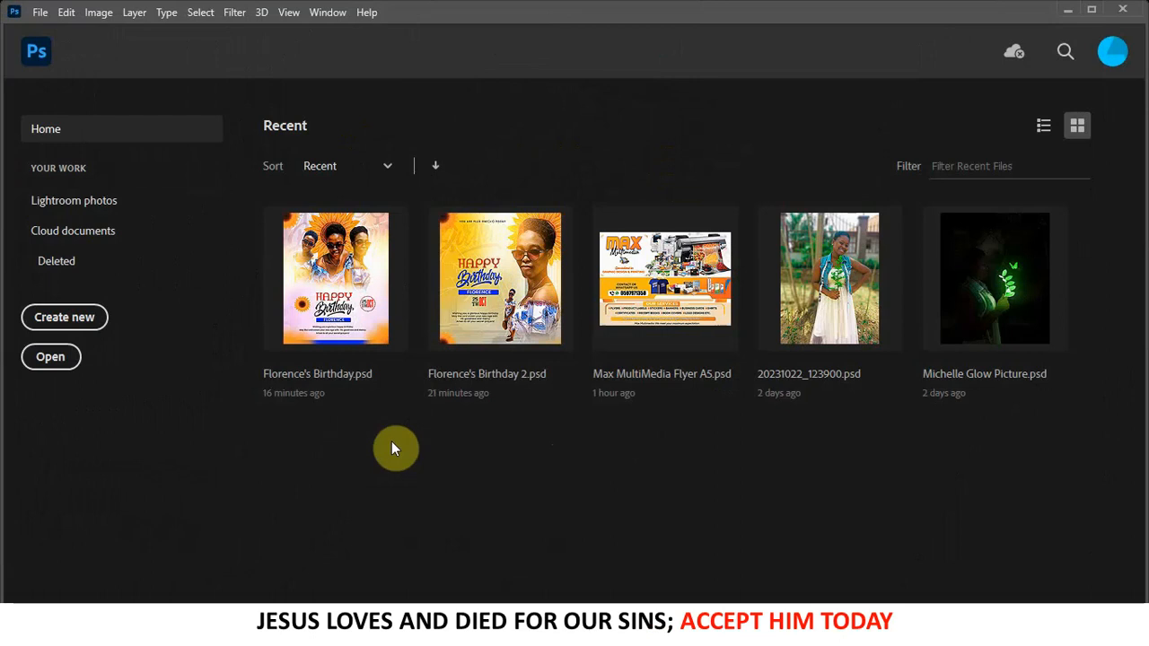
# Step: Create a 5 × 5 inch RGB document at 300 pixels/inch with a white background, and hide the canvas grid
pyautogui.click(69, 322)
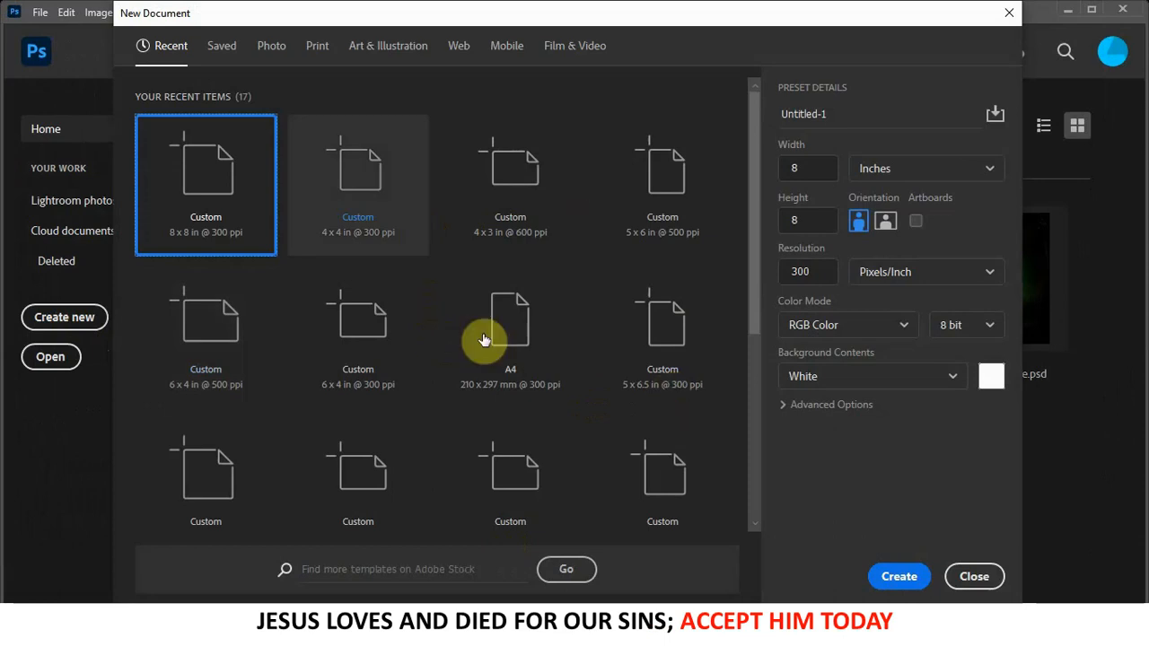
pyautogui.click(805, 170)
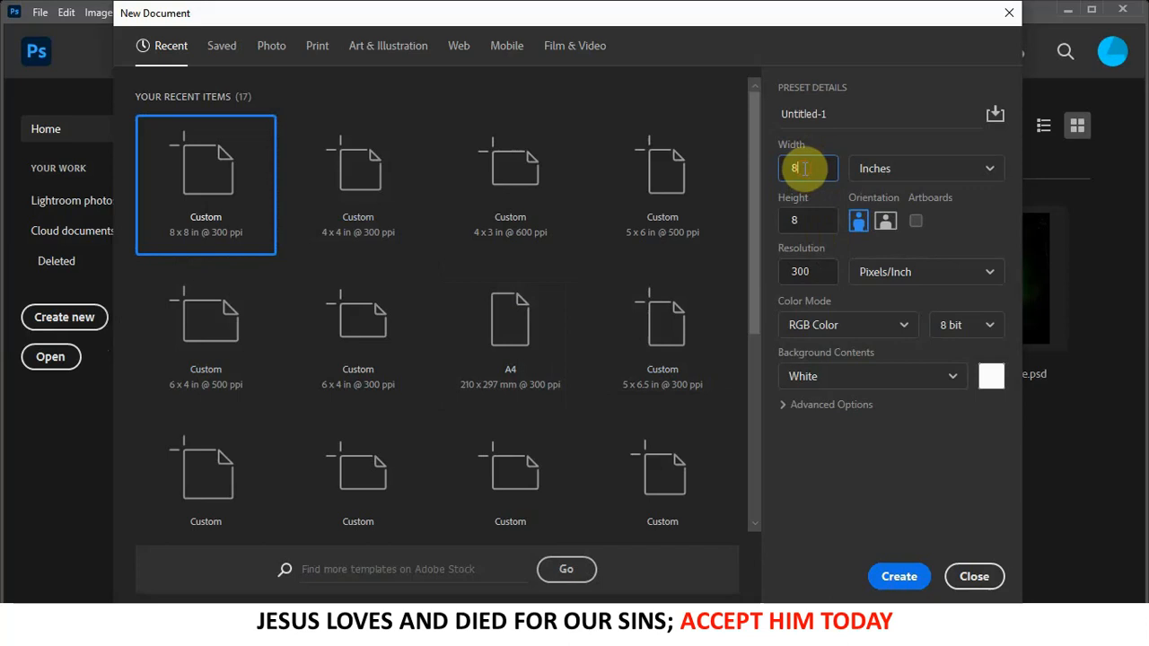
pyautogui.press('BackSpace')
pyautogui.write('5')
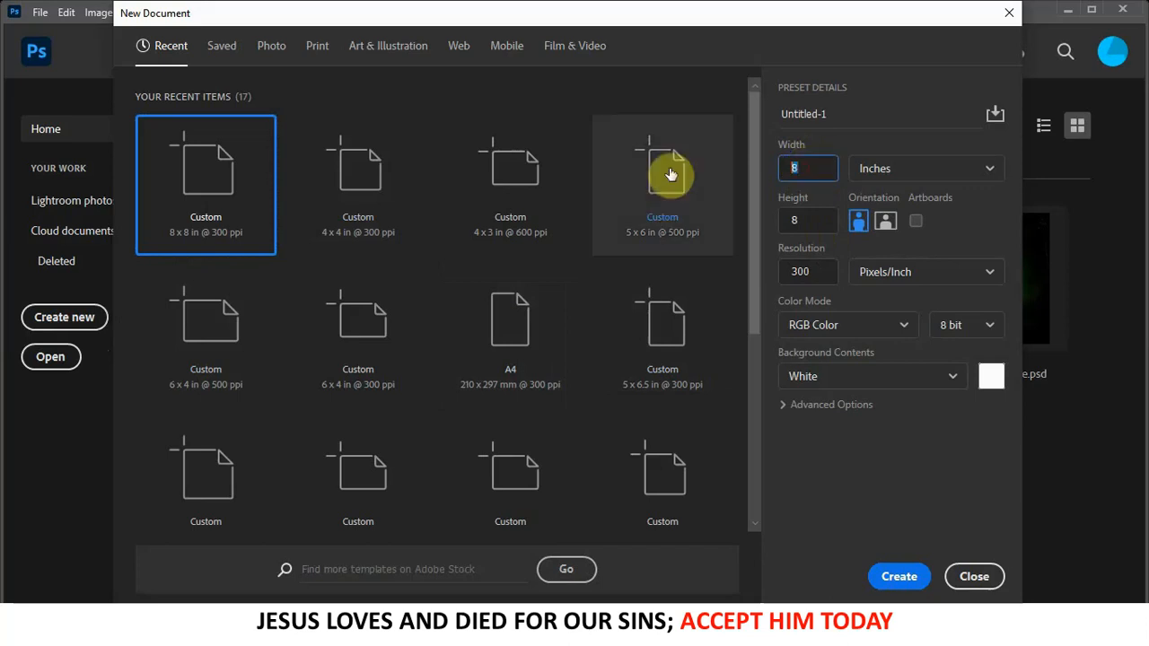
pyautogui.click(795, 220)
pyautogui.press('BackSpace')
pyautogui.write('5')
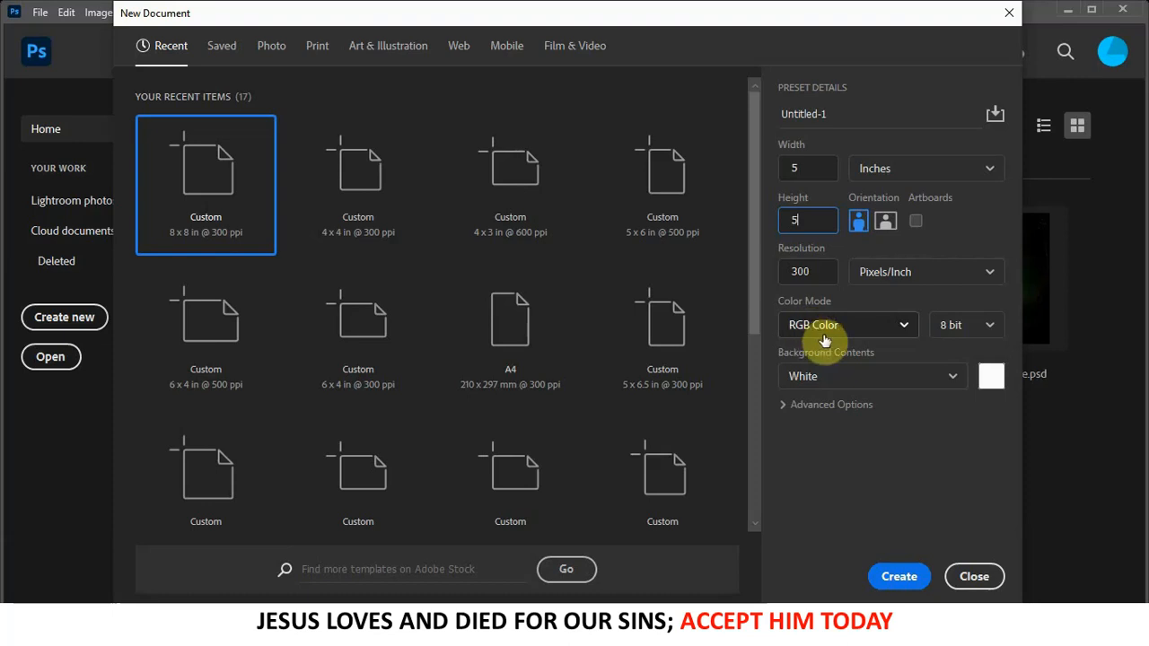
pyautogui.click(900, 579)
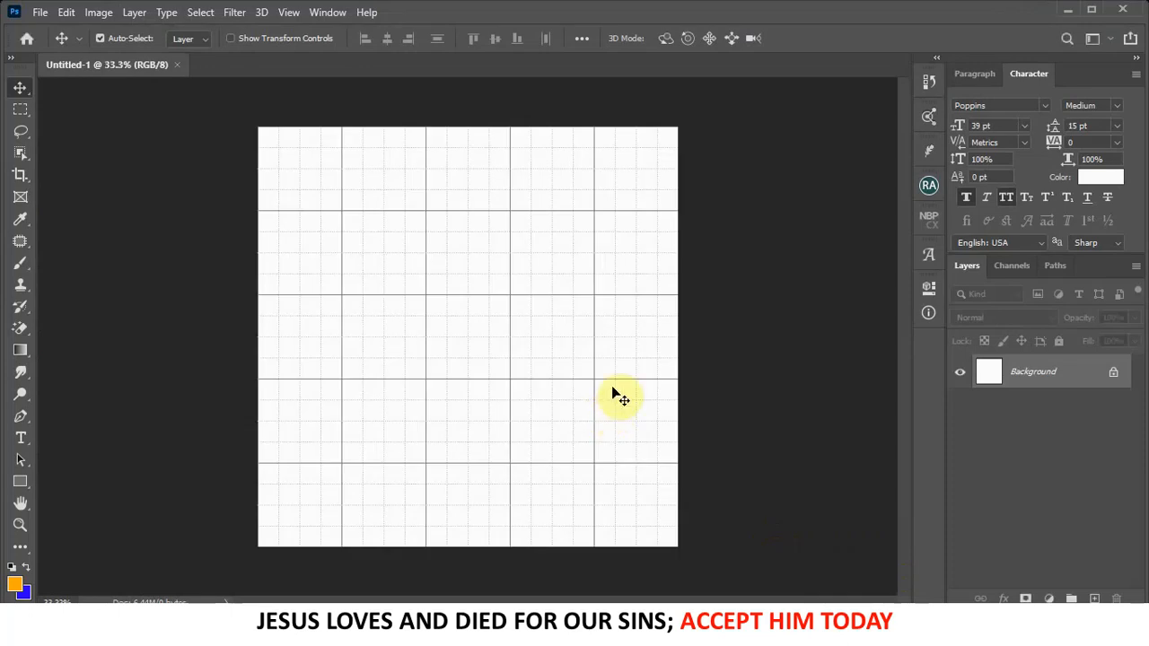
pyautogui.hotkey('ctrl', "'")
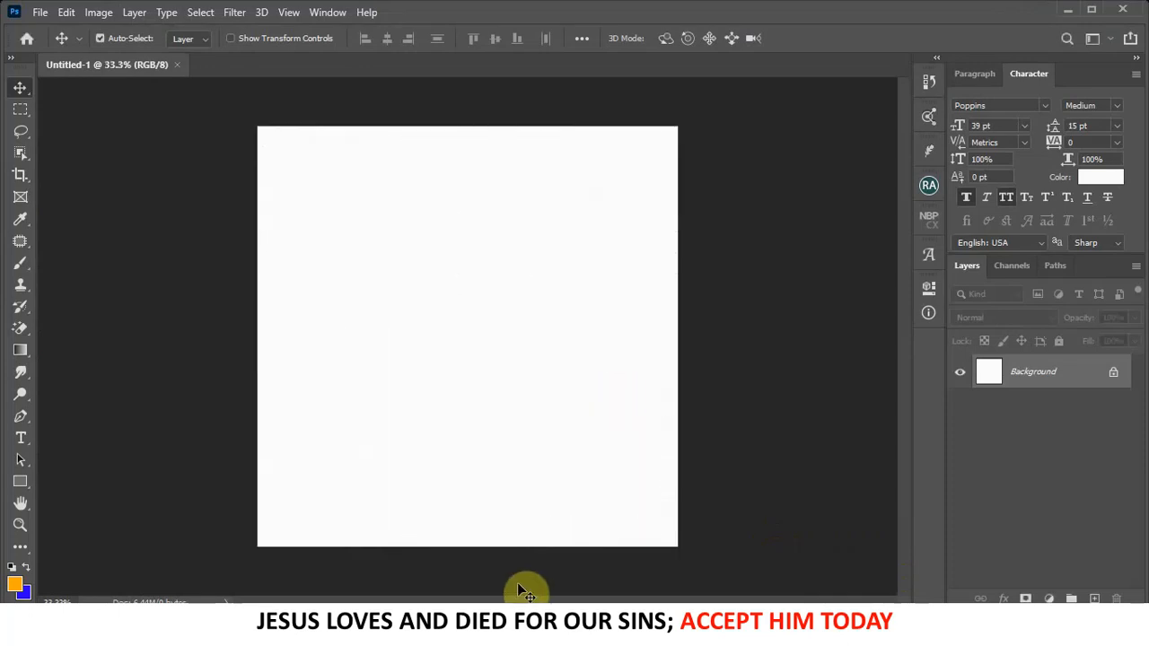
pyautogui.click(531, 628)
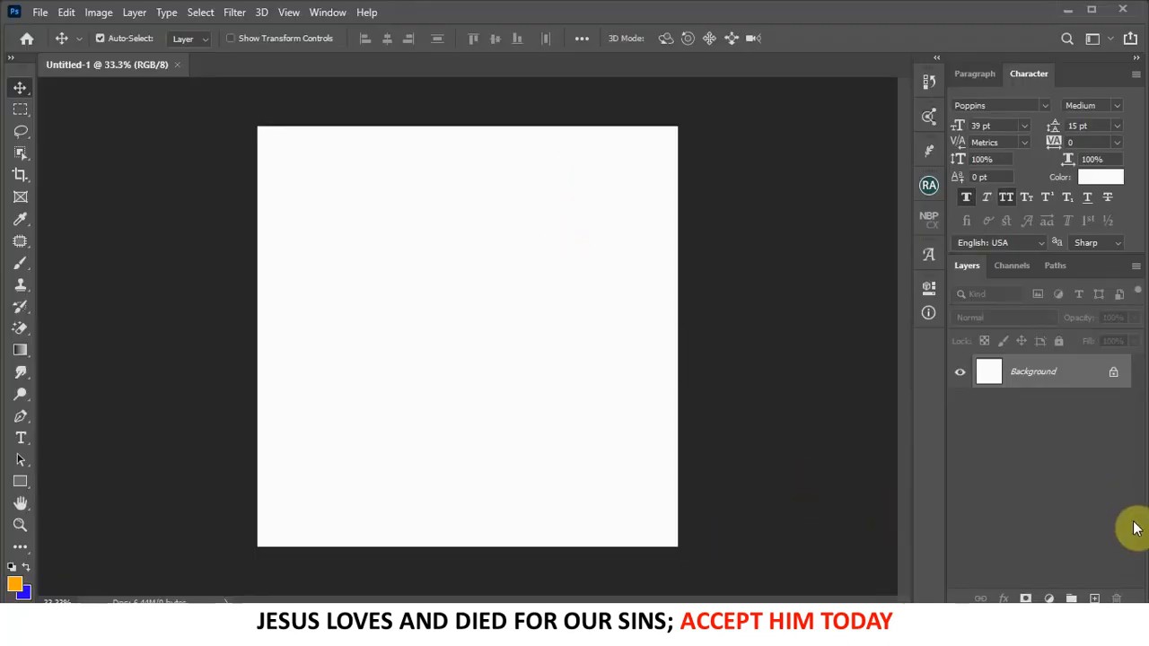
# Step: Add a Solid Color fill layer in dark gold, a38a00, above the background
pyautogui.click(1047, 598)
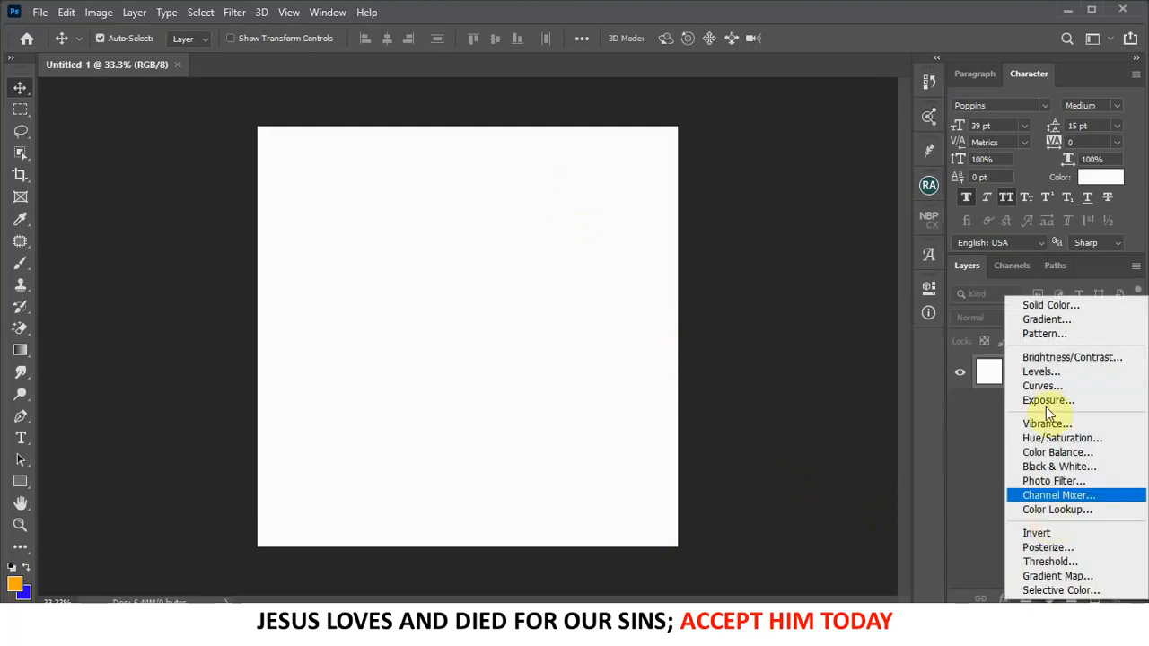
pyautogui.click(1049, 306)
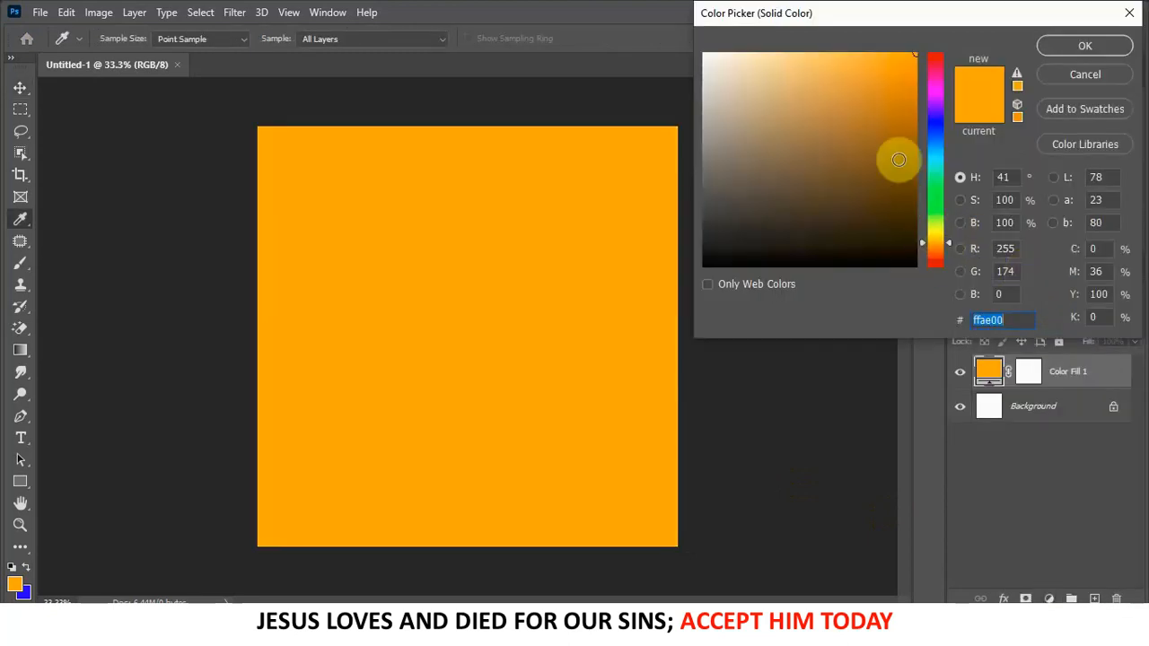
pyautogui.click(935, 236)
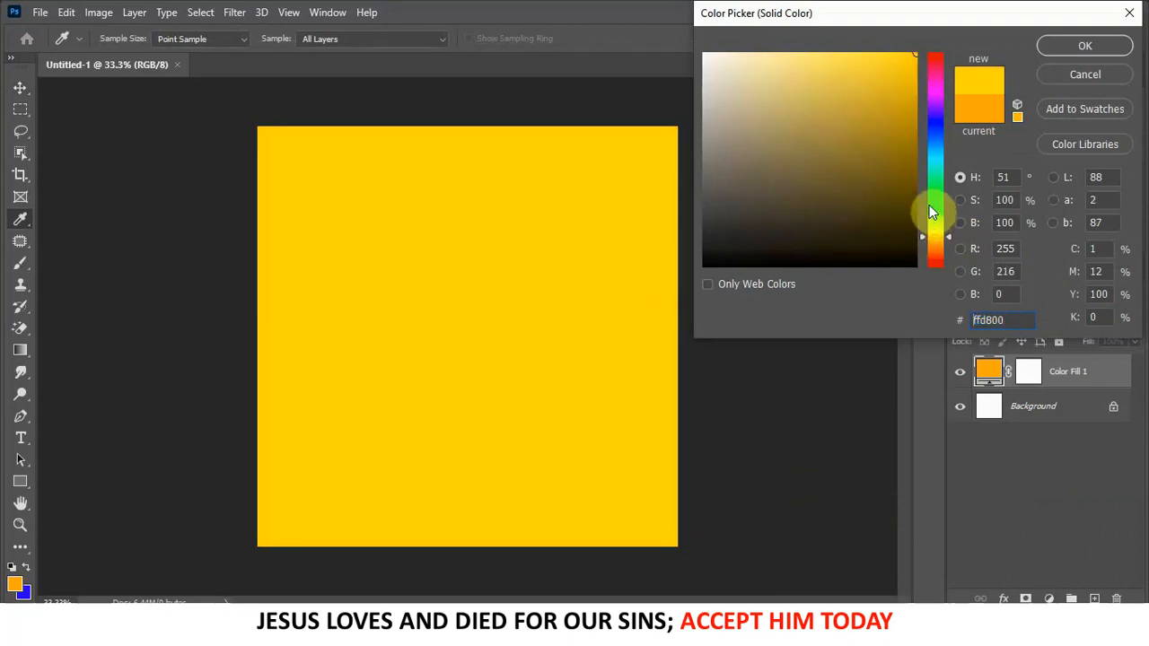
pyautogui.click(907, 144)
pyautogui.moveTo(907, 144)
pyautogui.mouseDown()
pyautogui.moveTo(910, 128)
pyautogui.moveTo(928, 131)
pyautogui.mouseUp()
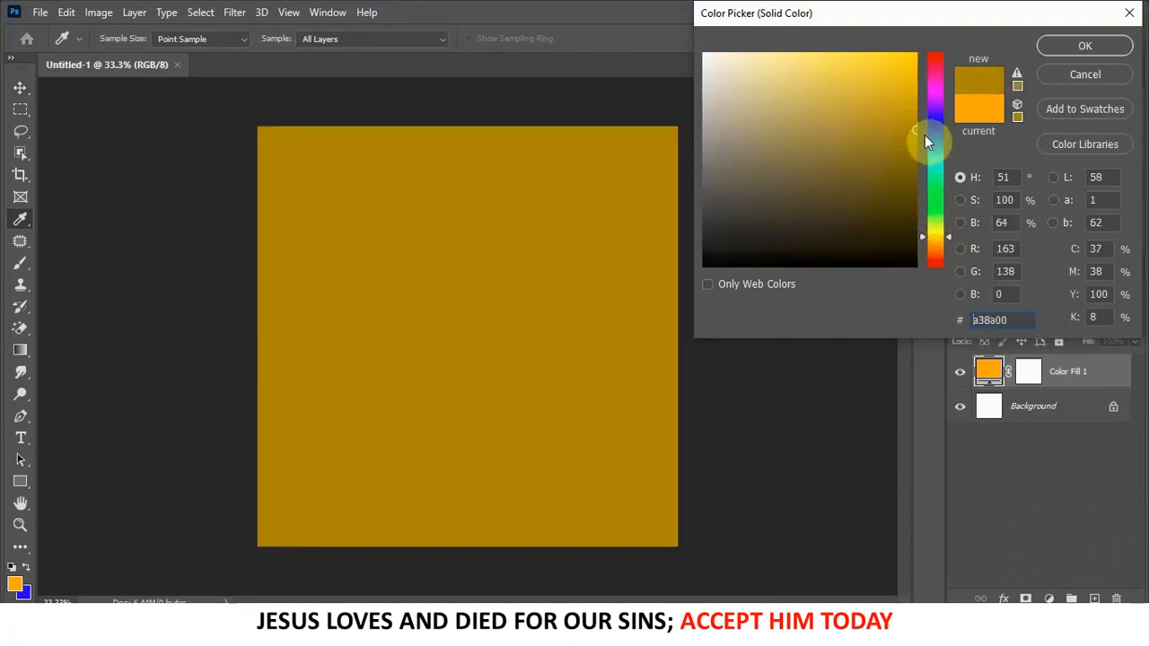
pyautogui.click(1103, 48)
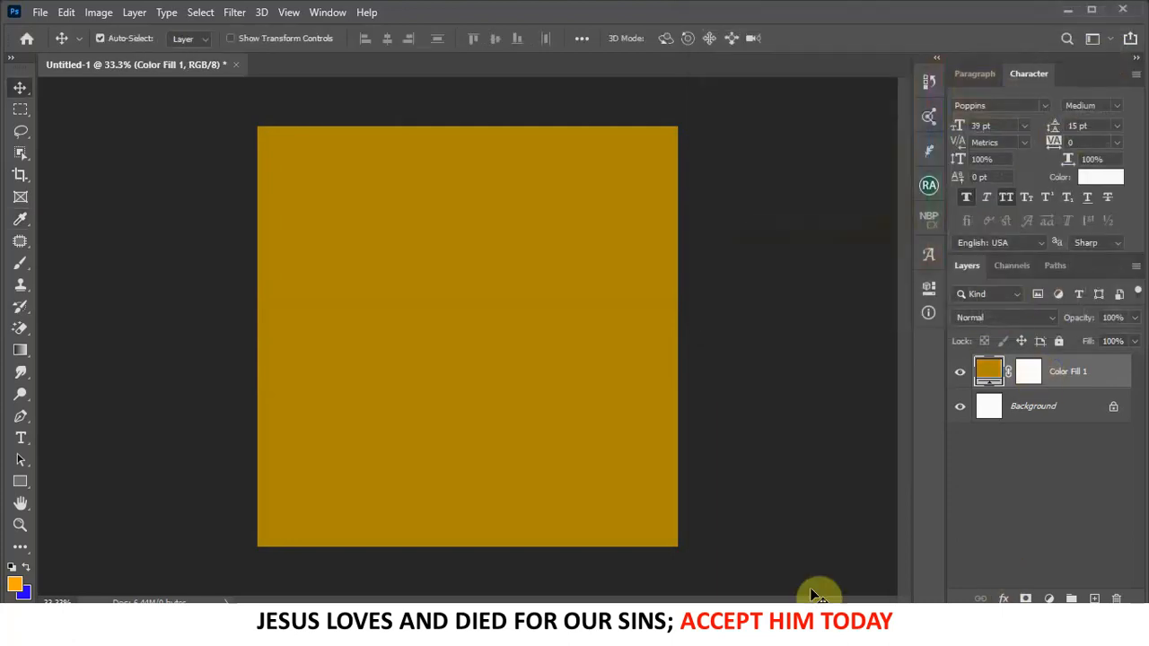
# Step: Draw a white rectangle without a stroke, about 1668 × 1047 px, covering the upper two thirds of the canvas
pyautogui.click(20, 483)
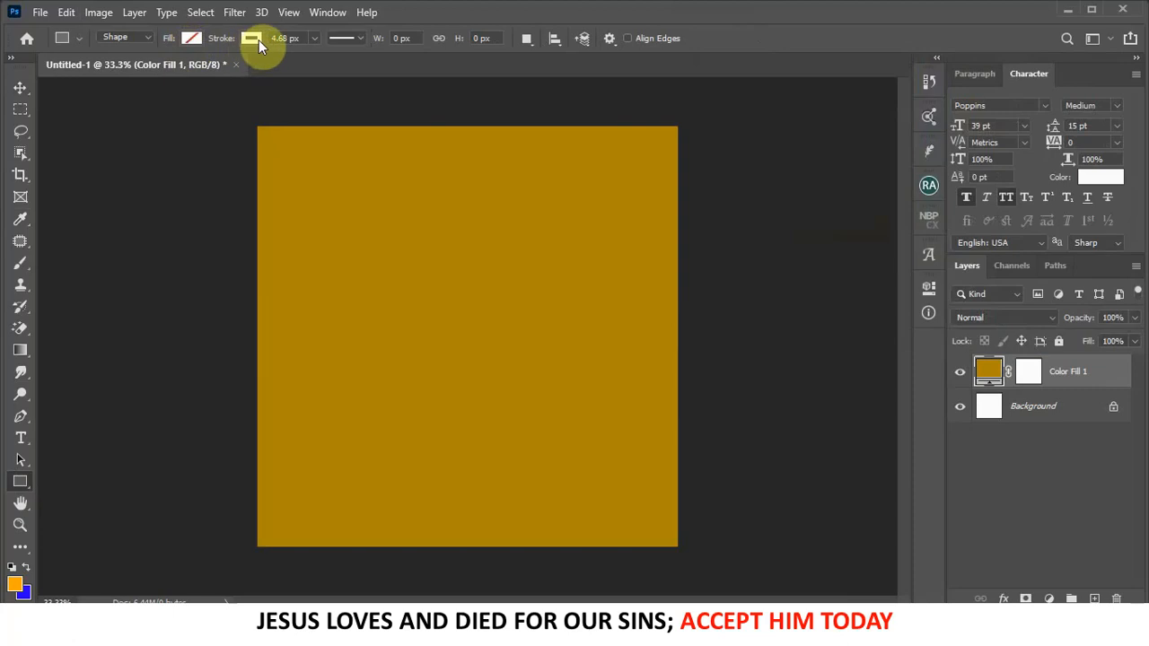
pyautogui.click(191, 38)
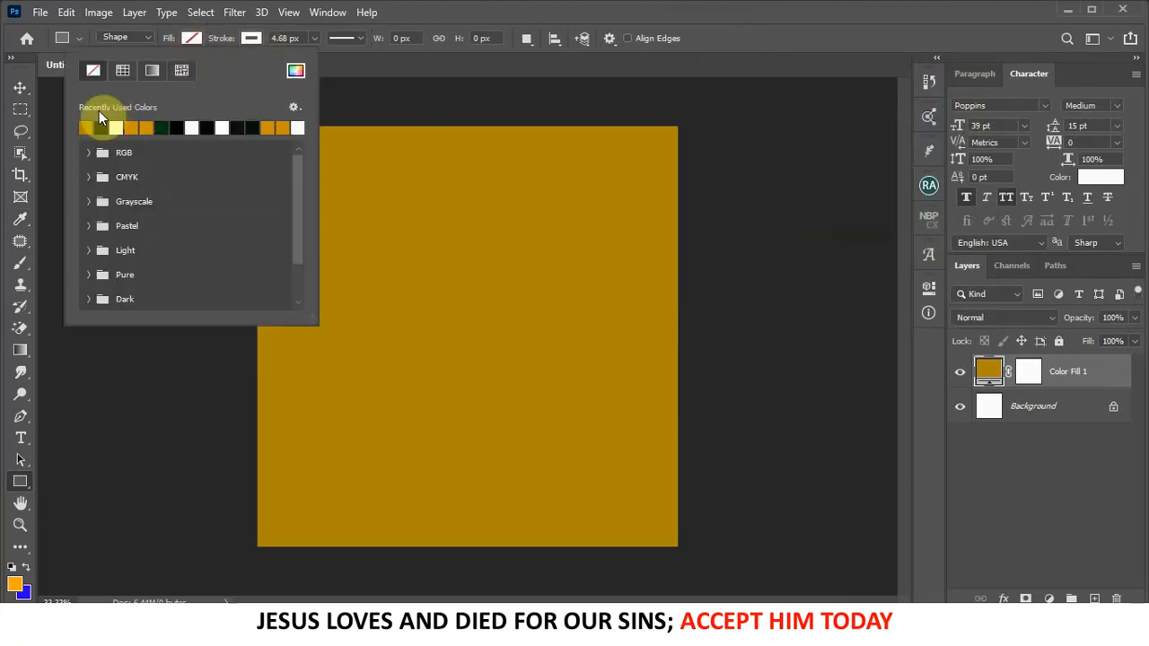
pyautogui.click(258, 40)
pyautogui.click(256, 41)
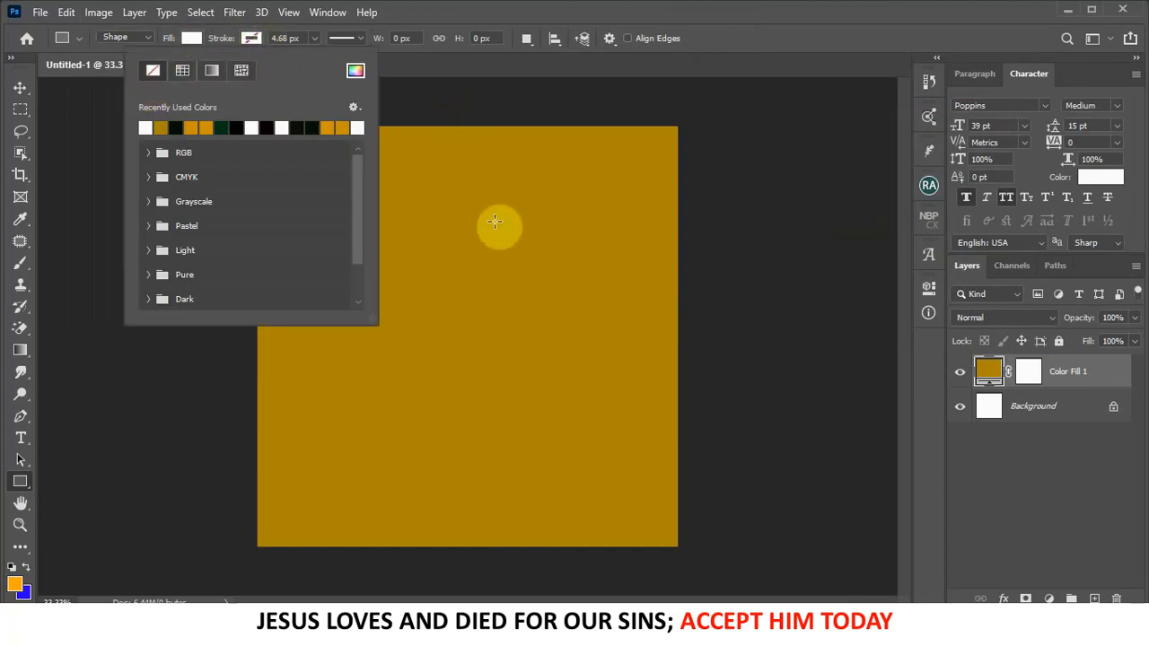
pyautogui.click(385, 103)
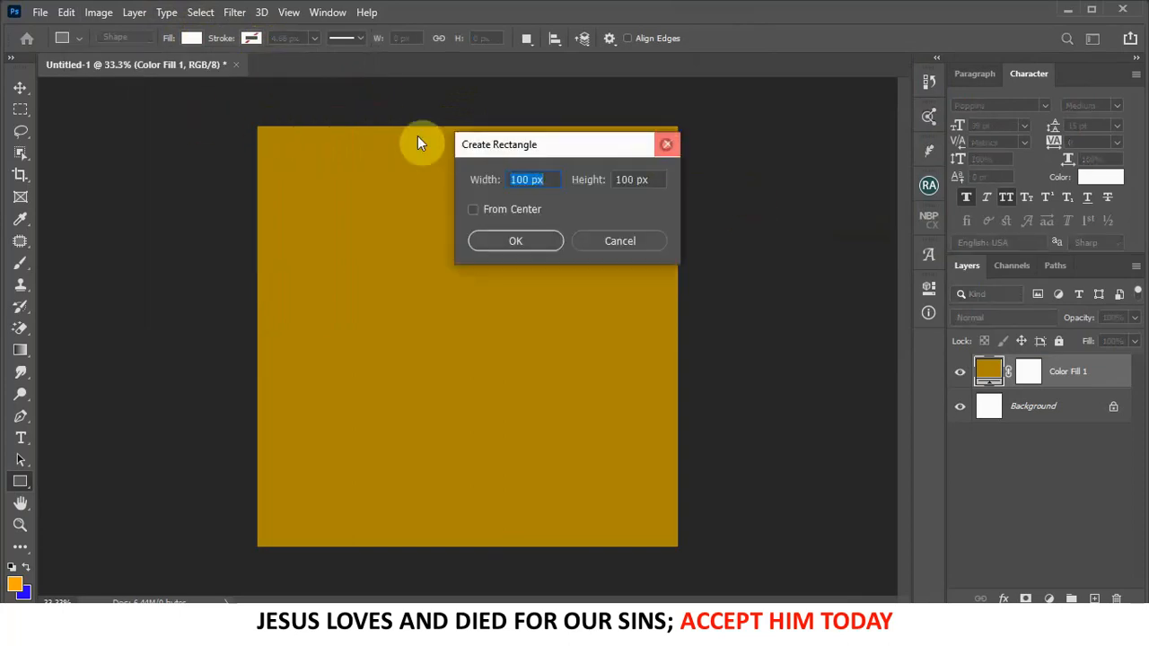
pyautogui.press('Escape')
pyautogui.moveTo(227, 116); pyautogui.dragTo(694, 409)
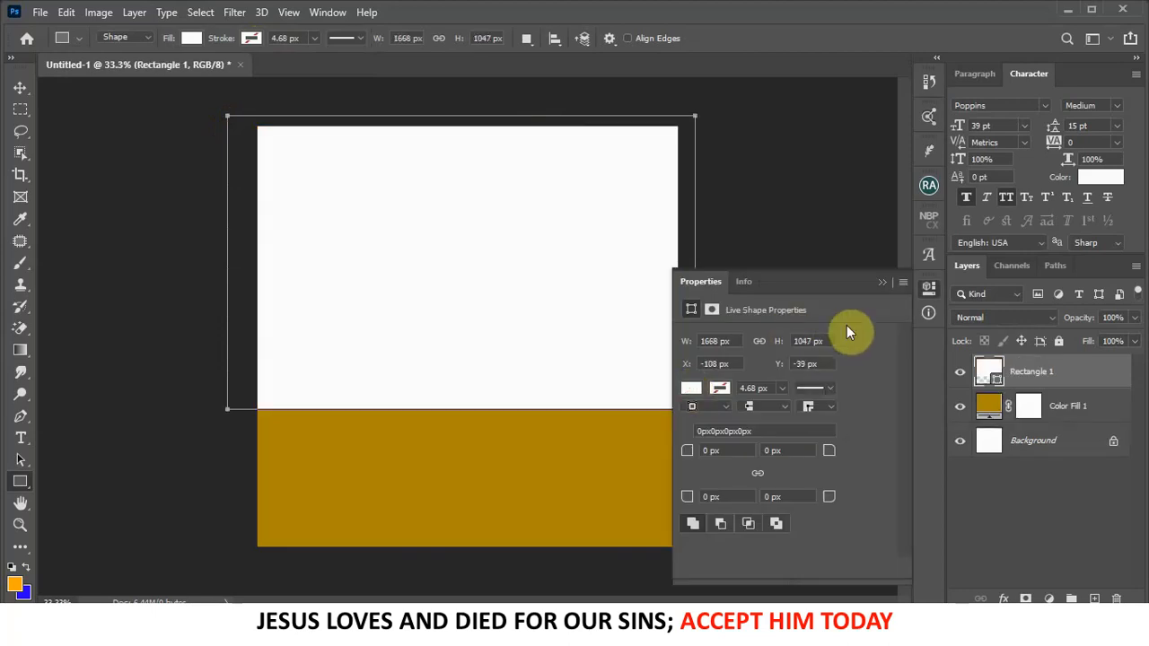
pyautogui.click(883, 283)
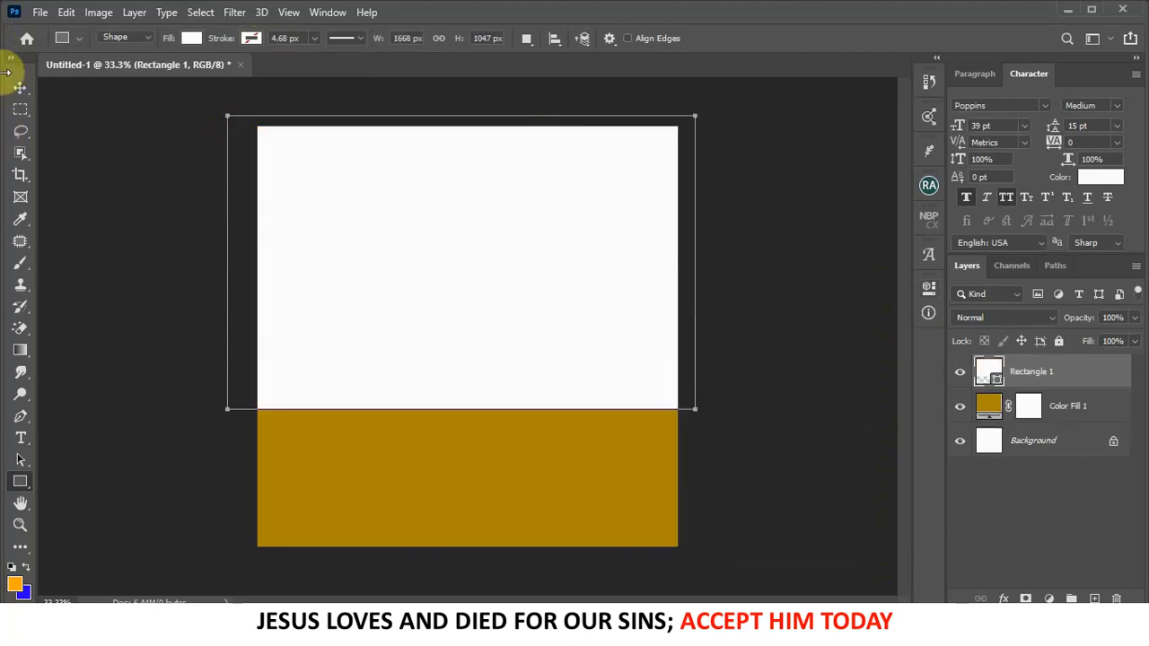
pyautogui.click(20, 93)
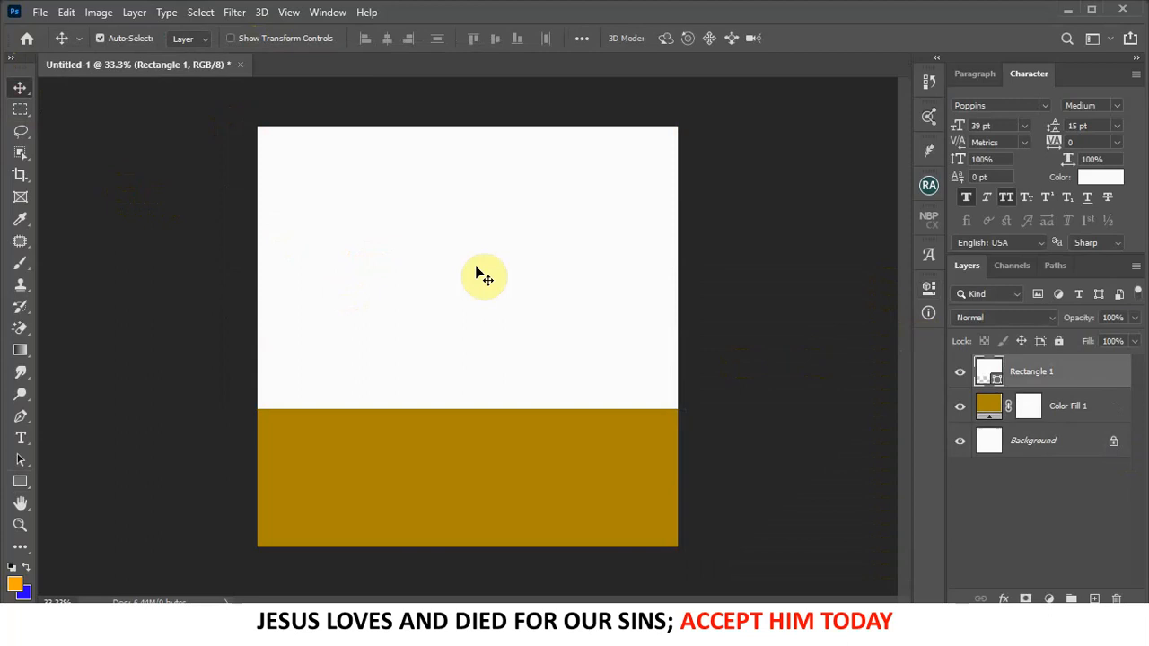
# Step: Recolour the large upper rectangle to the near-black green 0b0e07
pyautogui.doubleClick(998, 382)
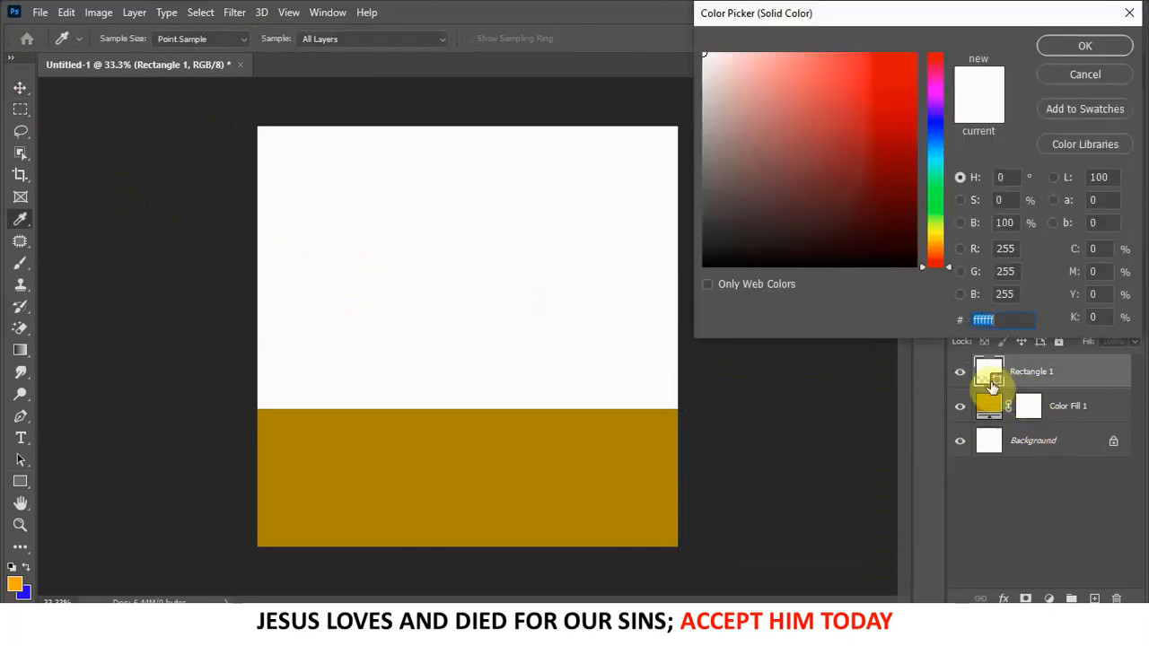
pyautogui.click(936, 216)
pyautogui.click(902, 256)
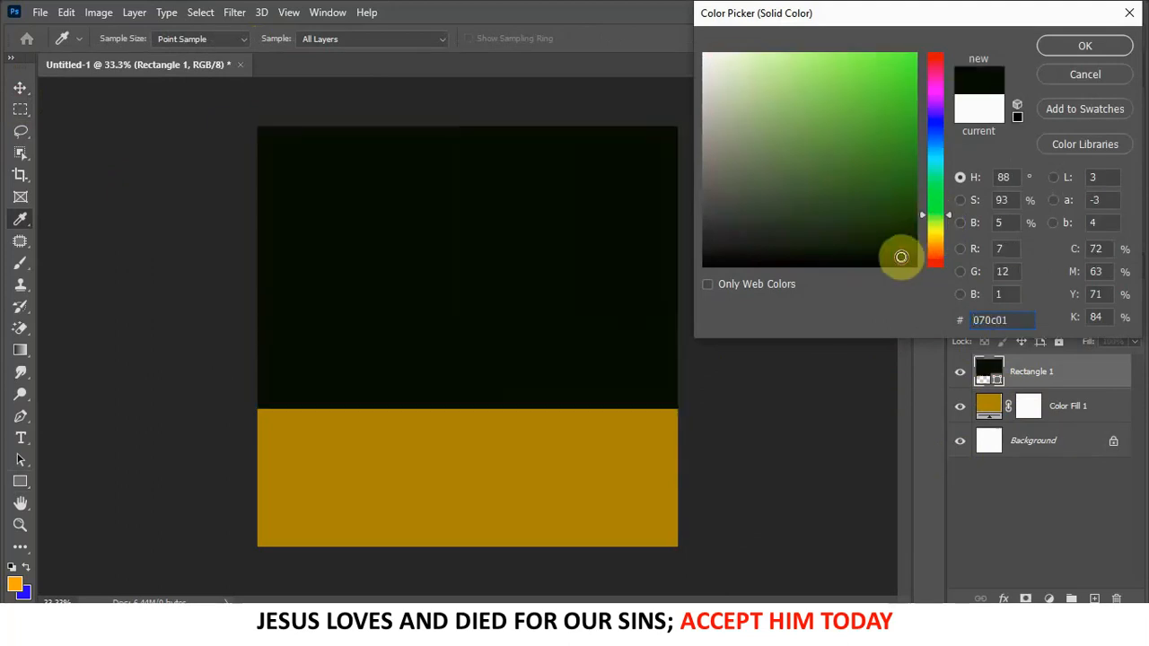
pyautogui.click(1087, 46)
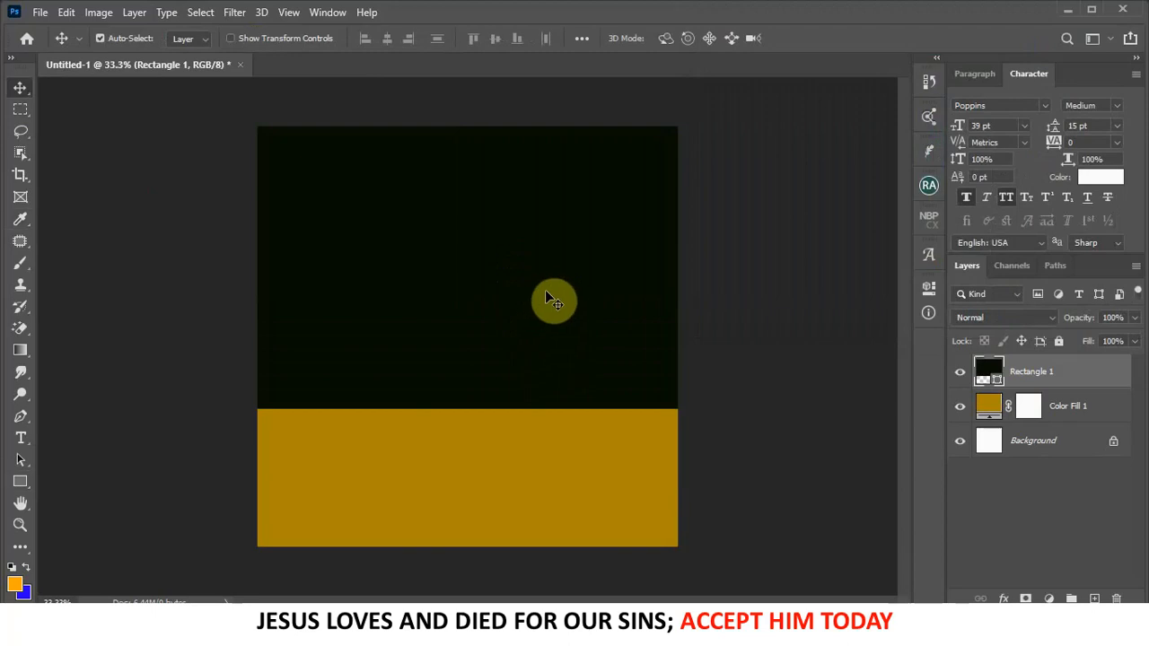
pyautogui.doubleClick(999, 385)
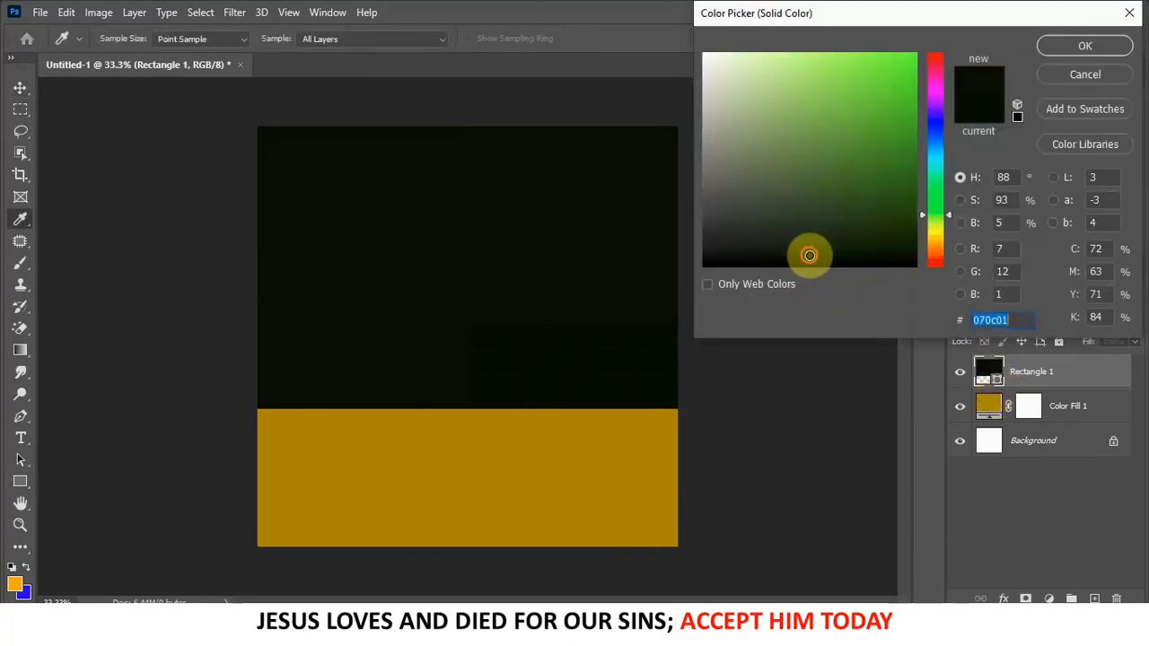
pyautogui.click(1085, 46)
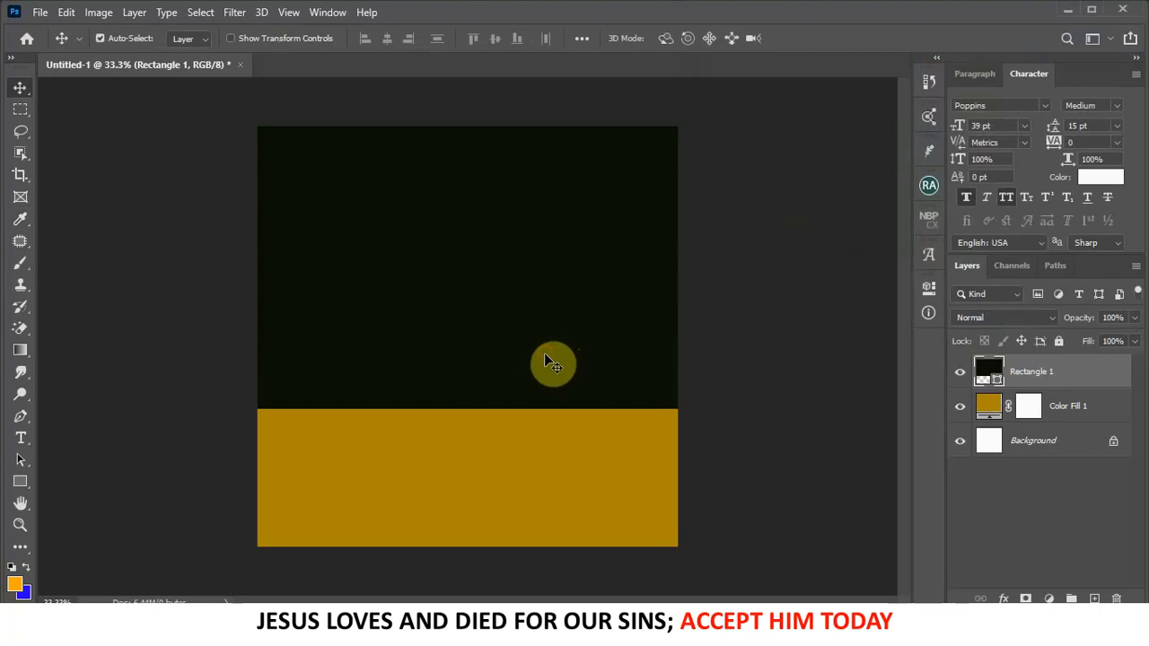
# Step: Draw a tall vertical rectangle about 558 × 1416 px on the canvas's right half, running from above the canvas into the gold area
pyautogui.rightClick(25, 484)
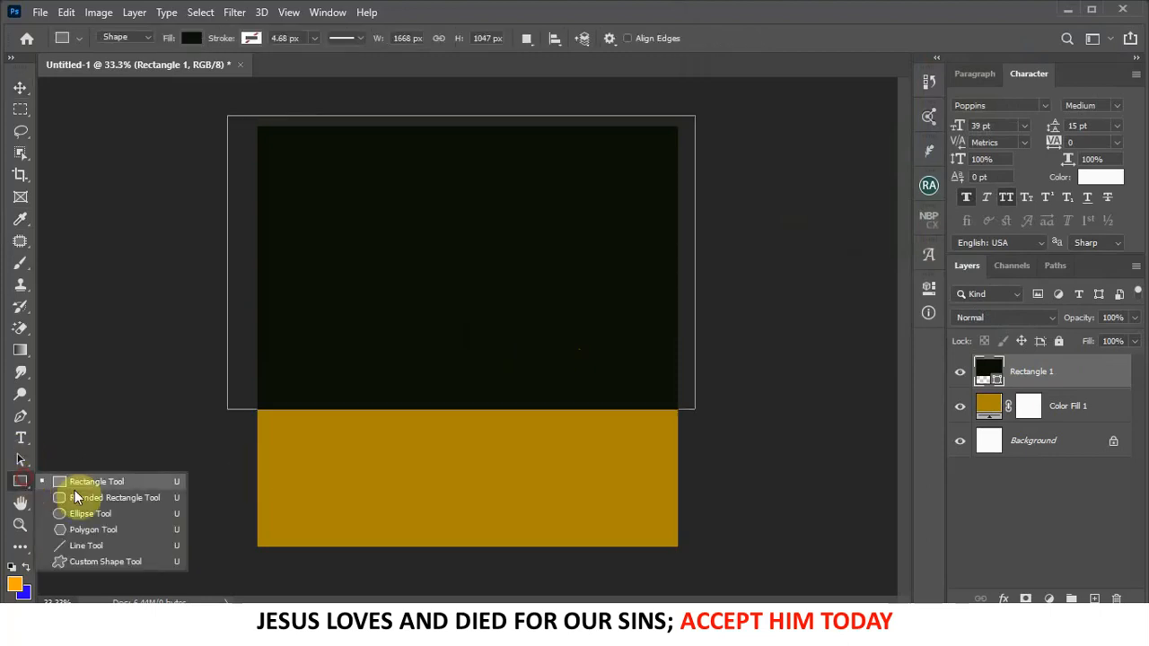
pyautogui.click(113, 484)
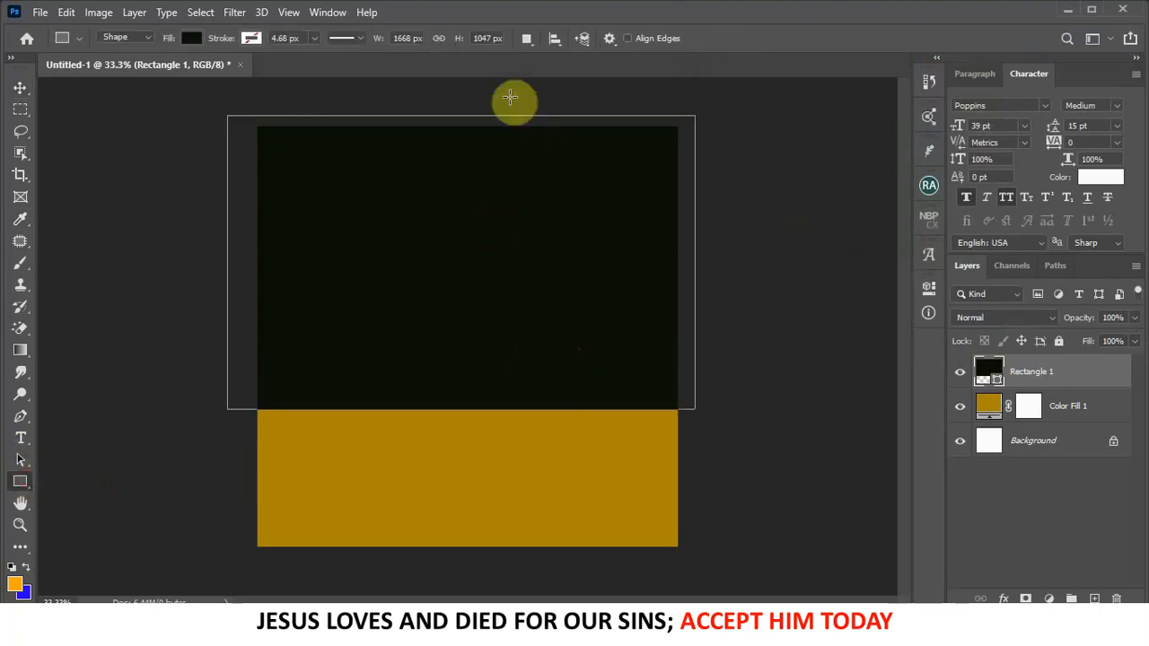
pyautogui.moveTo(491, 92); pyautogui.dragTo(646, 489)
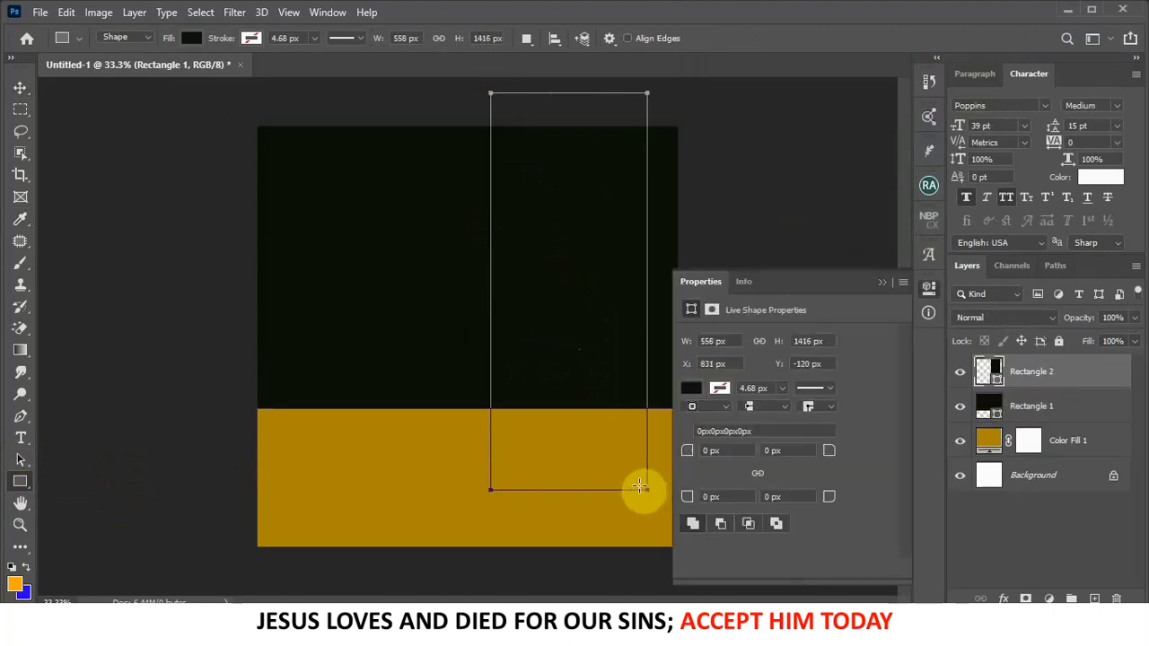
pyautogui.click(883, 283)
pyautogui.click(19, 88)
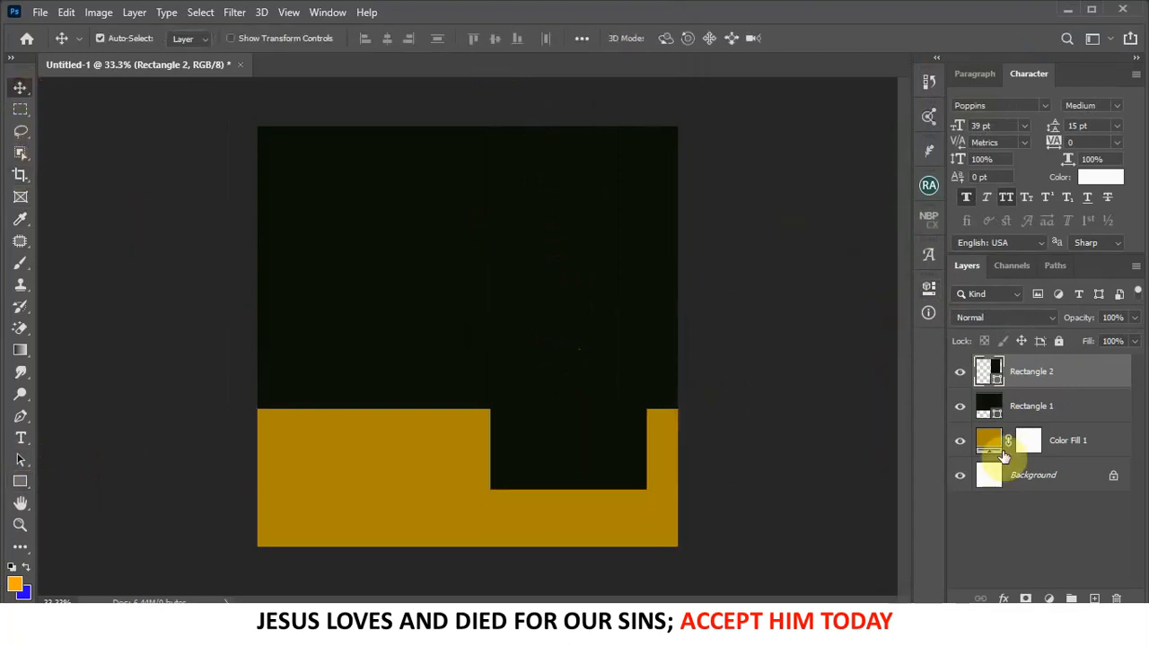
# Step: Fill the tall vertical rectangle with the gold a38a00 sampled from the canvas's lower area
pyautogui.doubleClick(996, 383)
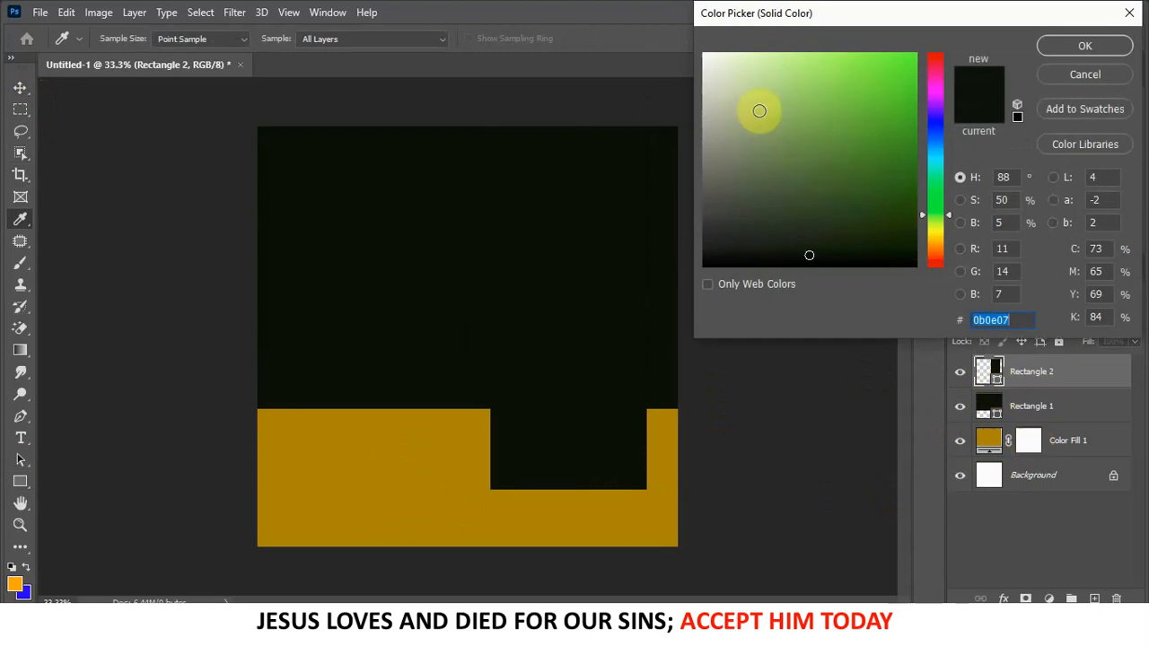
pyautogui.click(309, 464)
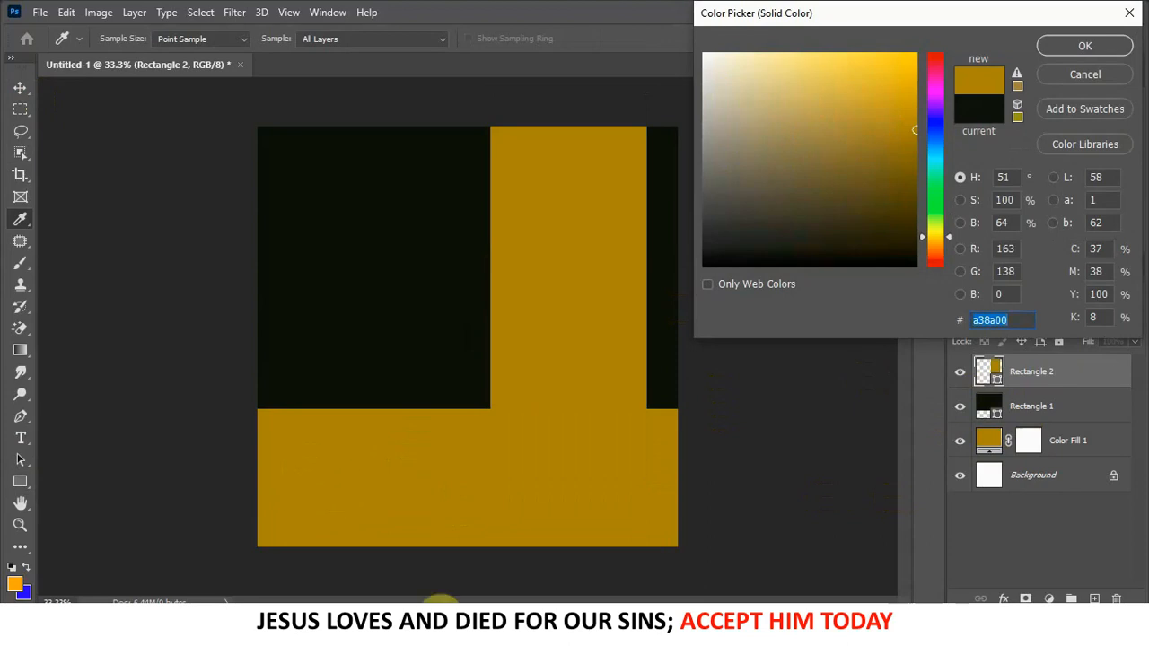
pyautogui.click(1080, 45)
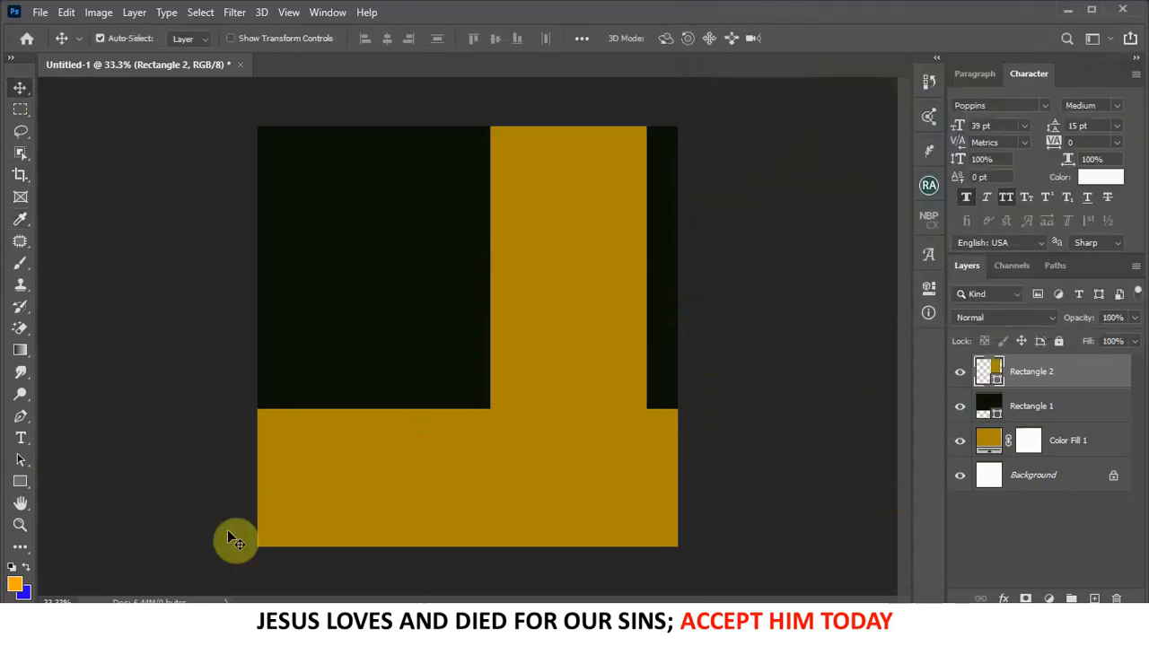
# Step: Draw a rounded rectangle about 1482 × 216 px with a 10 px corner radius along the canvas's lower edge
pyautogui.click(21, 484)
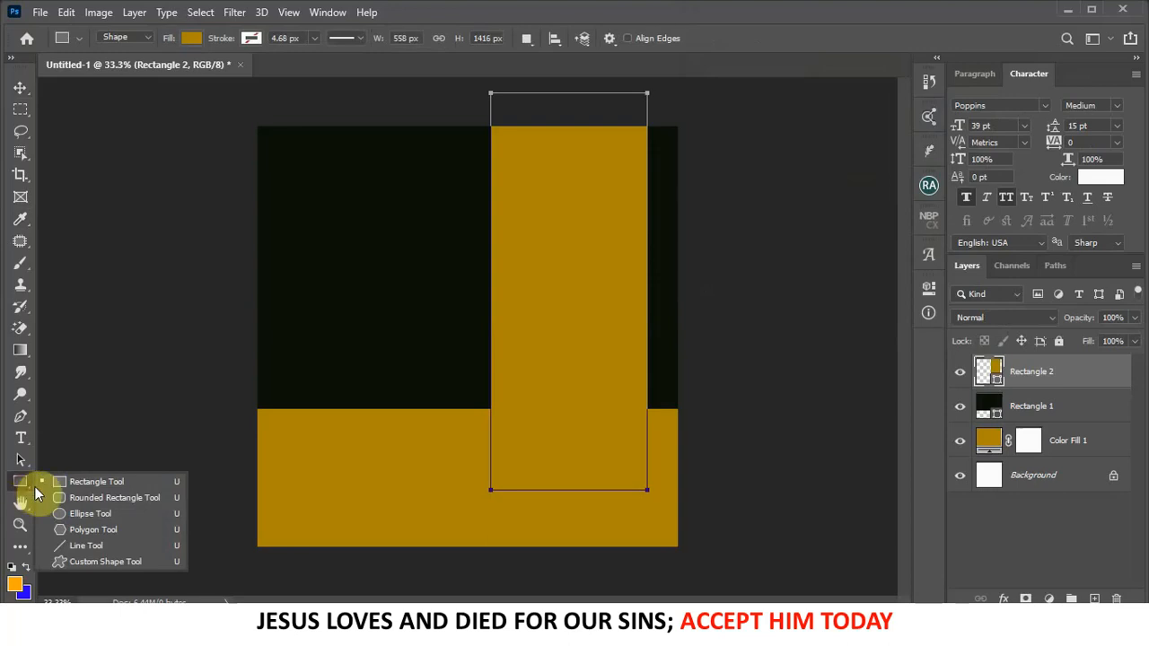
pyautogui.click(104, 486)
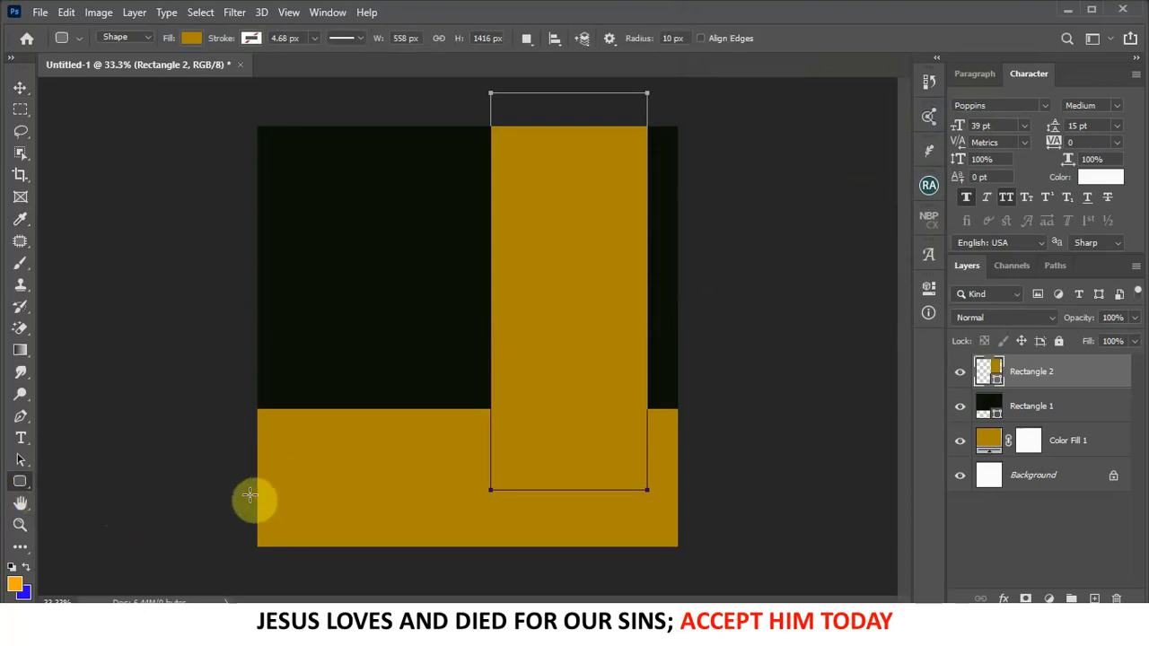
pyautogui.moveTo(253, 490); pyautogui.dragTo(341, 525)
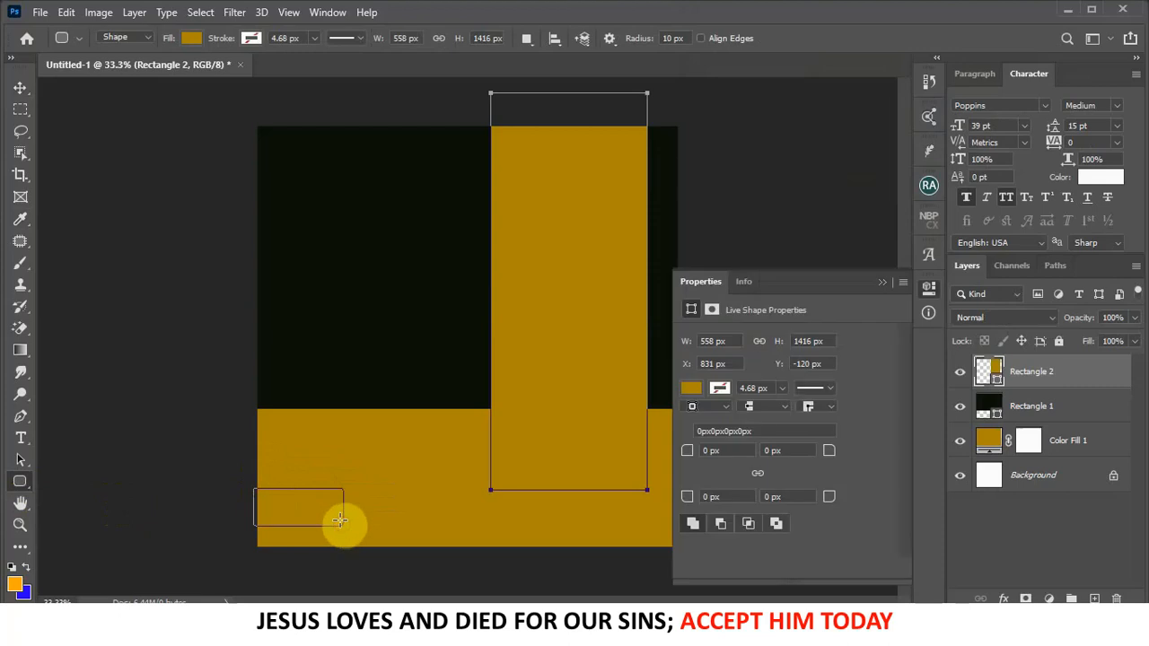
pyautogui.hotkey('ctrl', 'z')
pyautogui.moveTo(260, 490); pyautogui.dragTo(670, 548)
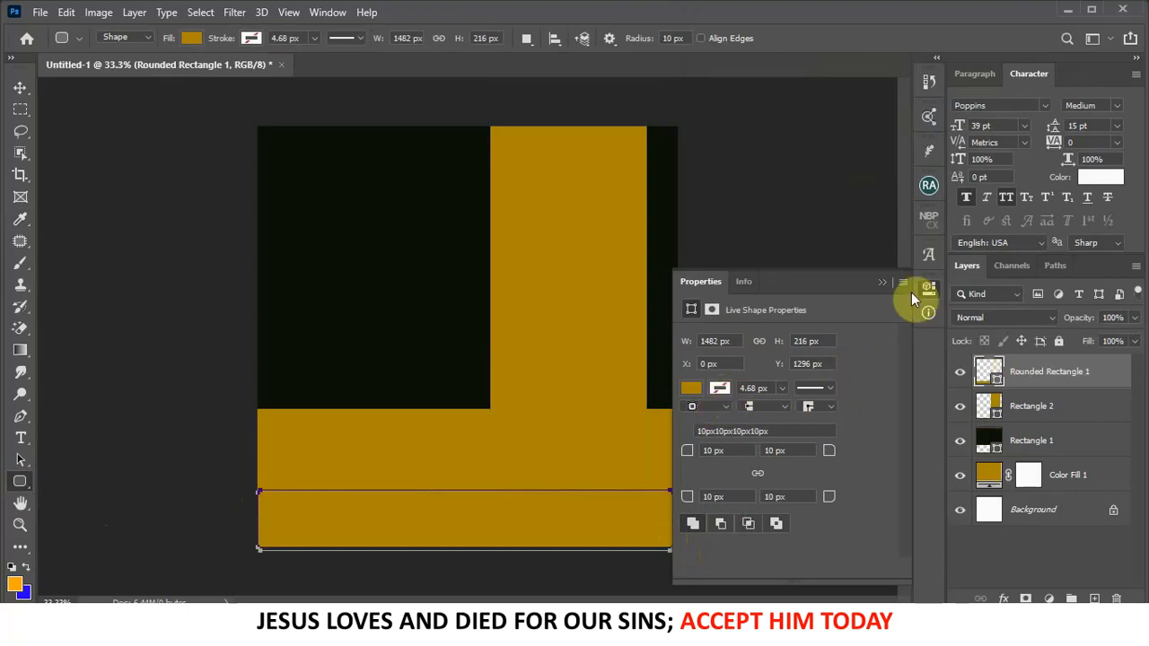
# Step: Recolour the rounded rectangle along the canvas's lower edge to white ffffff
pyautogui.click(883, 282)
pyautogui.click(20, 88)
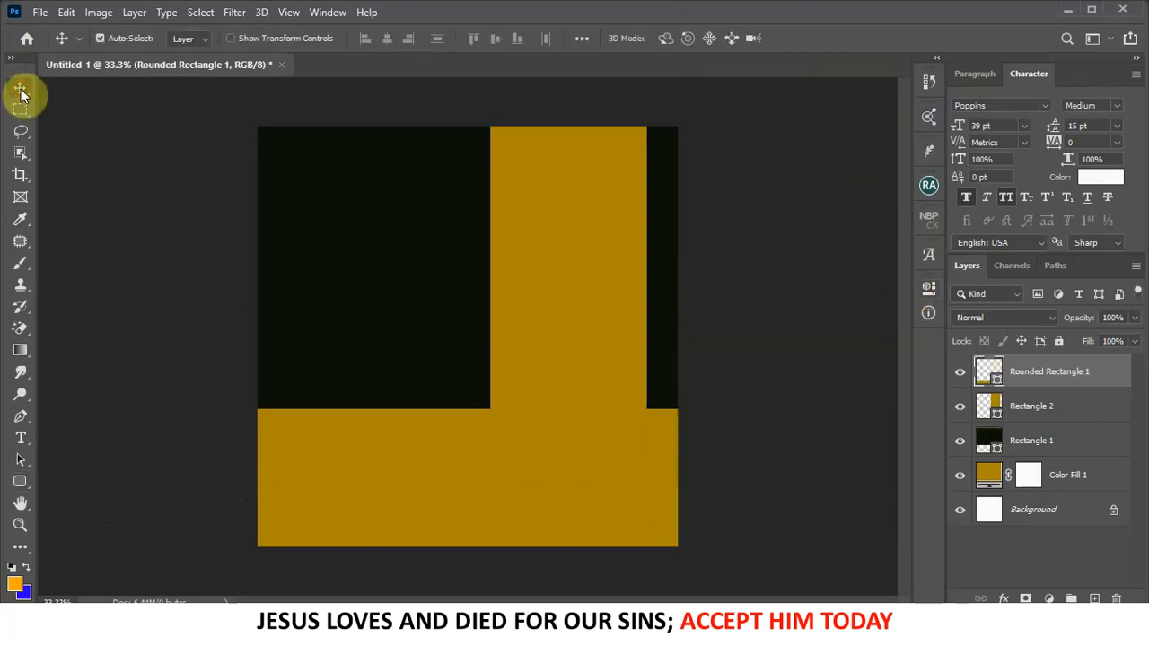
pyautogui.doubleClick(996, 384)
pyautogui.moveTo(759, 120); pyautogui.dragTo(657, 39)
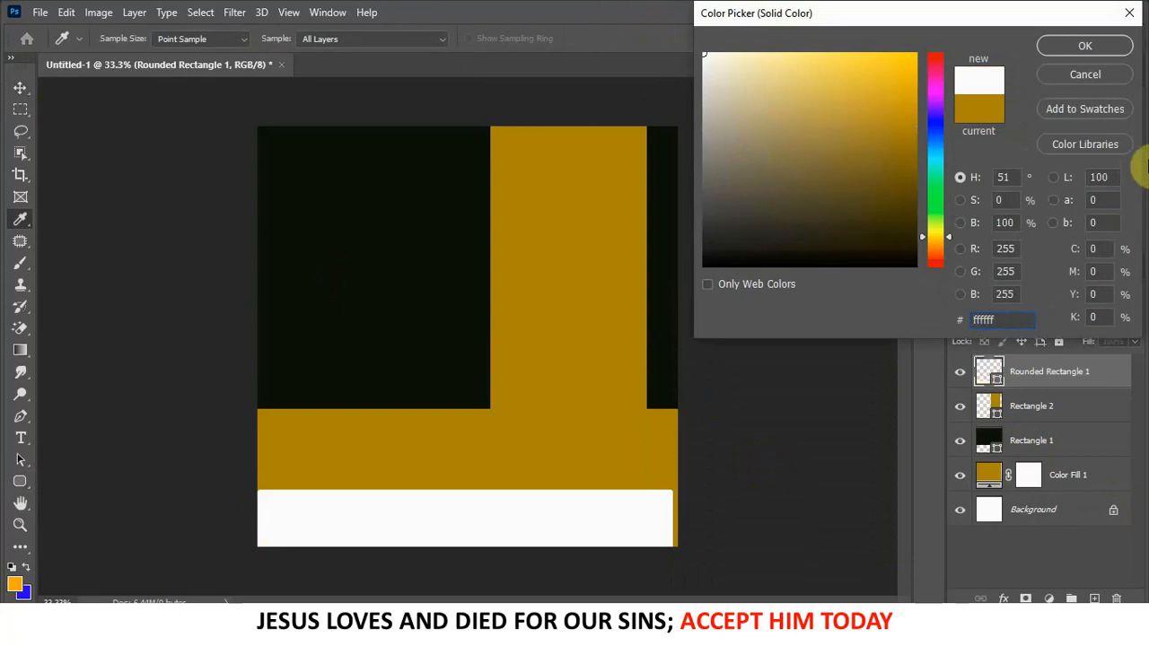
pyautogui.click(1085, 47)
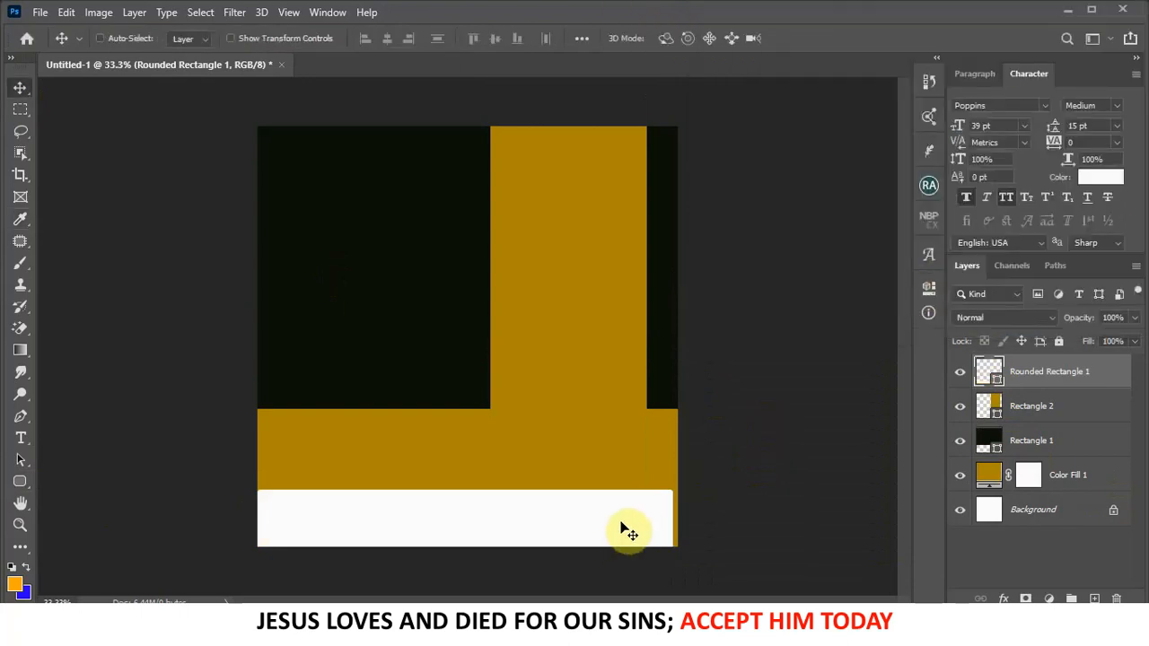
# Step: Scale the white rounded rectangle proportionally to about 101.33% so it spans the canvas's full width
pyautogui.hotkey('ctrl', 't')
pyautogui.scroll(4, 669, 517)
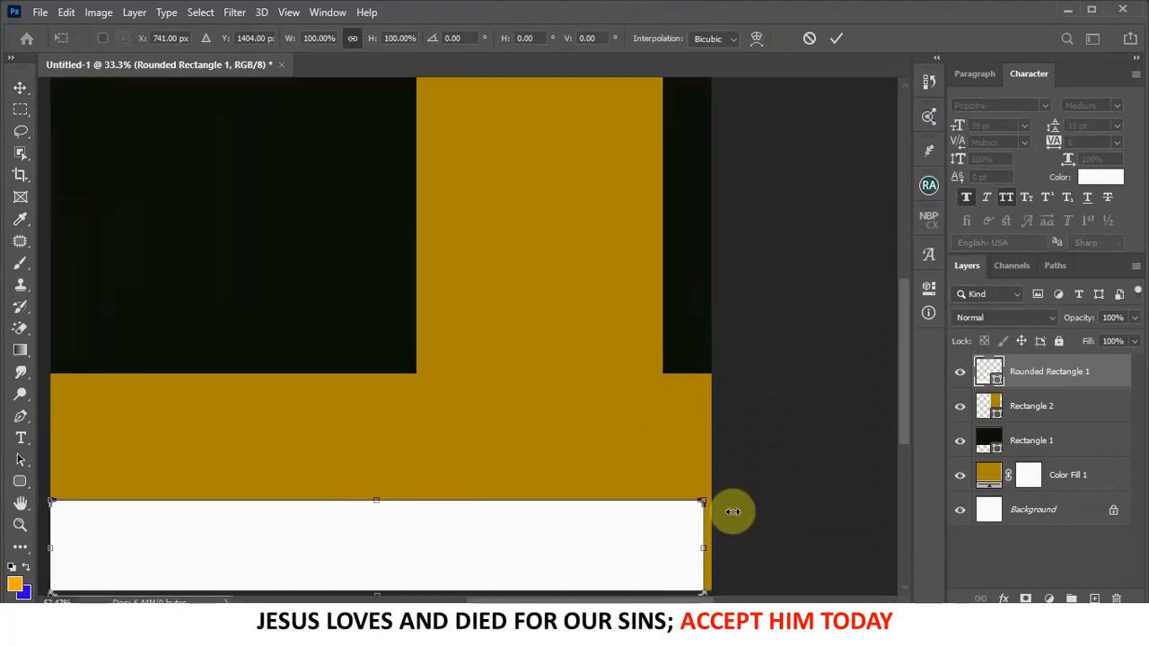
pyautogui.moveTo(705, 502); pyautogui.dragTo(714, 497)
pyautogui.moveTo(714, 497); pyautogui.dragTo(712, 499)
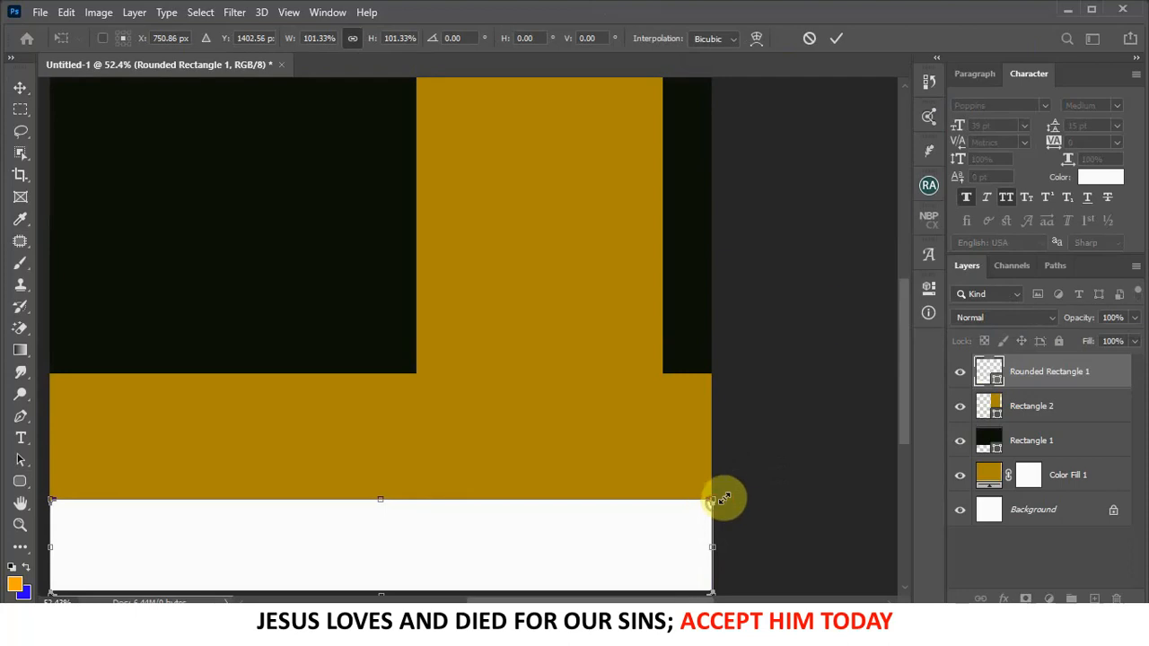
pyautogui.click(836, 38)
pyautogui.scroll(-2, 803, 308)
pyautogui.scroll(-1, 803, 308)
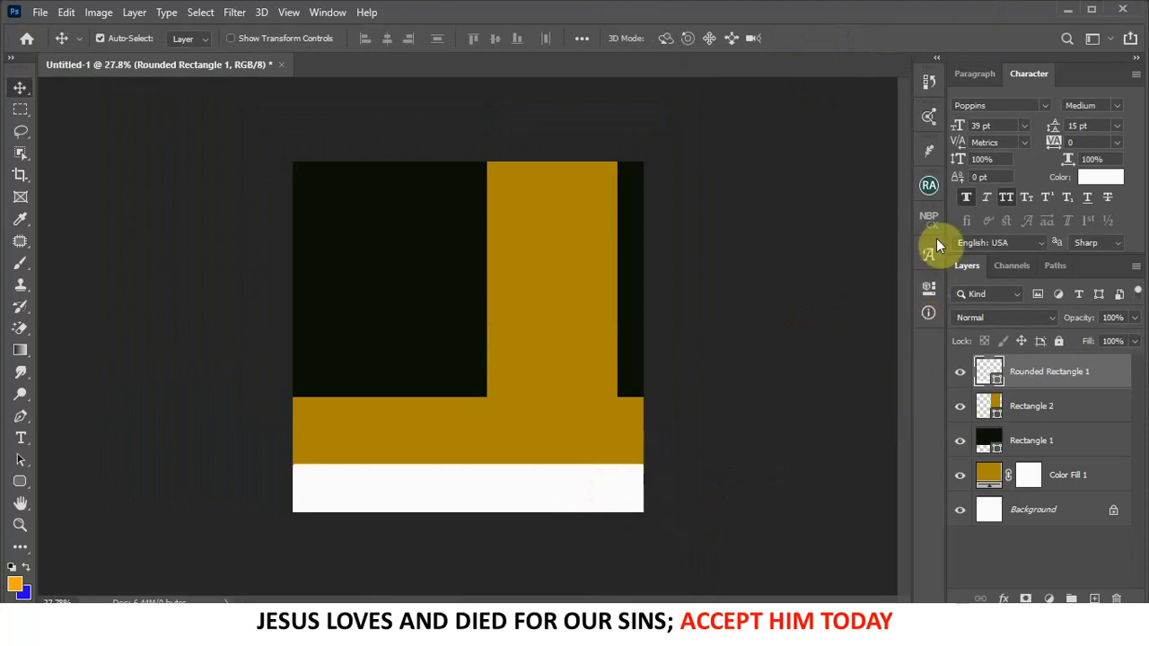
# Step: Link the white rounded rectangle's four corner radii and set them to 50 px
pyautogui.click(925, 287)
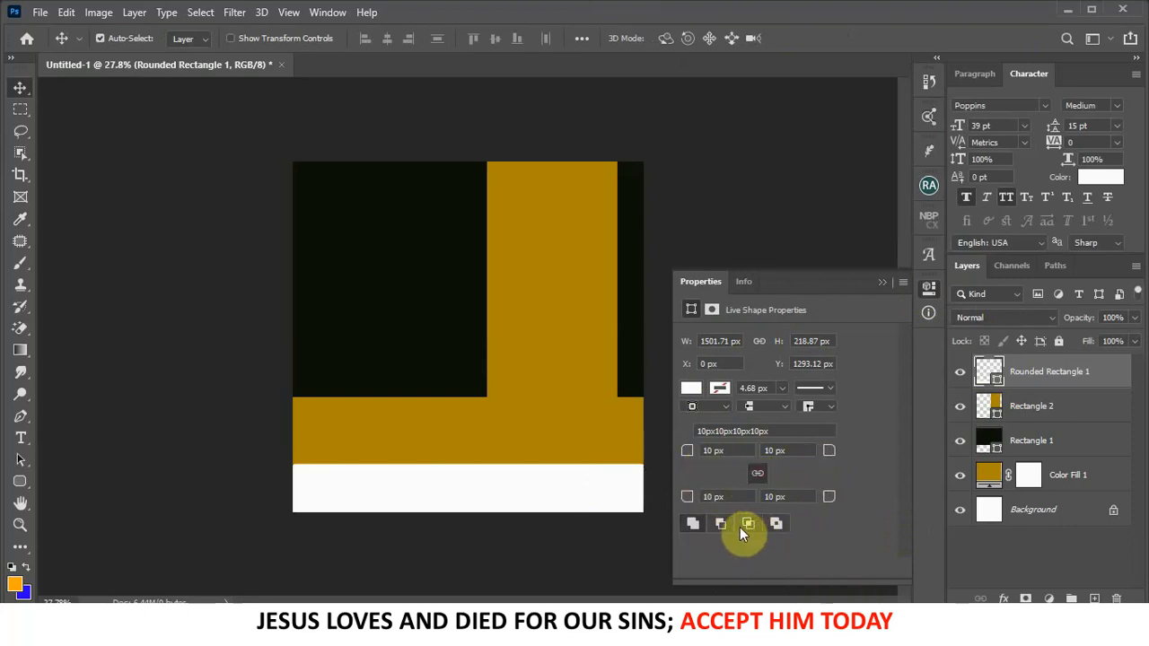
pyautogui.click(759, 474)
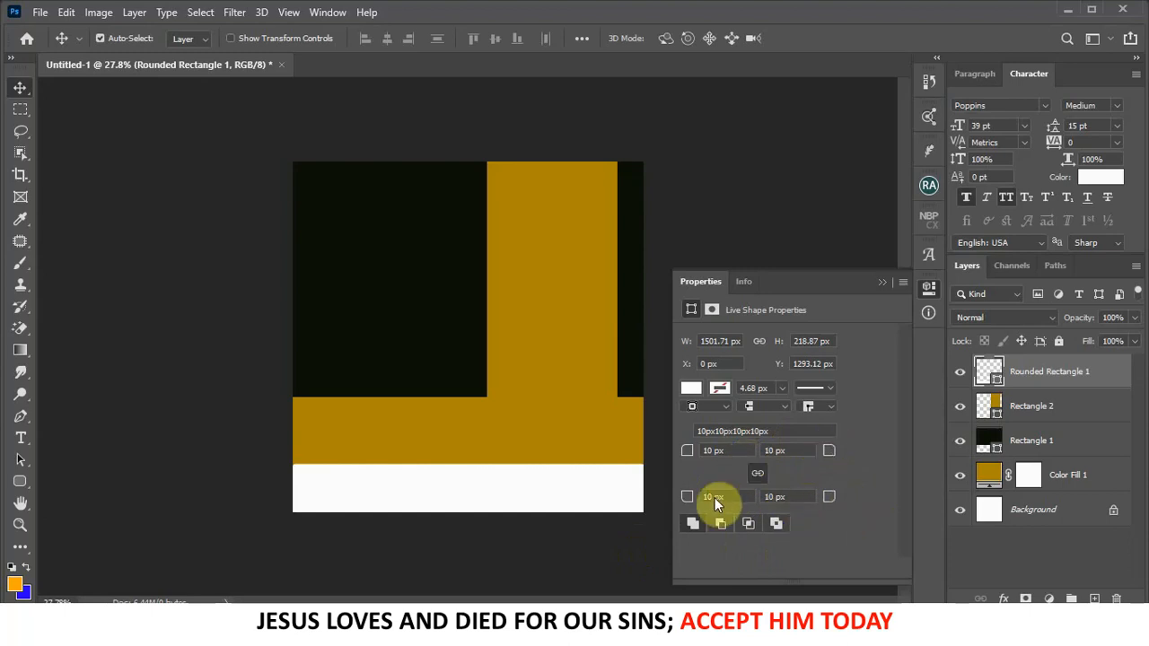
pyautogui.moveTo(714, 497); pyautogui.dragTo(670, 502)
pyautogui.write('20')
pyautogui.press('Return')
pyautogui.click(571, 256)
pyautogui.doubleClick(714, 497)
pyautogui.write('50')
pyautogui.press('Return')
pyautogui.click(884, 281)
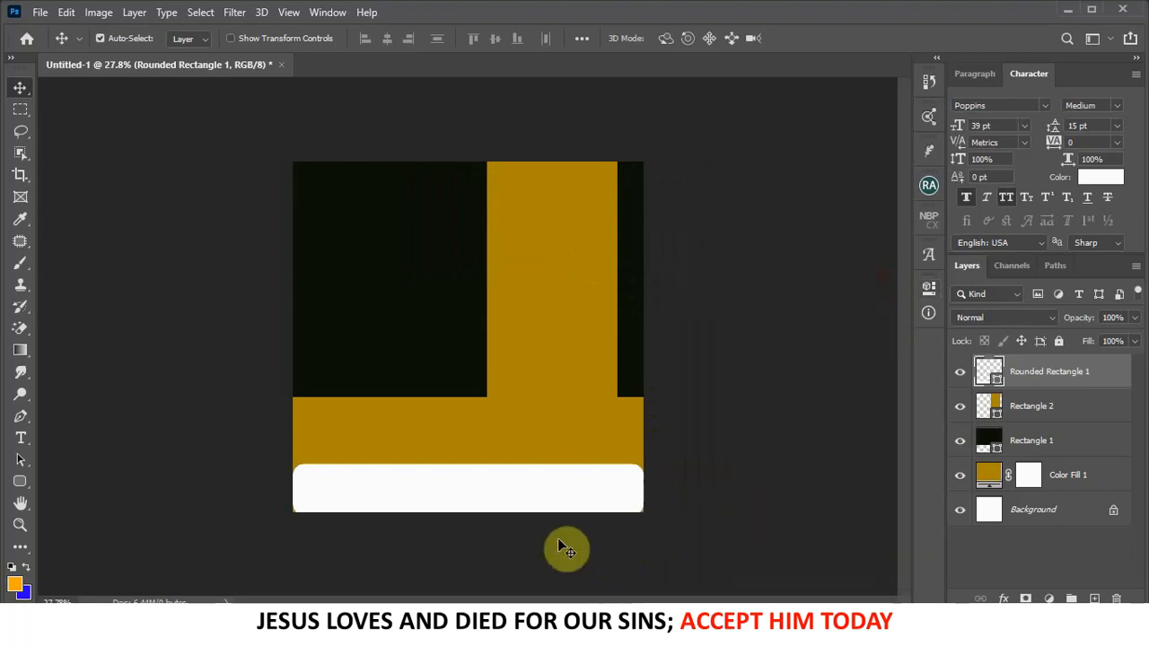
# Step: Increase all four linked corner radii of the white rounded rectangle to 70 px
pyautogui.click(931, 286)
pyautogui.moveTo(714, 497); pyautogui.dragTo(688, 500)
pyautogui.write('70')
pyautogui.press('Return')
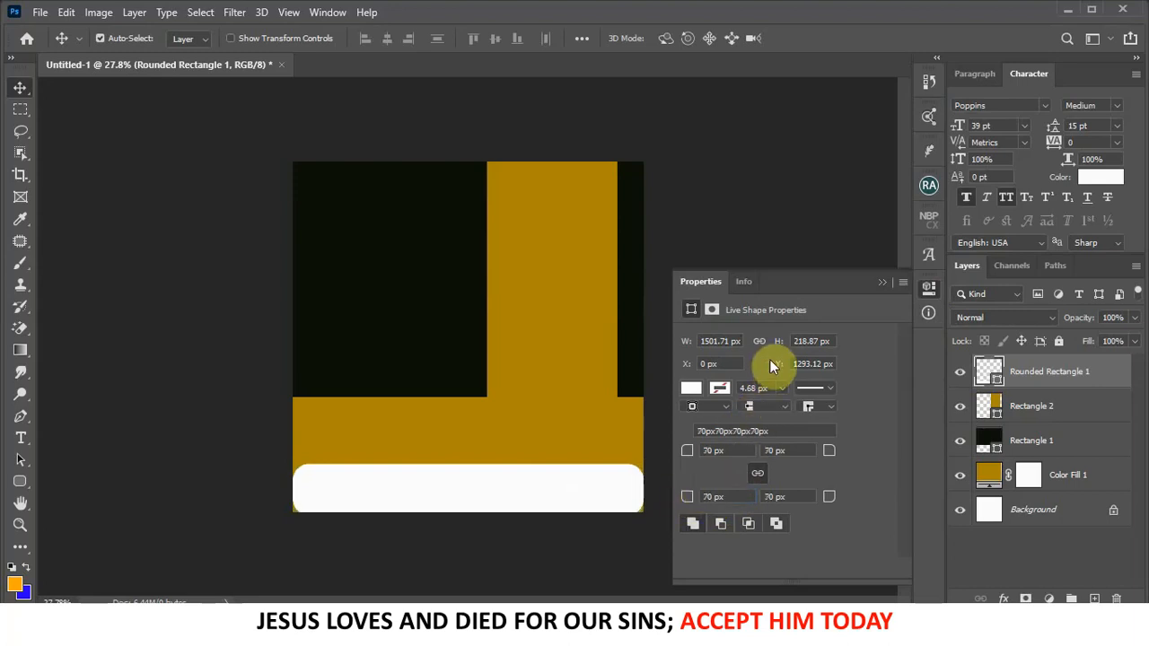
pyautogui.click(881, 283)
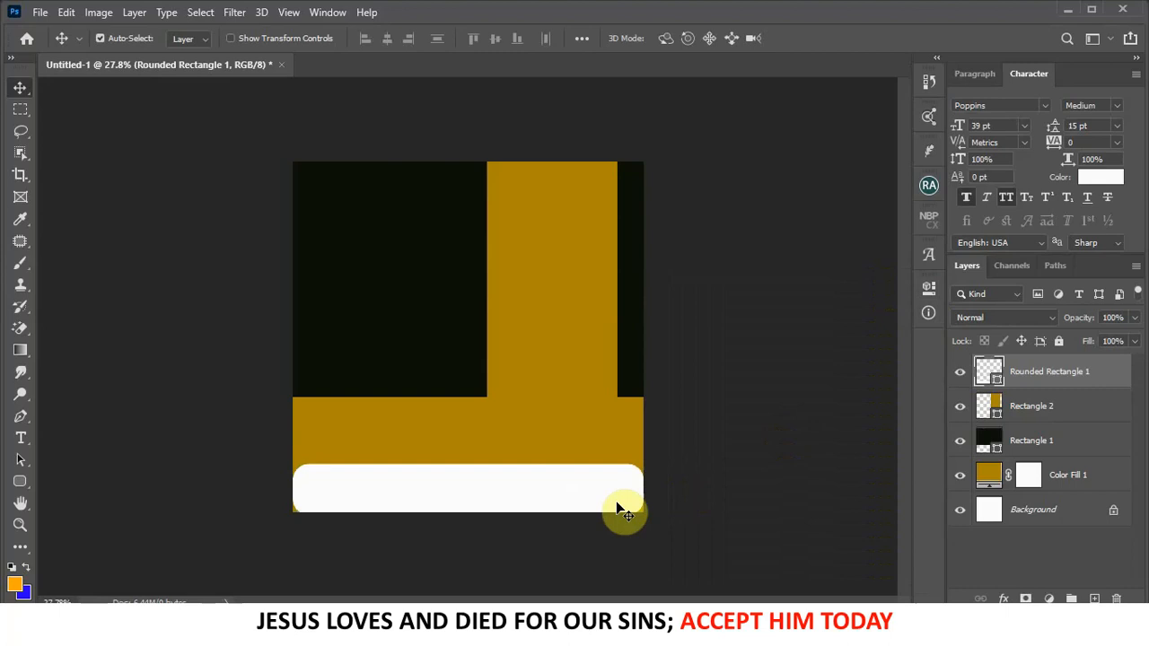
# Step: Stretch the white rounded rectangle downward to about 127.94% height, pushing its lower rounded corners below the canvas edge
pyautogui.hotkey('ctrl', 't')
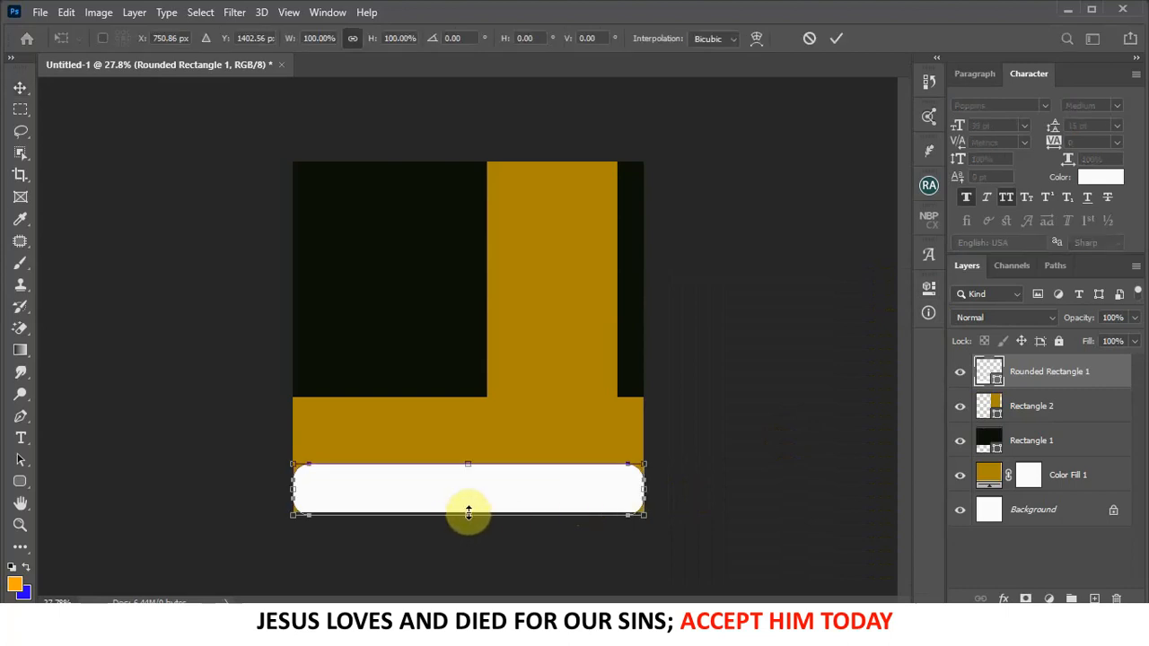
pyautogui.moveTo(468, 511); pyautogui.dragTo(467, 529)
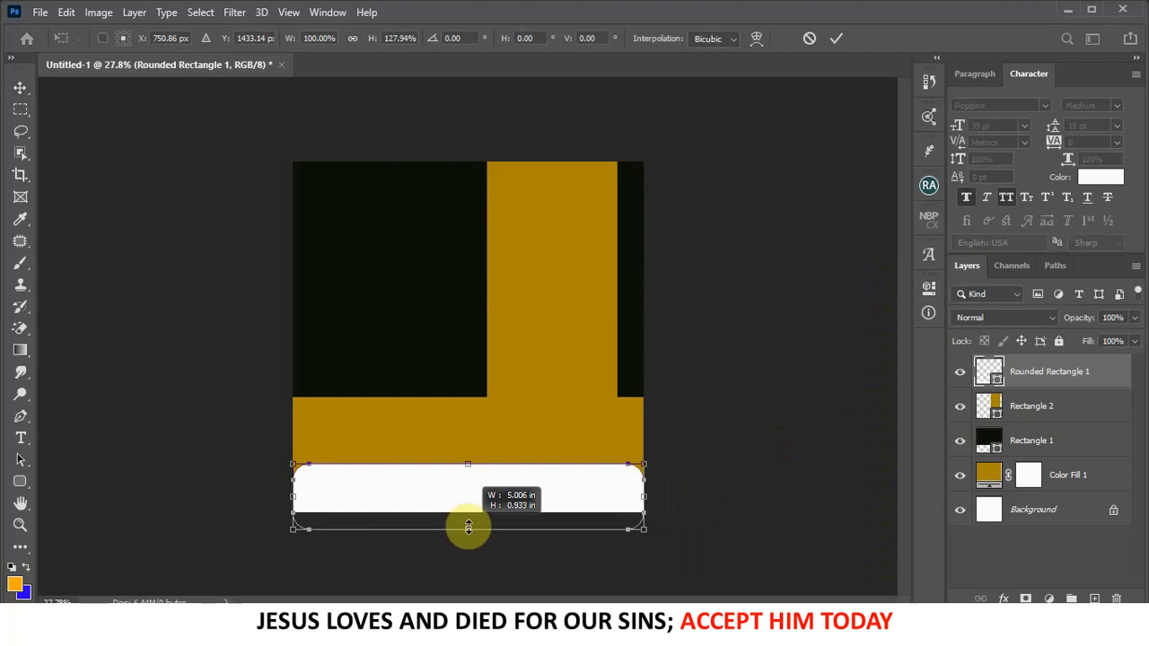
pyautogui.click(834, 39)
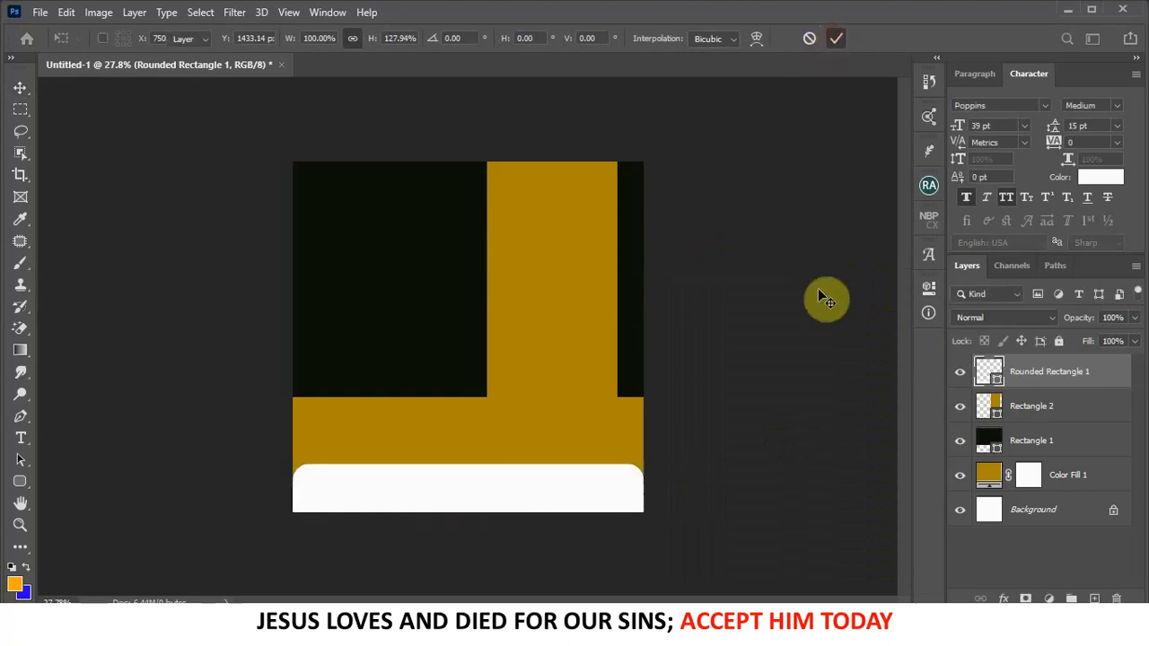
# Step: Nudge the white rounded rectangle slightly downward so a thinner band of it shows on the canvas
pyautogui.click(652, 505)
pyautogui.click(580, 508)
pyautogui.press('Down')
pyautogui.press('Down')
pyautogui.press('Down')
pyautogui.press('Down')
pyautogui.press('Down')
pyautogui.press('Down')
pyautogui.press('Down')
pyautogui.press('Down')
pyautogui.press('Down')
pyautogui.press('Down')
pyautogui.press('Down')
pyautogui.press('Down')
pyautogui.press('Down')
pyautogui.press('Down')
pyautogui.press('Down')
pyautogui.press('Down')
pyautogui.press('Down')
pyautogui.press('Down')
pyautogui.press('Down')
pyautogui.press('Down')
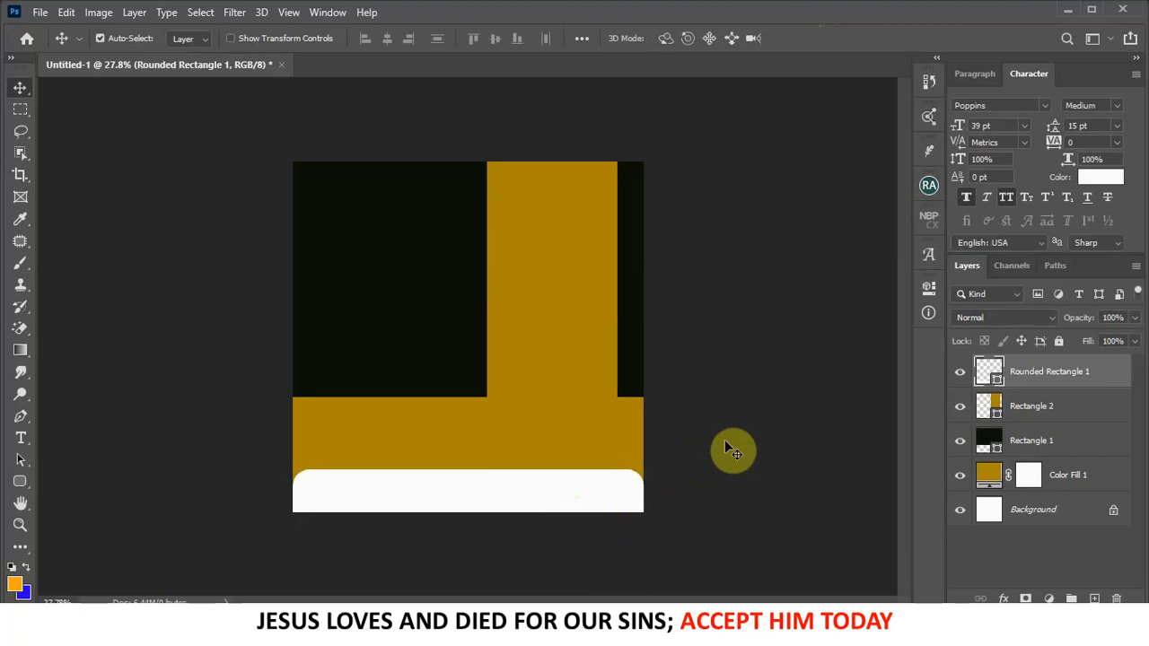
pyautogui.click(746, 448)
pyautogui.click(566, 486)
pyautogui.press('Down')
pyautogui.press('Down')
pyautogui.press('Down')
pyautogui.press('Down')
pyautogui.press('Down')
pyautogui.press('Down')
pyautogui.press('Down')
pyautogui.press('Down')
pyautogui.press('Down')
pyautogui.press('Down')
pyautogui.press('Down')
pyautogui.press('Down')
pyautogui.press('Down')
pyautogui.press('Down')
# Step: Nudge the tall vertical gold rectangle slightly to the left
pyautogui.click(584, 329)
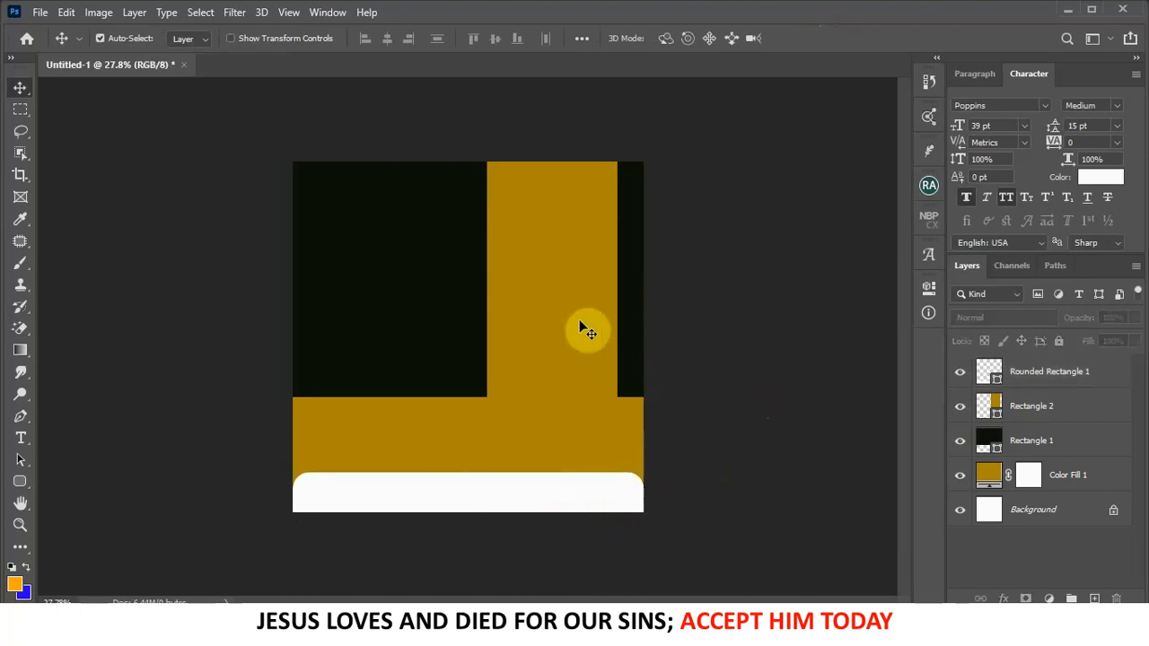
pyautogui.press('Left')
pyautogui.press('Left')
pyautogui.press('Left')
pyautogui.press('Left')
pyautogui.press('Left')
pyautogui.press('Left')
pyautogui.press('Left')
pyautogui.press('Left')
pyautogui.press('Left')
pyautogui.press('Left')
pyautogui.press('Left')
pyautogui.press('Left')
pyautogui.press('Left')
pyautogui.press('Left')
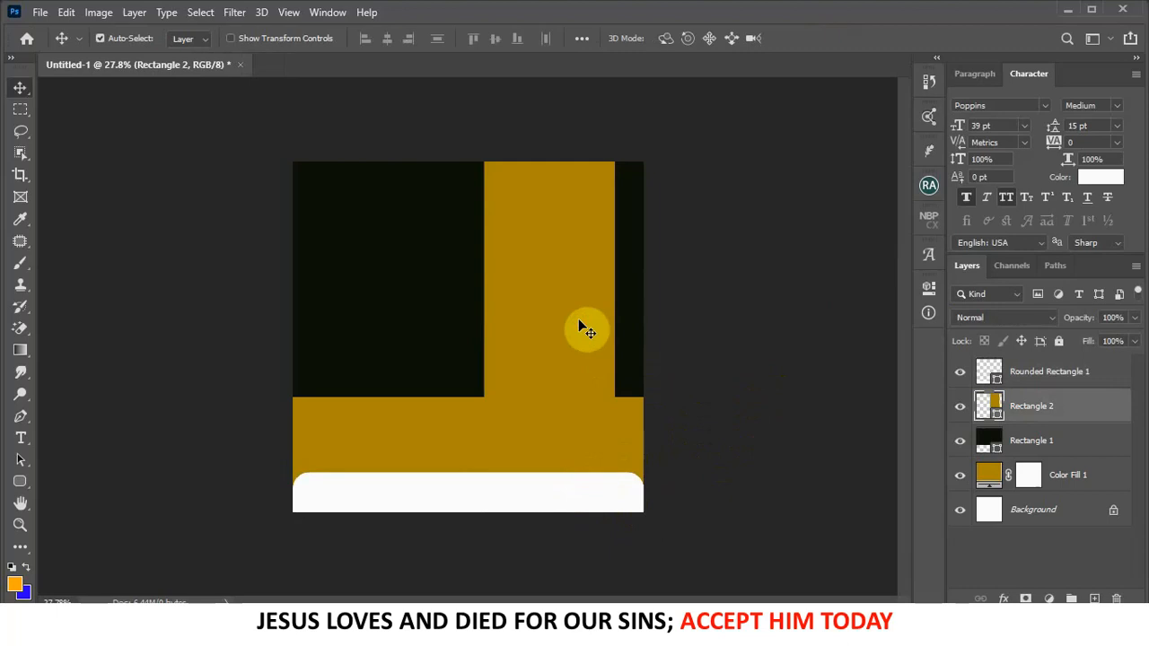
pyautogui.click(778, 274)
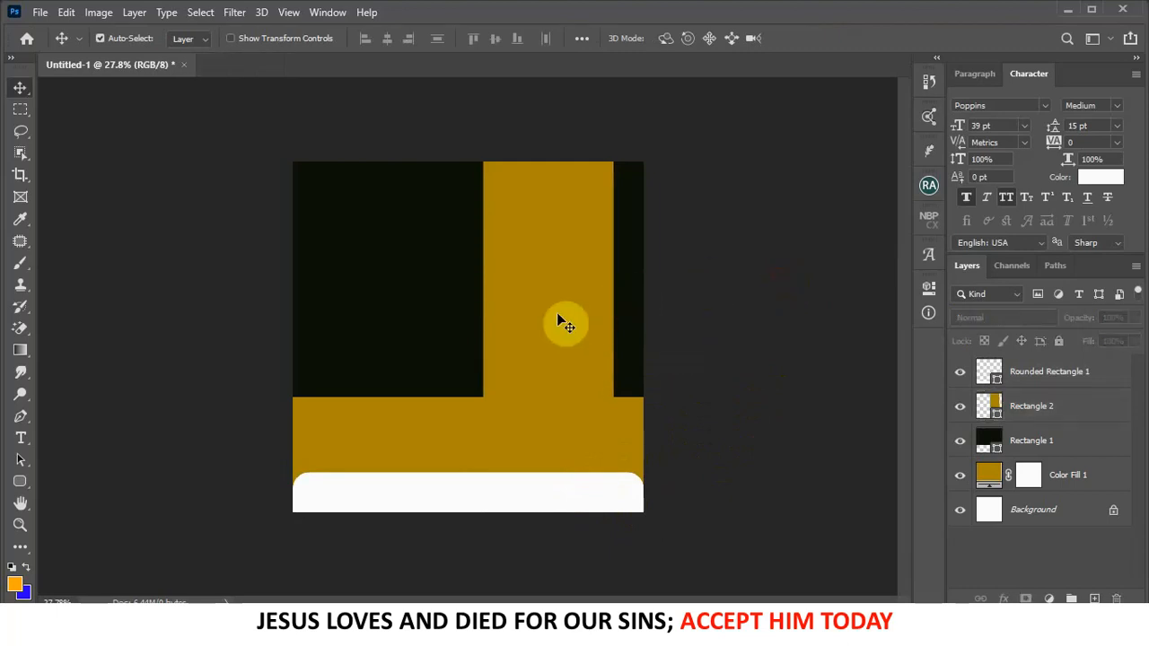
# Step: Group the colour fill and the three shape layers, and name the group BG Shapes
pyautogui.click(1065, 476)
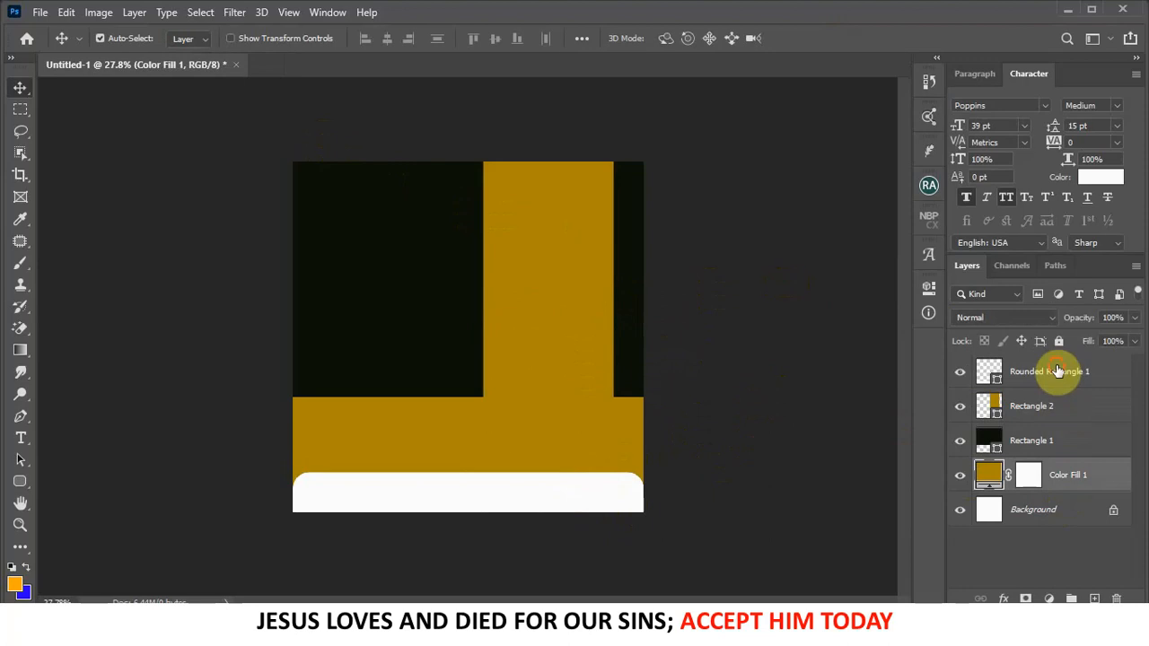
pyautogui.keyDown('shift'); pyautogui.click(1061, 381); pyautogui.keyUp('shift')
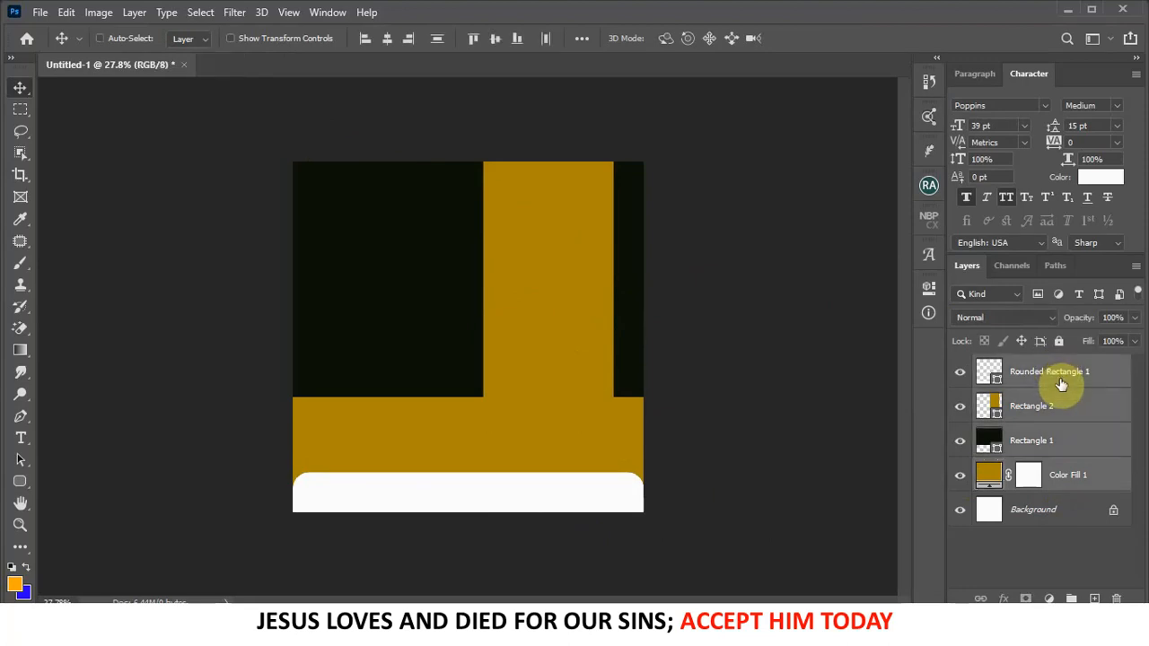
pyautogui.hotkey('ctrl', 'g')
pyautogui.doubleClick(1044, 364)
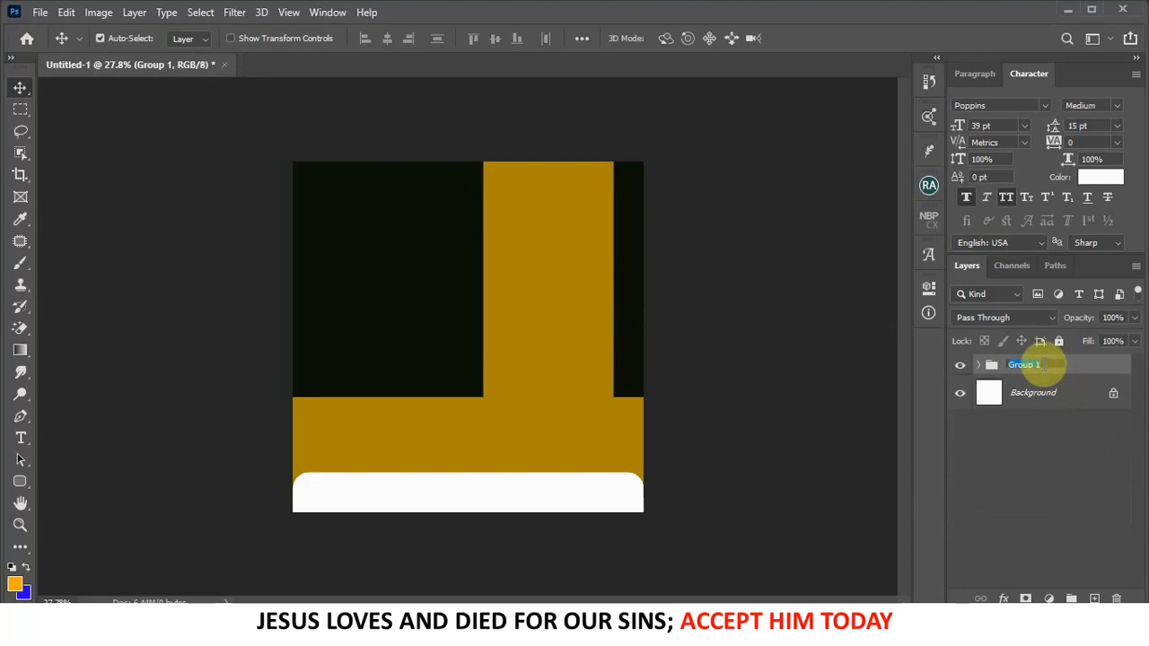
pyautogui.write('BG Shapes')
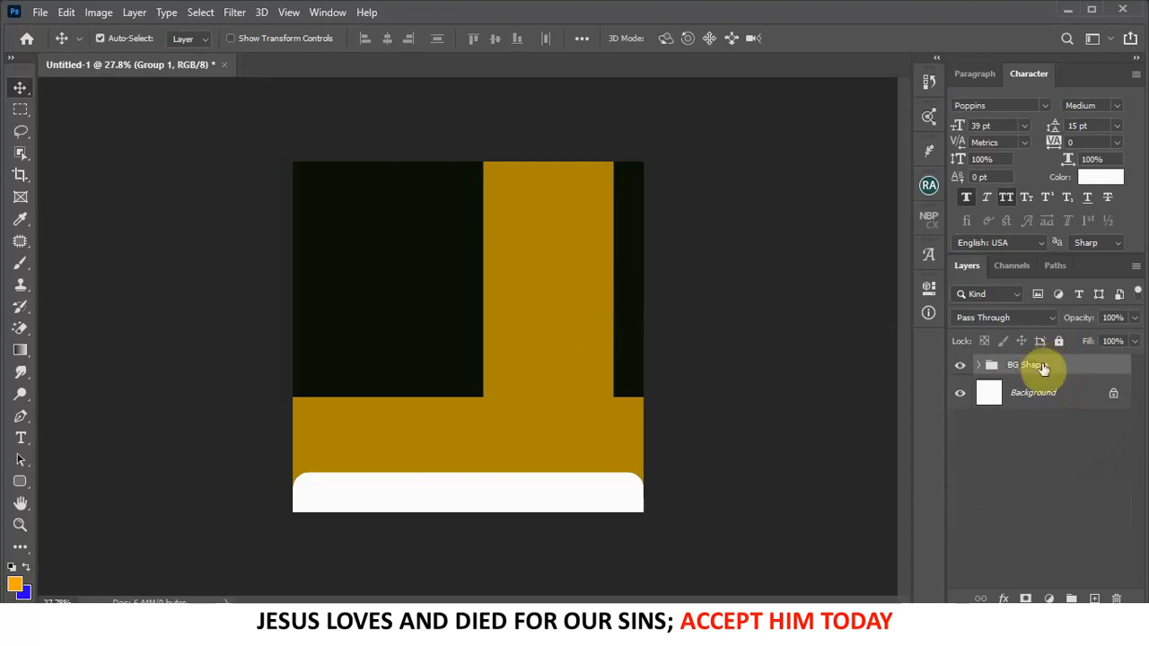
pyautogui.press('Return')
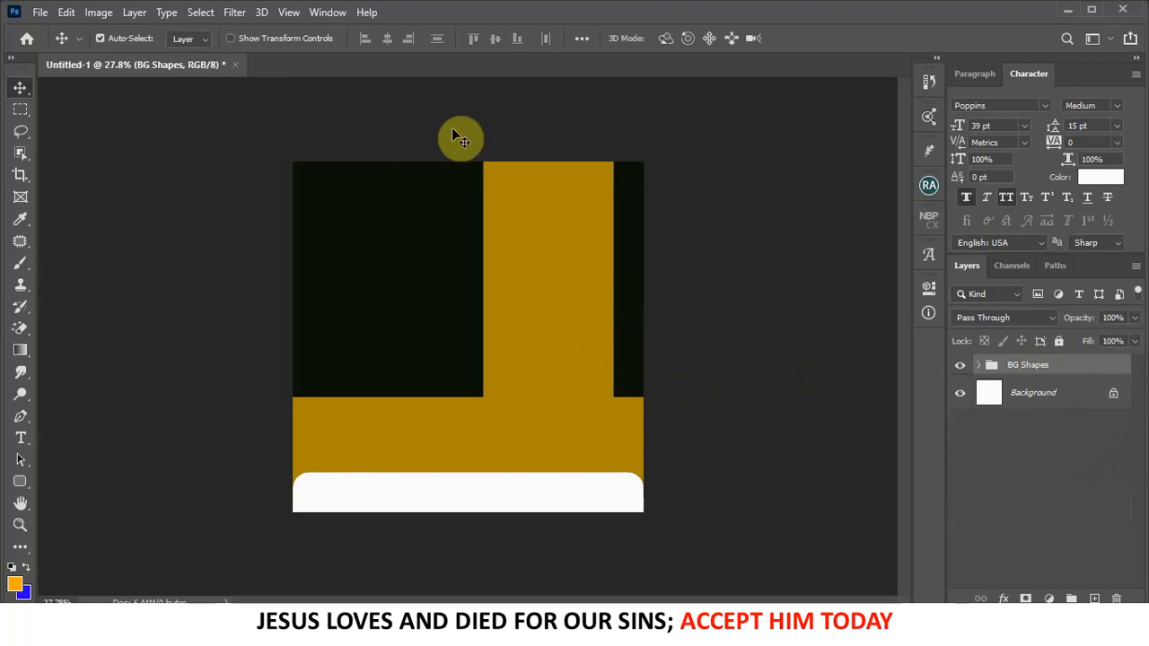
# Step: Add a Poppins Medium point-text layer in the upper black area and set its font size to 15 pt
pyautogui.scroll(2, 451, 128)
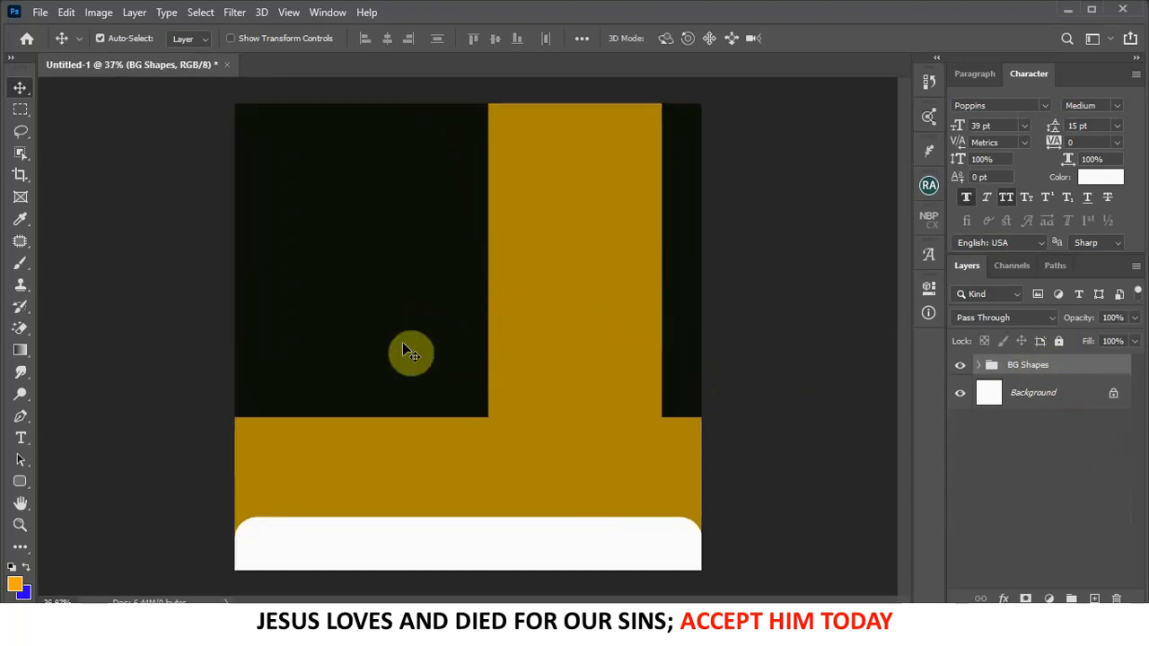
pyautogui.scroll(-1, 536, 347)
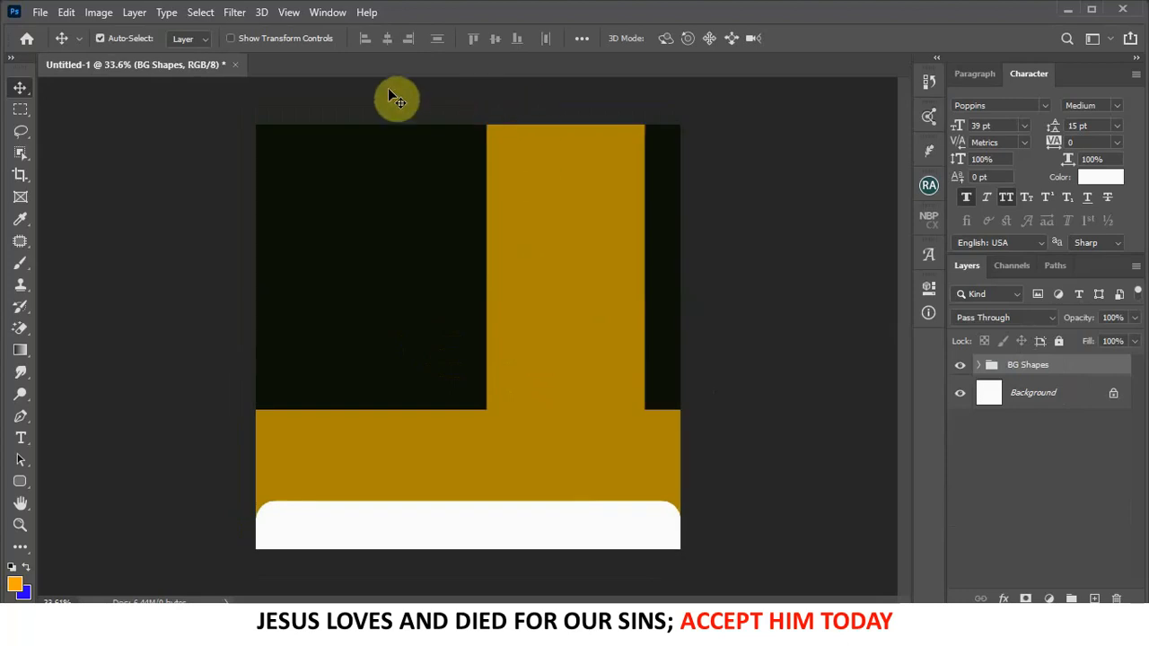
pyautogui.scroll(1, 344, 95)
pyautogui.scroll(-1, 666, 228)
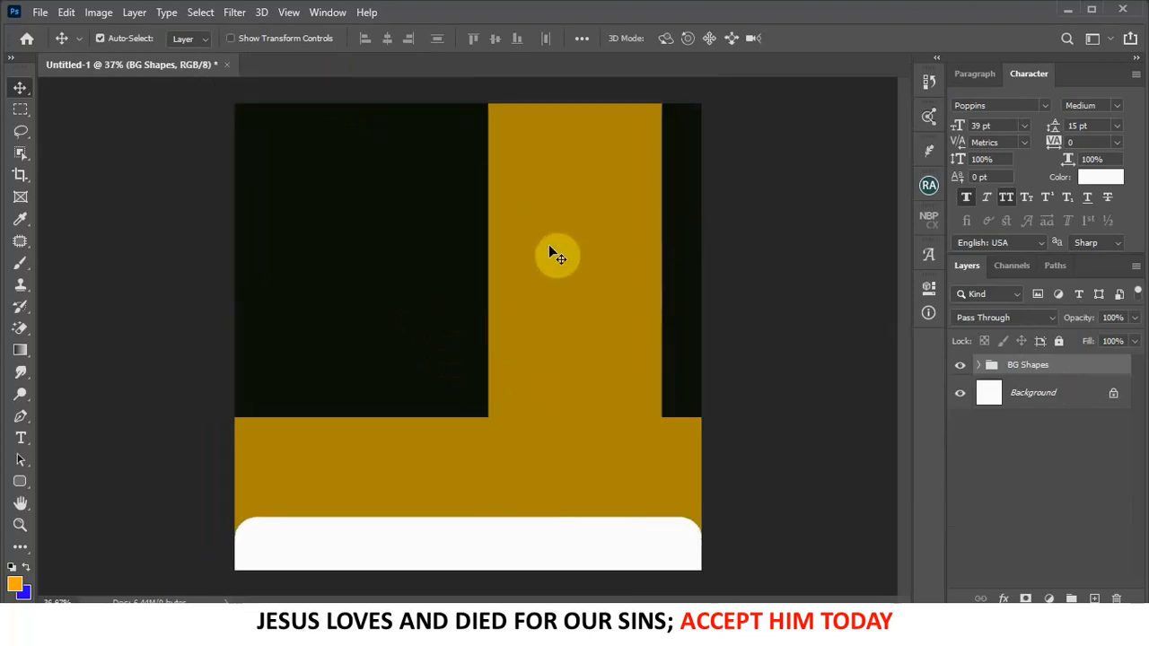
pyautogui.click(20, 439)
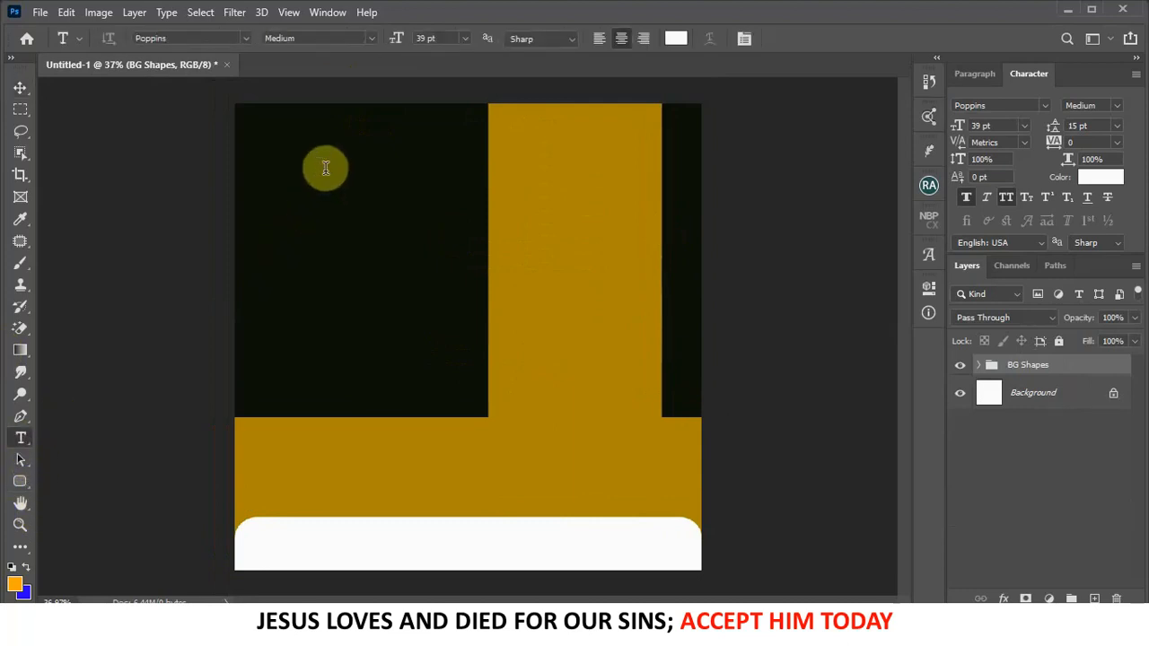
pyautogui.click(328, 167)
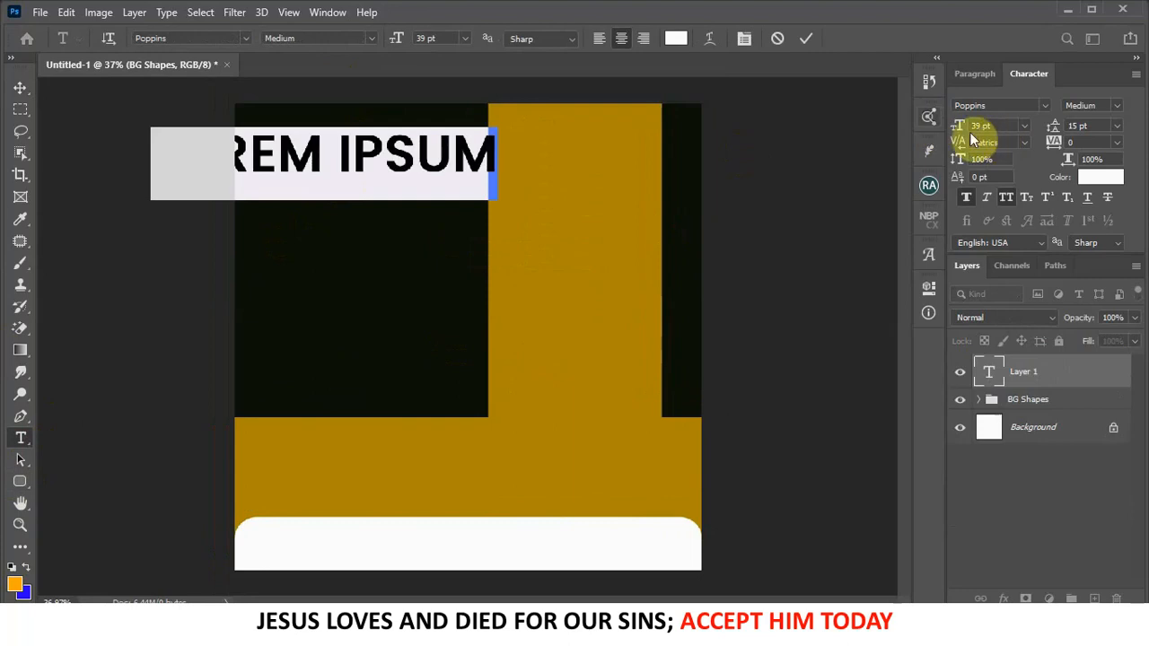
pyautogui.moveTo(958, 129); pyautogui.dragTo(940, 132)
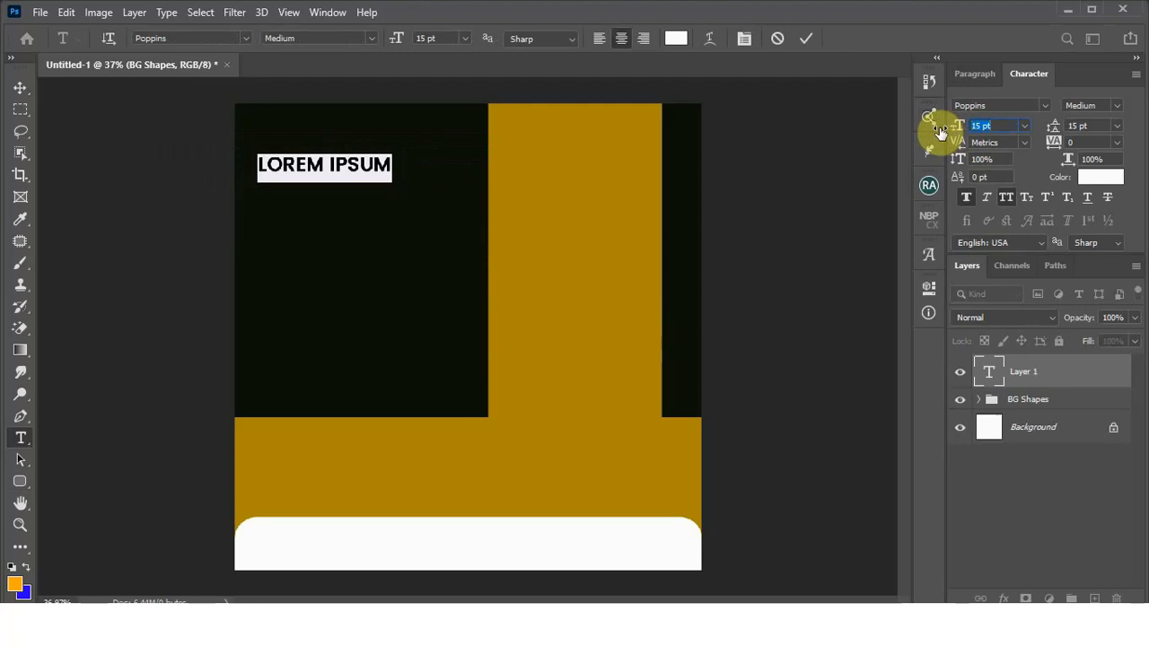
# Step: Replace the placeholder text with the business owner's first name in possessive form, consulting the Notepad file Text for it
pyautogui.click(395, 168)
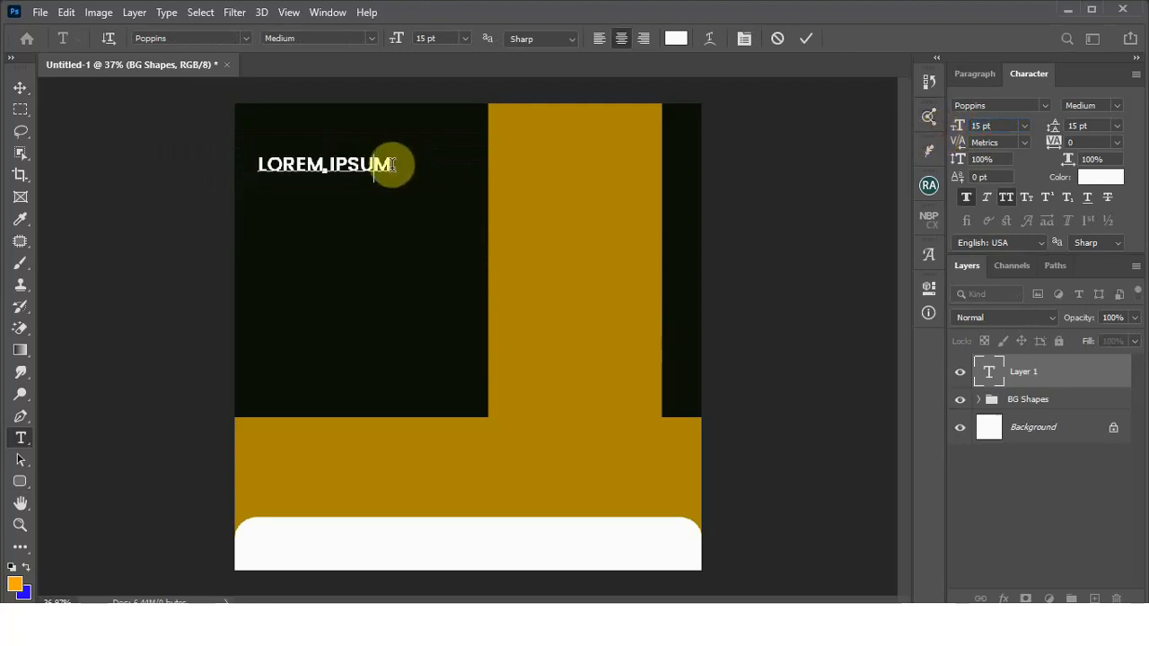
pyautogui.moveTo(397, 165); pyautogui.dragTo(243, 149)
pyautogui.click(495, 621)
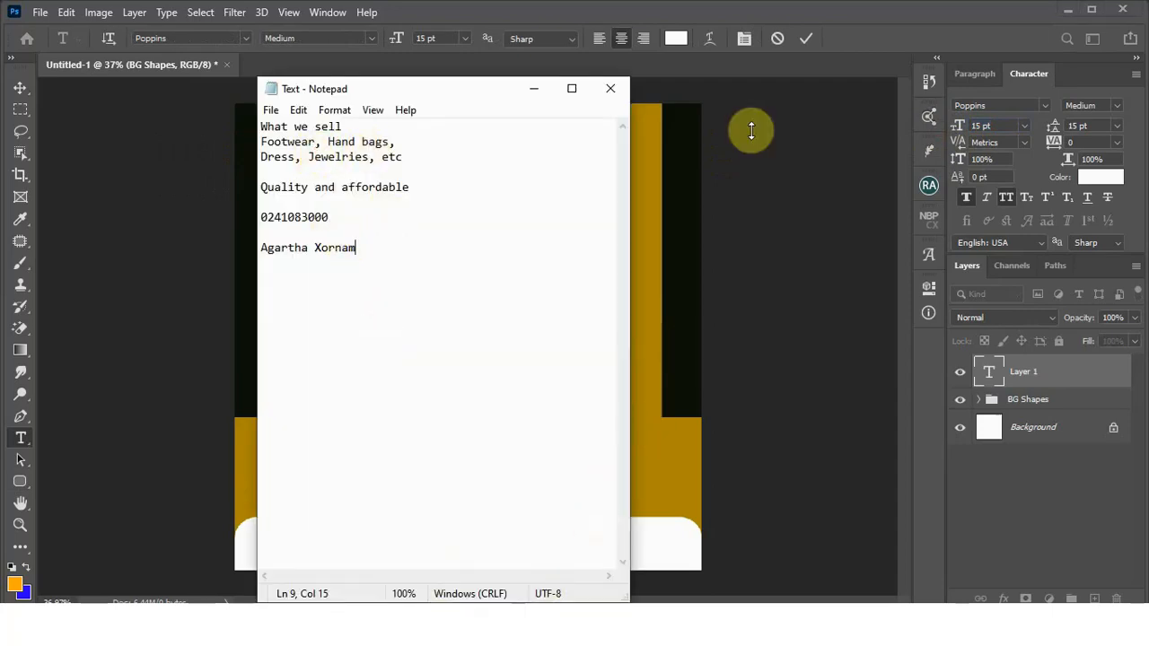
pyautogui.click(535, 88)
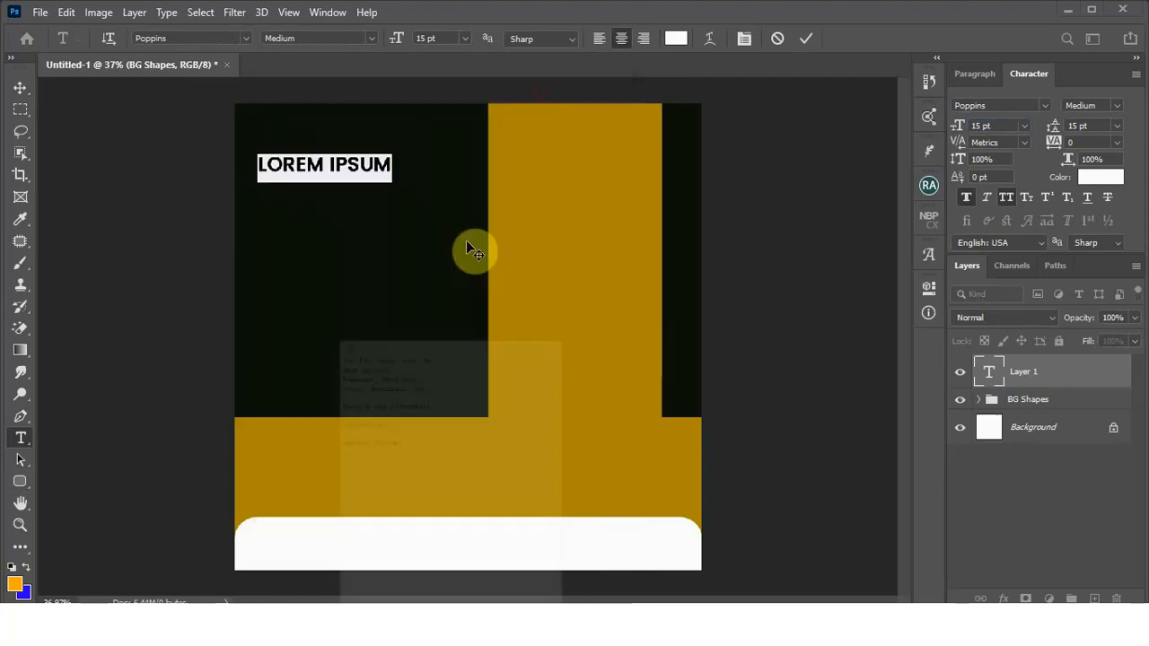
pyautogui.press('BackSpace')
pyautogui.write('AGARTHA')
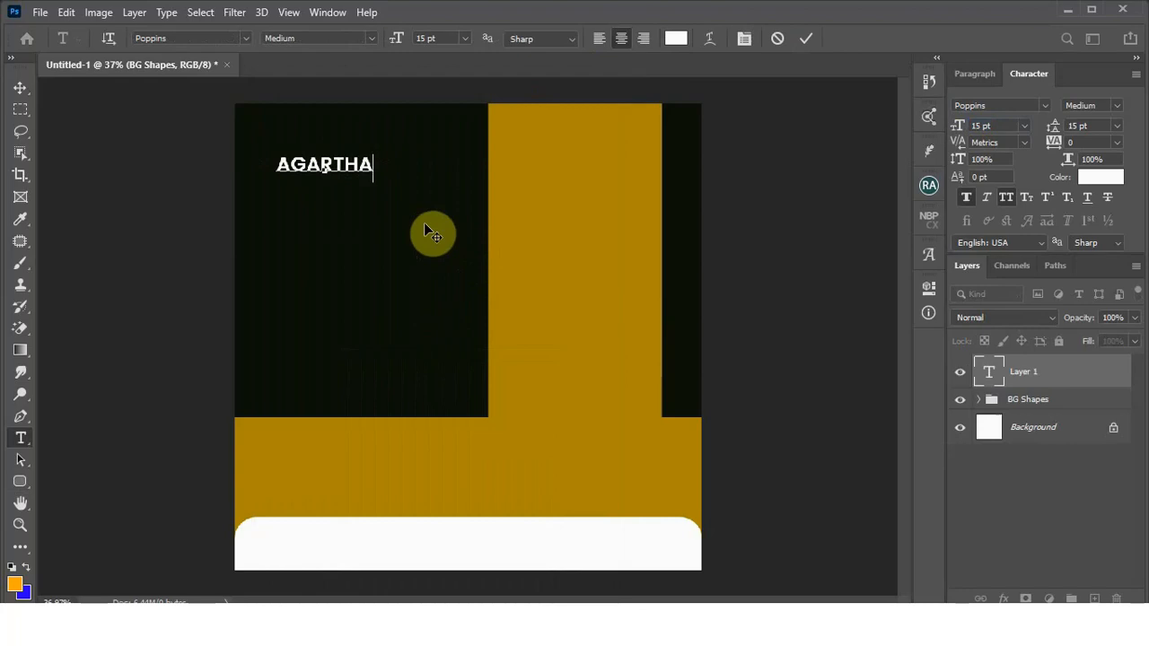
pyautogui.write("'D")
pyautogui.press('BackSpace')
pyautogui.write('S')
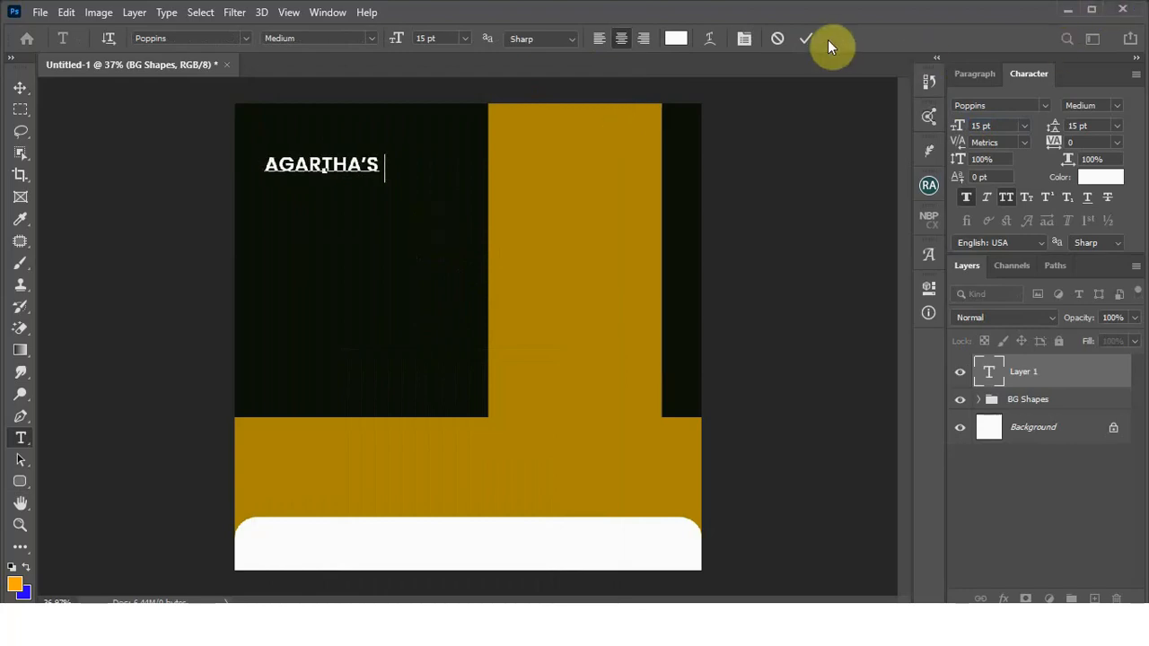
pyautogui.click(810, 40)
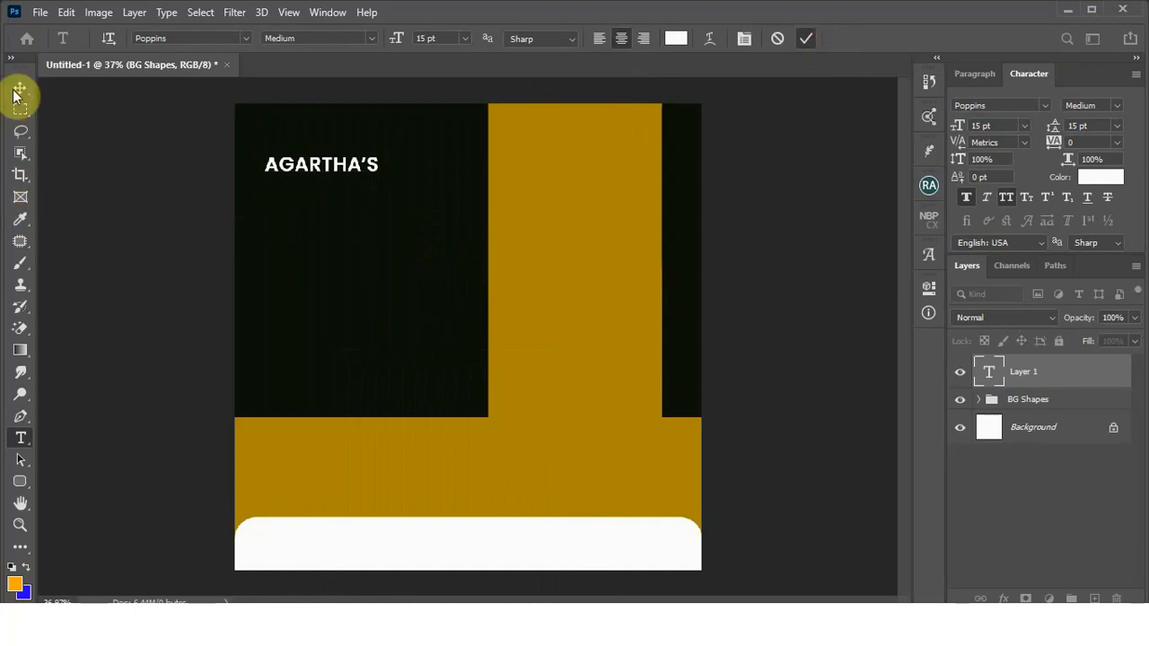
# Step: Turn off All Caps for the owner's-name text and move it slightly up and to the right within the black area
pyautogui.press('v')
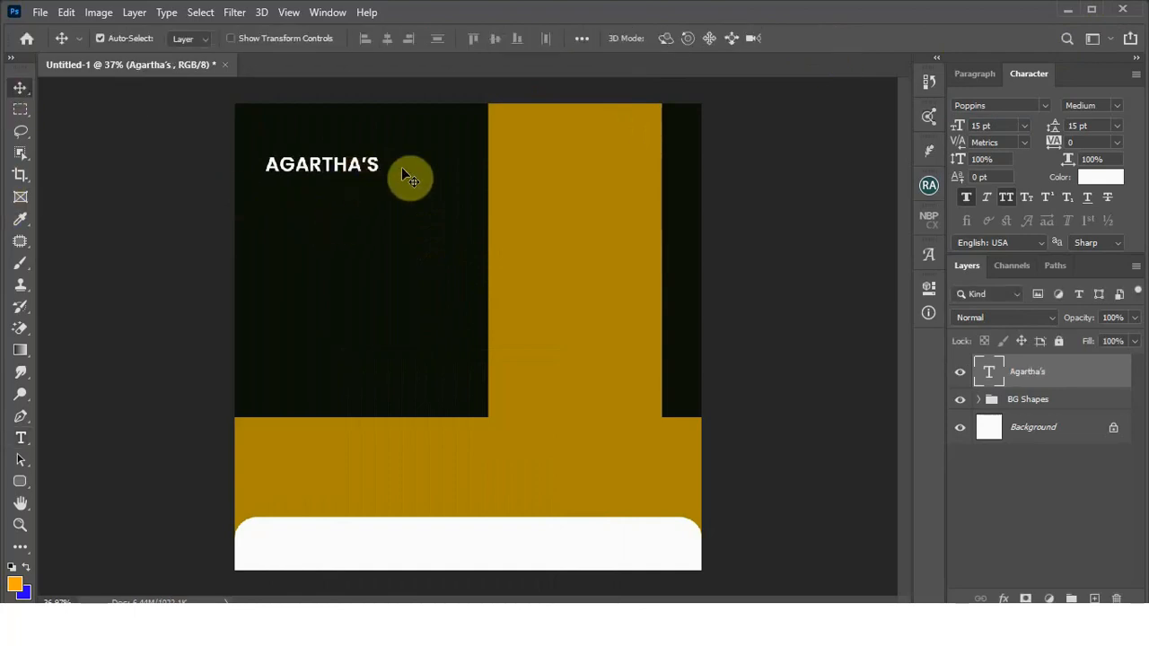
pyautogui.click(1009, 199)
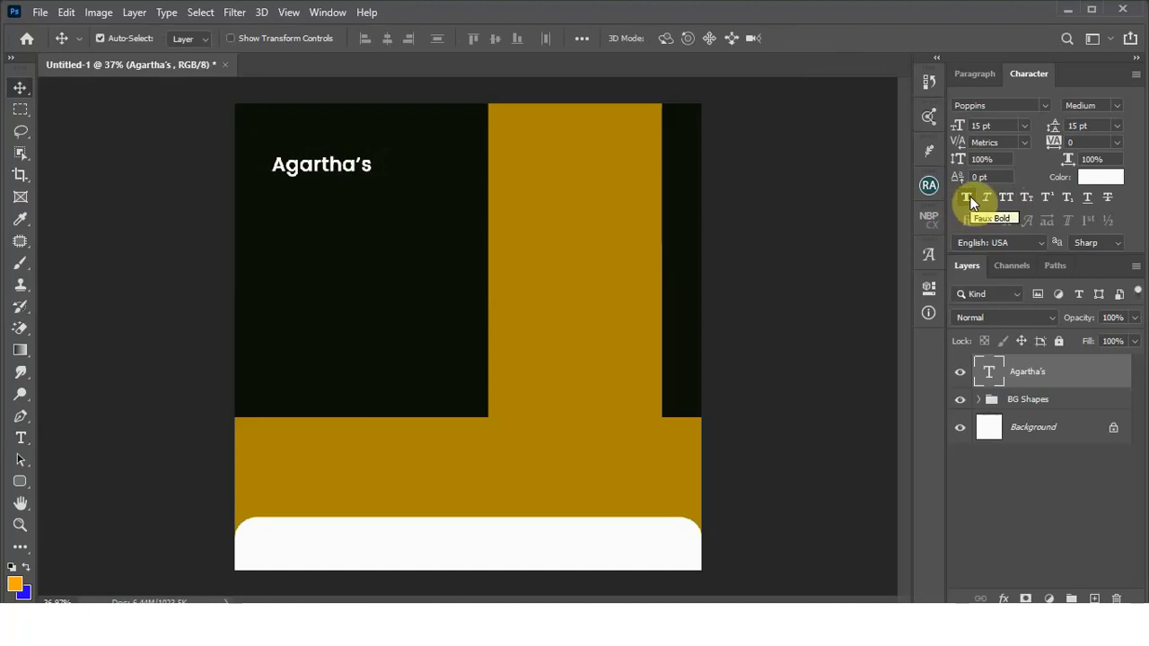
pyautogui.click(968, 200)
pyautogui.moveTo(324, 164); pyautogui.dragTo(352, 143)
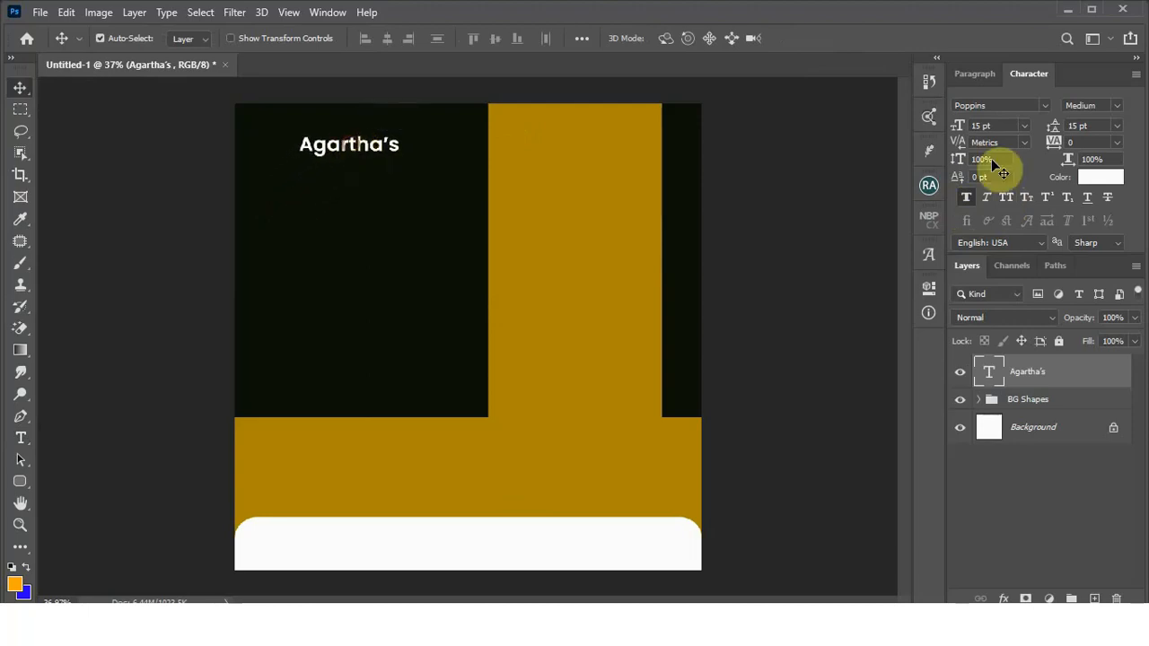
# Step: Change the owner's-name text to the Amerika Regular font and nudge it slightly up and to the right
pyautogui.click(1046, 106)
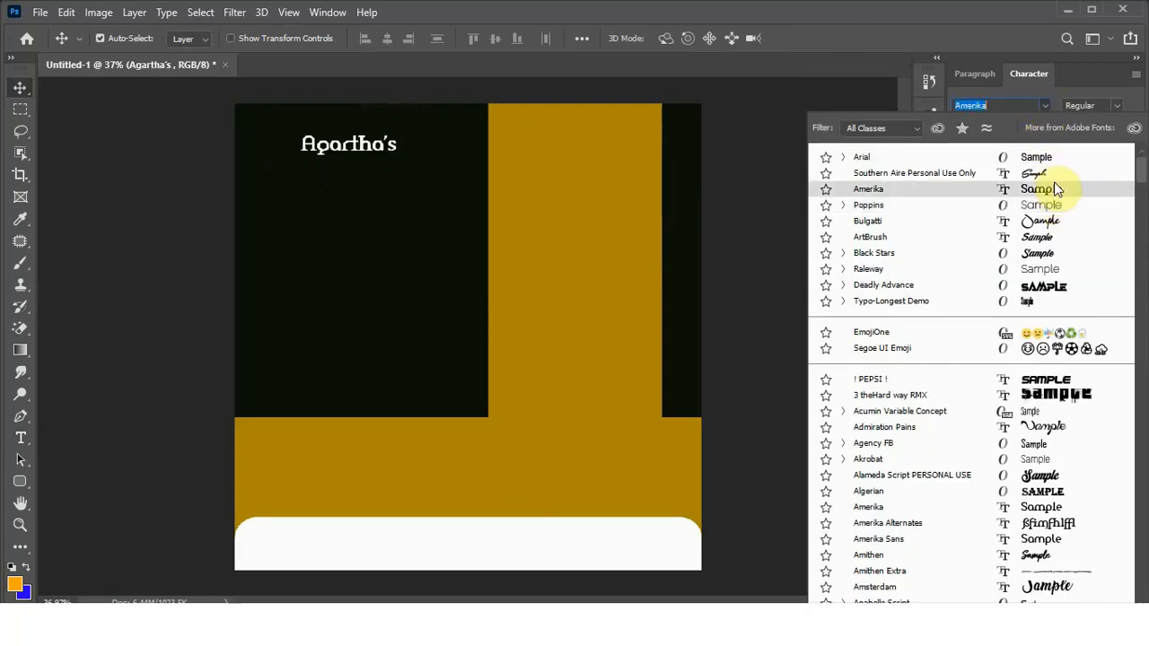
pyautogui.click(1055, 188)
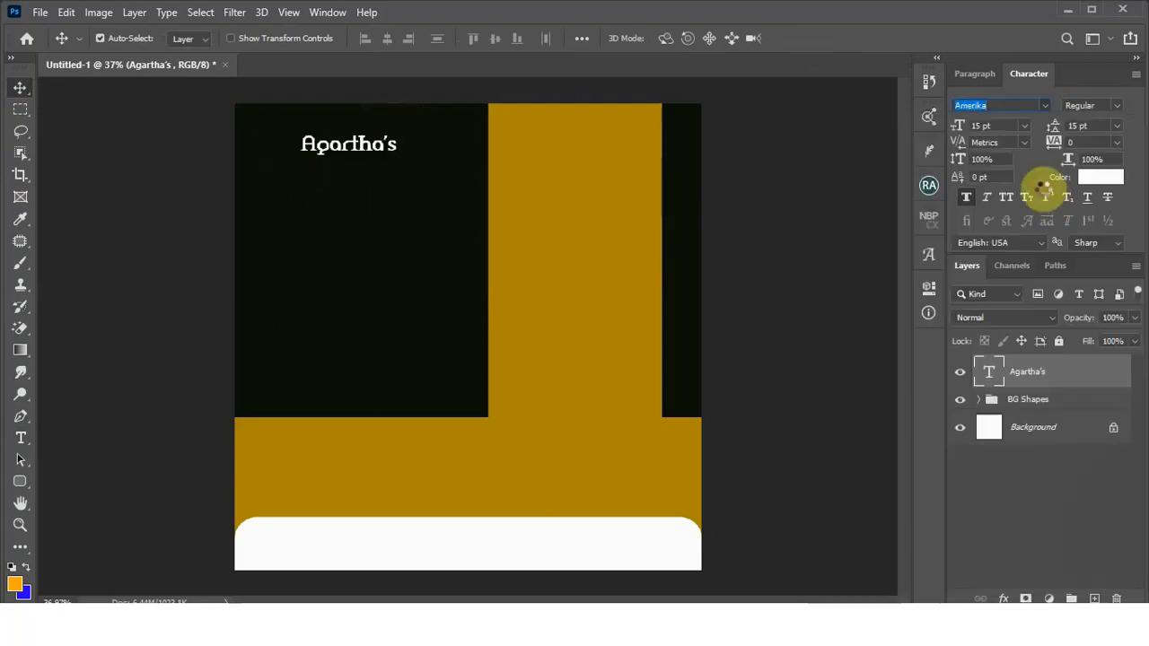
pyautogui.scroll(2, 363, 147)
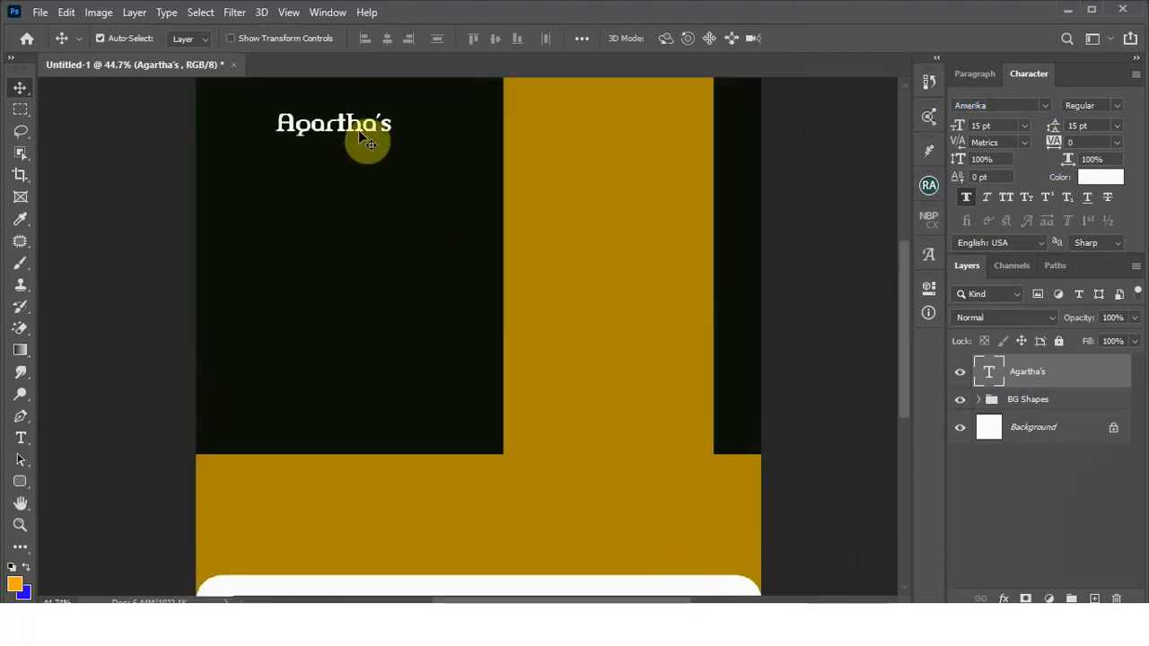
pyautogui.moveTo(359, 132); pyautogui.dragTo(373, 124)
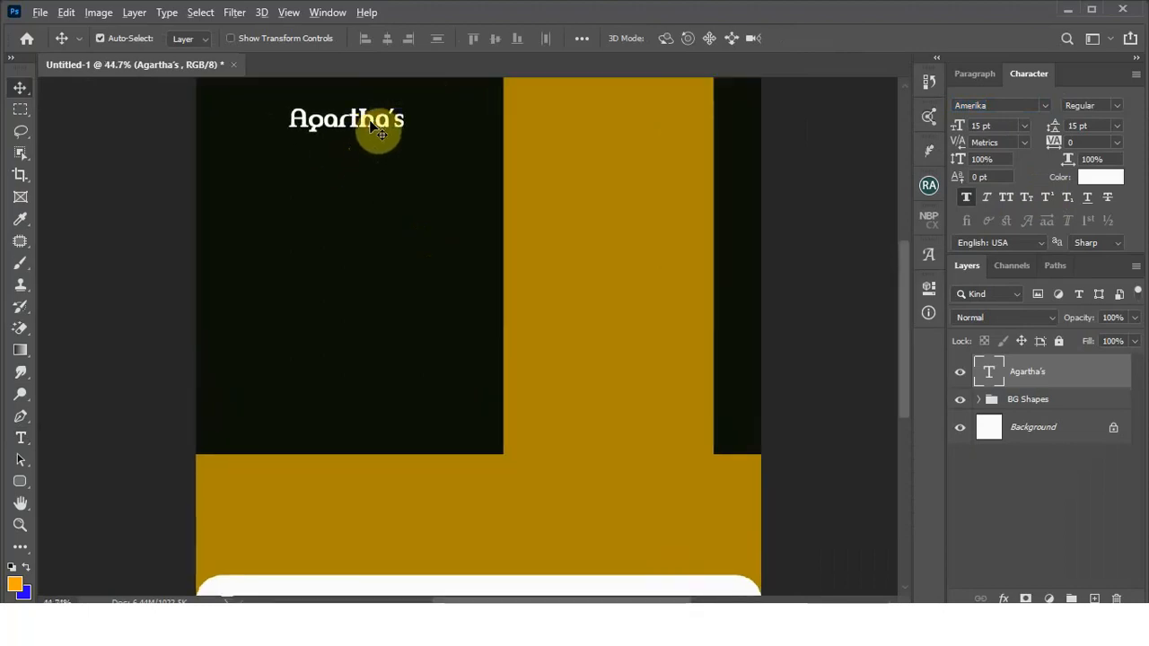
# Step: Duplicate the owner's-name text directly below itself and replace the copy's wording with Collection
pyautogui.moveTo(372, 127); pyautogui.dragTo(372, 157)
pyautogui.doubleClick(372, 153)
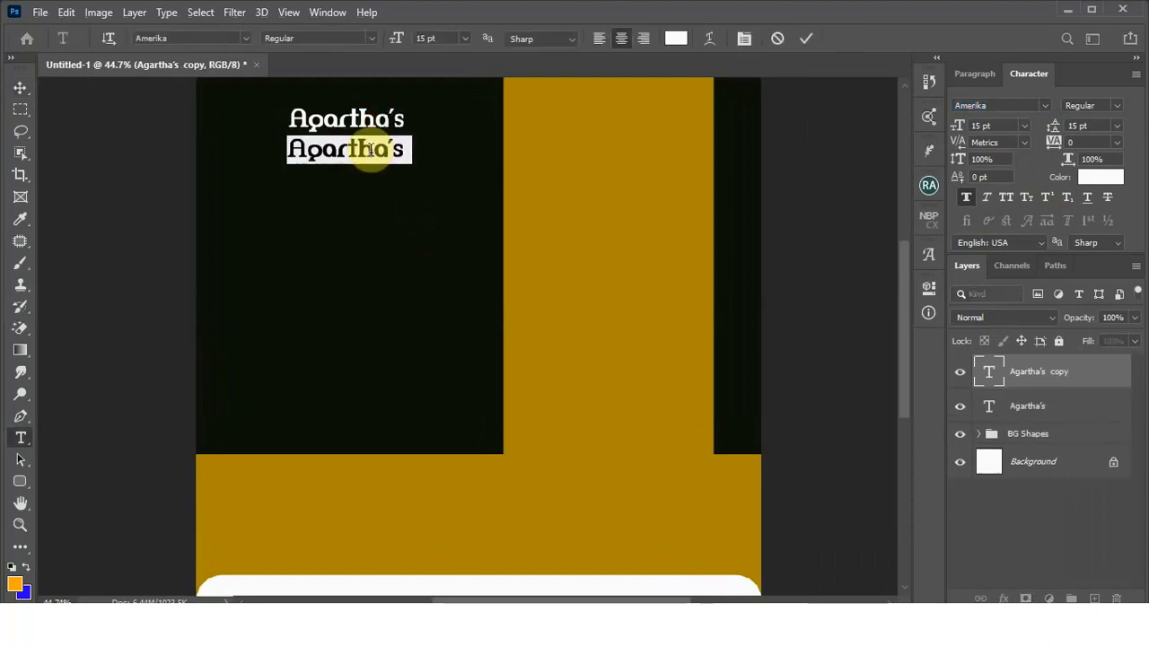
pyautogui.write('Collec')
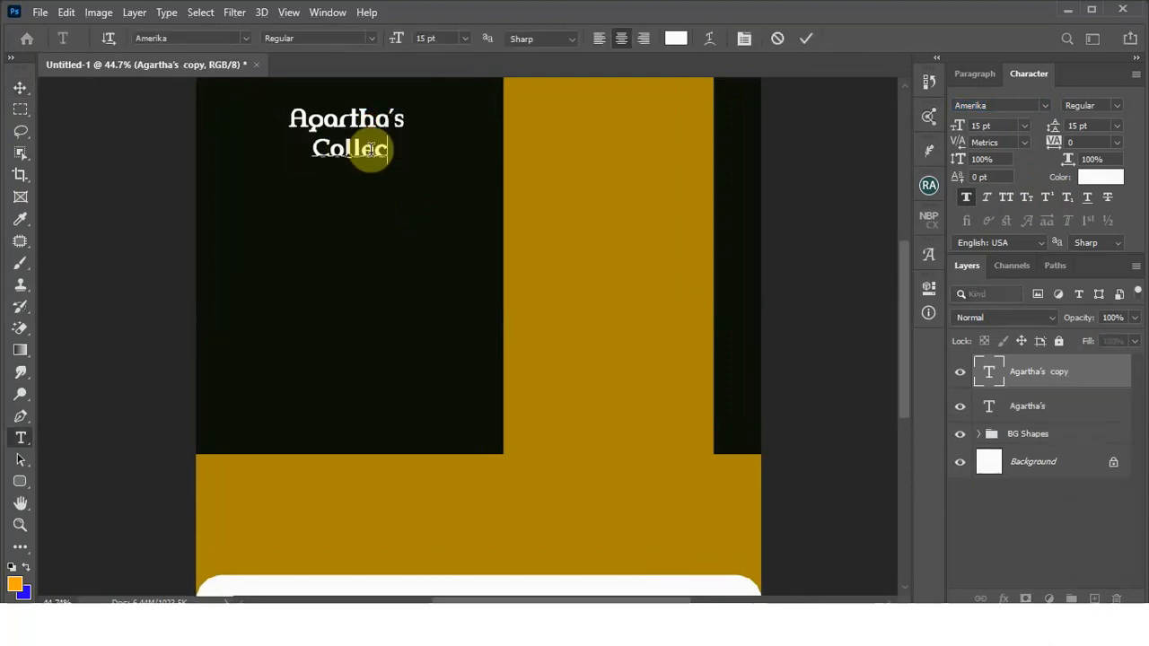
pyautogui.write('tion')
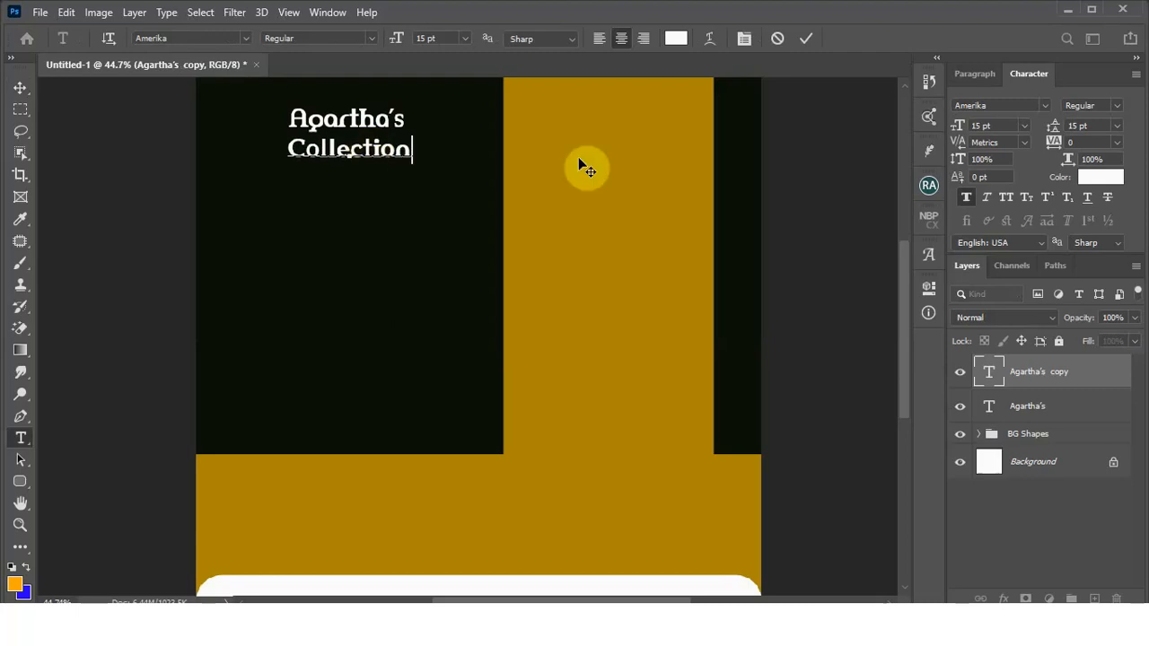
pyautogui.click(807, 40)
pyautogui.press('v')
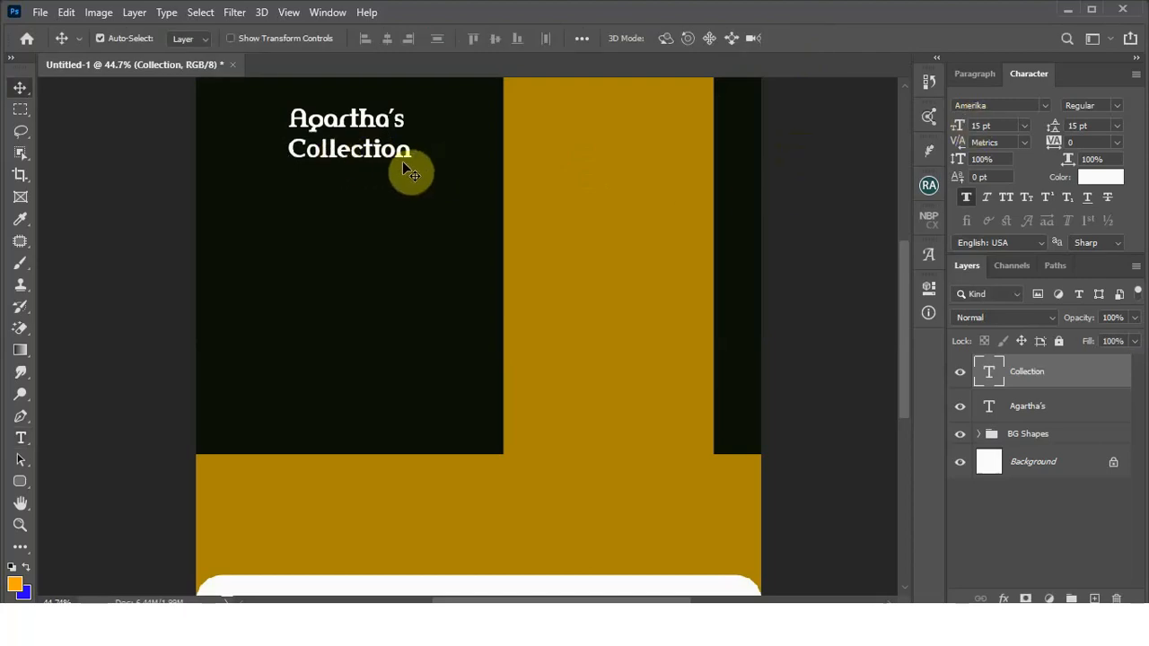
# Step: Set the Collection text in Southern Aire Personal Use Only and enlarge it to about 28 pt beneath the owner's name
pyautogui.click(1047, 104)
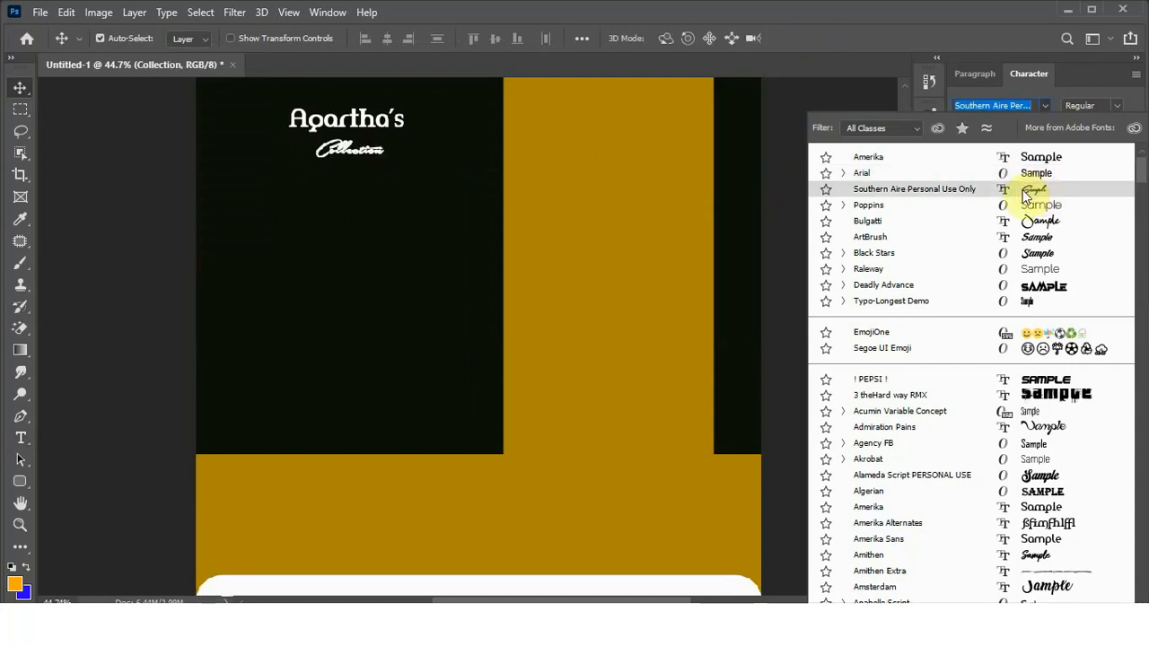
pyautogui.click(1025, 192)
pyautogui.hotkey('ctrl', 't')
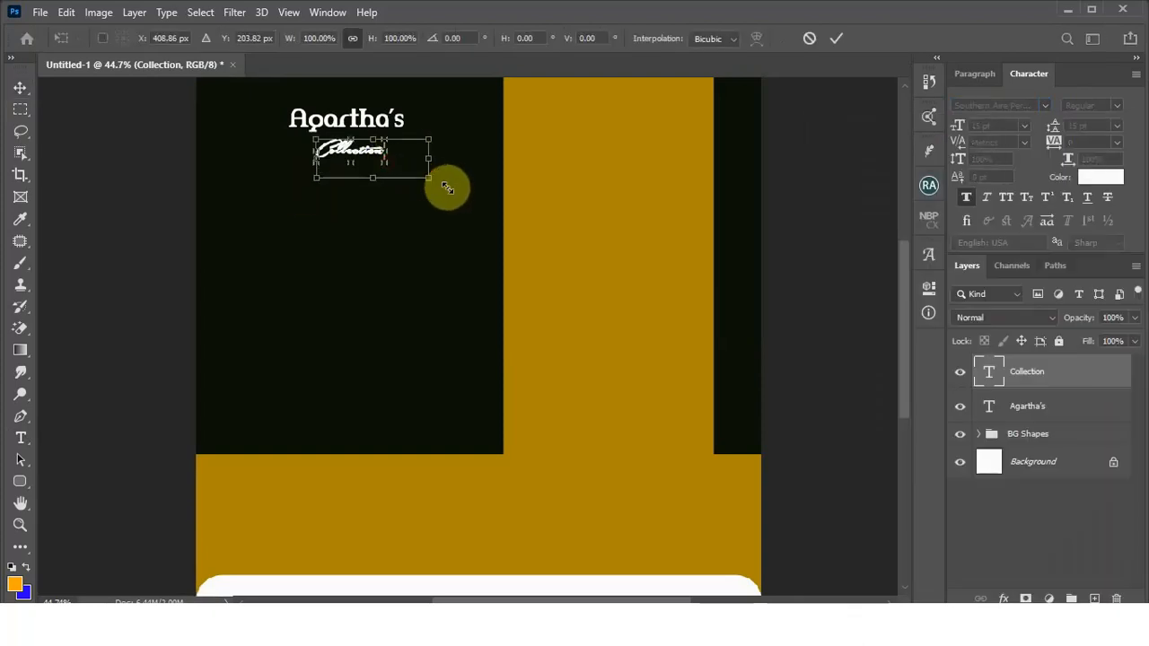
pyautogui.moveTo(447, 189); pyautogui.dragTo(444, 185)
pyautogui.scroll(3, 274, 117)
pyautogui.moveTo(442, 202); pyautogui.dragTo(366, 198)
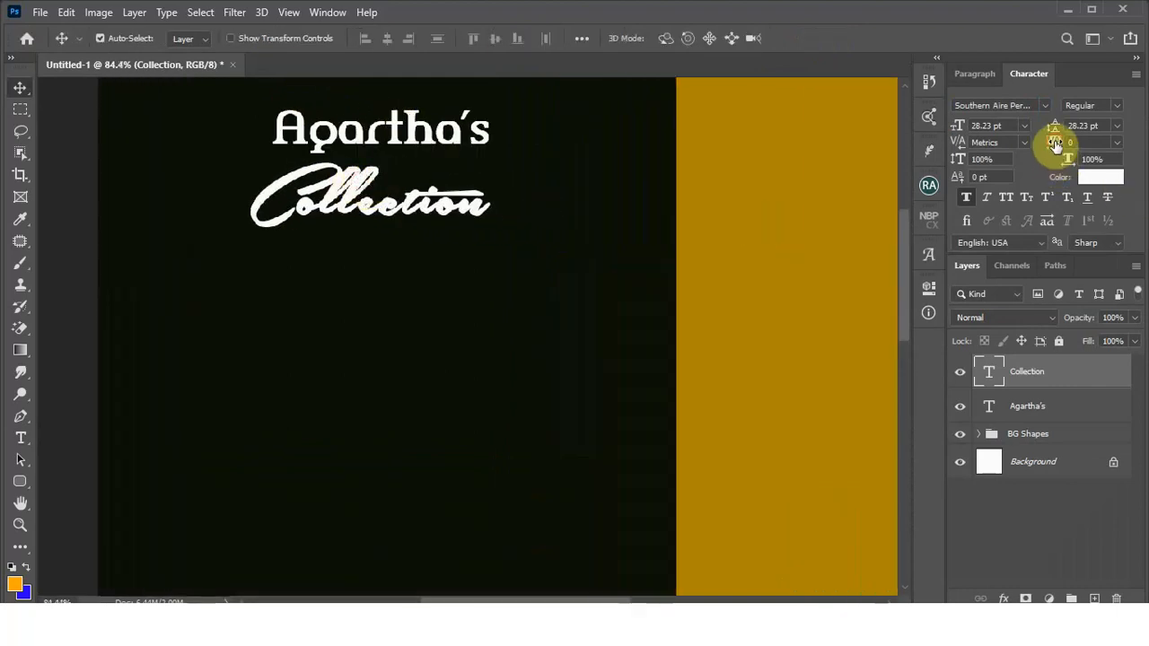
# Step: Set the Collection text's tracking to 40 and scale the text down to about 22 pt
pyautogui.moveTo(1054, 140); pyautogui.dragTo(1081, 153)
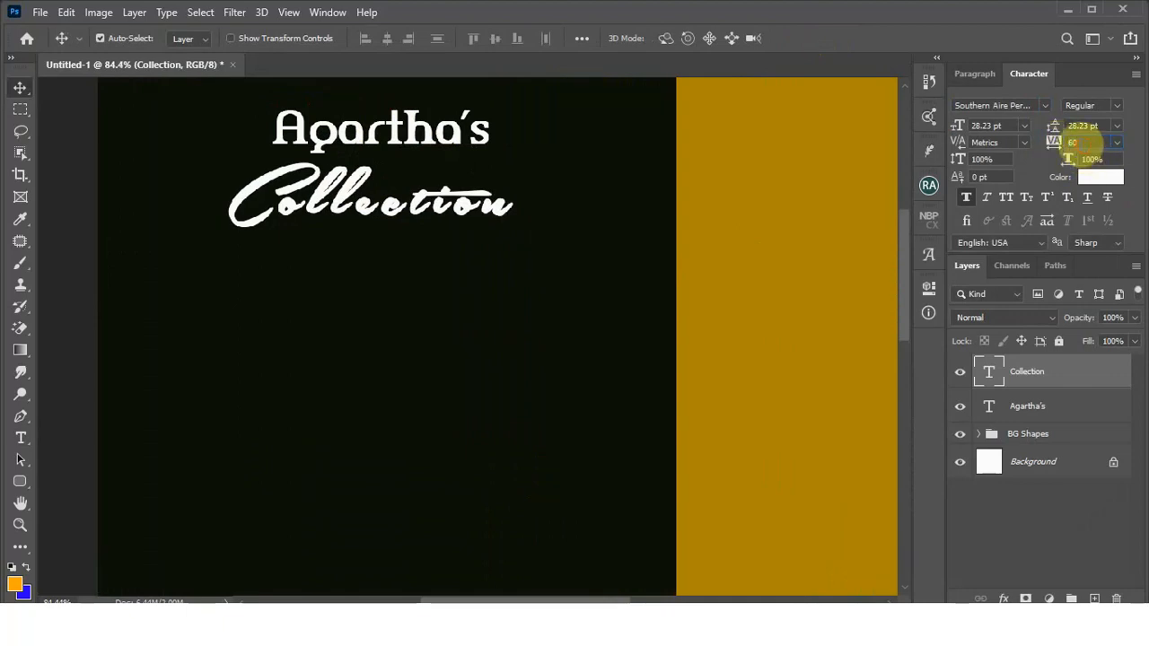
pyautogui.write('40')
pyautogui.press('Return')
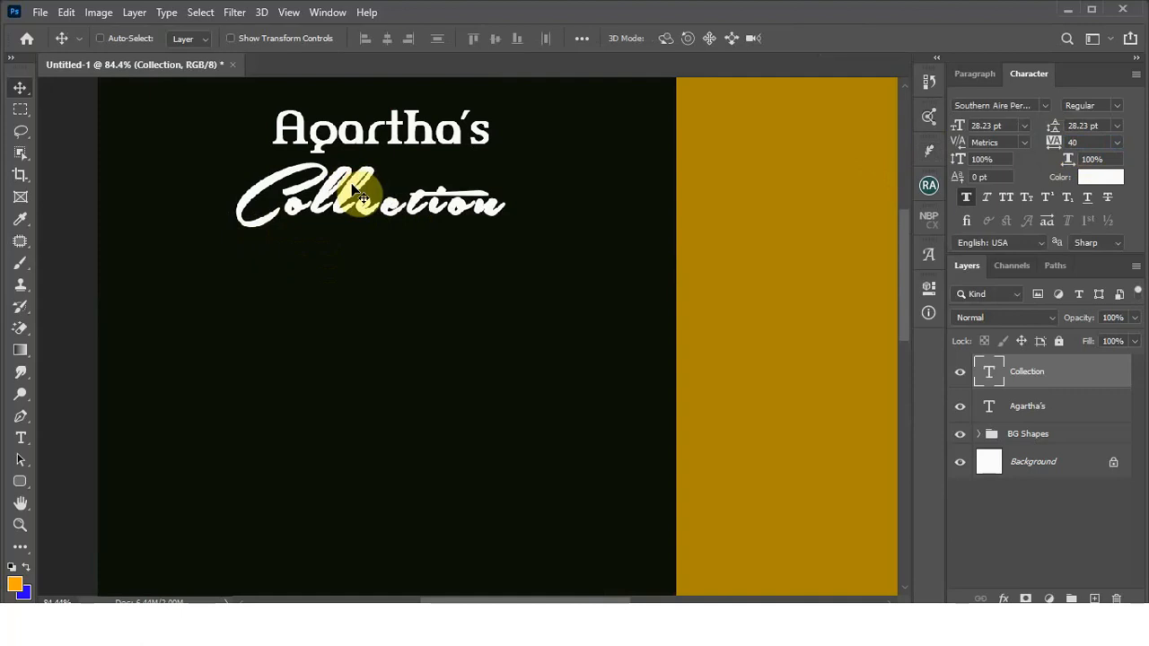
pyautogui.hotkey('ctrl', 't')
pyautogui.moveTo(471, 178)
pyautogui.mouseDown()
pyautogui.moveTo(431, 162)
pyautogui.moveTo(442, 184)
pyautogui.moveTo(452, 181)
pyautogui.mouseUp()
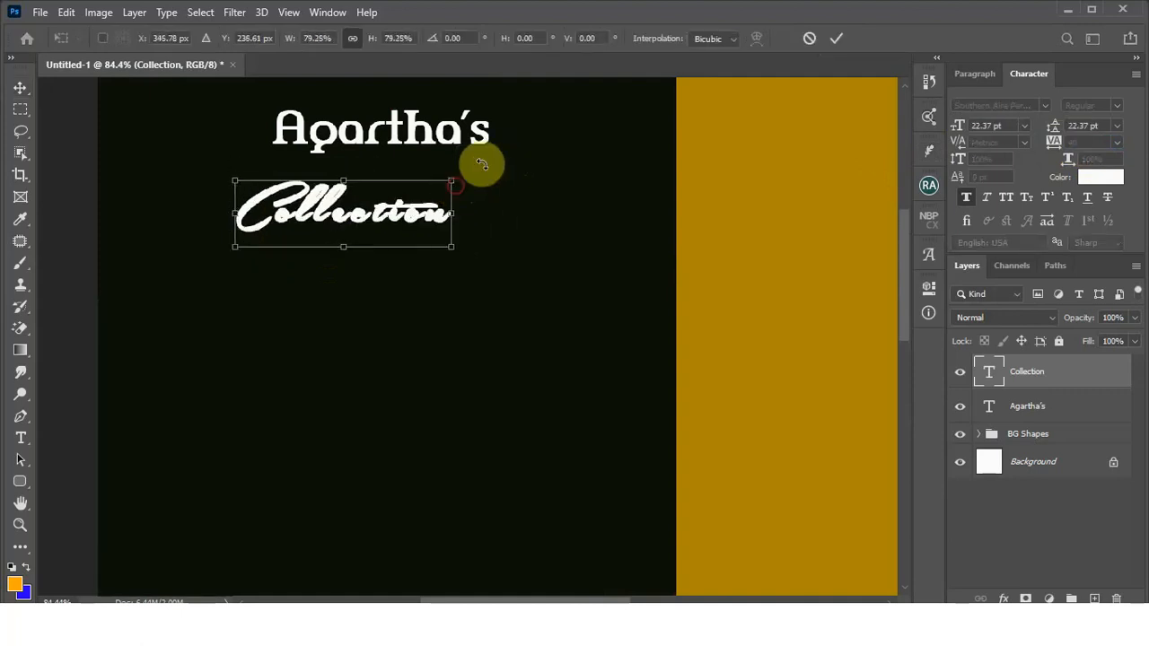
pyautogui.click(836, 40)
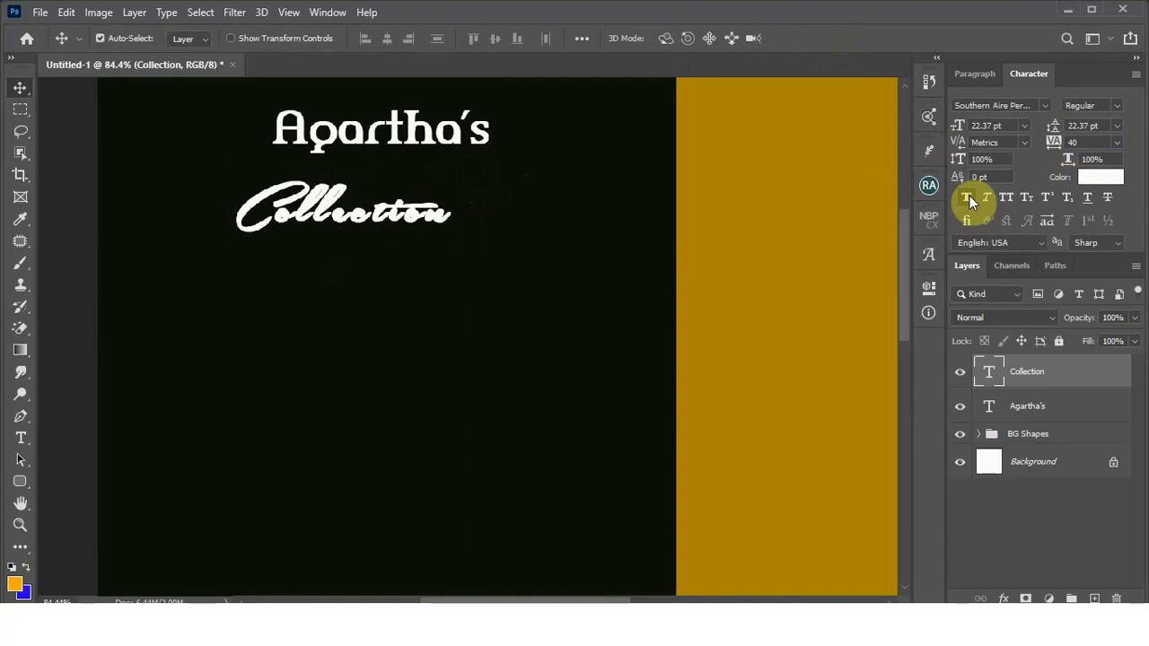
# Step: Remove faux bold from the Collection text and centre it closely beneath the owner's name
pyautogui.click(969, 196)
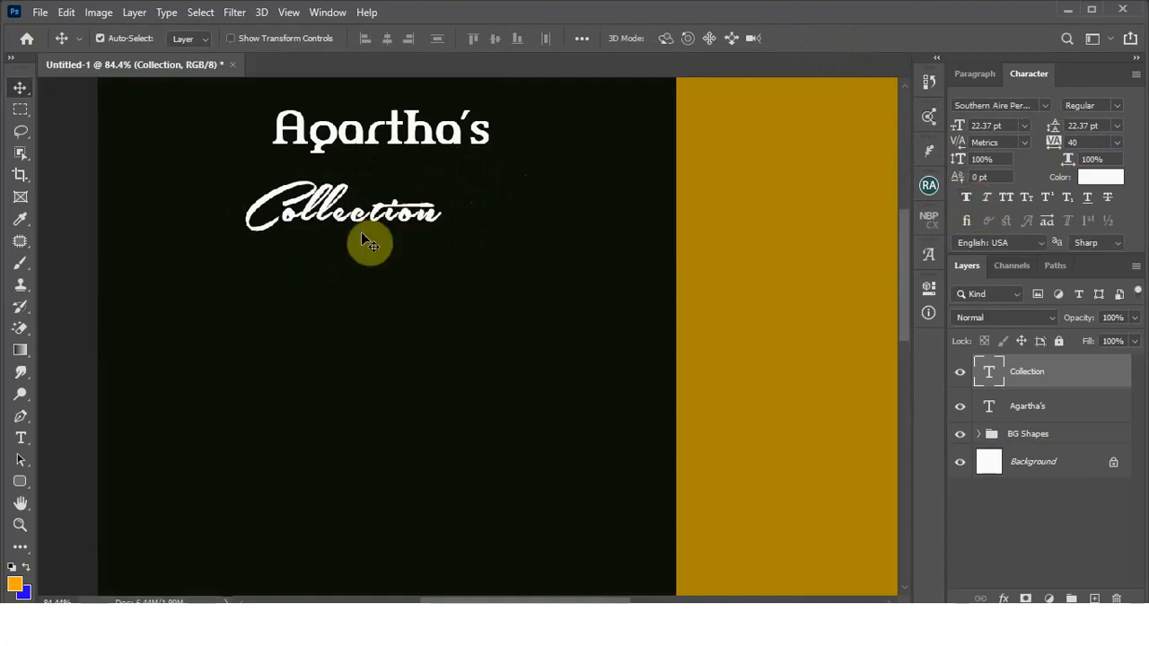
pyautogui.moveTo(364, 218); pyautogui.dragTo(392, 192)
pyautogui.scroll(-5, 507, 184)
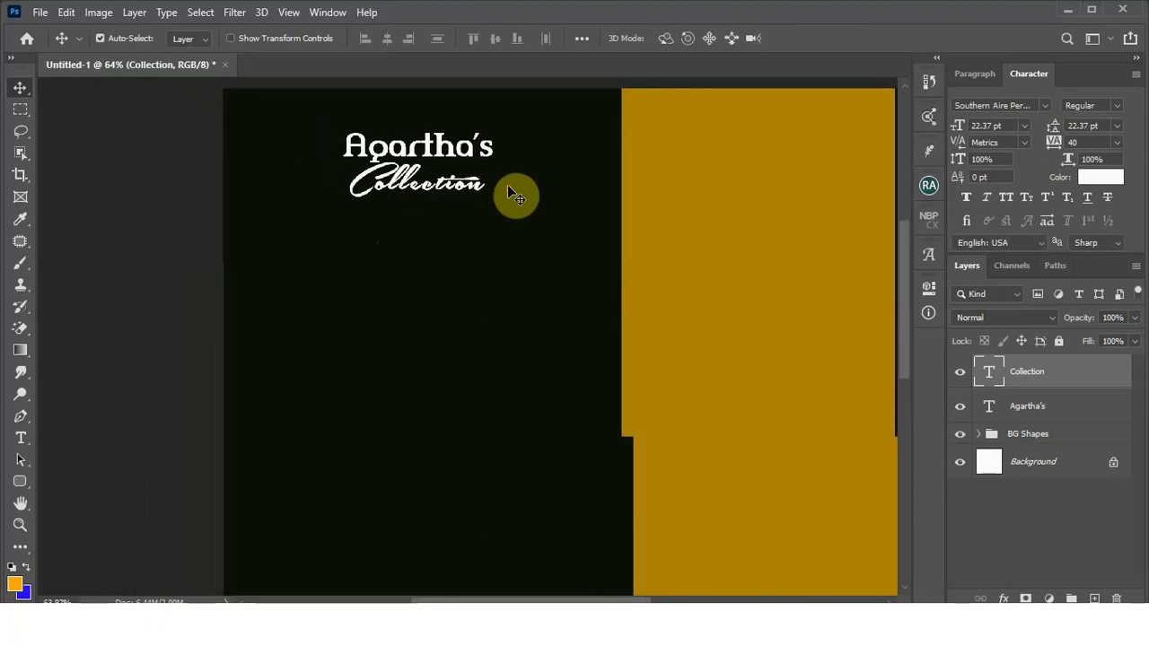
pyautogui.scroll(2, 365, 143)
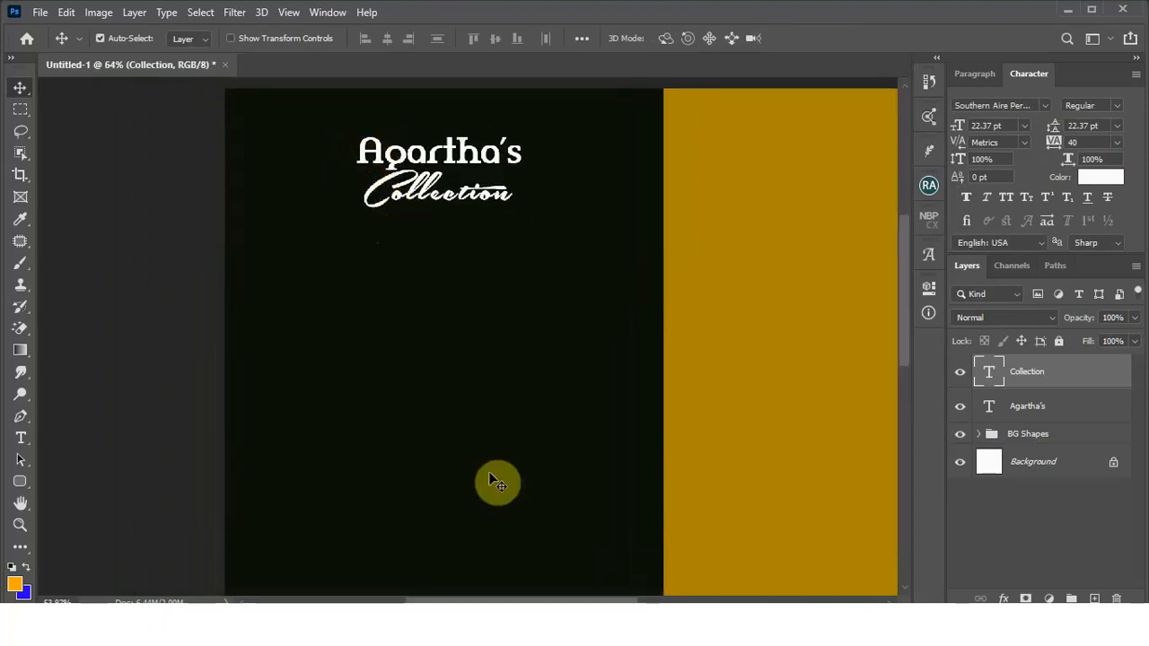
# Step: Duplicate the Collection text below itself and change the copy's font to Poppins Regular
pyautogui.moveTo(440, 193); pyautogui.dragTo(435, 242)
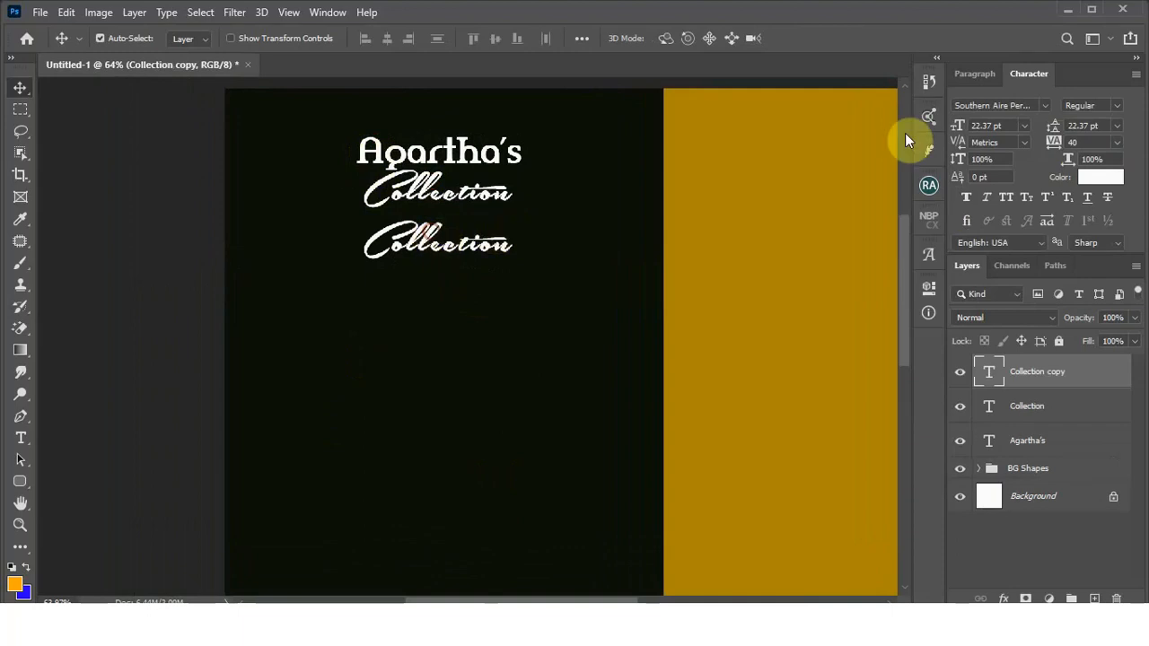
pyautogui.click(1043, 106)
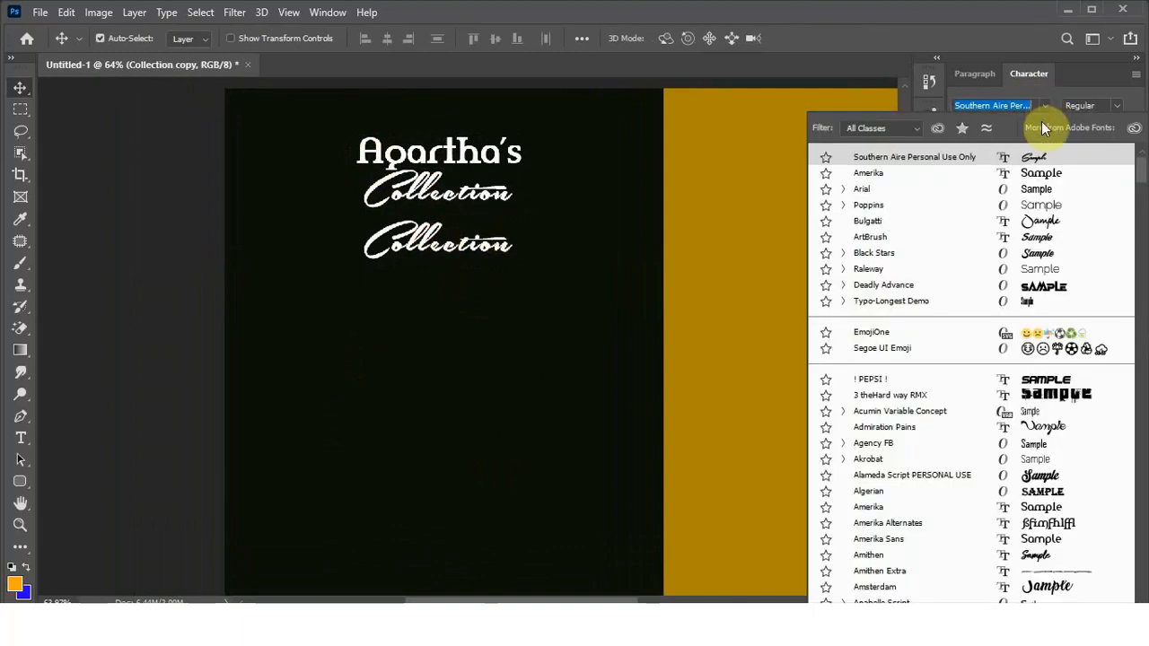
pyautogui.click(1025, 206)
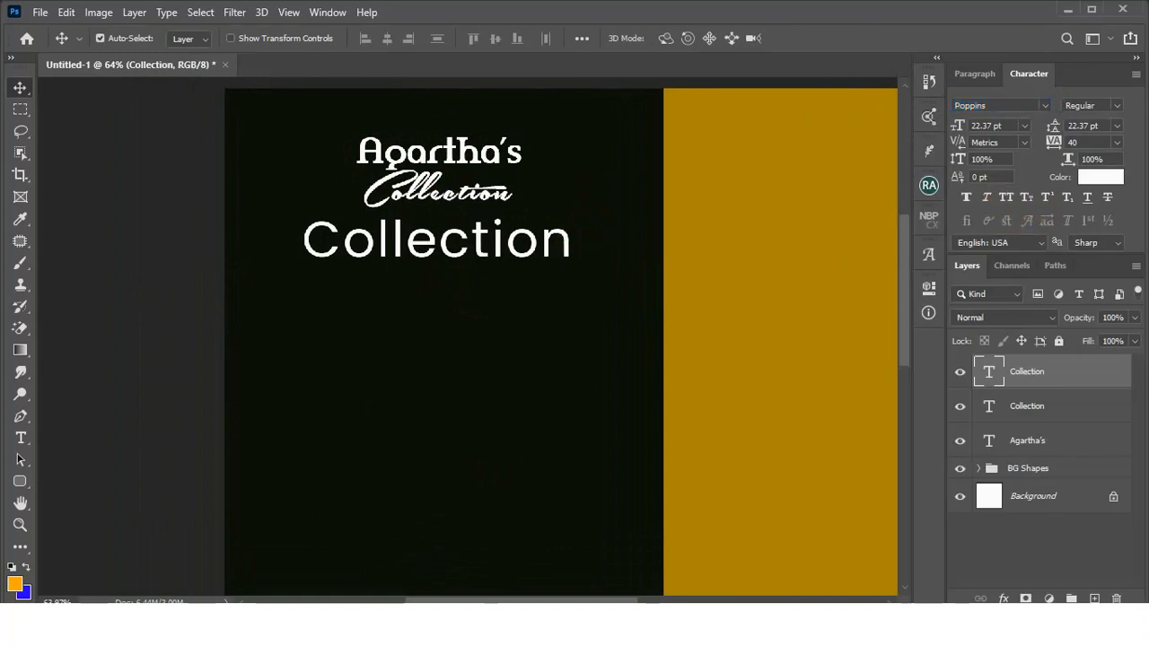
# Step: Replace the Poppins copy's wording with the contact phone number copied from the Notepad file Text
pyautogui.click(253, 629)
pyautogui.moveTo(330, 218); pyautogui.dragTo(236, 231)
pyautogui.hotkey('ctrl', 'c')
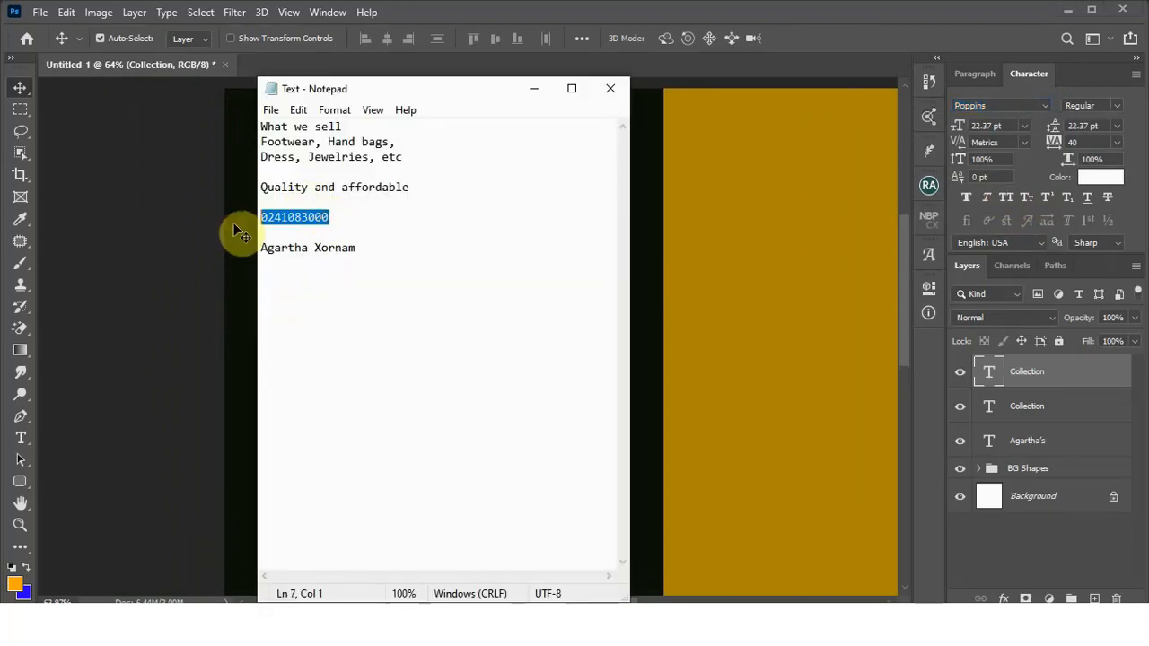
pyautogui.click(752, 411)
pyautogui.doubleClick(519, 254)
pyautogui.hotkey('ctrl', 'v')
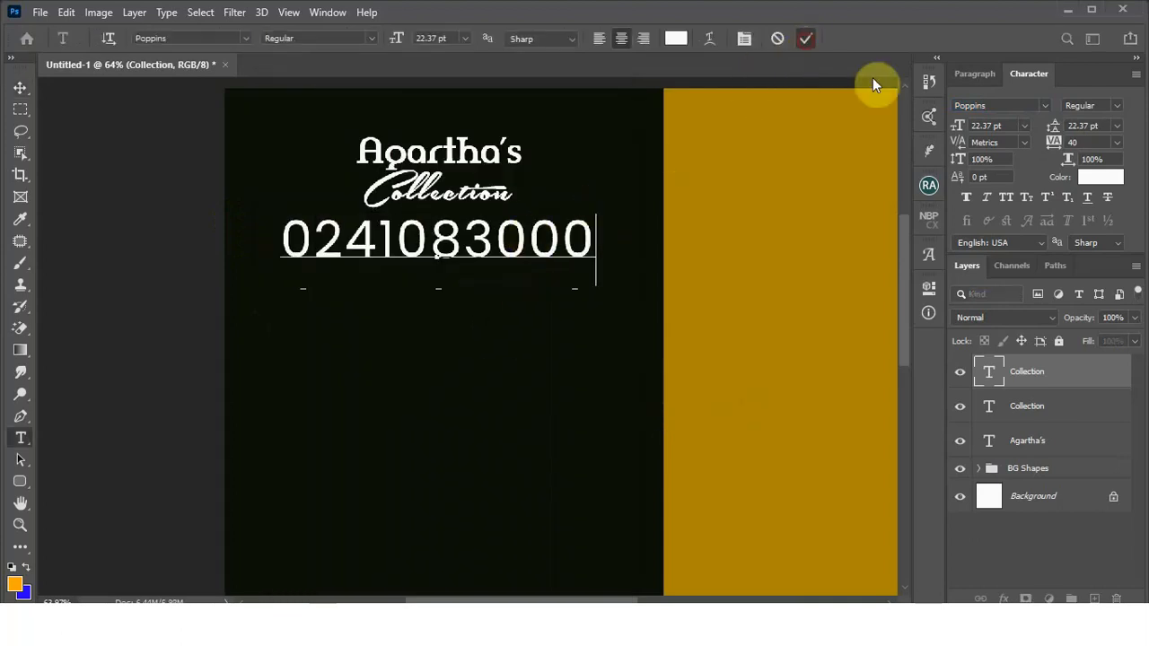
pyautogui.press('v')
# Step: Reduce the phone number text to 8 pt and move it up directly beneath the Collection line
pyautogui.moveTo(958, 127)
pyautogui.mouseDown()
pyautogui.moveTo(940, 135)
pyautogui.moveTo(965, 128)
pyautogui.mouseUp()
pyautogui.moveTo(466, 242); pyautogui.dragTo(466, 216)
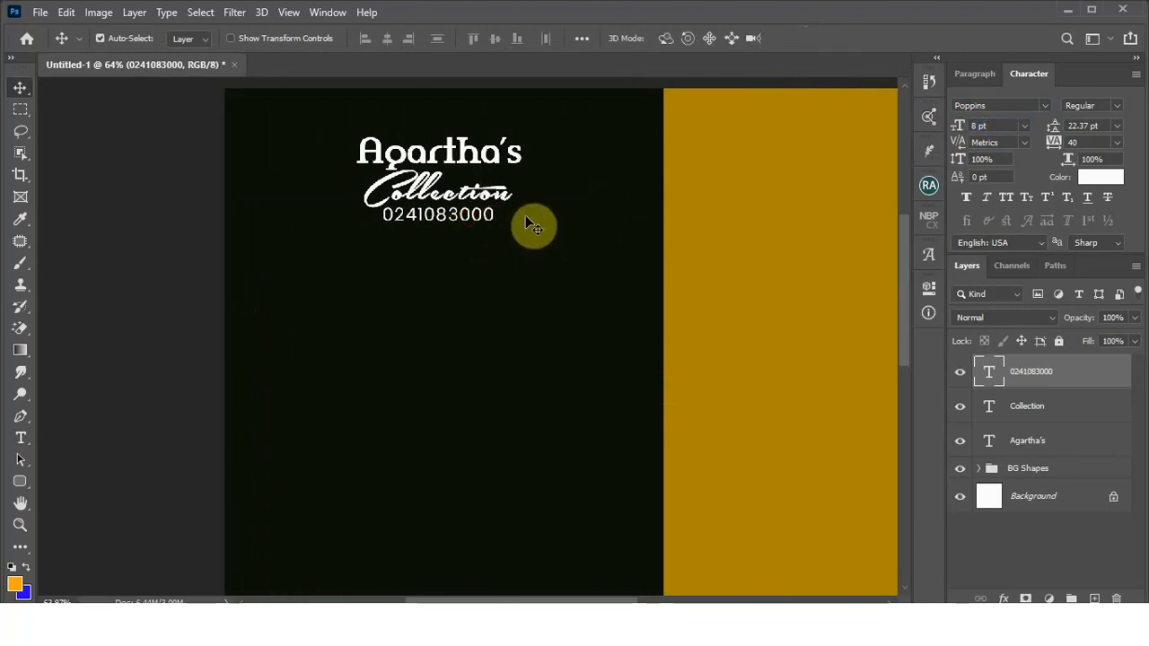
pyautogui.click(300, 193)
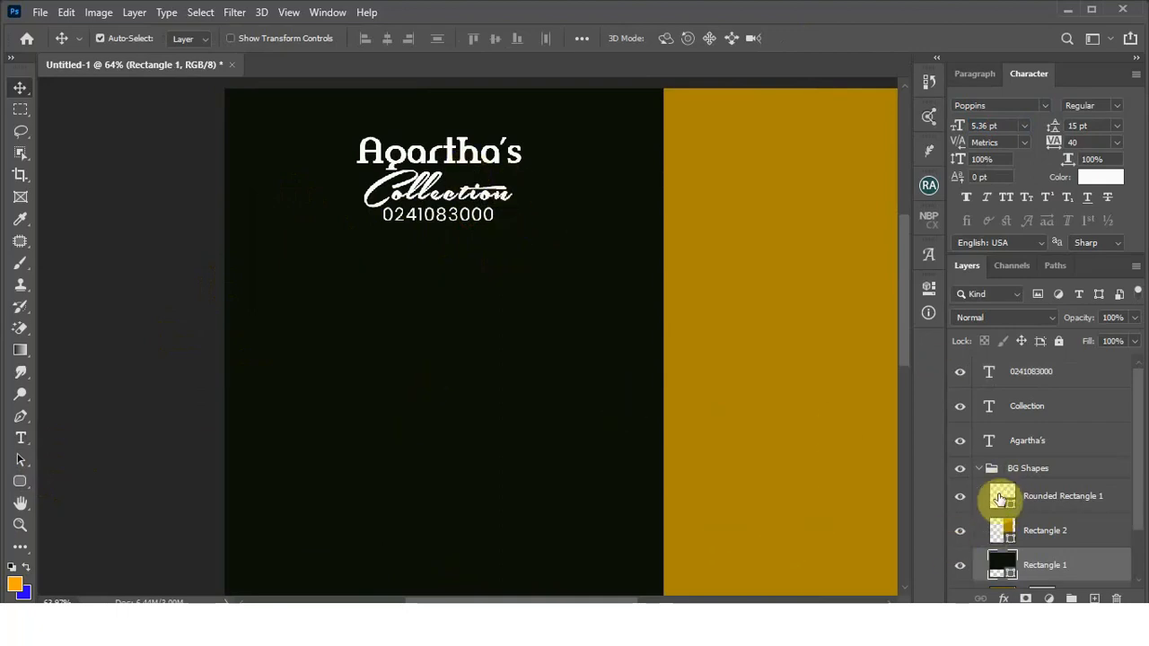
pyautogui.scroll(-2, 660, 334)
pyautogui.scroll(-2, 516, 324)
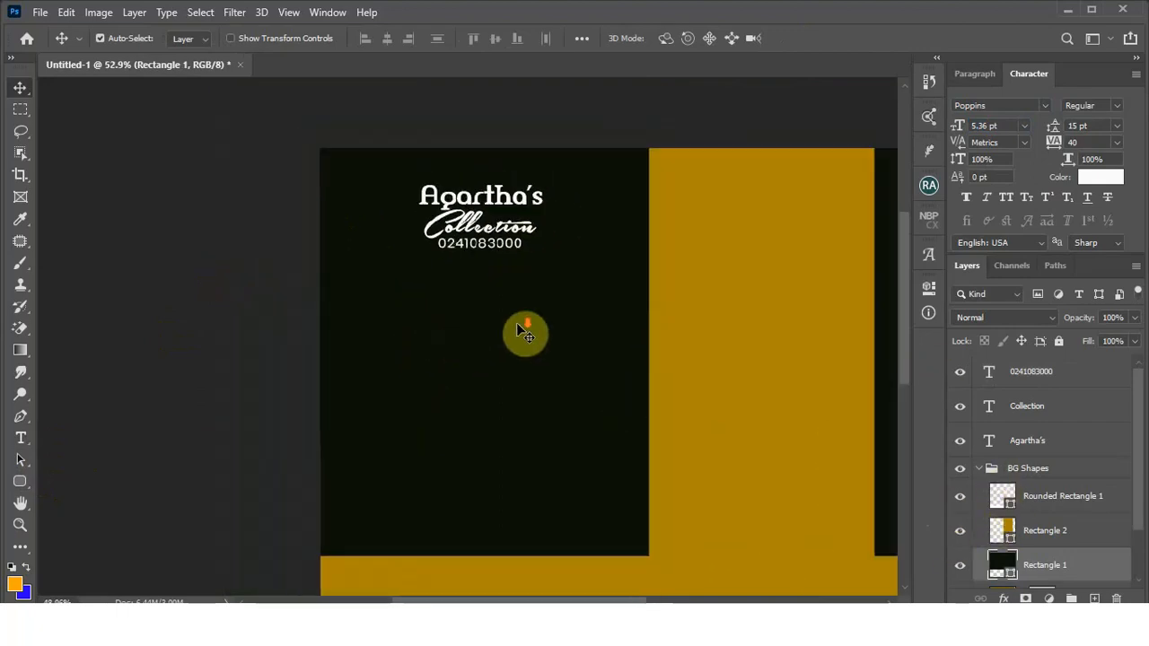
pyautogui.scroll(1, 435, 205)
pyautogui.scroll(2, 469, 256)
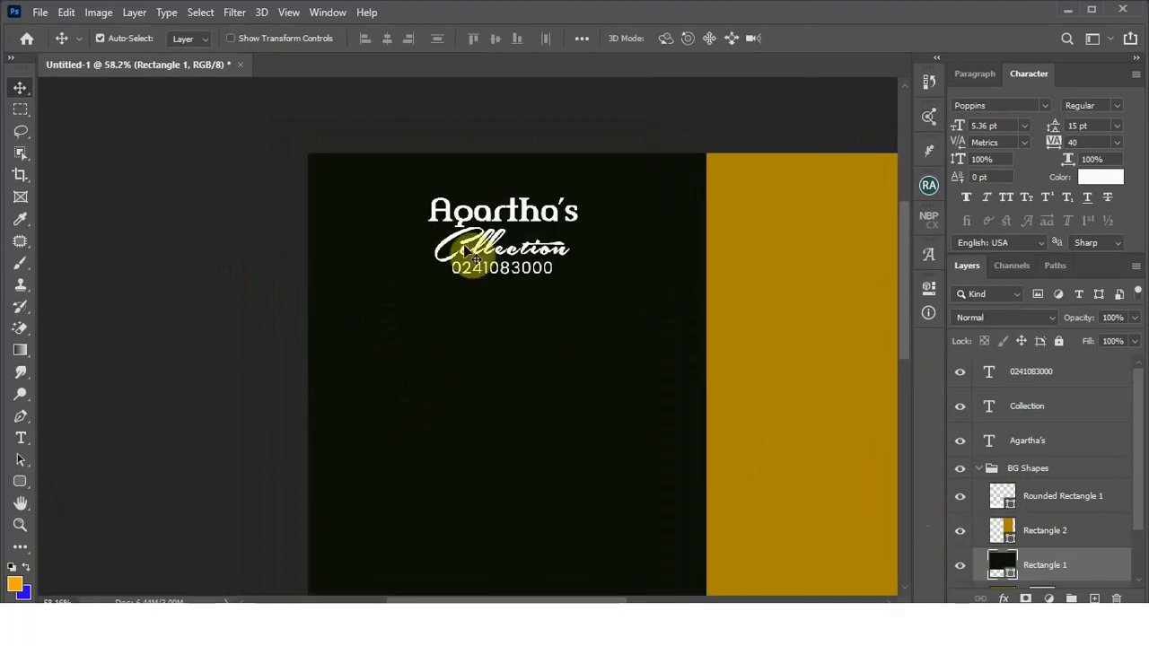
pyautogui.scroll(2, 471, 258)
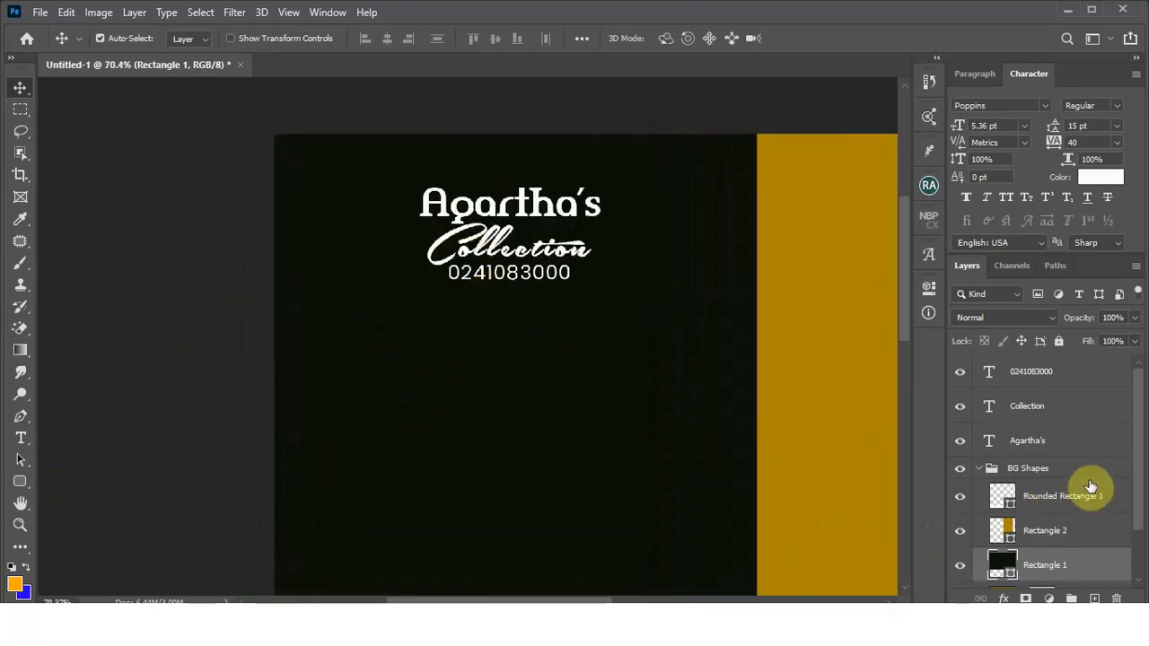
pyautogui.click(981, 472)
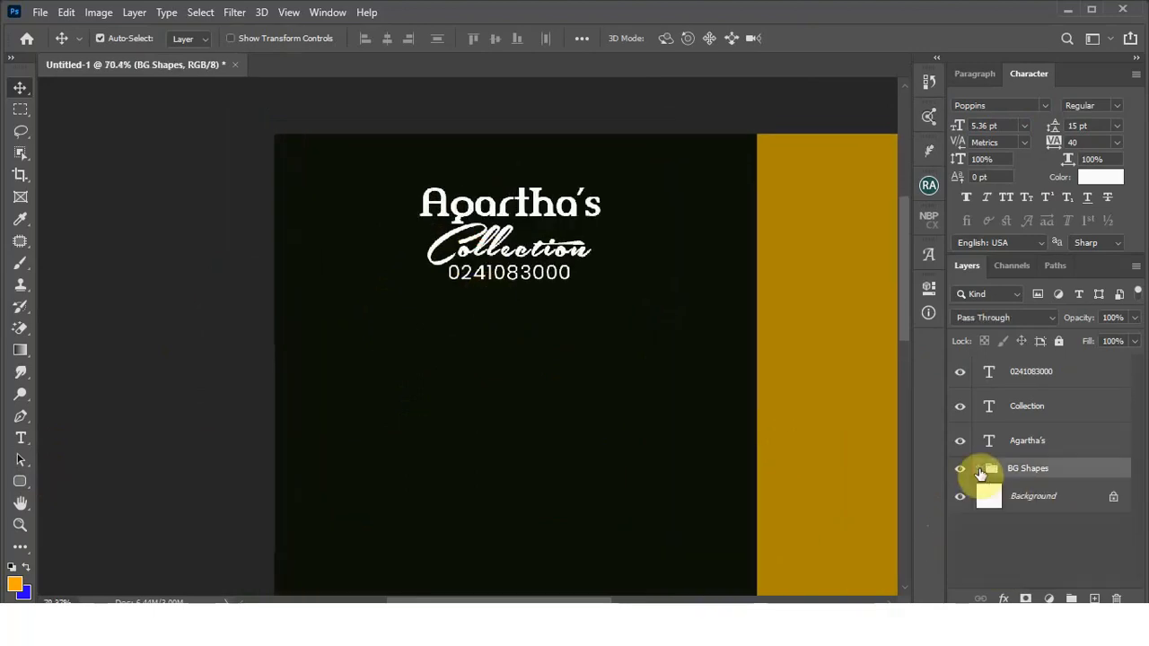
# Step: Draw a circle about 107 px across with the Ellipse tool, just left of the owner's-name text and above its layer
pyautogui.click(482, 216)
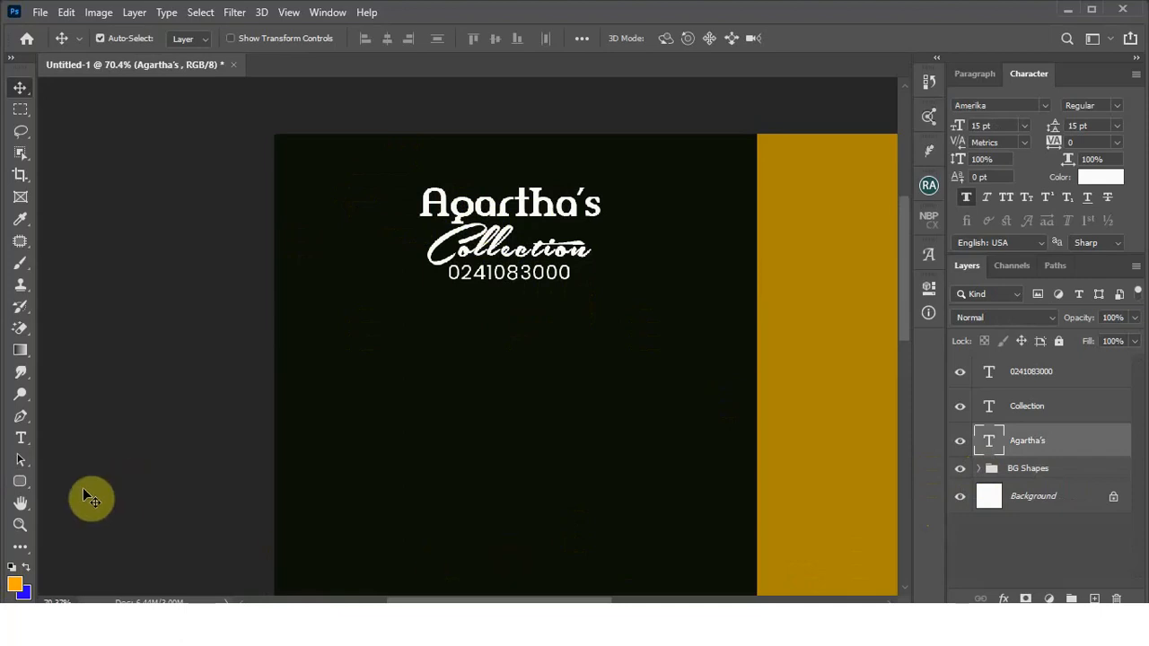
pyautogui.rightClick(24, 488)
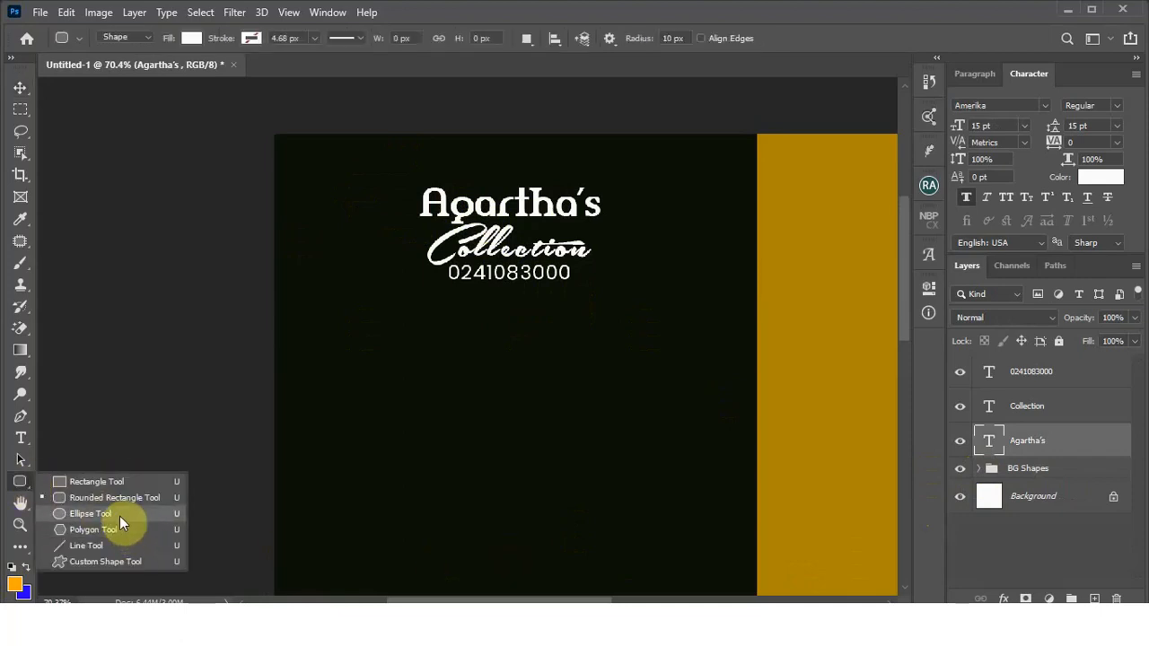
pyautogui.click(120, 516)
pyautogui.moveTo(361, 196); pyautogui.dragTo(422, 290)
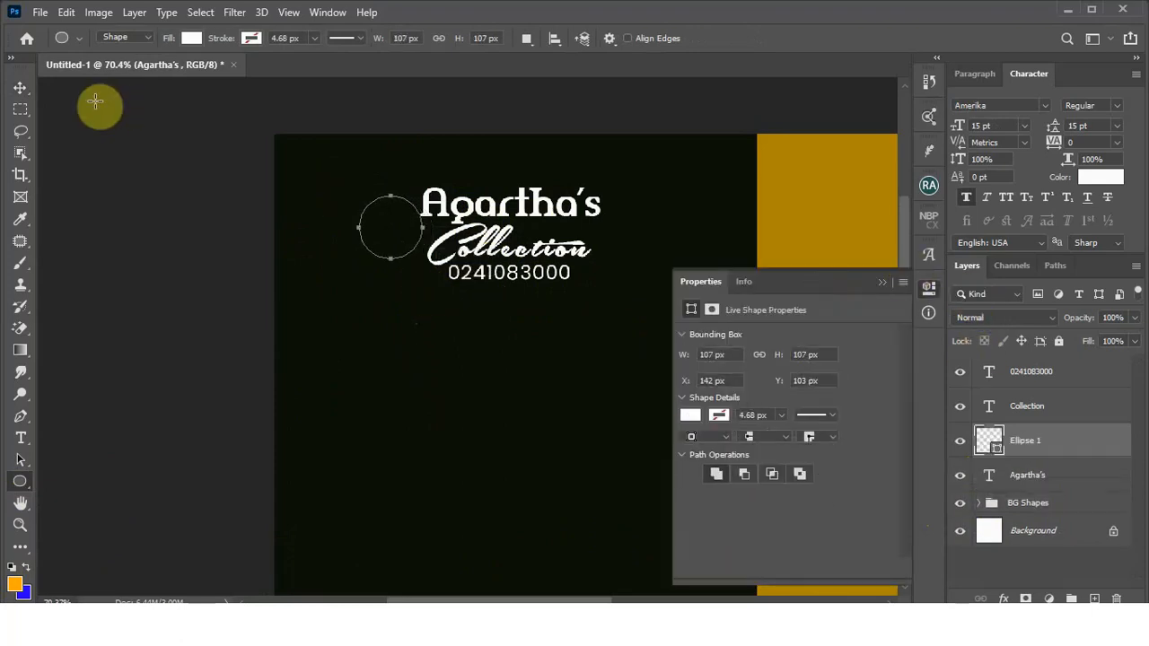
# Step: Move the white circle slightly up and away from the owner's-name text, and collapse the shape properties
pyautogui.click(20, 88)
pyautogui.moveTo(399, 238); pyautogui.dragTo(386, 223)
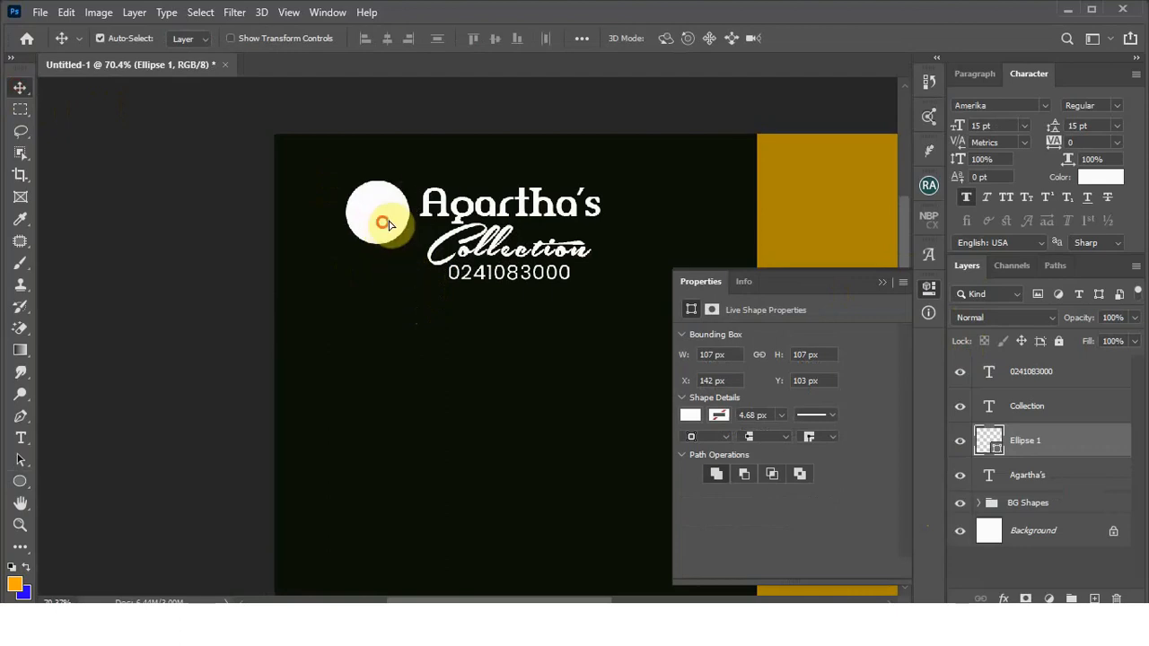
pyautogui.click(879, 283)
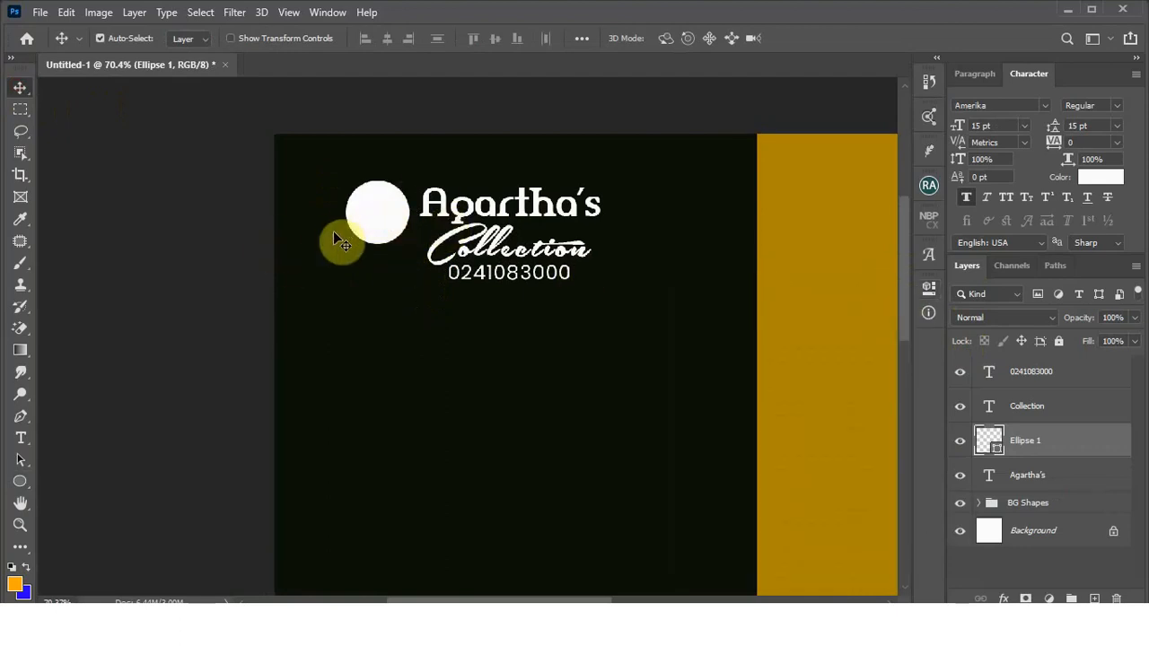
# Step: Add a 3 px outside Stroke effect in white (ffffff) to the Ellipse 1 circle
pyautogui.scroll(1, 334, 226)
pyautogui.scroll(2, 333, 223)
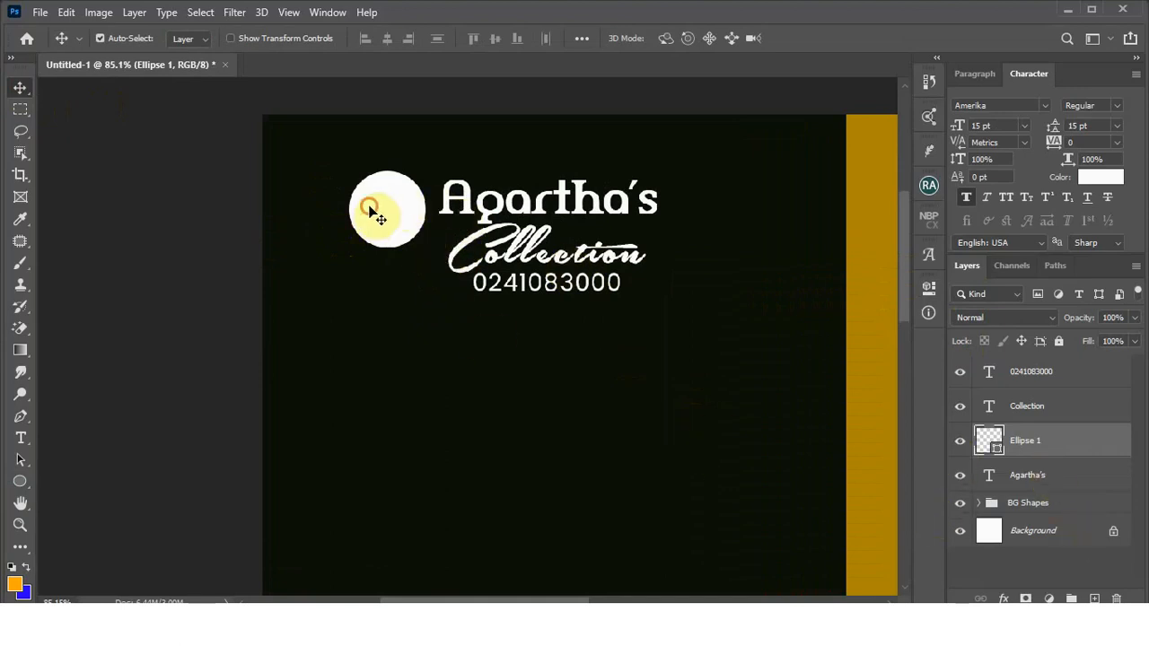
pyautogui.click(1002, 599)
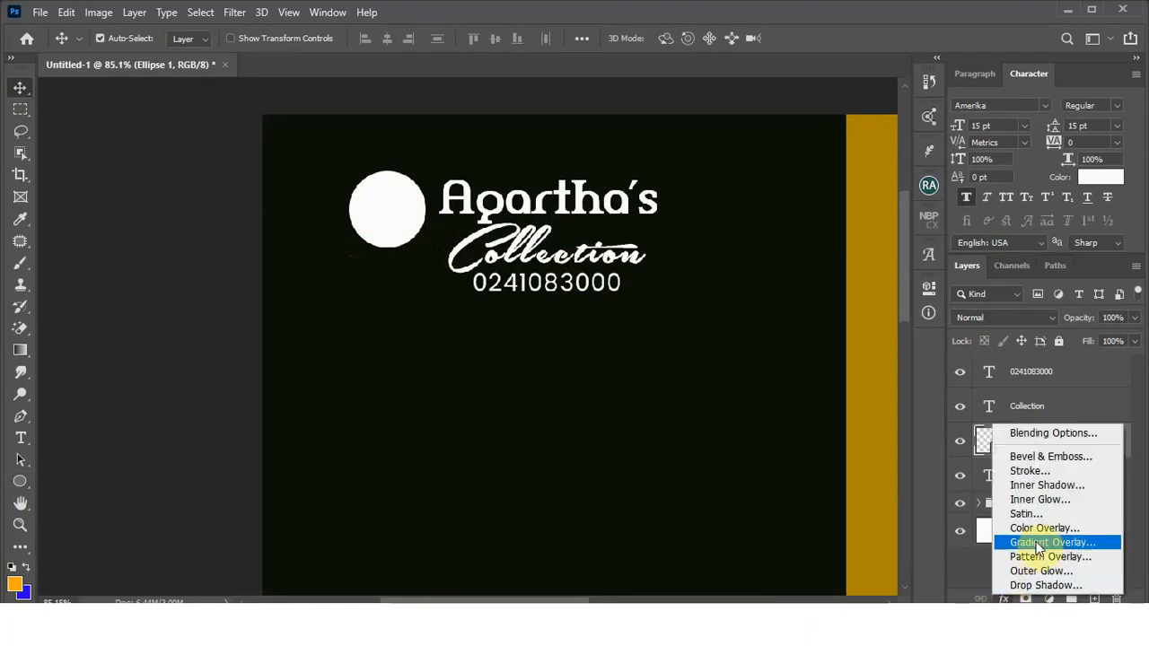
pyautogui.click(1054, 471)
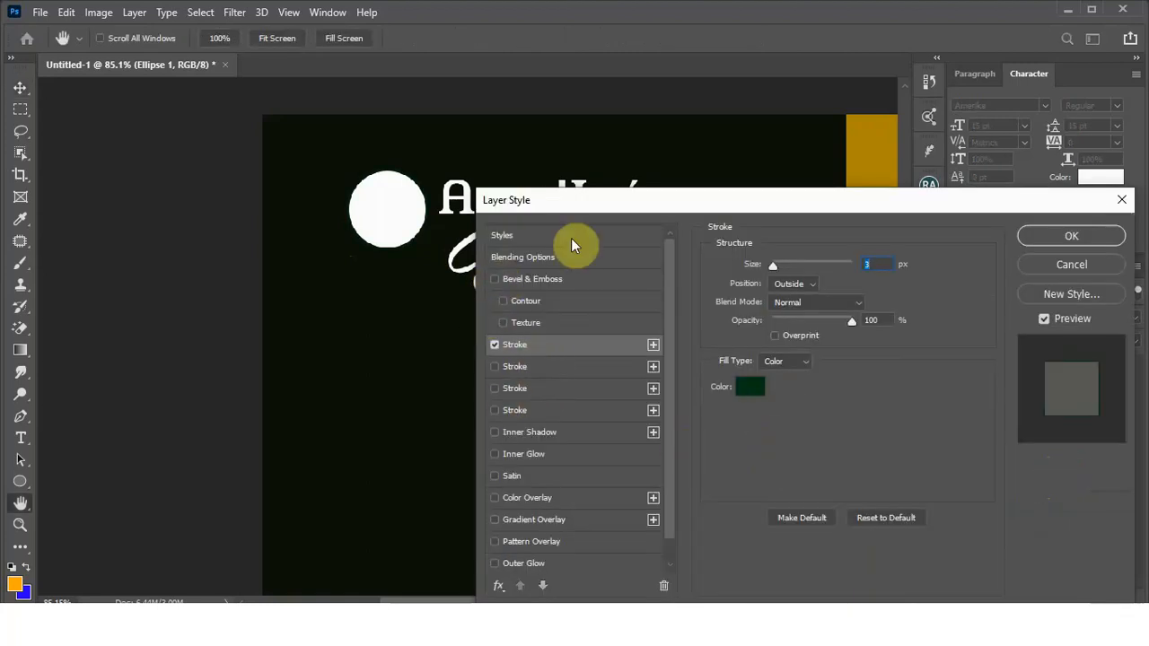
pyautogui.moveTo(583, 202); pyautogui.dragTo(676, 200)
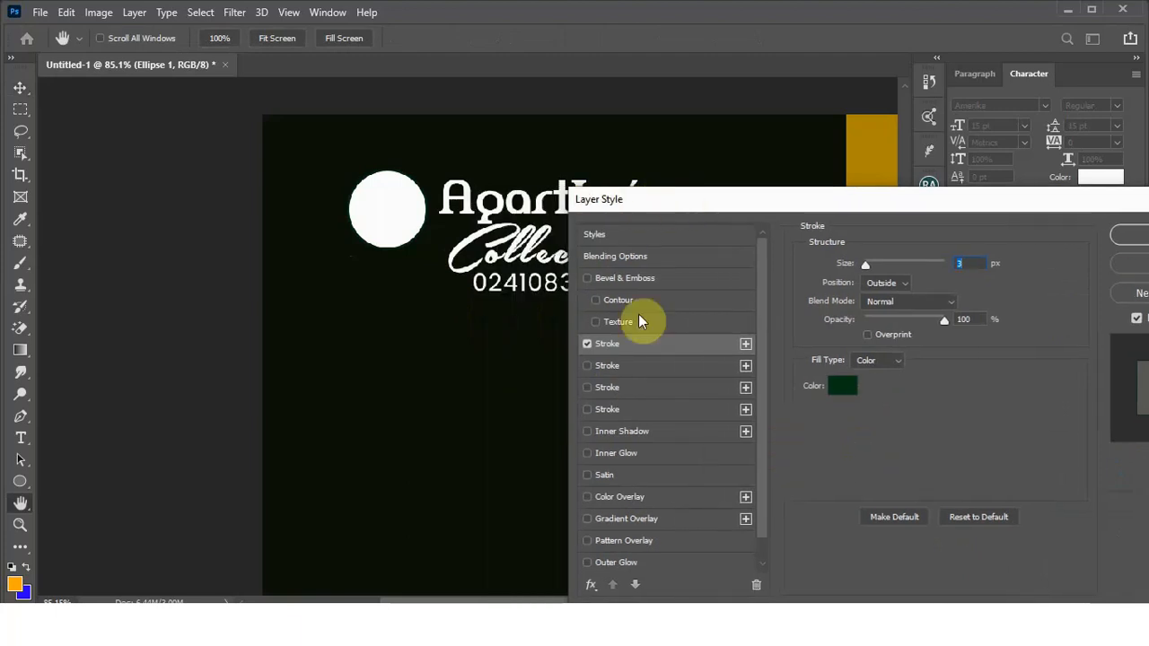
pyautogui.click(847, 392)
pyautogui.moveTo(813, 129); pyautogui.dragTo(671, 35)
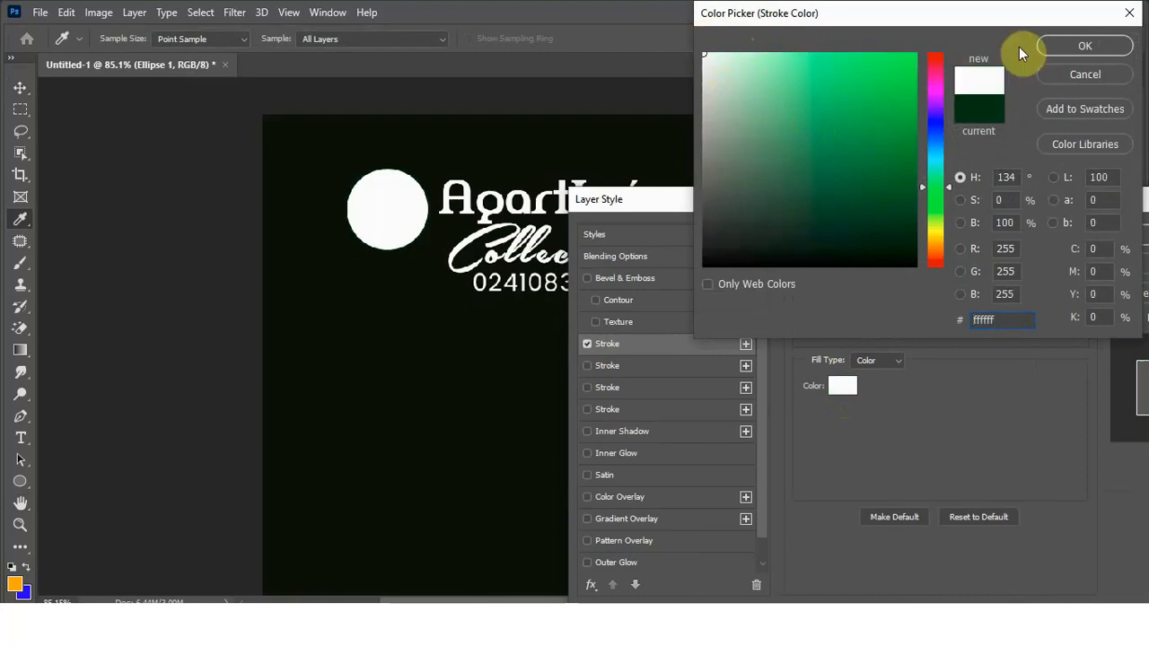
pyautogui.click(1112, 52)
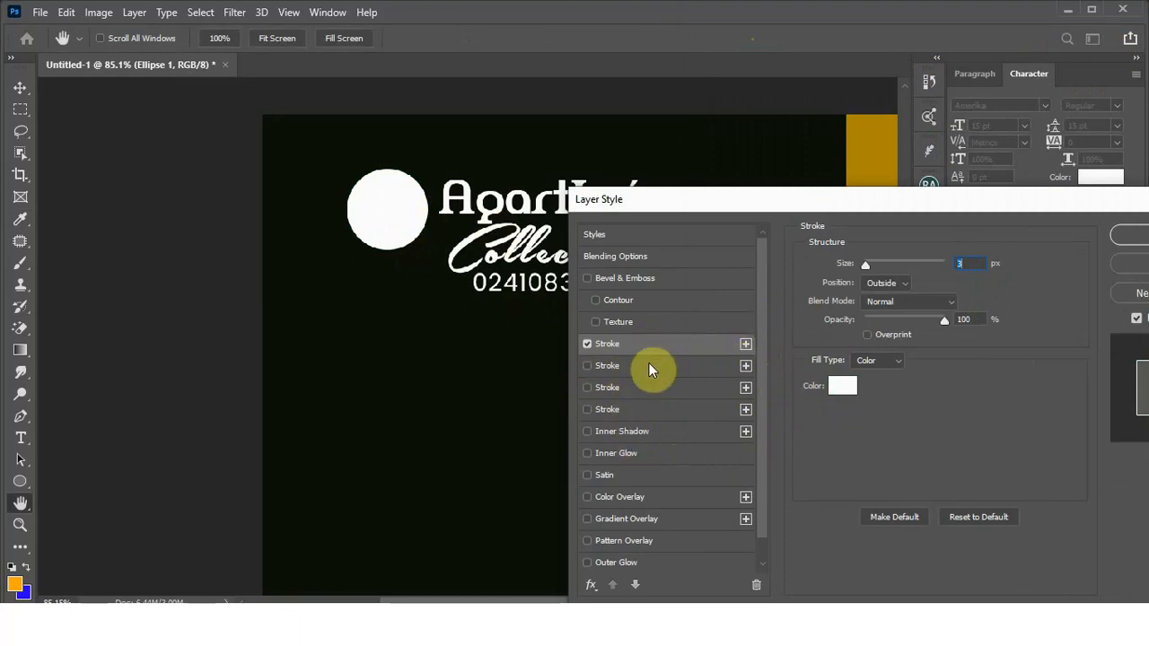
# Step: Add a second Stroke to the circle and colour the upper 3 px one near-black (0b0e07), sampled from the background
pyautogui.click(745, 344)
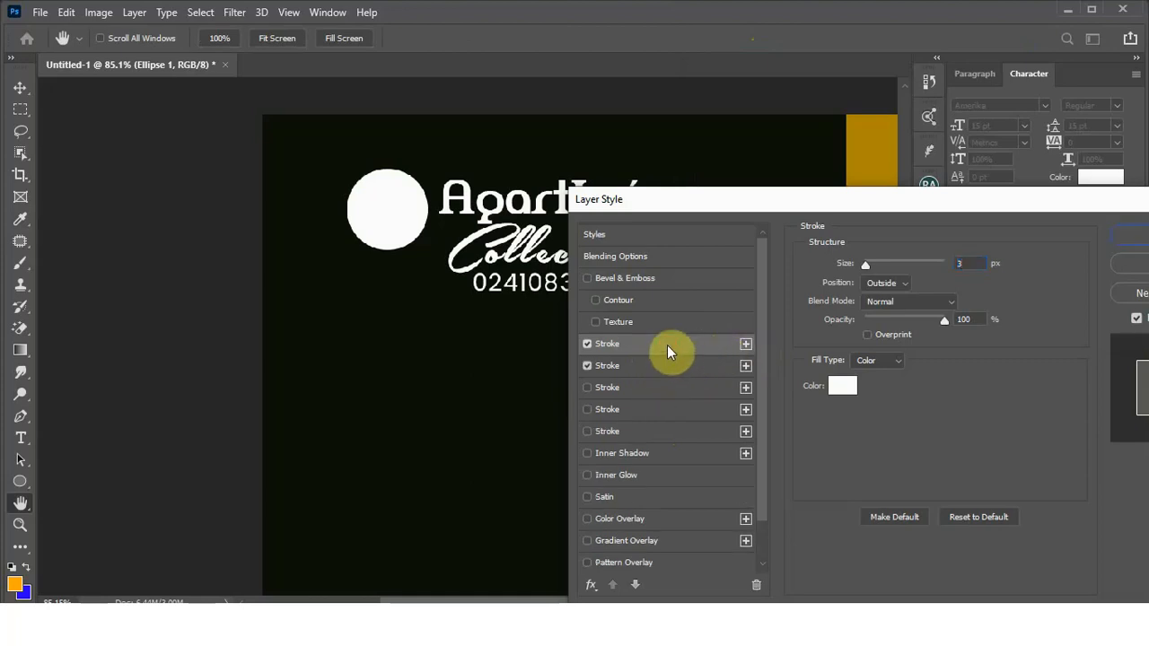
pyautogui.click(843, 385)
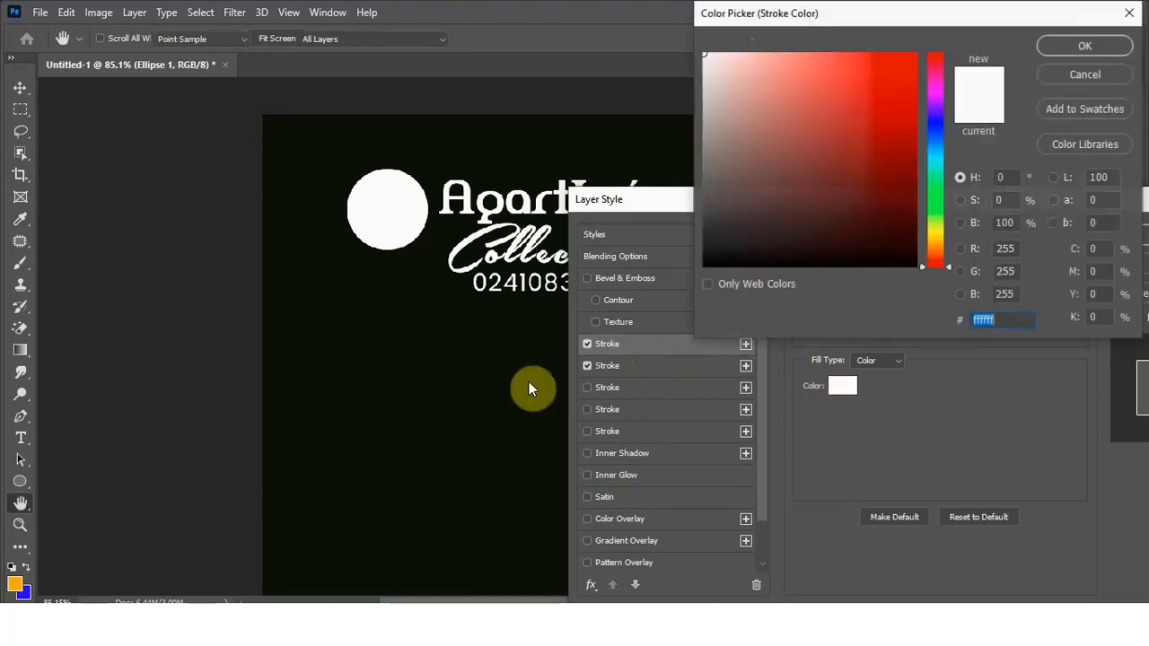
pyautogui.click(424, 277)
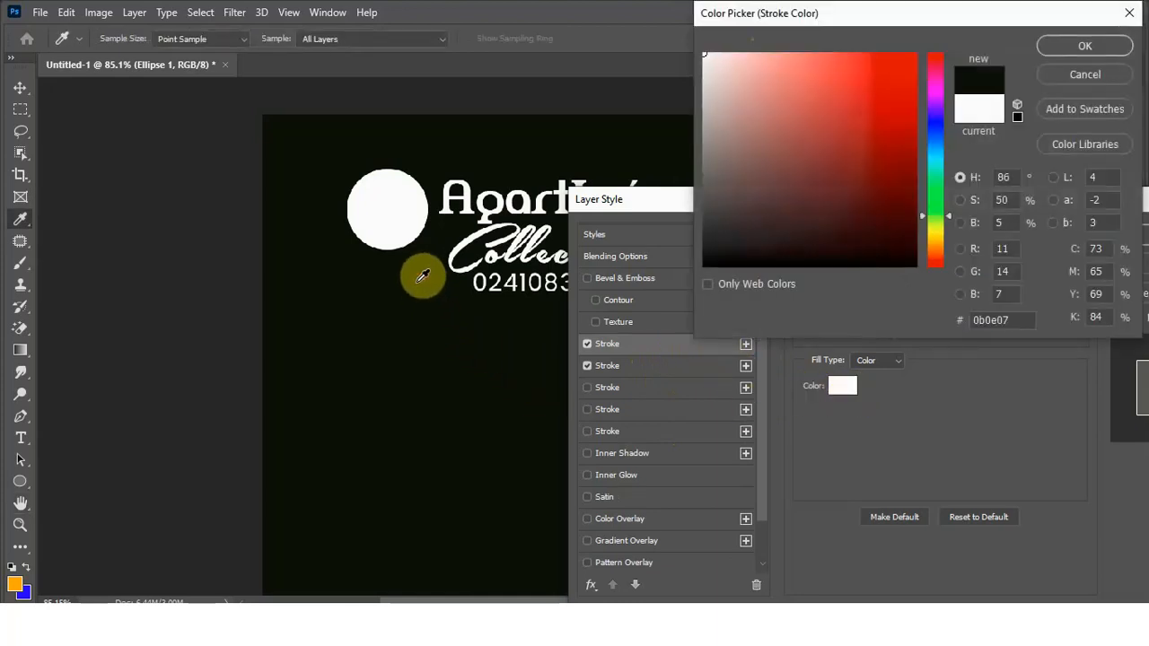
pyautogui.click(1086, 49)
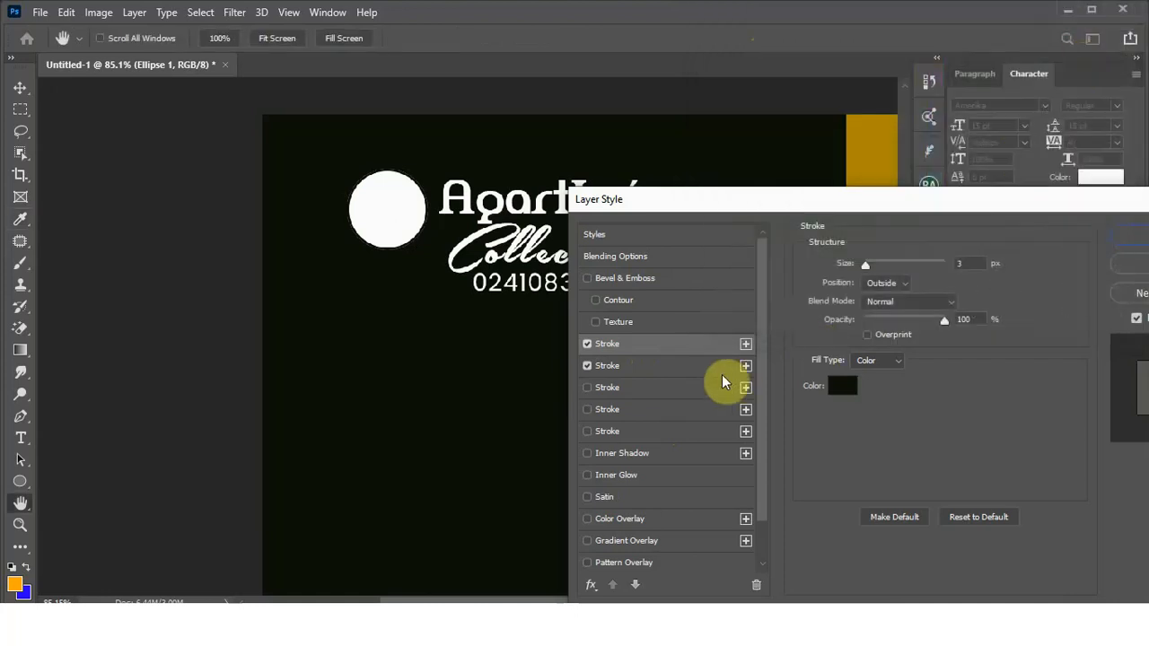
# Step: Set the circle's lower white stroke to 5 px and apply the layer style
pyautogui.click(686, 368)
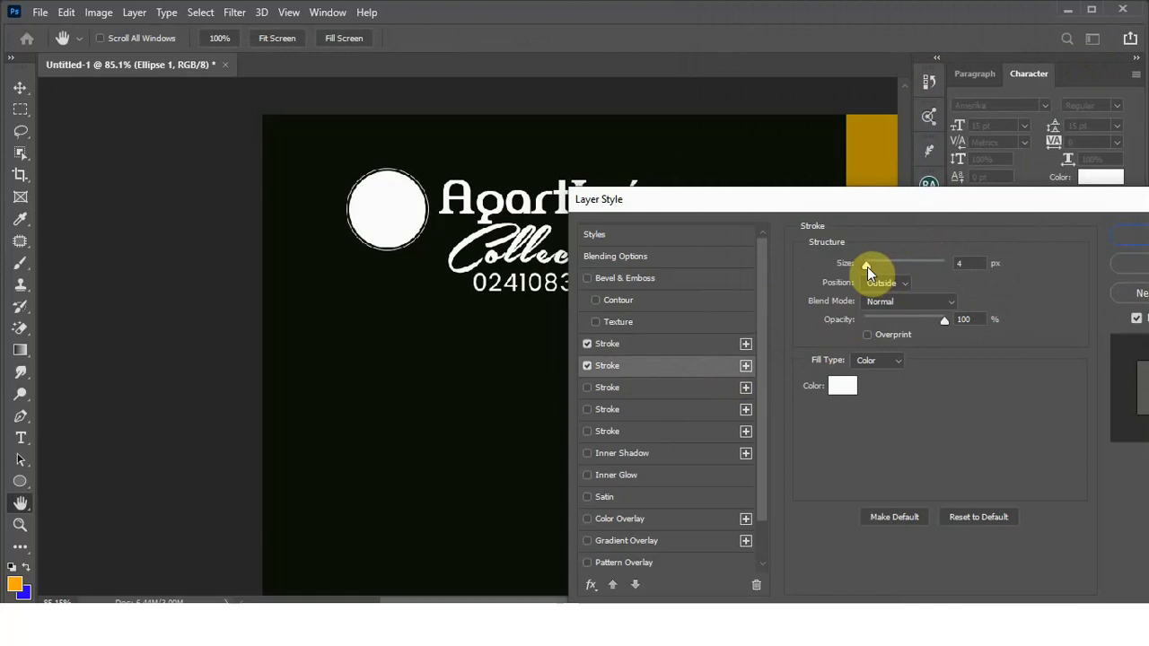
pyautogui.click(961, 264)
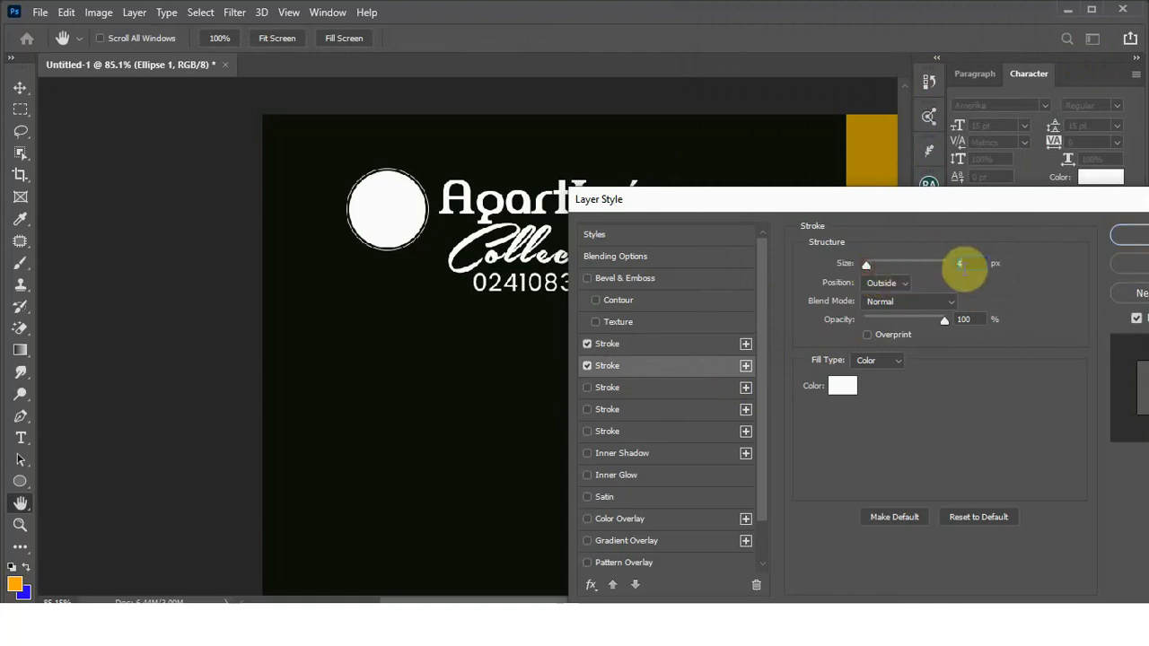
pyautogui.write('5')
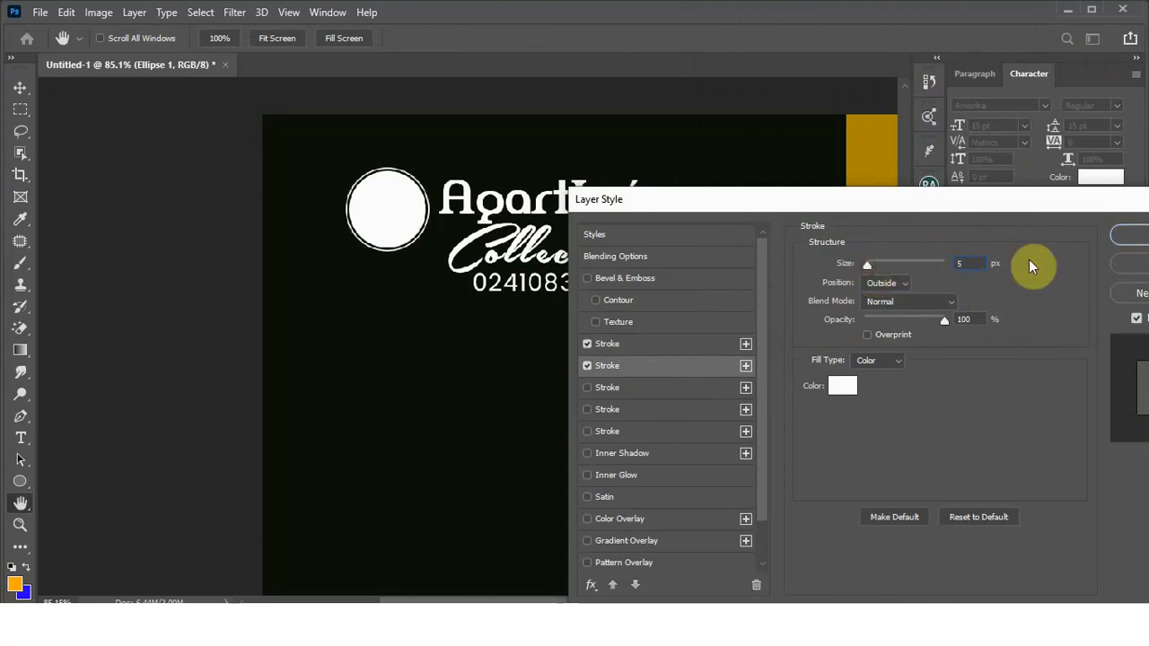
pyautogui.click(1128, 235)
pyautogui.scroll(3, 434, 196)
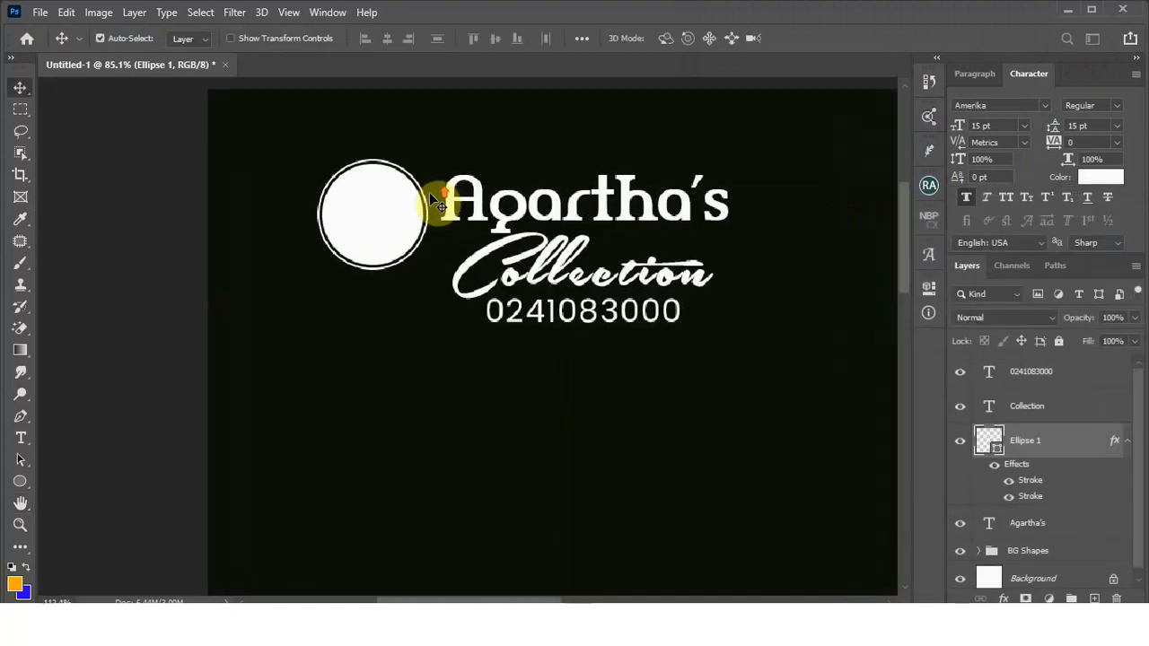
pyautogui.scroll(-1, 432, 197)
pyautogui.scroll(-2, 507, 216)
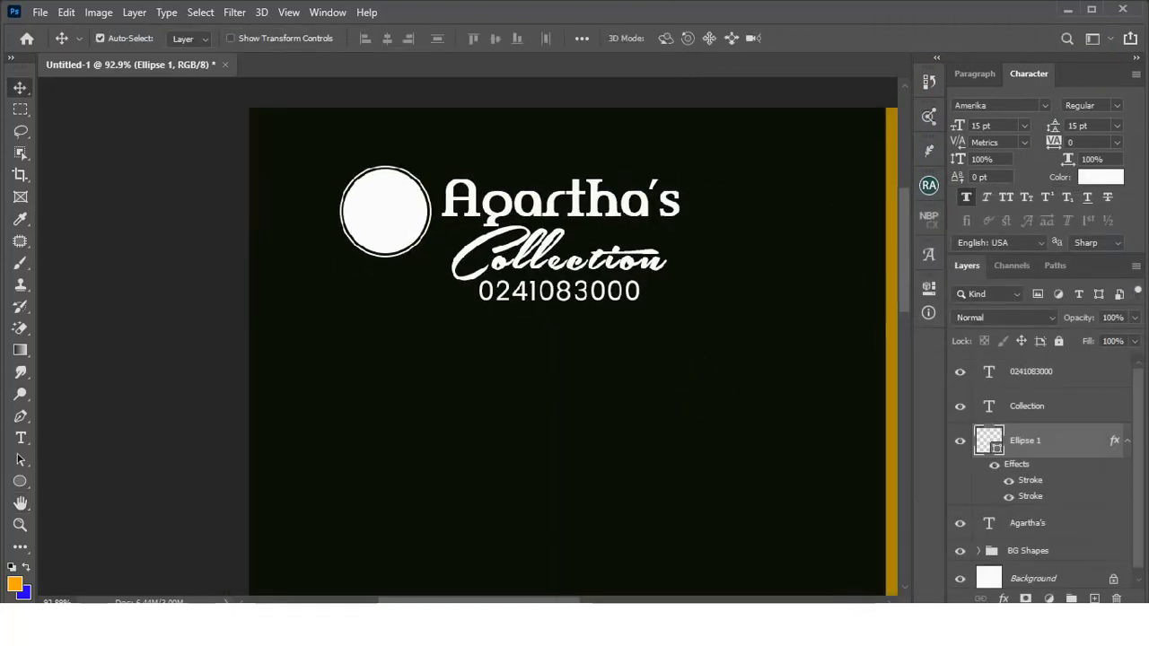
# Step: Place the LOGO image from the Flyer folder into the document and scale it down to about 22% over the circle
pyautogui.click(516, 627)
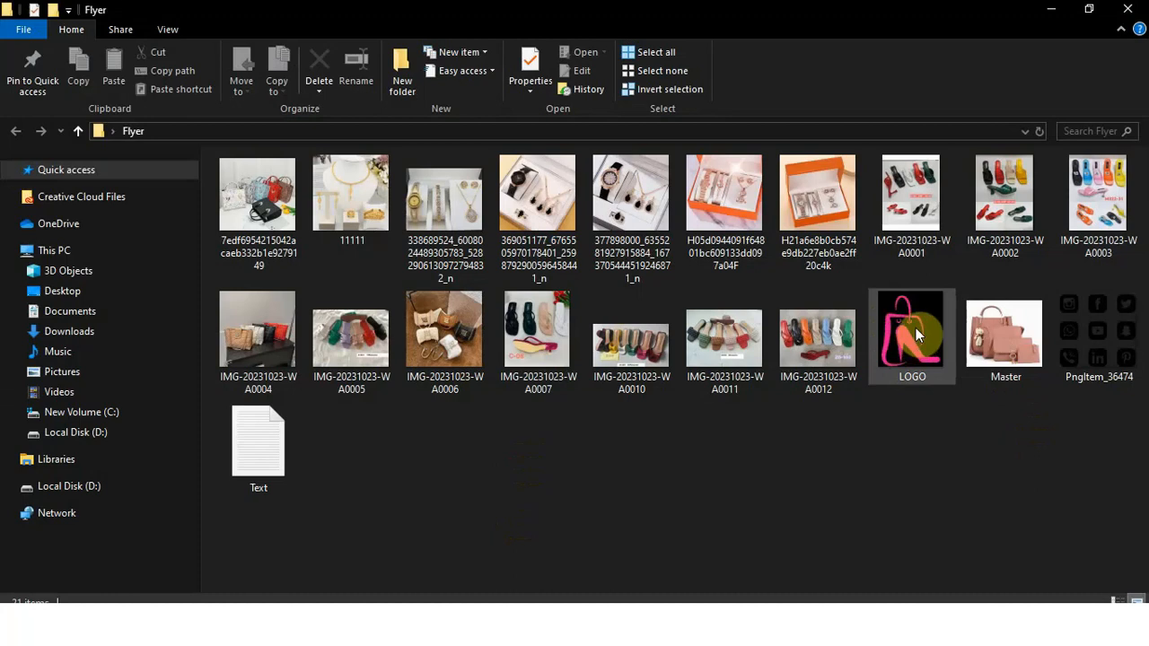
pyautogui.moveTo(912, 334); pyautogui.dragTo(406, 240)
pyautogui.scroll(-5, 413, 242)
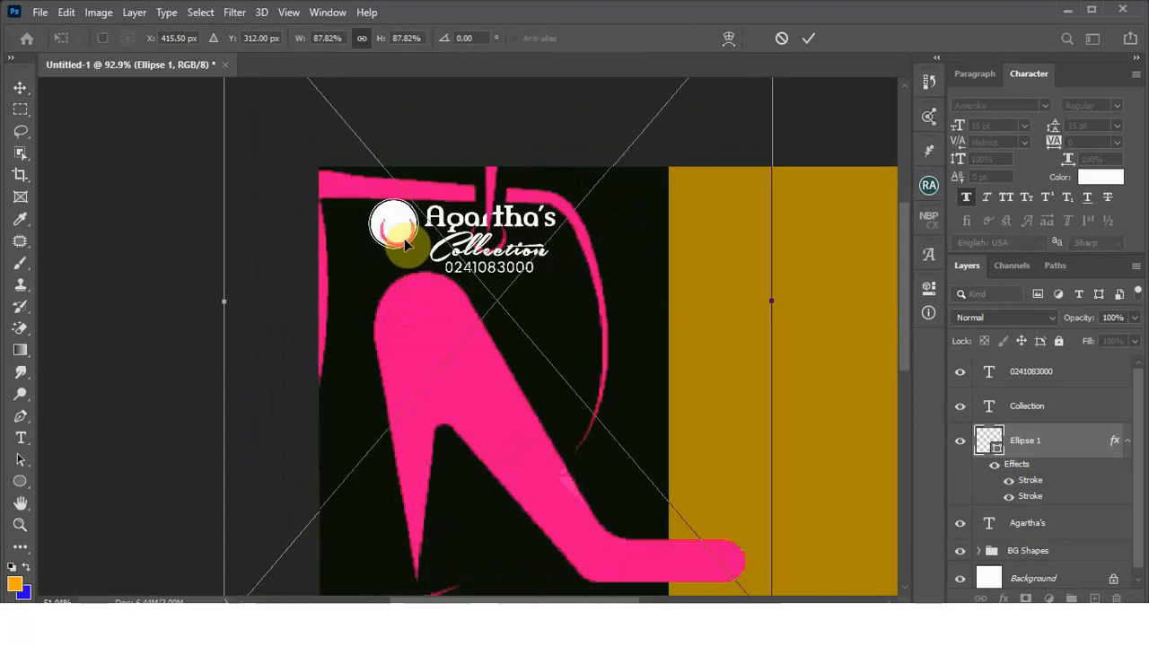
pyautogui.scroll(-2, 534, 101)
pyautogui.moveTo(522, 145); pyautogui.dragTo(381, 236)
pyautogui.scroll(4, 381, 236)
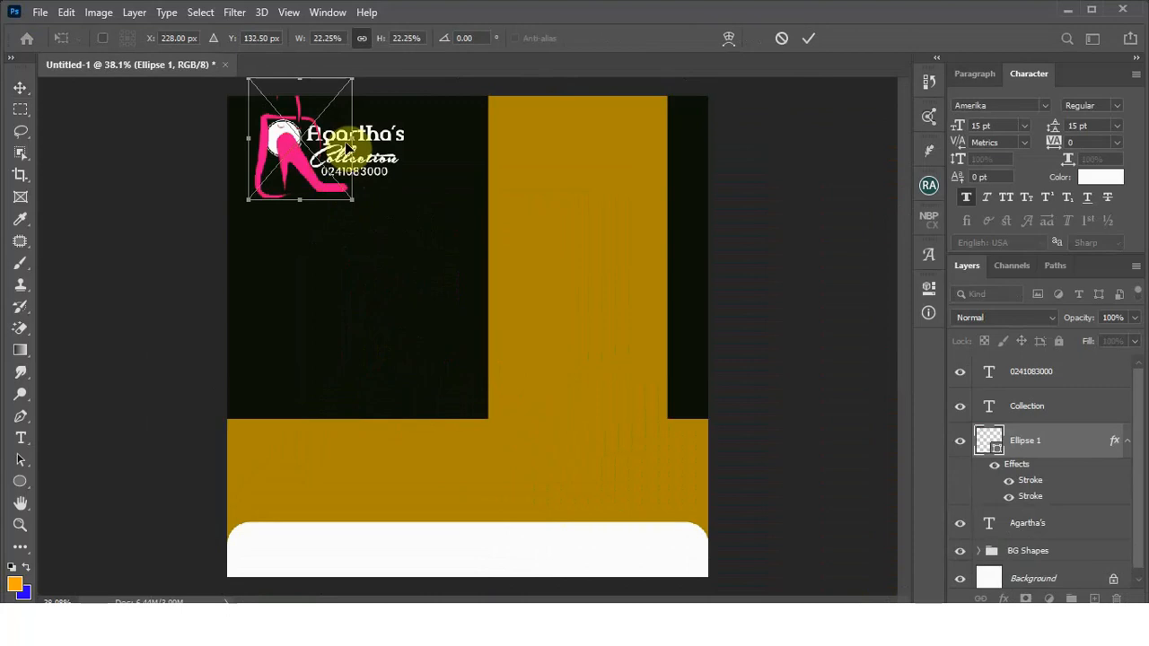
# Step: Shrink the placed logo to about 3.86%, position it inside the white circle and commit the placement
pyautogui.scroll(-2, 301, 111)
pyautogui.scroll(2, 301, 112)
pyautogui.scroll(-3, 398, 184)
pyautogui.moveTo(398, 184); pyautogui.dragTo(283, 149)
pyautogui.scroll(1, 358, 193)
pyautogui.scroll(3, 361, 194)
pyautogui.scroll(4, 285, 125)
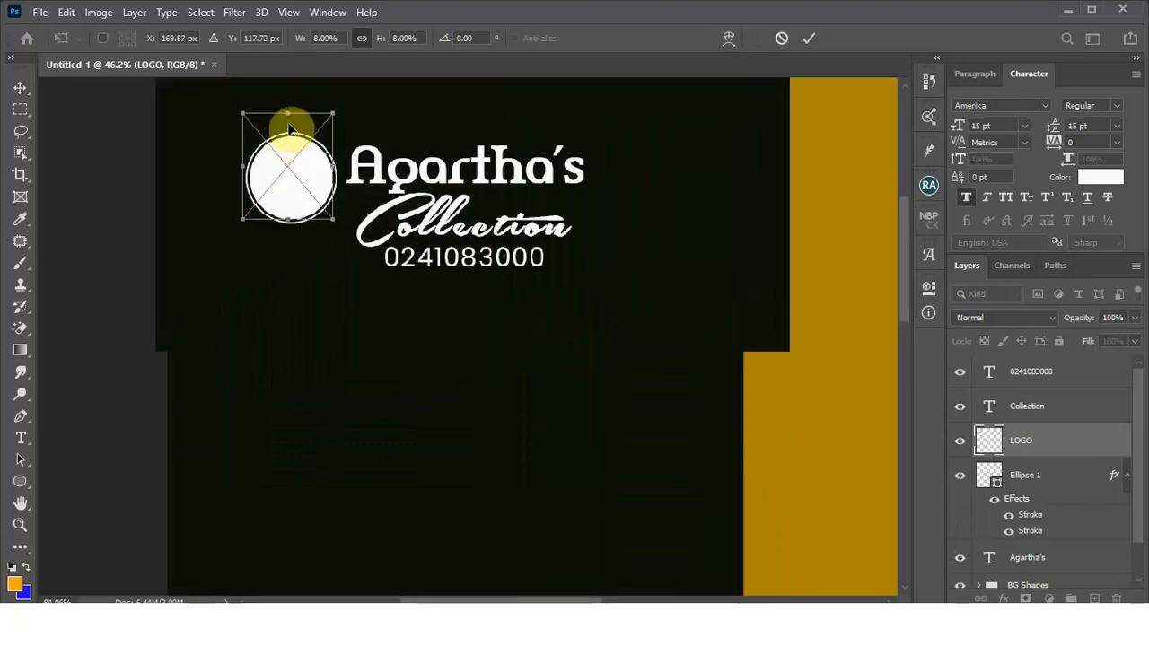
pyautogui.moveTo(337, 107); pyautogui.dragTo(295, 185)
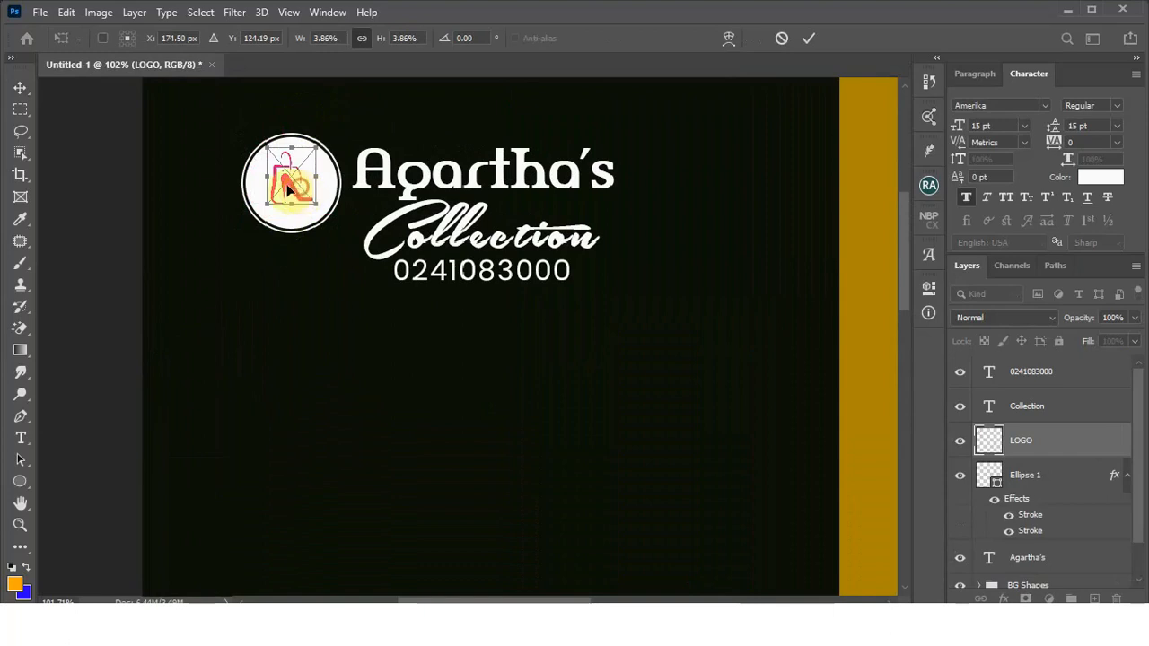
pyautogui.scroll(2, 276, 168)
pyautogui.click(811, 38)
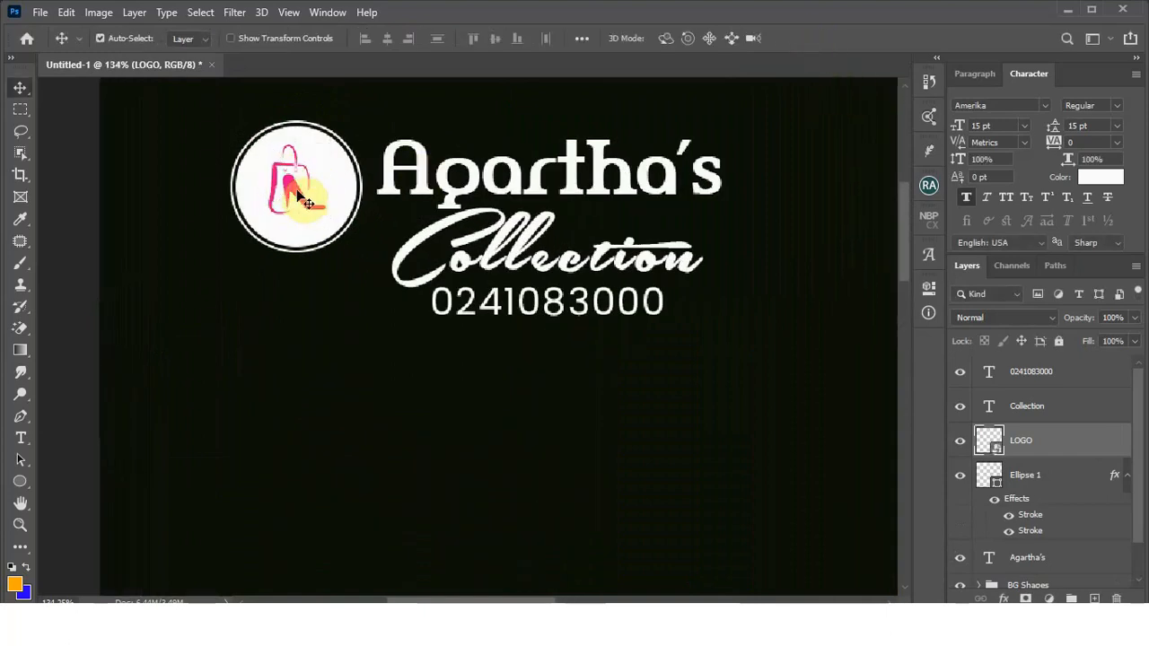
# Step: Enlarge the bag-and-shoe logo to about 4.9% and centre it within the white circle
pyautogui.hotkey('ctrl', 't')
pyautogui.moveTo(325, 216); pyautogui.dragTo(339, 222)
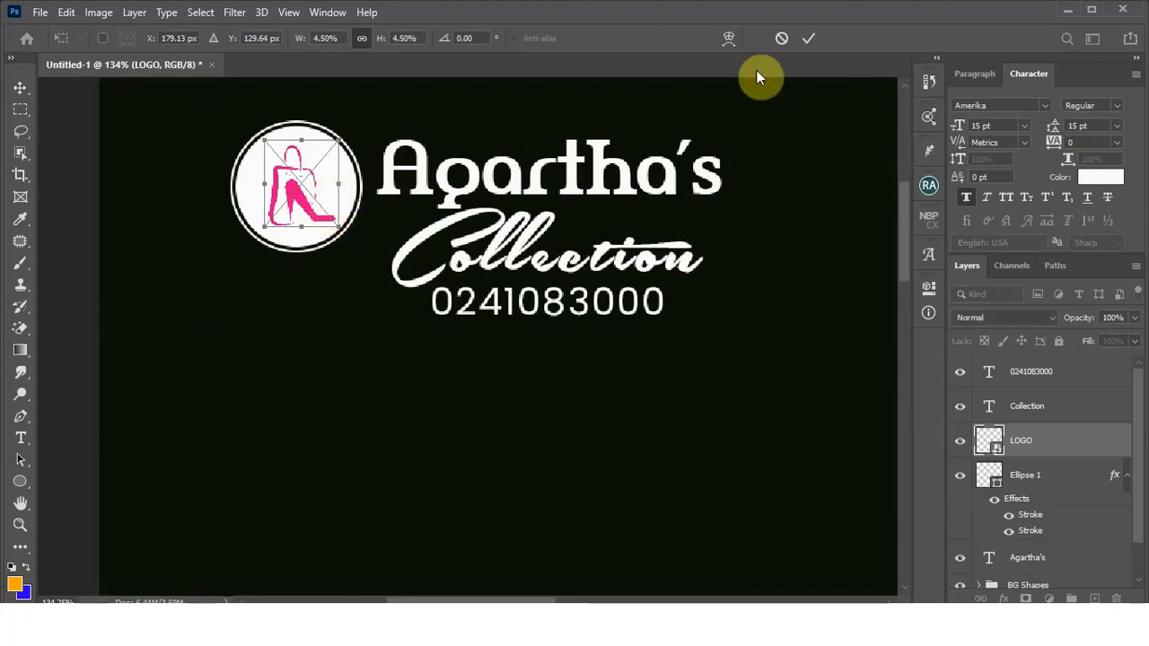
pyautogui.click(809, 38)
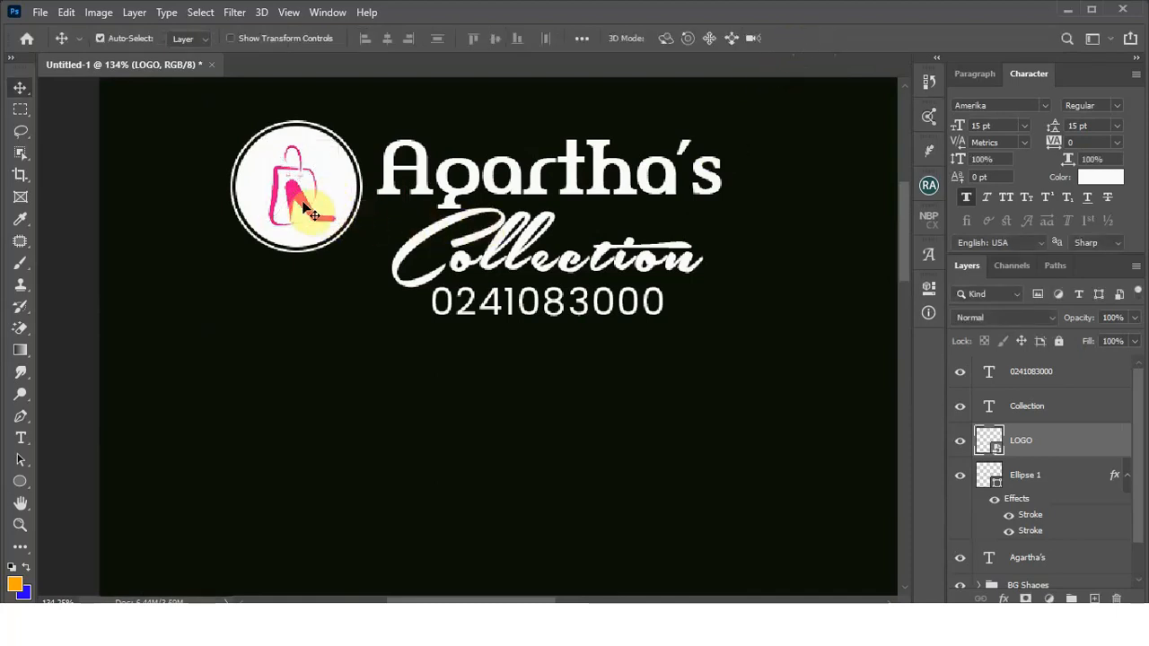
pyautogui.moveTo(306, 207); pyautogui.dragTo(300, 200)
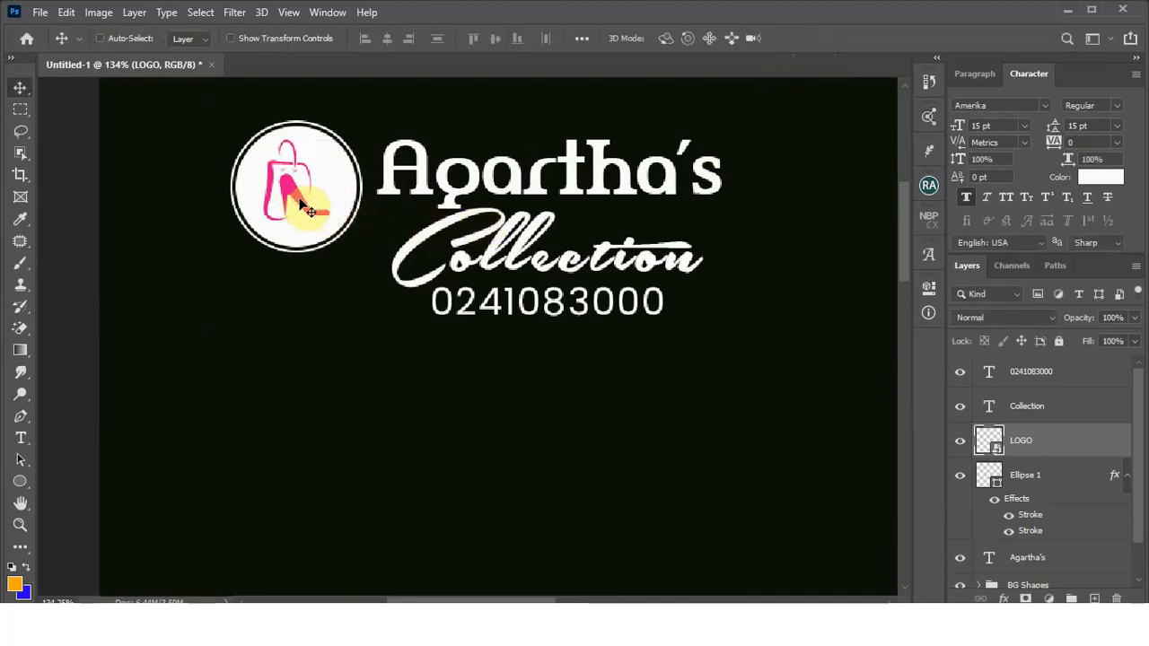
pyautogui.hotkey('ctrl', 't')
pyautogui.moveTo(336, 227); pyautogui.dragTo(342, 232)
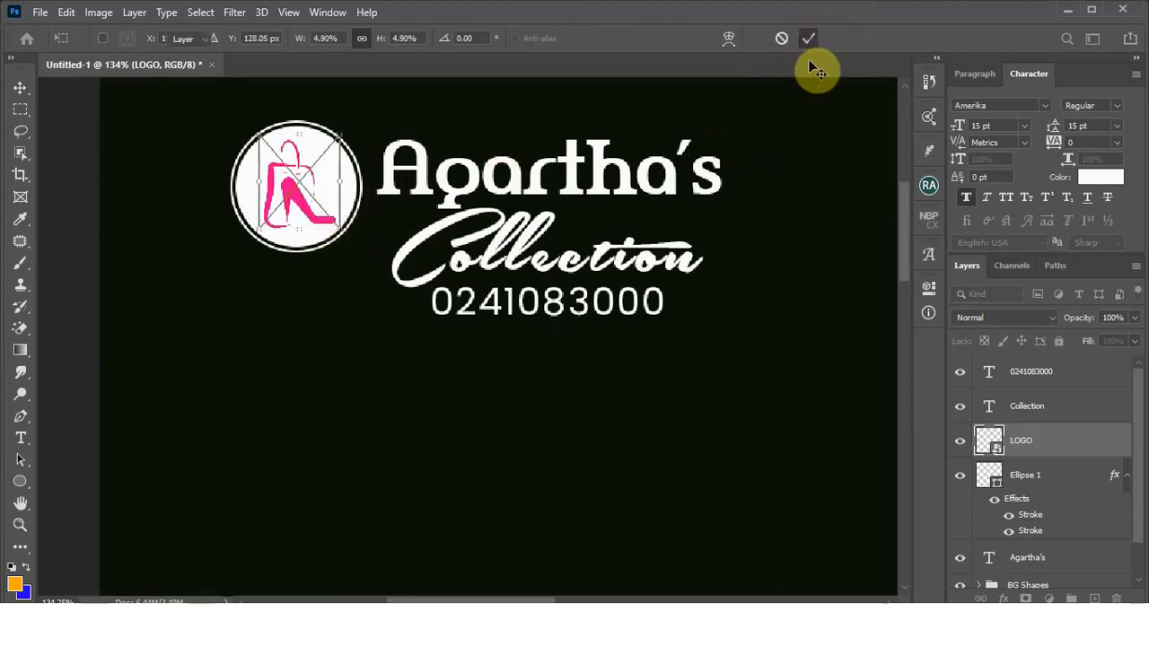
pyautogui.click(809, 38)
# Step: Group the phone-number, Collection, LOGO, Ellipse 1 and Agartha's layers and name the group "b Names"
pyautogui.scroll(-5, 595, 274)
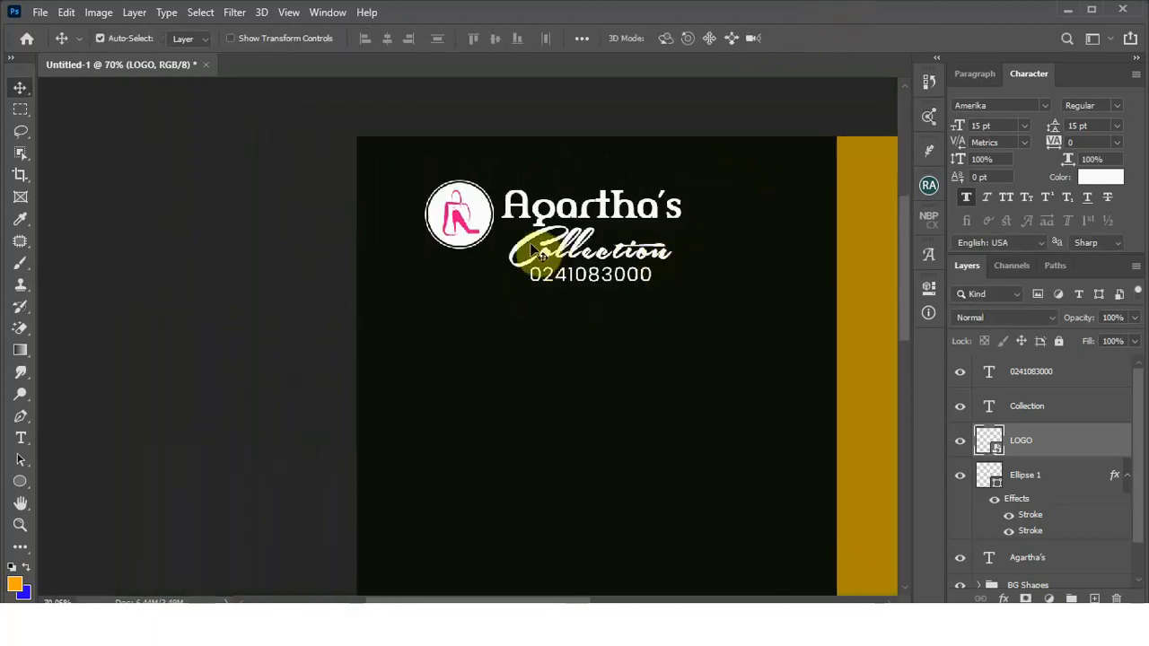
pyautogui.scroll(-4, 541, 278)
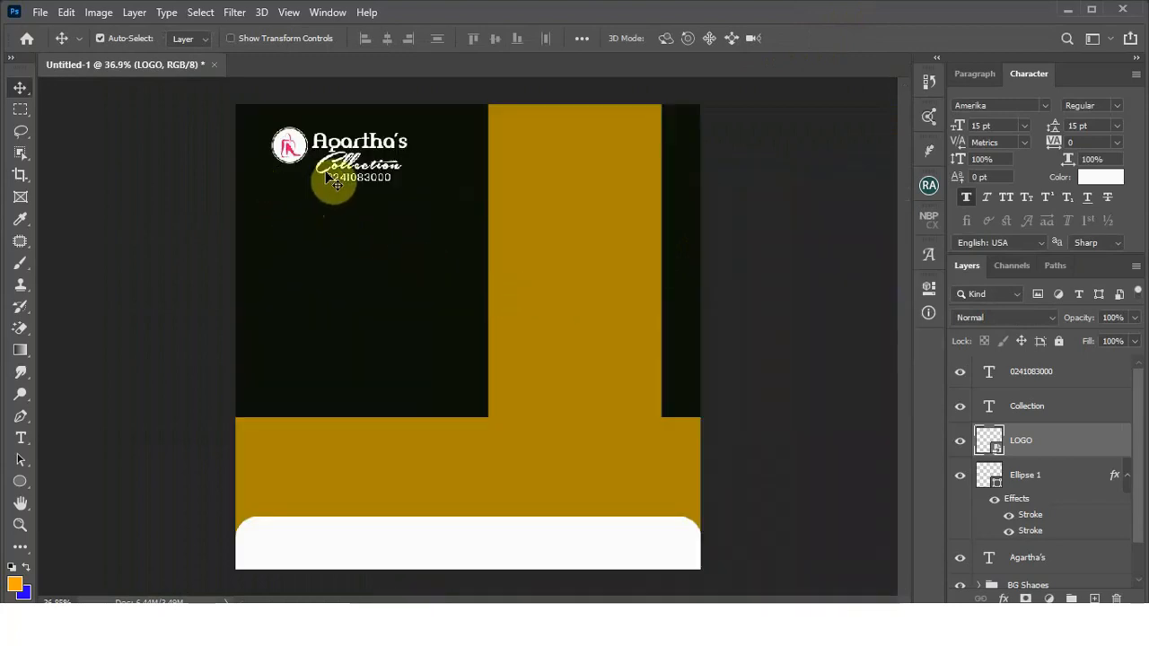
pyautogui.scroll(2, 279, 144)
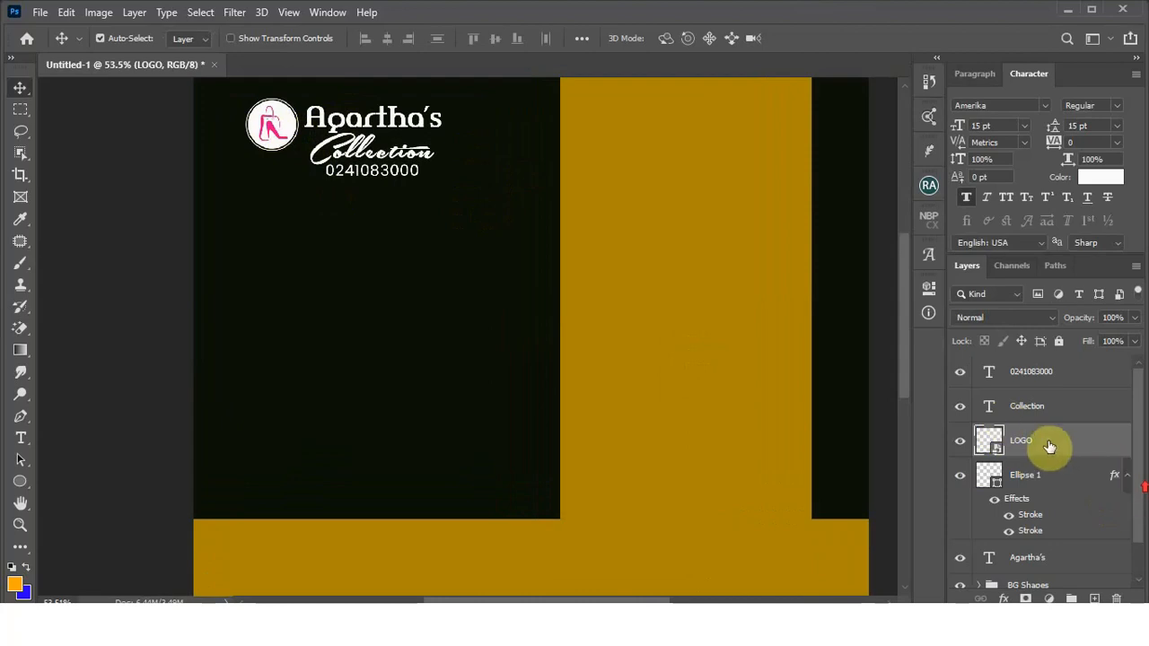
pyautogui.click(1046, 378)
pyautogui.scroll(-1, 1065, 507)
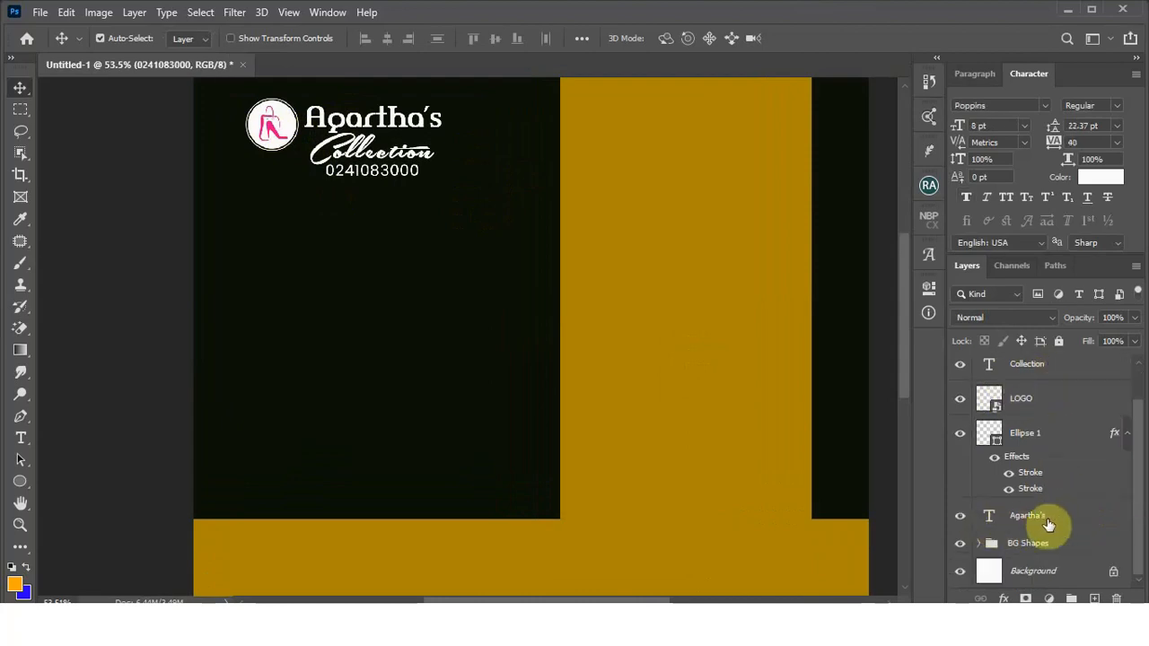
pyautogui.keyDown('shift'); pyautogui.click(1028, 518); pyautogui.keyUp('shift')
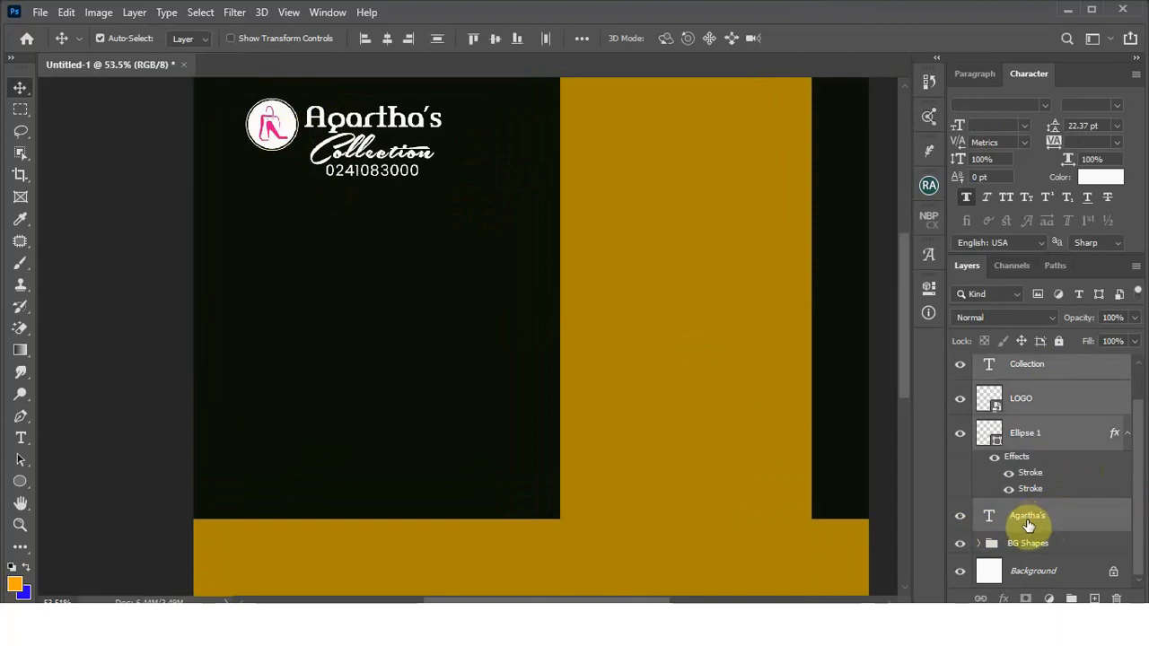
pyautogui.hotkey('ctrl', 'g')
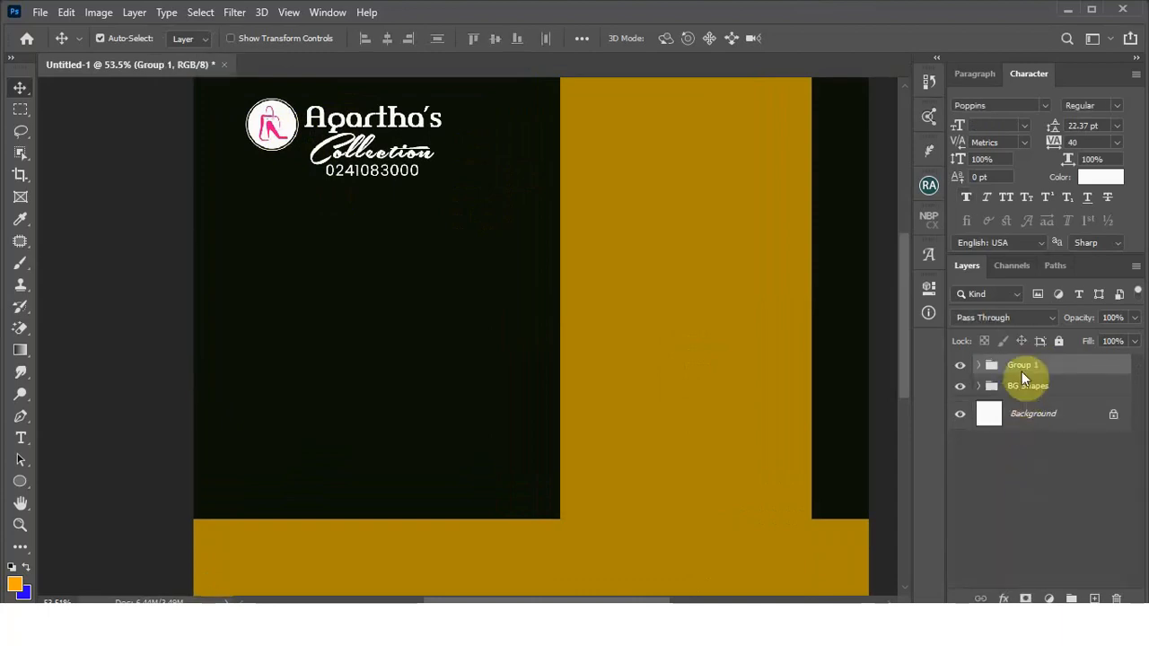
pyautogui.doubleClick(1024, 364)
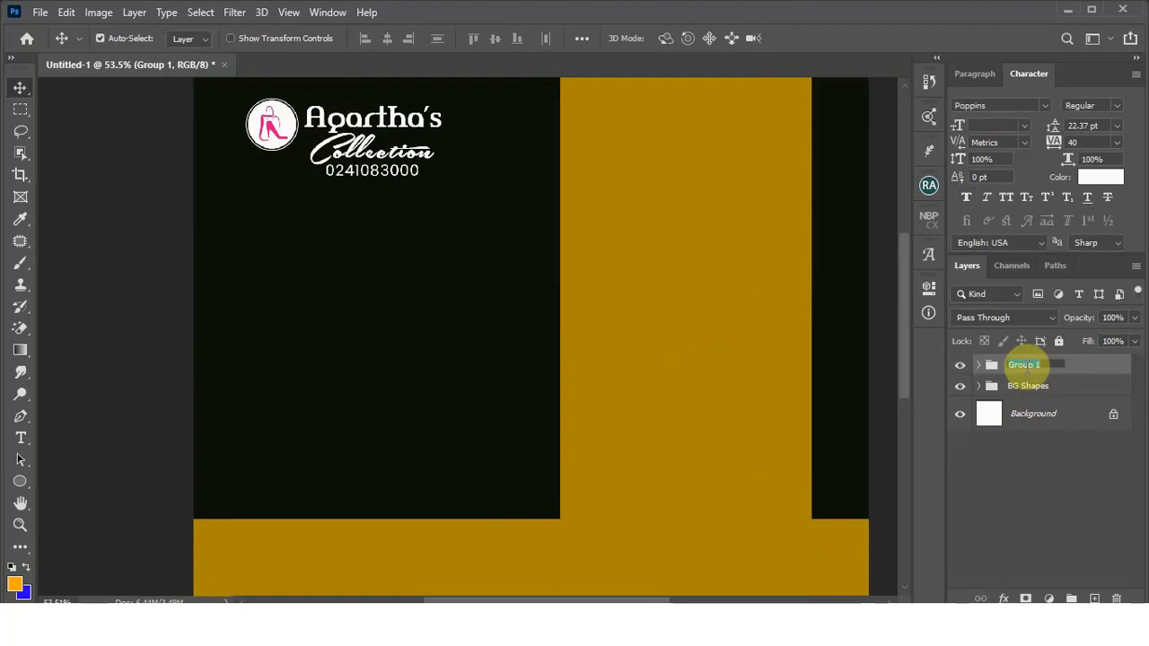
pyautogui.write('b Names')
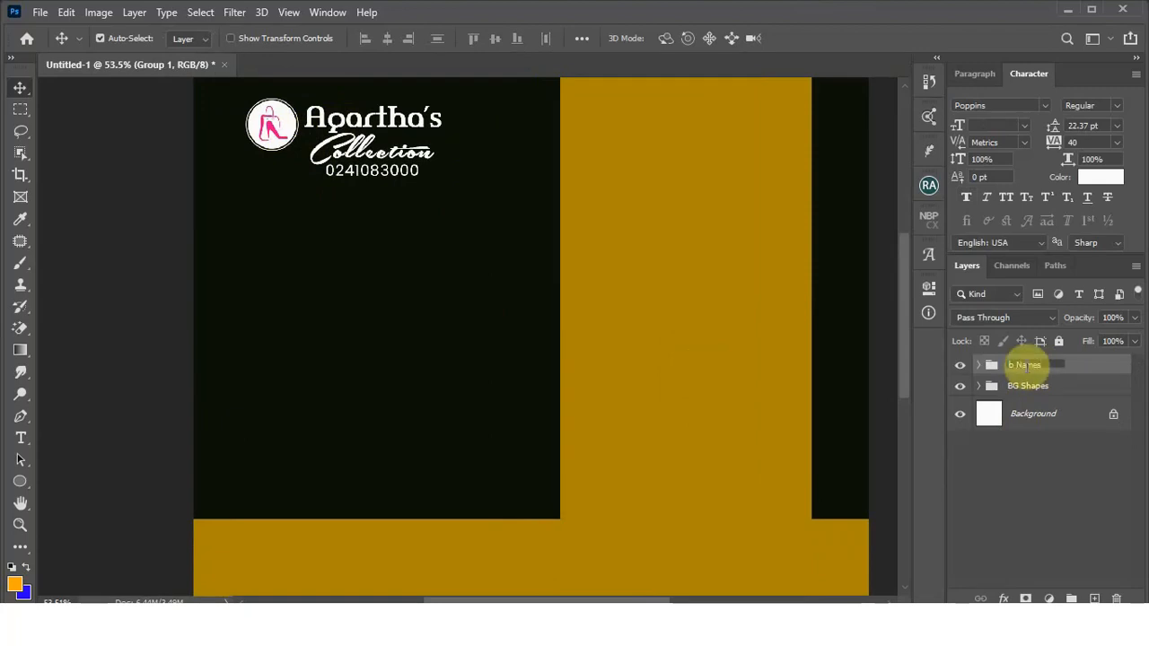
pyautogui.press('Return')
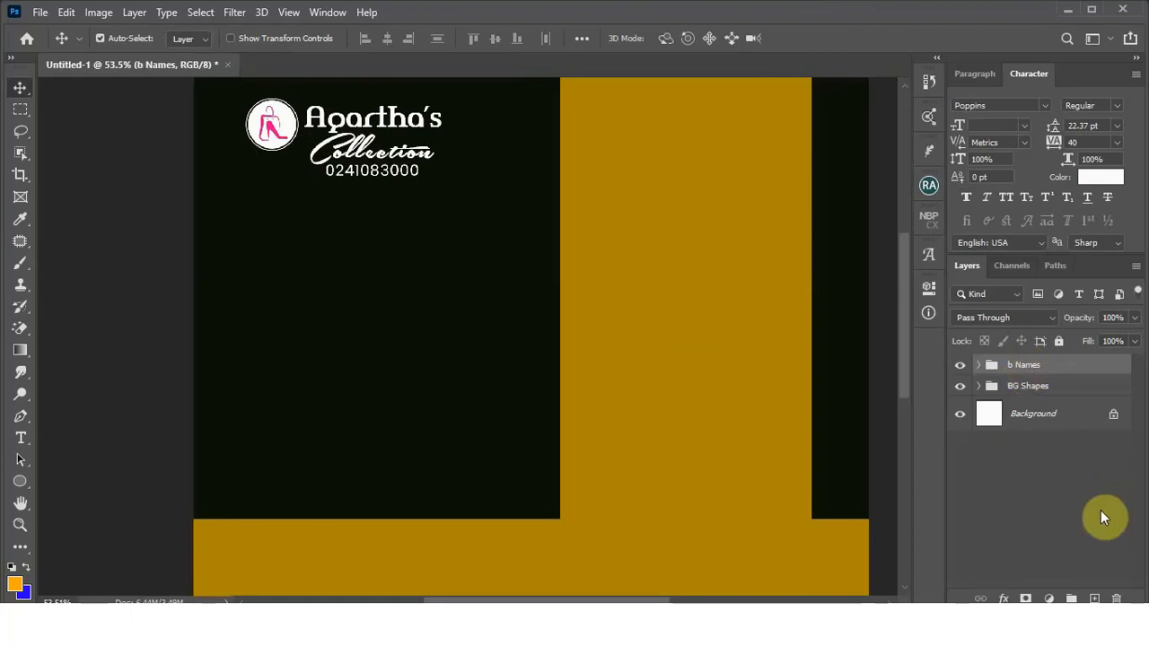
# Step: Duplicate the near-black Rectangle 1 layer in the BG Shapes group and hide the original
pyautogui.scroll(-3, 725, 373)
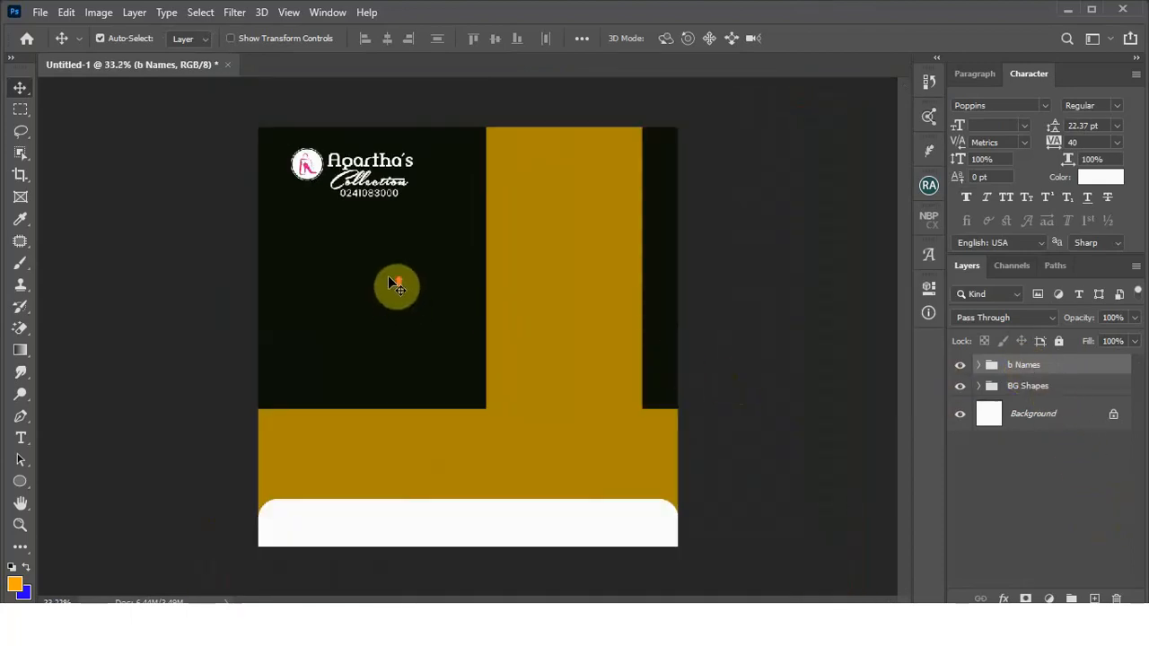
pyautogui.scroll(1, 390, 282)
pyautogui.click(399, 301)
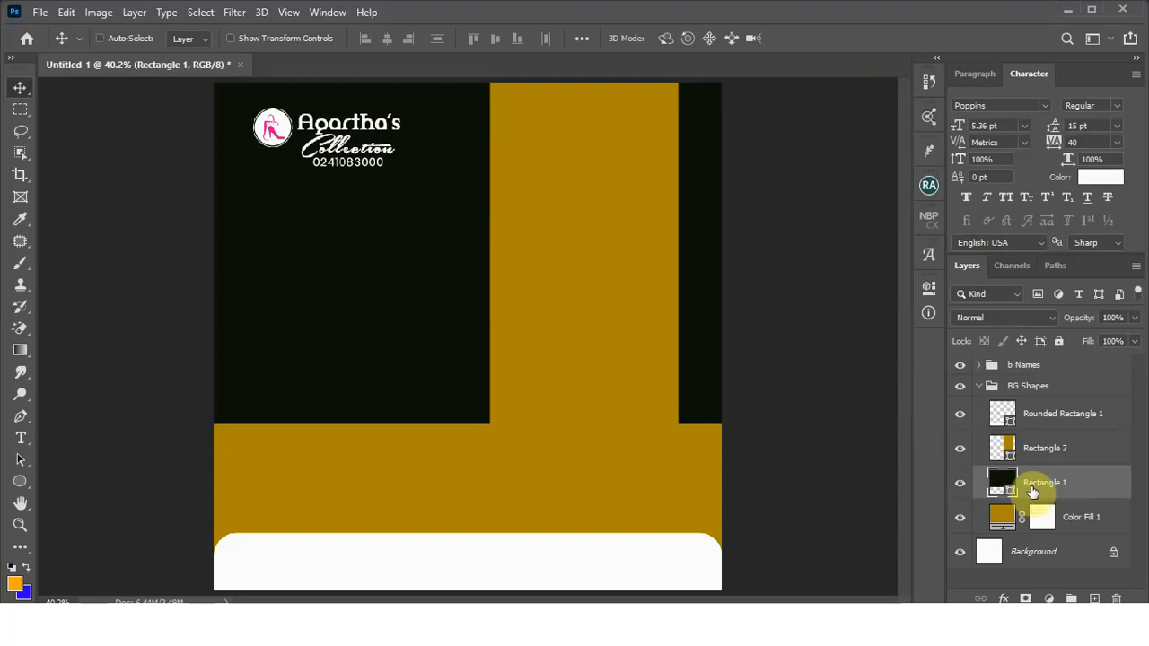
pyautogui.hotkey('ctrl', 'j')
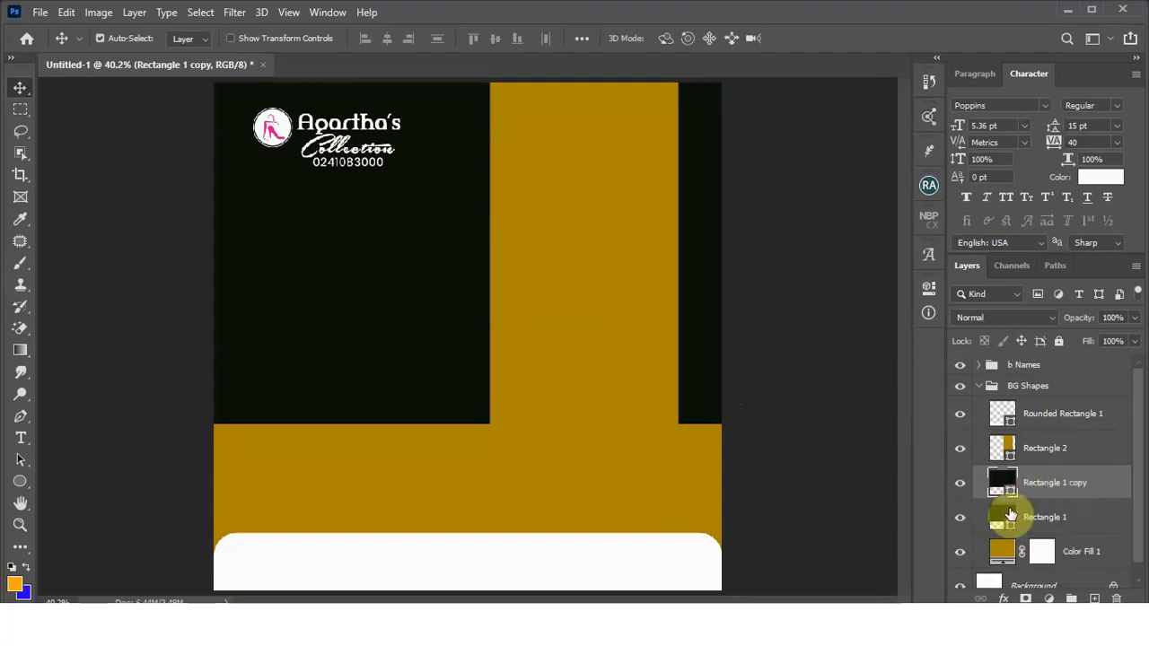
pyautogui.click(959, 521)
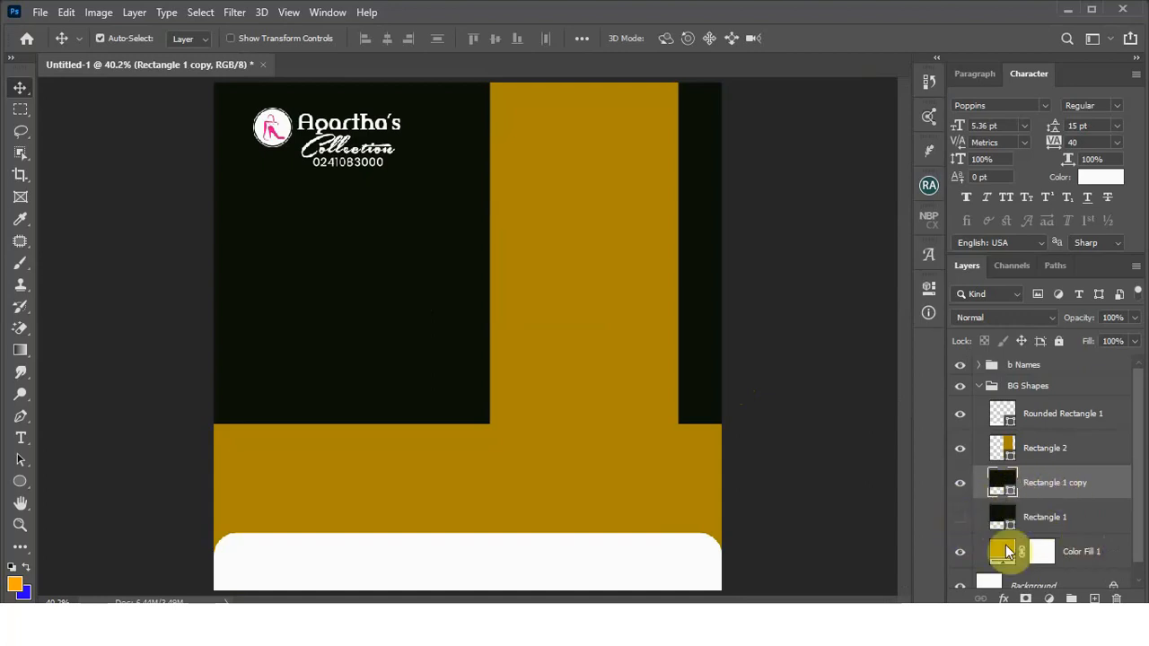
# Step: Rasterize the Rectangle 1 copy layer and apply the Add Noise filter at 18% with Uniform distribution
pyautogui.rightClick(1047, 485)
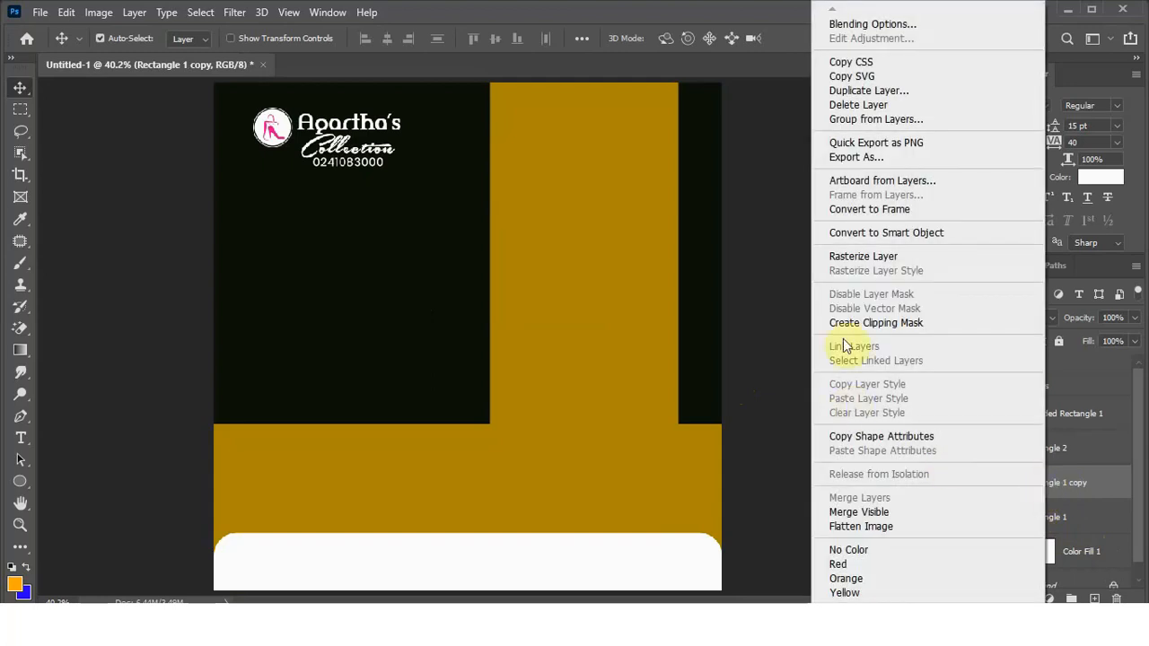
pyautogui.click(866, 257)
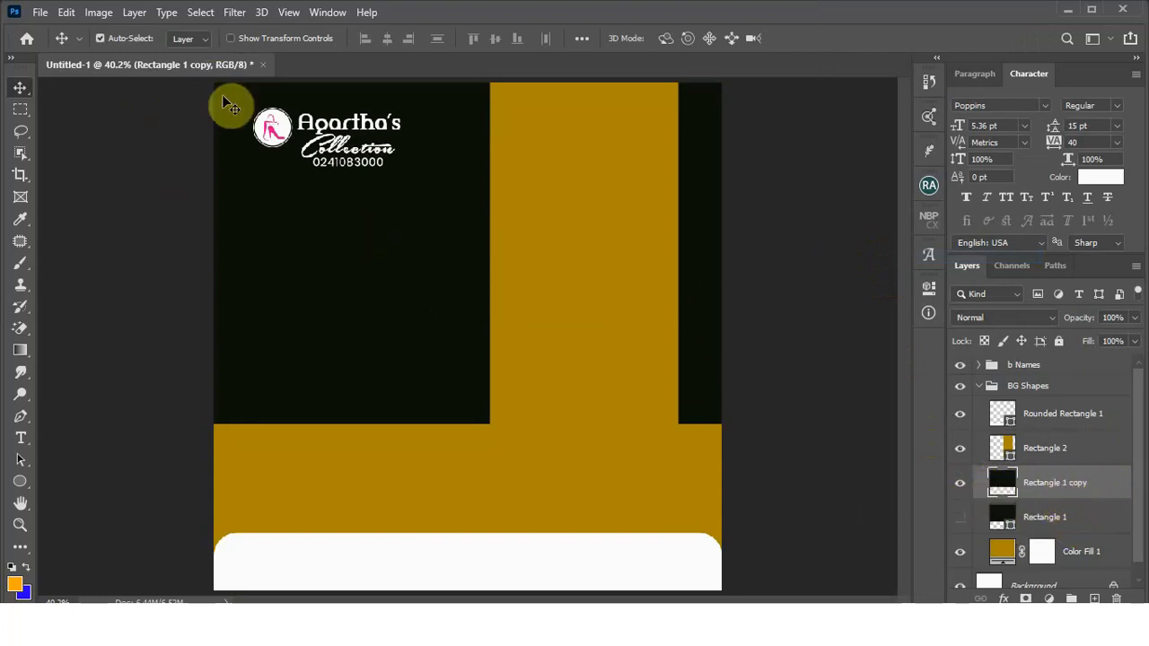
pyautogui.click(234, 13)
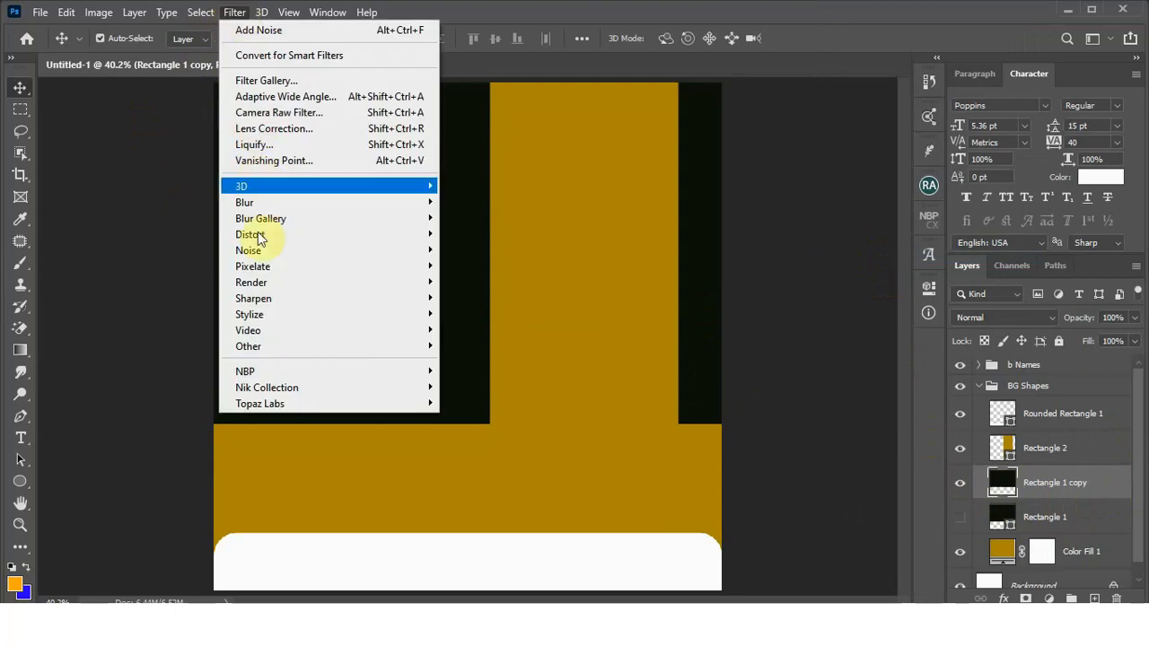
pyautogui.moveTo(265, 250)
pyautogui.click(489, 251)
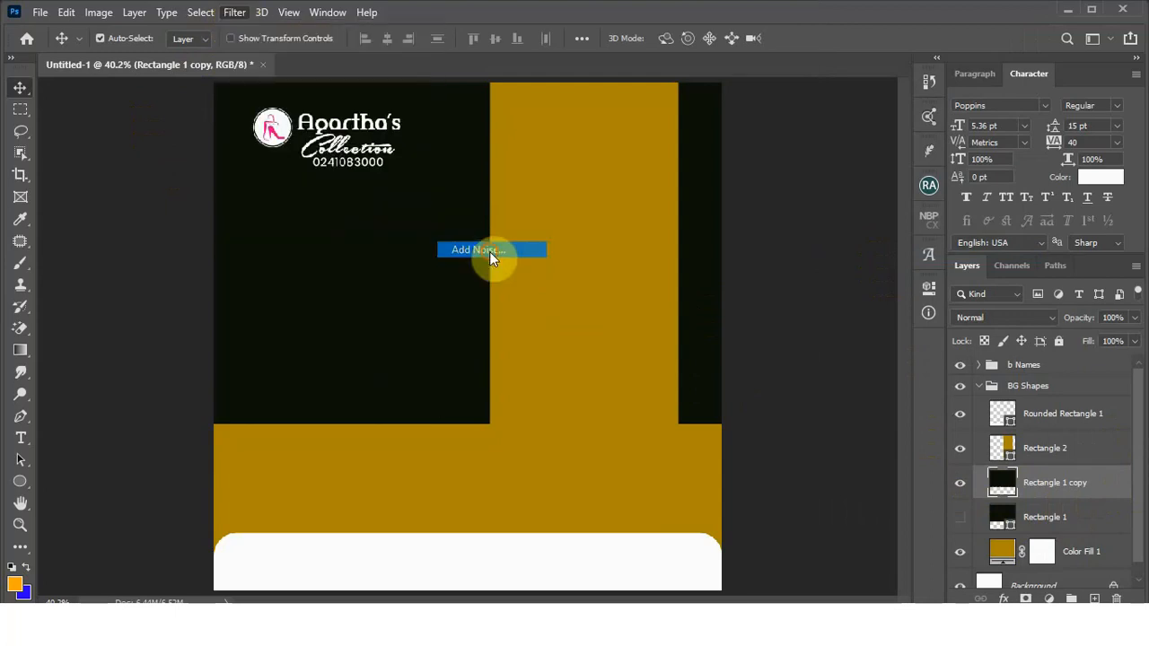
pyautogui.moveTo(869, 384); pyautogui.dragTo(874, 384)
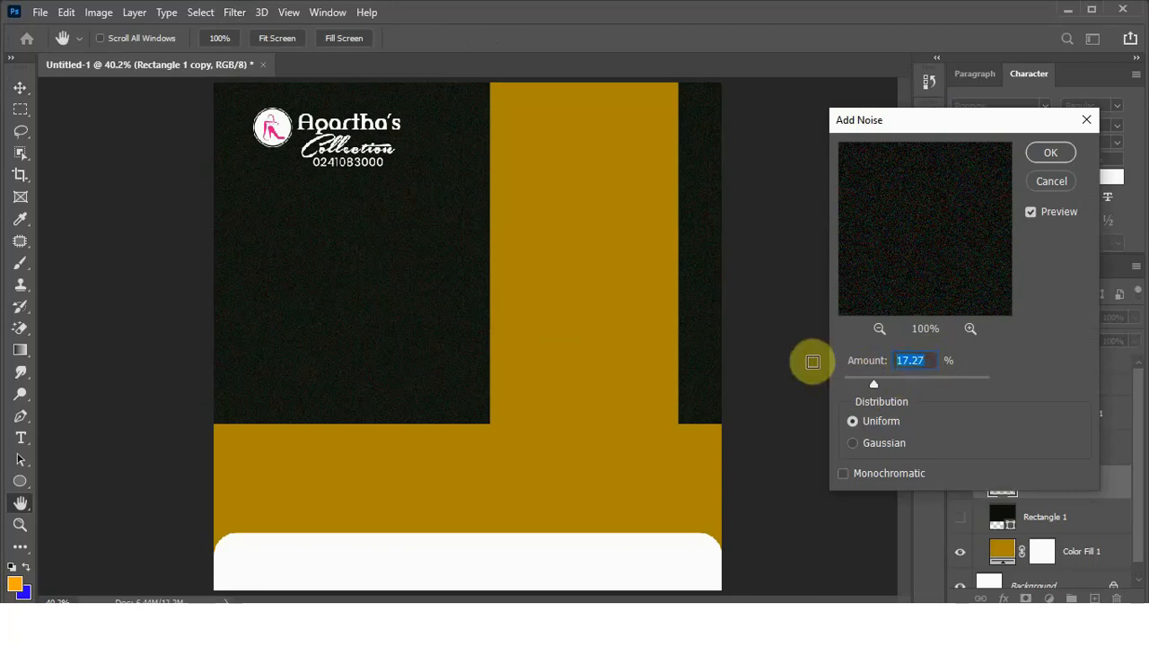
pyautogui.write('18')
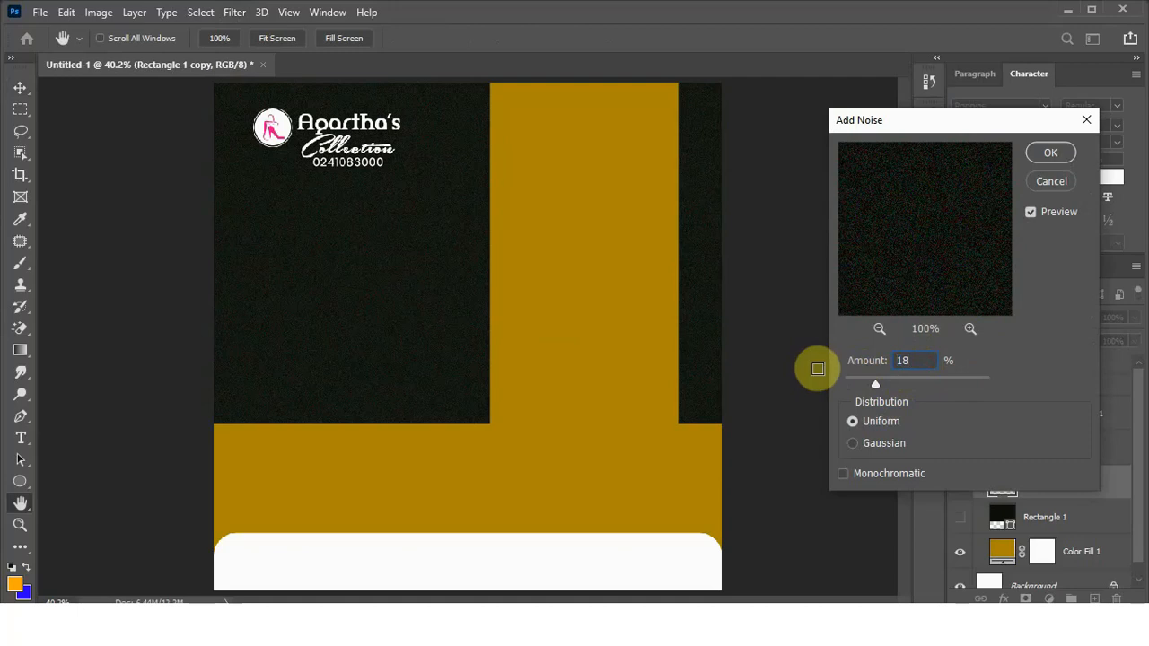
pyautogui.click(1051, 153)
# Step: Examine the noise texture on the near-black background around the brand logo
pyautogui.scroll(-1, 482, 327)
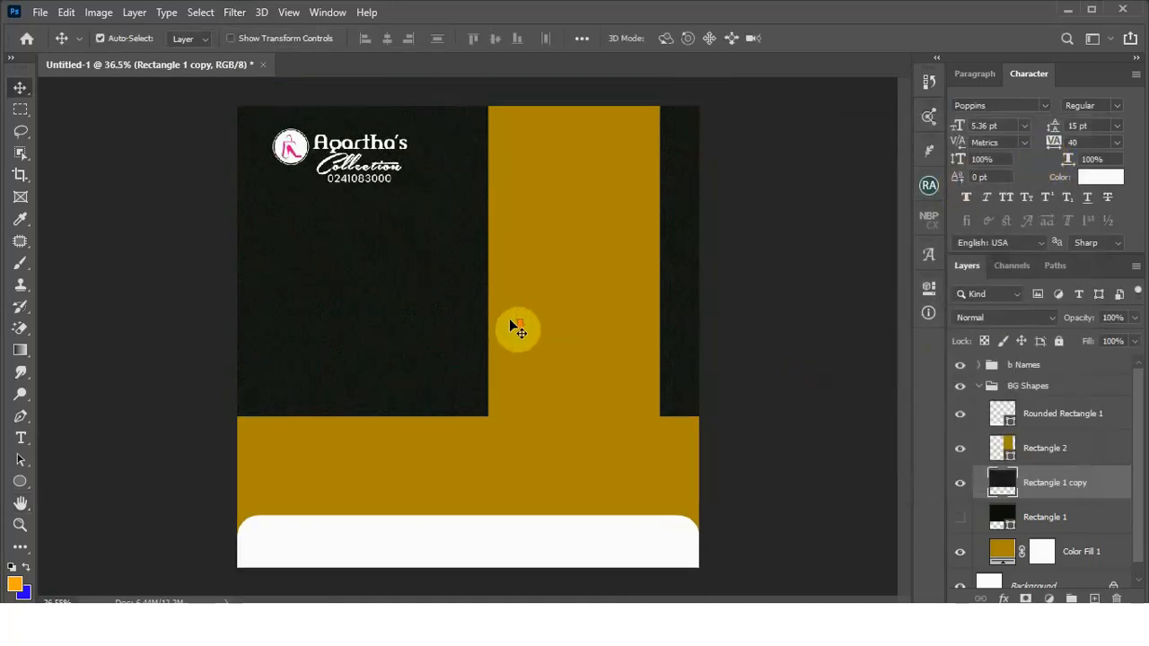
pyautogui.scroll(1, 382, 133)
pyautogui.scroll(2, 381, 133)
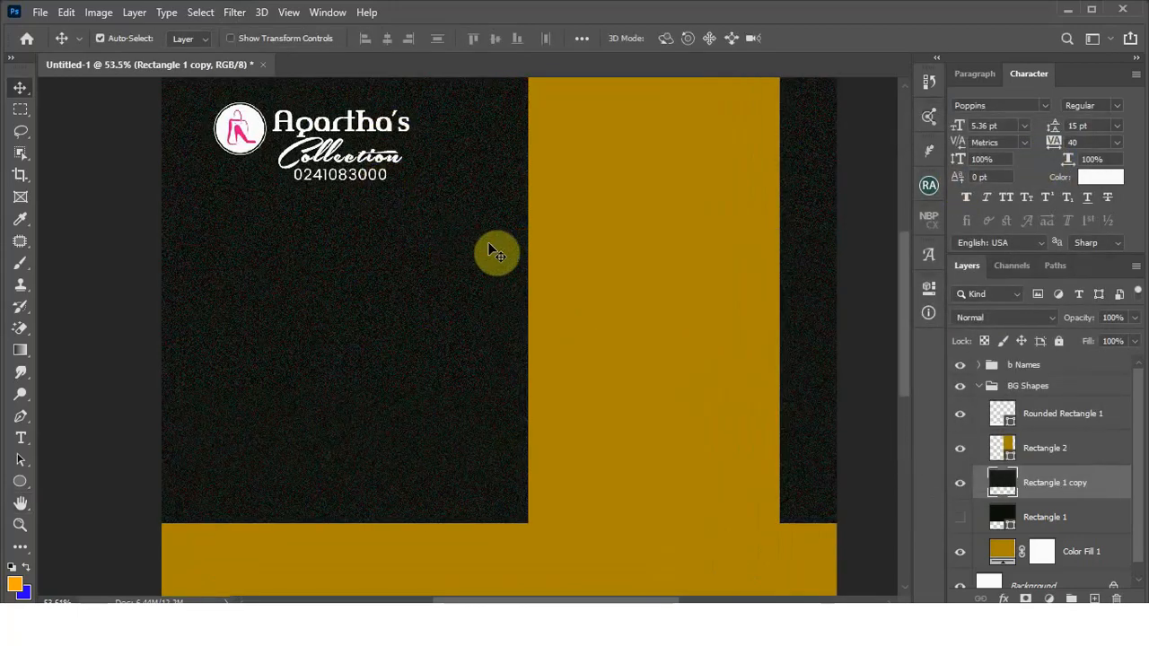
pyautogui.scroll(-2, 451, 241)
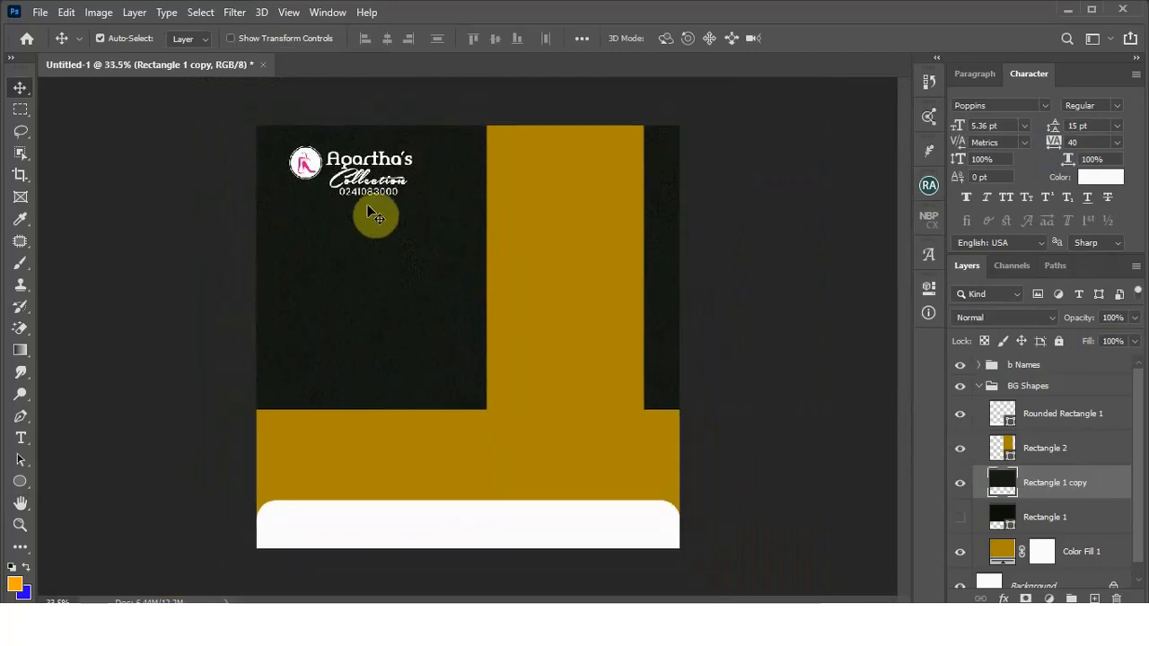
pyautogui.scroll(1, 377, 202)
pyautogui.scroll(1, 386, 189)
pyautogui.scroll(-3, 390, 187)
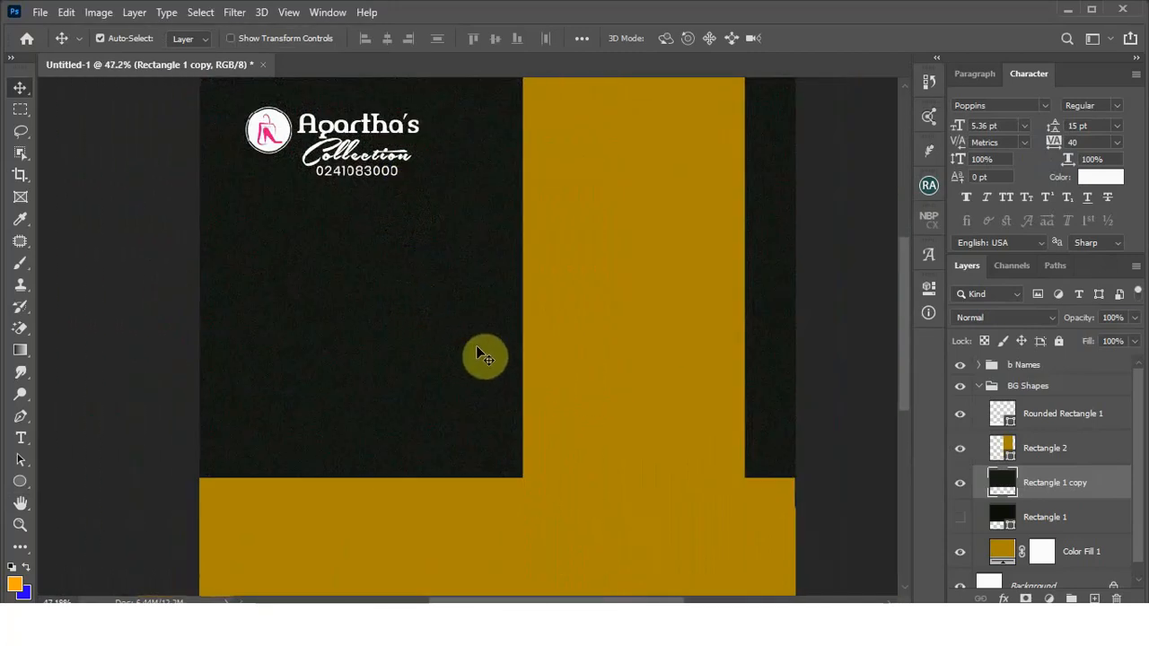
# Step: Unhide the original Rectangle 1 layer and compare the background with and without the noisy copy
pyautogui.click(960, 517)
pyautogui.click(962, 490)
pyautogui.click(962, 490)
pyautogui.click(961, 490)
pyautogui.click(962, 489)
pyautogui.scroll(-2, 904, 513)
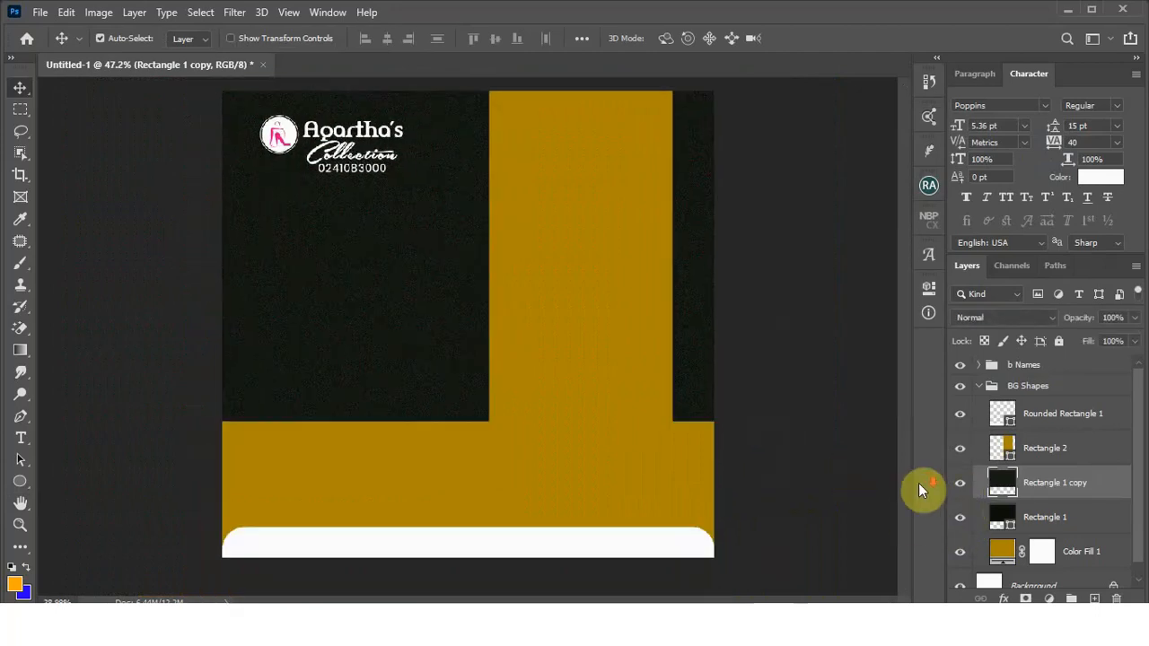
pyautogui.scroll(-2, 572, 228)
pyautogui.scroll(5, 270, 136)
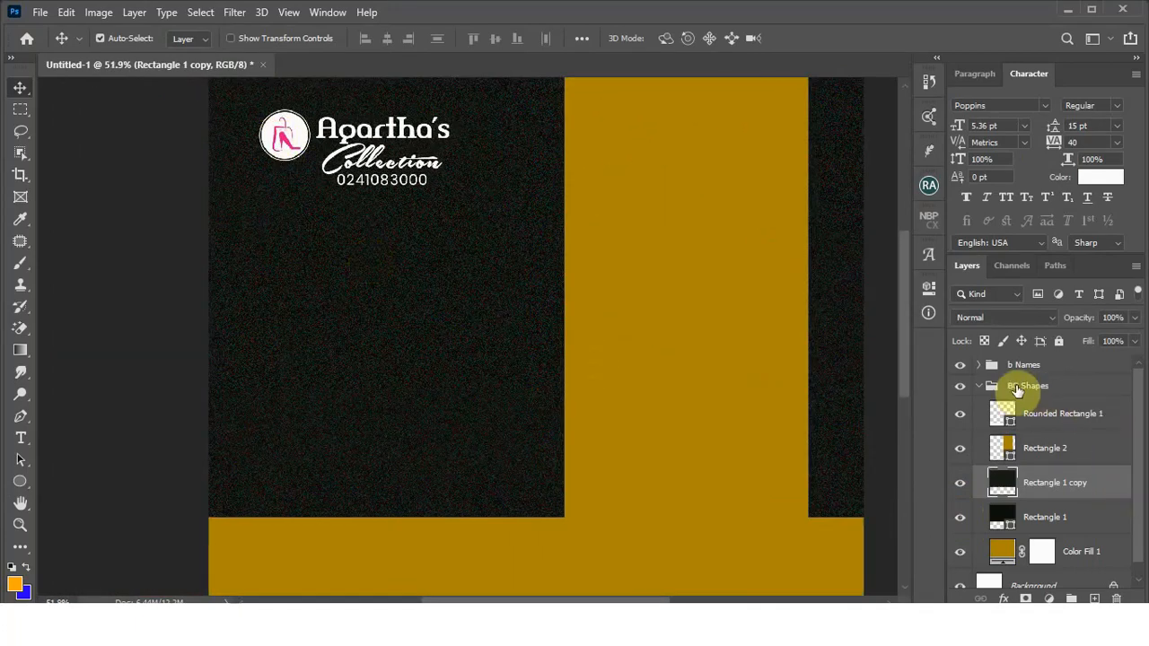
# Step: Collapse the BG Shapes group, select the b Names group and toggle its visibility off and on
pyautogui.click(981, 390)
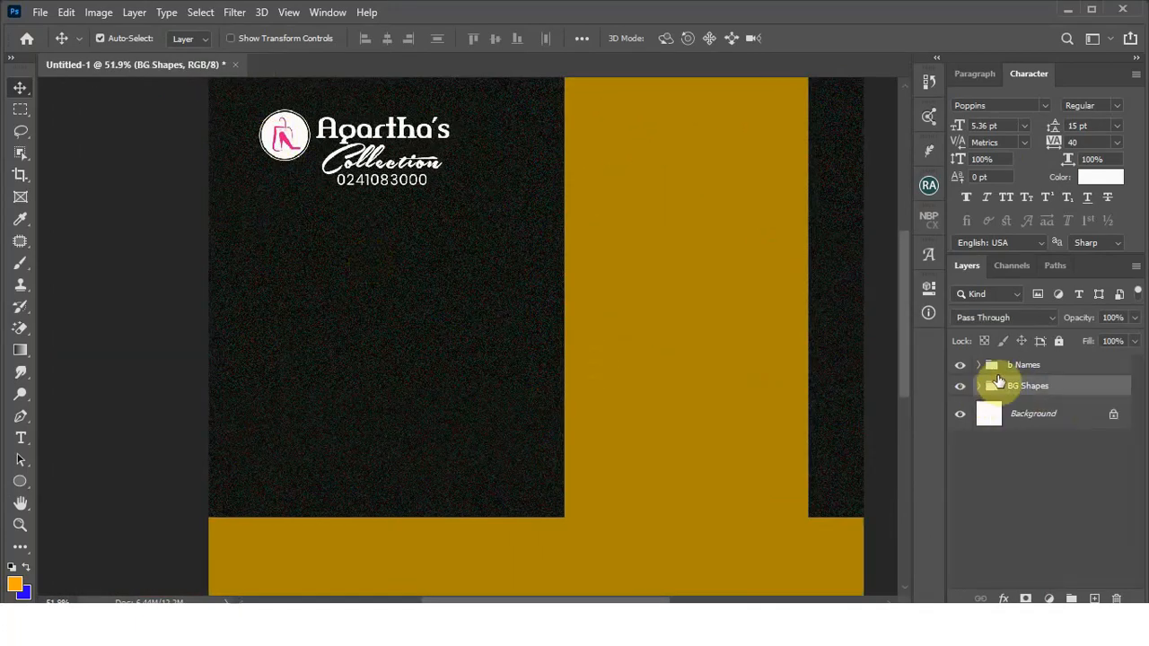
pyautogui.click(989, 372)
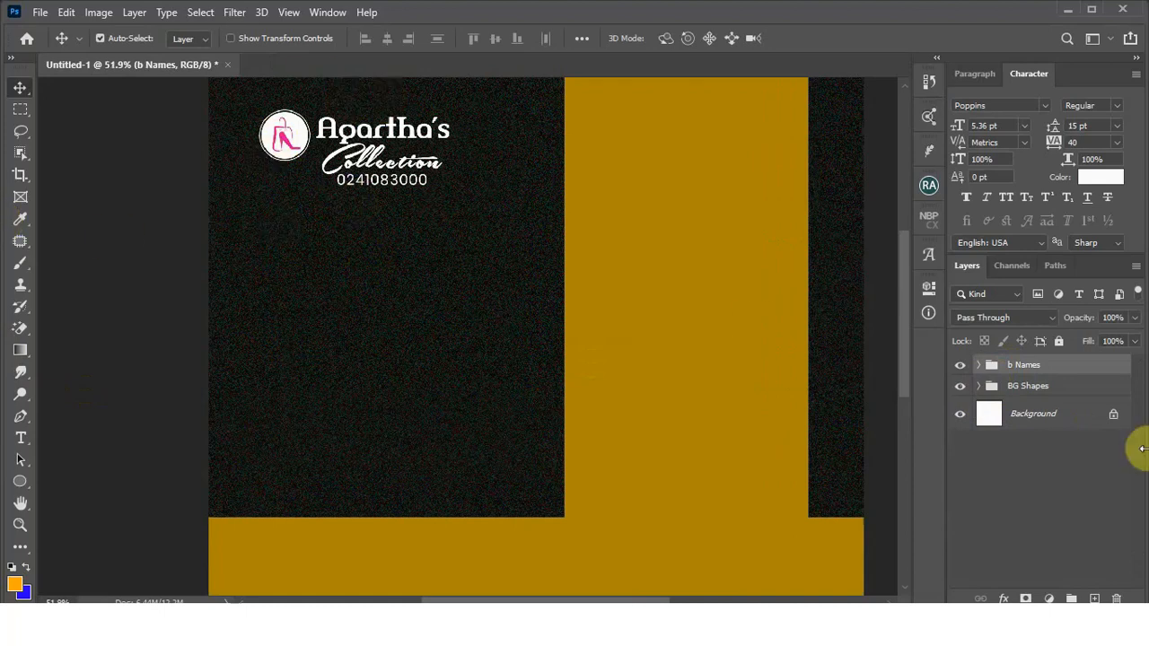
pyautogui.click(959, 367)
pyautogui.click(958, 366)
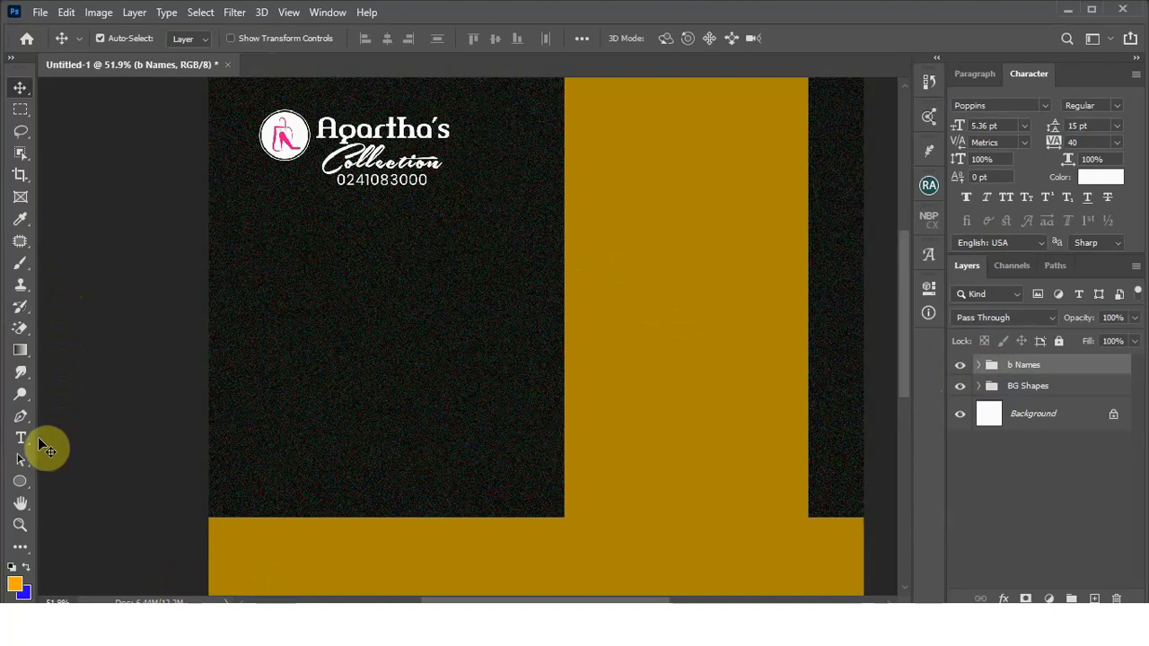
# Step: Draw a white rounded rectangle about 478 × 273 px with a 10 px corner radius below the phone number, and collapse its shape properties
pyautogui.click(20, 482)
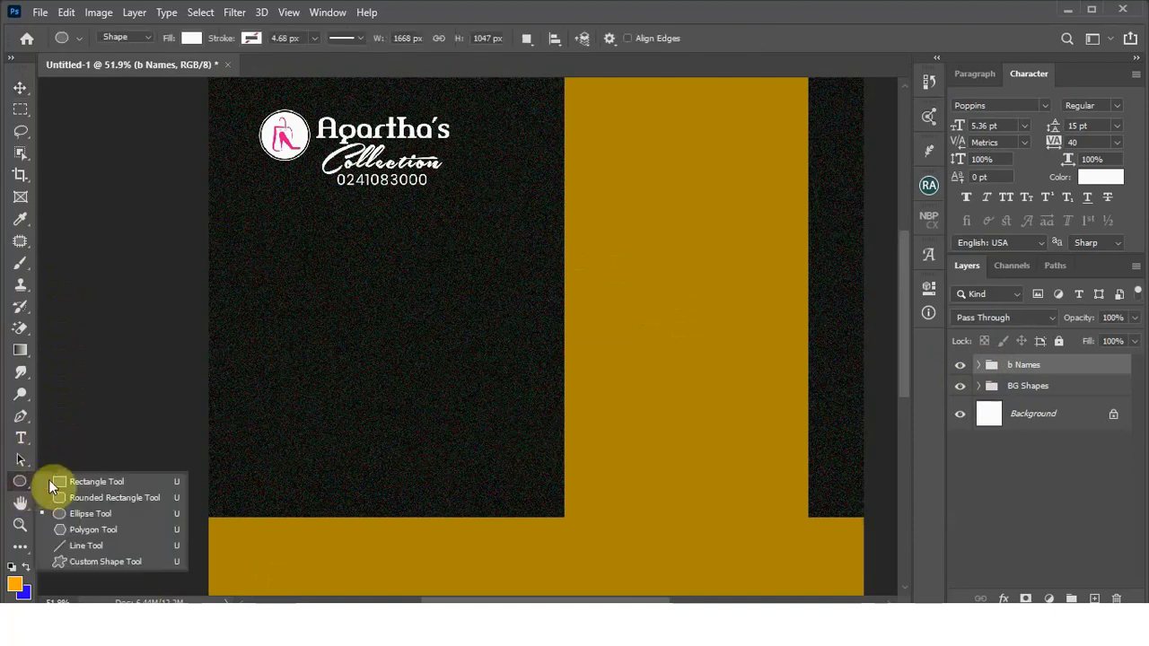
pyautogui.click(78, 480)
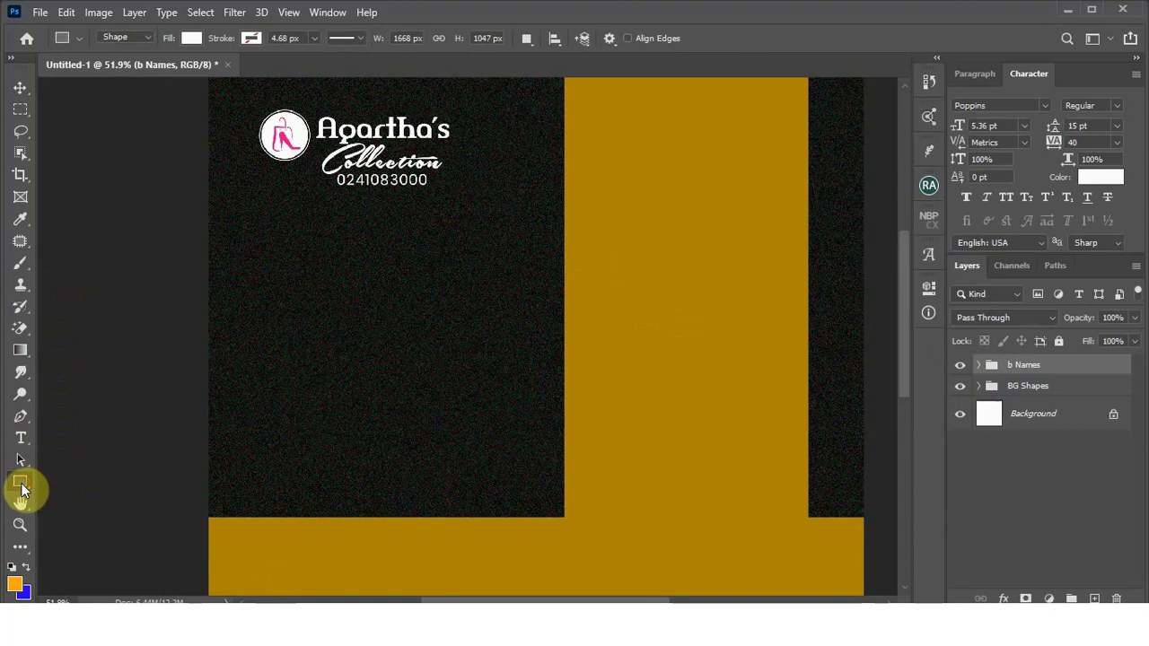
pyautogui.click(22, 483)
pyautogui.click(77, 498)
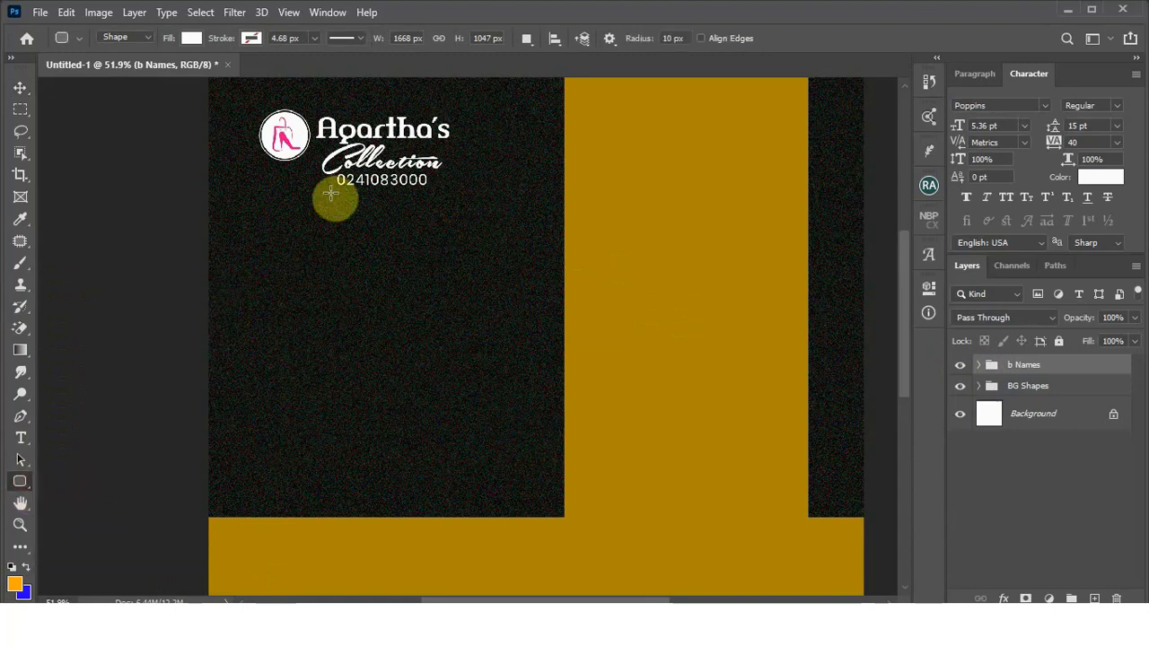
pyautogui.moveTo(273, 203); pyautogui.dragTo(482, 321)
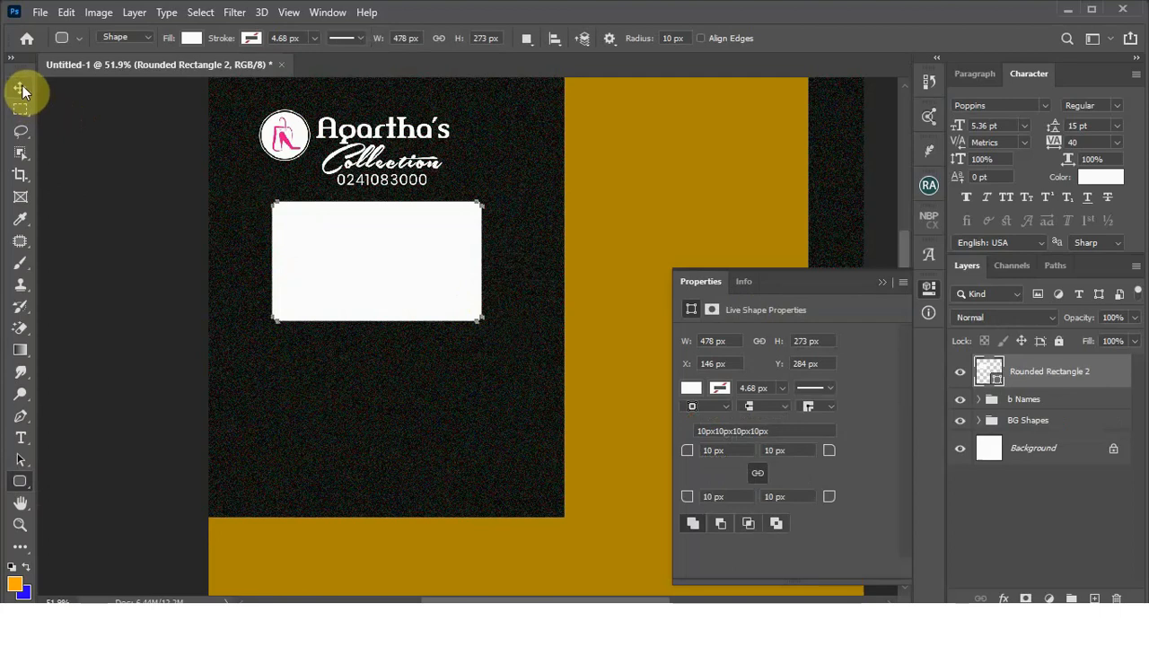
pyautogui.click(20, 90)
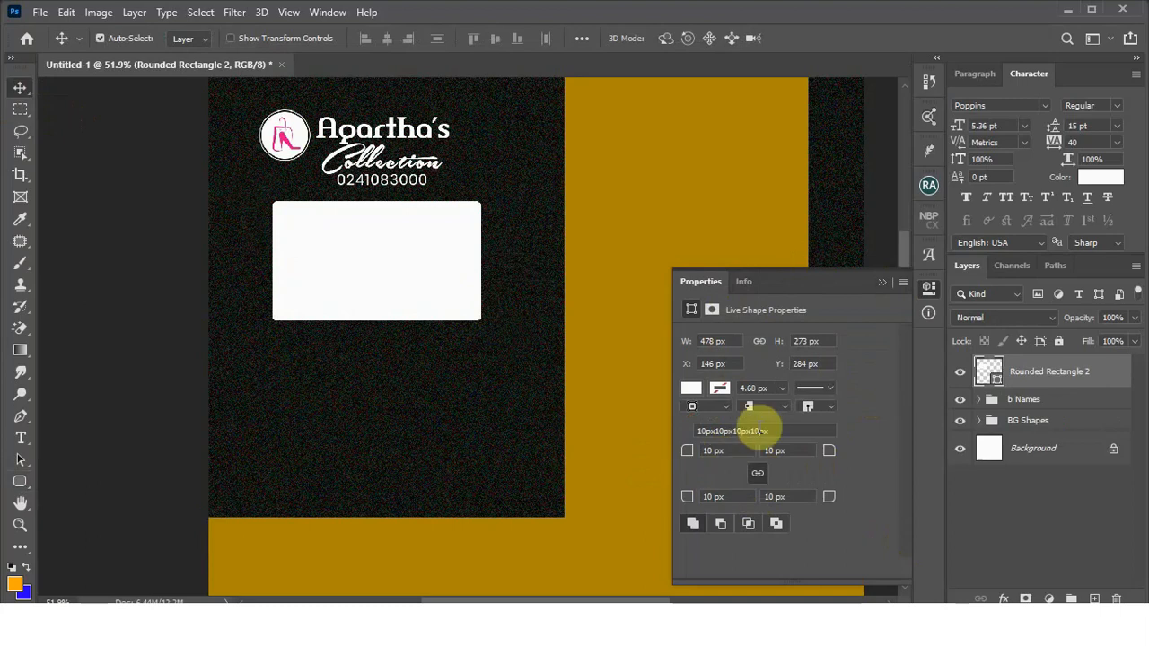
pyautogui.click(883, 284)
pyautogui.click(932, 288)
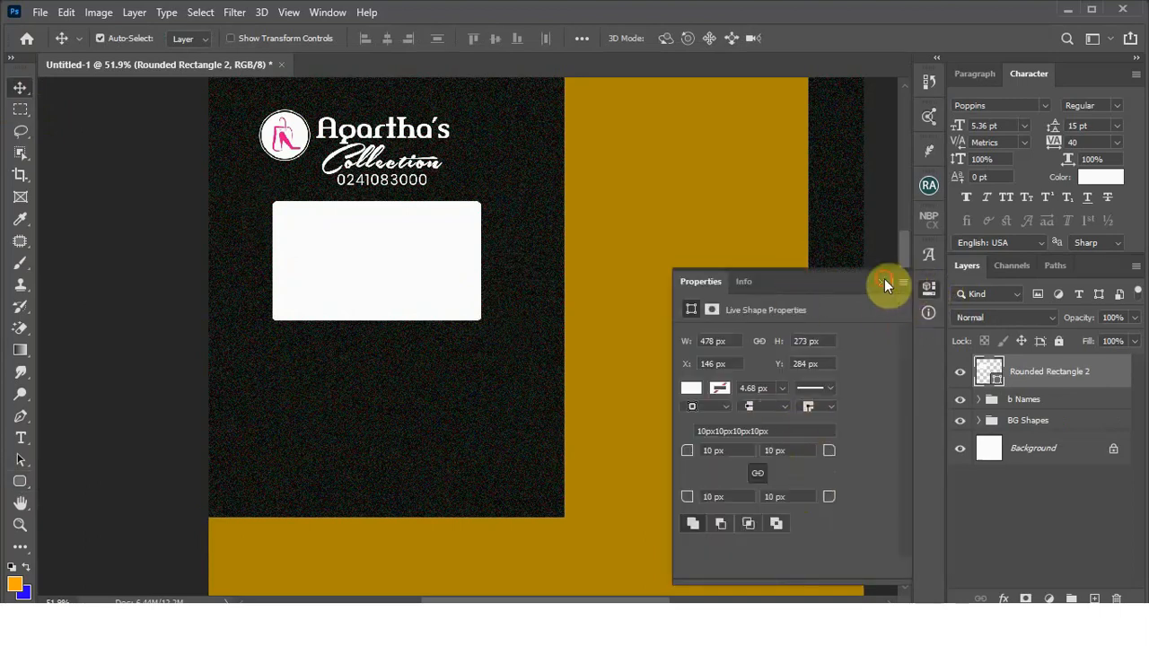
pyautogui.click(884, 280)
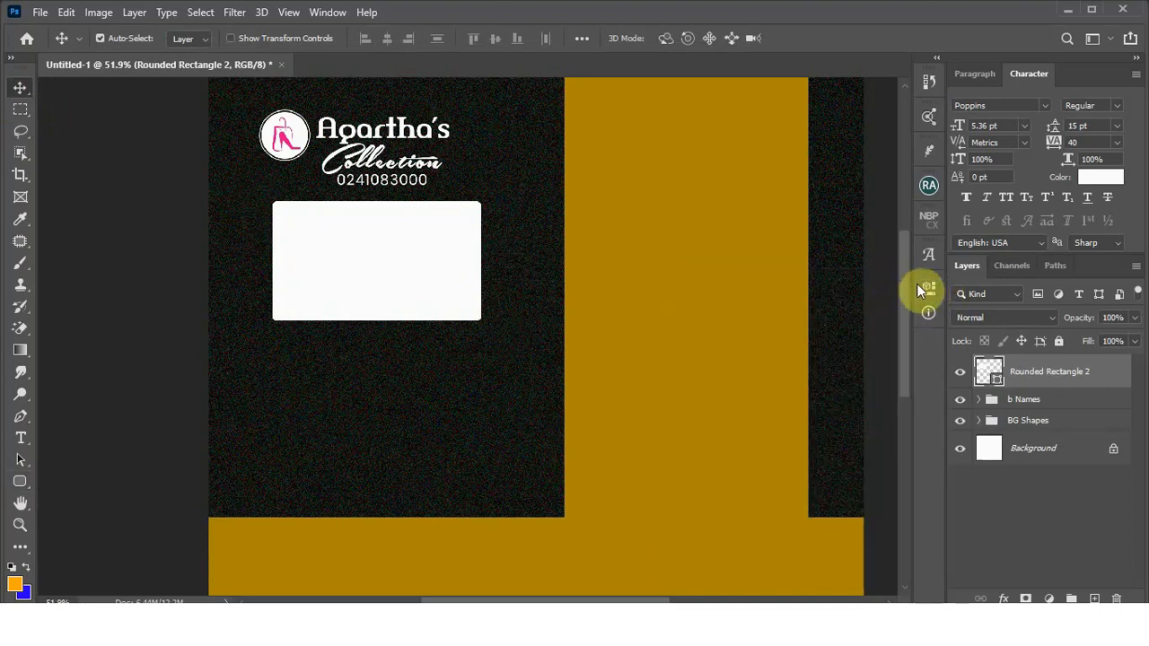
# Step: Give the rounded rectangle below the phone number a white stroke and lower its layer fill to 0%
pyautogui.click(329, 12)
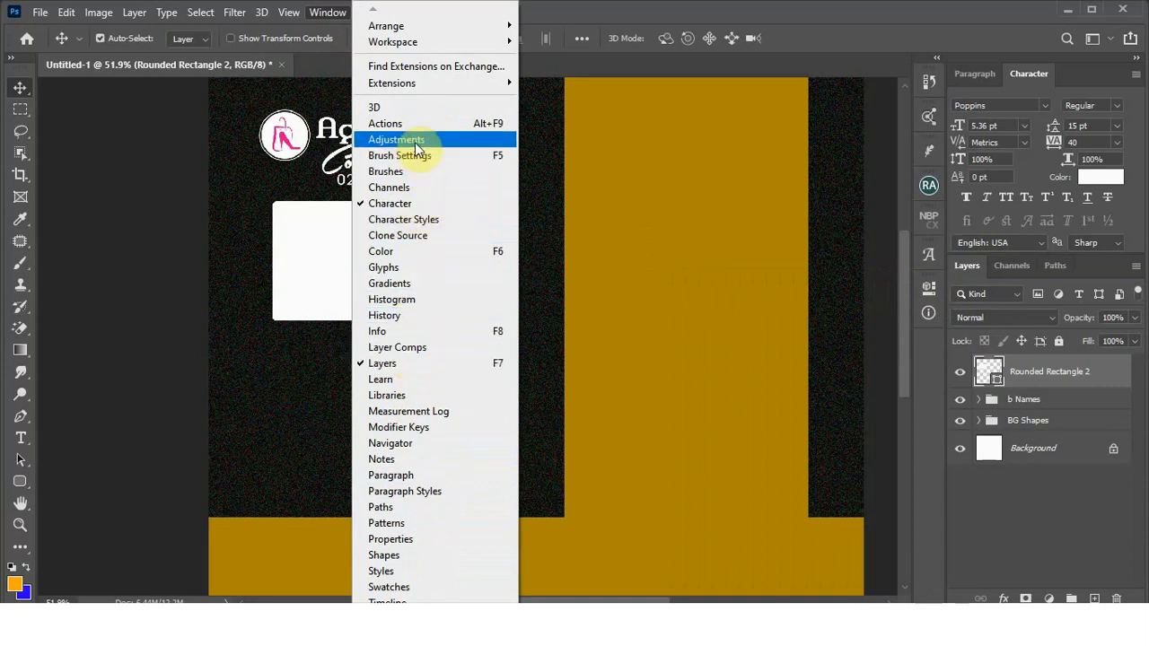
pyautogui.click(392, 539)
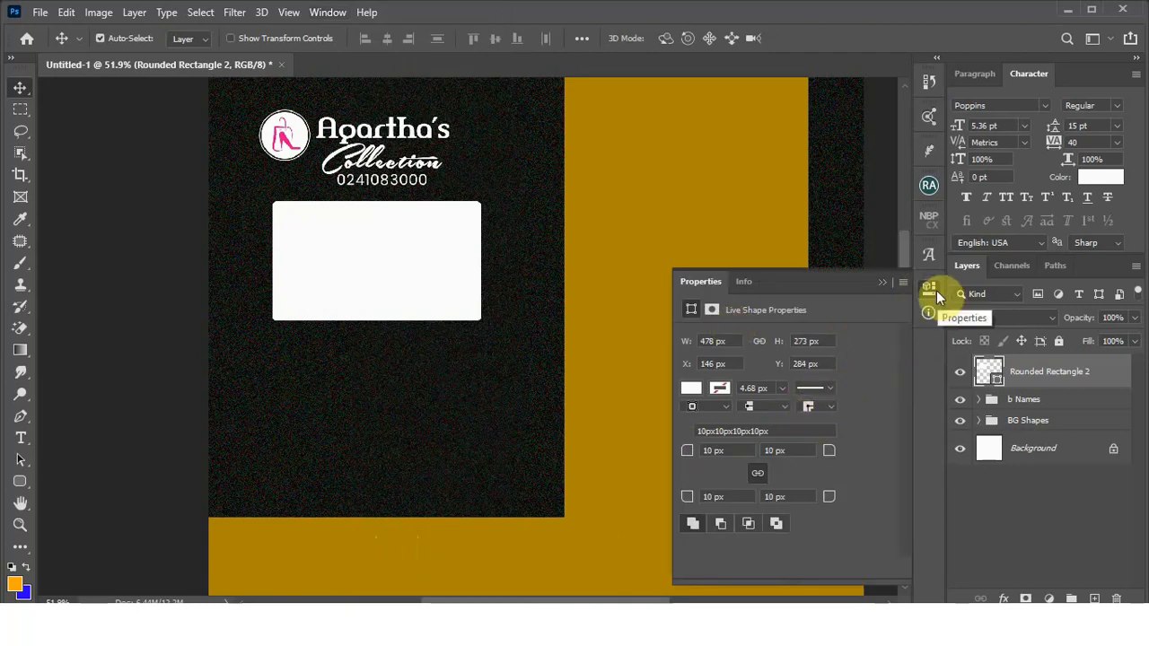
pyautogui.click(720, 389)
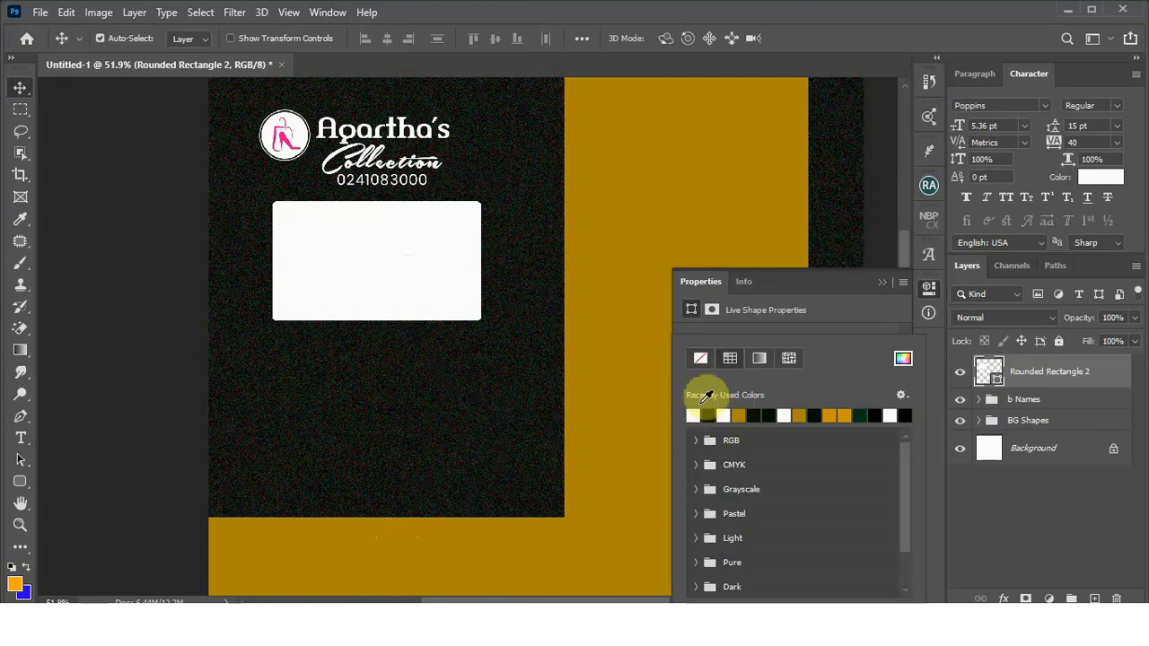
pyautogui.click(883, 284)
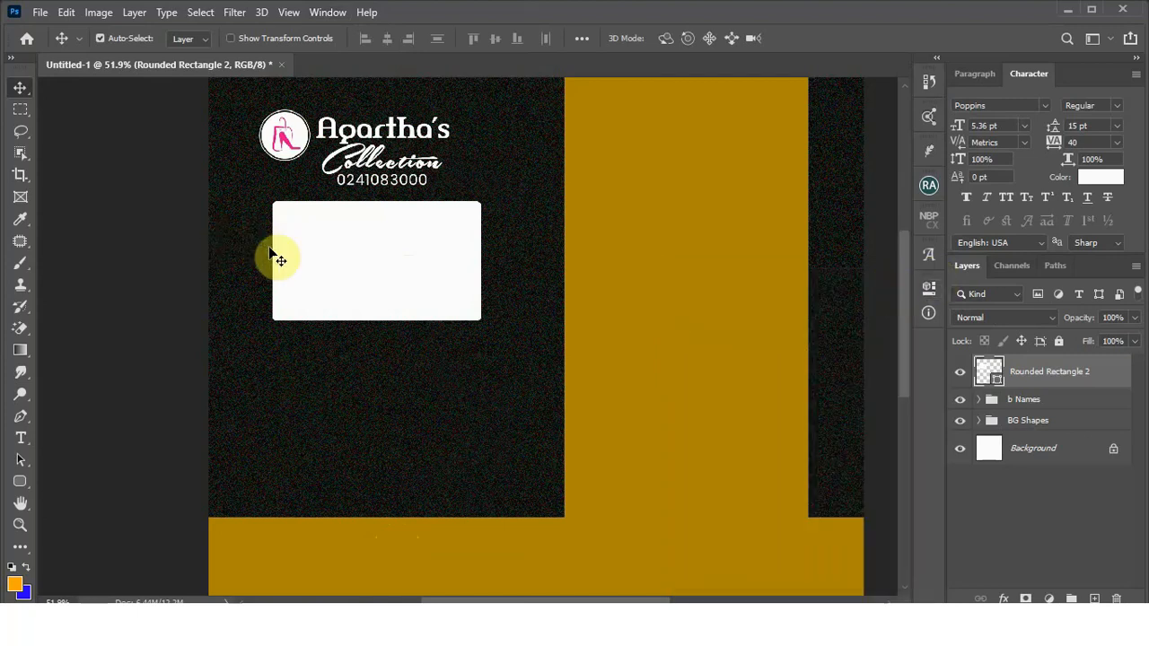
pyautogui.click(1135, 342)
pyautogui.moveTo(1134, 366); pyautogui.dragTo(1000, 367)
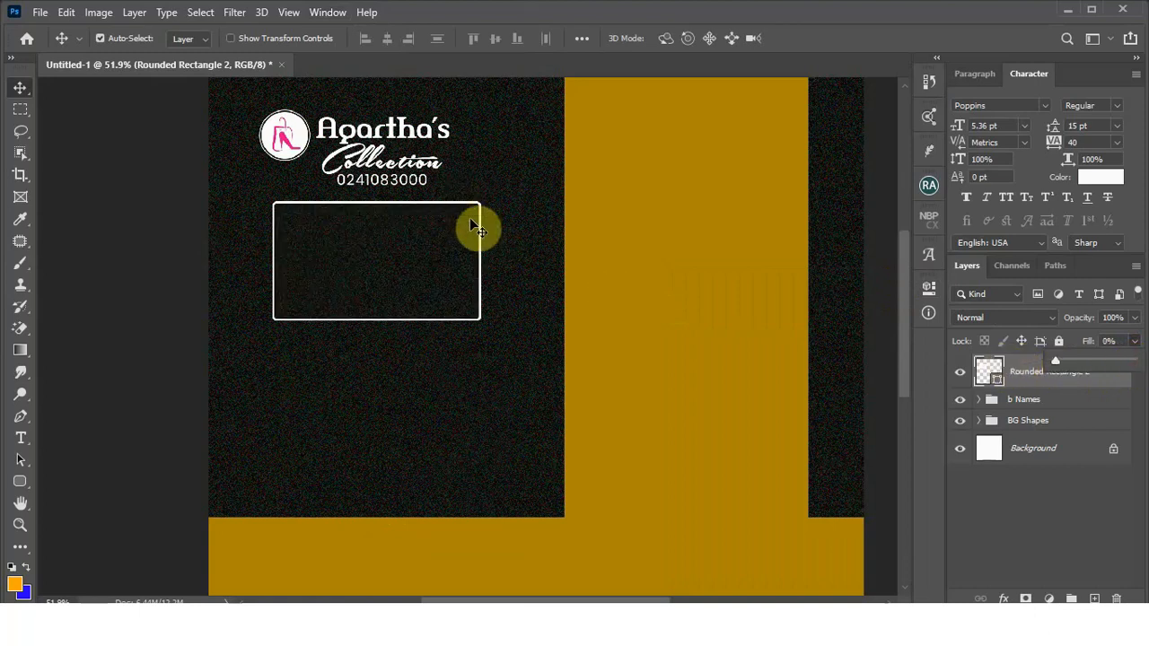
# Step: Link the outlined rectangle's corner radii and set all four to 0 px
pyautogui.click(929, 290)
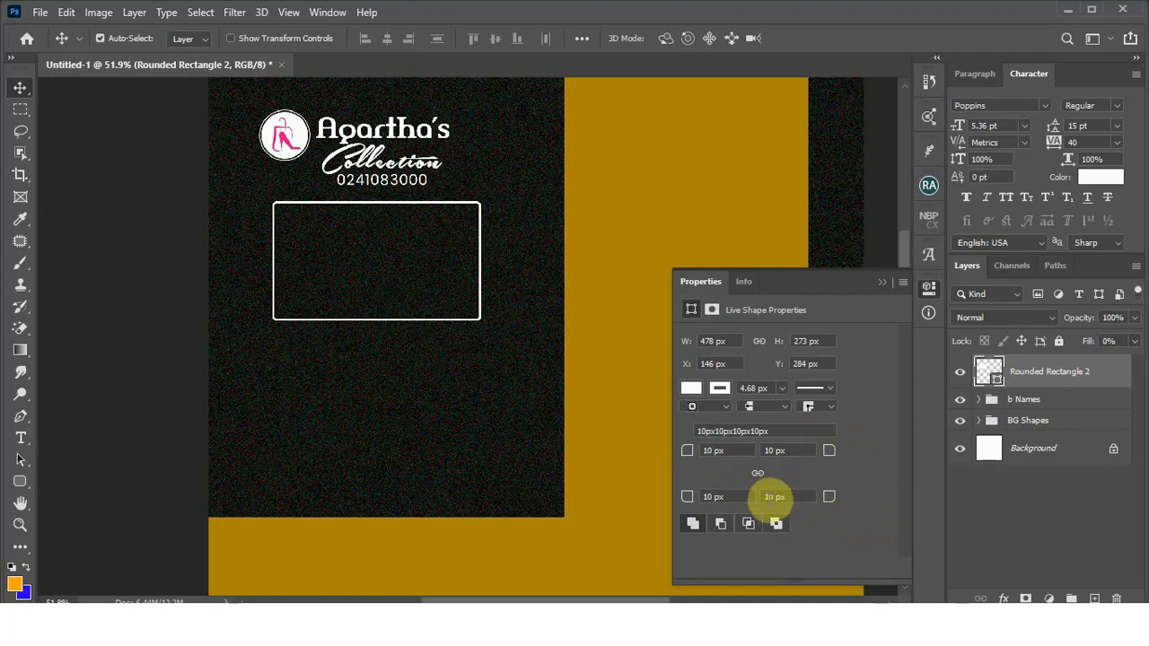
pyautogui.click(758, 475)
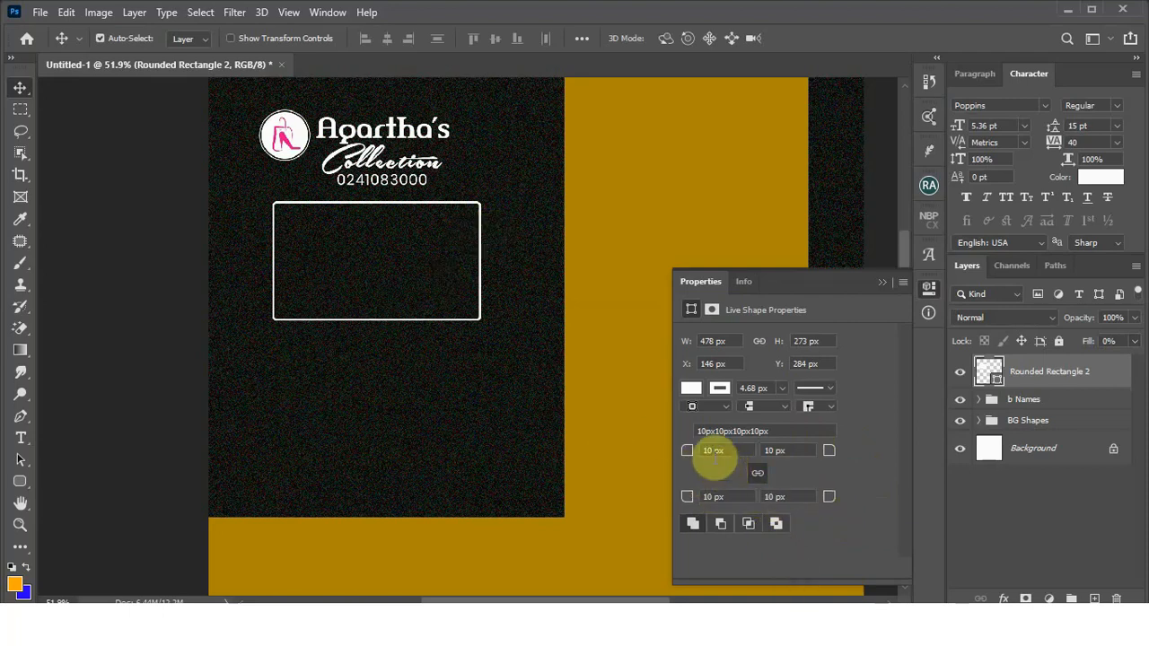
pyautogui.click(707, 451)
pyautogui.moveTo(690, 452); pyautogui.dragTo(672, 458)
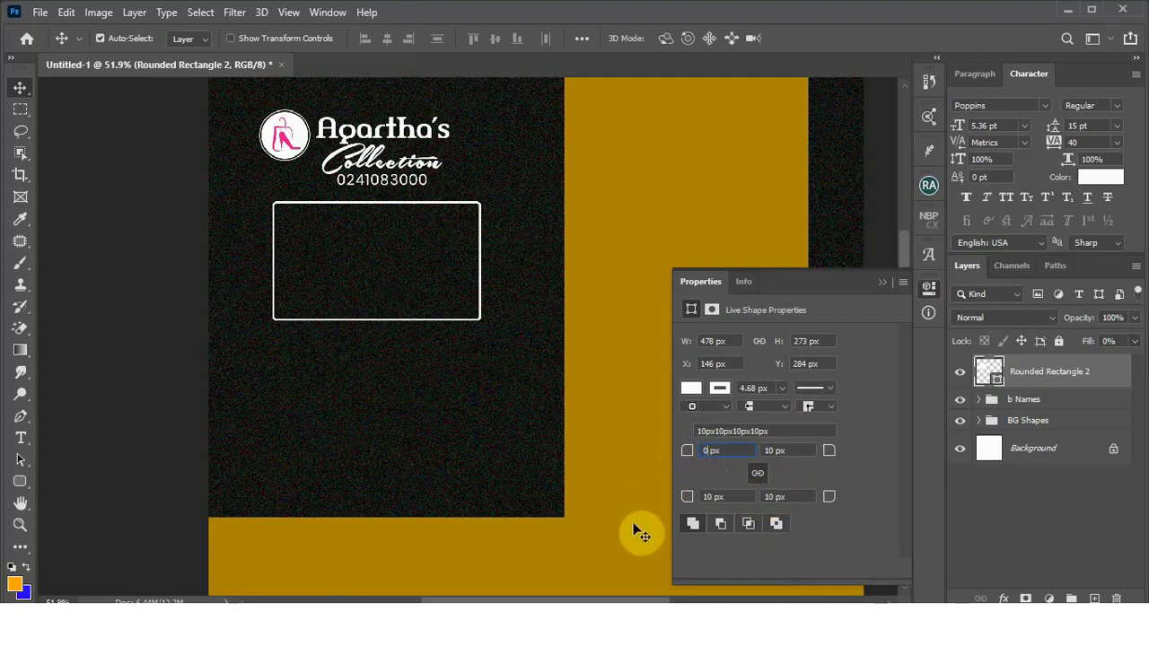
pyautogui.press('Return')
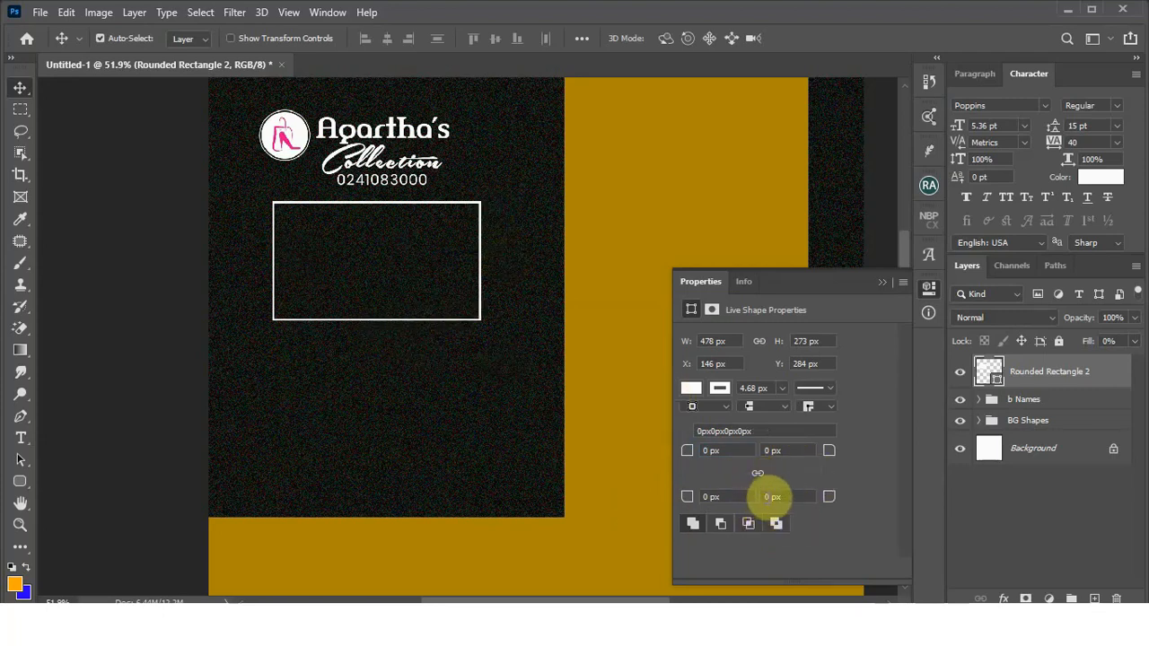
# Step: Round only the outline's lower-right corner with a 40 px radius and collapse the shape properties
pyautogui.click(772, 497)
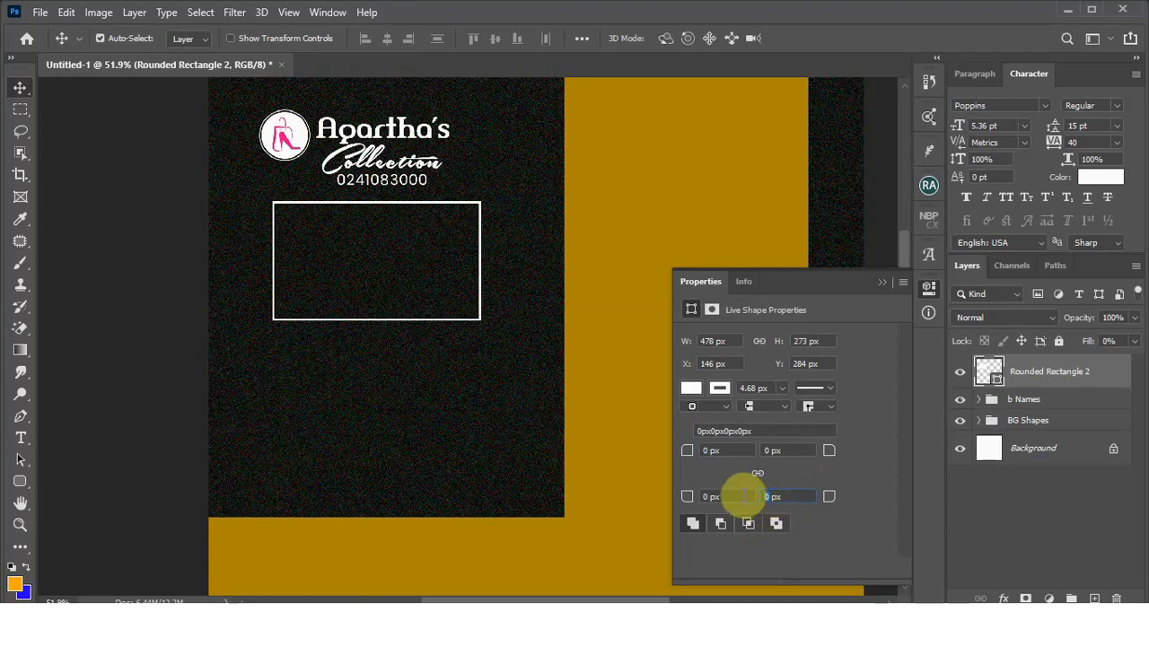
pyautogui.write('40')
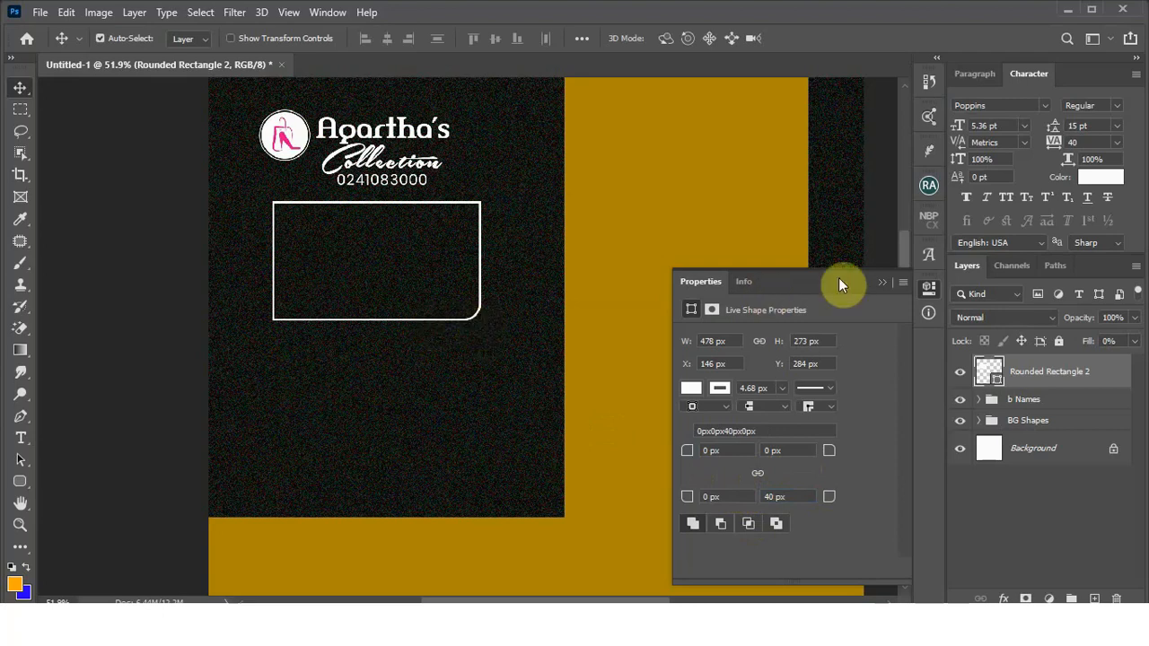
pyautogui.click(880, 283)
# Step: Move the outlined rectangle slightly down and shorten it from its lower edge to about 89% of its height
pyautogui.moveTo(465, 324); pyautogui.dragTo(454, 335)
pyautogui.hotkey('ctrl', 't')
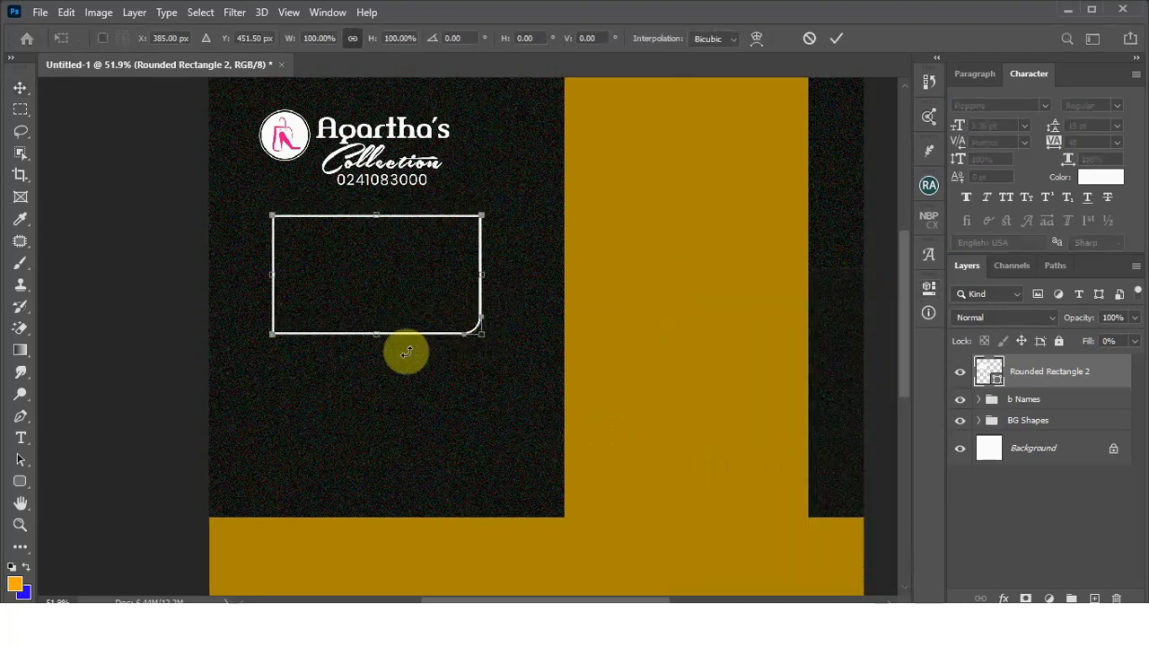
pyautogui.moveTo(372, 333)
pyautogui.mouseDown()
pyautogui.moveTo(372, 311)
pyautogui.moveTo(371, 320)
pyautogui.mouseUp()
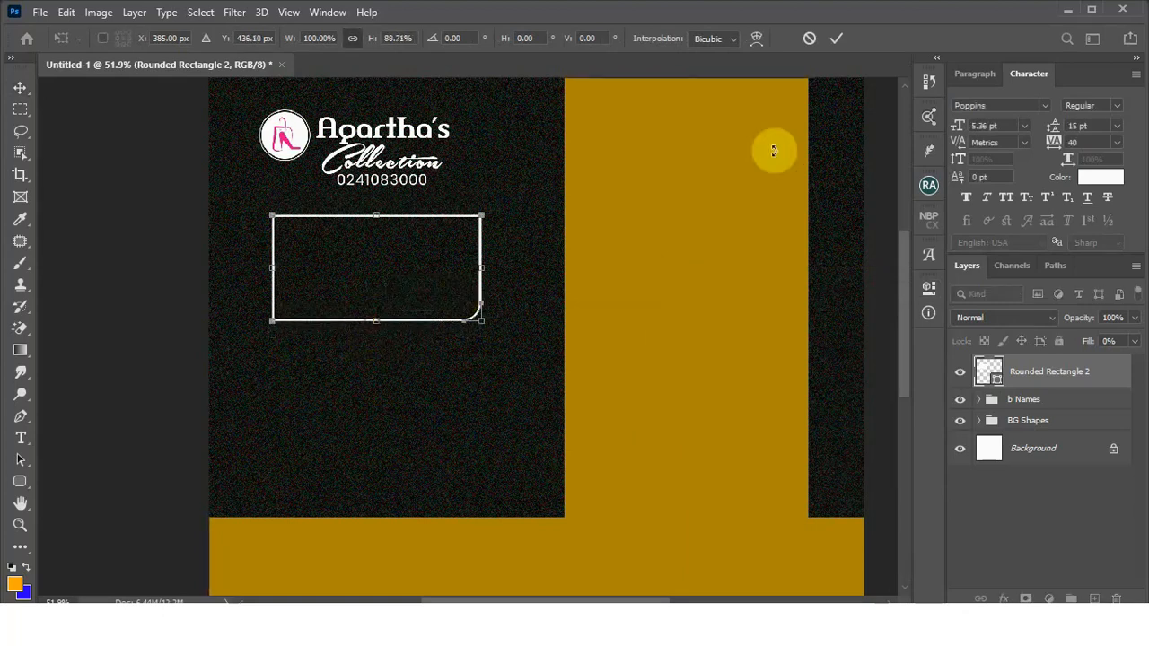
pyautogui.click(834, 39)
# Step: Reselect the outlined rectangle, shift it a little further down and duplicate it directly over itself
pyautogui.click(447, 367)
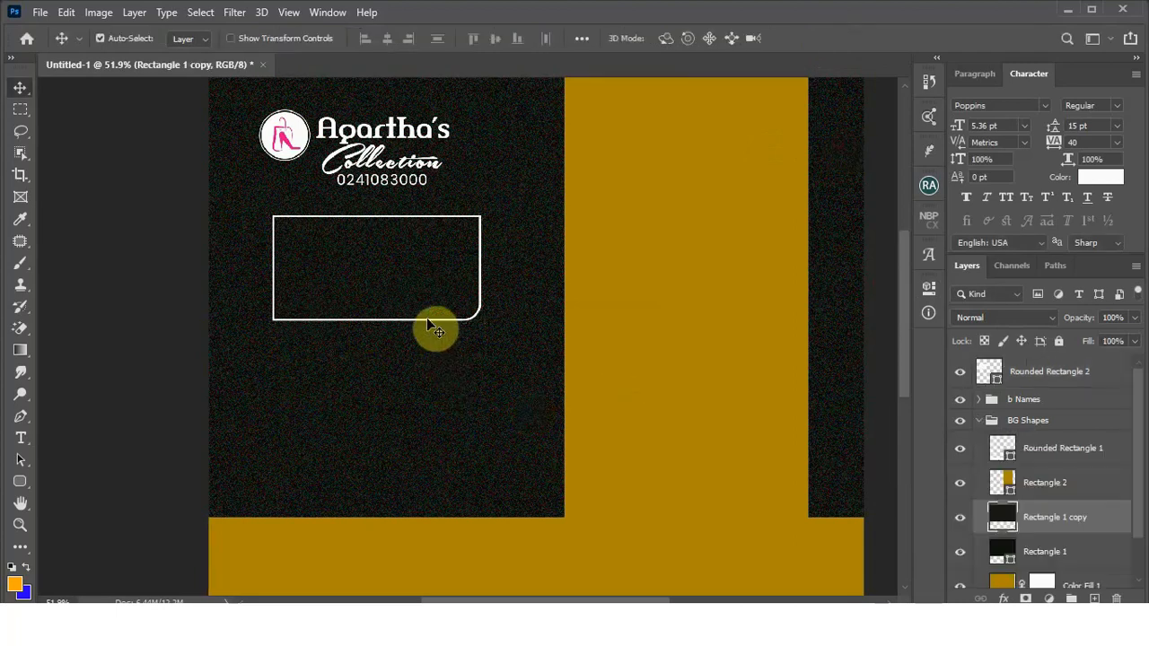
pyautogui.click(427, 318)
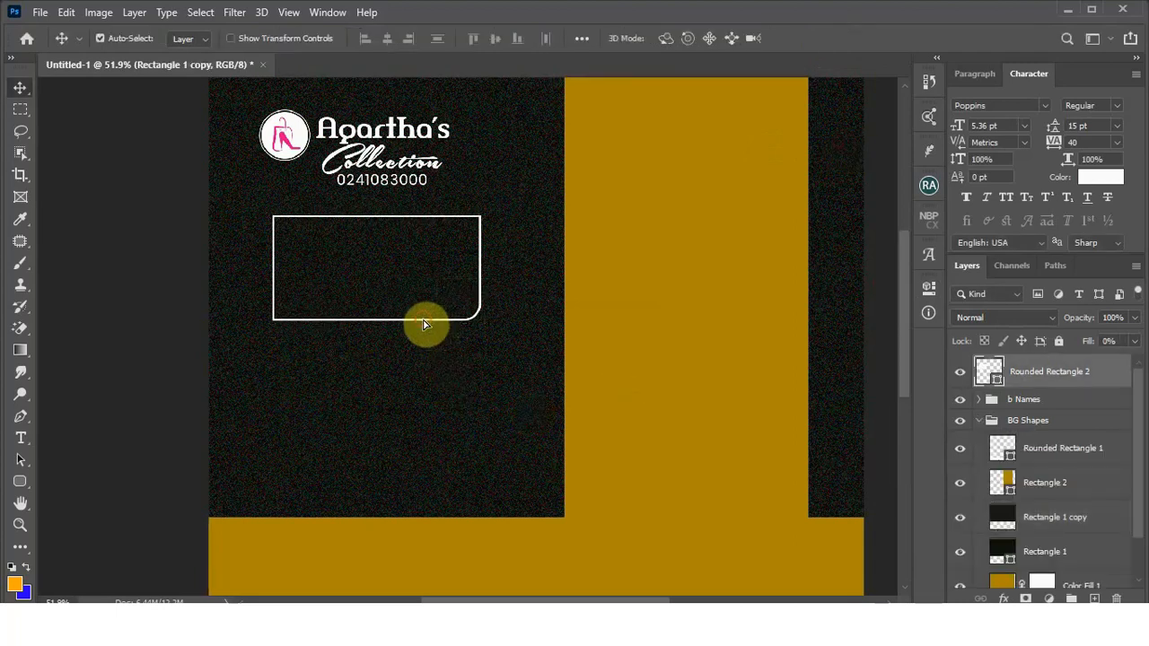
pyautogui.moveTo(427, 325); pyautogui.dragTo(441, 284)
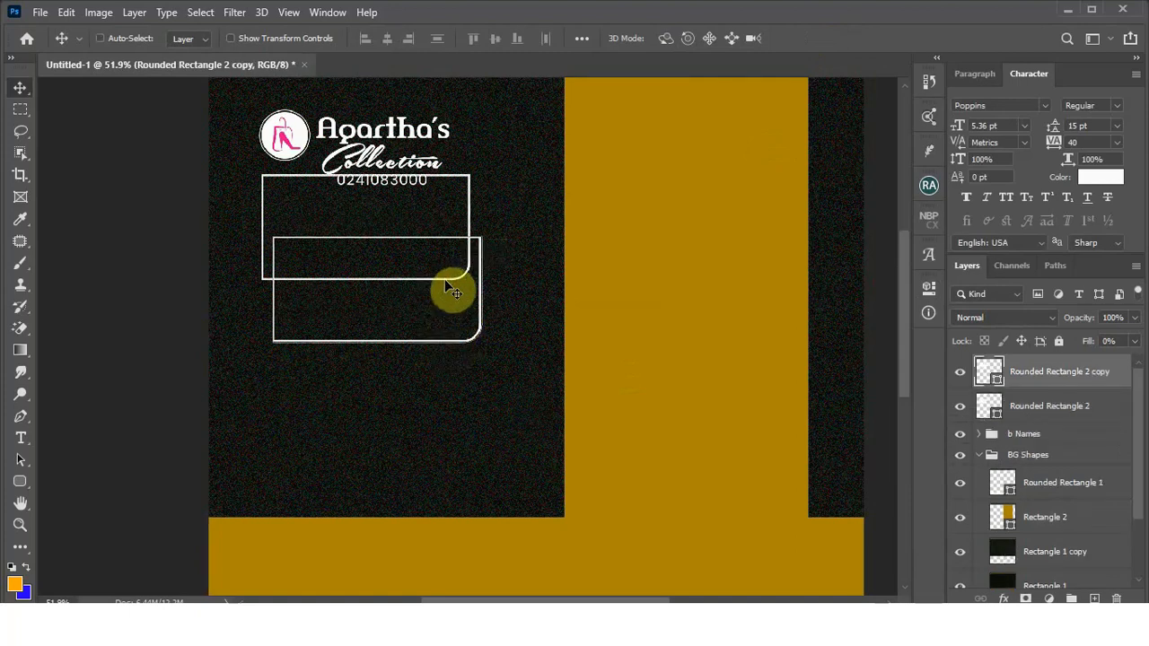
pyautogui.hotkey('ctrl', 'z')
pyautogui.press('Right')
pyautogui.press('Down')
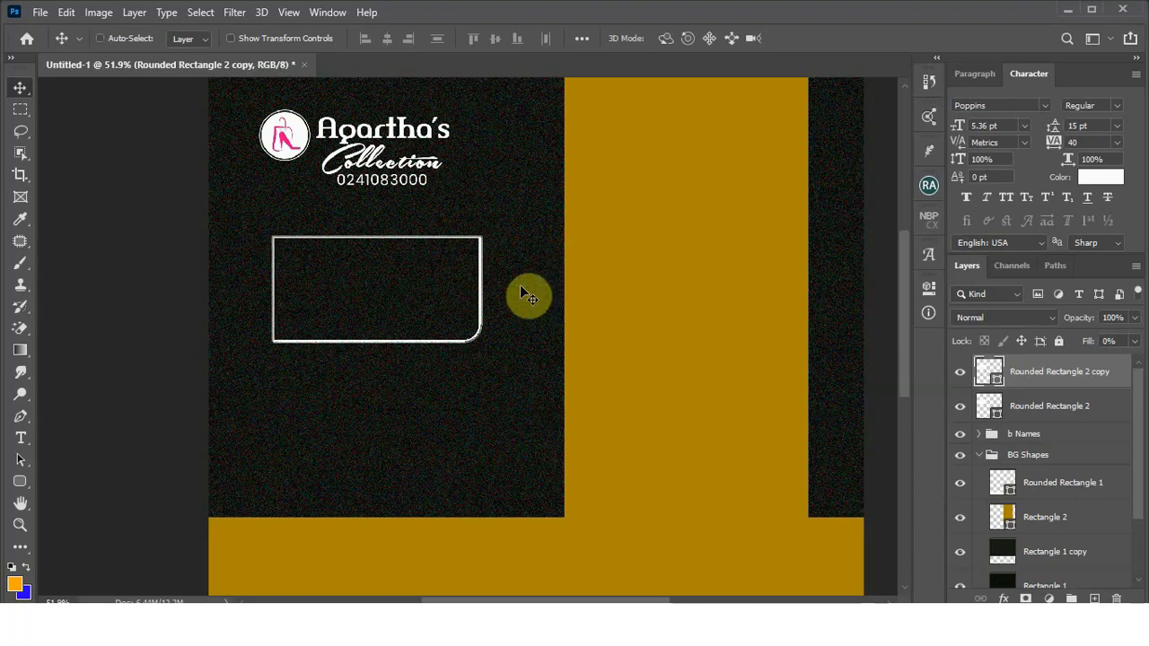
# Step: Scale the duplicate to about 76% width and 26% height, forming a narrow bar inside the outline's upper part
pyautogui.hotkey('ctrl', 't')
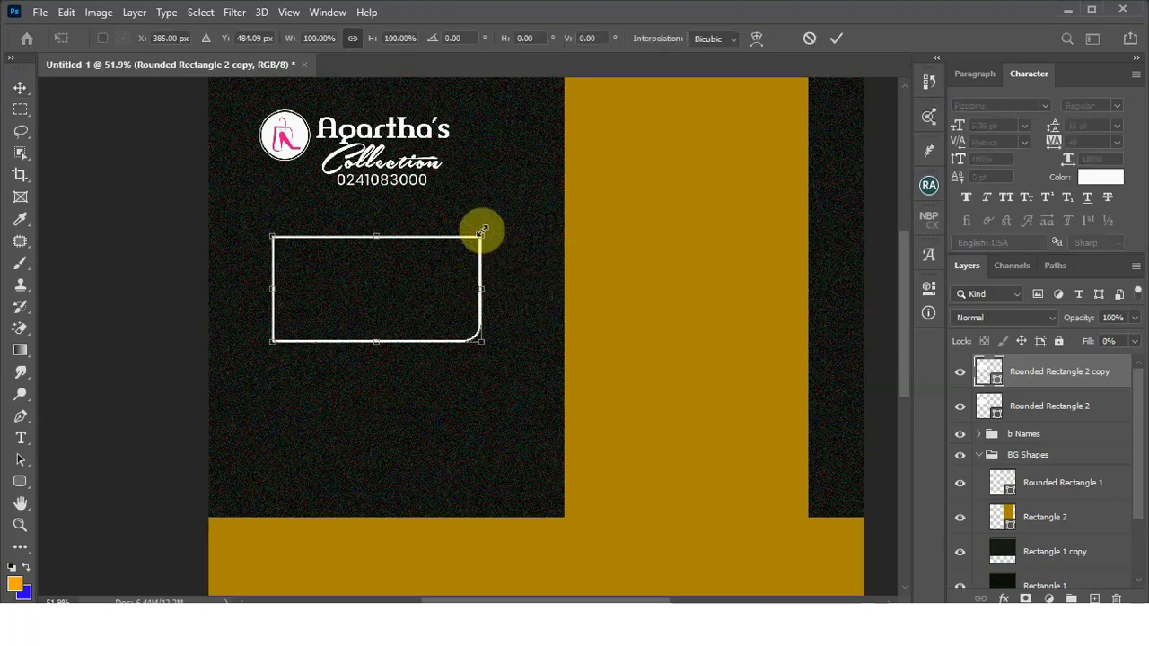
pyautogui.moveTo(482, 232); pyautogui.dragTo(426, 276)
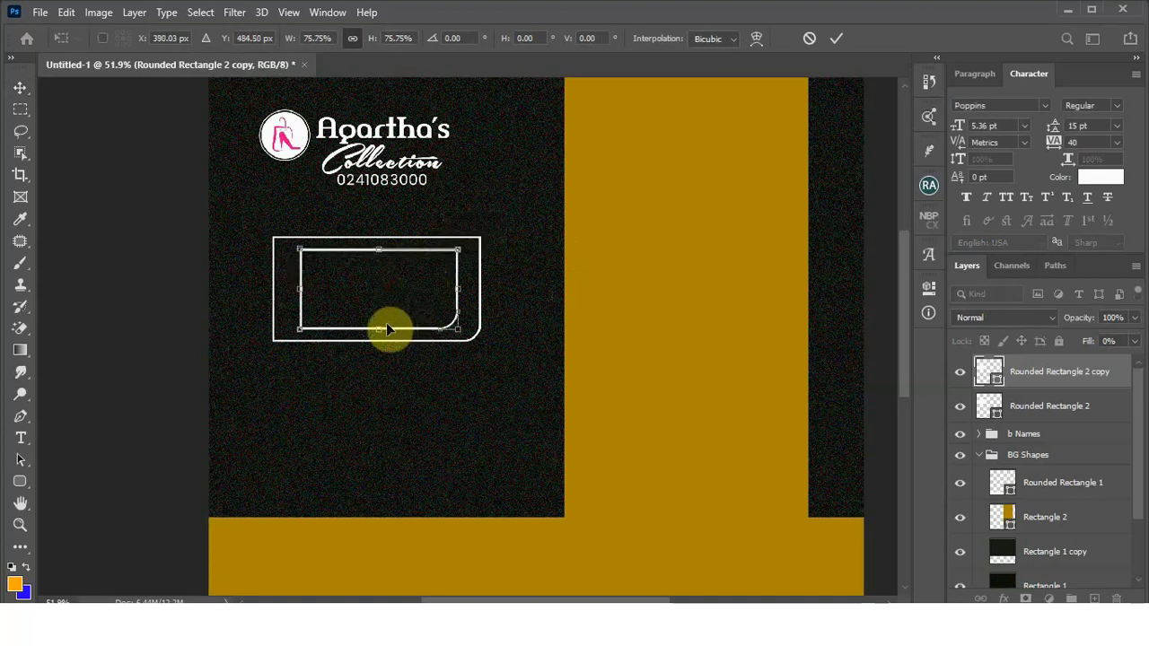
pyautogui.moveTo(378, 330); pyautogui.dragTo(406, 276)
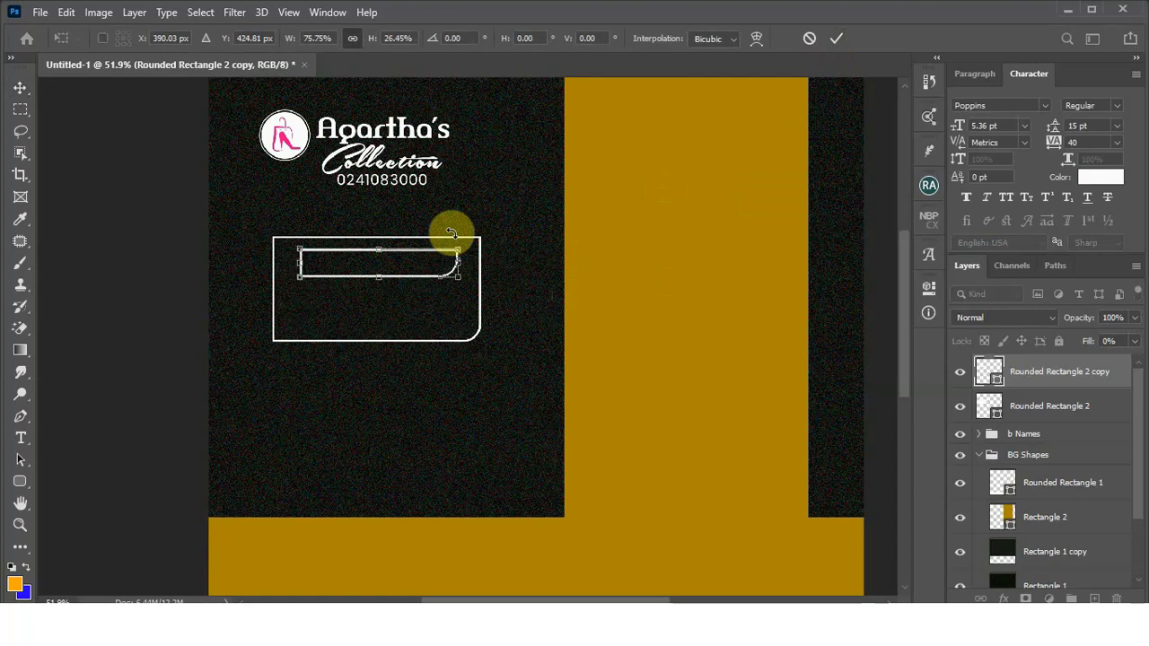
pyautogui.click(837, 39)
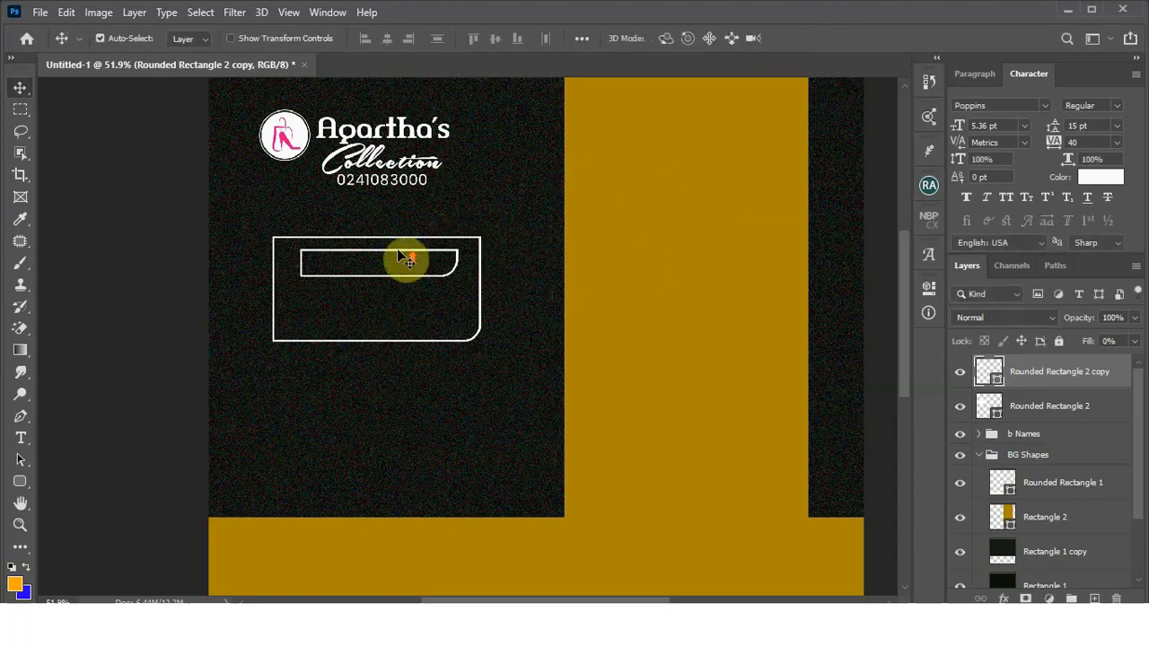
# Step: Raise the inner bar's layer fill to 100% and remove its stroke
pyautogui.scroll(5, 403, 249)
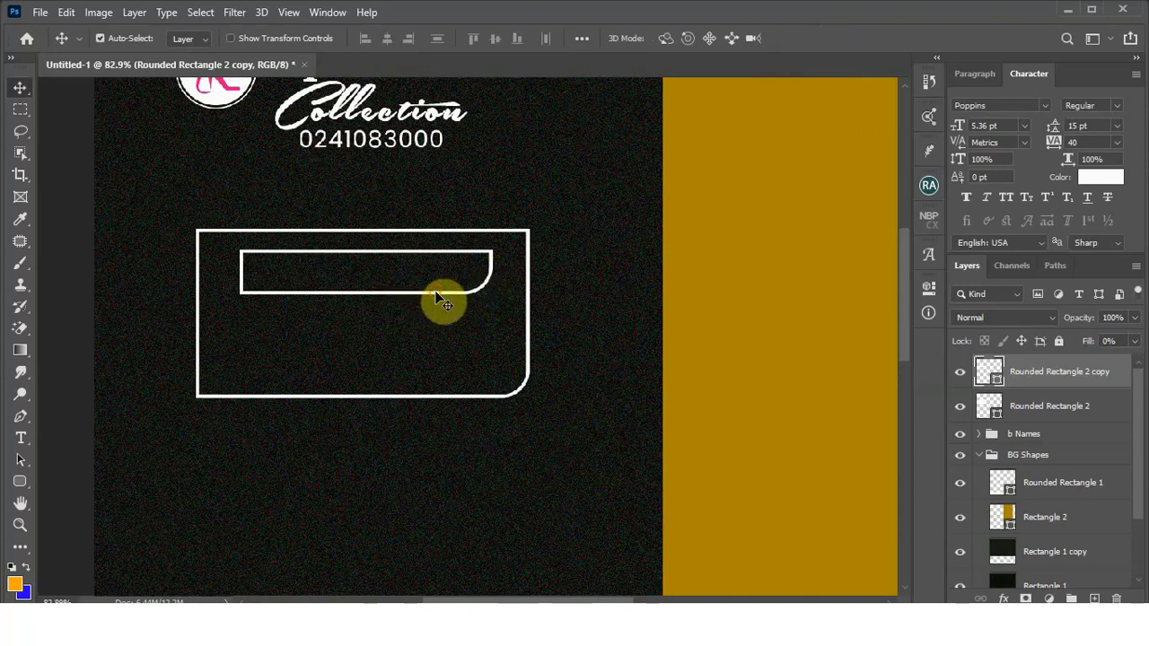
pyautogui.click(1134, 341)
pyautogui.moveTo(1061, 365); pyautogui.dragTo(1135, 362)
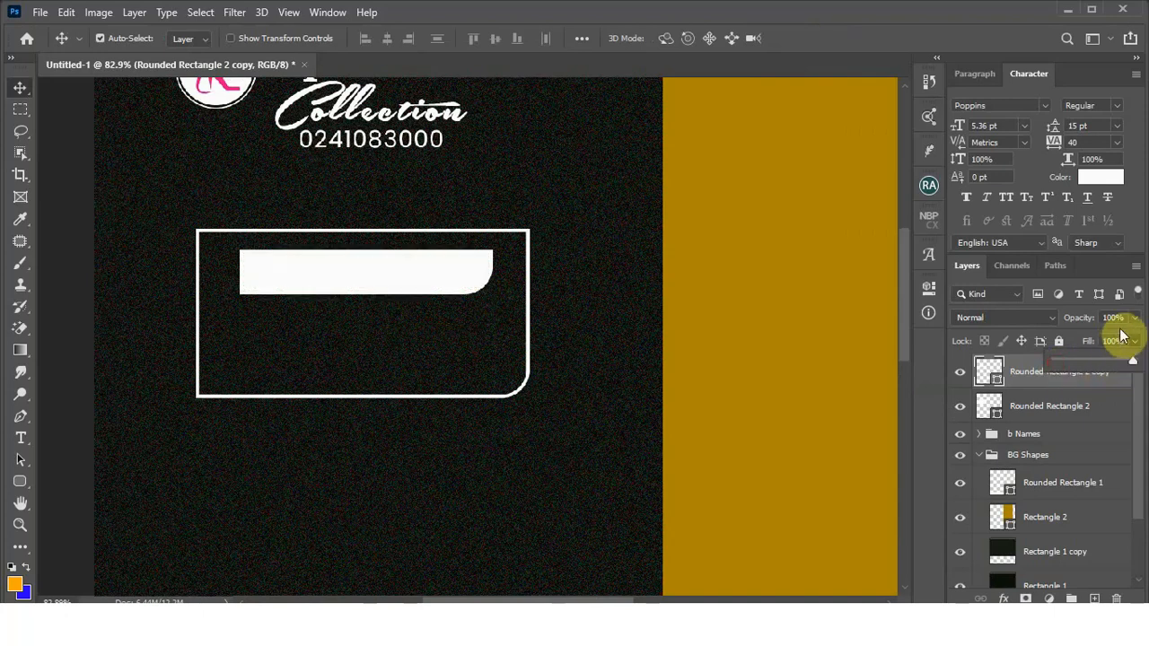
pyautogui.click(930, 288)
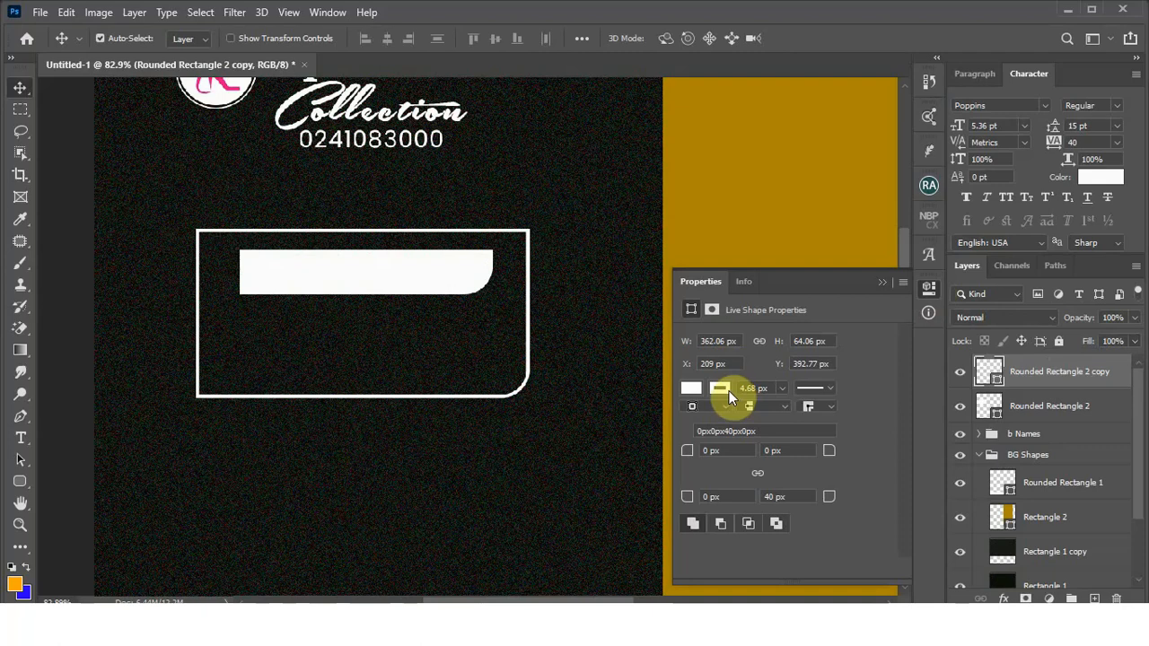
pyautogui.click(728, 390)
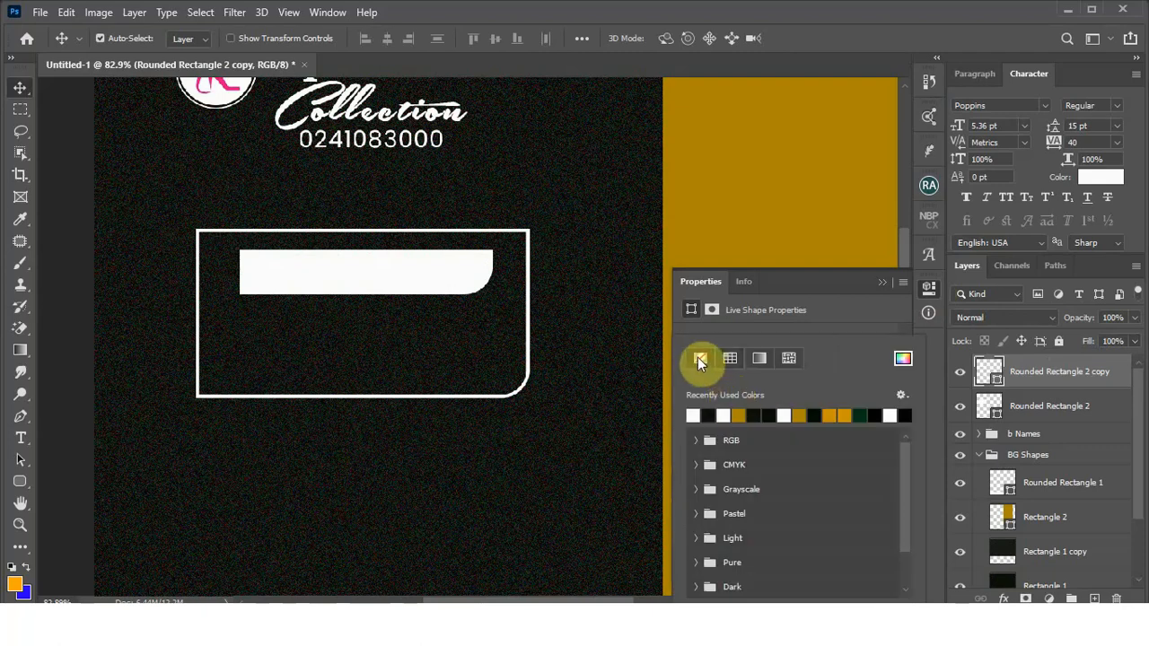
pyautogui.click(890, 285)
pyautogui.click(883, 282)
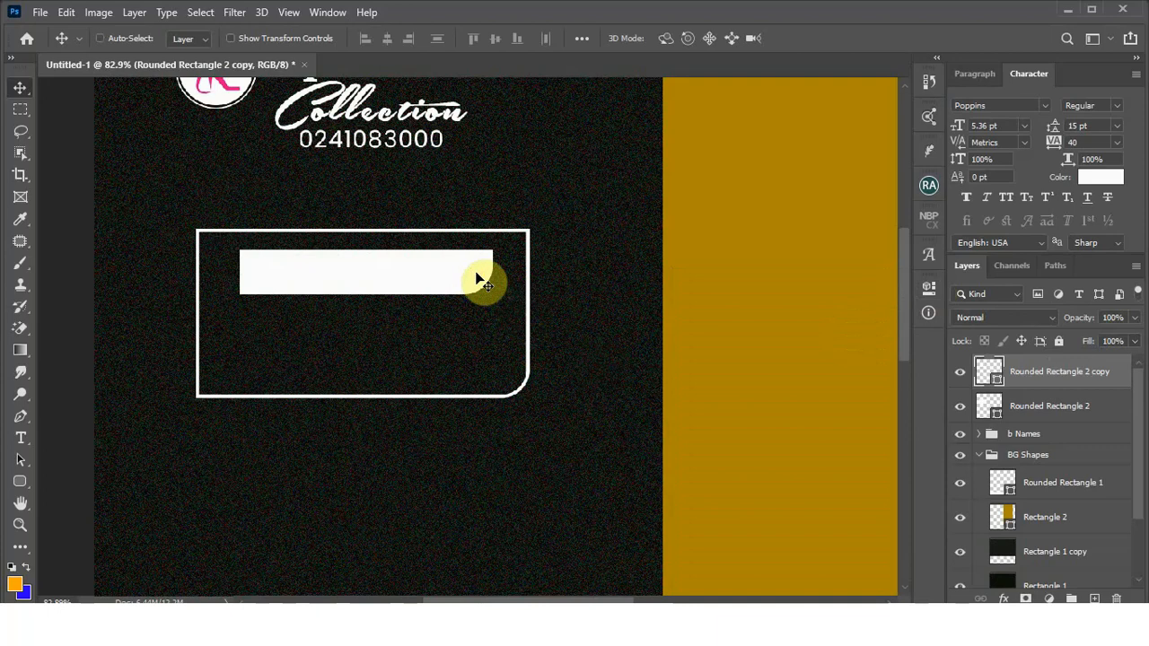
# Step: Flip the white inner bar vertically so its rounded corner sits at the upper right
pyautogui.hotkey('ctrl', 't')
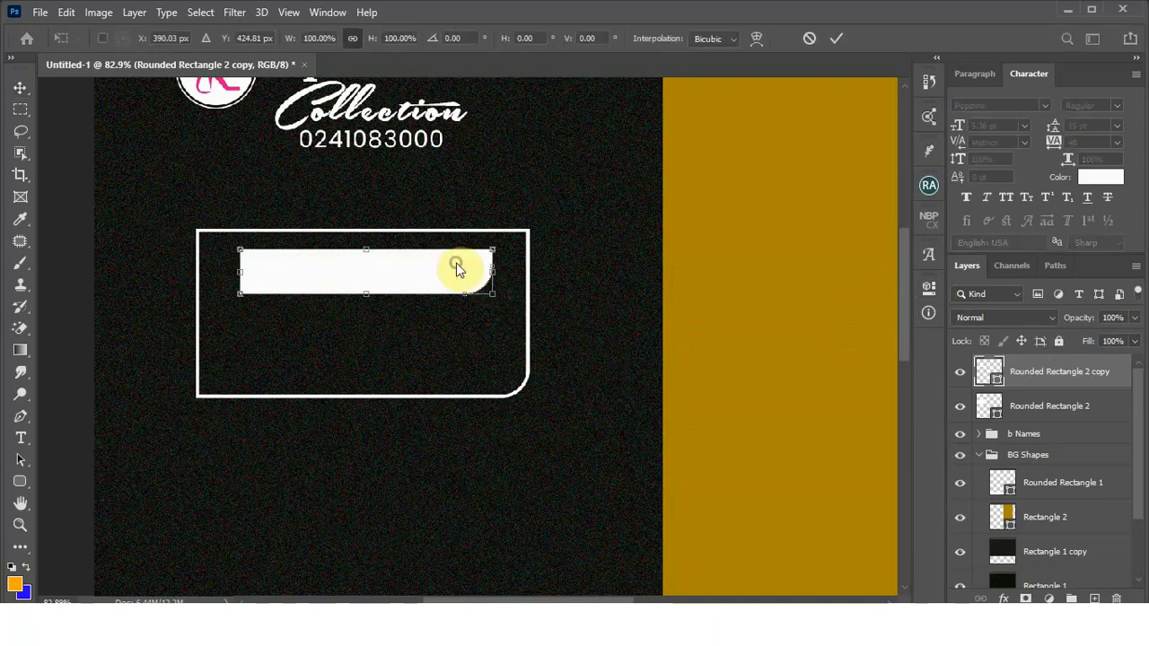
pyautogui.rightClick(457, 268)
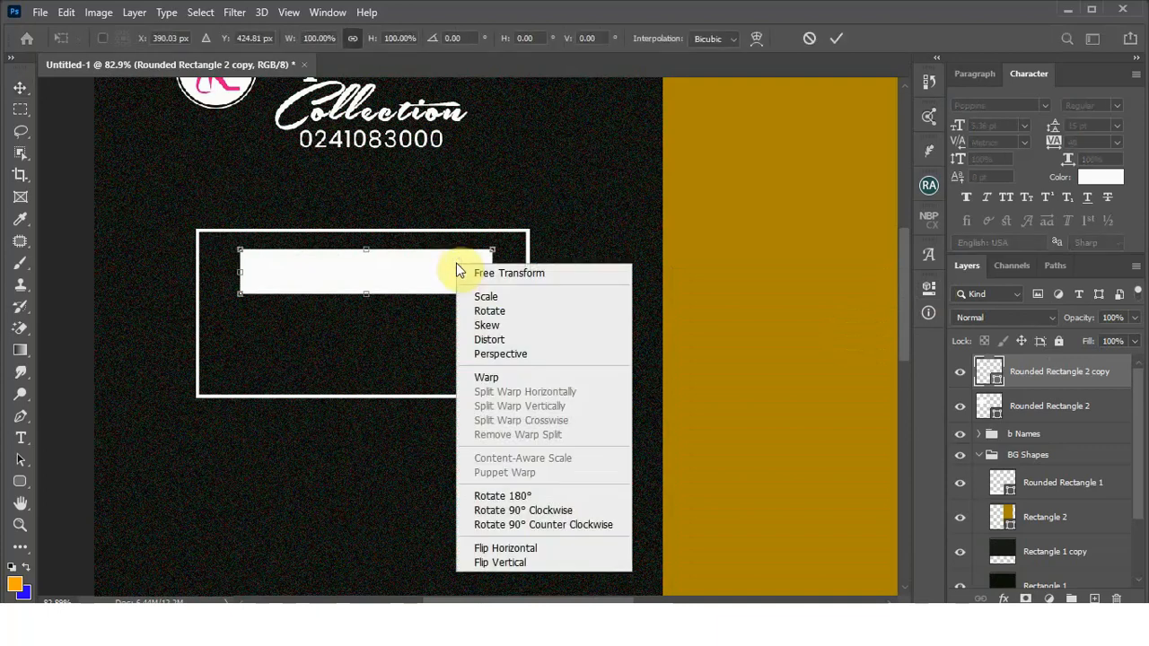
pyautogui.click(511, 562)
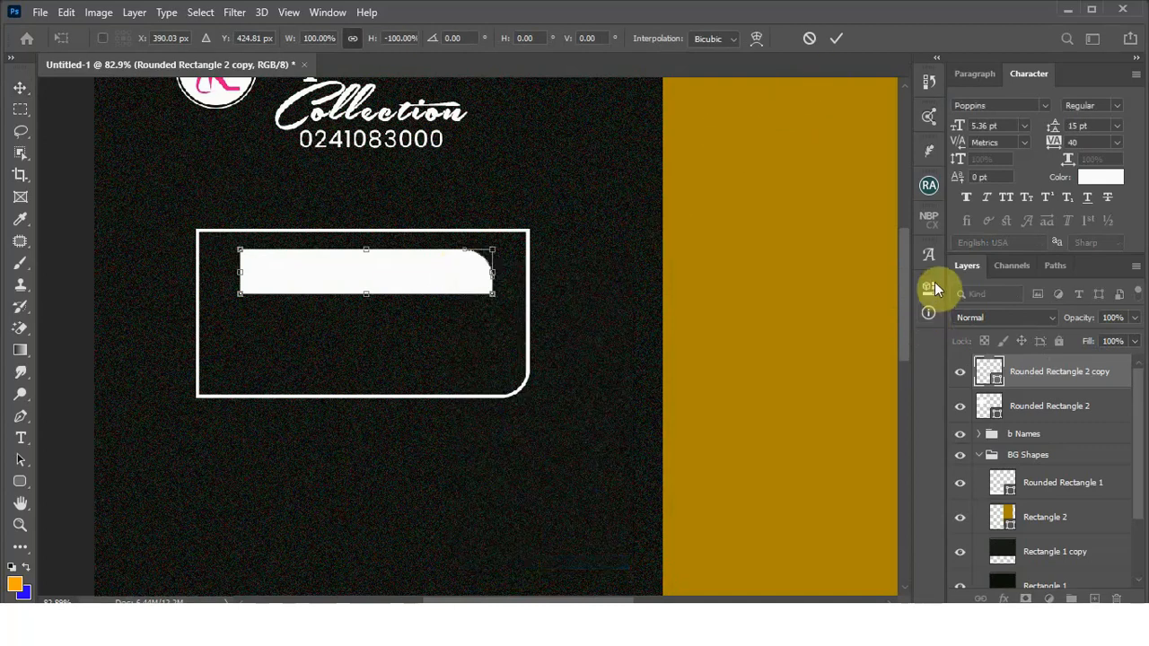
pyautogui.click(838, 39)
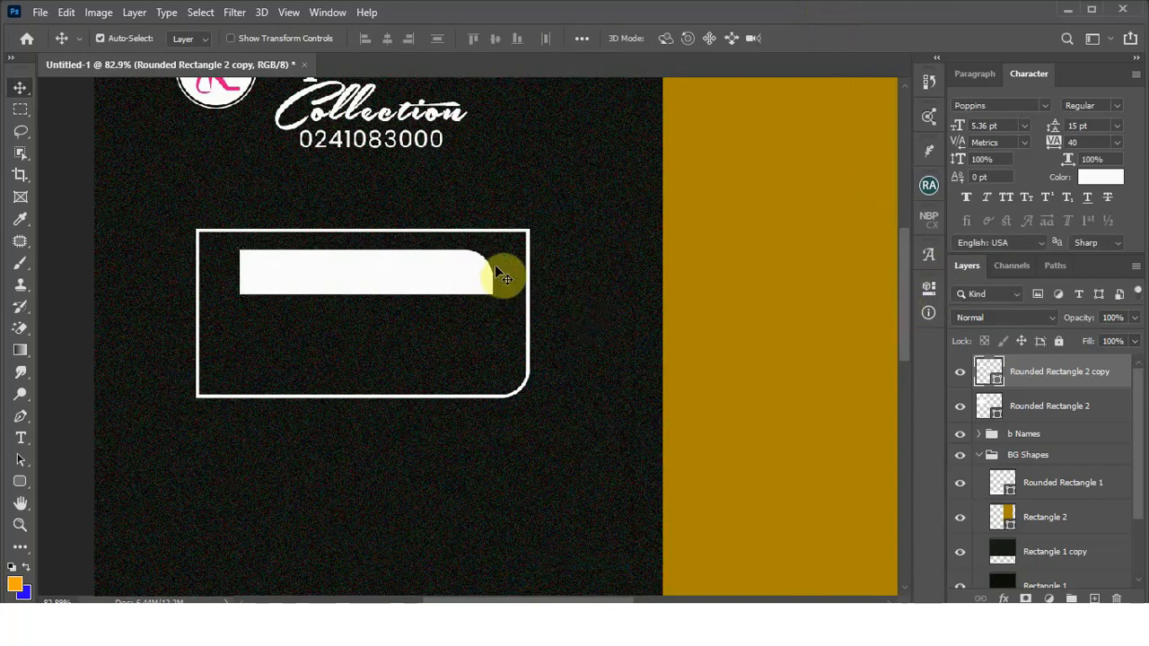
# Step: Set the inner bar's upper-right corner radius to 20 px and collapse the shape properties
pyautogui.click(932, 287)
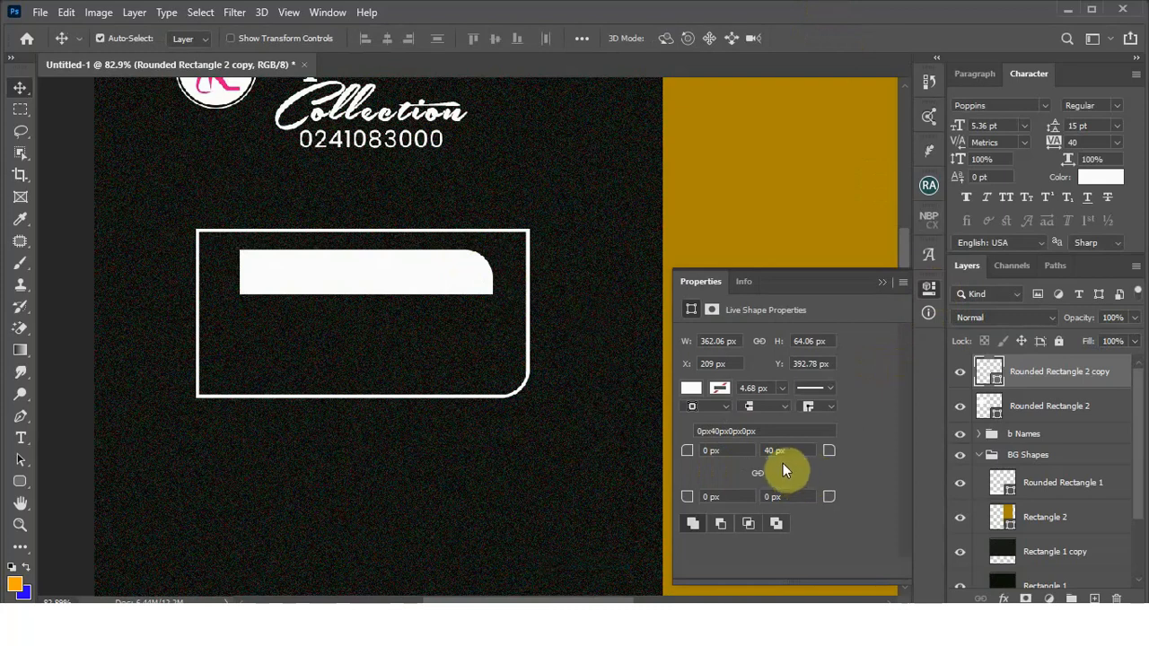
pyautogui.click(772, 497)
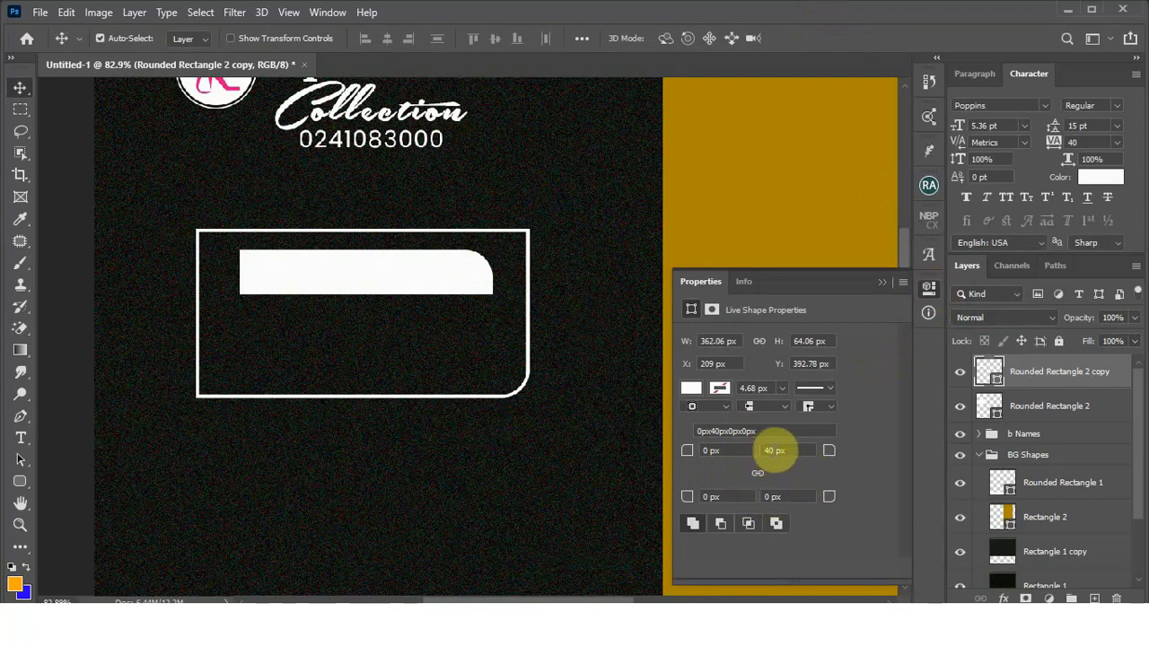
pyautogui.click(772, 451)
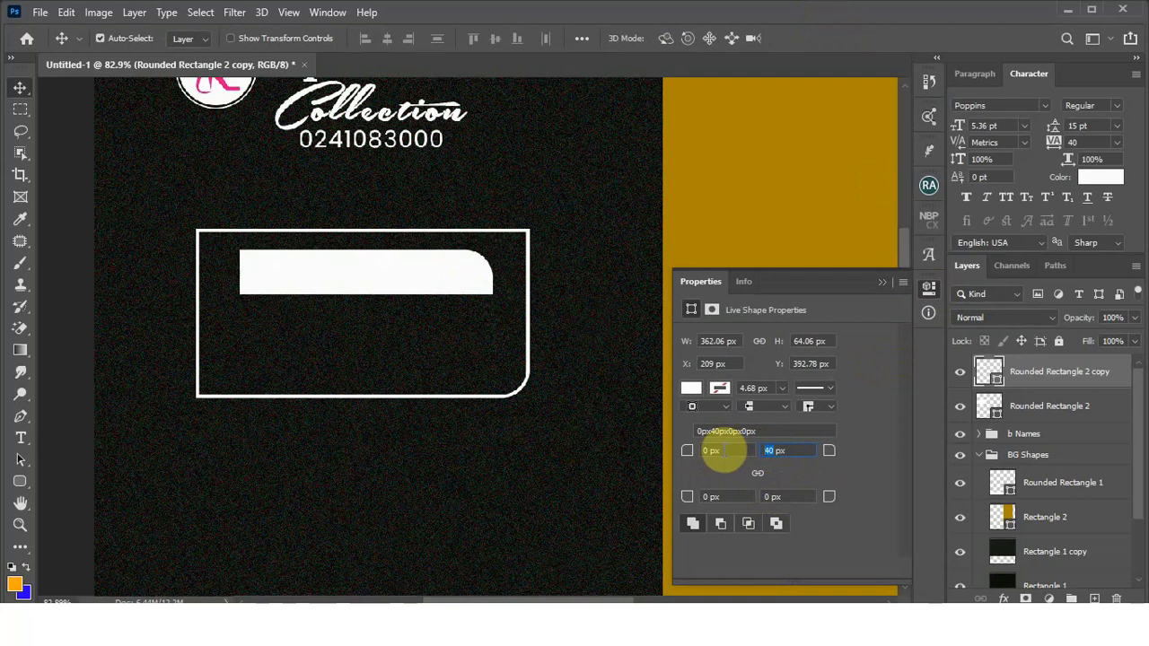
pyautogui.write('20')
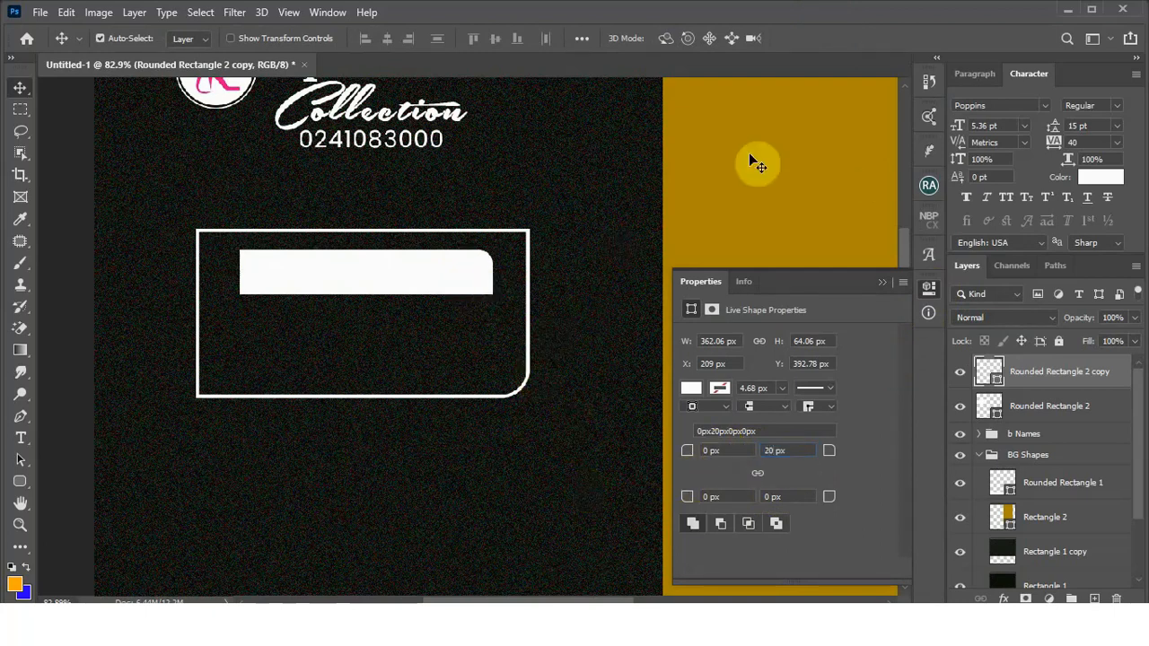
pyautogui.click(883, 282)
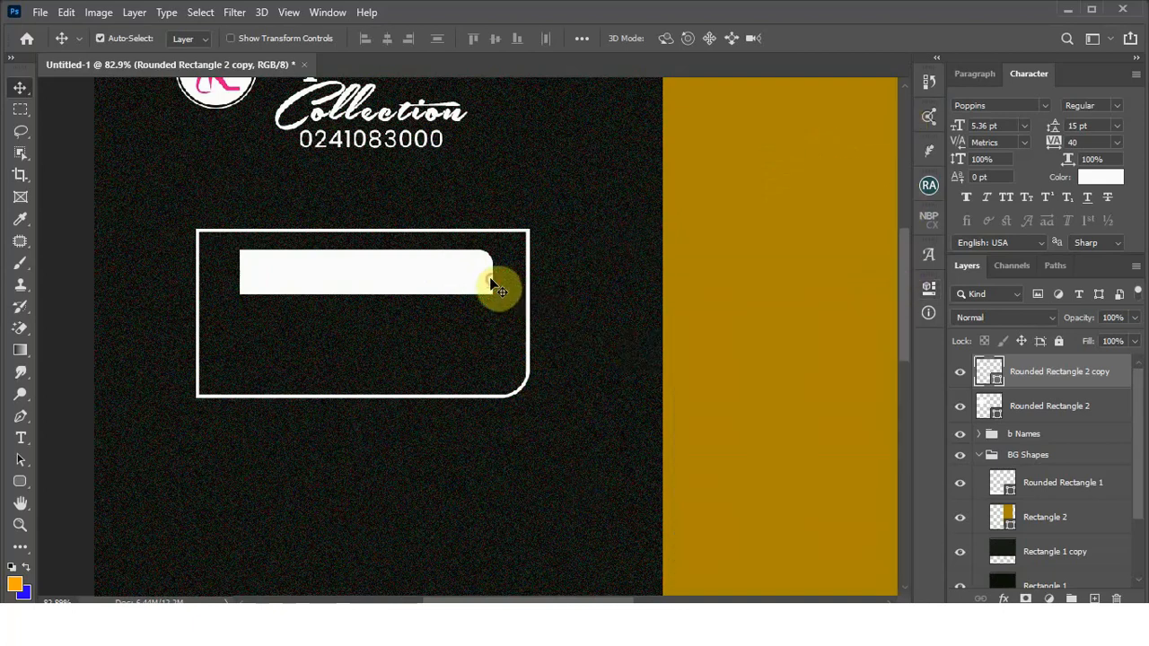
# Step: Scale the white inner bar proportionally to about 81.5% and reposition it horizontally centred, just below the outline's upper edge
pyautogui.hotkey('ctrl', 't')
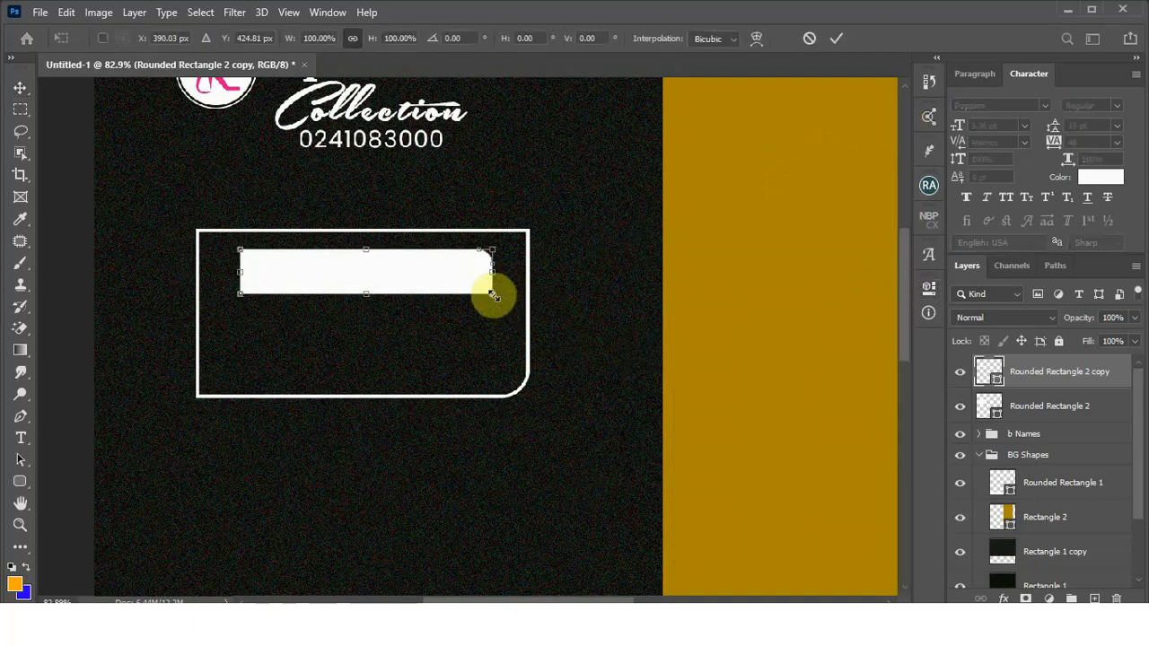
pyautogui.moveTo(476, 287); pyautogui.dragTo(446, 286)
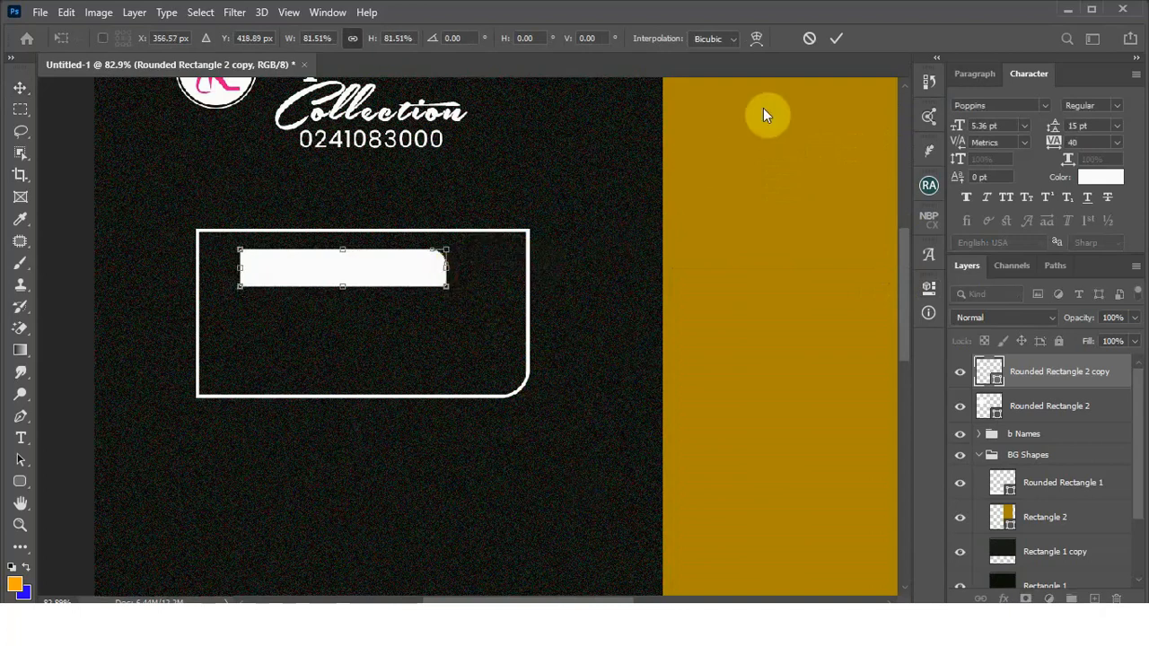
pyautogui.click(837, 39)
pyautogui.moveTo(431, 267); pyautogui.dragTo(442, 268)
pyautogui.press('Up')
pyautogui.press('Up')
pyautogui.press('Up')
pyautogui.press('Up')
pyautogui.press('Up')
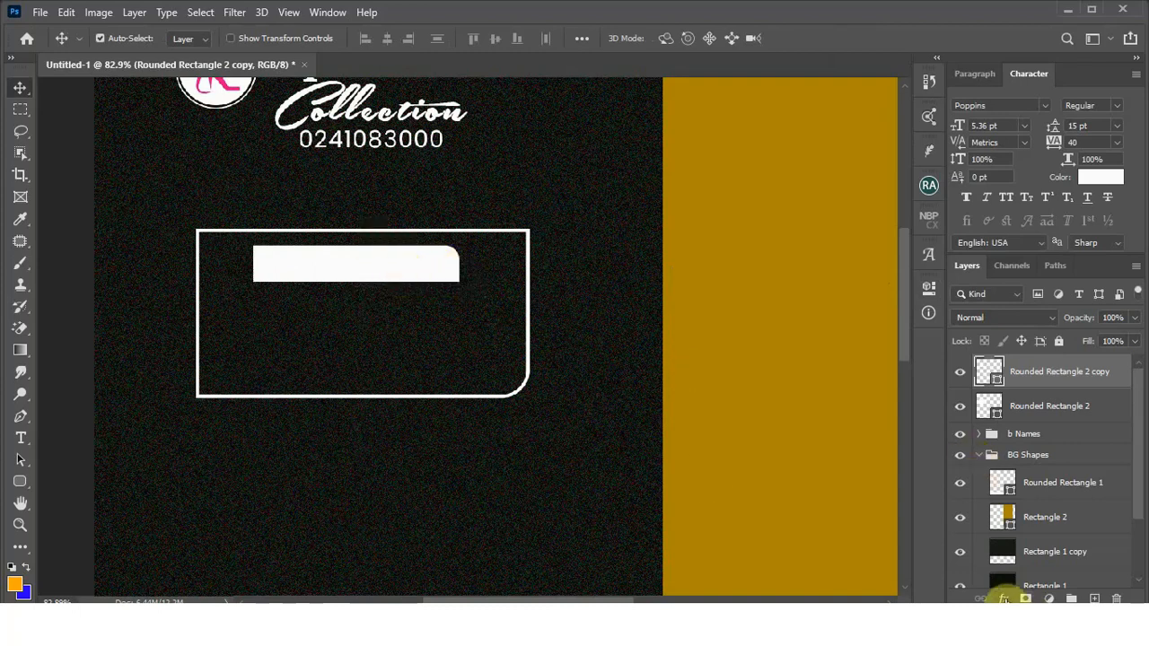
# Step: Add a reversed linear orange-to-yellow Gradient Overlay to the inner bar, at a 179° angle and 150% scale
pyautogui.click(1005, 597)
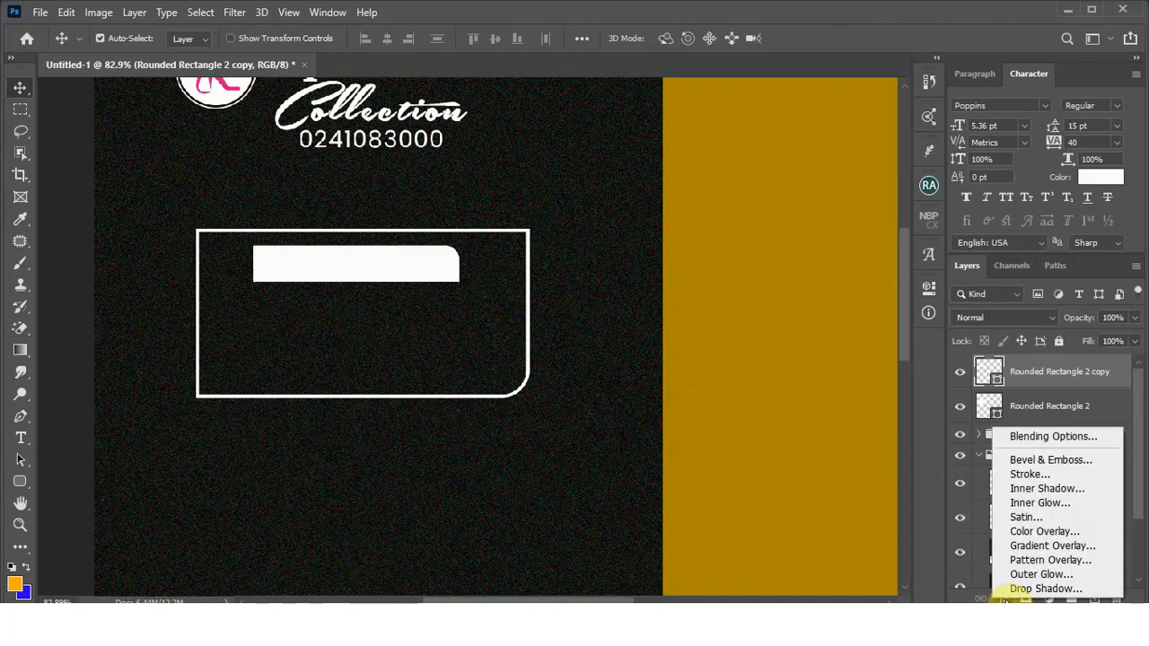
pyautogui.click(1037, 547)
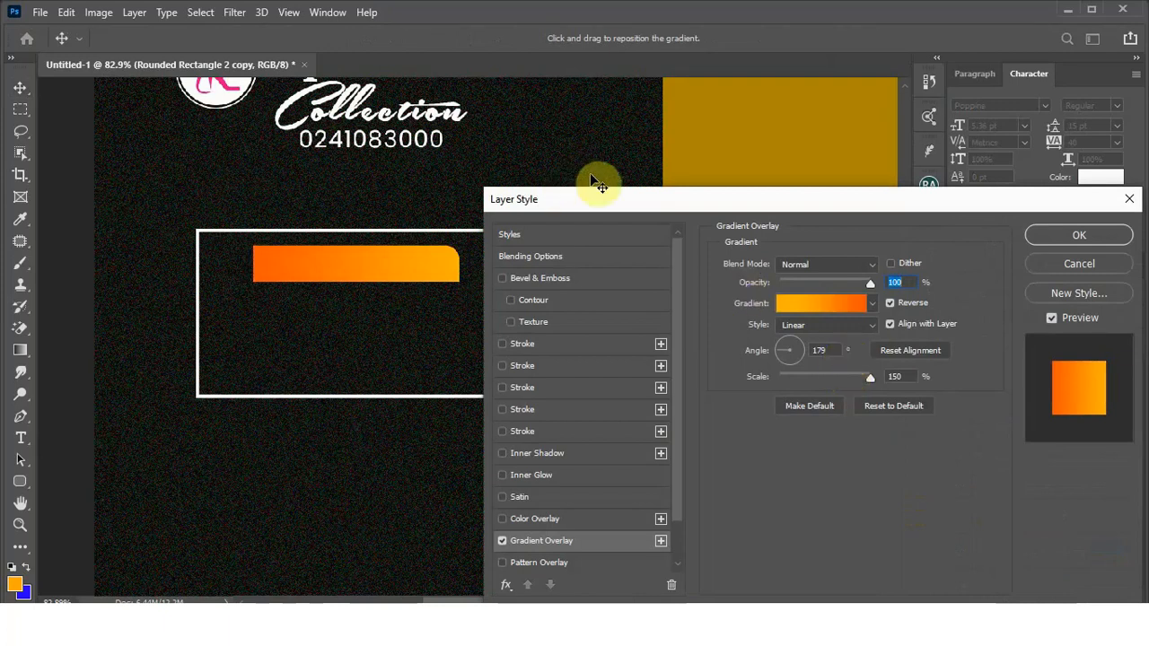
pyautogui.moveTo(634, 198); pyautogui.dragTo(666, 191)
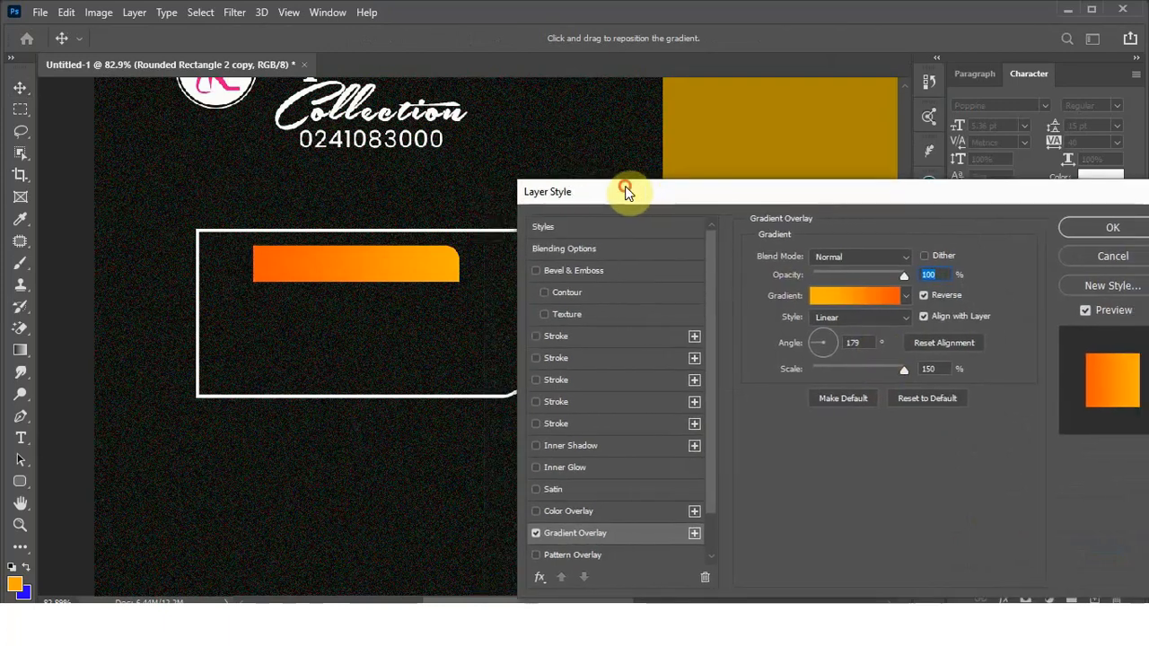
# Step: Inspect the colours of the gradient's orange and yellow stops, keep them and apply the overlay to the bar
pyautogui.click(845, 296)
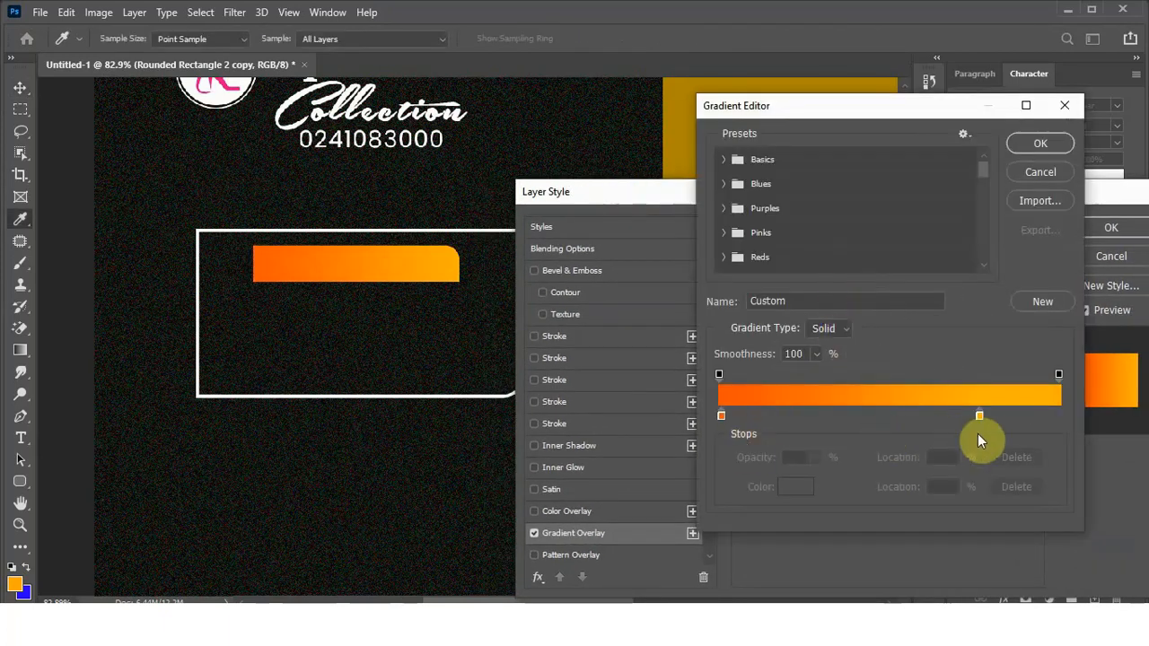
pyautogui.click(722, 416)
pyautogui.click(787, 485)
pyautogui.click(1026, 323)
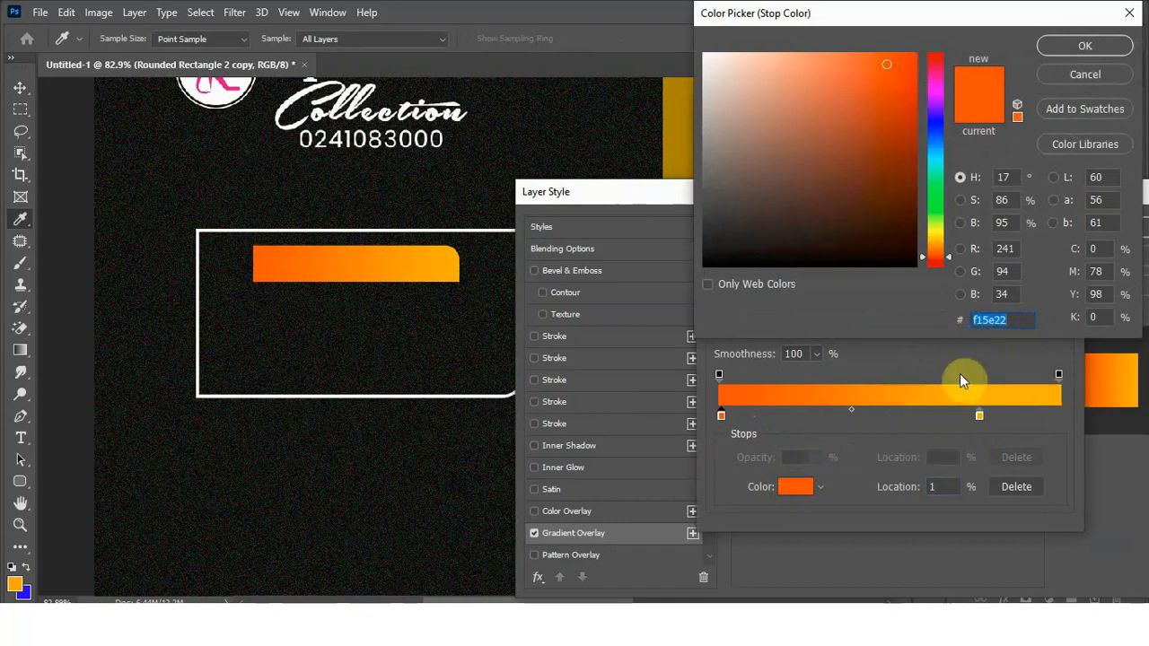
pyautogui.click(1083, 48)
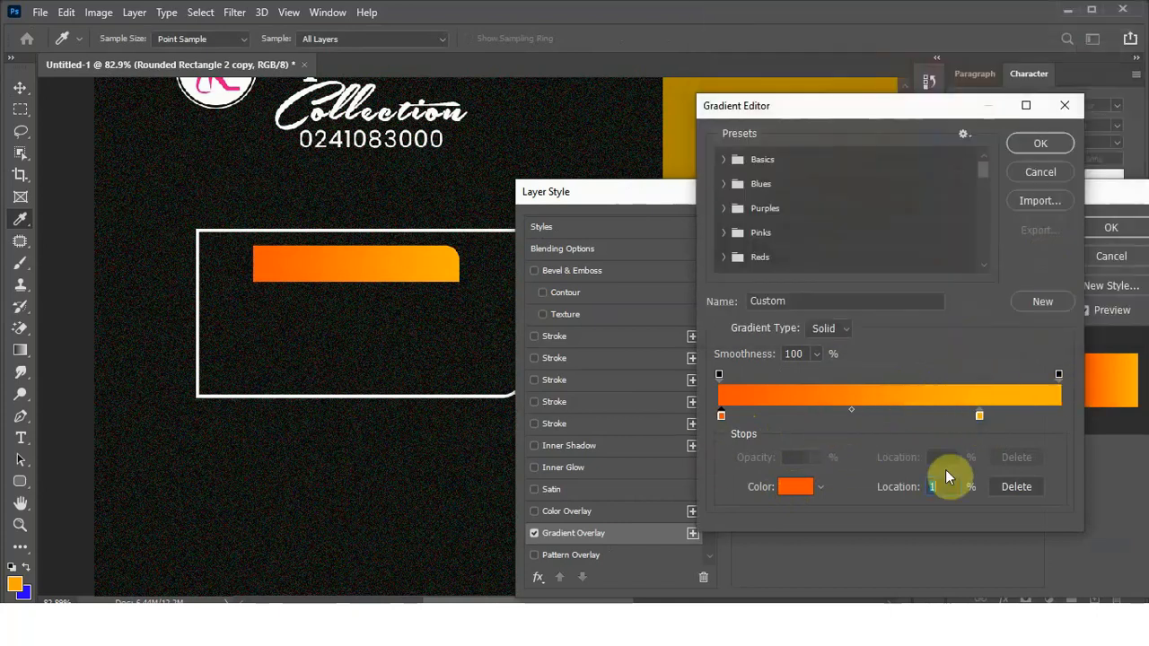
pyautogui.click(1041, 145)
pyautogui.click(846, 291)
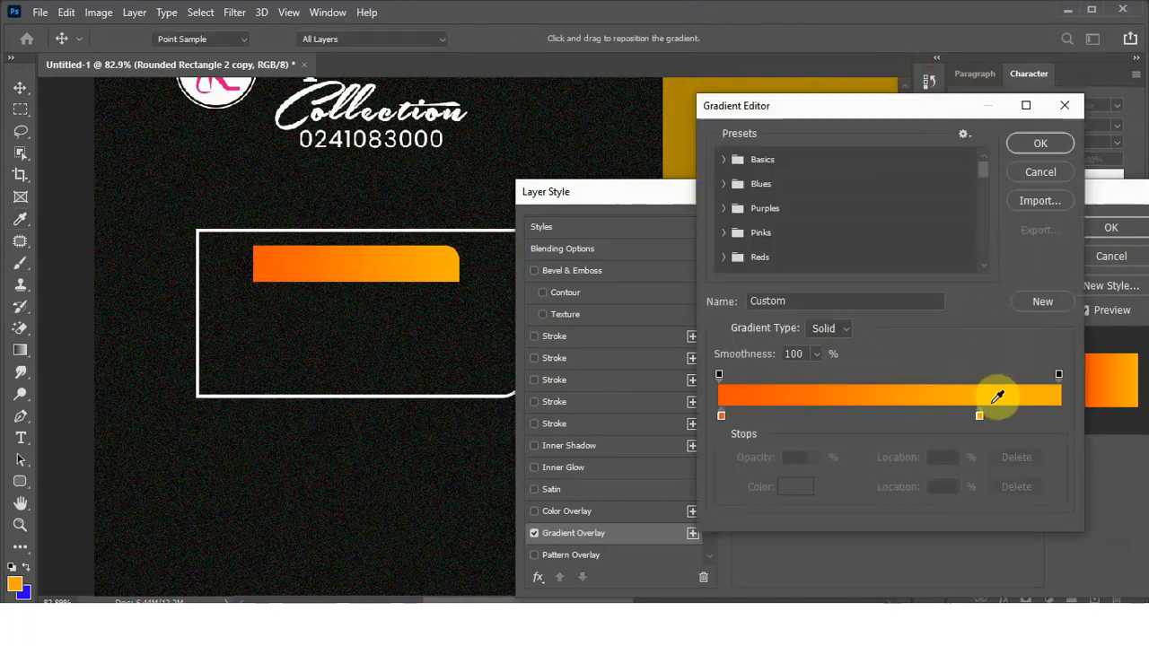
pyautogui.click(980, 415)
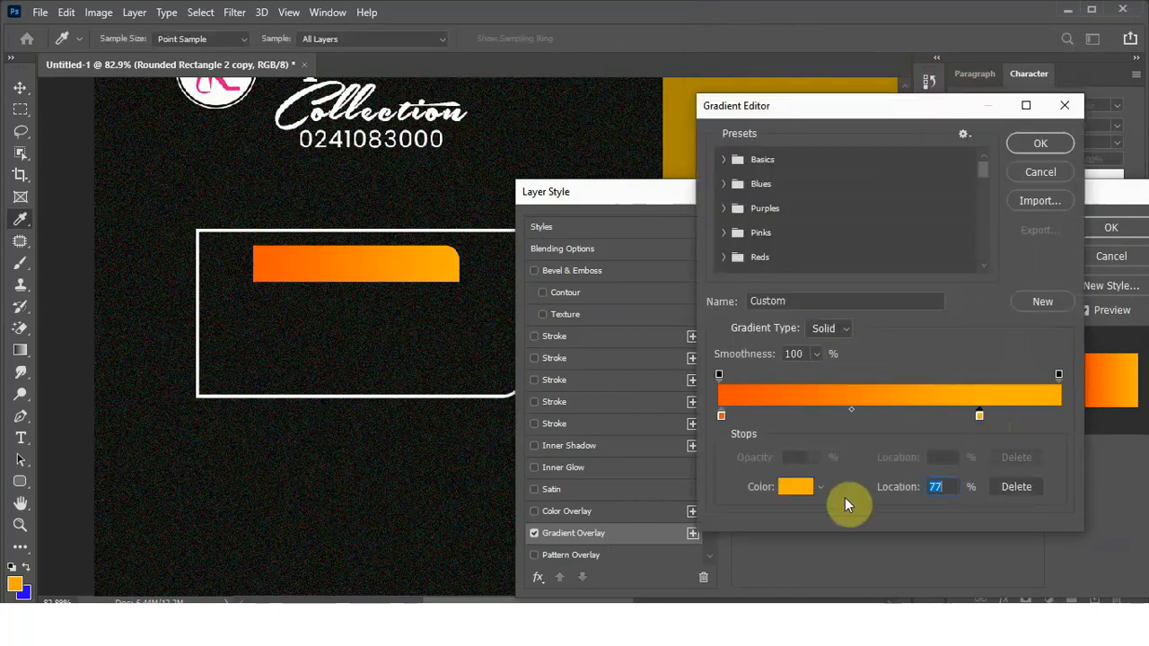
pyautogui.click(807, 487)
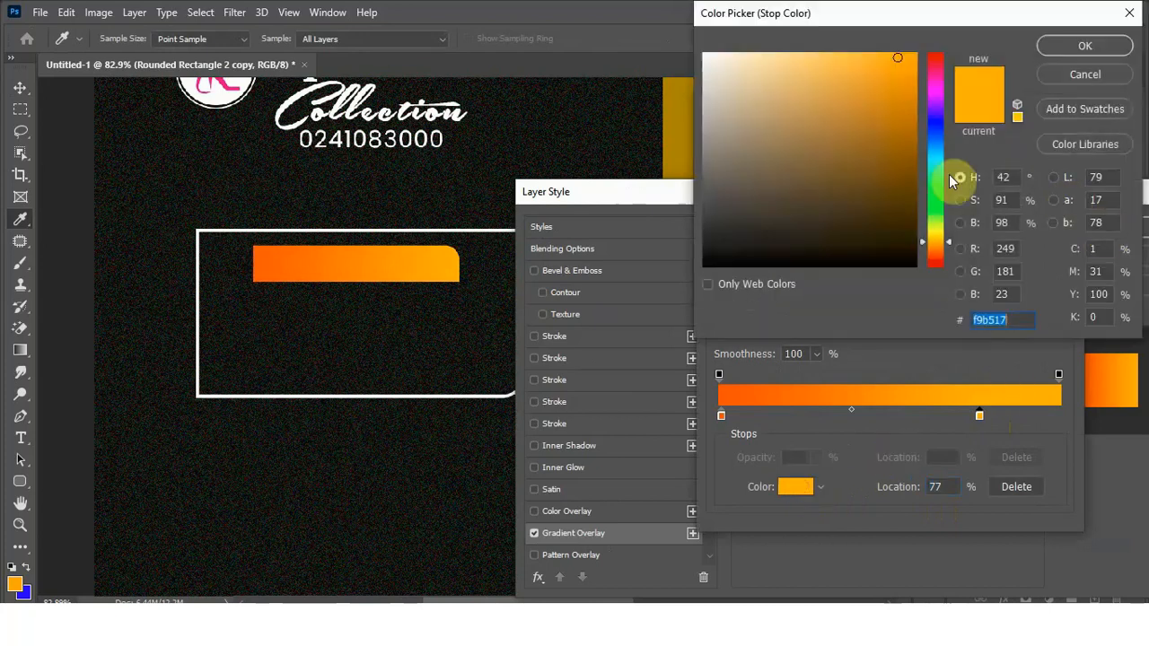
pyautogui.click(1081, 52)
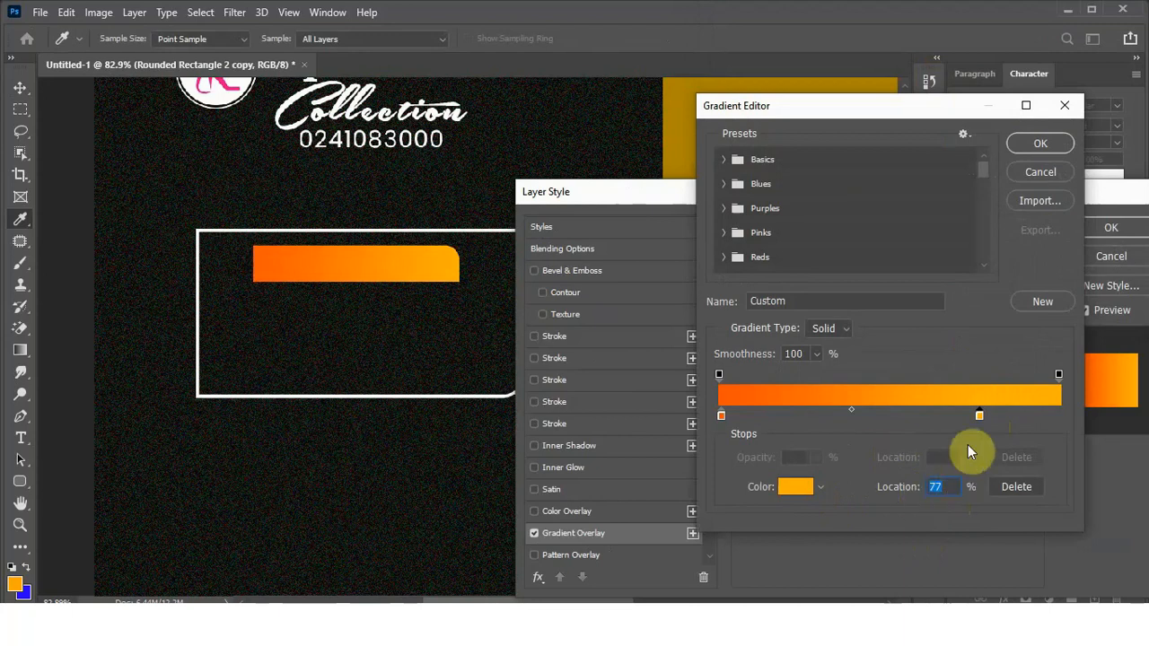
pyautogui.click(1042, 145)
pyautogui.click(814, 294)
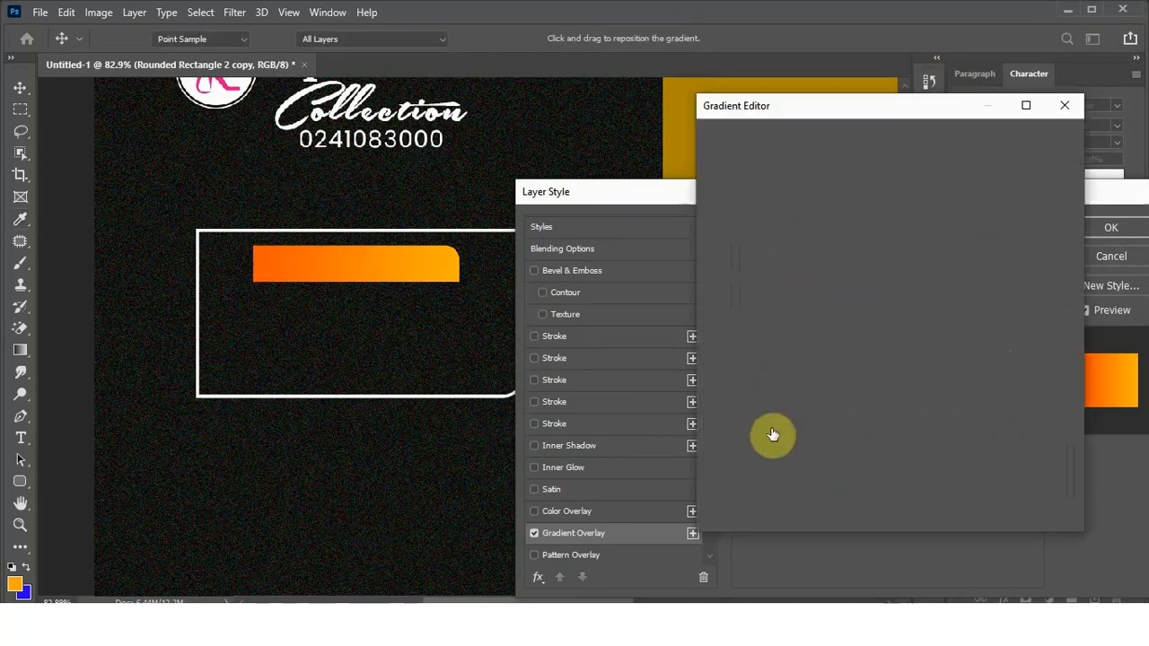
pyautogui.click(720, 415)
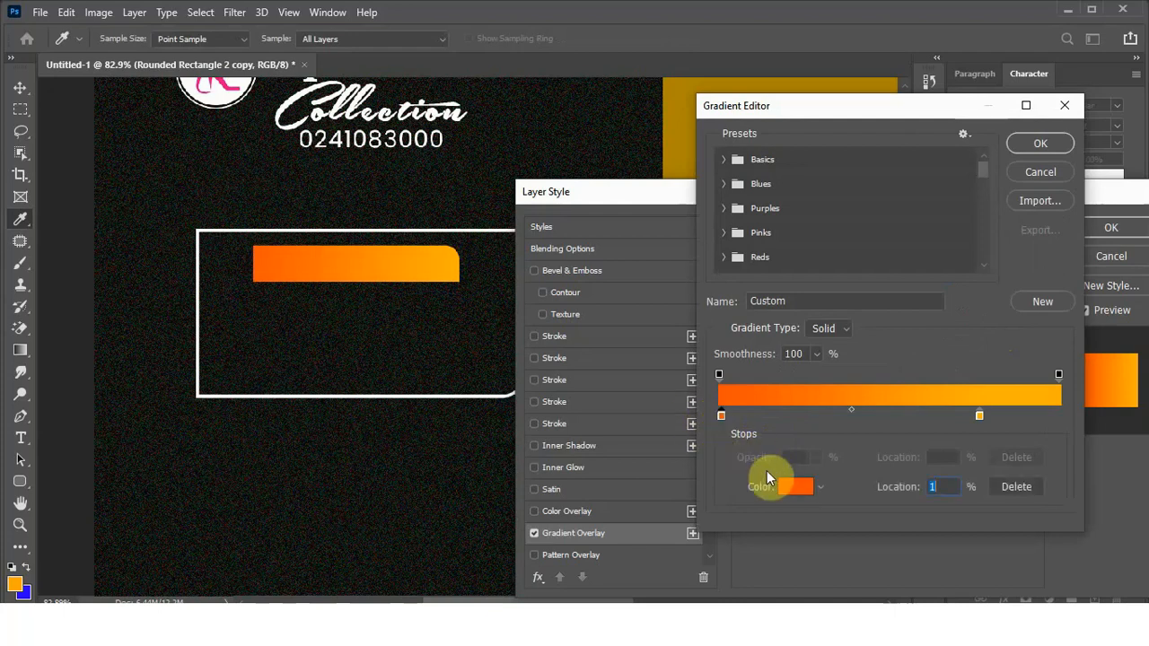
pyautogui.click(1039, 146)
pyautogui.press('Return')
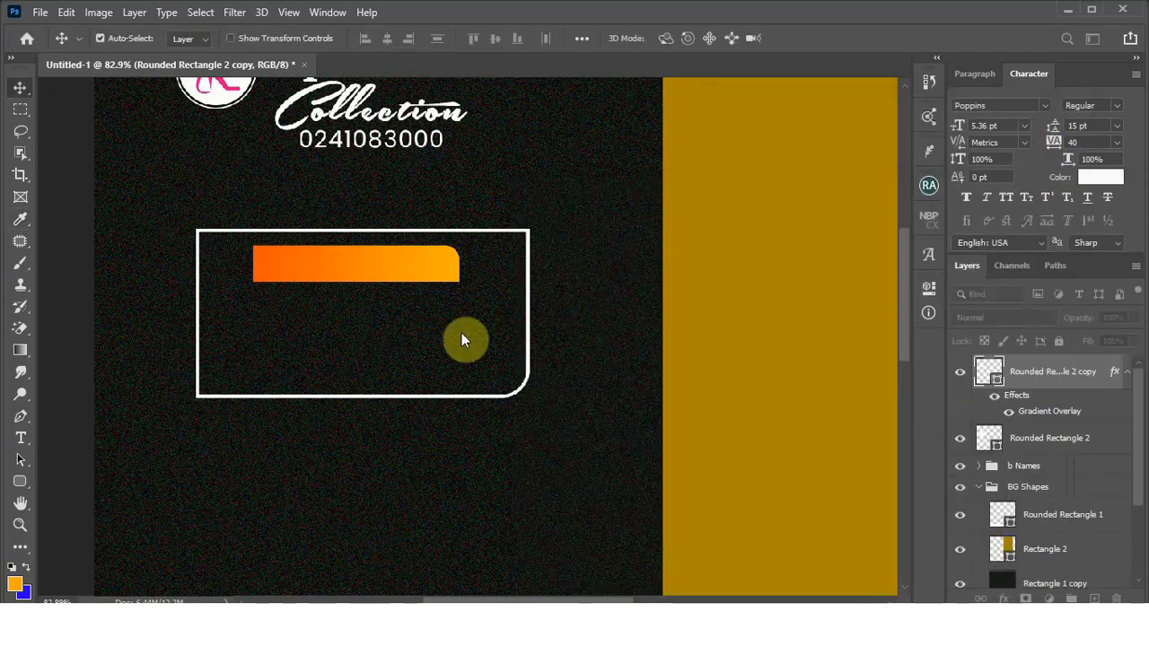
# Step: Start a text line on the gradient bar and check the client's wording in Notepad, returning to Photoshop
pyautogui.scroll(-2, 515, 276)
pyautogui.scroll(2, 288, 276)
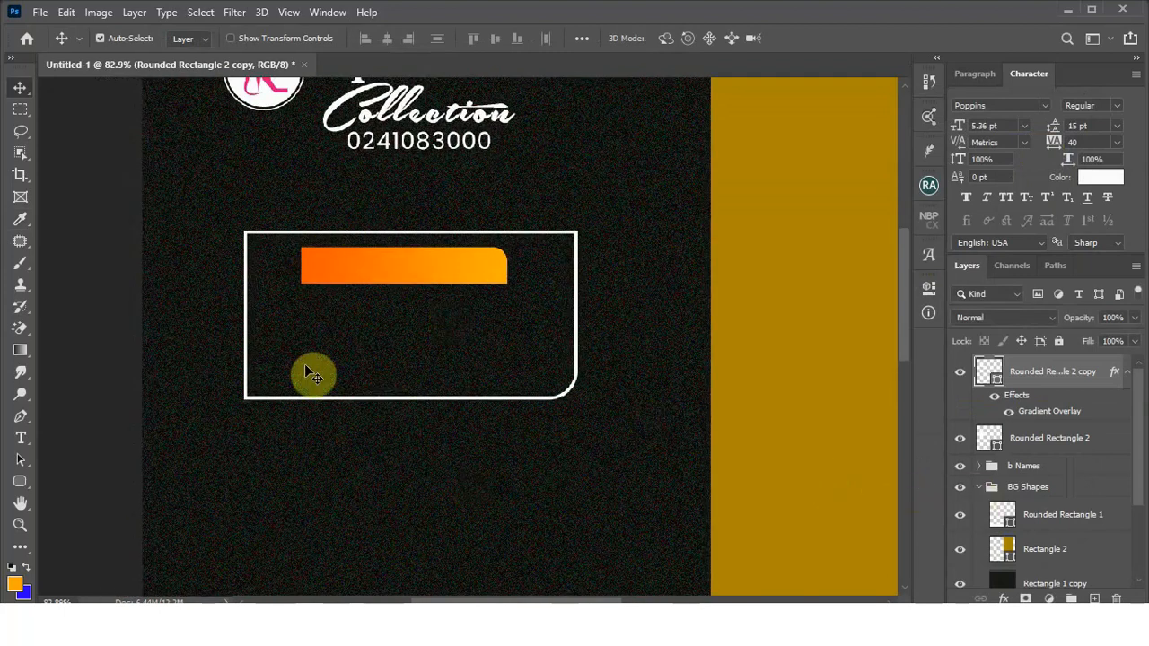
pyautogui.click(21, 442)
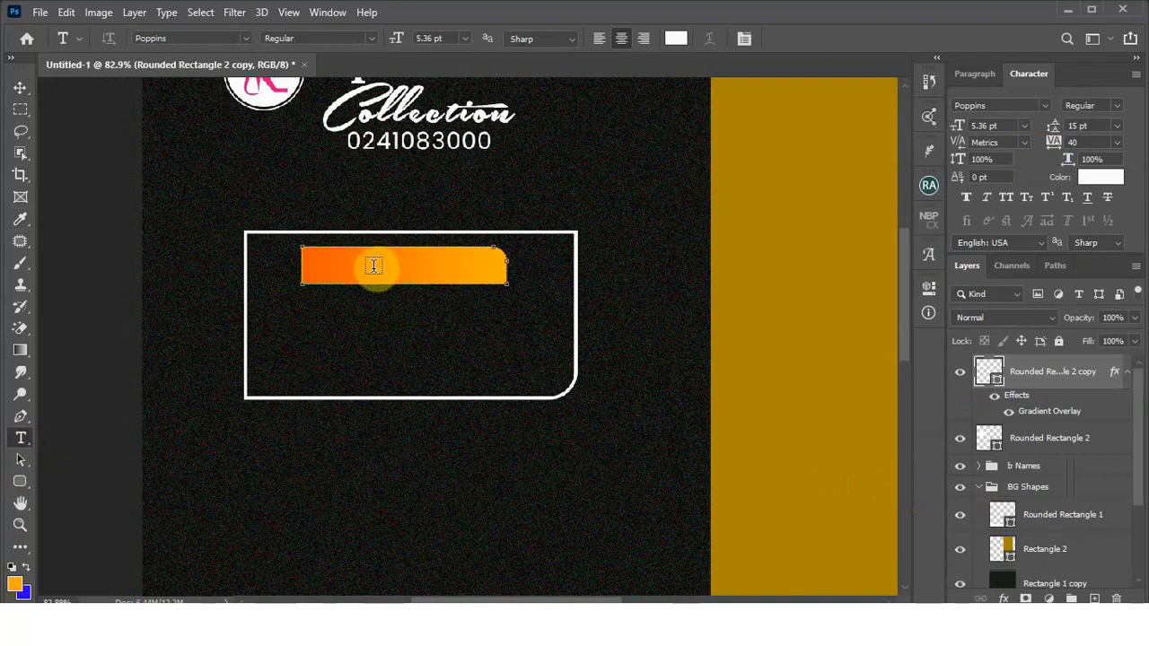
pyautogui.click(373, 266)
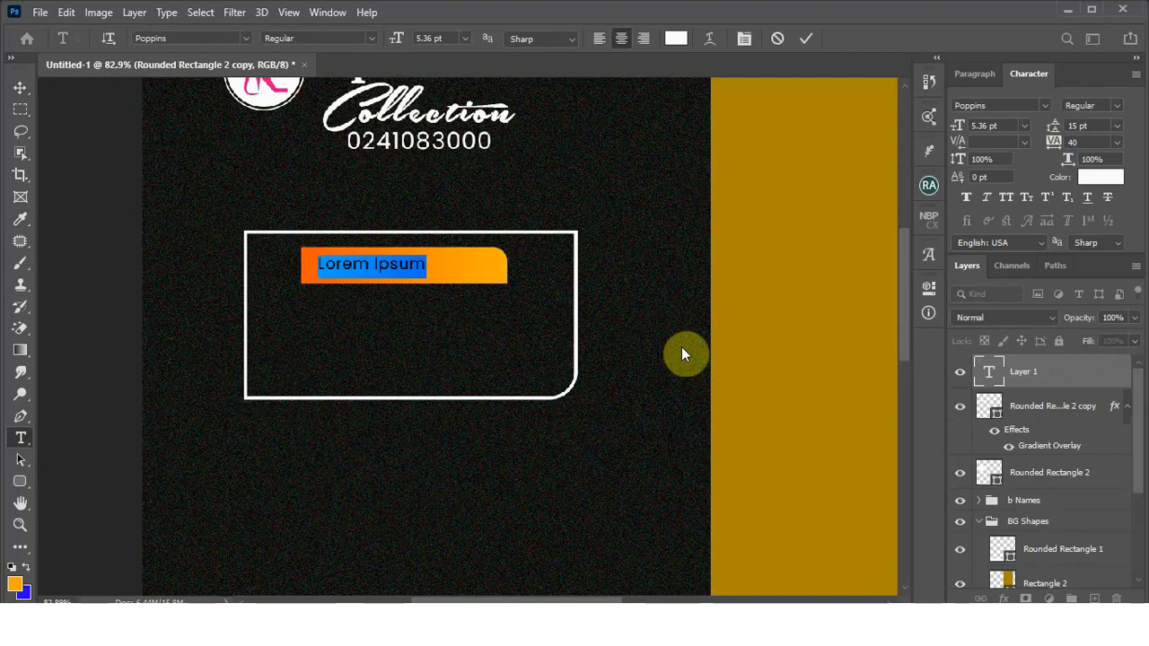
pyautogui.hotkey('alt', 'Tab')
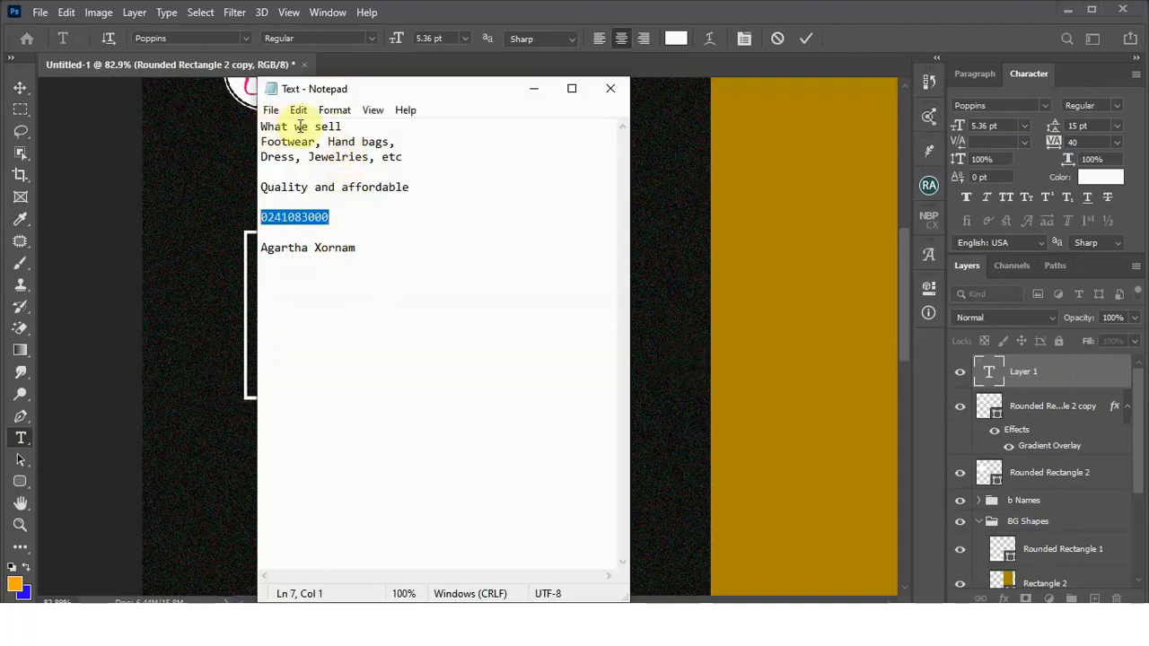
pyautogui.moveTo(722, 621)
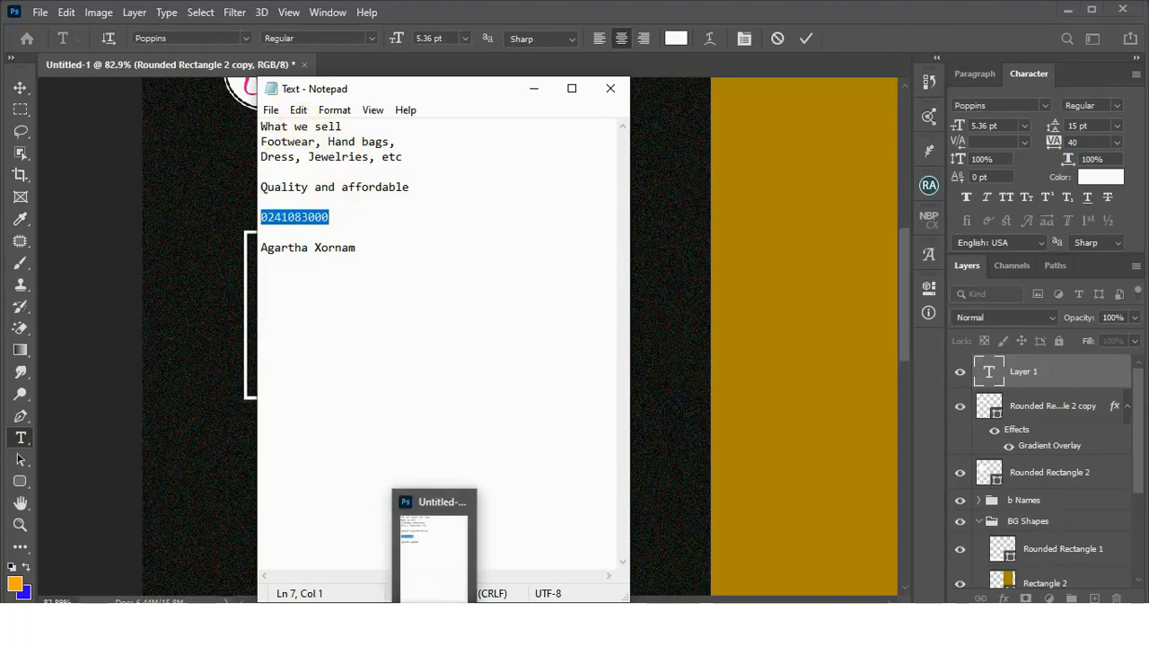
pyautogui.click(722, 552)
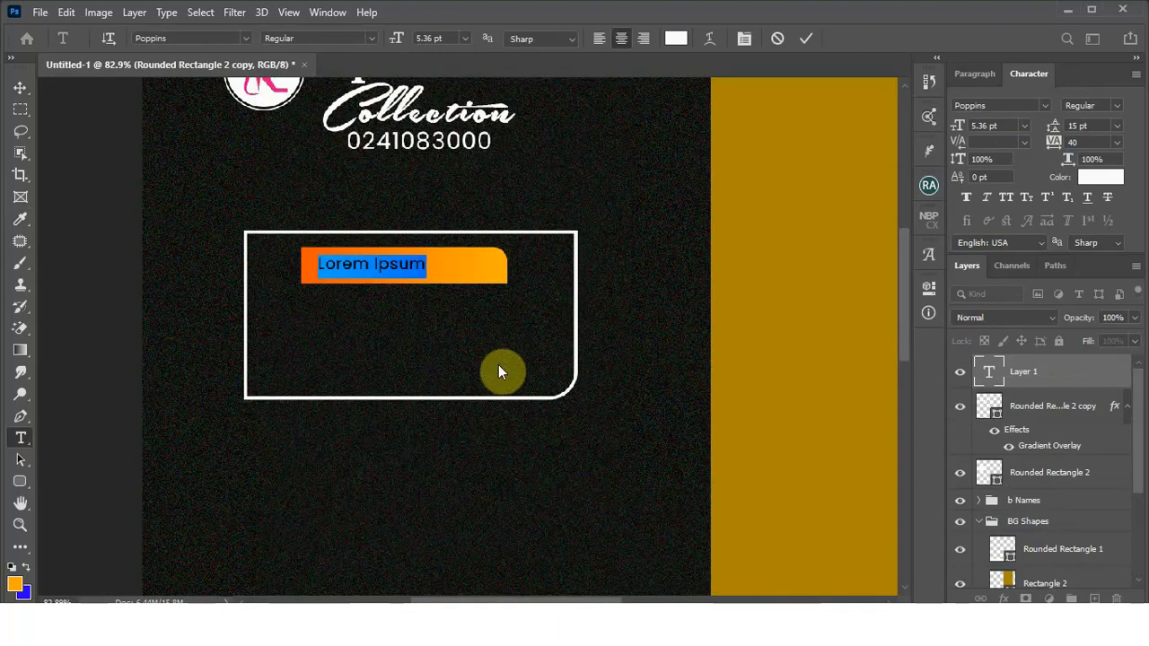
# Step: Enter "WE SELL ALL KINDS OF" as the bar's text and commit it
pyautogui.write('WE SA')
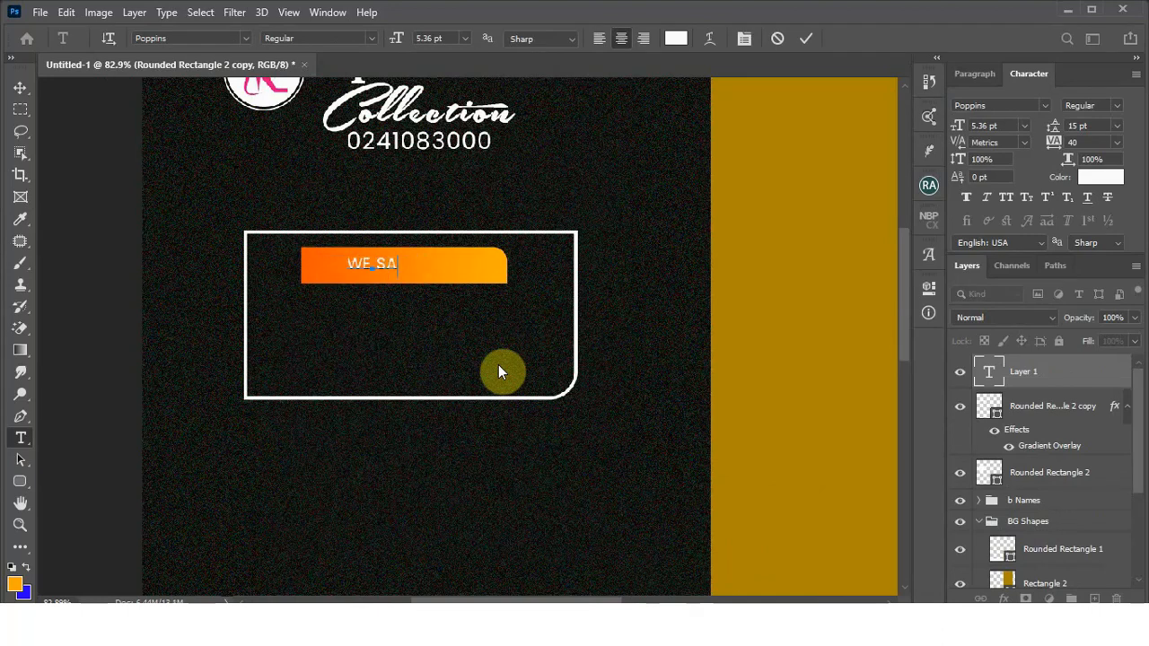
pyautogui.press('BackSpace')
pyautogui.write('ELL ALLKI')
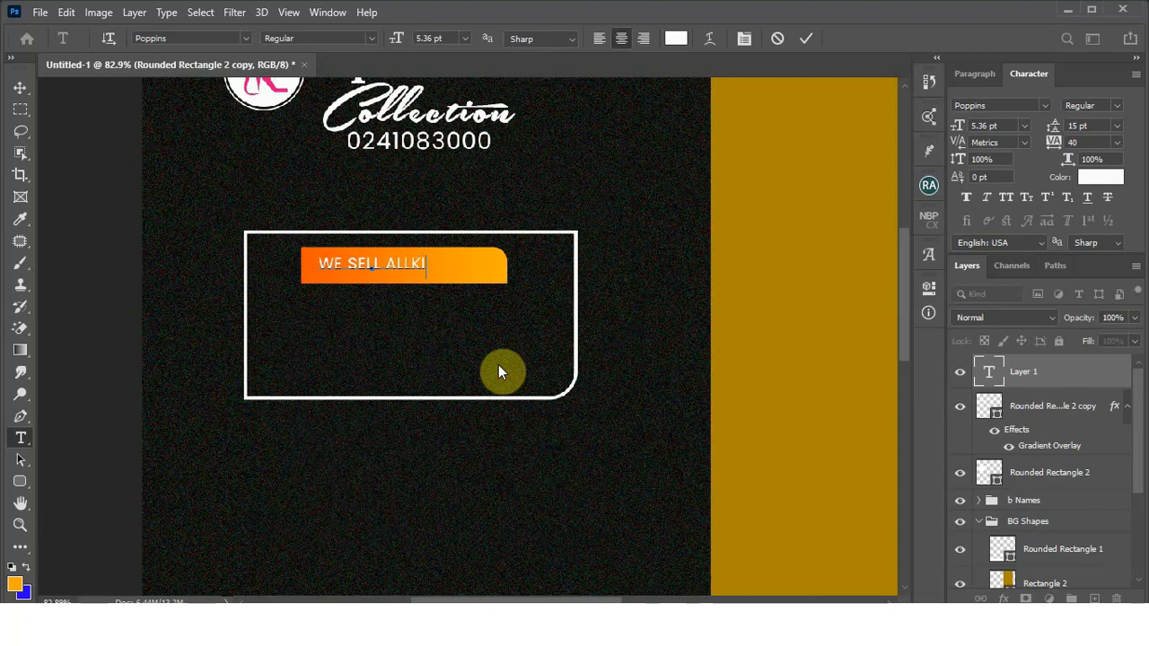
pyautogui.write('NDS')
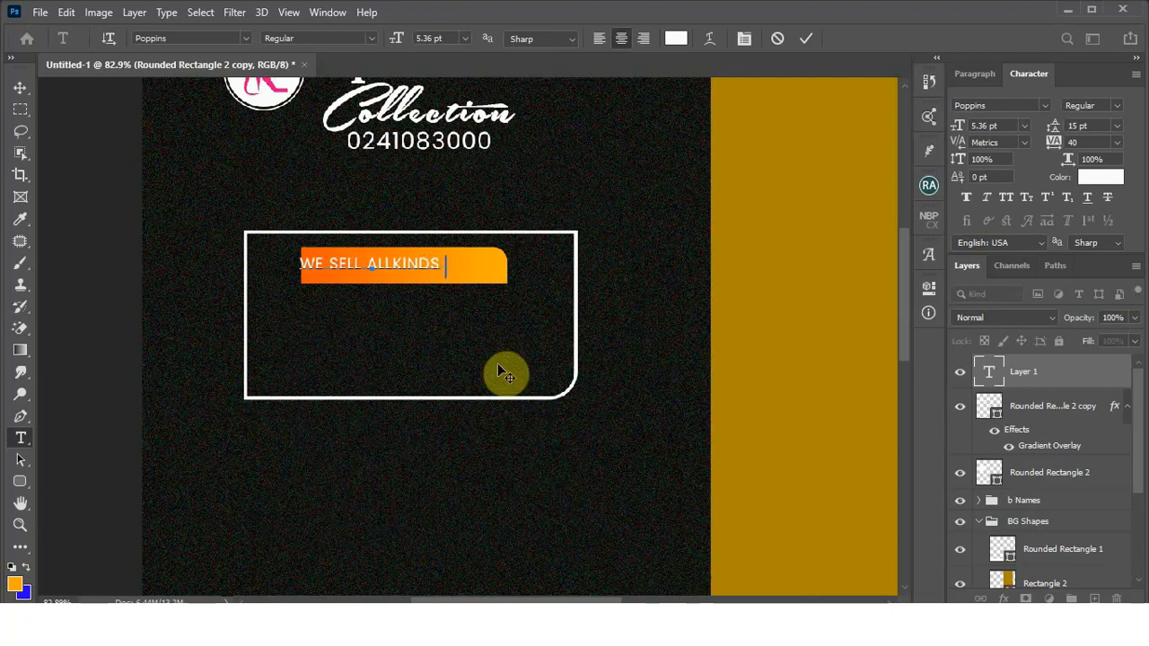
pyautogui.press('Left')
pyautogui.press('Left')
pyautogui.press('Left')
pyautogui.press('Left')
pyautogui.press('Left')
pyautogui.press('Left')
pyautogui.press('Right')
pyautogui.press('Right')
pyautogui.press('Right')
pyautogui.press('Right')
pyautogui.press('Right')
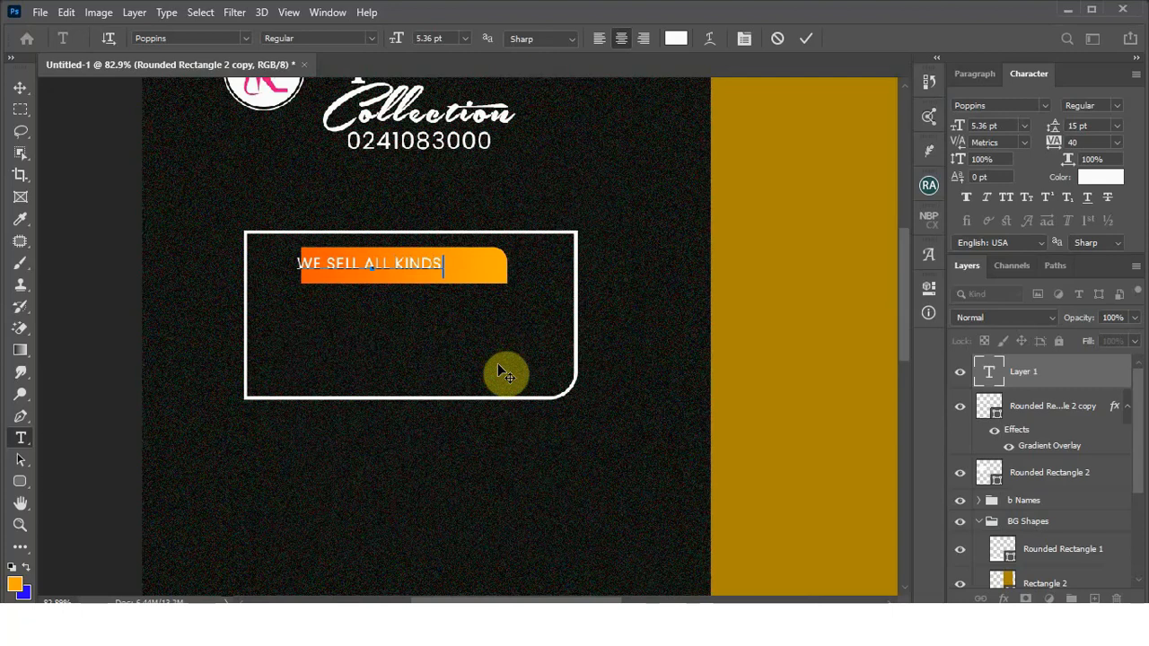
pyautogui.write('OF')
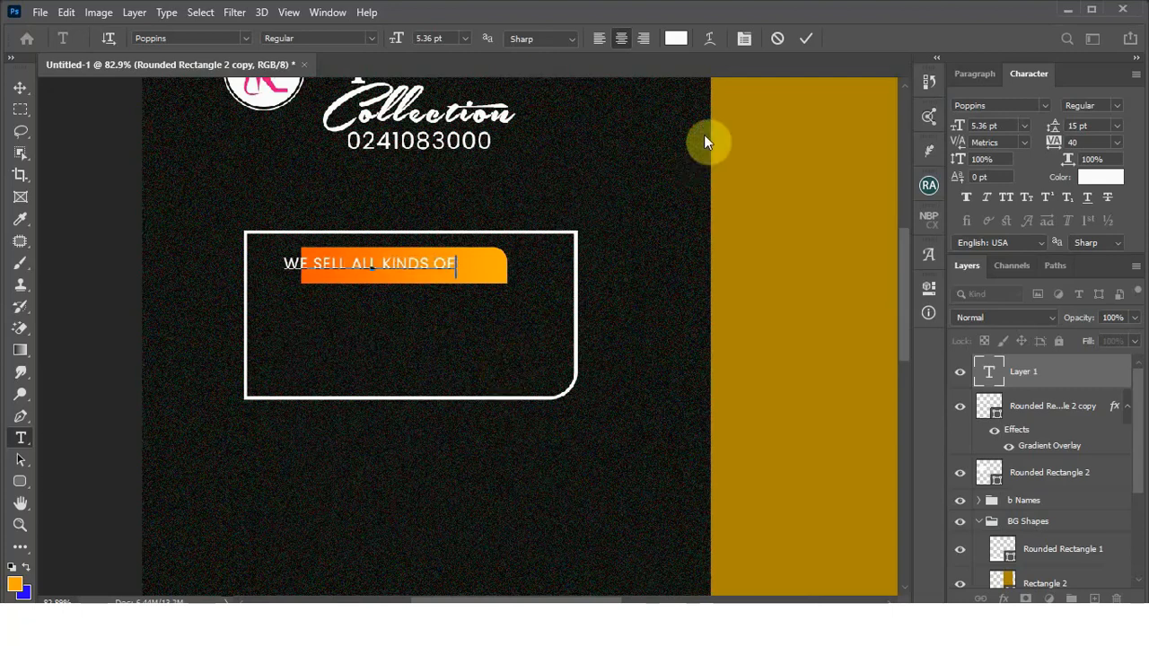
pyautogui.click(815, 40)
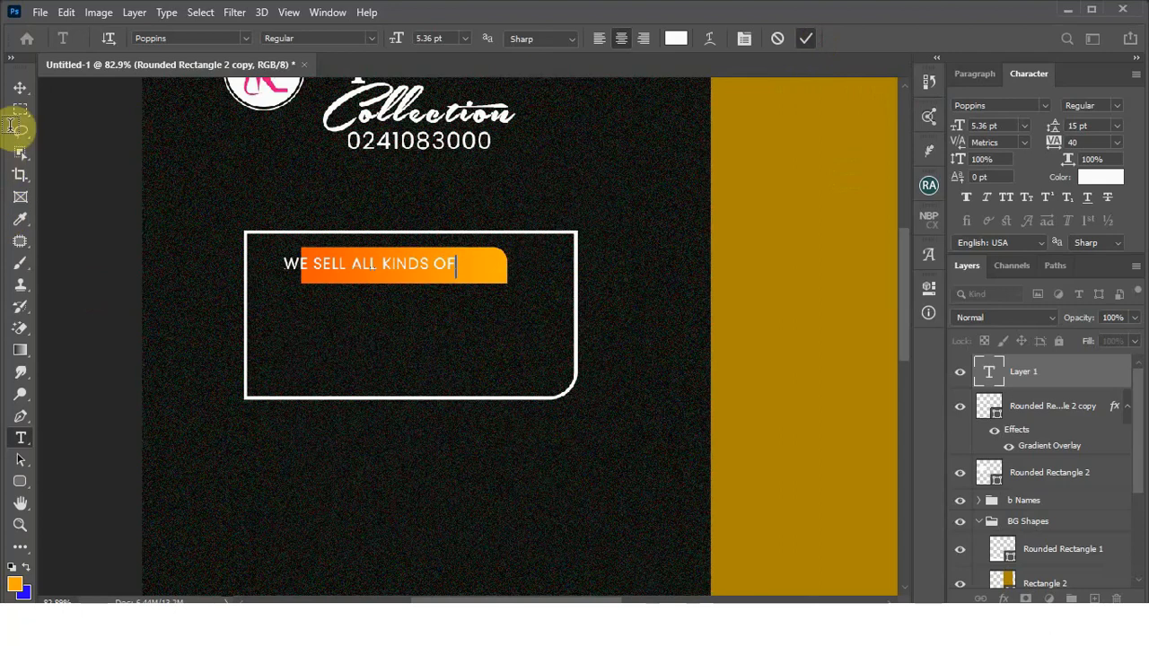
# Step: Move the "WE SELL ALL KINDS OF" text inside the gradient bar and set its Poppins weight to Bold
pyautogui.click(20, 90)
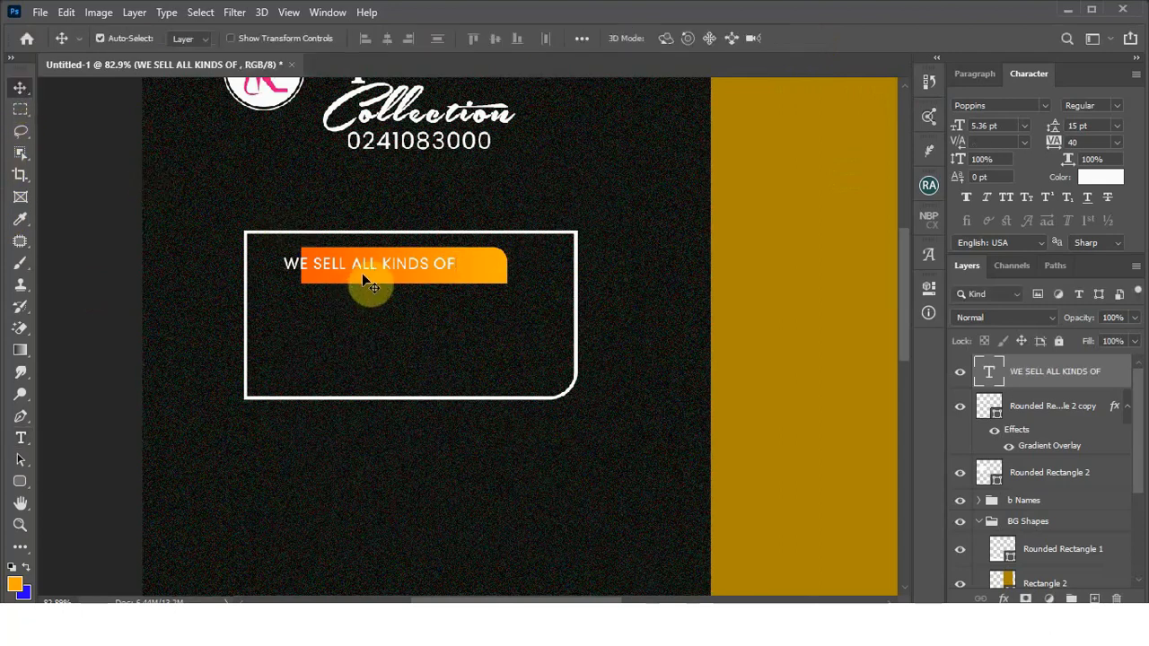
pyautogui.moveTo(365, 272); pyautogui.dragTo(392, 276)
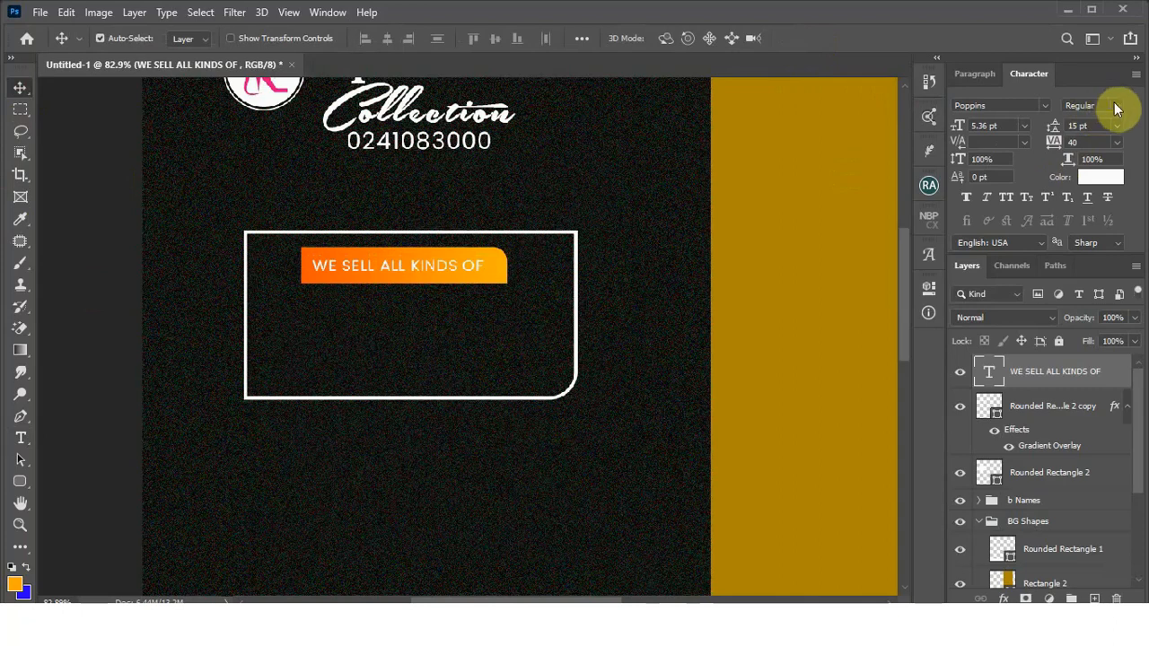
pyautogui.click(1121, 107)
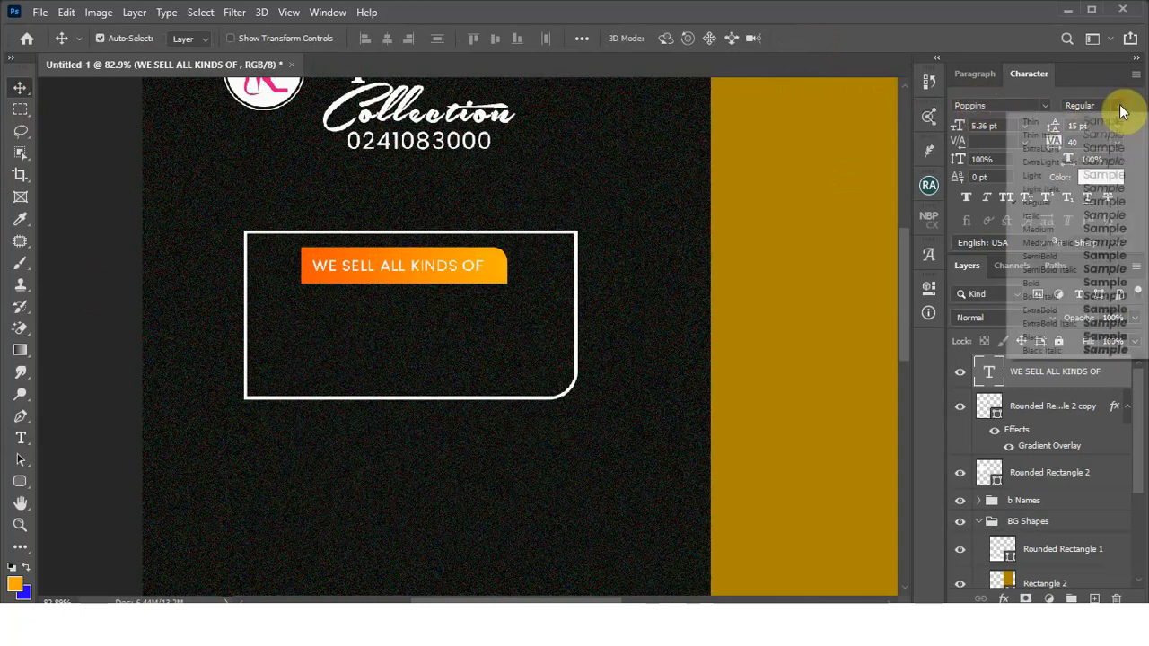
pyautogui.click(1060, 258)
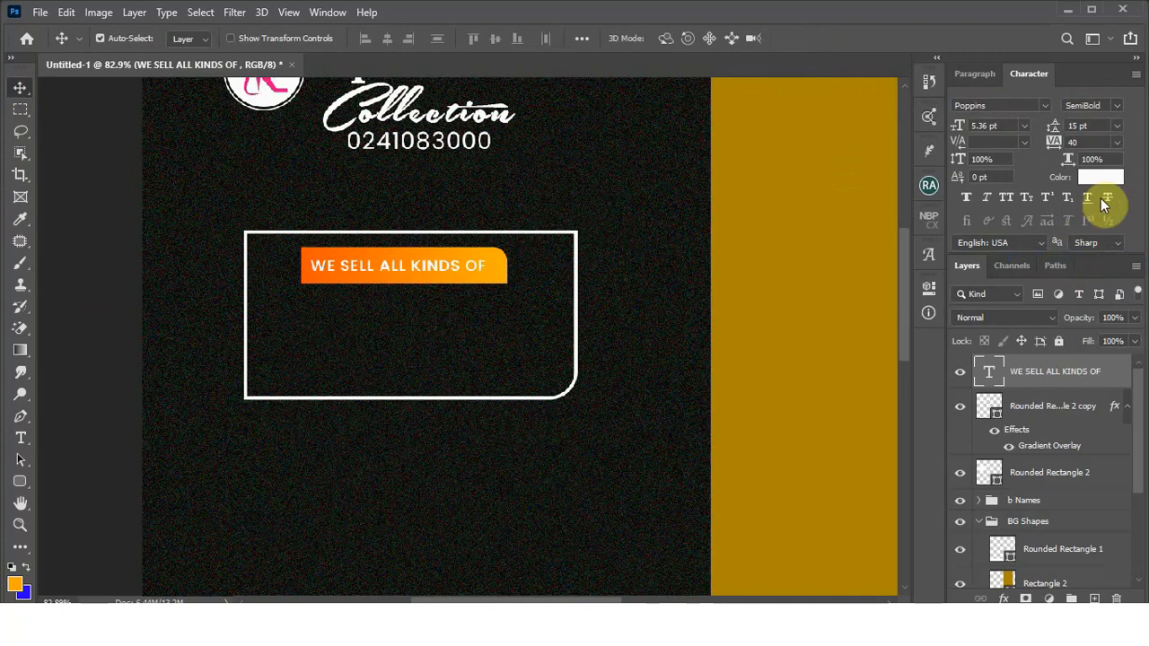
pyautogui.click(1120, 107)
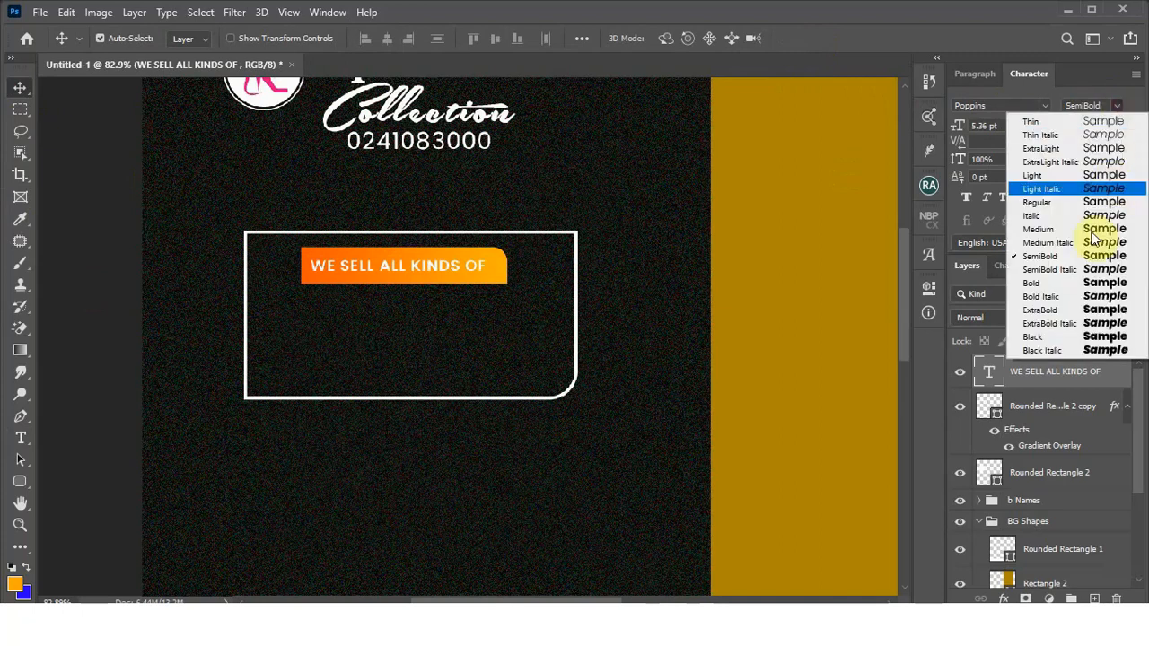
pyautogui.click(1067, 285)
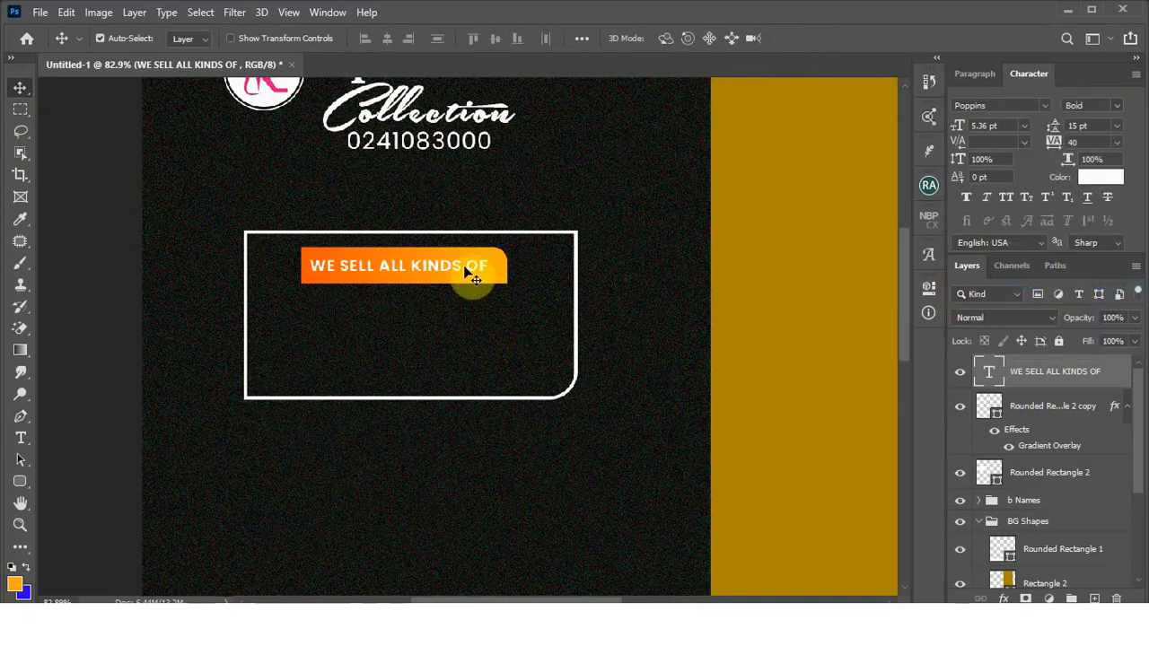
# Step: Scale the "WE SELL ALL KINDS OF" text up to about 5.88 pt so it nearly spans the gradient bar
pyautogui.hotkey('ctrl', 't')
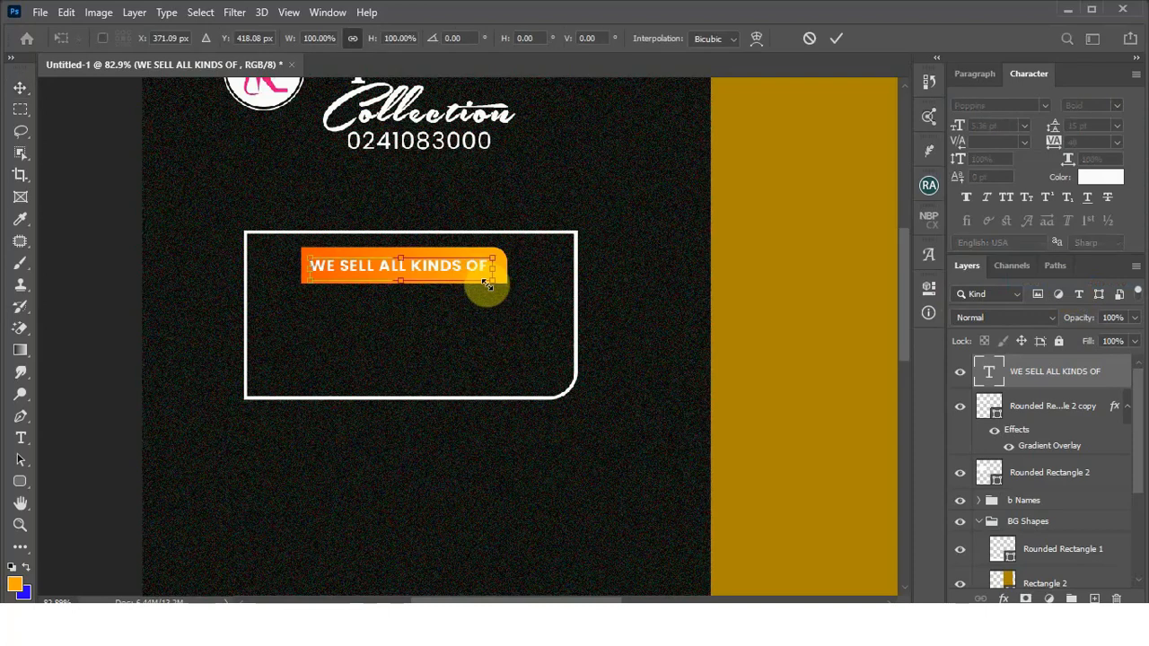
pyautogui.moveTo(486, 284)
pyautogui.mouseDown()
pyautogui.moveTo(508, 282)
pyautogui.moveTo(475, 279)
pyautogui.mouseUp()
pyautogui.click(836, 38)
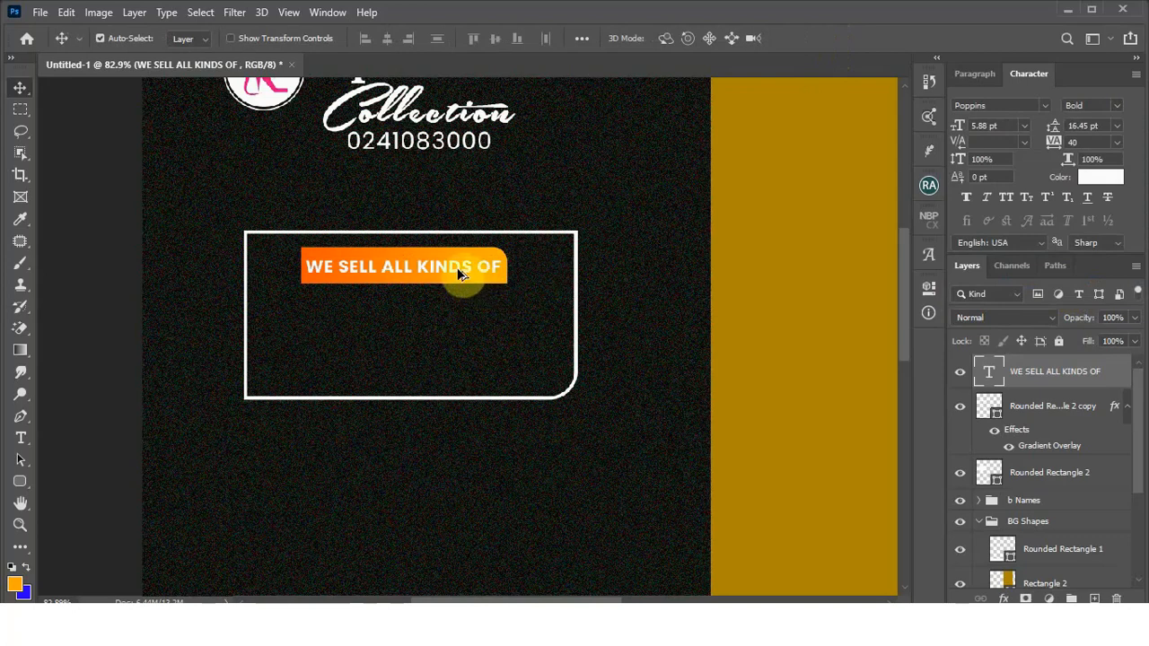
# Step: Duplicate the heading text below the gradient bar, replace its wording with "LADIES" and centre it under the bar
pyautogui.moveTo(458, 274); pyautogui.dragTo(468, 303)
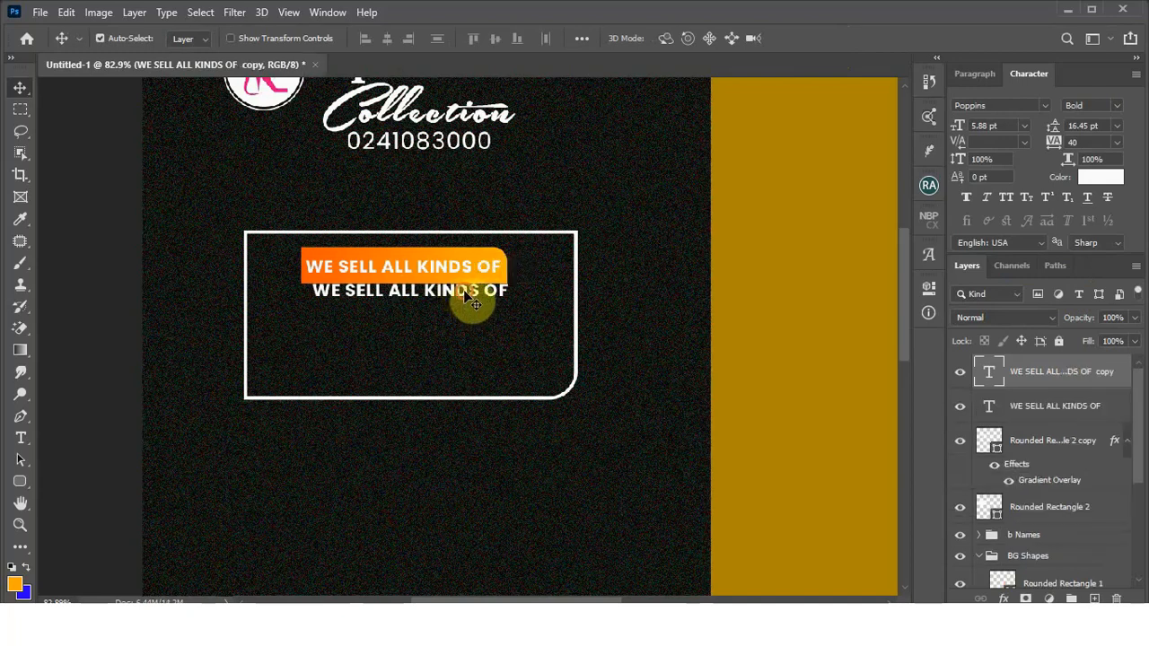
pyautogui.doubleClick(469, 289)
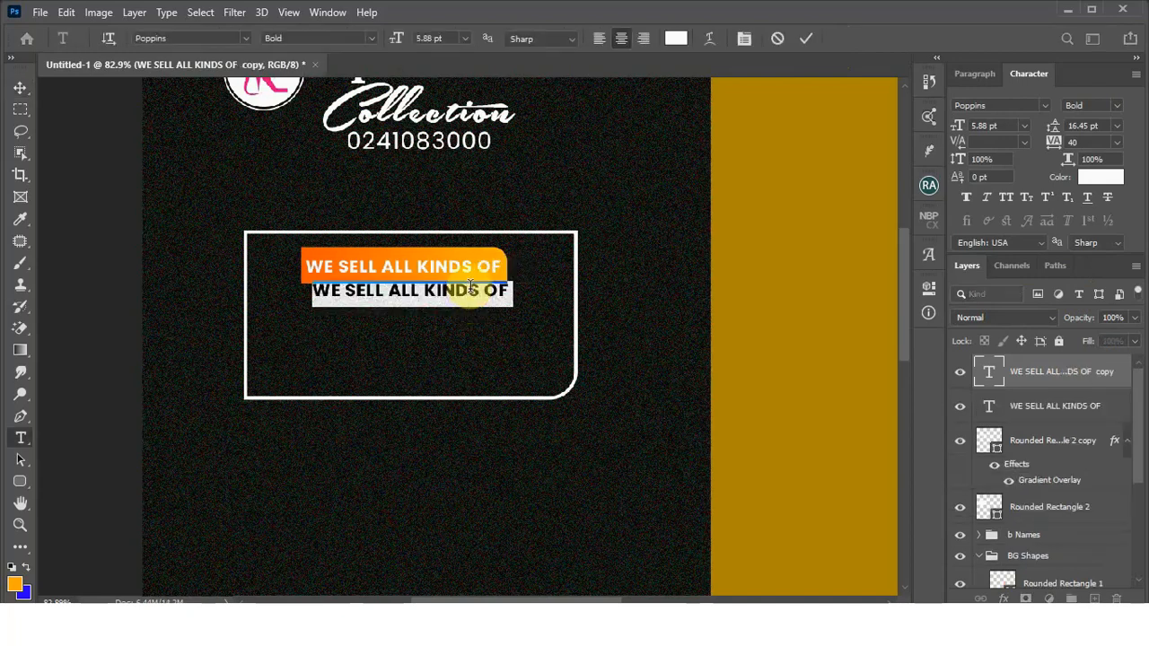
pyautogui.write('LADIES')
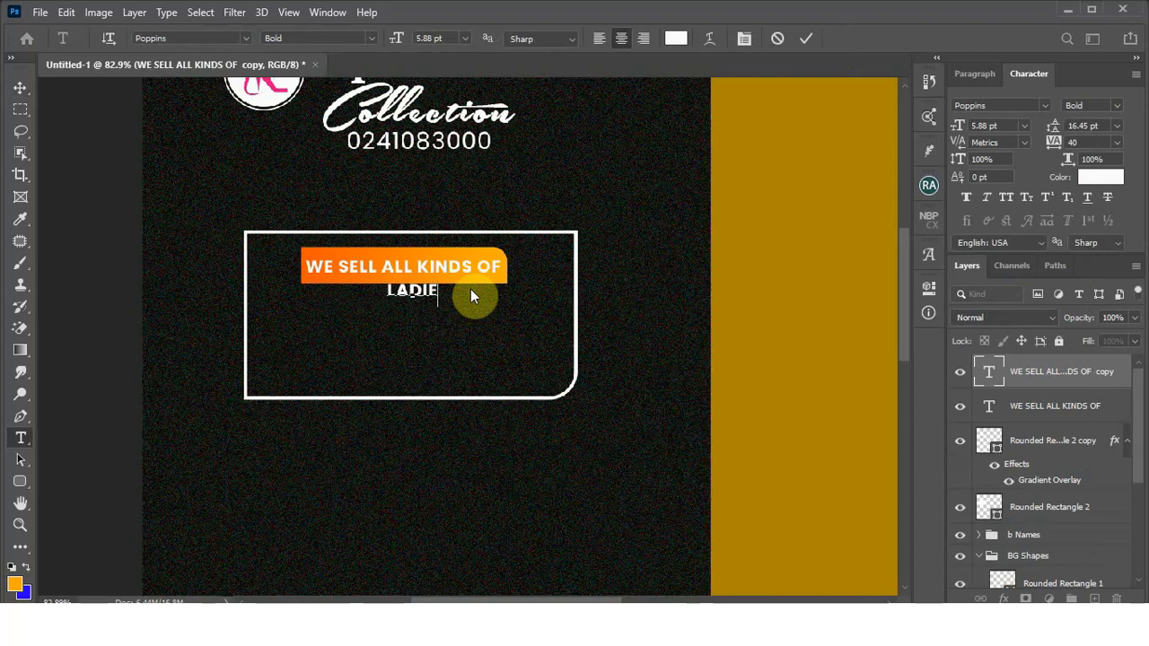
pyautogui.click(808, 38)
pyautogui.press('v')
pyautogui.moveTo(443, 297)
pyautogui.mouseDown()
pyautogui.moveTo(440, 310)
pyautogui.moveTo(428, 299)
pyautogui.mouseUp()
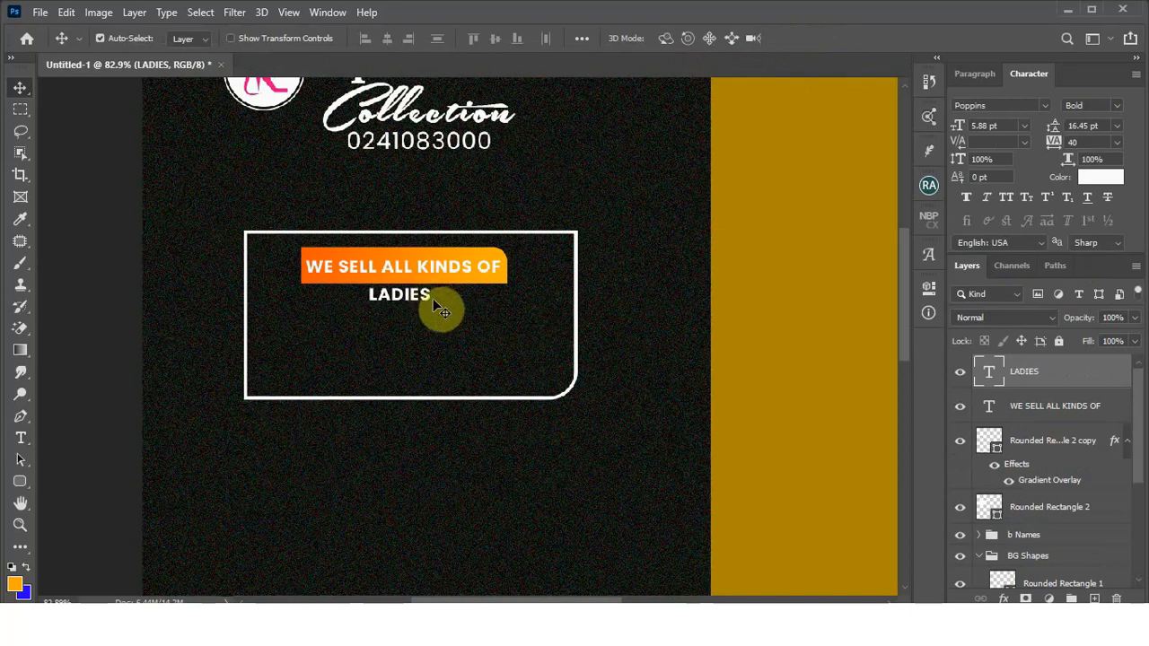
# Step: Duplicate the "LADIES" text below itself and set the copy's Poppins weight to Medium
pyautogui.keyDown('alt'); pyautogui.moveTo(424, 304); pyautogui.dragTo(399, 334); pyautogui.keyUp('alt')
pyautogui.click(1116, 106)
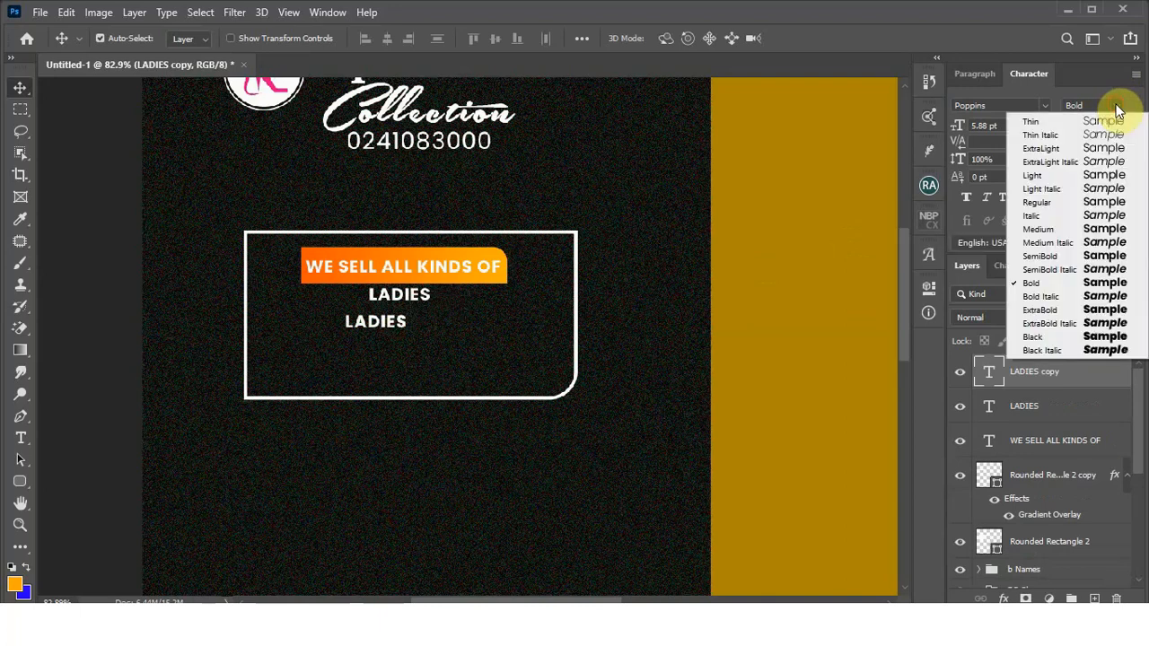
pyautogui.click(1055, 229)
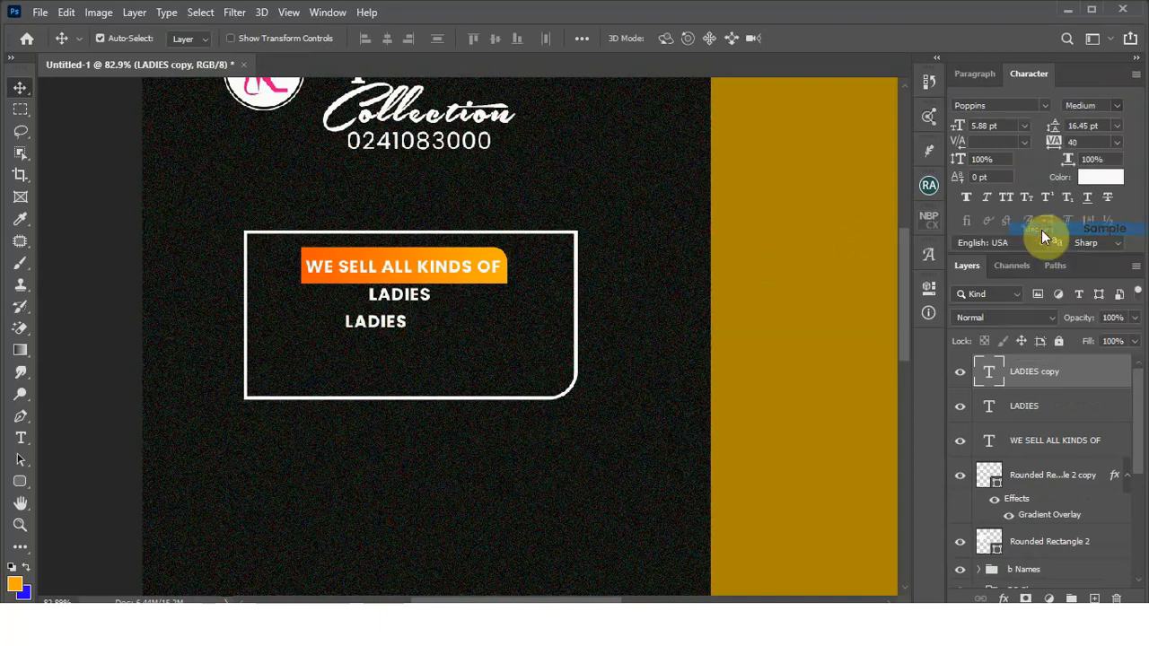
# Step: Replace the lower "LADIES" copy with "Footwear, Hand bags, Dress, Jewelries, etc" copied from the Notepad text, and commit it
pyautogui.doubleClick(382, 326)
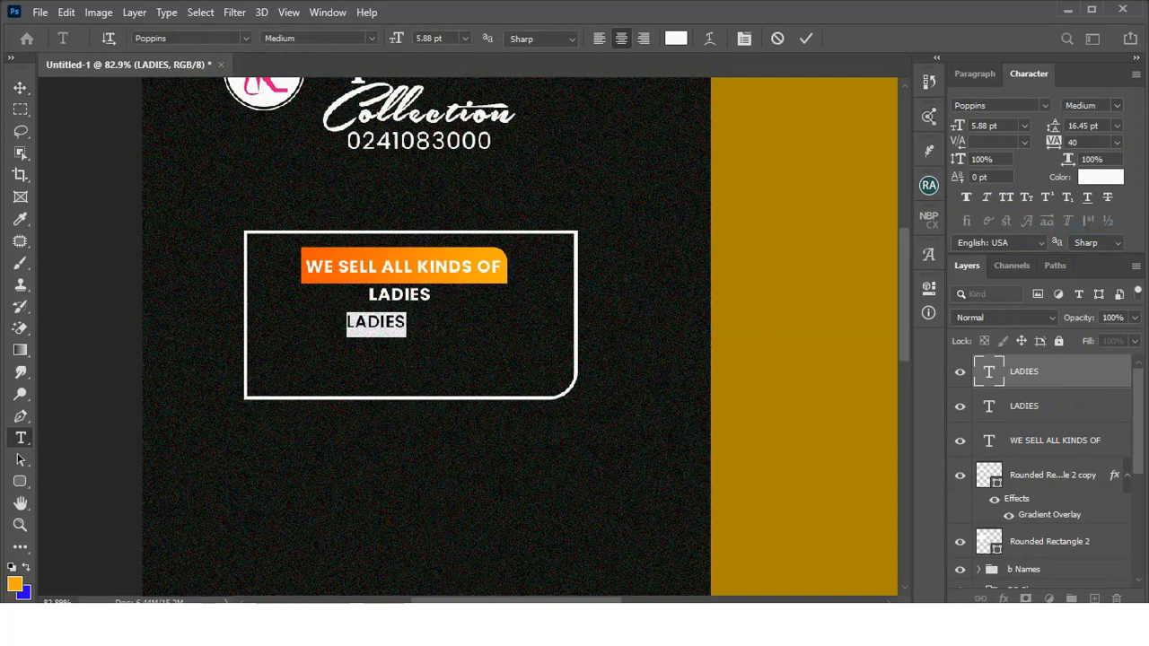
pyautogui.hotkey('alt', 'Tab')
pyautogui.moveTo(404, 158); pyautogui.dragTo(263, 143)
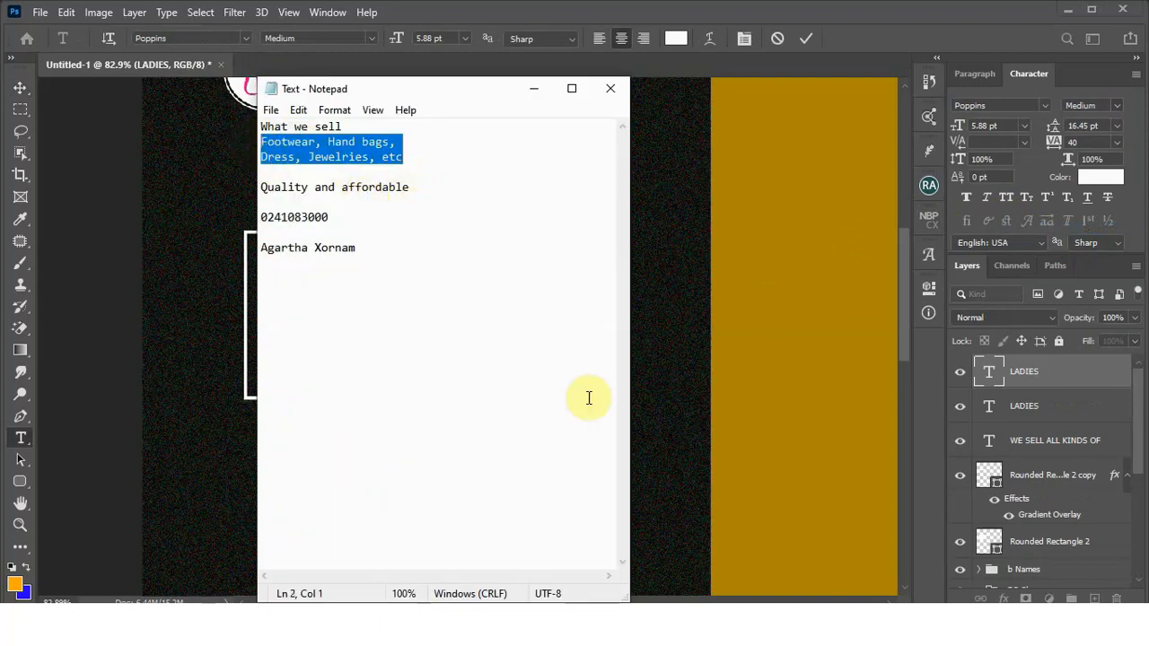
pyautogui.hotkey('ctrl', 'c')
pyautogui.hotkey('alt', 'Tab')
pyautogui.doubleClick(354, 322)
pyautogui.hotkey('ctrl', 'v')
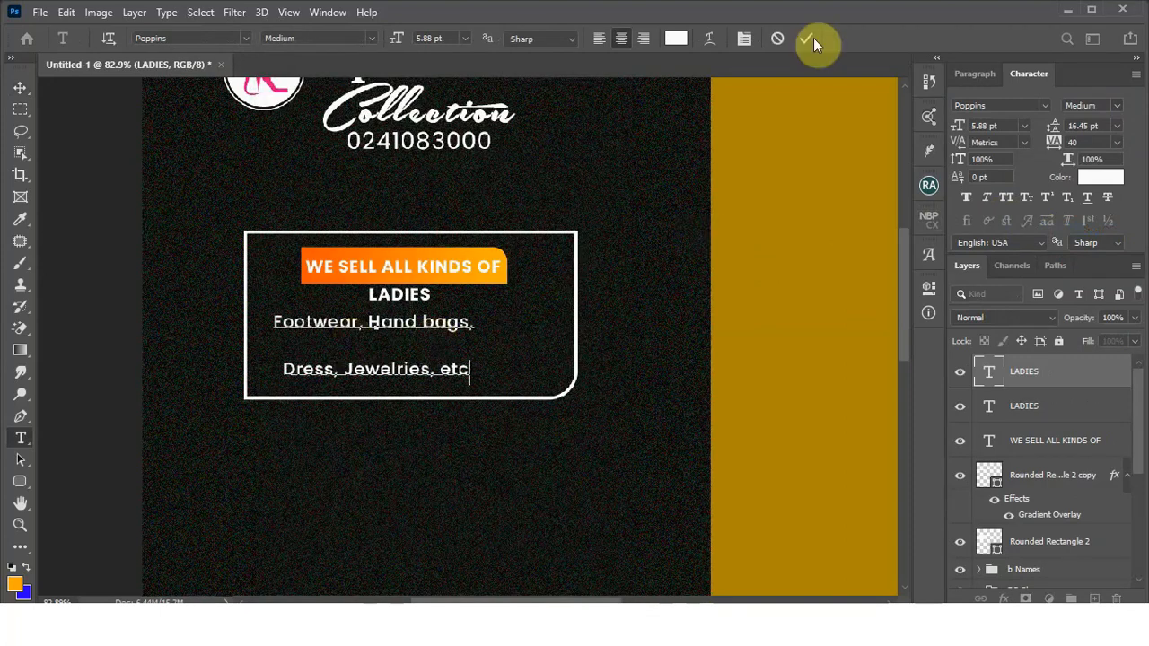
pyautogui.hotkey('ctrl', 'Return')
pyautogui.press('v')
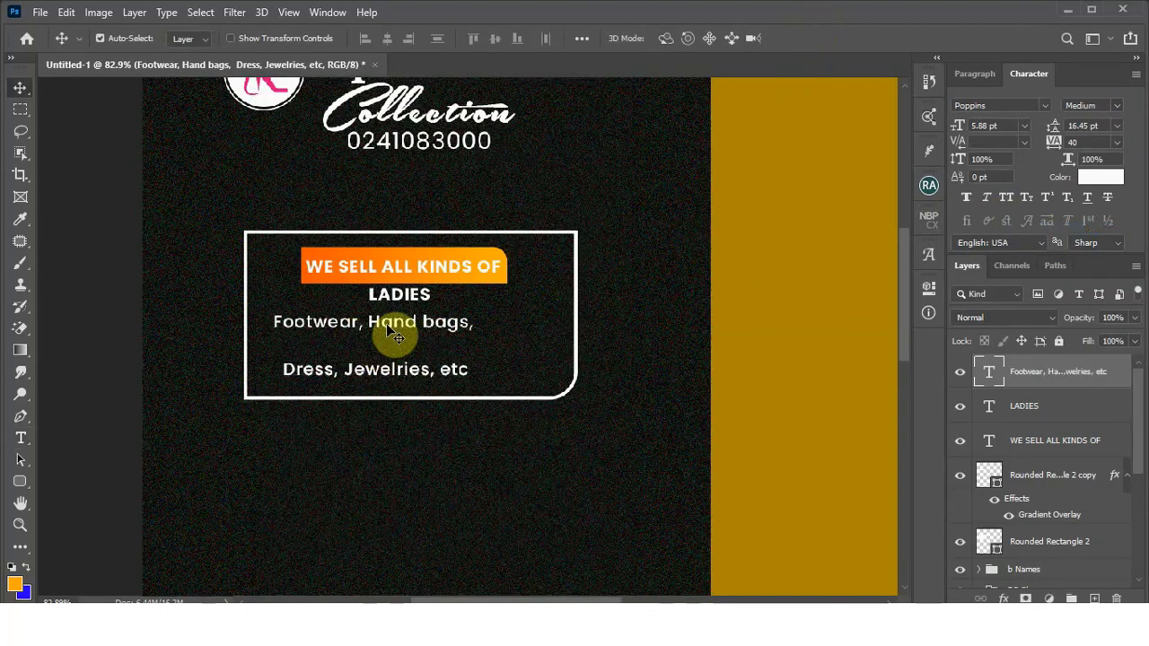
# Step: Set the product list text to 8 pt with 9 pt leading and position it inside the white frame below "LADIES"
pyautogui.moveTo(393, 328); pyautogui.dragTo(405, 329)
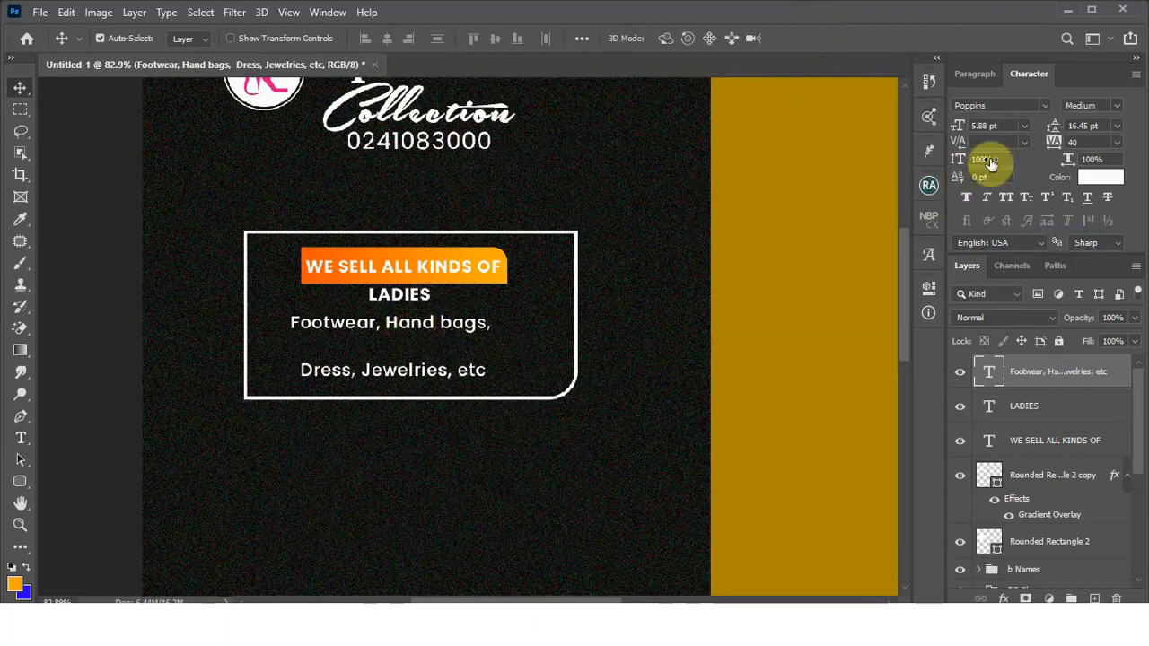
pyautogui.moveTo(1054, 126); pyautogui.dragTo(1052, 129)
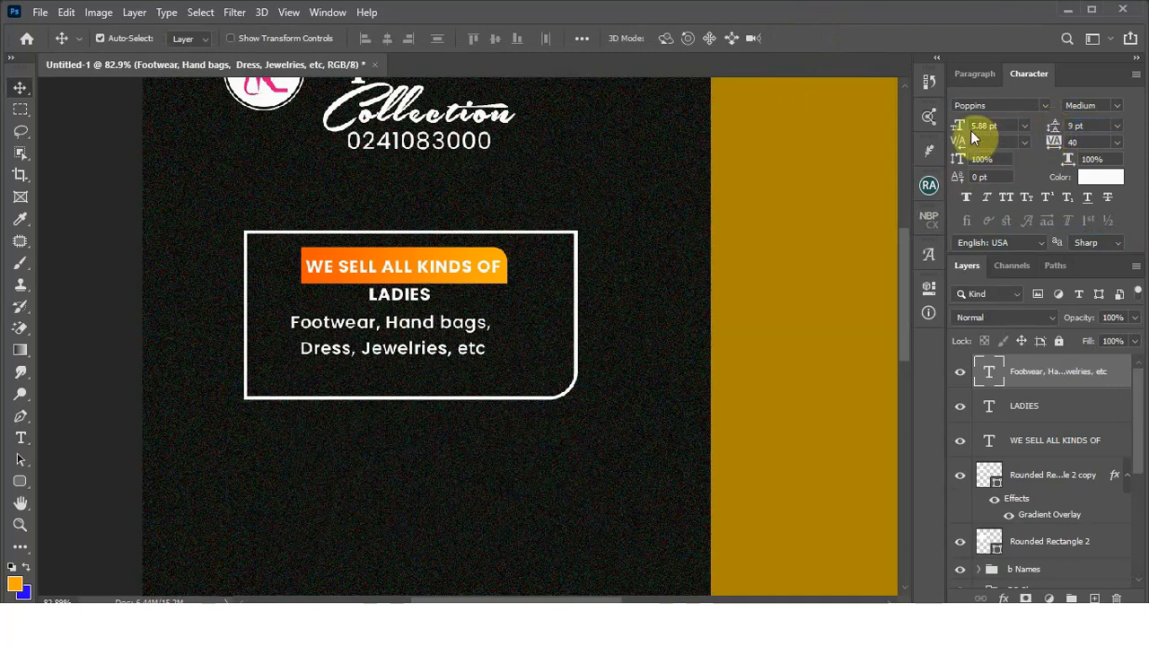
pyautogui.moveTo(960, 127); pyautogui.dragTo(961, 127)
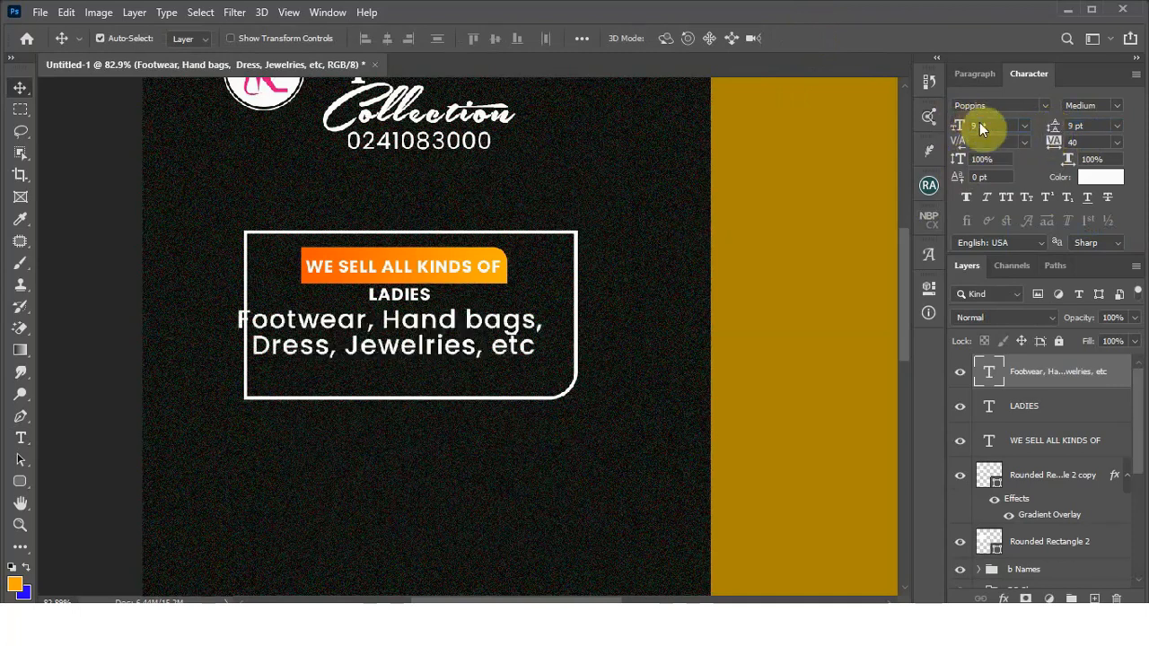
pyautogui.write('8')
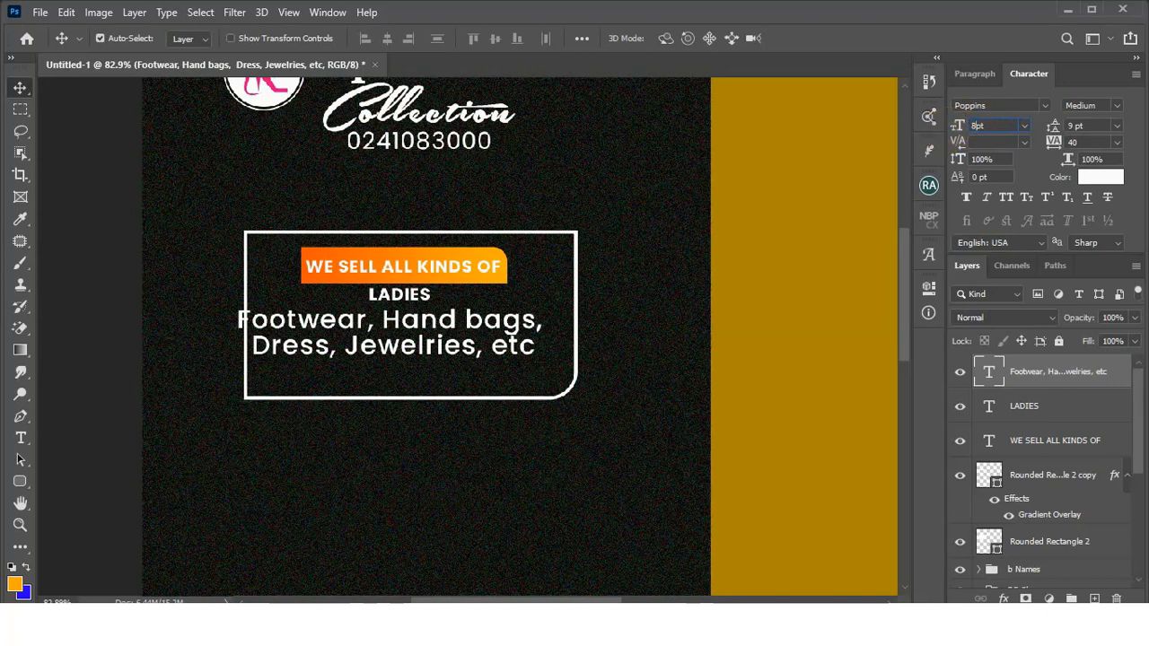
pyautogui.press('Return')
pyautogui.moveTo(451, 356); pyautogui.dragTo(464, 359)
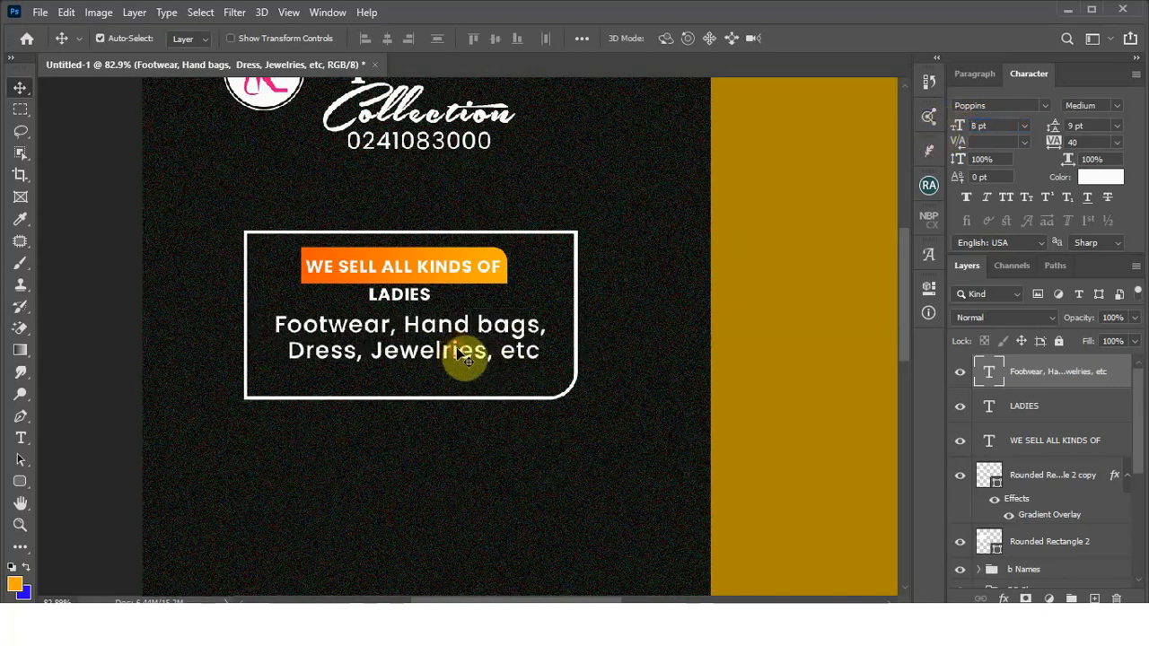
# Step: Group the three text layers, gradient bar and white frame as "Services", and collapse the BG Shapes group
pyautogui.scroll(-4, 557, 337)
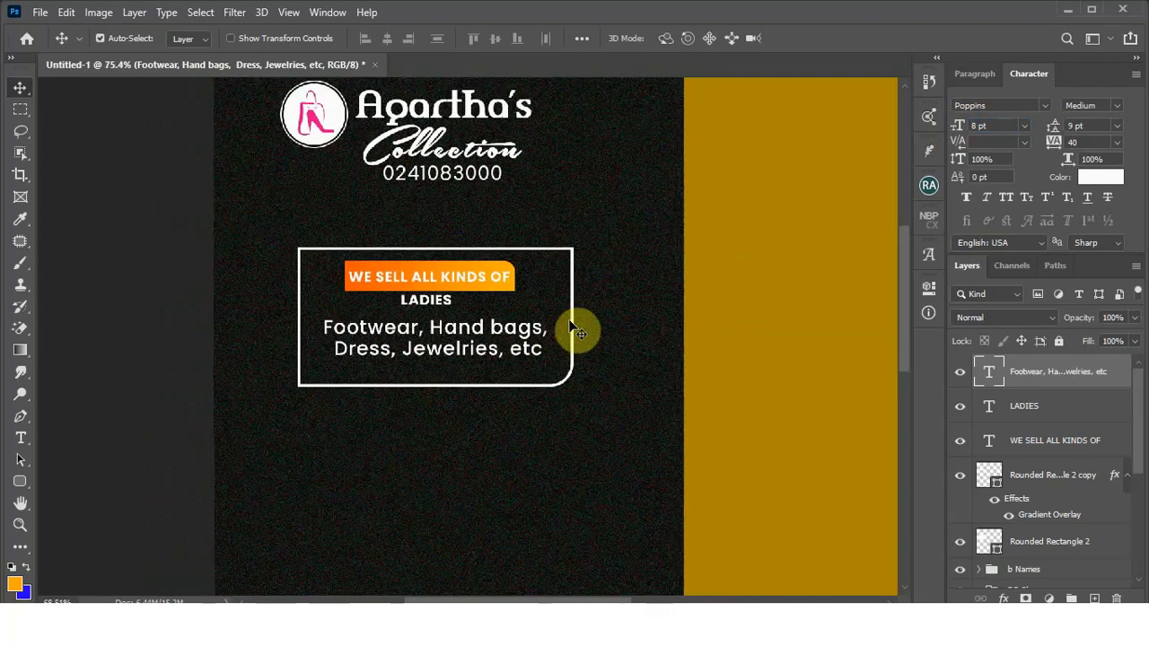
pyautogui.scroll(-2, 520, 343)
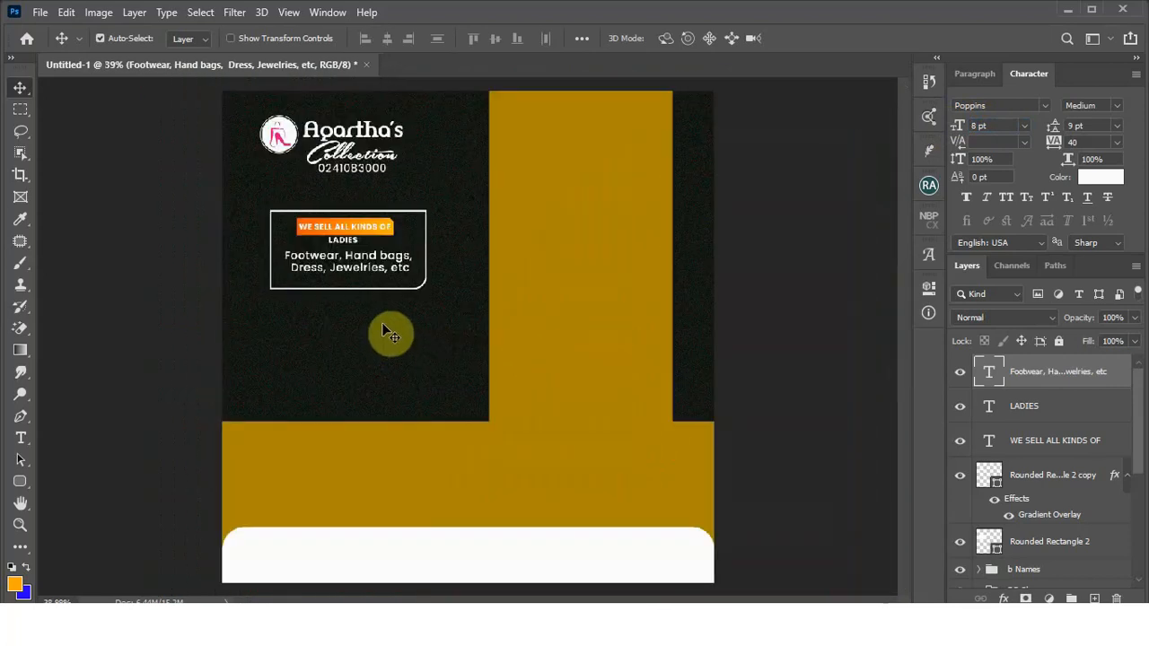
pyautogui.scroll(-1, 384, 330)
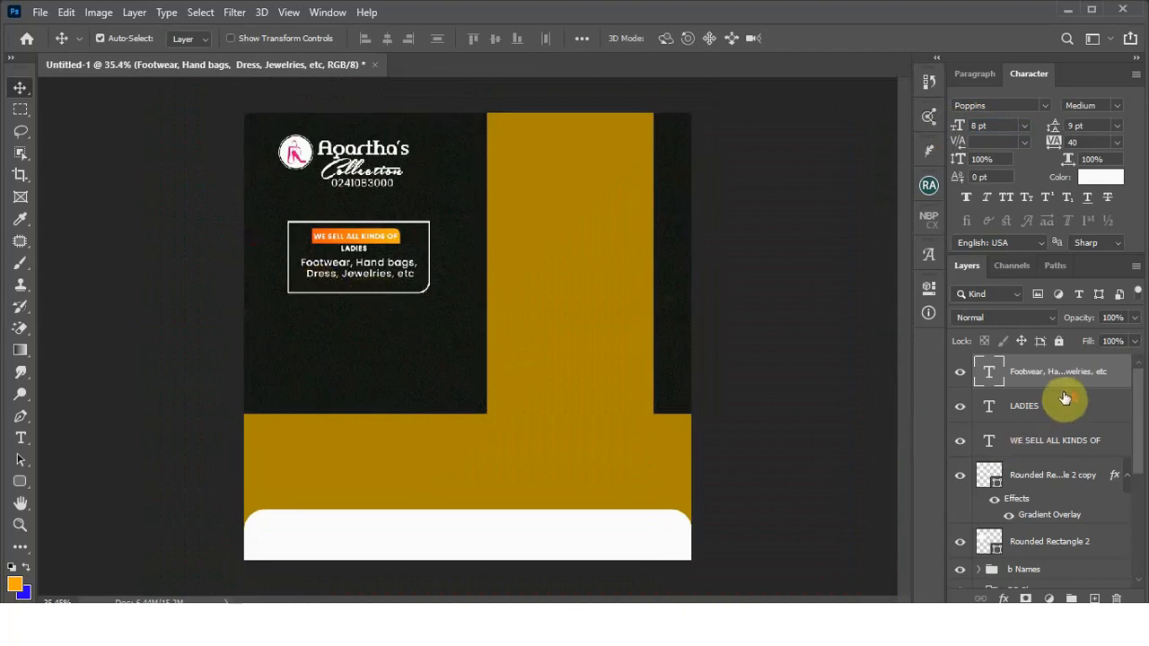
pyautogui.keyDown('shift'); pyautogui.click(1052, 542); pyautogui.keyUp('shift')
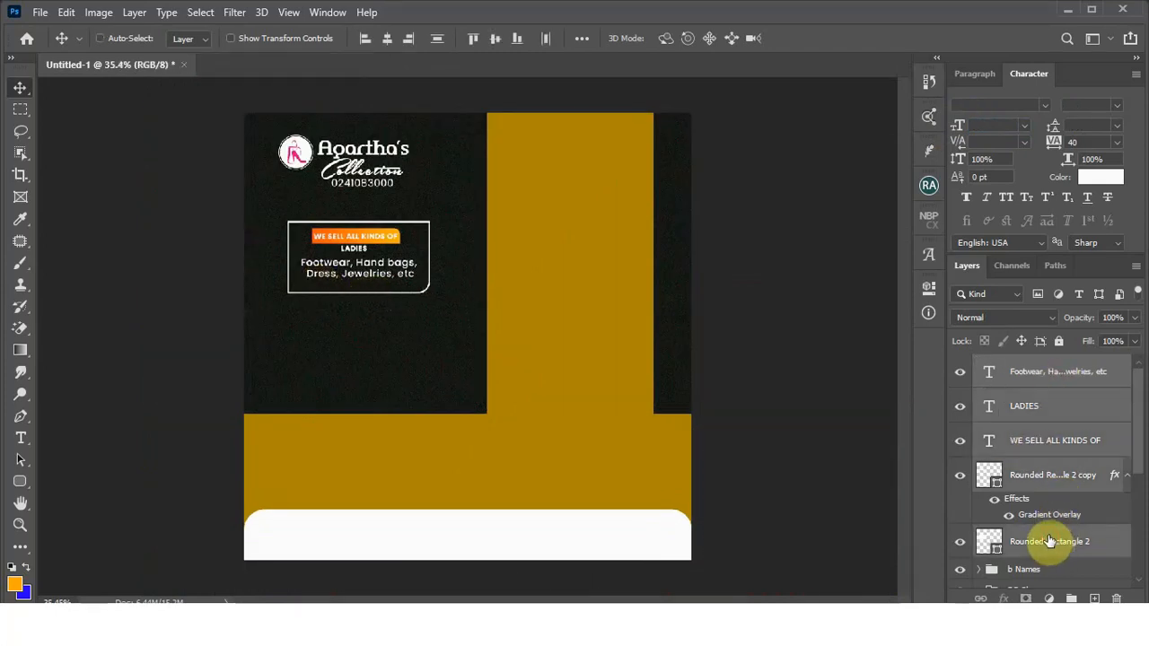
pyautogui.hotkey('ctrl', 'g')
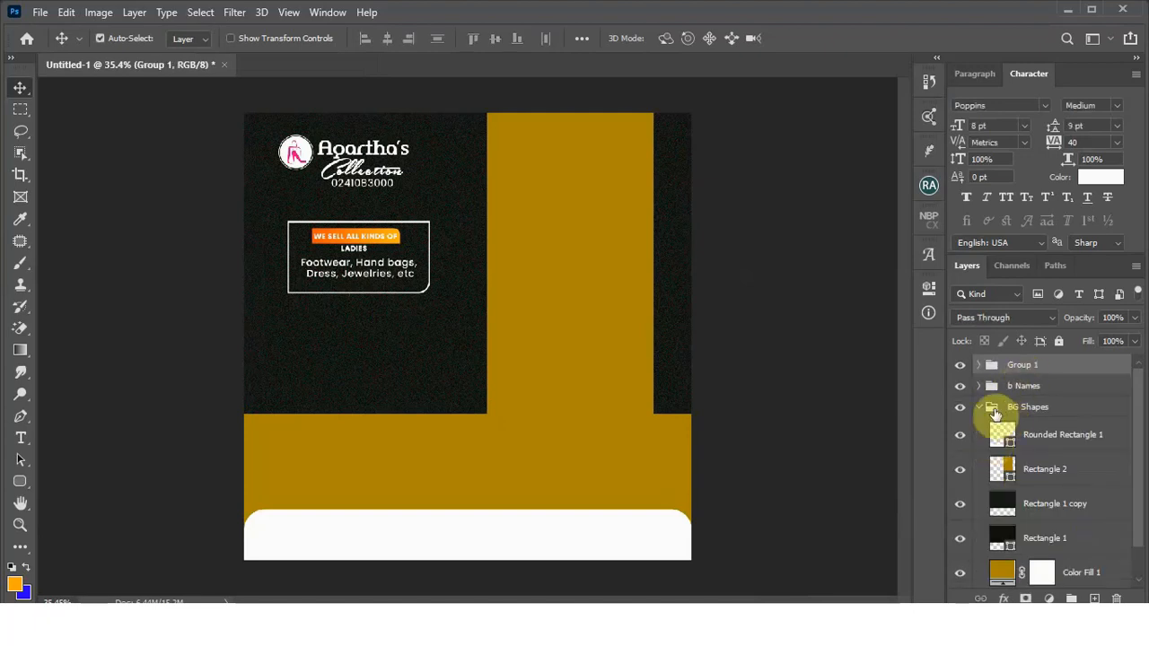
pyautogui.doubleClick(1021, 367)
pyautogui.write('Services')
pyautogui.press('Return')
pyautogui.click(983, 408)
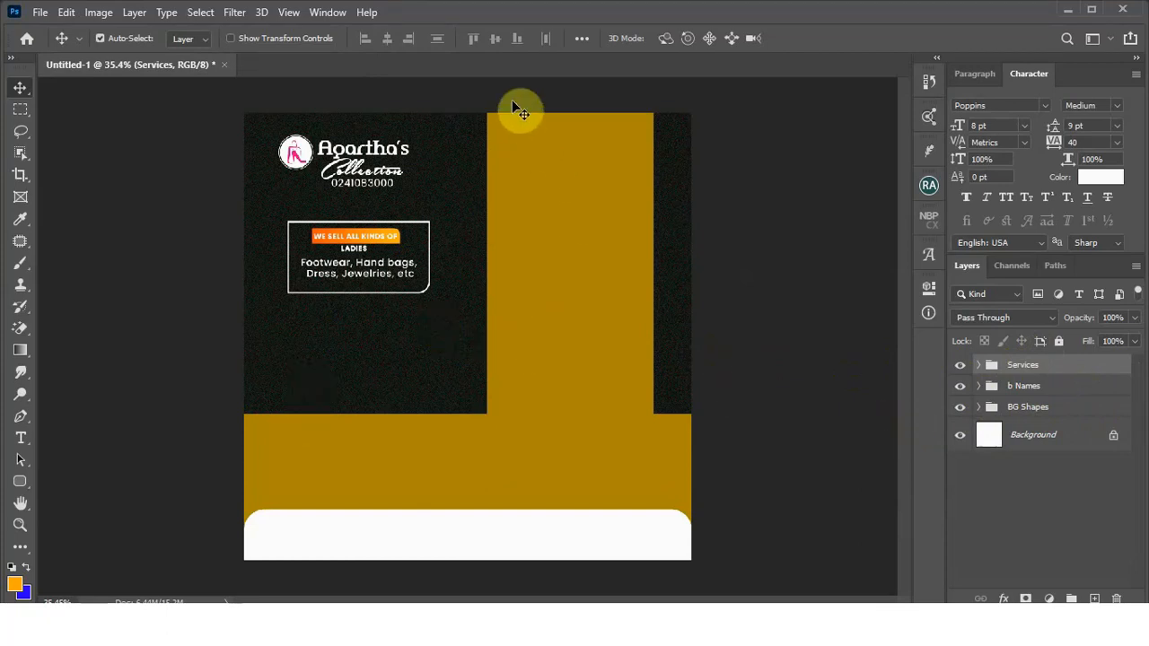
# Step: Draw a white rectangle about 465 × 259 px on the upper part of the gold vertical column
pyautogui.scroll(1, 512, 99)
pyautogui.scroll(-1, 536, 123)
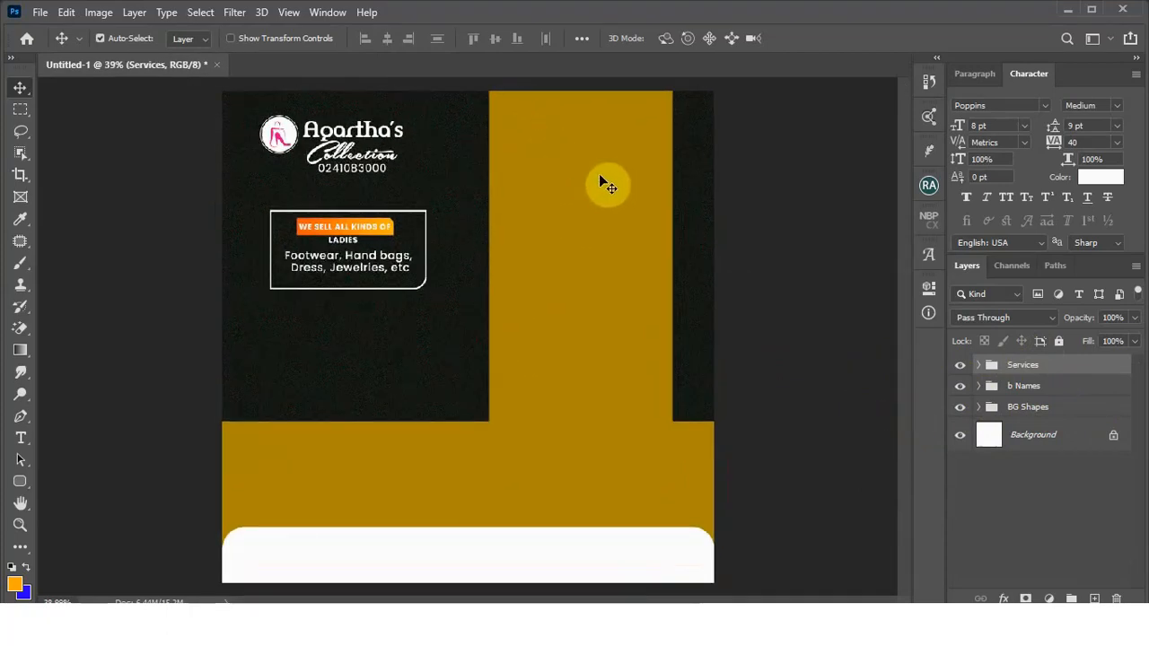
pyautogui.click(20, 484)
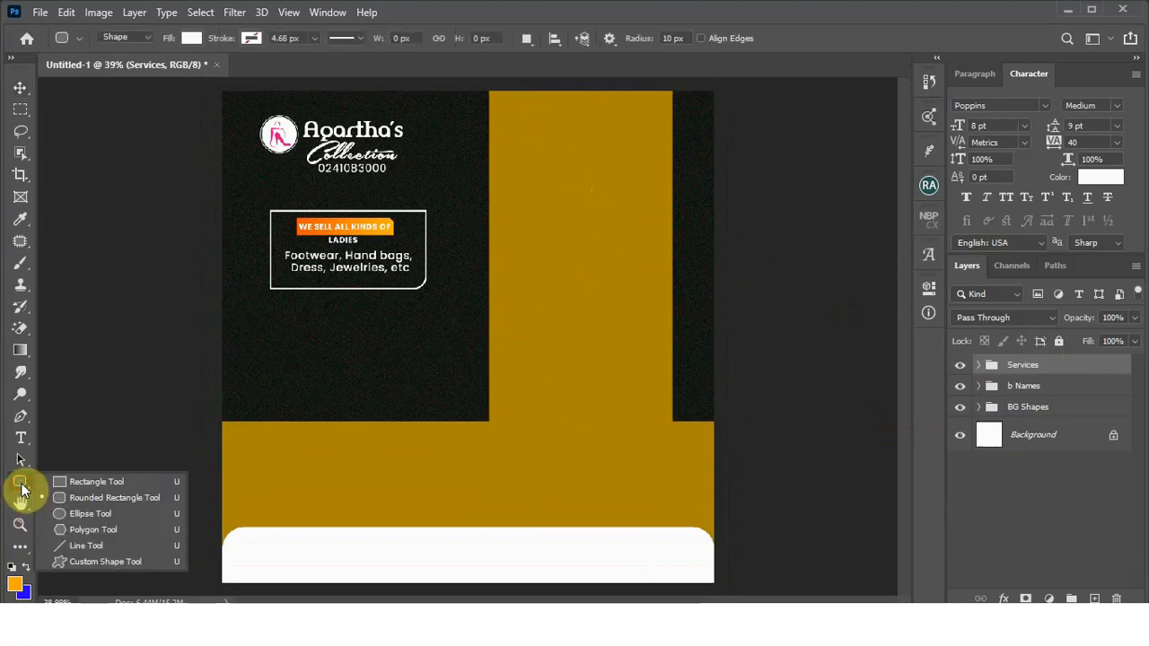
pyautogui.click(95, 483)
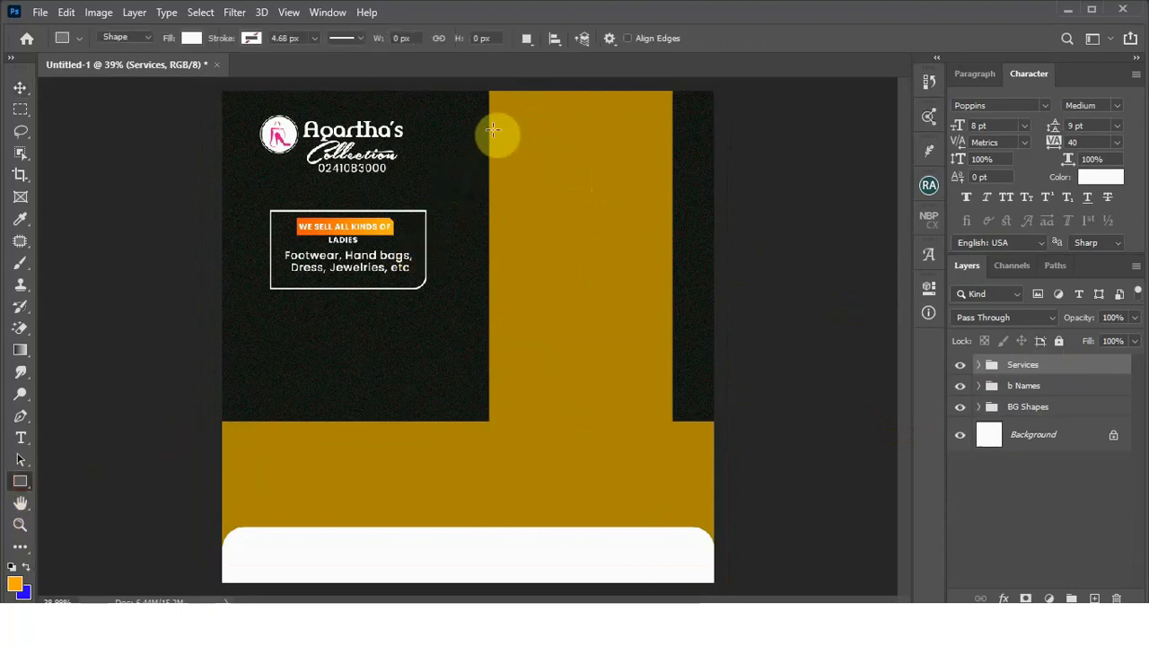
pyautogui.moveTo(507, 137)
pyautogui.mouseDown()
pyautogui.moveTo(639, 188)
pyautogui.moveTo(659, 221)
pyautogui.mouseUp()
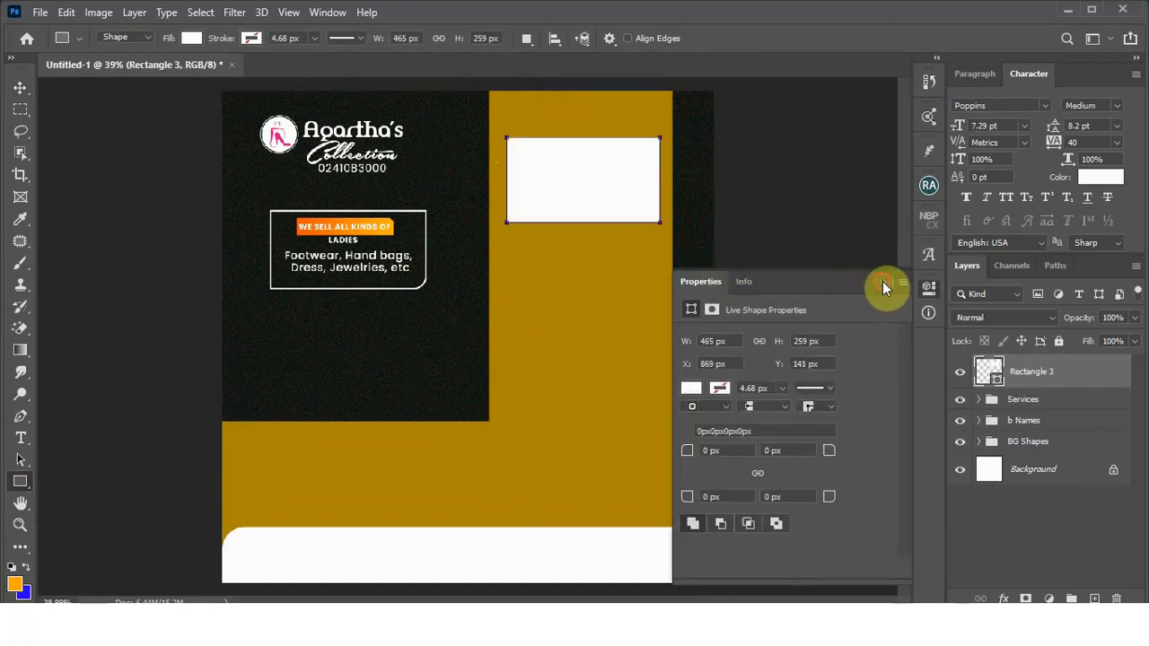
# Step: Nudge the white rectangle slightly up and to the left within the gold column
pyautogui.click(20, 87)
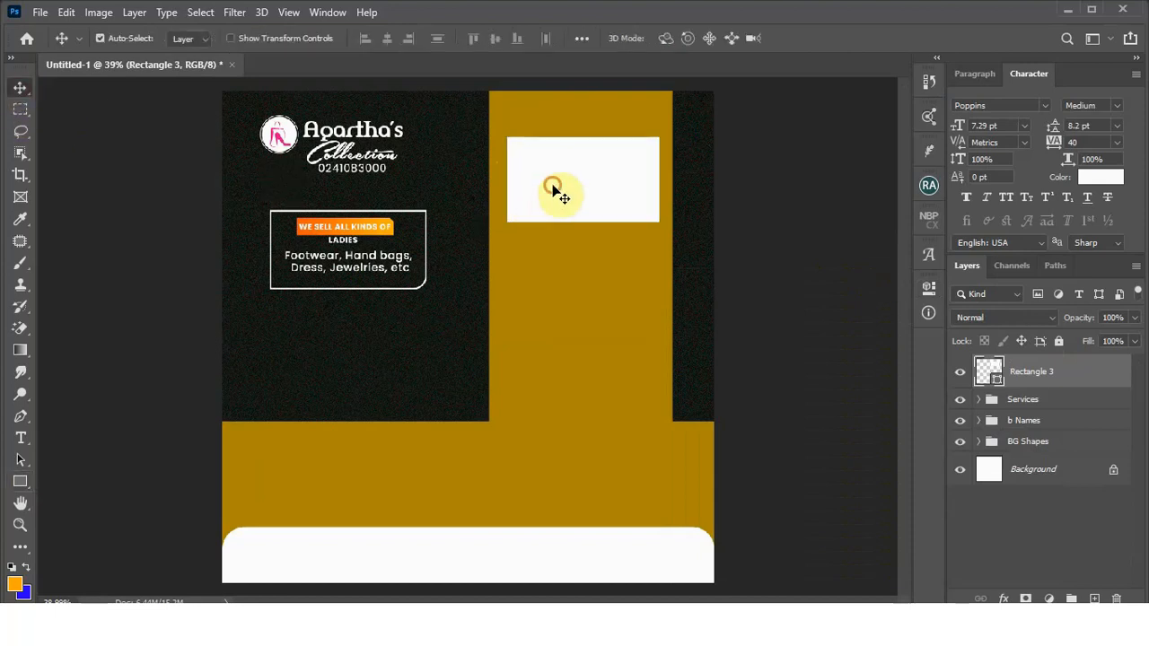
pyautogui.press('Up')
pyautogui.press('Up')
pyautogui.press('Up')
pyautogui.press('Up')
pyautogui.press('Up')
pyautogui.press('Up')
pyautogui.press('Up')
pyautogui.press('Up')
pyautogui.press('Up')
pyautogui.press('Up')
pyautogui.press('Up')
pyautogui.press('Up')
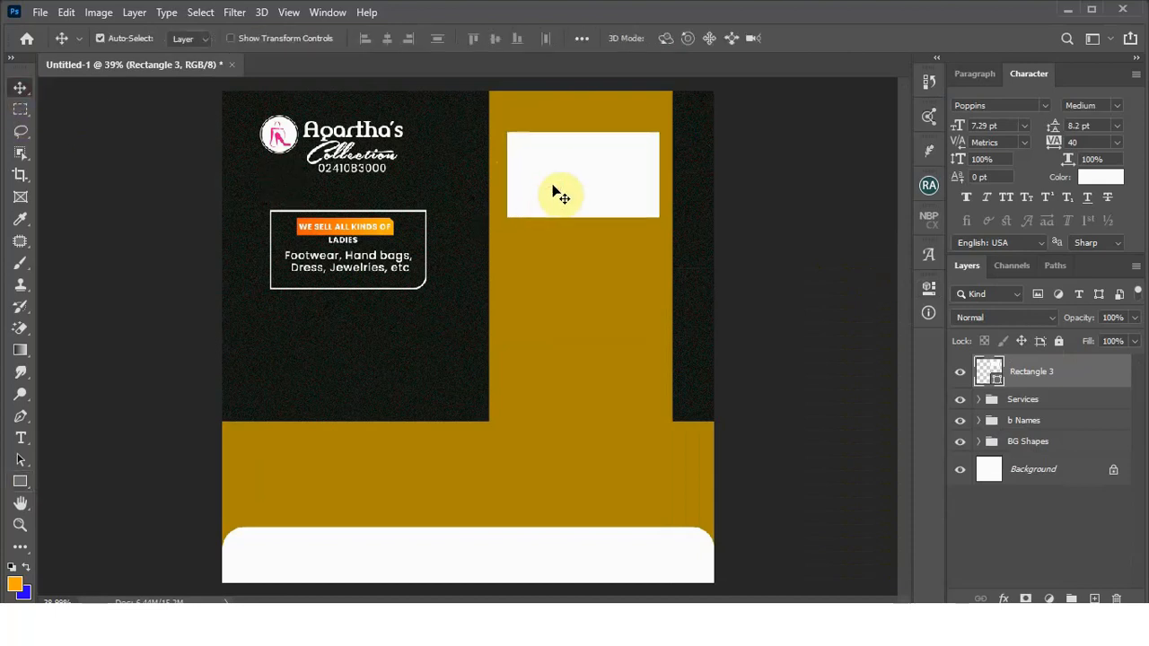
pyautogui.press('Left')
pyautogui.press('Left')
pyautogui.press('Left')
pyautogui.press('Left')
pyautogui.press('Left')
pyautogui.press('Left')
pyautogui.press('Left')
pyautogui.press('Left')
pyautogui.press('Left')
pyautogui.press('Left')
pyautogui.press('Left')
pyautogui.press('Left')
pyautogui.press('Left')
pyautogui.press('Left')
pyautogui.press('Left')
pyautogui.press('Left')
pyautogui.press('Left')
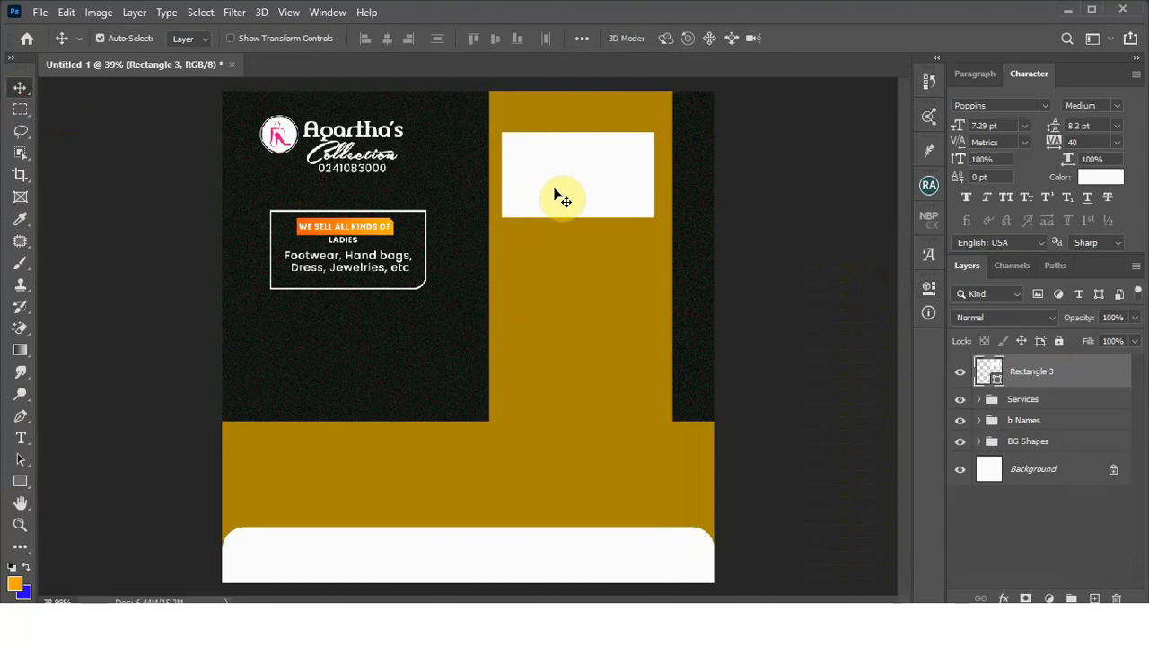
pyautogui.press('Right')
pyautogui.press('Right')
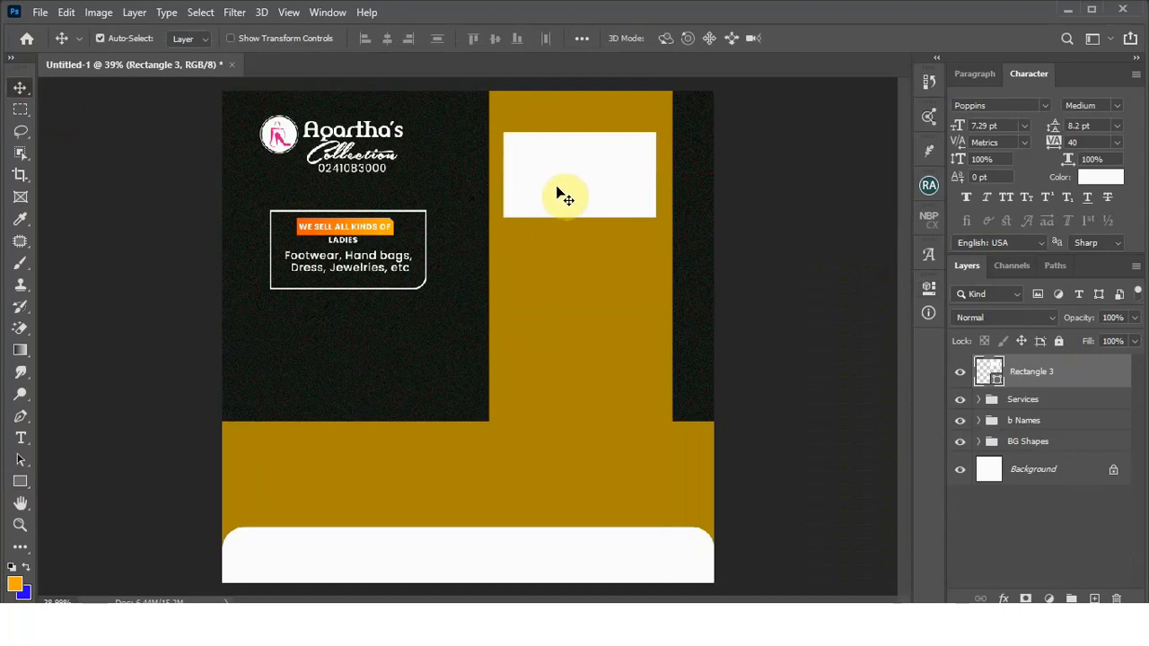
# Step: Duplicate the white rectangle below itself and resize the copy to 50% width and about 112% height, closing up the gap slightly
pyautogui.moveTo(559, 192); pyautogui.dragTo(557, 283)
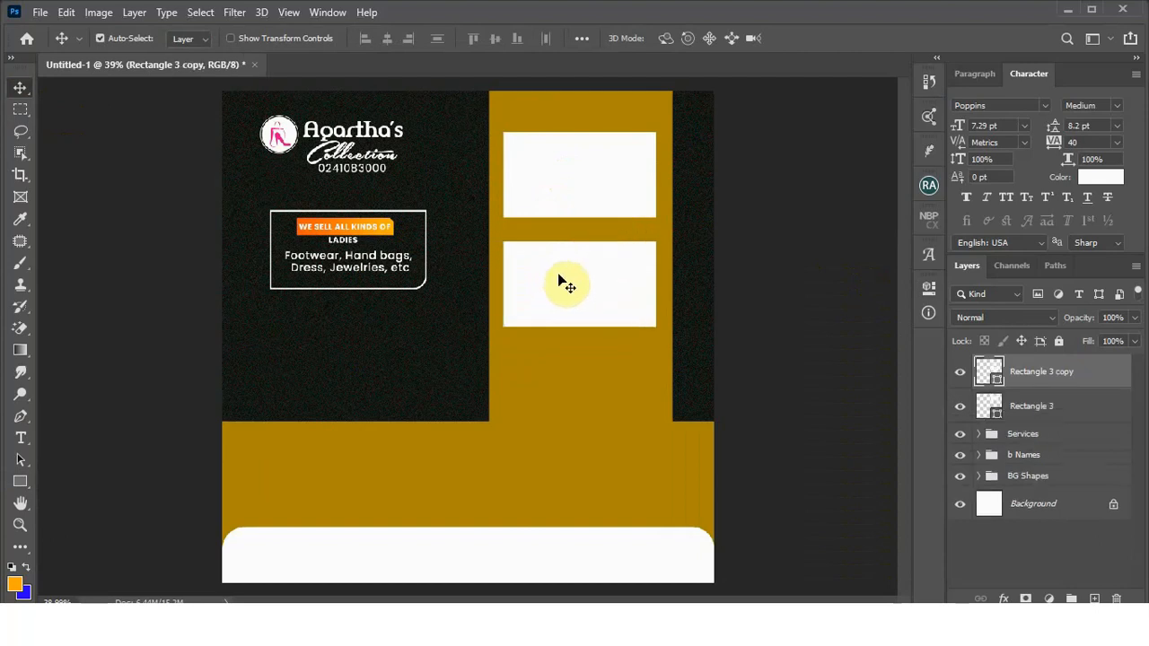
pyautogui.hotkey('ctrl', 't')
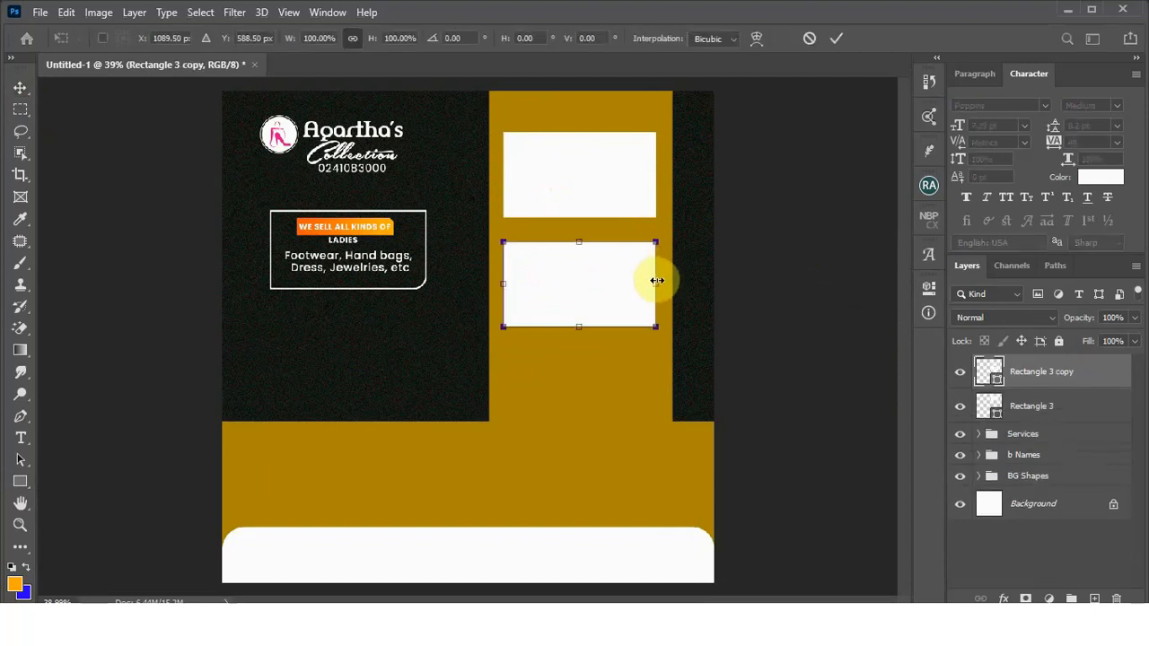
pyautogui.moveTo(657, 281); pyautogui.dragTo(579, 278)
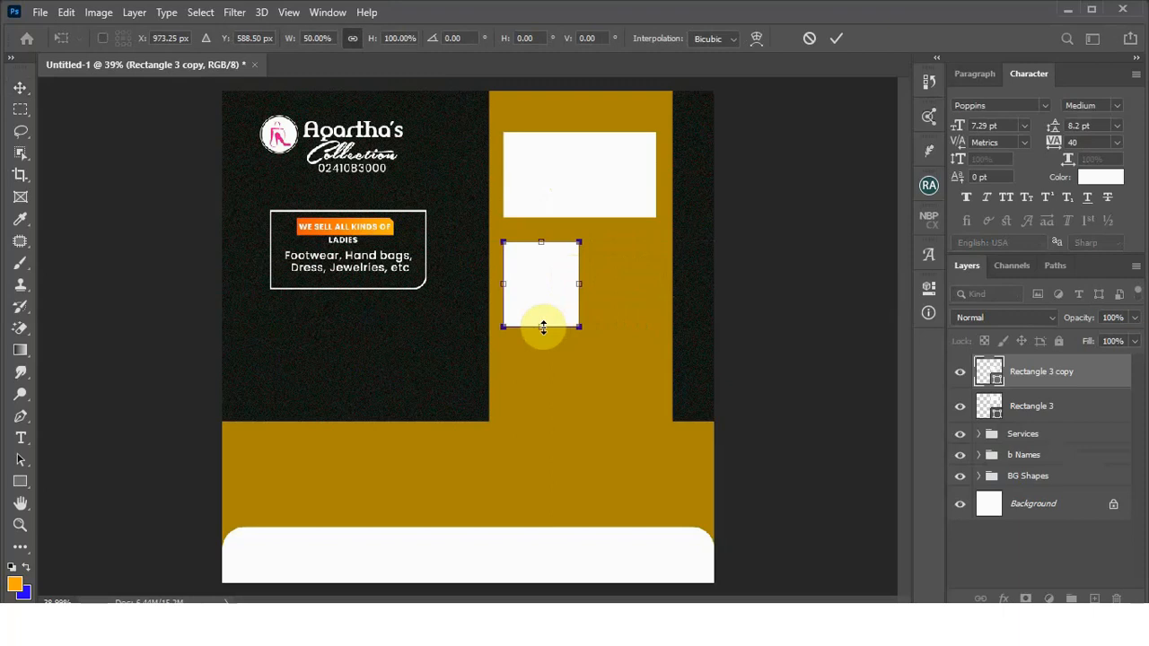
pyautogui.moveTo(544, 327); pyautogui.dragTo(542, 339)
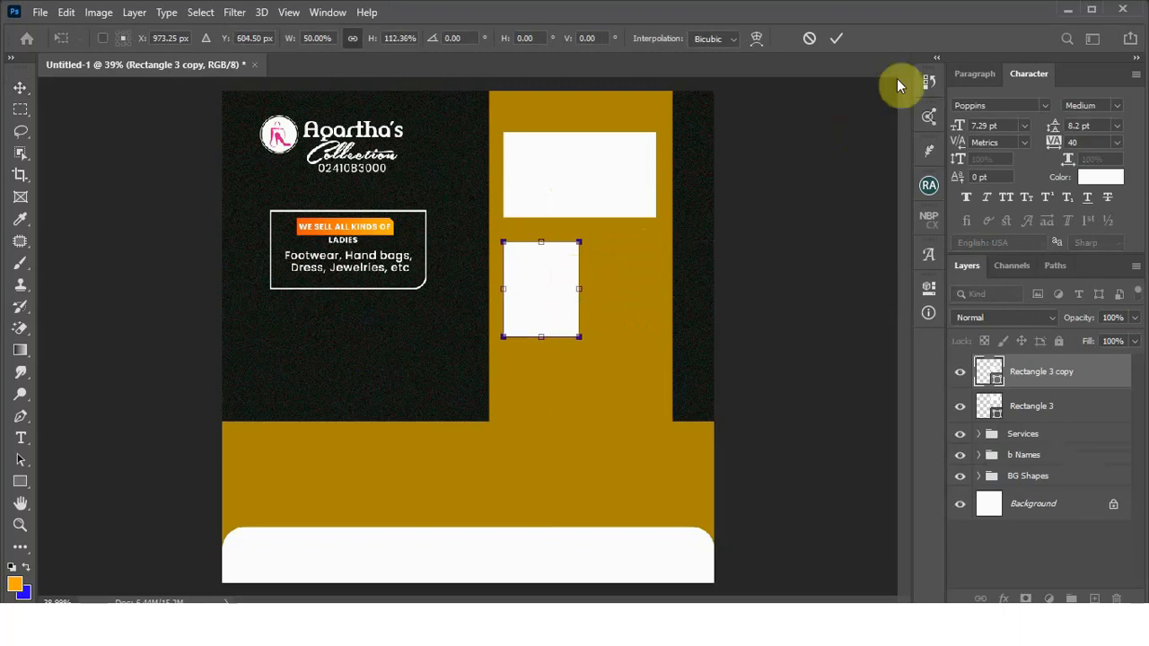
pyautogui.click(838, 42)
pyautogui.moveTo(559, 267); pyautogui.dragTo(558, 261)
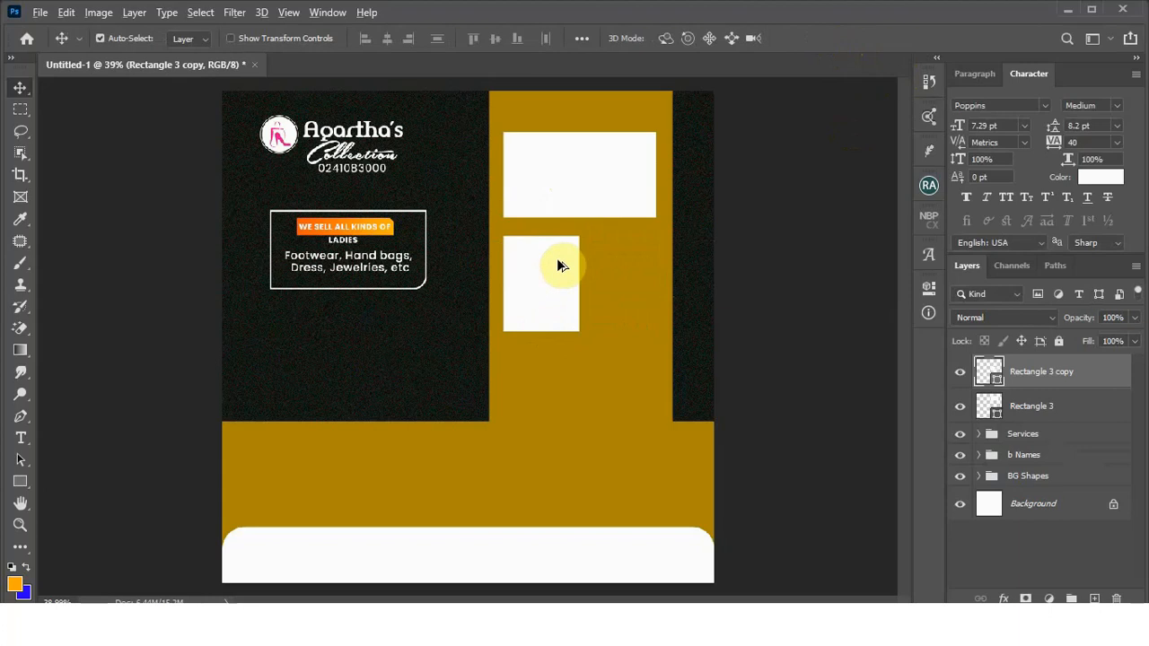
# Step: Duplicate the small white rectangle about 0.79 in to the right and nudge the copy further right to leave a narrow gap
pyautogui.moveTo(554, 283); pyautogui.dragTo(633, 285)
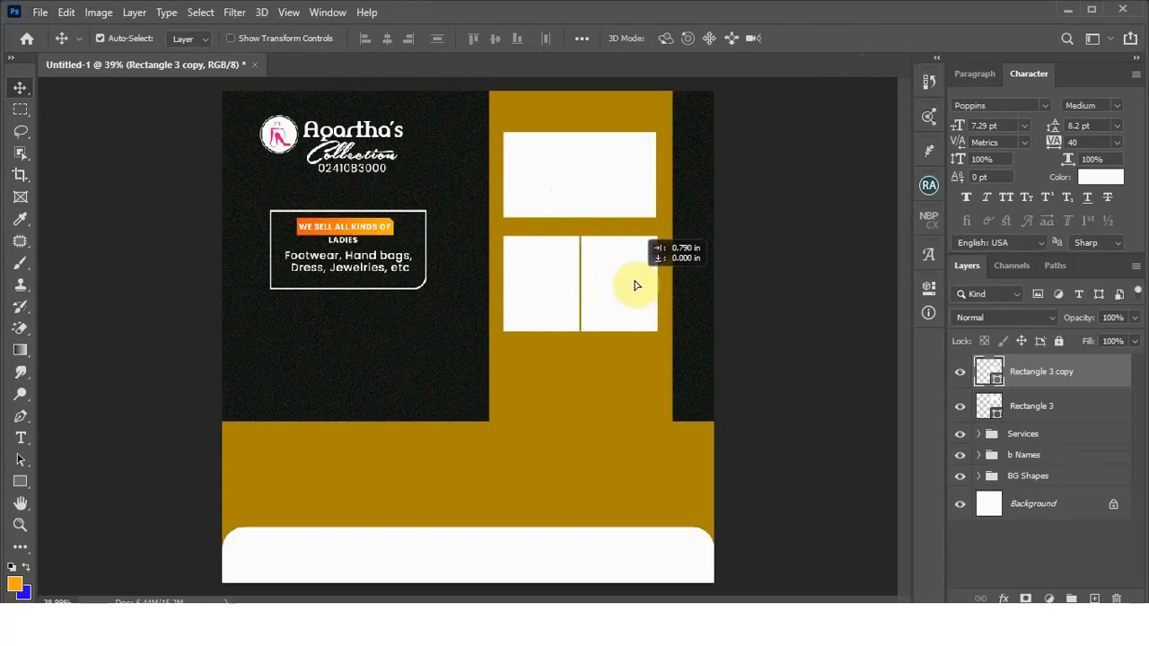
pyautogui.keyDown('alt'); pyautogui.click(633, 283); pyautogui.keyUp('alt')
pyautogui.press('Right')
pyautogui.press('Right')
pyautogui.press('Right')
pyautogui.press('Right')
pyautogui.press('Right')
pyautogui.press('Right')
pyautogui.press('Right')
pyautogui.press('Right')
pyautogui.press('Right')
pyautogui.press('Right')
pyautogui.press('Right')
pyautogui.press('Right')
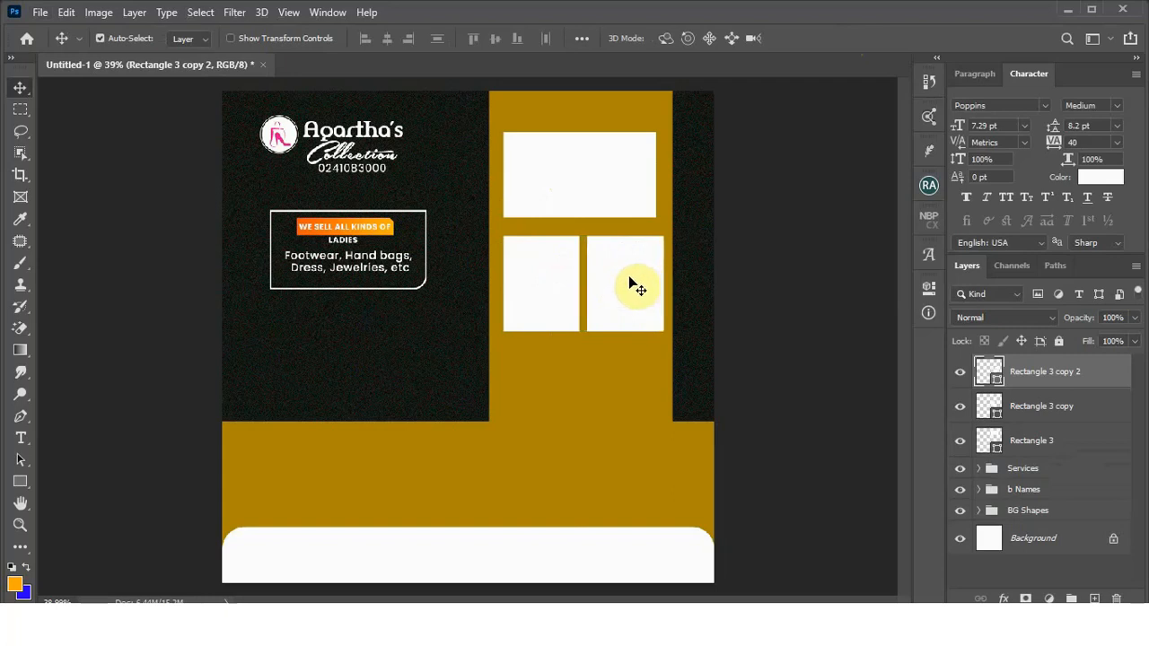
# Step: Widen the upper white rectangle to about 105% so its right edge lines up with the small rectangle pair below
pyautogui.click(559, 288)
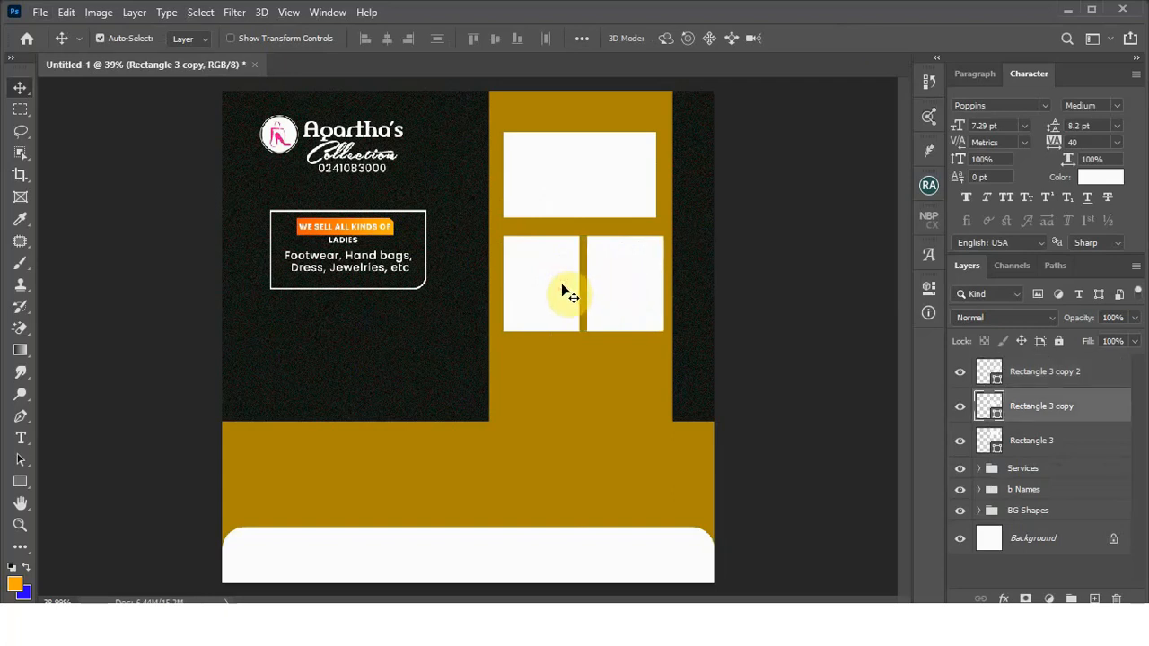
pyautogui.click(604, 205)
pyautogui.hotkey('ctrl', 't')
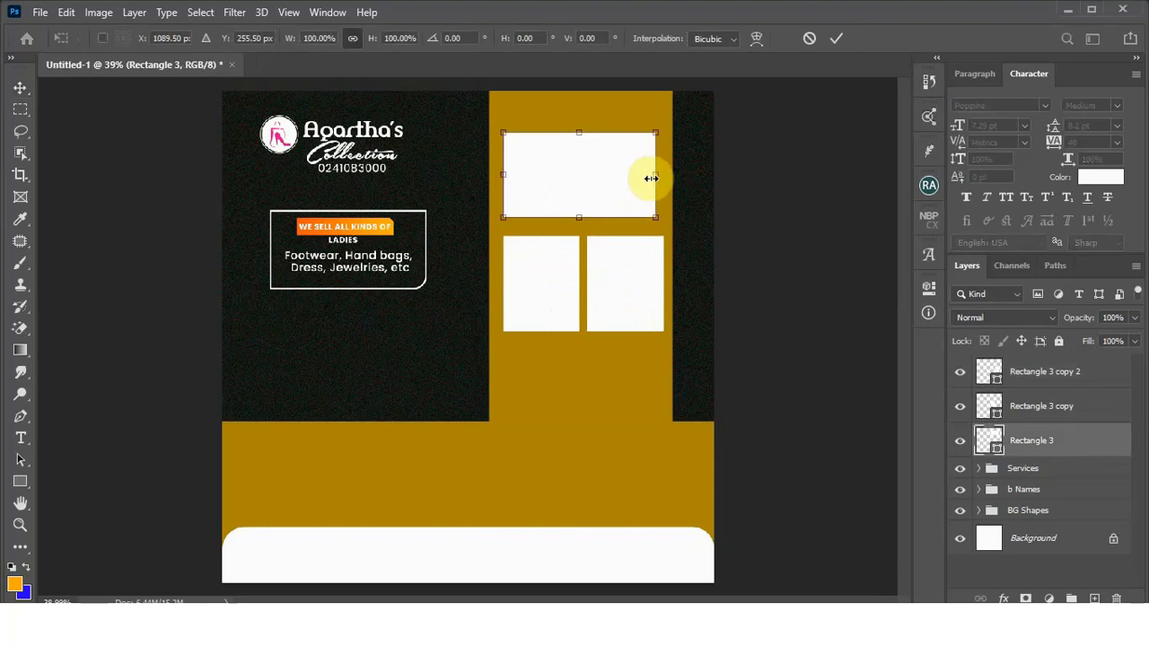
pyautogui.moveTo(660, 174); pyautogui.dragTo(668, 174)
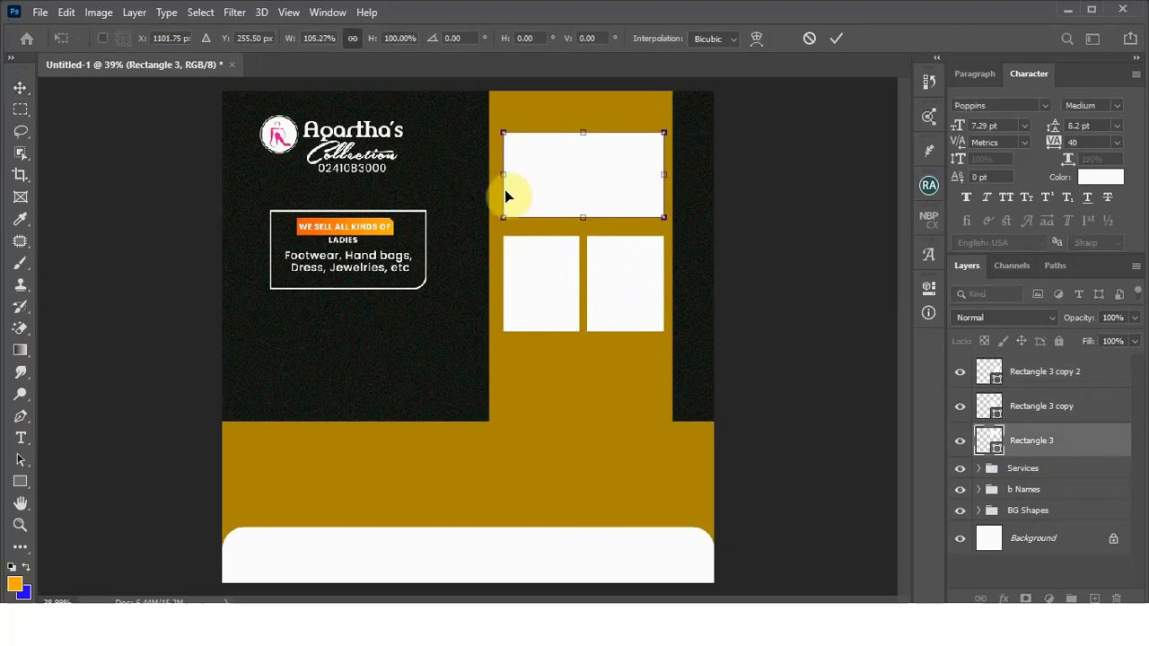
pyautogui.click(837, 38)
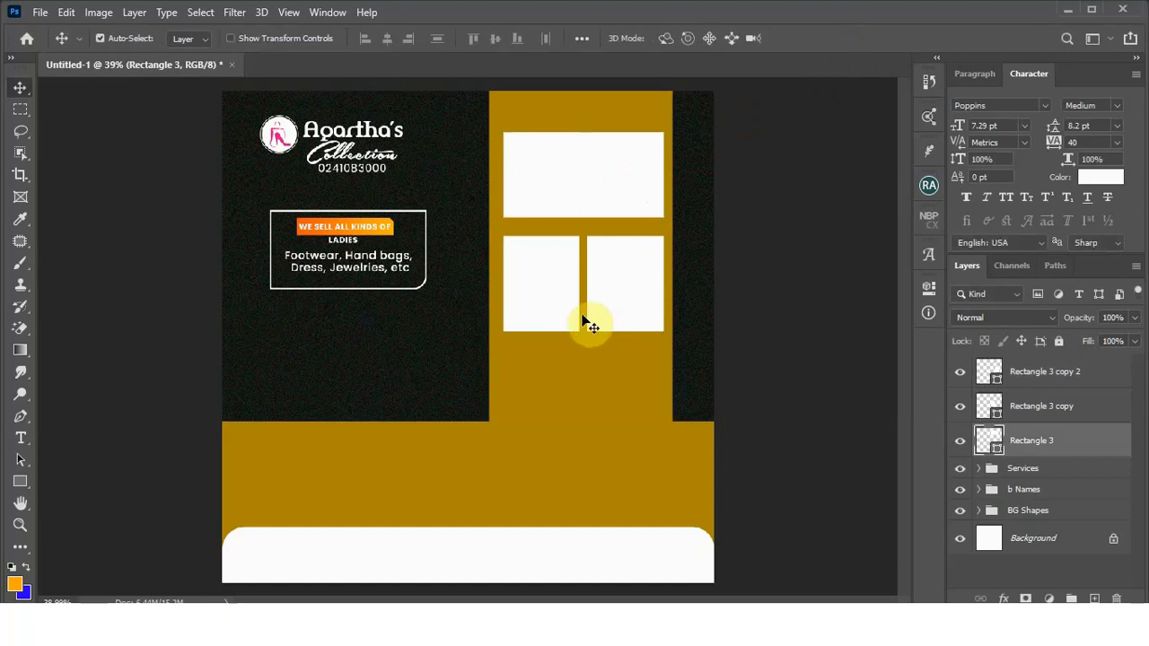
# Step: Duplicate the pair of small white rectangles about 1.02 in downward and nudge the copies down to match the vertical gap
pyautogui.click(603, 315)
pyautogui.click(555, 292)
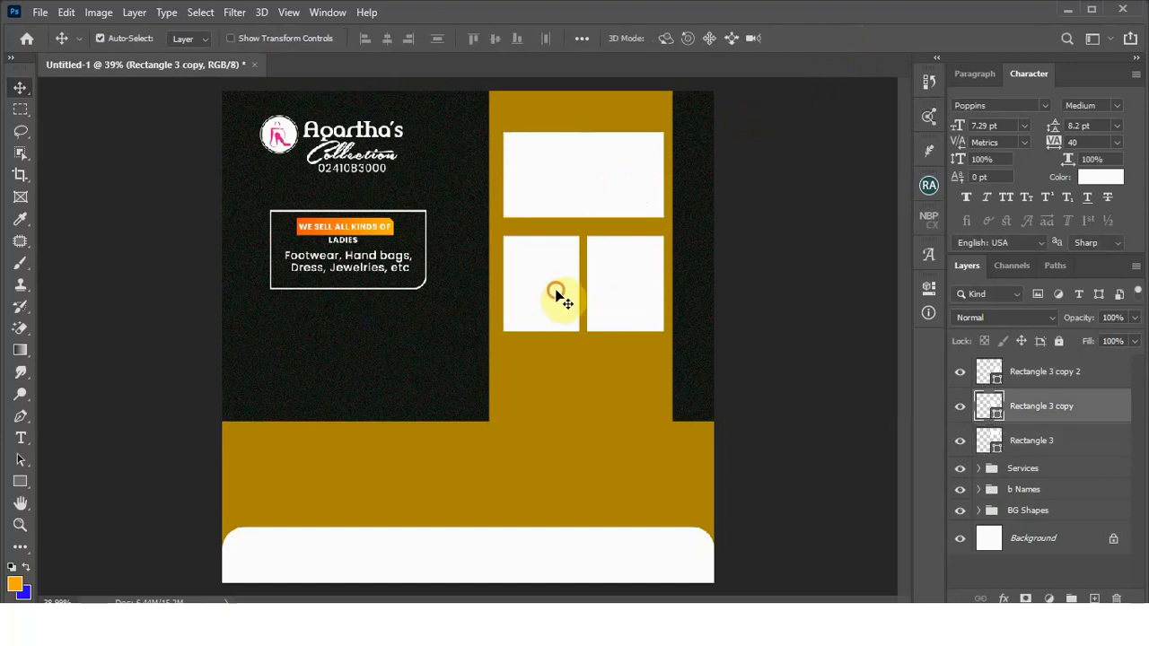
pyautogui.keyDown('shift'); pyautogui.click(628, 282); pyautogui.keyUp('shift')
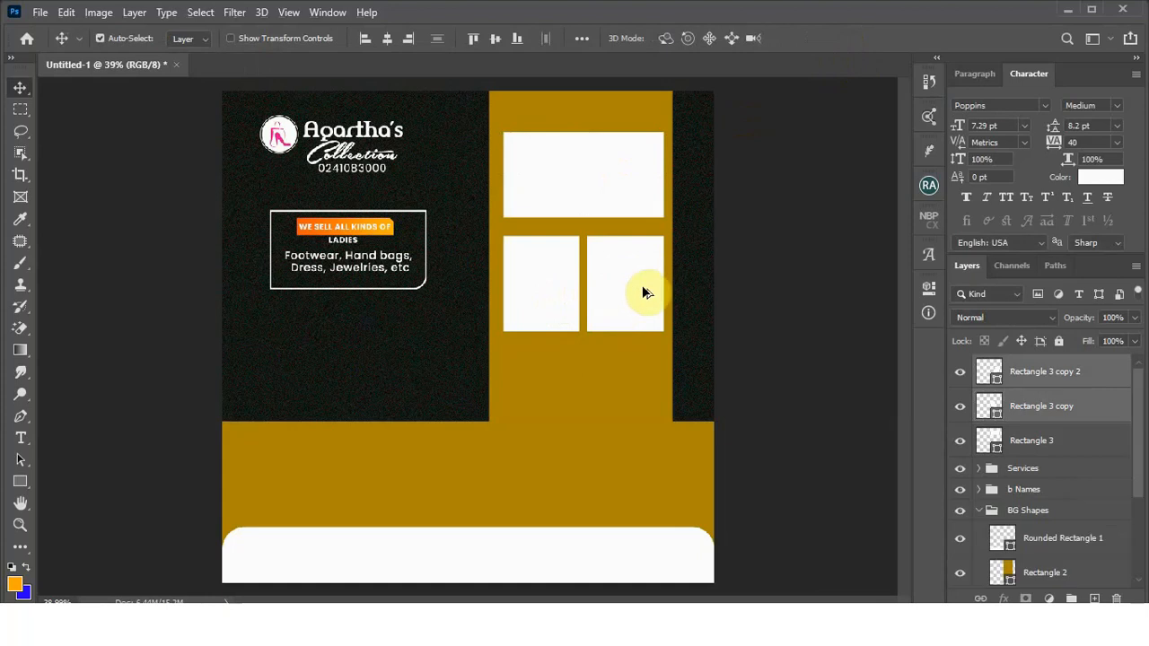
pyautogui.moveTo(643, 289); pyautogui.dragTo(647, 396)
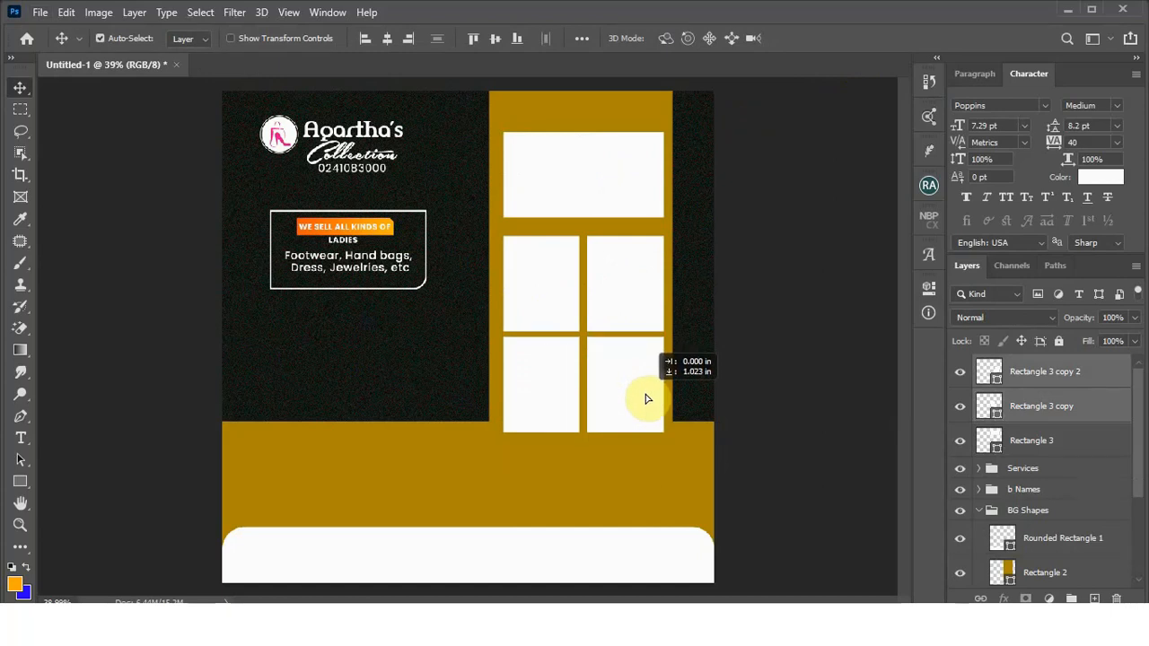
pyautogui.moveTo(645, 398); pyautogui.dragTo(646, 393)
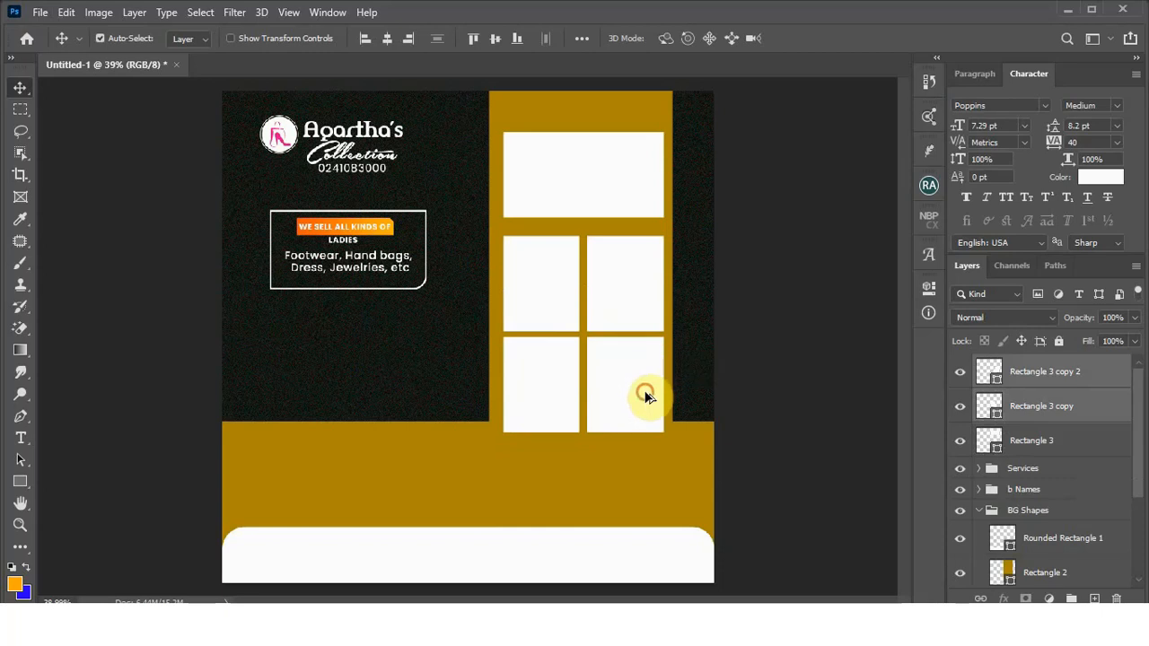
pyautogui.press('Down')
pyautogui.press('Down')
pyautogui.press('Down')
pyautogui.press('Down')
pyautogui.press('Down')
pyautogui.press('Down')
pyautogui.press('Down')
pyautogui.press('Down')
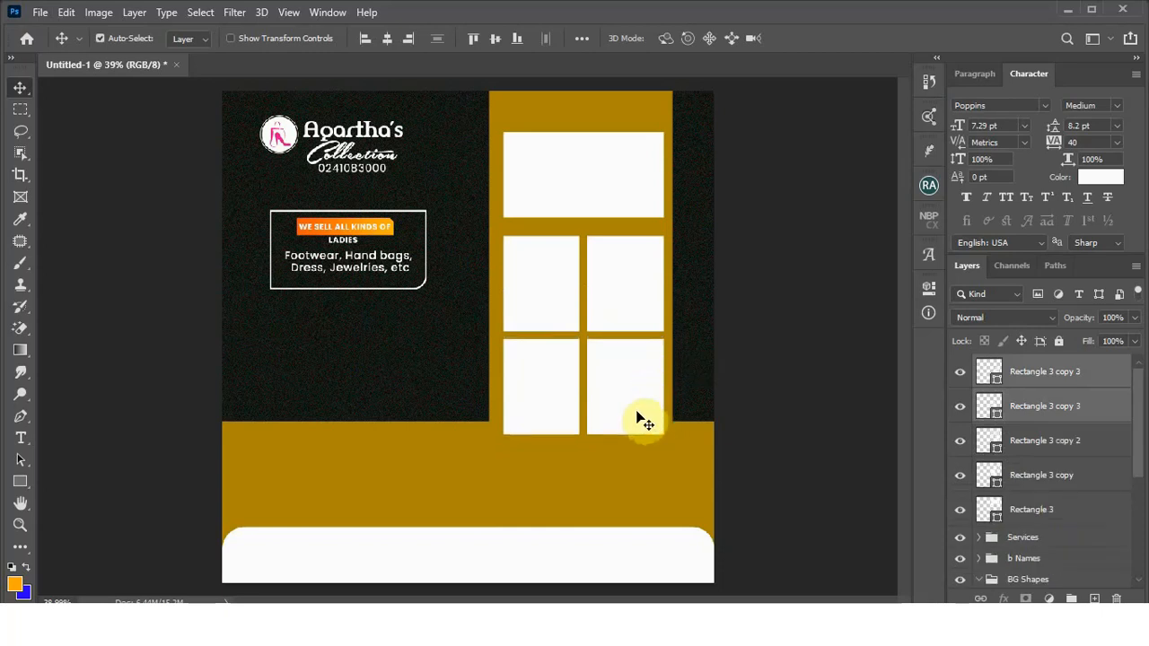
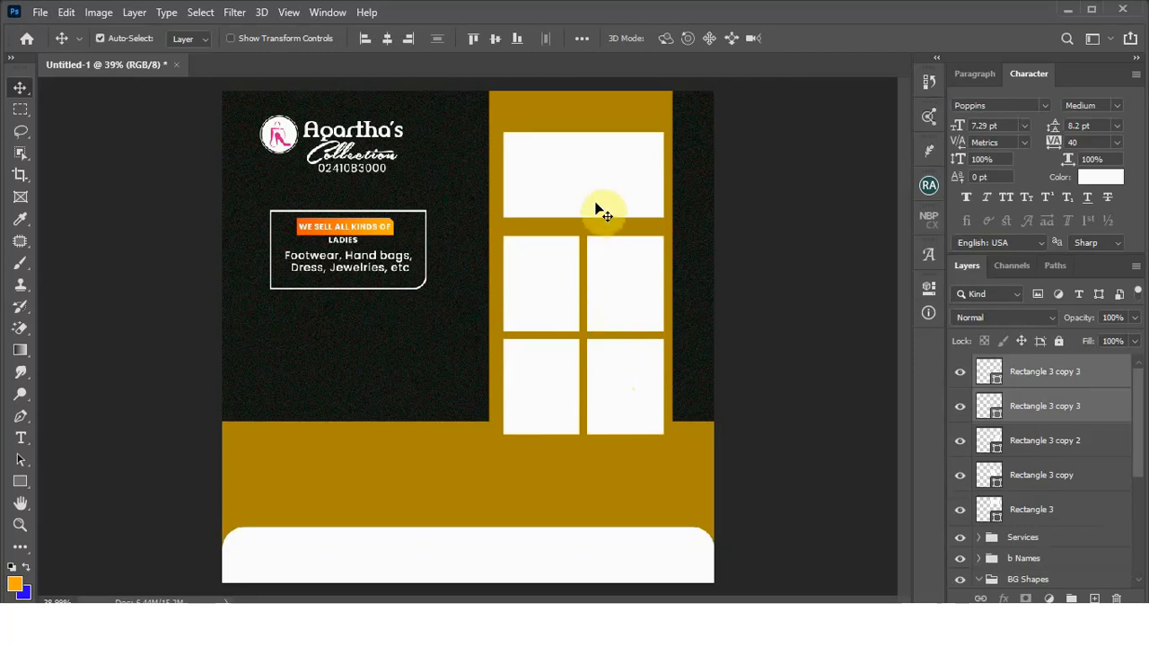
# Step: Scale the near-black background rectangle to about 103.7% so its lower edge reaches the bottom of the lowest white rectangles
pyautogui.click(506, 456)
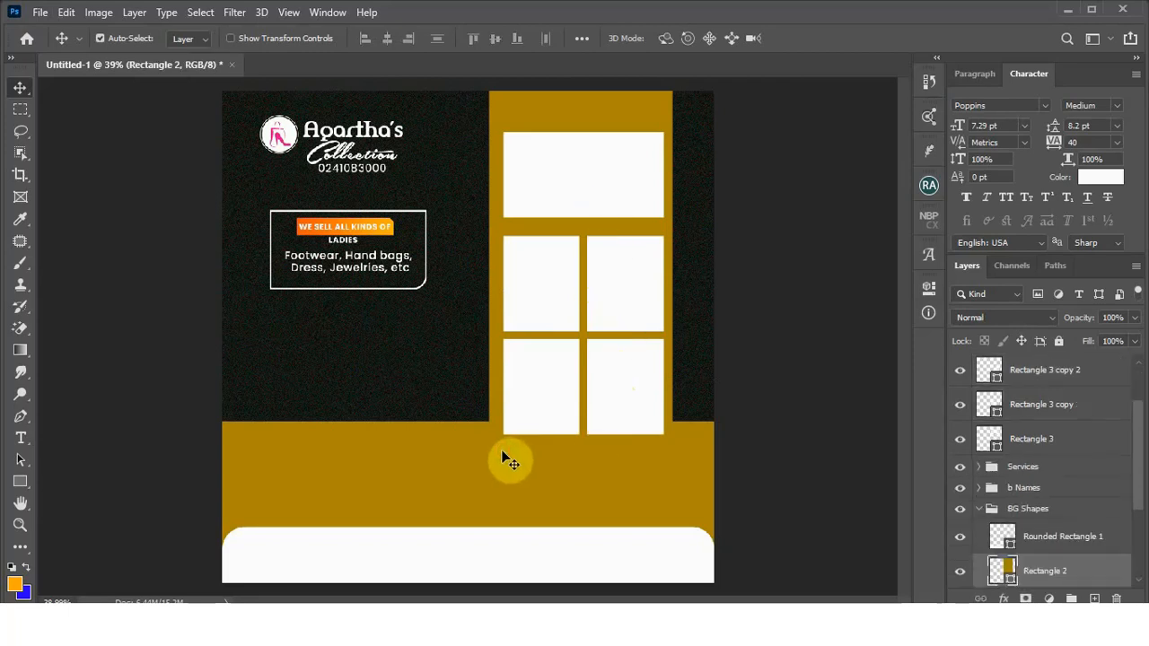
pyautogui.click(441, 406)
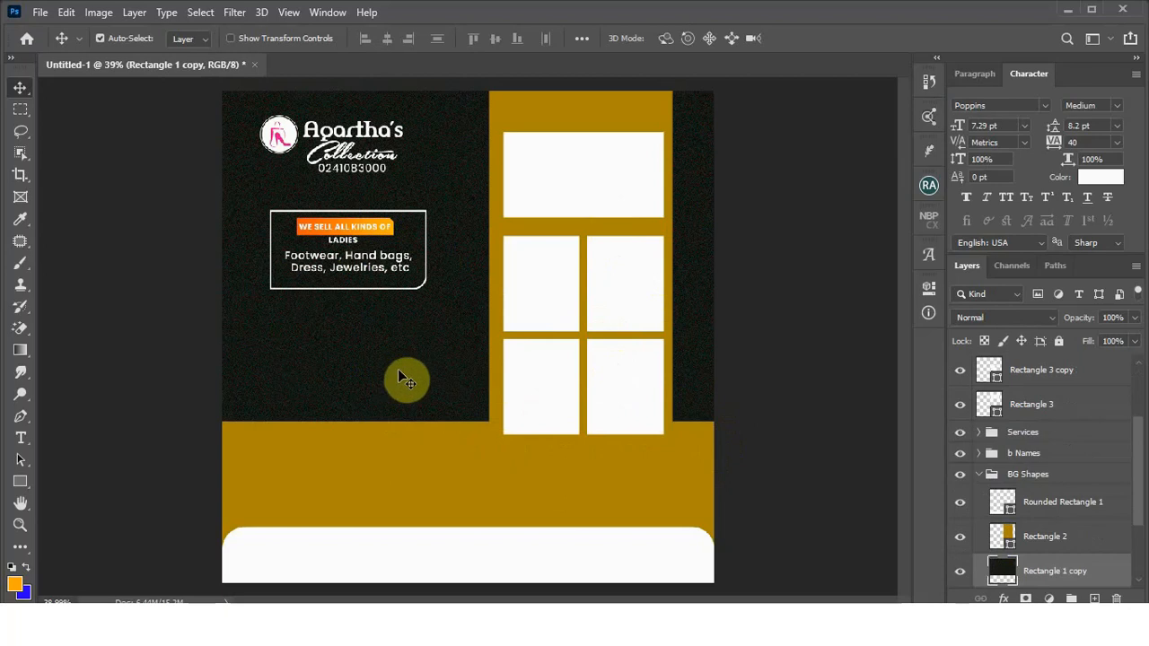
pyautogui.hotkey('ctrl', 't')
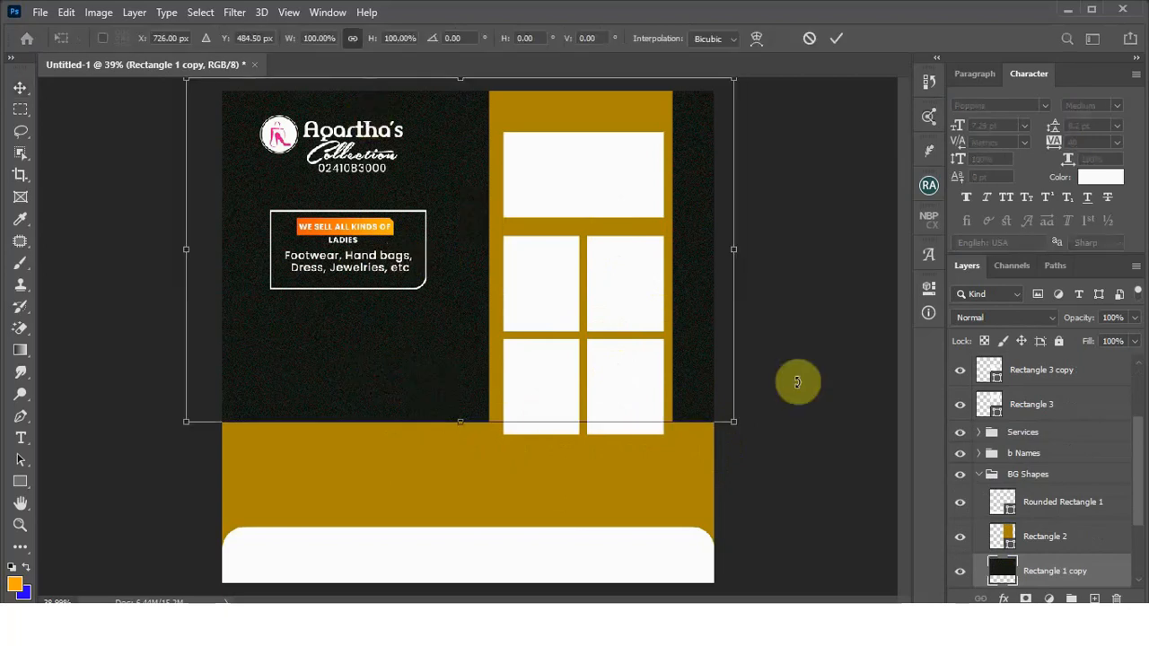
pyautogui.moveTo(462, 423)
pyautogui.mouseDown()
pyautogui.moveTo(460, 462)
pyautogui.moveTo(458, 442)
pyautogui.mouseUp()
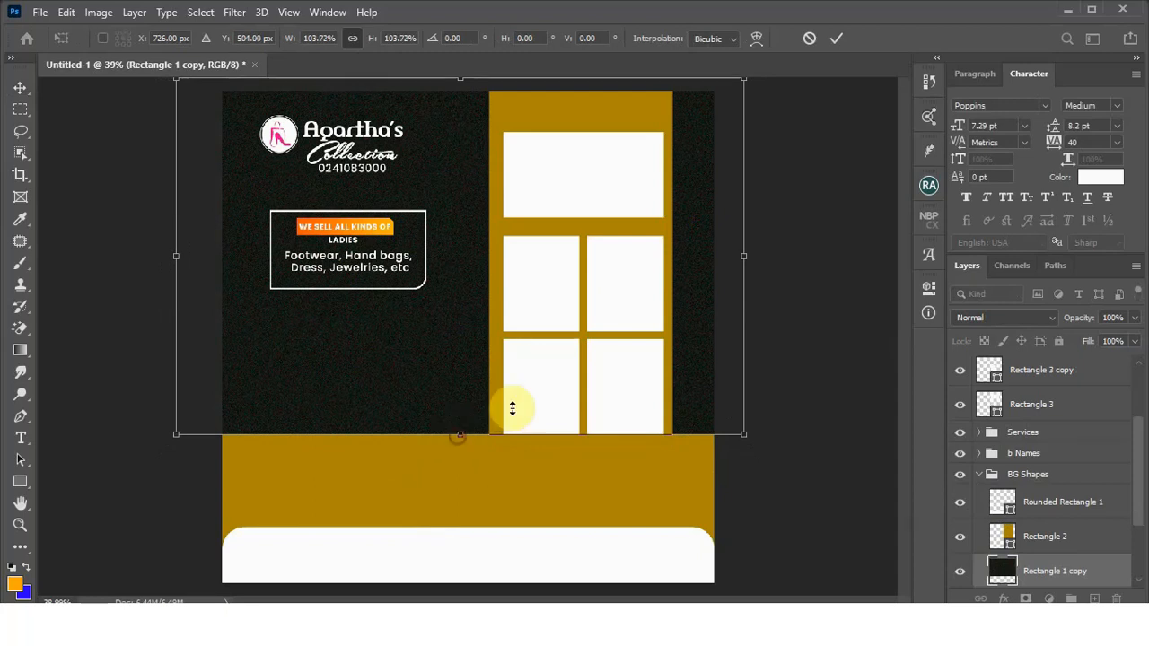
pyautogui.click(836, 38)
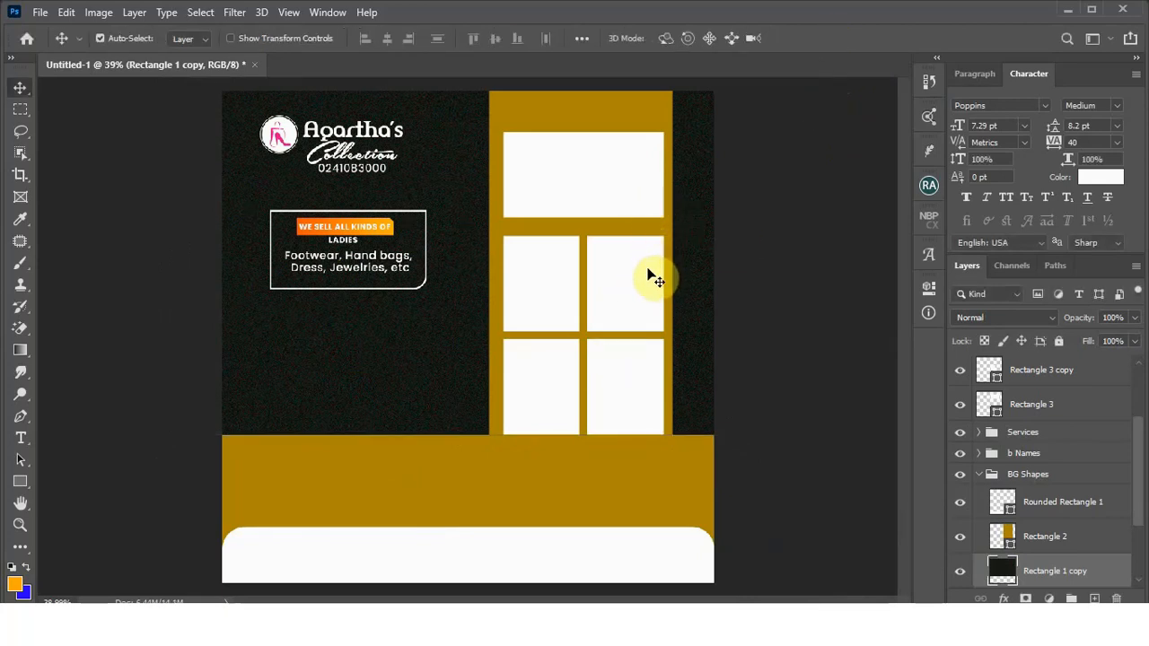
# Step: Select the four small white rectangles and nudge them up closer to the wide rectangle
pyautogui.click(561, 266)
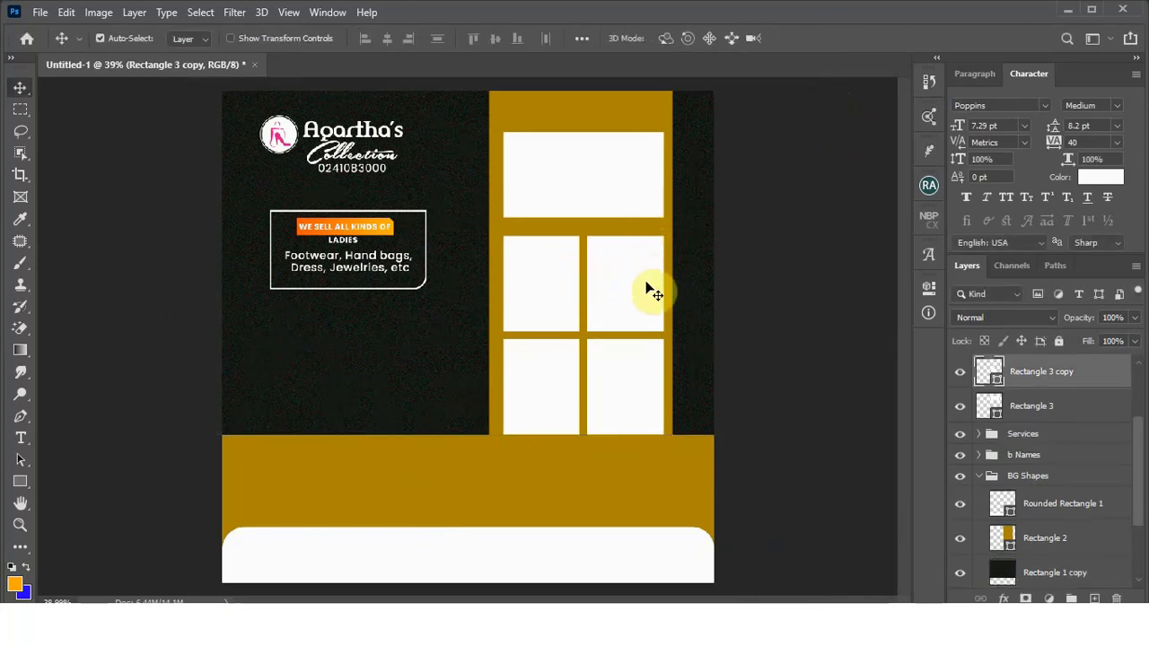
pyautogui.click(643, 284)
pyautogui.click(618, 371)
pyautogui.press('Up')
pyautogui.press('Up')
pyautogui.press('Up')
pyautogui.press('Up')
pyautogui.press('Up')
pyautogui.press('Up')
pyautogui.press('Up')
pyautogui.press('Up')
pyautogui.press('Up')
pyautogui.press('Up')
pyautogui.press('Up')
pyautogui.press('Up')
pyautogui.press('Up')
pyautogui.press('Up')
pyautogui.press('Up')
pyautogui.press('Up')
pyautogui.press('Up')
pyautogui.press('Up')
pyautogui.press('Up')
pyautogui.press('Up')
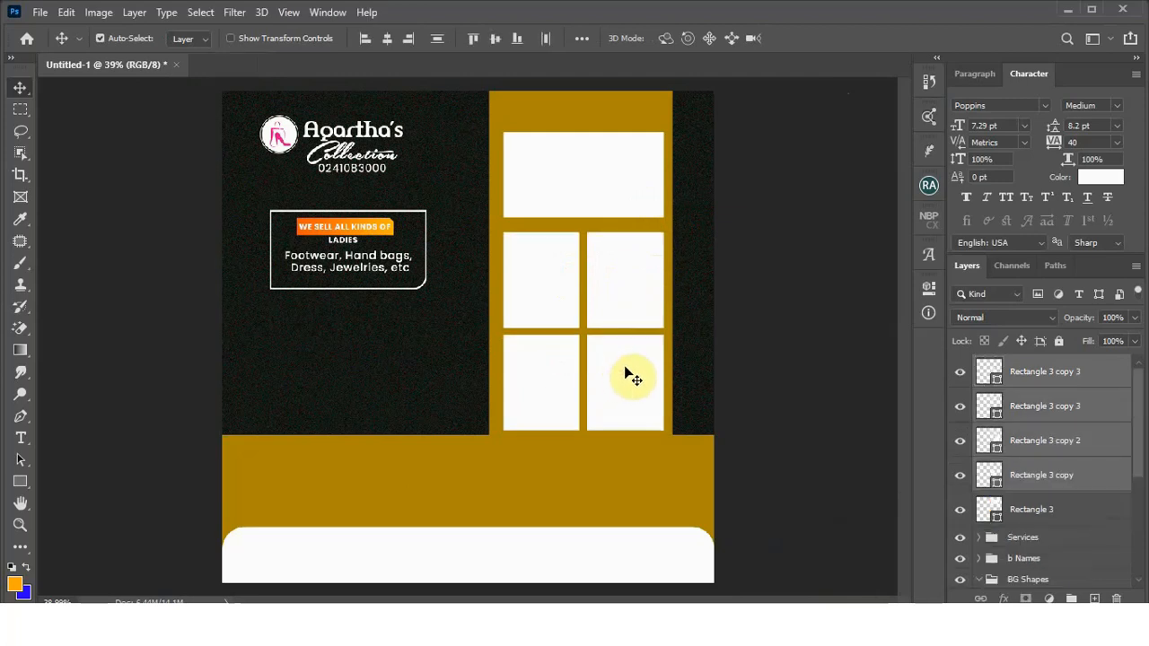
# Step: Add the wide rectangle to the selection, nudge all five white rectangles up within the gold column, and deselect them
pyautogui.keyDown('shift'); pyautogui.click(599, 180); pyautogui.keyUp('shift')
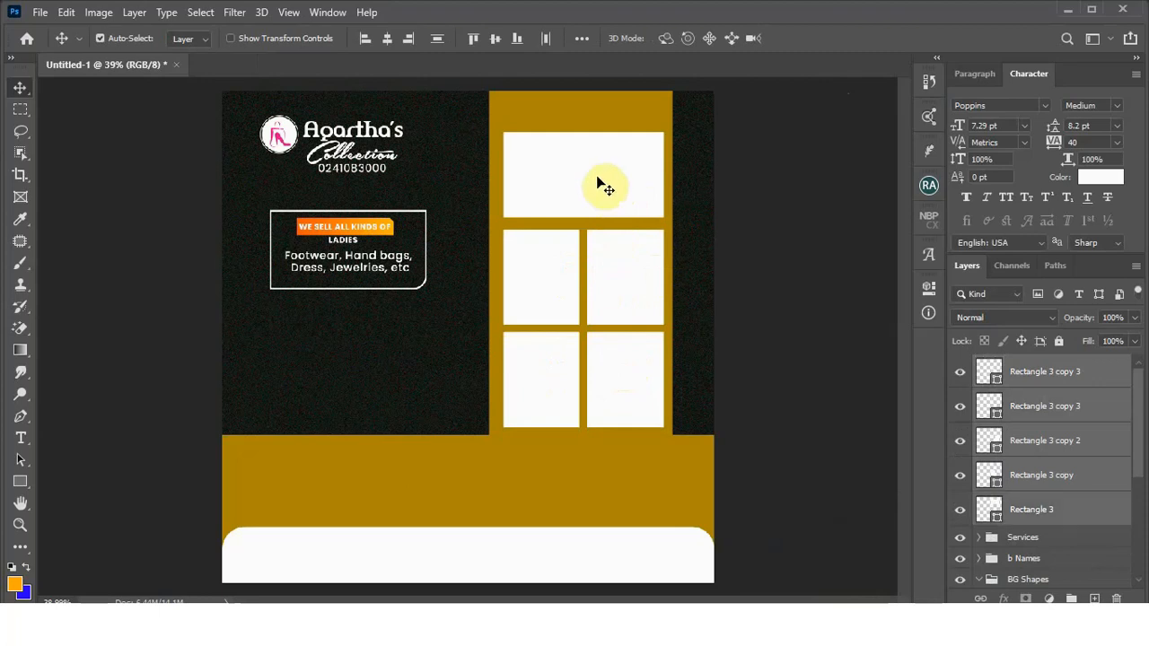
pyautogui.press('Up')
pyautogui.press('Up')
pyautogui.press('Up')
pyautogui.press('Up')
pyautogui.press('Up')
pyautogui.press('Up')
pyautogui.press('Up')
pyautogui.press('Up')
pyautogui.press('Up')
pyautogui.press('Up')
pyautogui.press('Up')
pyautogui.press('Up')
pyautogui.press('Up')
pyautogui.press('Up')
pyautogui.press('Up')
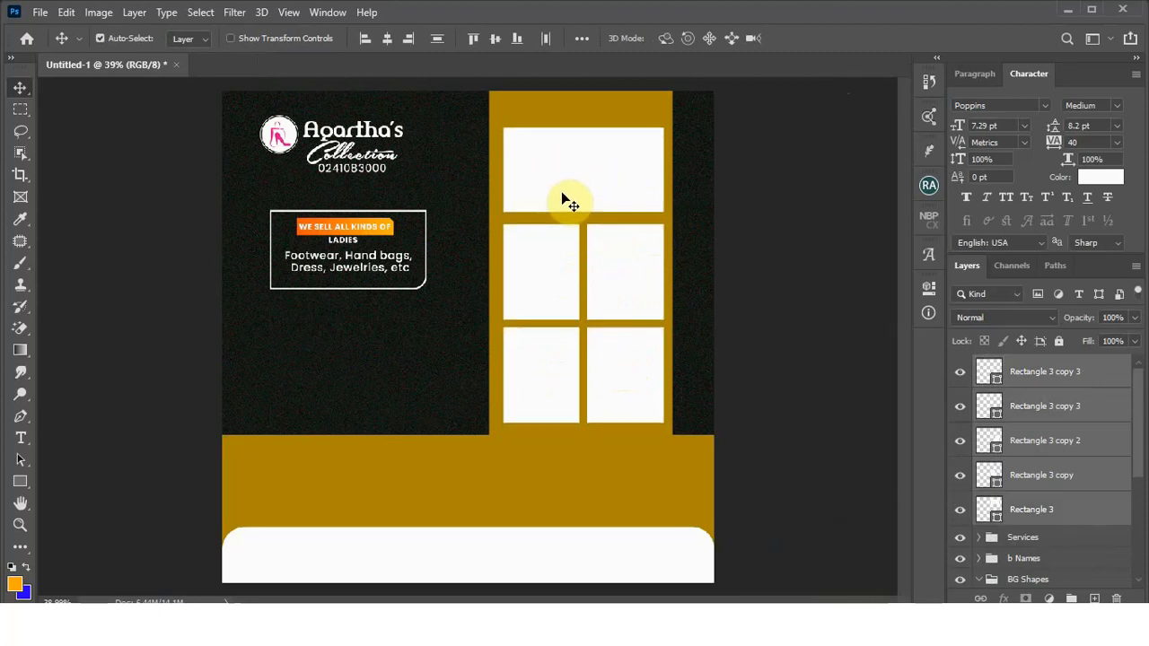
pyautogui.press('Up')
pyautogui.press('Up')
pyautogui.press('Up')
pyautogui.press('Up')
pyautogui.press('Up')
pyautogui.press('Up')
pyautogui.press('Up')
pyautogui.press('Up')
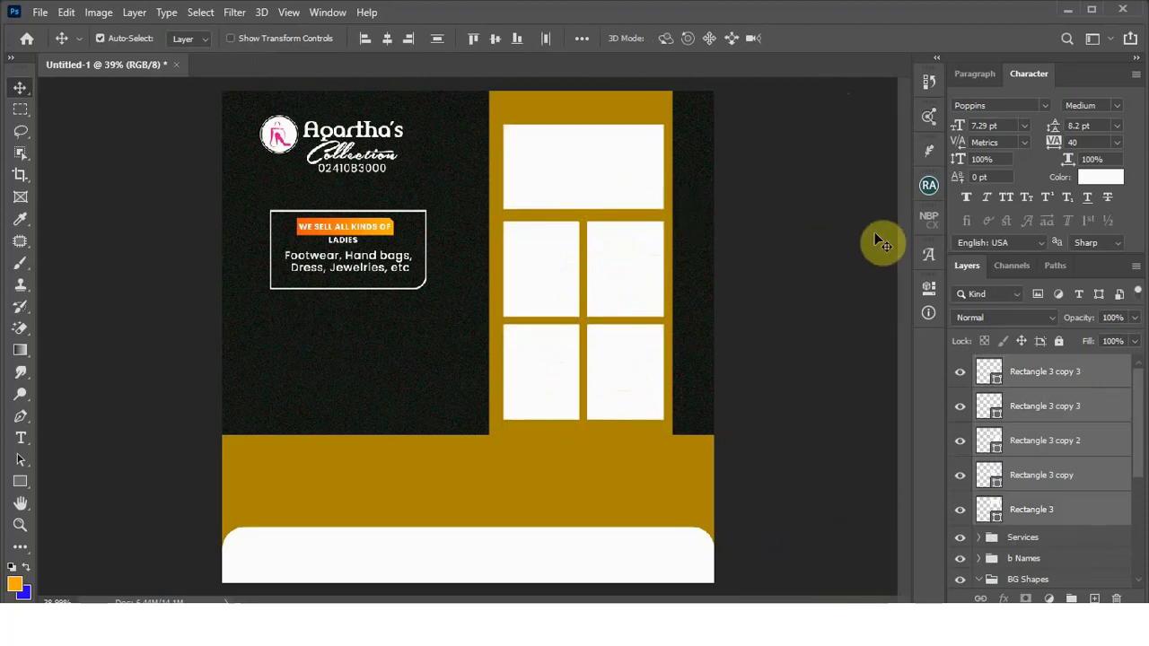
pyautogui.click(750, 215)
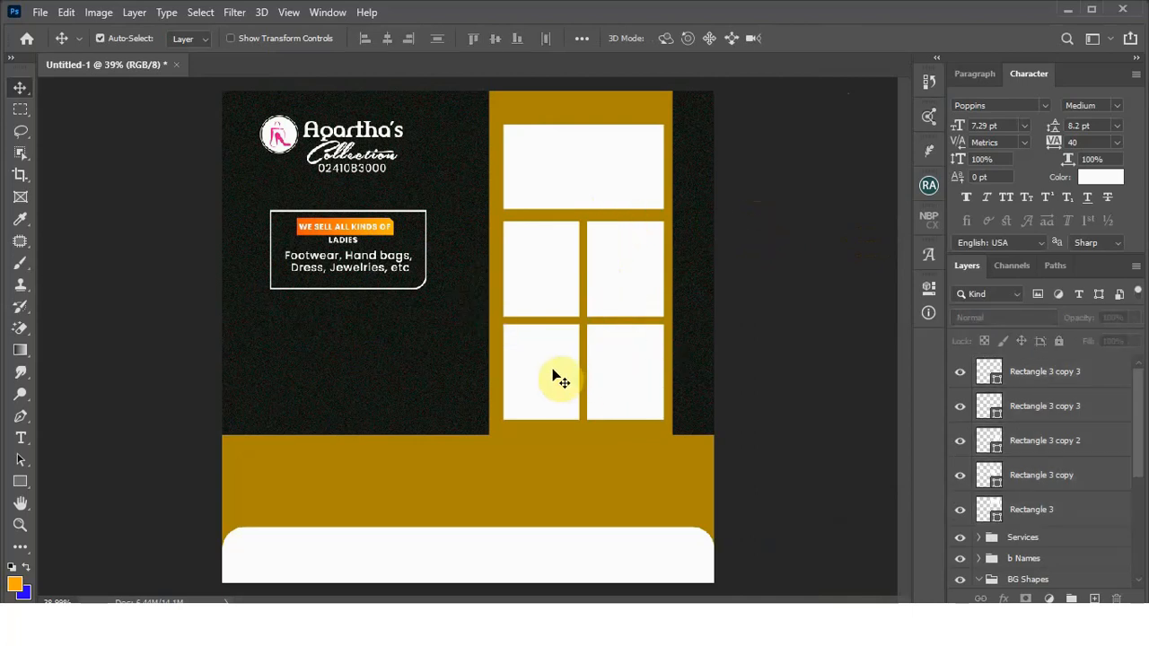
# Step: Add a 5 px black outside stroke to the wide white rectangle at the top of the gold column
pyautogui.click(579, 167)
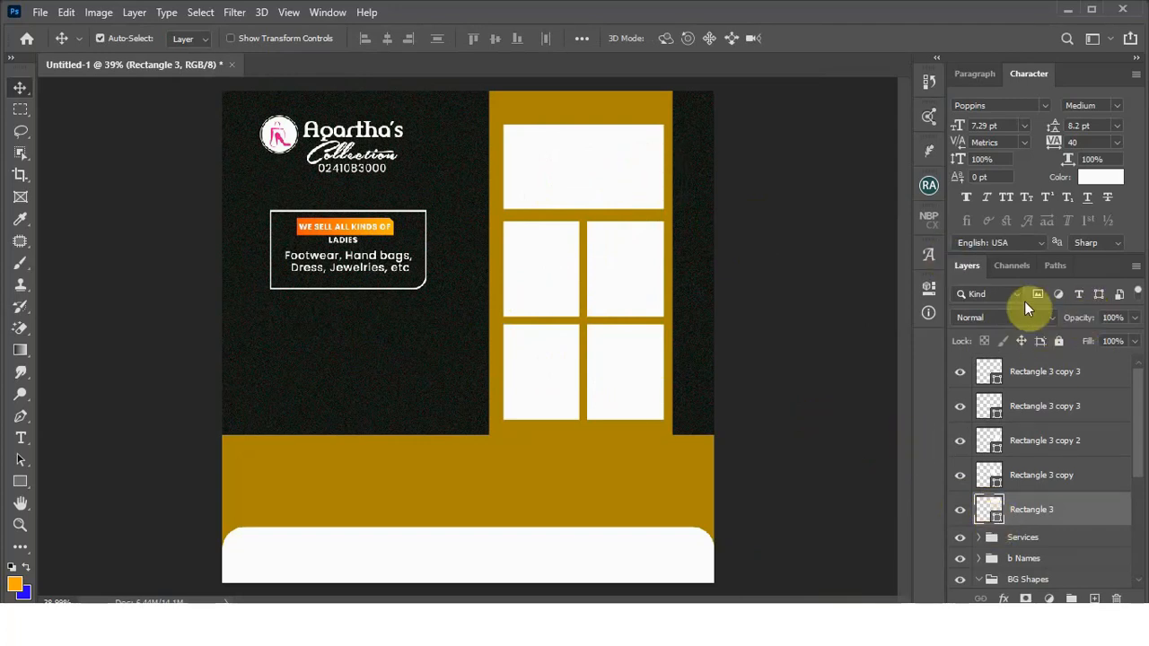
pyautogui.click(590, 157)
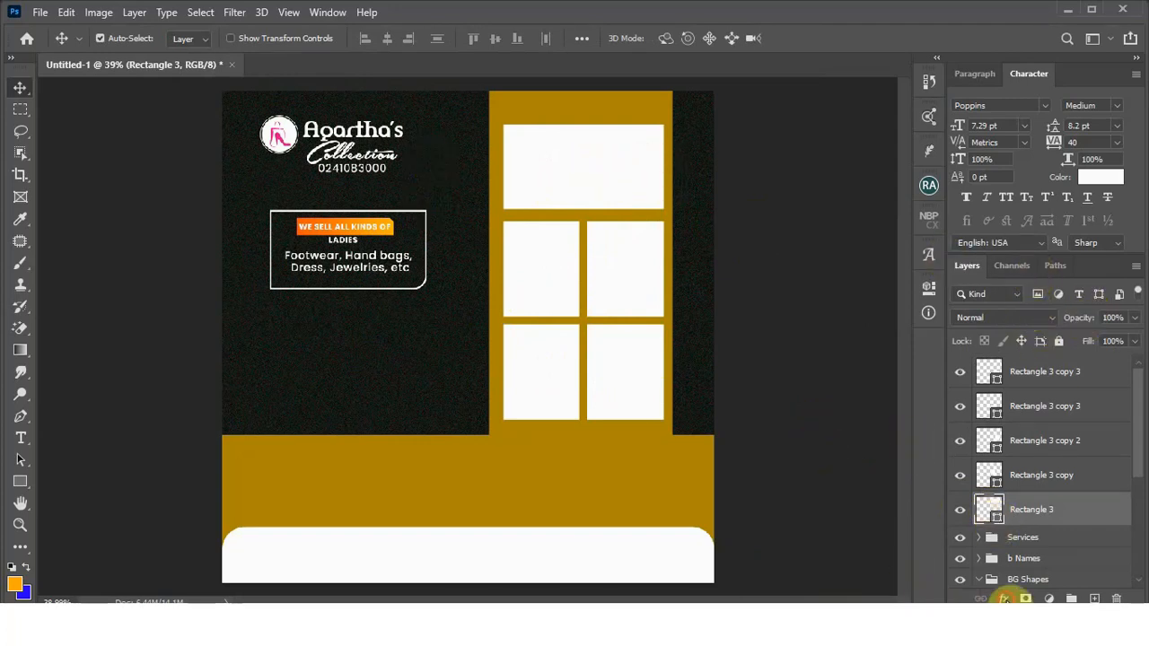
pyautogui.click(1003, 599)
pyautogui.click(1024, 476)
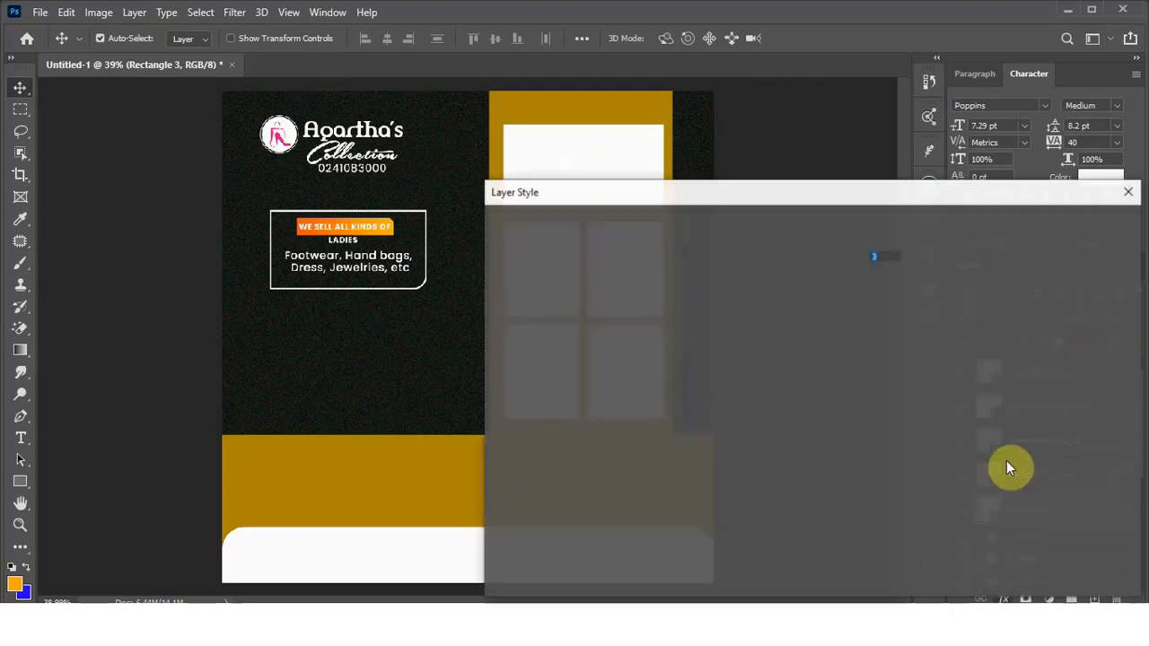
pyautogui.moveTo(732, 191); pyautogui.dragTo(753, 245)
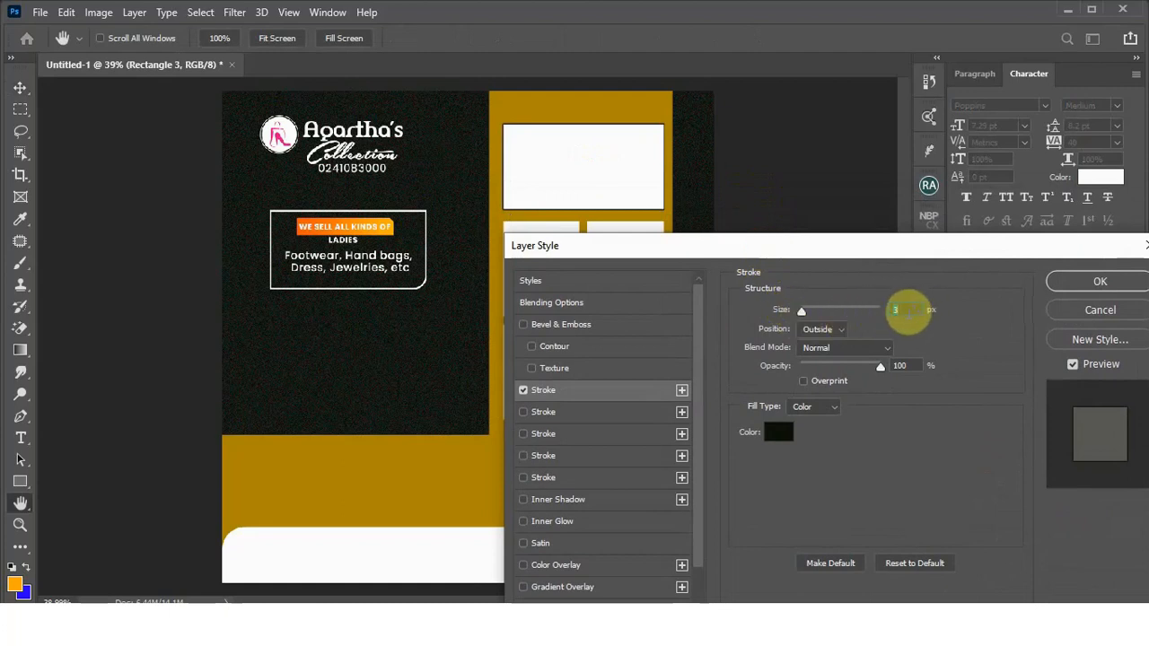
pyautogui.click(906, 309)
pyautogui.write('5')
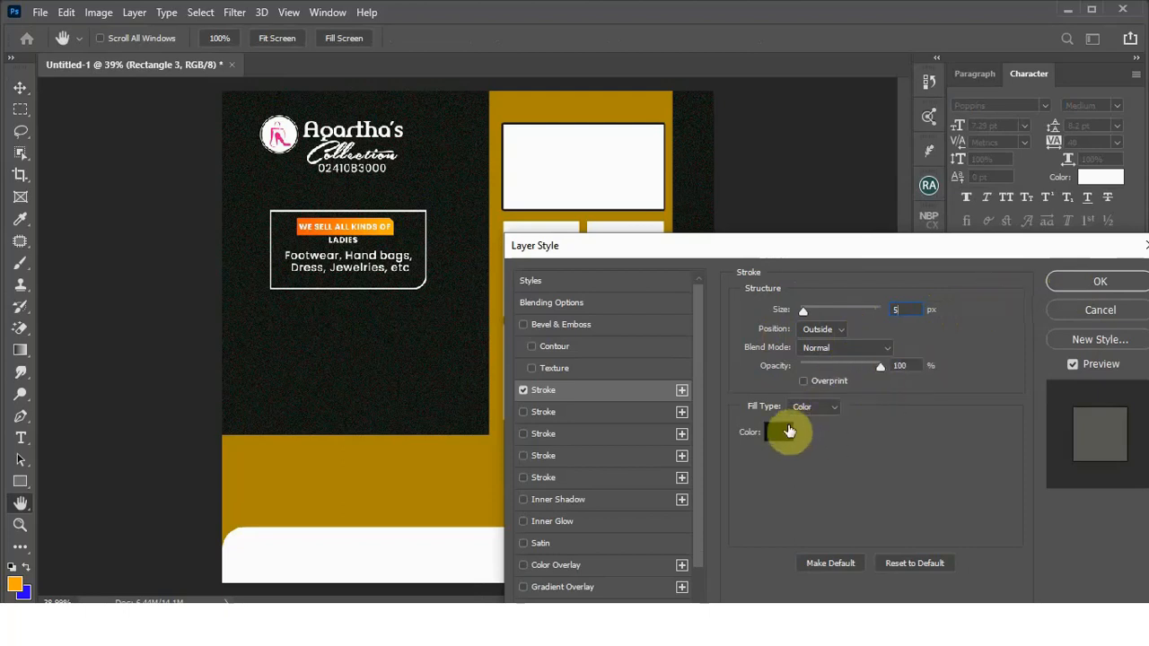
pyautogui.click(1097, 282)
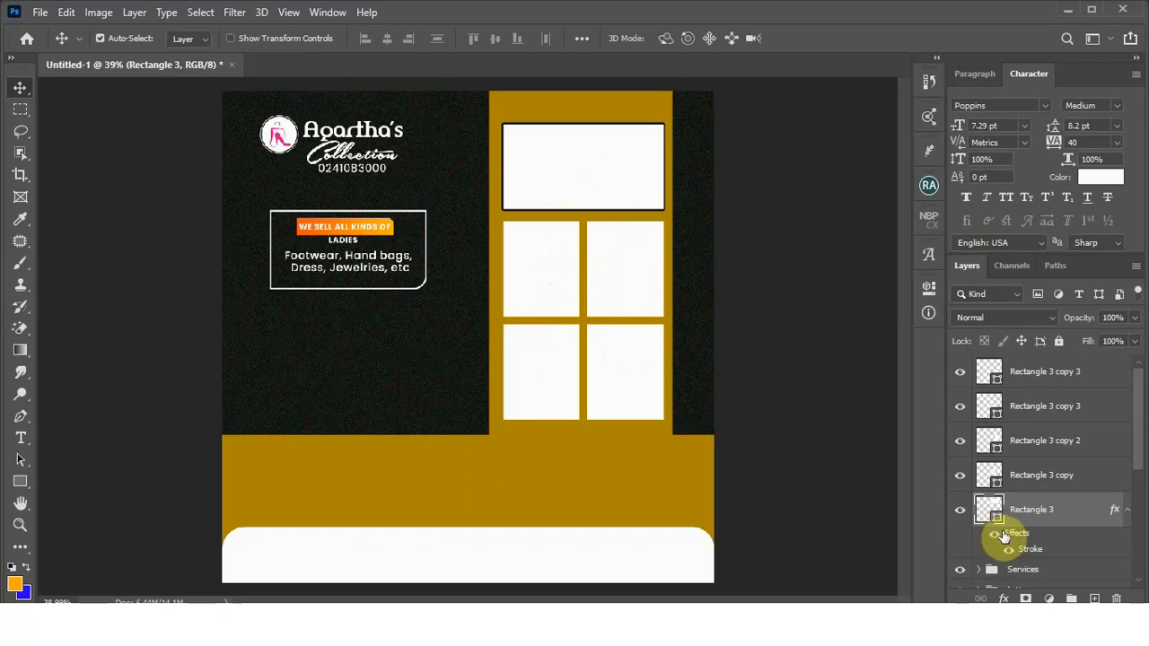
# Step: Copy the wide rectangle's black stroke onto the upper-left small rectangle and set the copied stroke's color to ffffff
pyautogui.moveTo(1029, 547); pyautogui.dragTo(1032, 477)
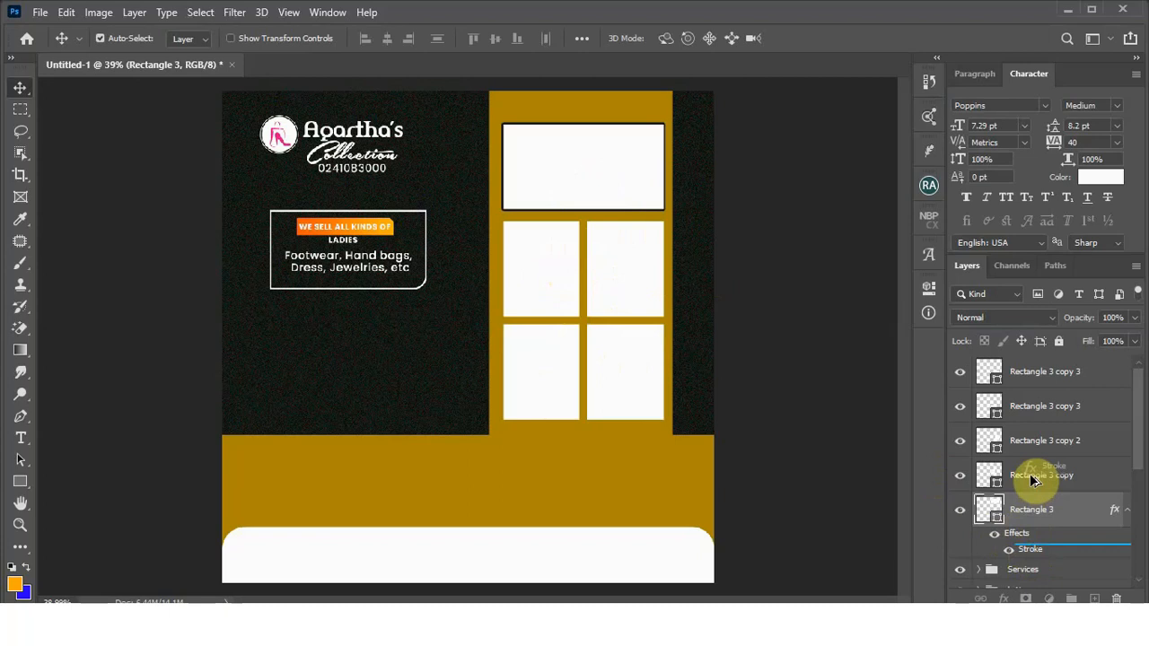
pyautogui.moveTo(1032, 480); pyautogui.dragTo(1033, 482)
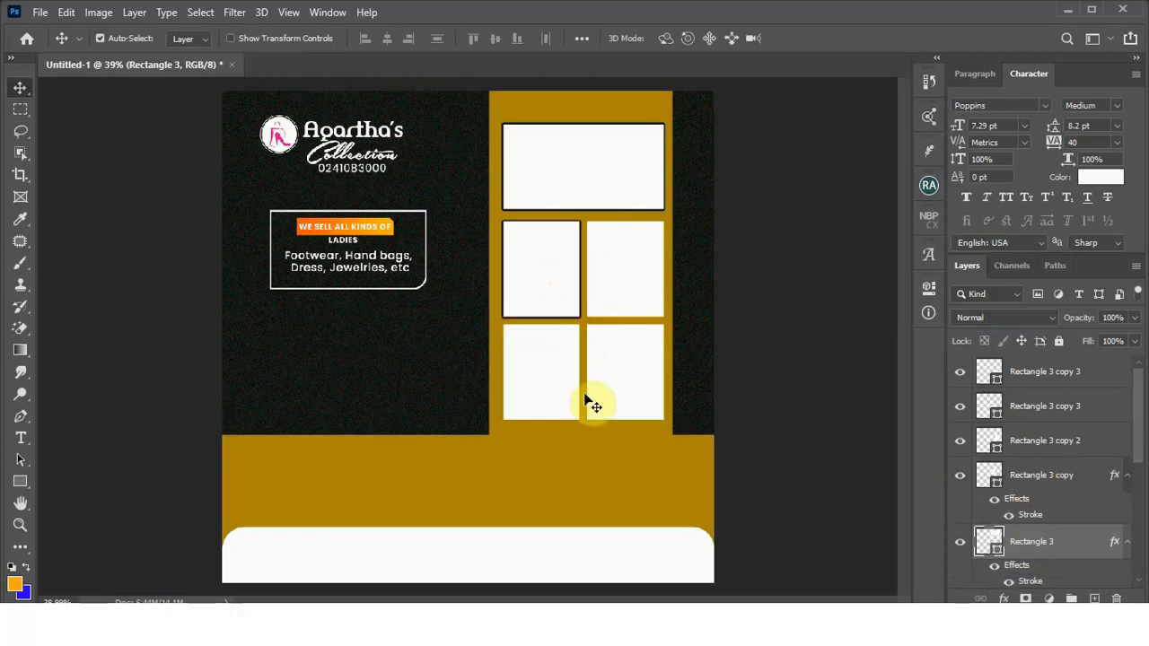
pyautogui.click(1032, 517)
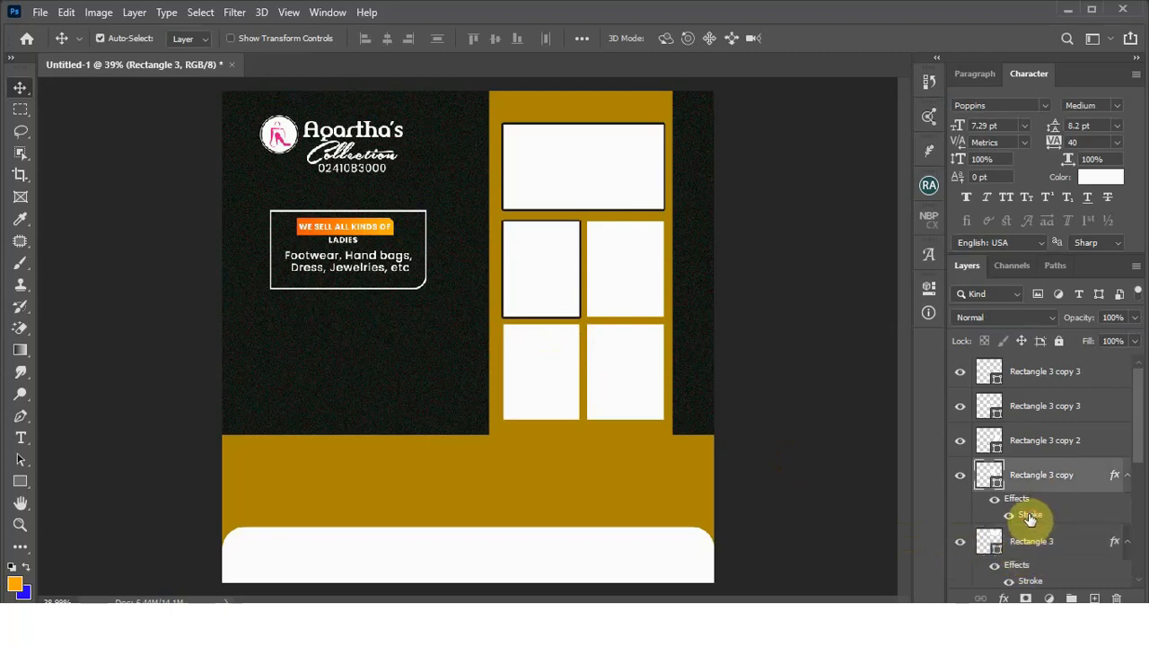
pyautogui.doubleClick(1032, 517)
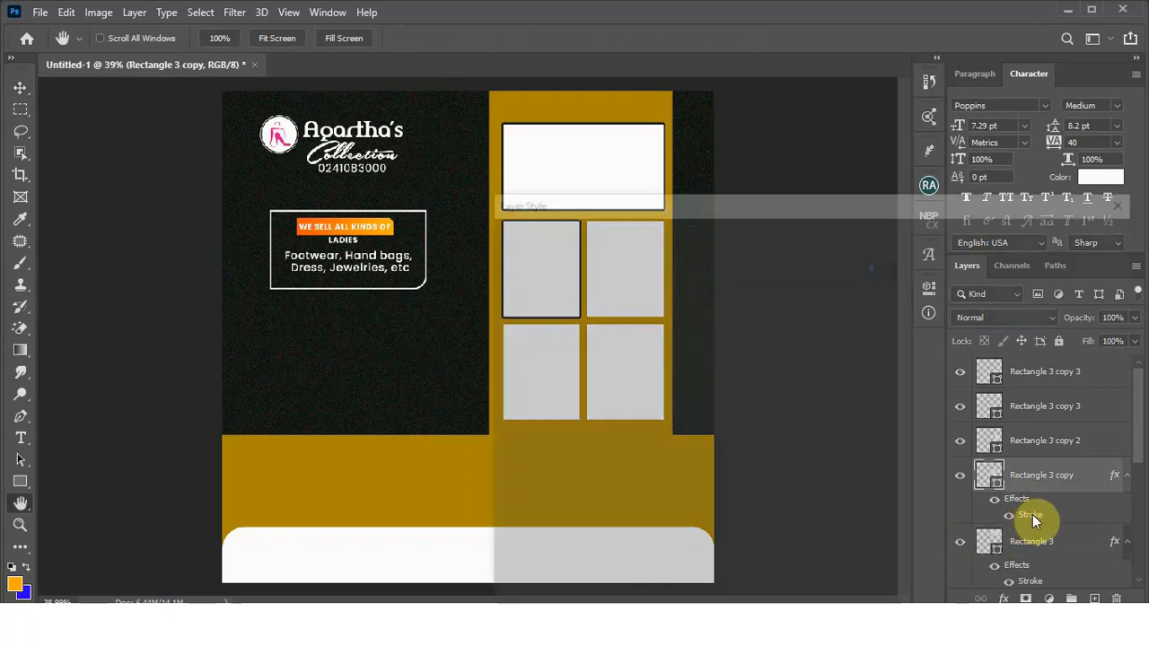
pyautogui.moveTo(740, 203); pyautogui.dragTo(878, 197)
pyautogui.click(905, 385)
pyautogui.click(834, 157)
pyautogui.write('ffffff')
pyautogui.click(1086, 46)
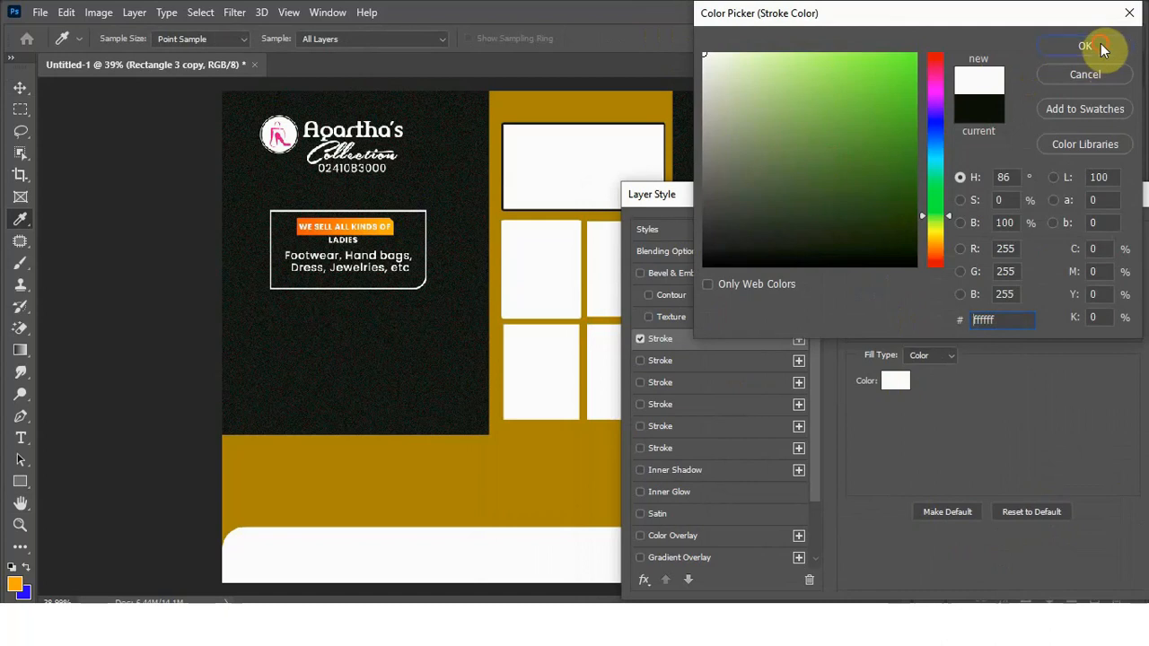
pyautogui.moveTo(1042, 204); pyautogui.dragTo(761, 192)
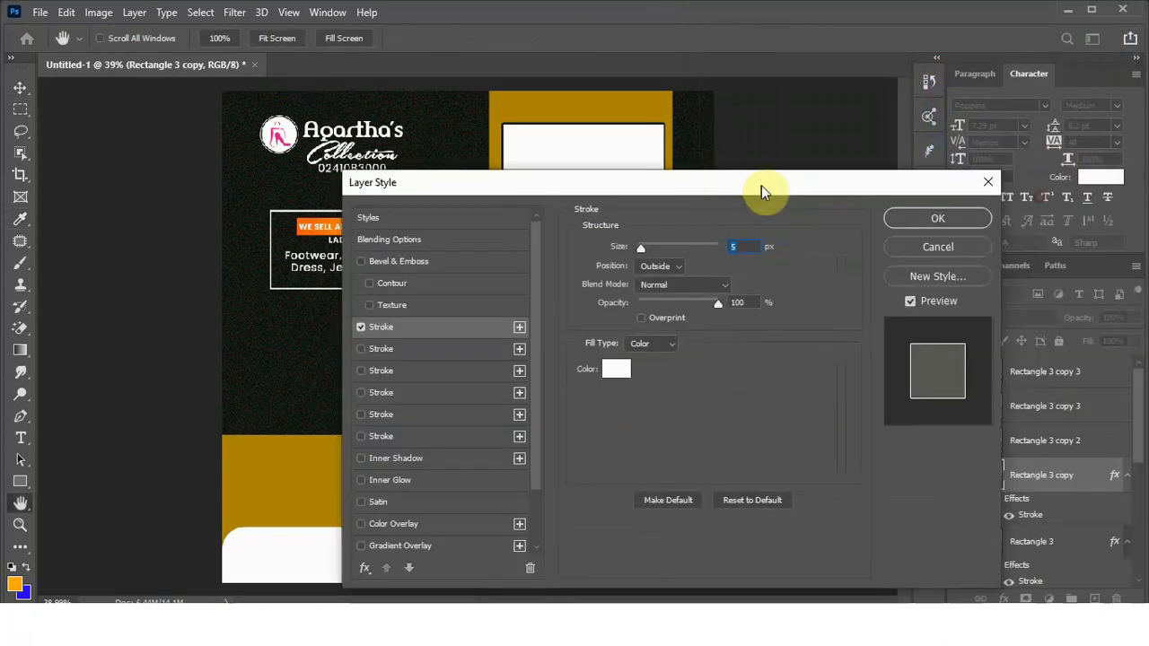
pyautogui.click(890, 218)
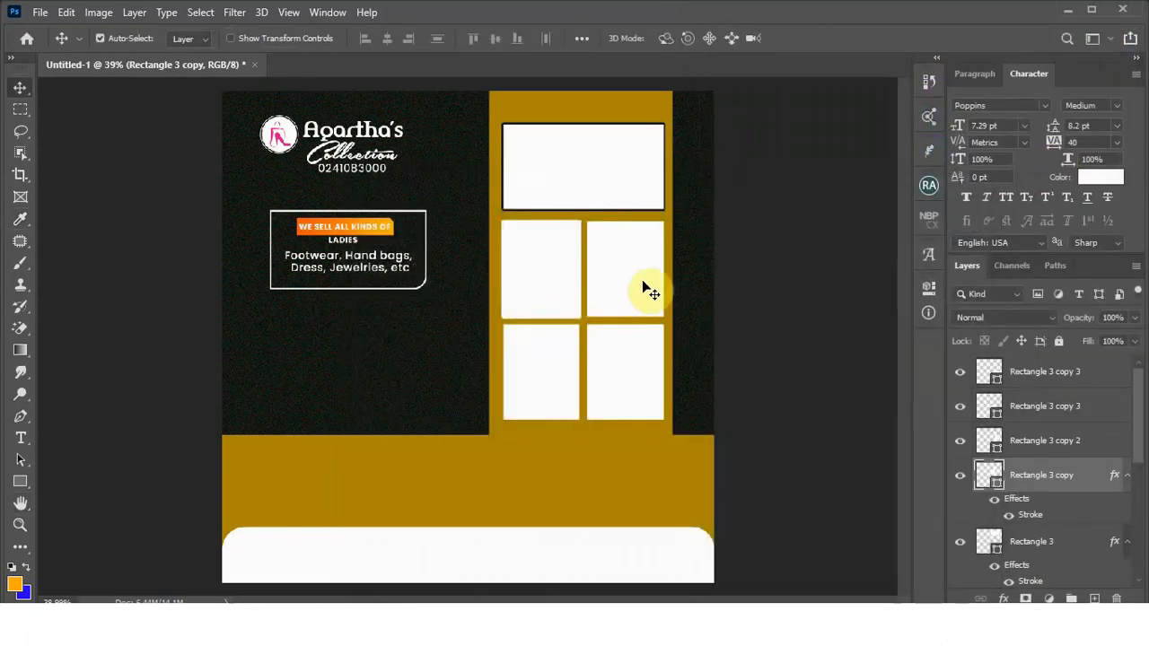
# Step: Copy the white stroke onto the upper-right small rectangle and the black stroke onto both lower small rectangles
pyautogui.click(649, 288)
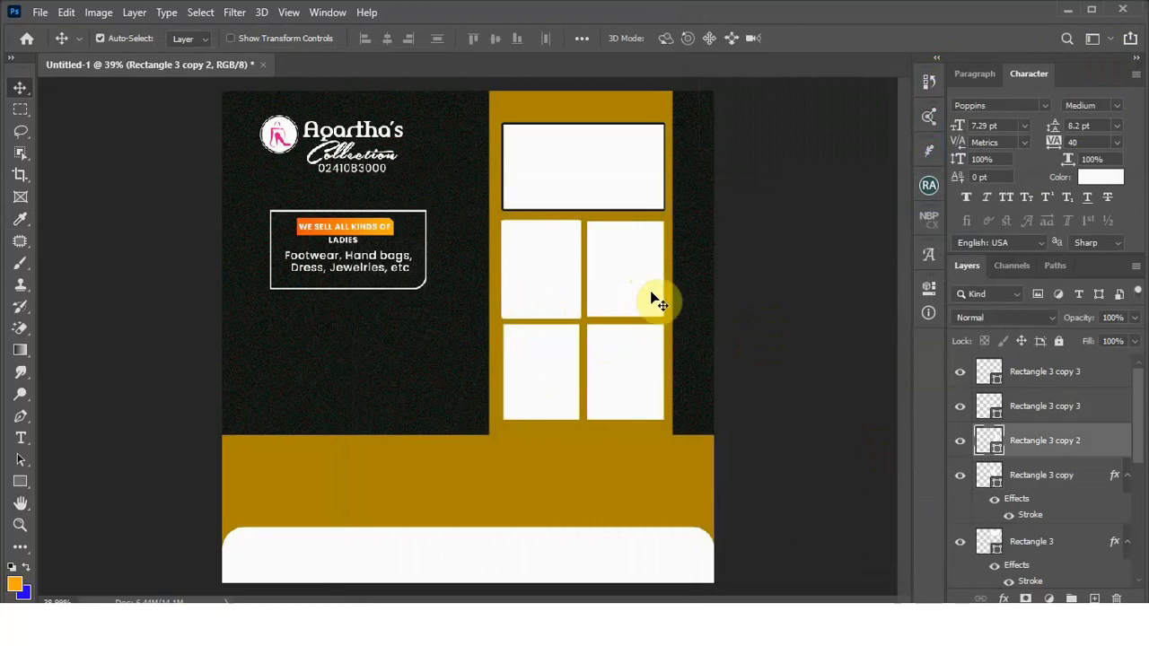
pyautogui.moveTo(1040, 519); pyautogui.dragTo(1042, 447)
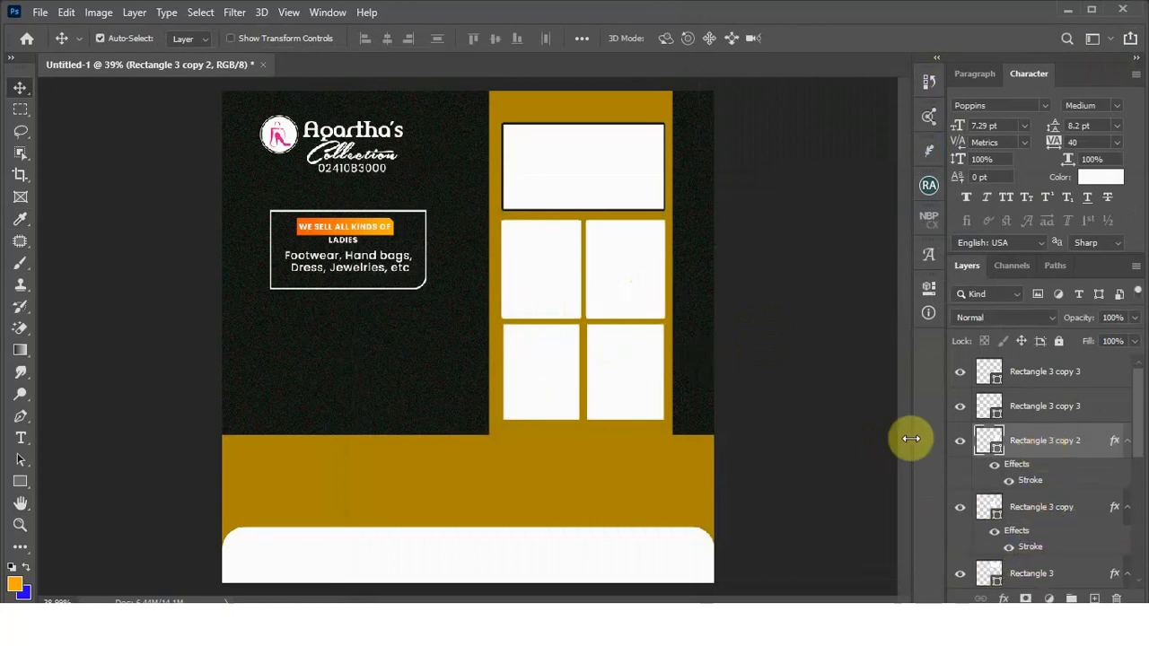
pyautogui.click(554, 388)
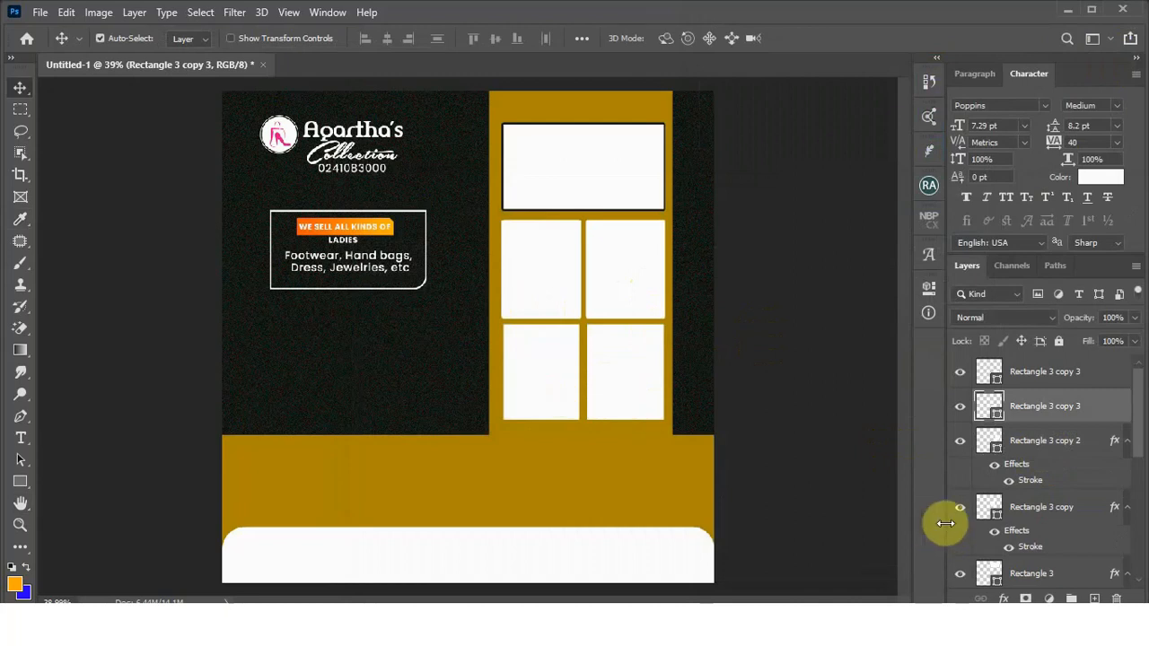
pyautogui.press('Delete')
pyautogui.click(625, 204)
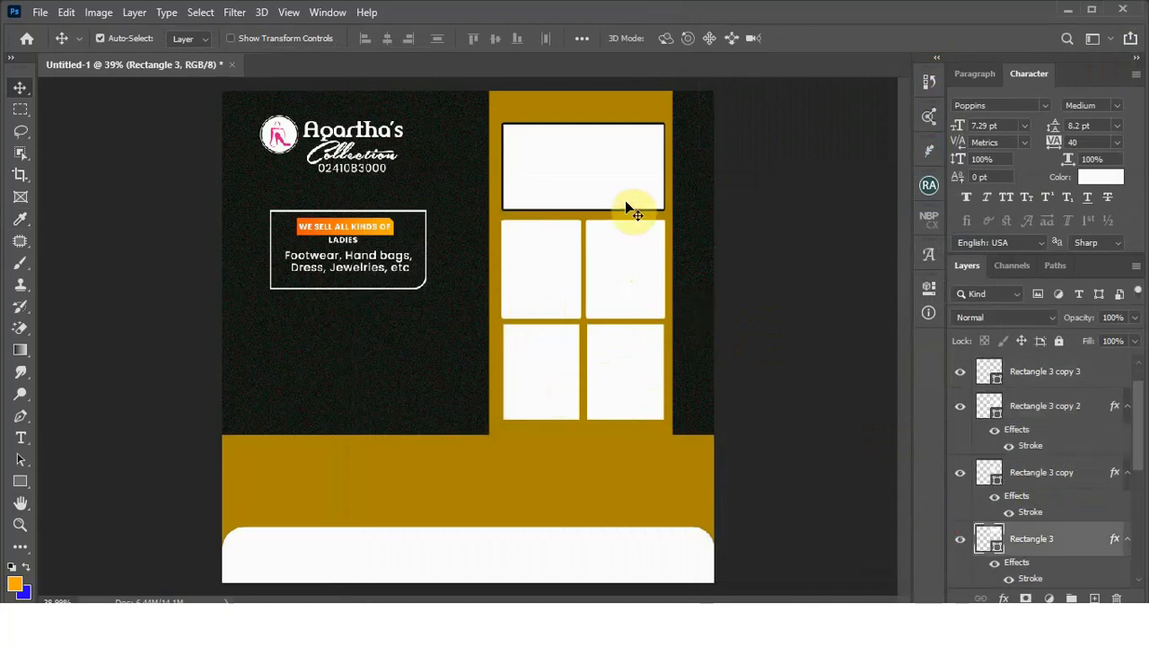
pyautogui.moveTo(1040, 586); pyautogui.dragTo(1046, 382)
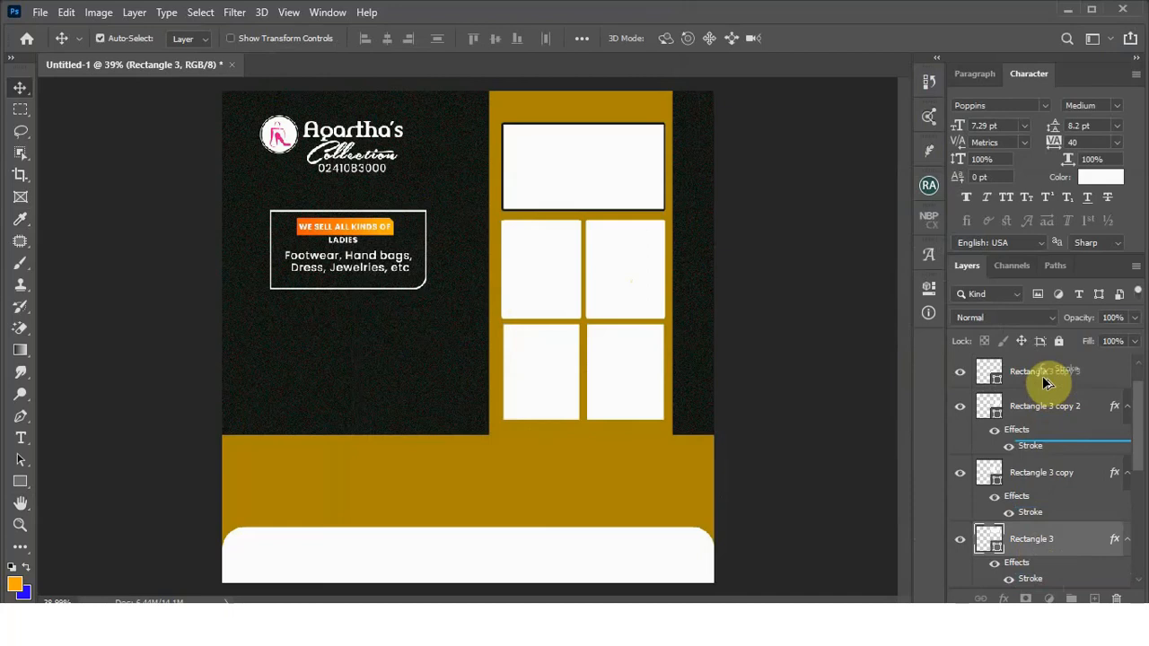
pyautogui.moveTo(1046, 382); pyautogui.dragTo(1047, 377)
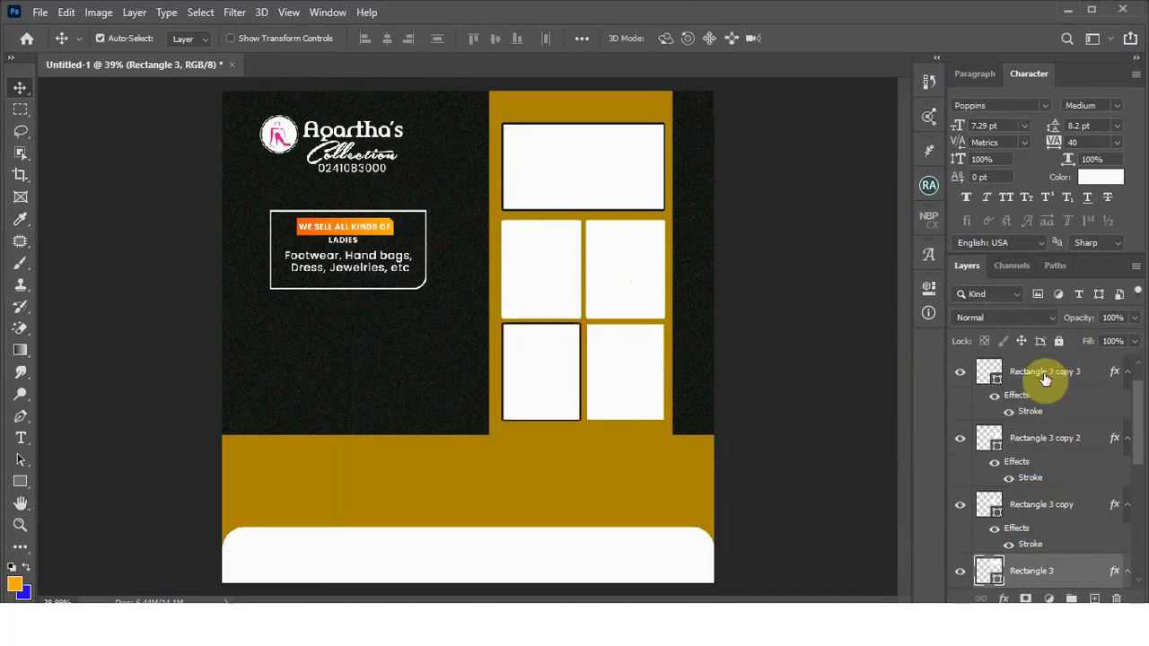
pyautogui.click(653, 392)
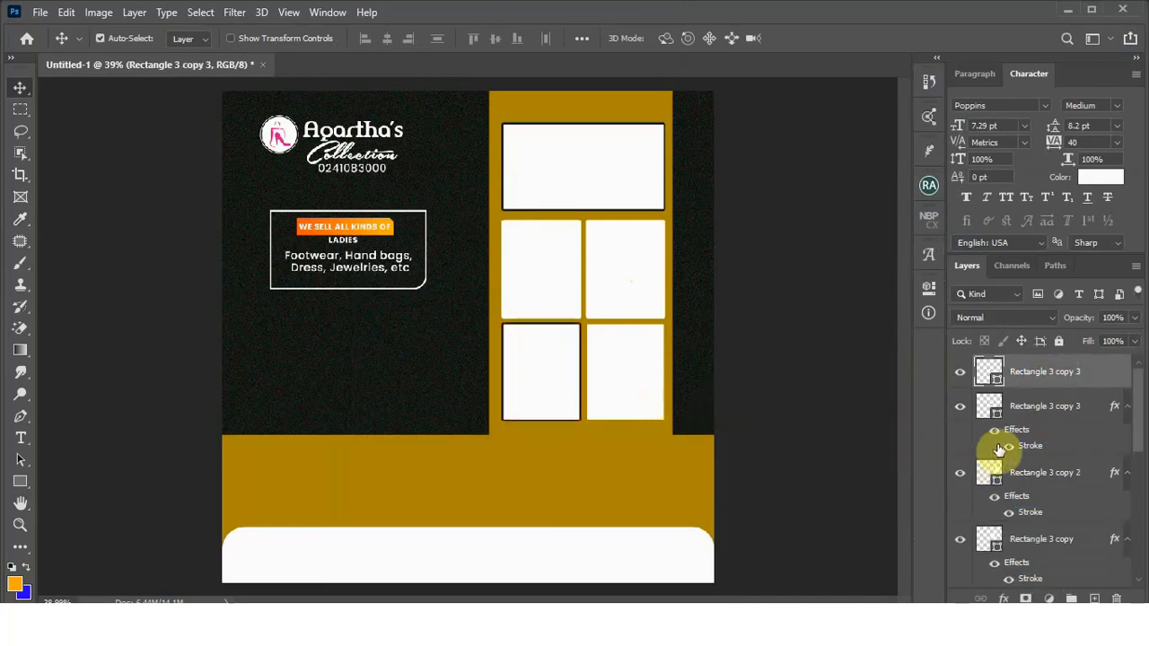
pyautogui.moveTo(1037, 451); pyautogui.dragTo(1047, 385)
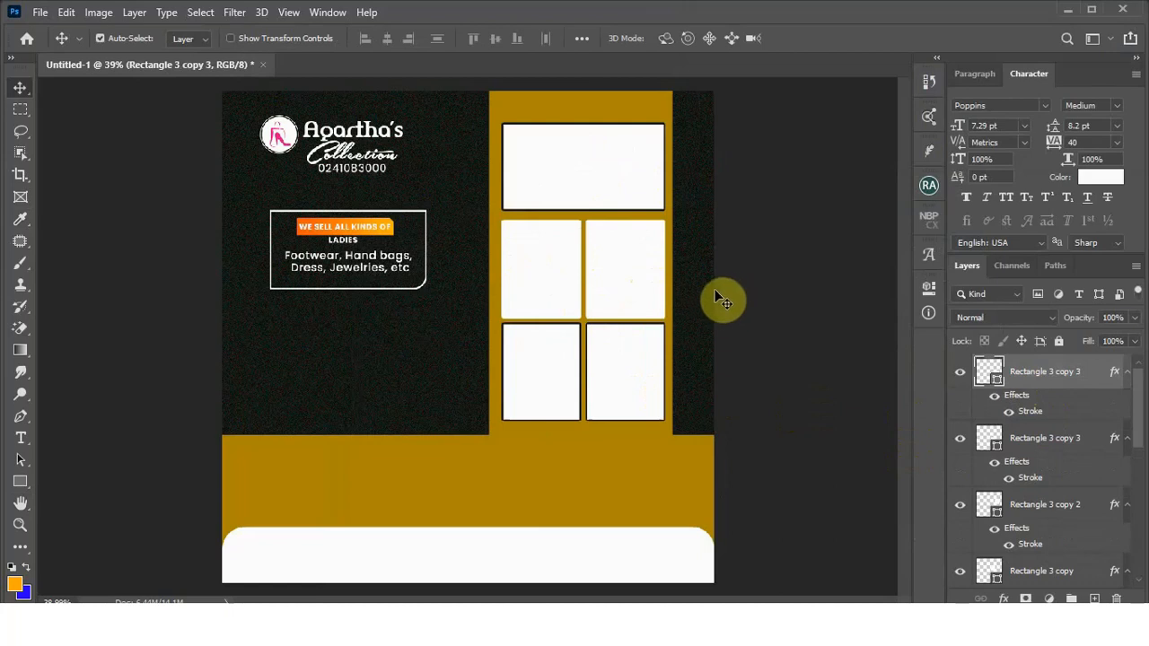
# Step: Widen the gold column behind the frames to about 102.76% by extending its right edge
pyautogui.click(654, 95)
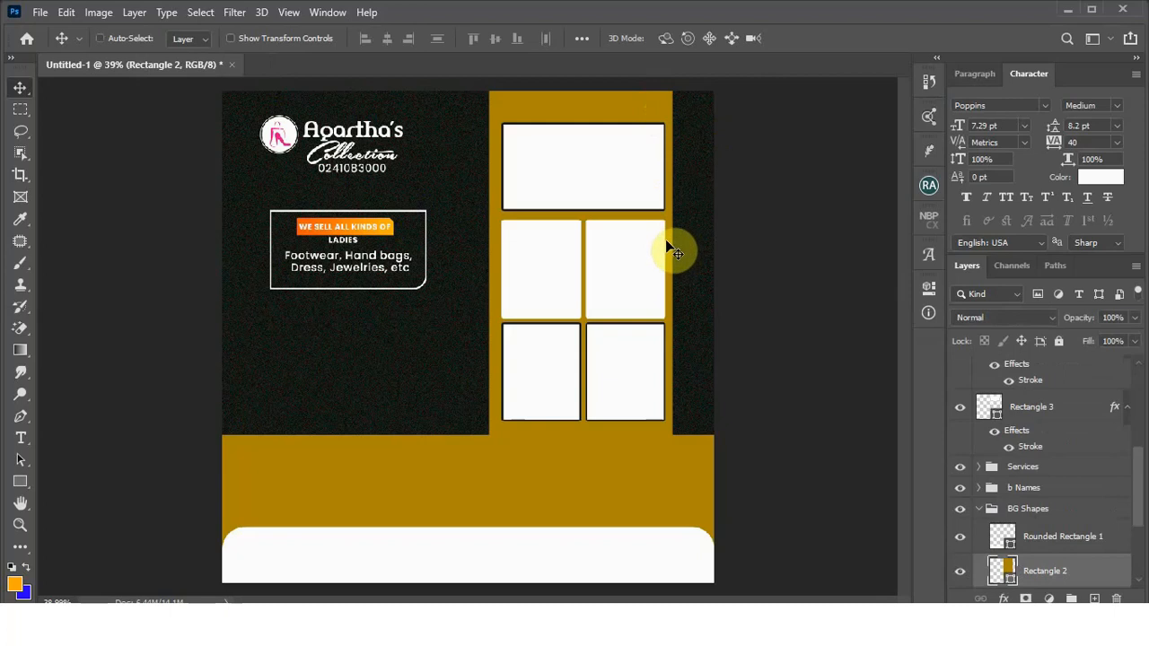
pyautogui.hotkey('ctrl', 't')
pyautogui.moveTo(678, 282); pyautogui.dragTo(683, 283)
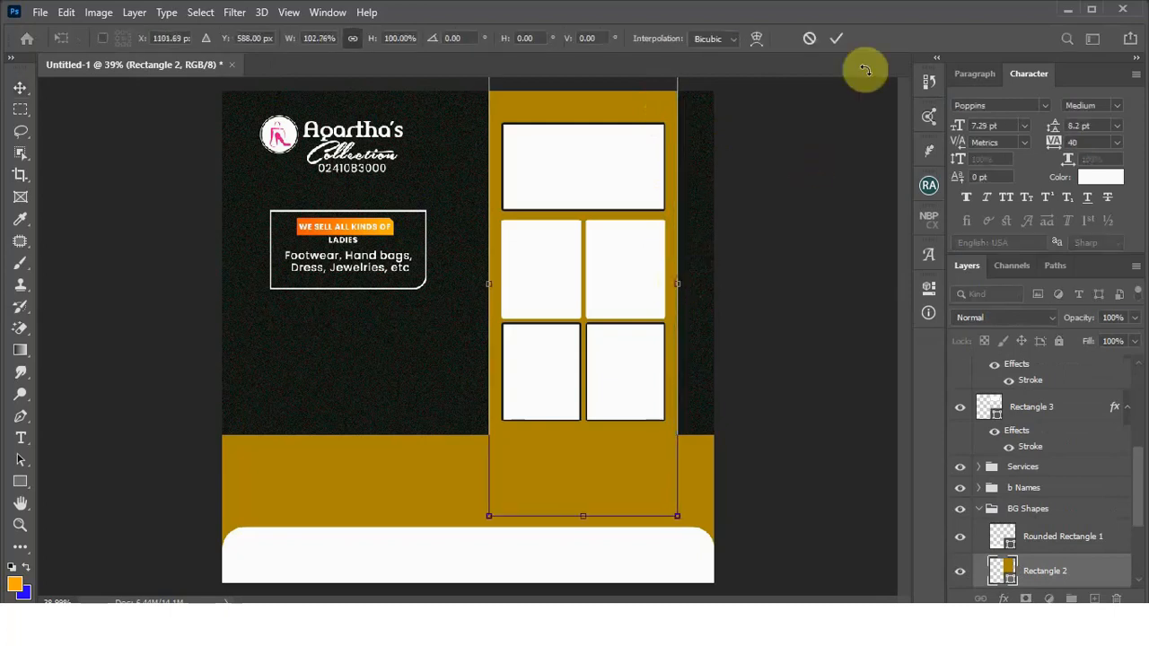
pyautogui.click(836, 38)
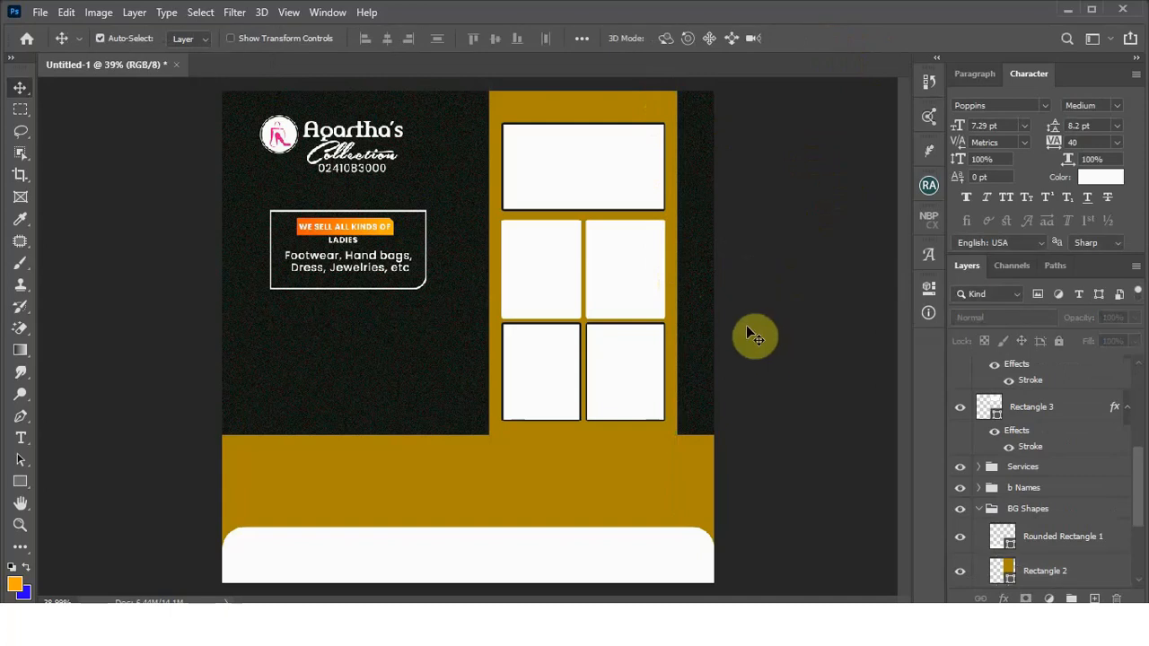
# Step: Place IMG-20231023-WA0011 from the Flyer folder just above the wide rectangle's layer, scaled down and positioned over that rectangle
pyautogui.click(596, 170)
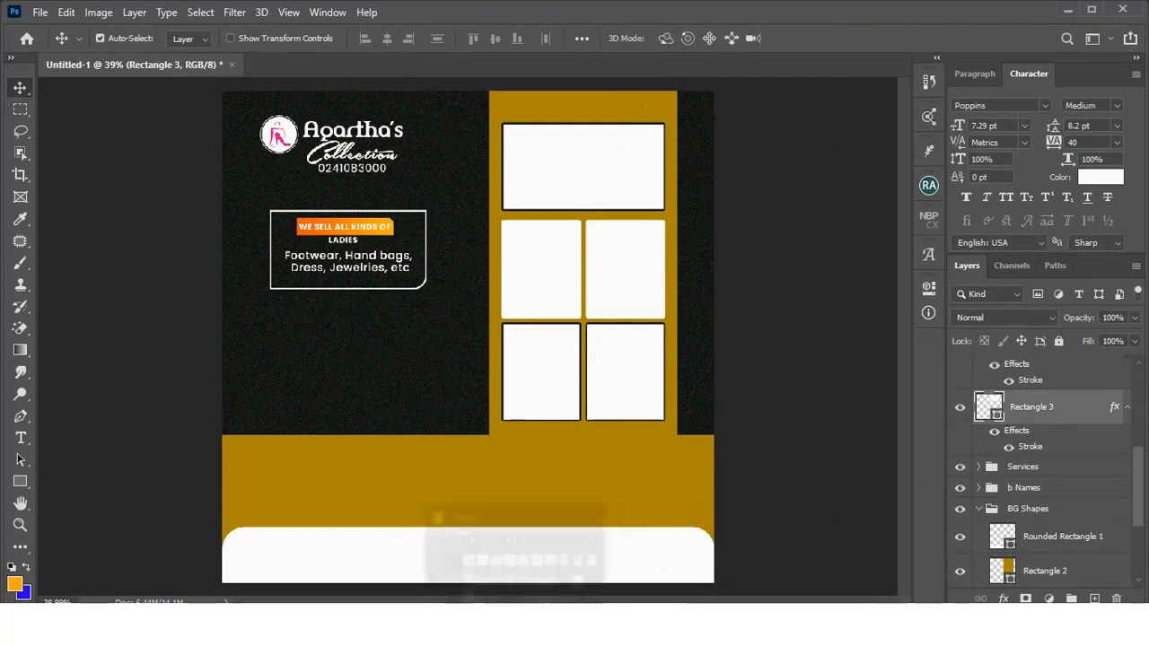
pyautogui.click(531, 537)
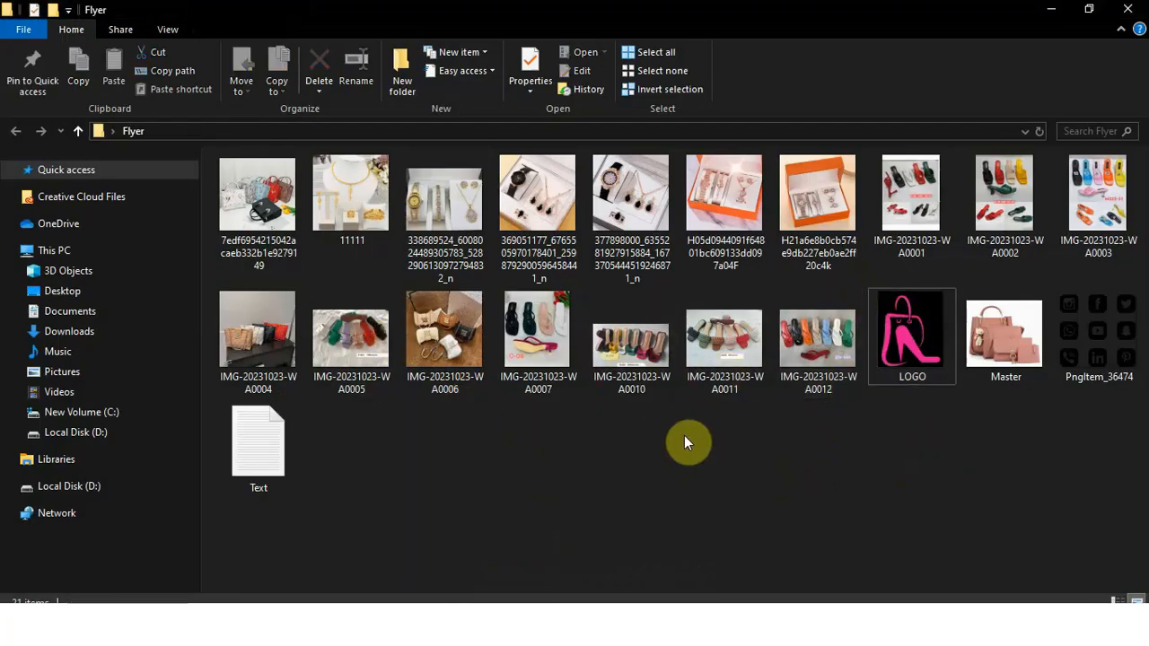
pyautogui.moveTo(715, 336); pyautogui.dragTo(571, 178)
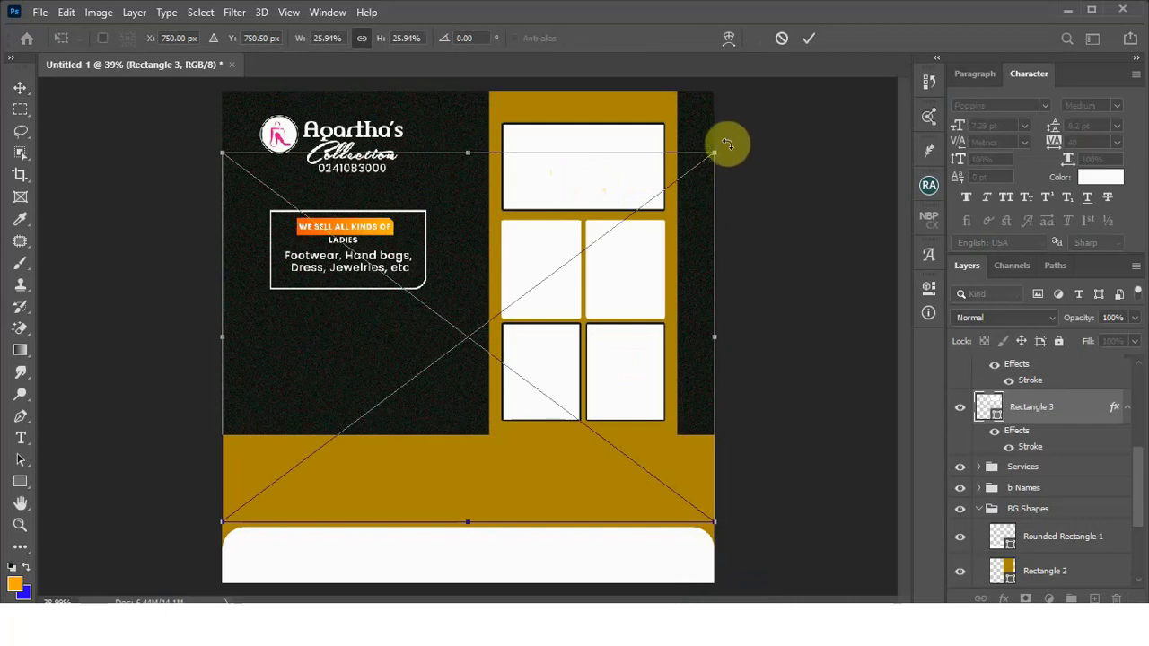
pyautogui.moveTo(719, 154); pyautogui.dragTo(379, 404)
pyautogui.moveTo(363, 440); pyautogui.dragTo(669, 108)
pyautogui.click(811, 40)
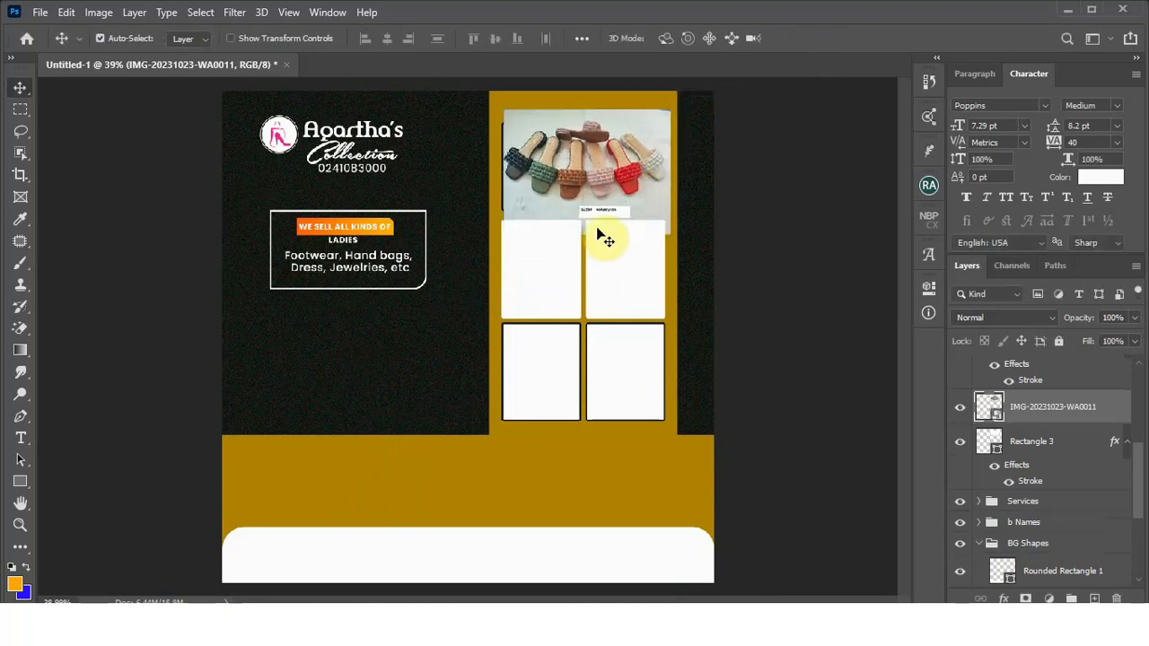
pyautogui.scroll(3, 584, 211)
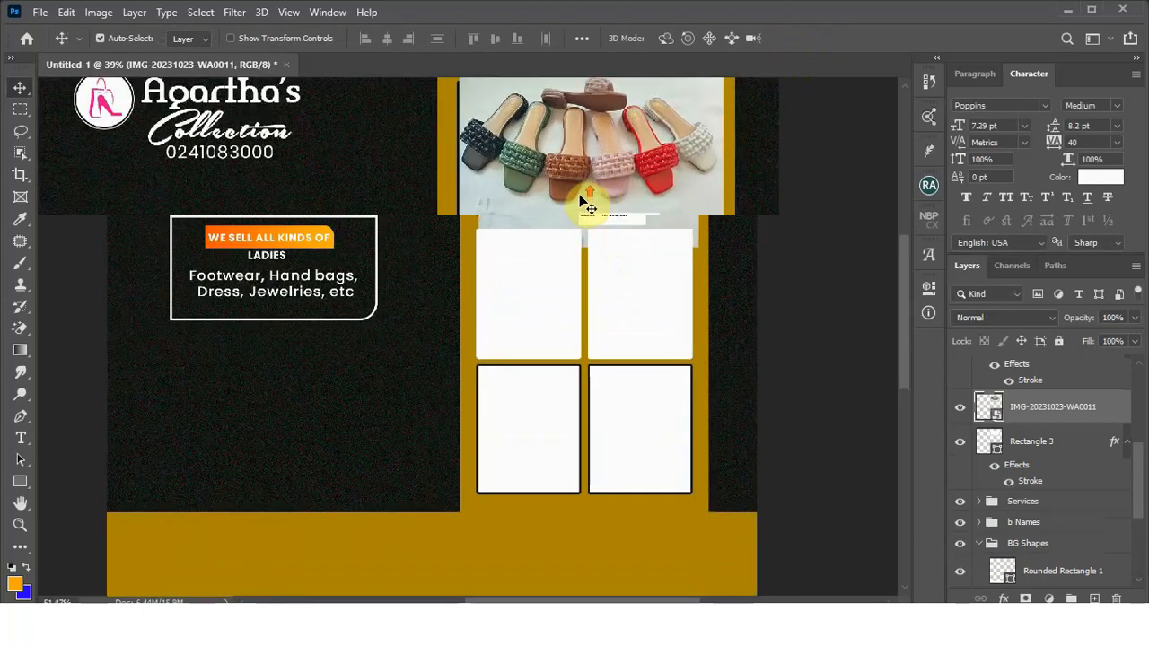
# Step: Rasterize the IMG-20231023-WA0011 layer holding the braided sandals photo
pyautogui.scroll(2, 585, 204)
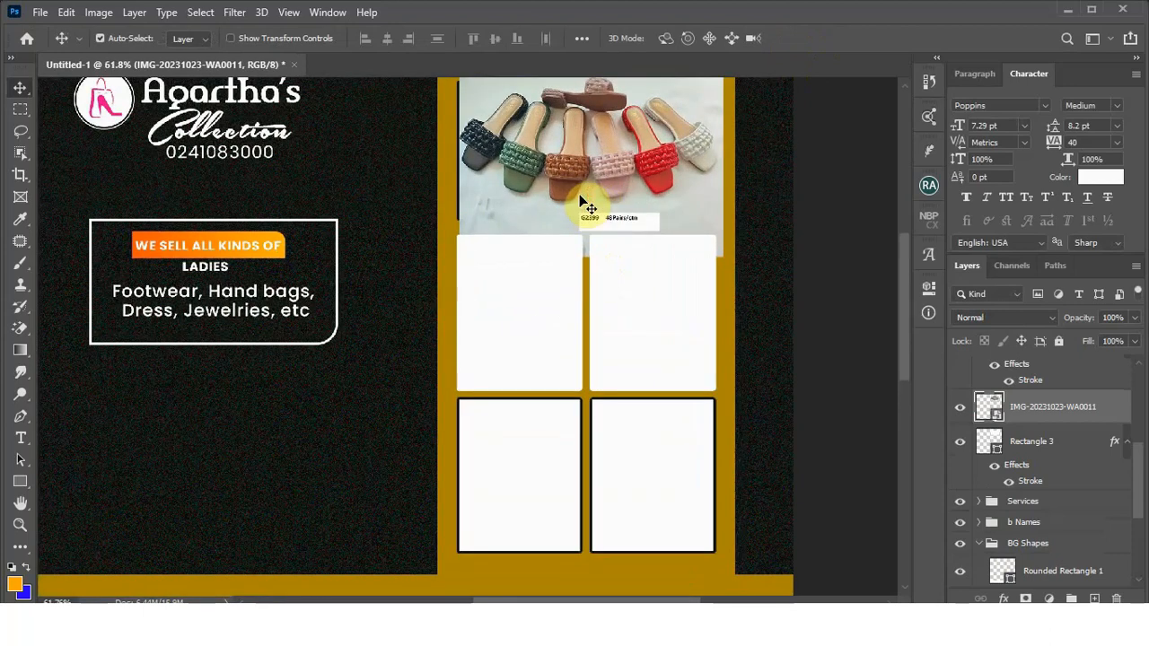
pyautogui.scroll(1, 582, 202)
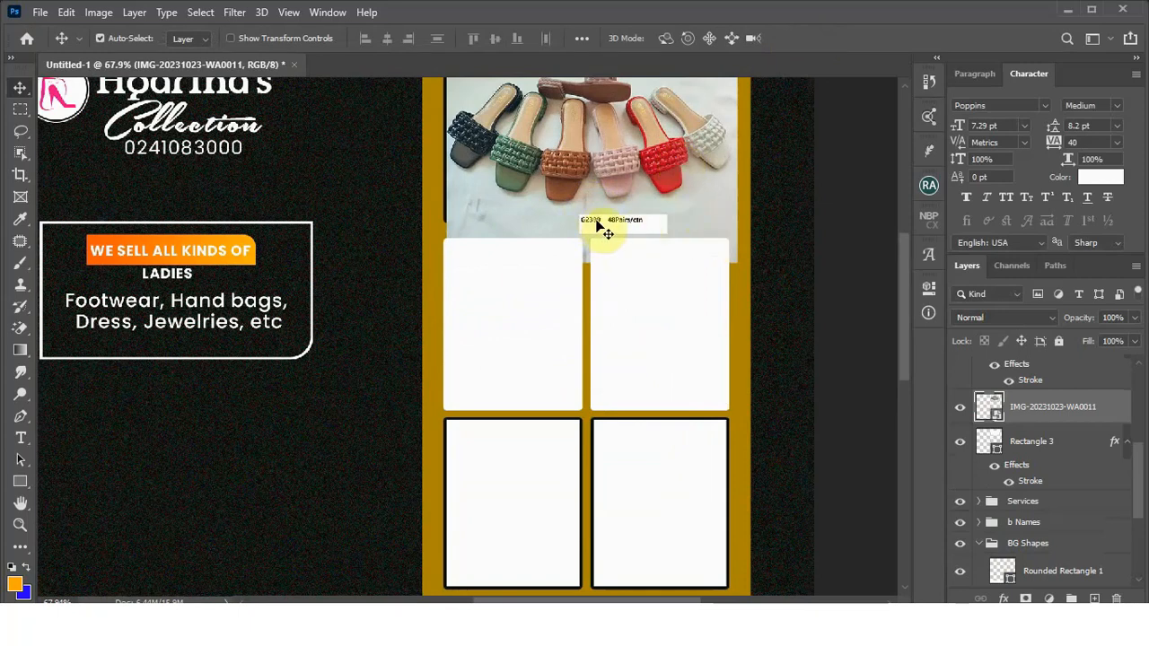
pyautogui.scroll(3, 593, 235)
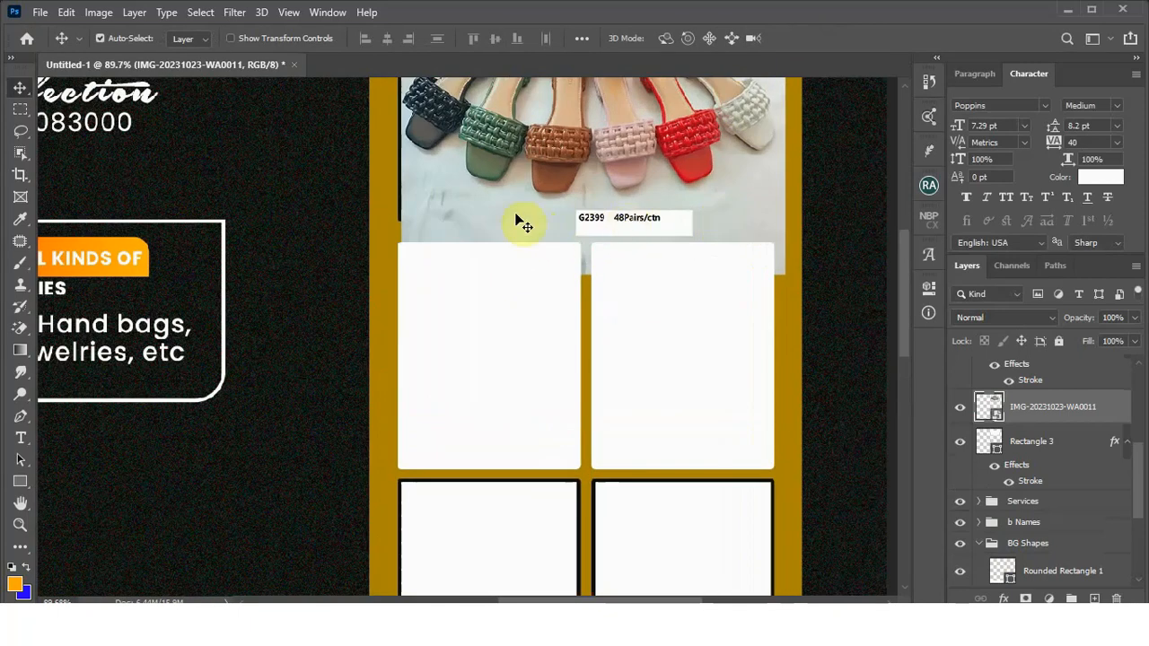
pyautogui.scroll(-2, 683, 216)
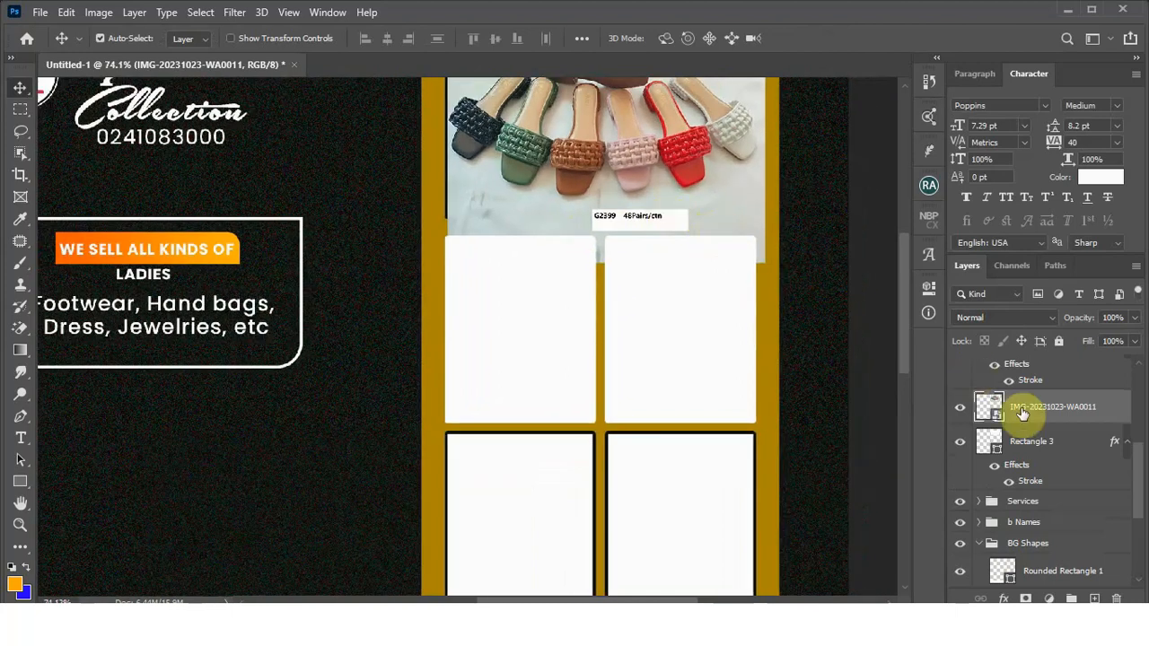
pyautogui.rightClick(1054, 414)
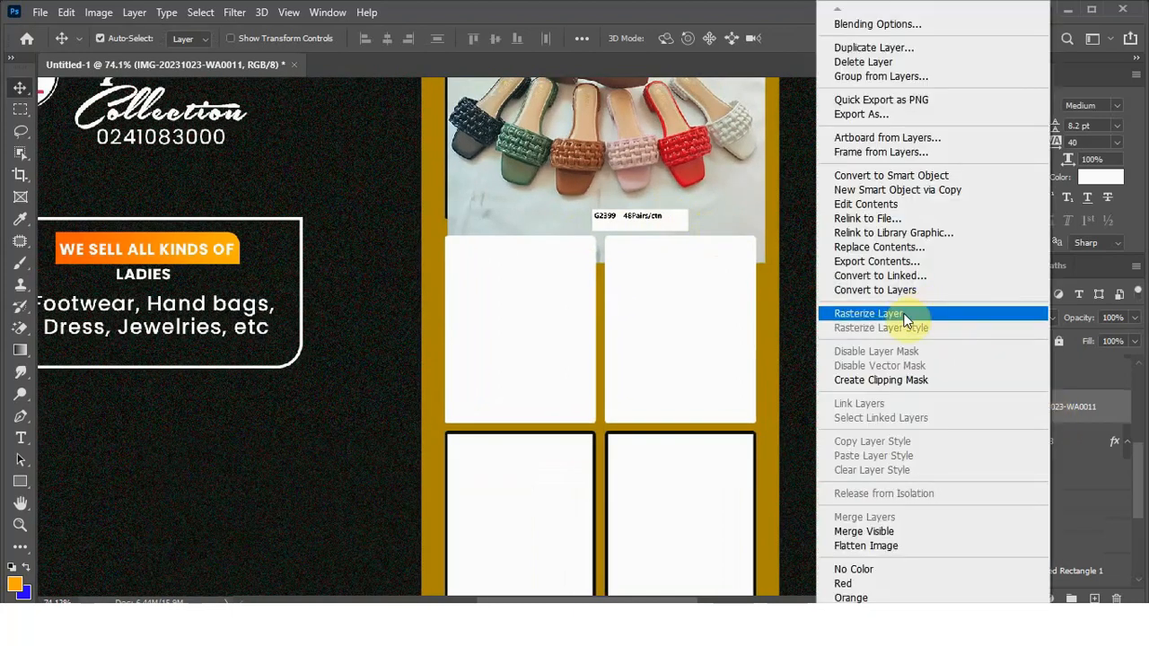
pyautogui.click(904, 315)
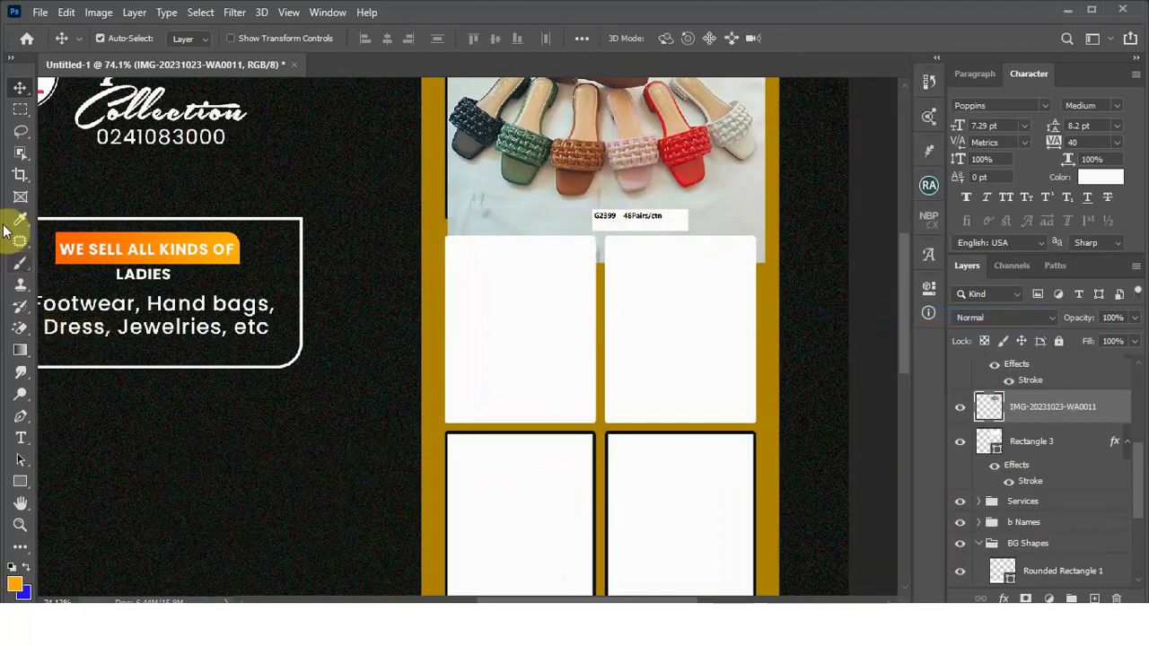
# Step: Remove the white "G2399 48Pairs/ctn" label and its leftover marks from the sandals photo with the Patch tool, sampling the plain background
pyautogui.click(20, 246)
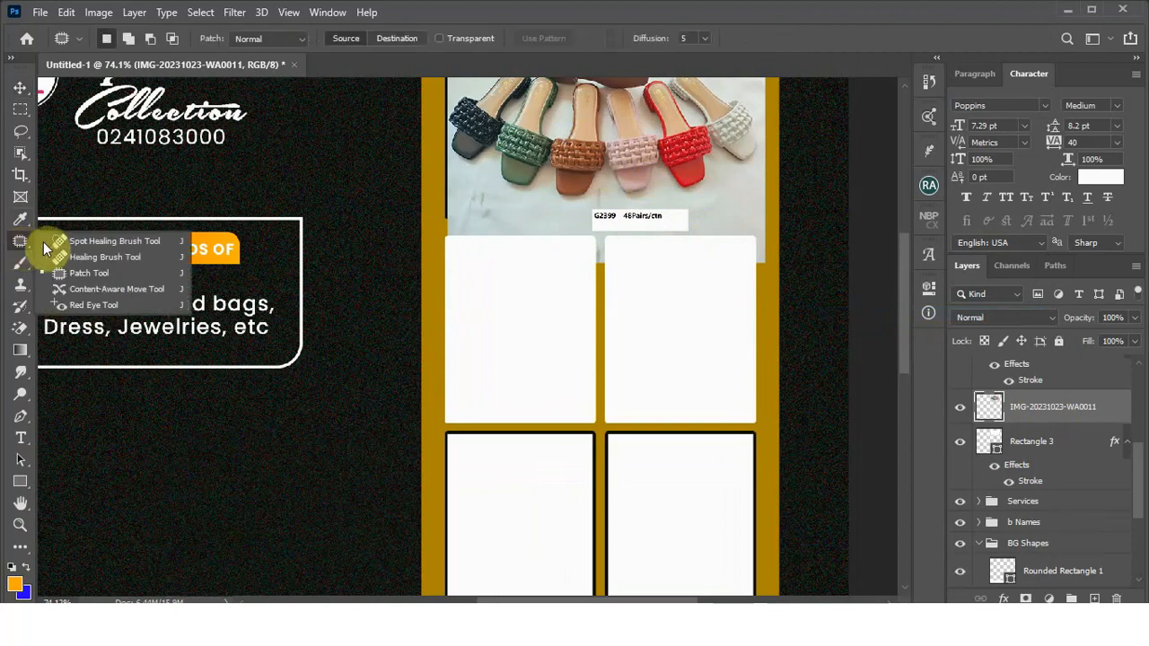
pyautogui.click(110, 276)
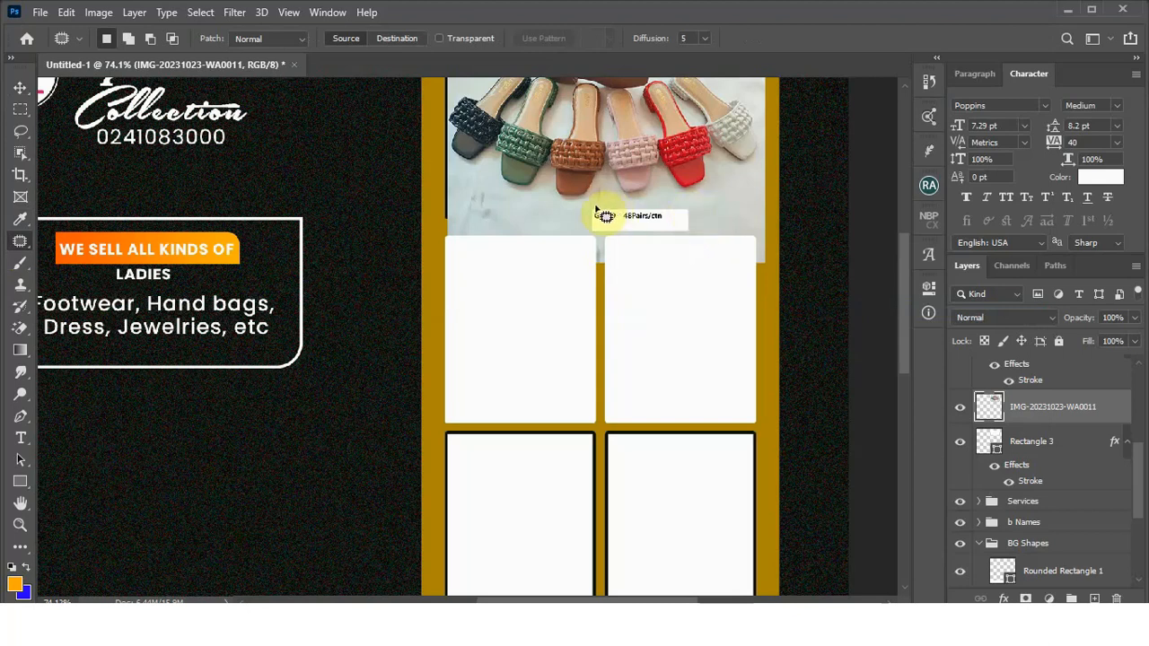
pyautogui.moveTo(597, 236); pyautogui.dragTo(664, 237)
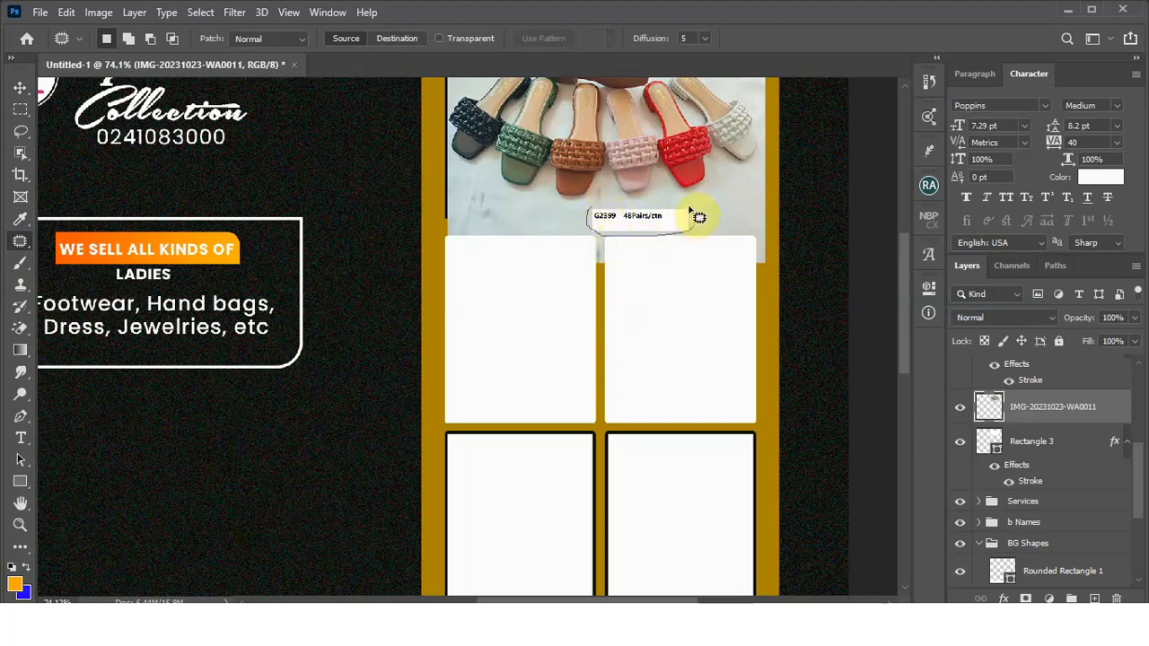
pyautogui.moveTo(549, 225); pyautogui.dragTo(531, 224)
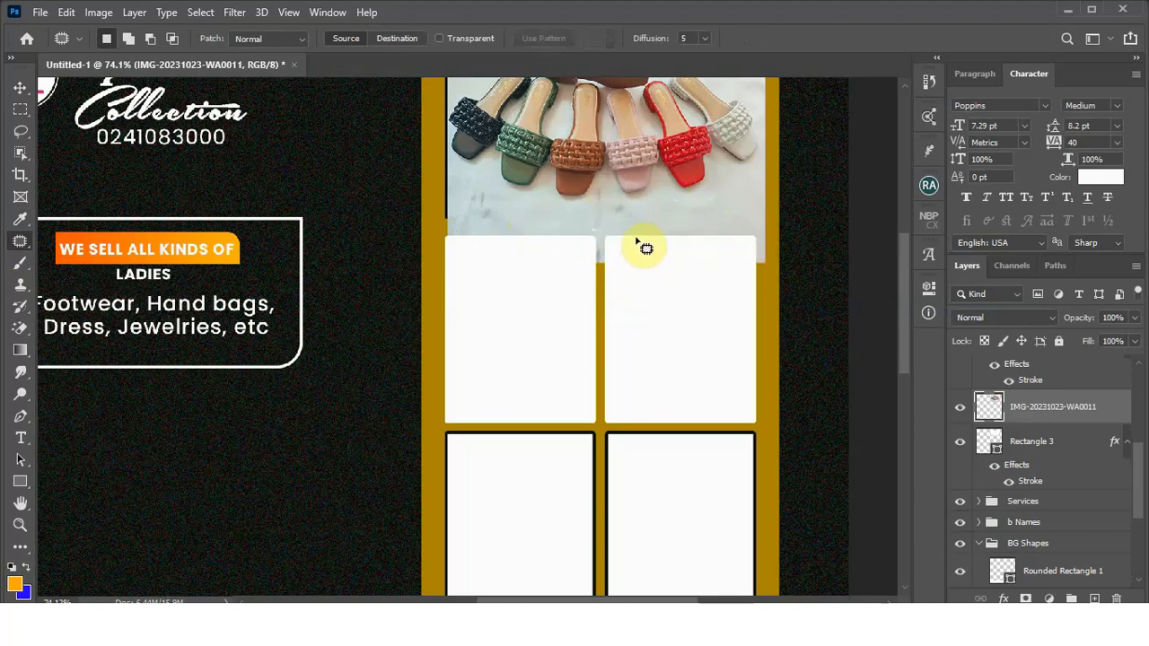
pyautogui.moveTo(586, 224)
pyautogui.mouseDown()
pyautogui.moveTo(593, 254)
pyautogui.moveTo(610, 243)
pyautogui.mouseUp()
pyautogui.moveTo(541, 223); pyautogui.dragTo(540, 224)
pyautogui.moveTo(676, 215)
pyautogui.mouseDown()
pyautogui.moveTo(696, 237)
pyautogui.moveTo(605, 229)
pyautogui.mouseUp()
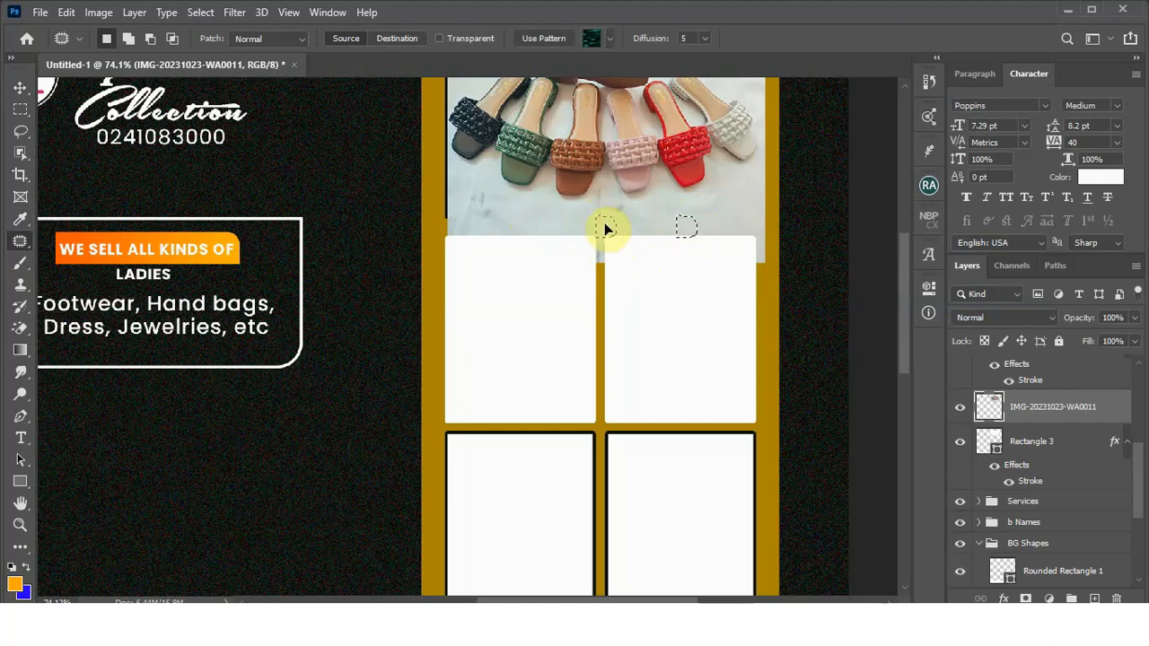
pyautogui.click(482, 285)
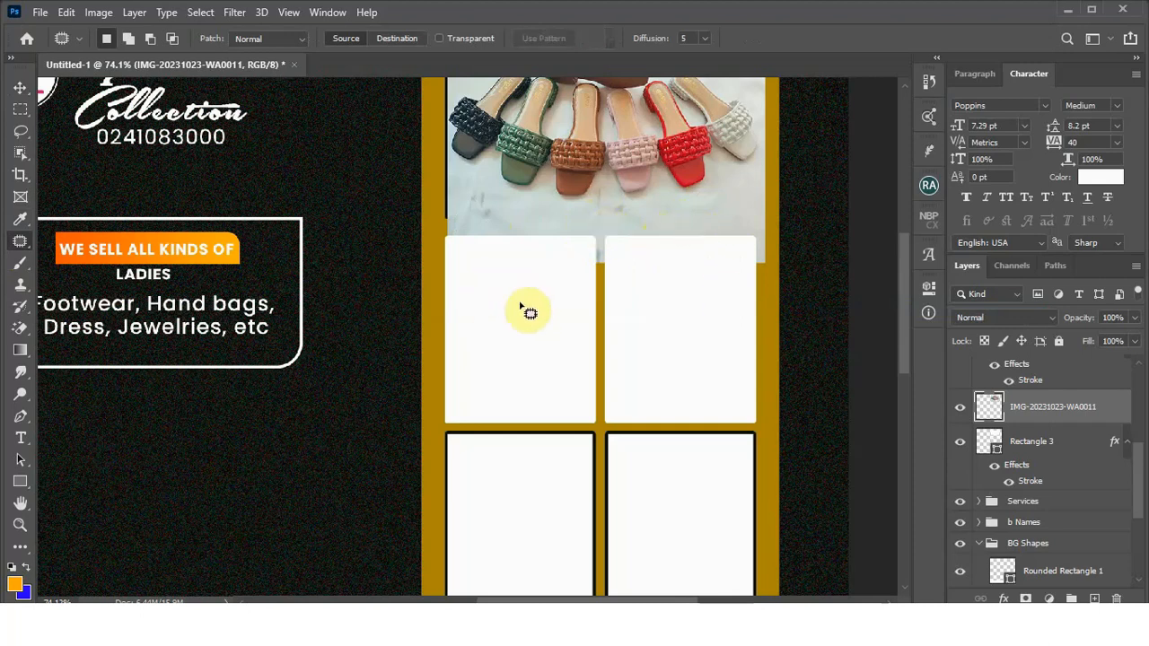
# Step: Clip the braided sandals photo to the Rectangle 3 frame and shift it slightly down inside the frame
pyautogui.click(21, 89)
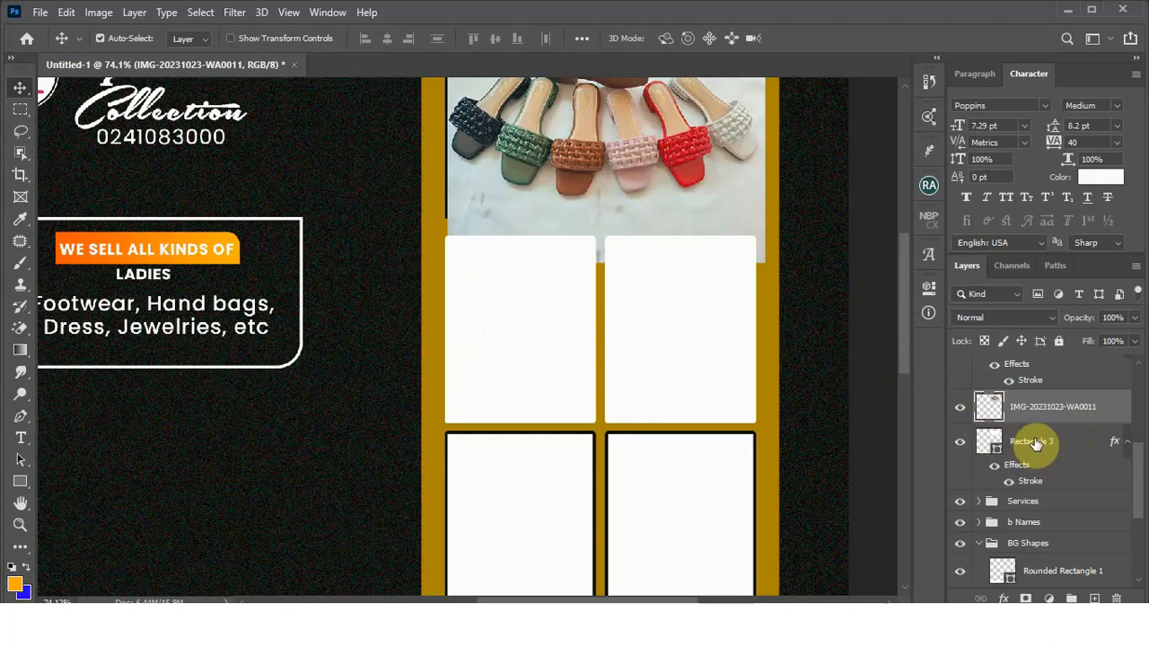
pyautogui.scroll(-2, 636, 196)
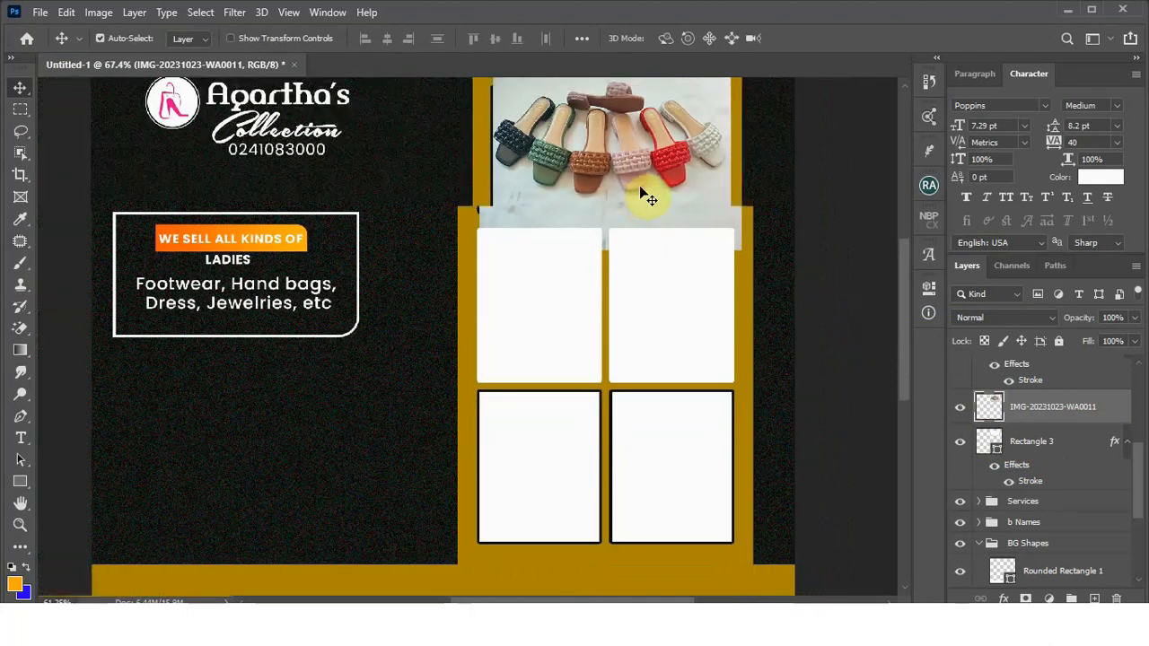
pyautogui.scroll(-2, 642, 196)
pyautogui.moveTo(1062, 384); pyautogui.dragTo(1051, 413)
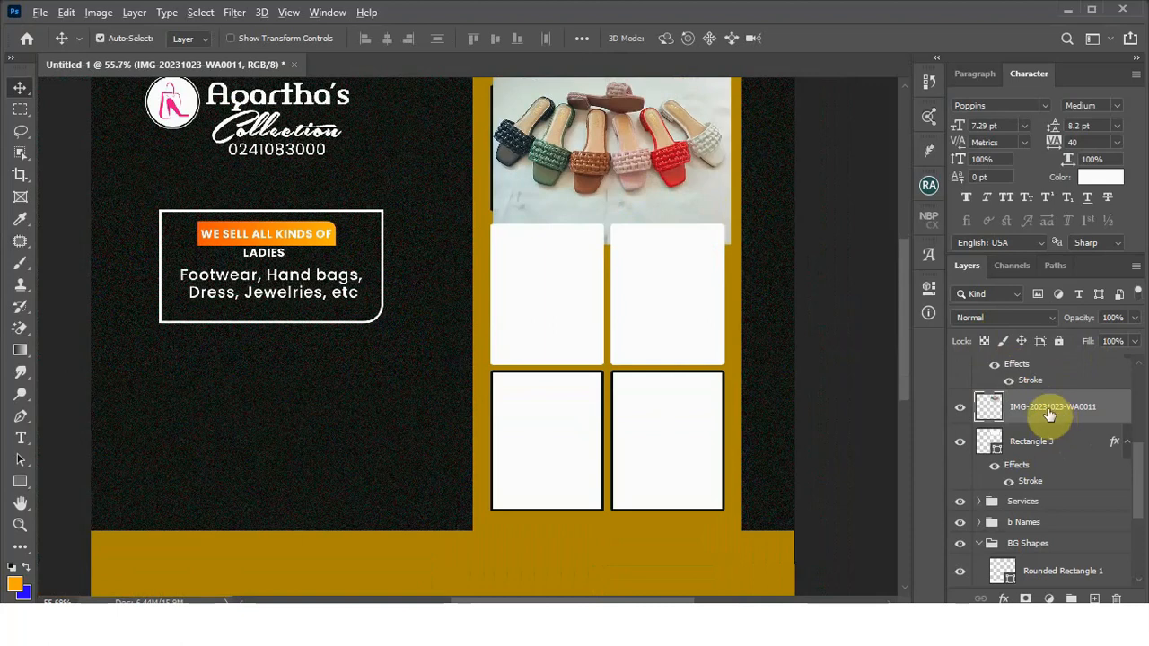
pyautogui.rightClick(1053, 409)
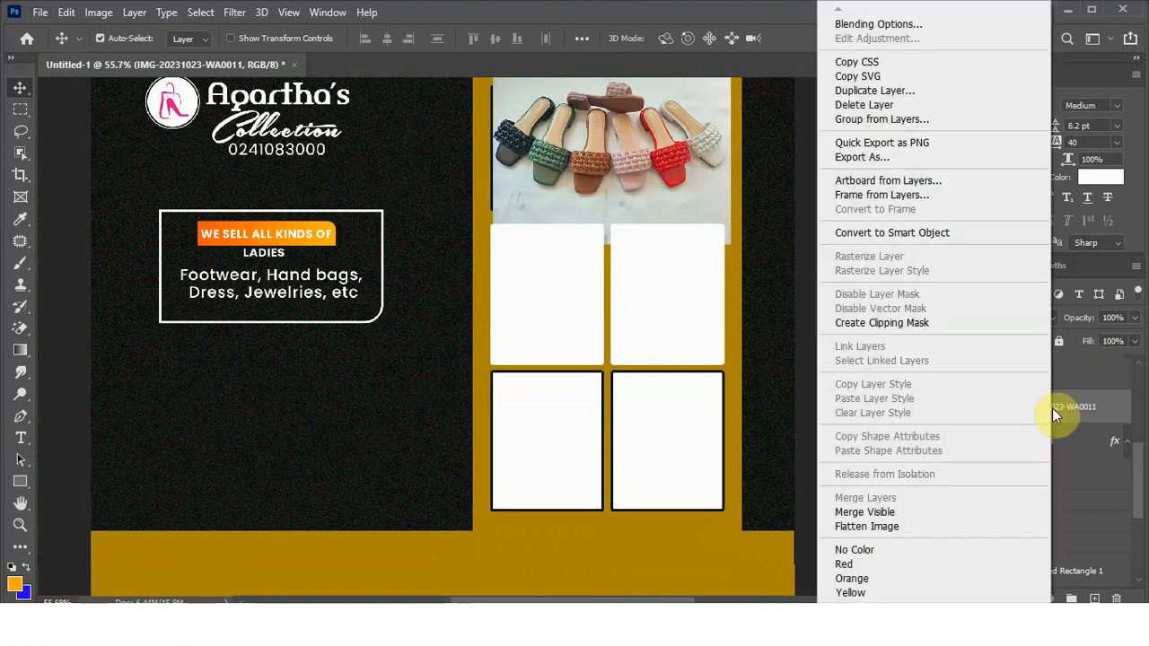
pyautogui.click(862, 325)
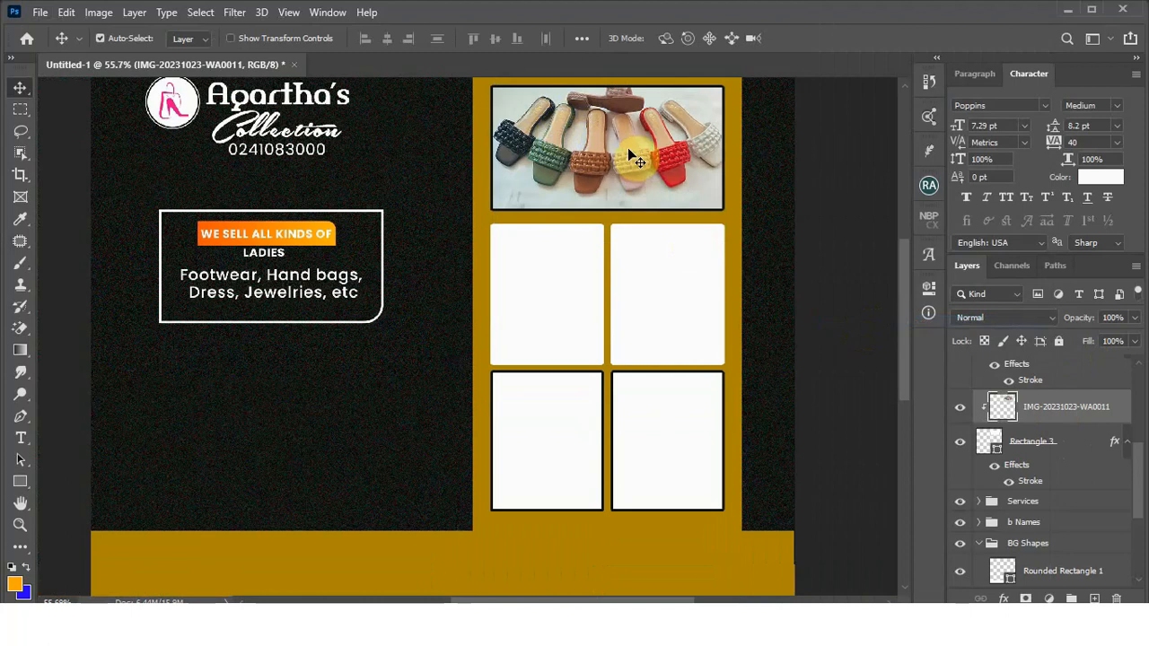
pyautogui.moveTo(633, 158)
pyautogui.mouseDown()
pyautogui.moveTo(631, 149)
pyautogui.moveTo(643, 175)
pyautogui.mouseUp()
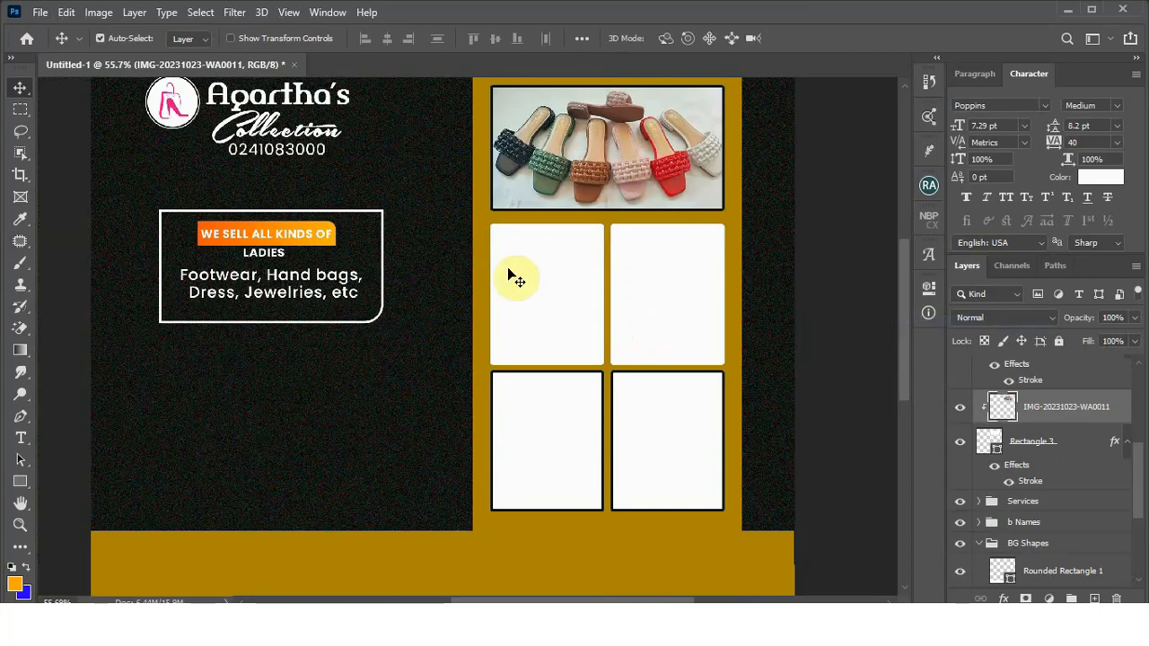
# Step: Place IMG-20231023-WA0007 from the Flyer folder into the document directly above the Rectangle 3 copy layer
pyautogui.click(535, 266)
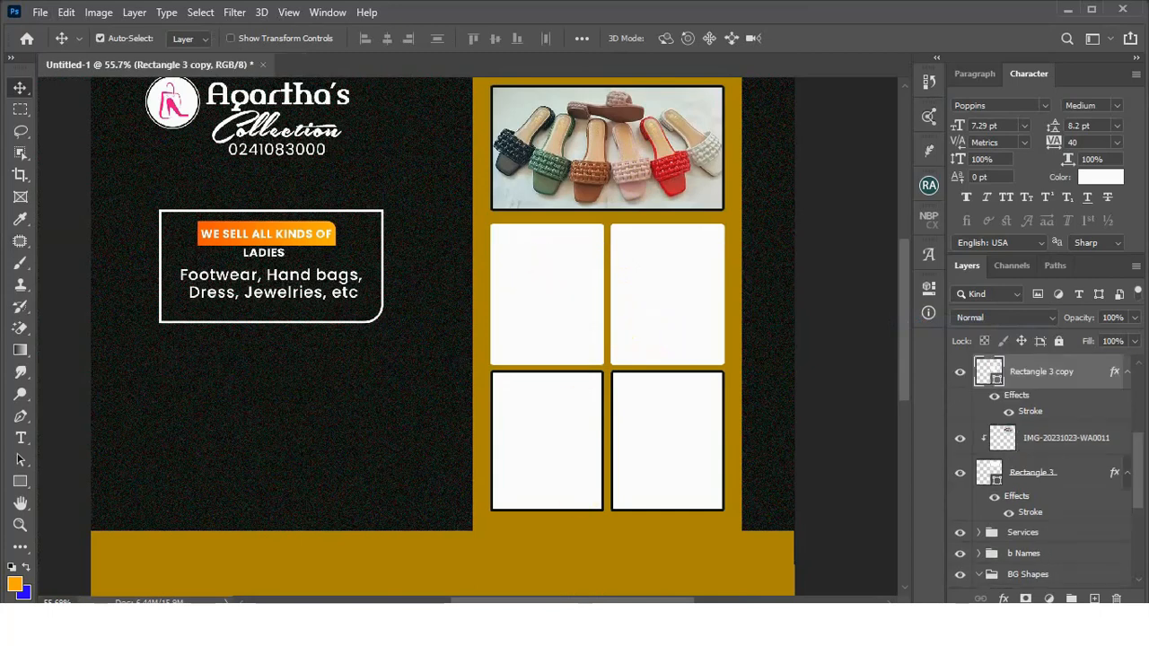
pyautogui.moveTo(516, 620)
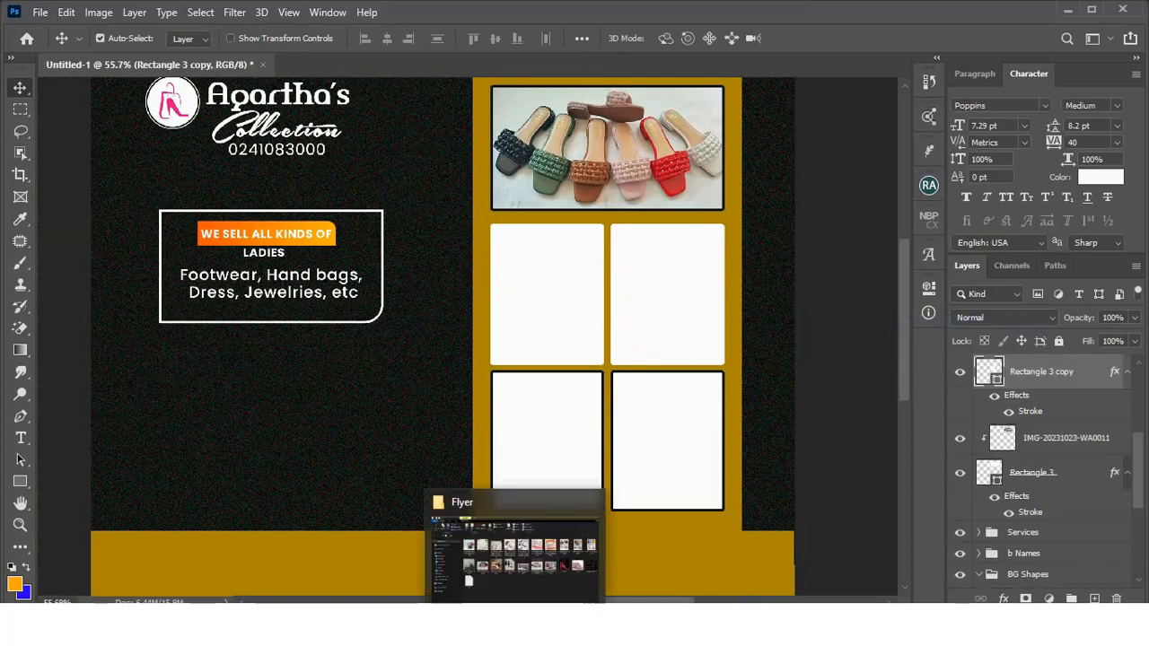
pyautogui.click(521, 566)
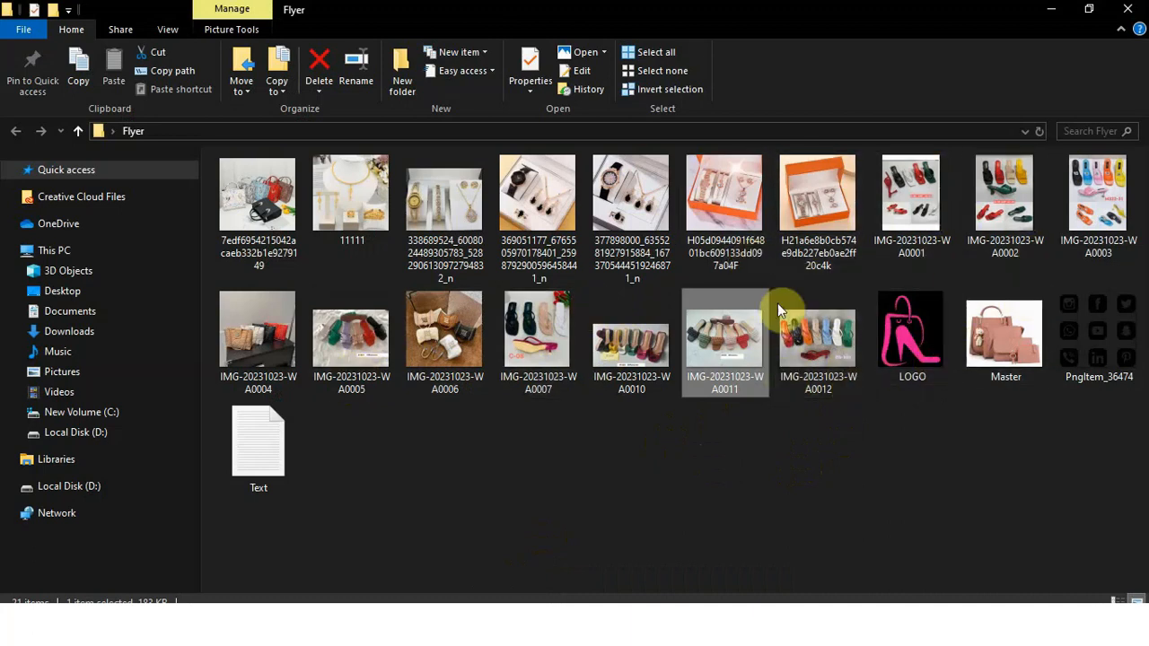
pyautogui.moveTo(550, 328); pyautogui.dragTo(733, 640)
pyautogui.moveTo(733, 593); pyautogui.dragTo(546, 325)
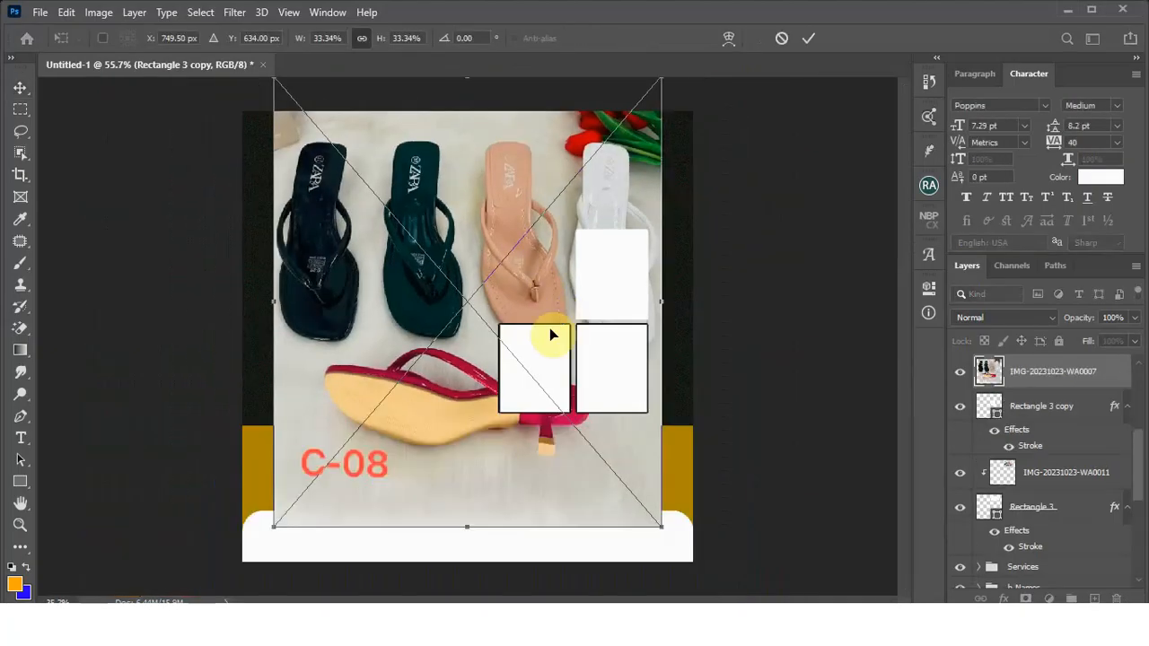
# Step: Scale the placed sandals photo to about 6.8% so it covers the first white frame below the braided sandals photo
pyautogui.moveTo(272, 527); pyautogui.dragTo(531, 292)
pyautogui.moveTo(533, 235); pyautogui.dragTo(539, 290)
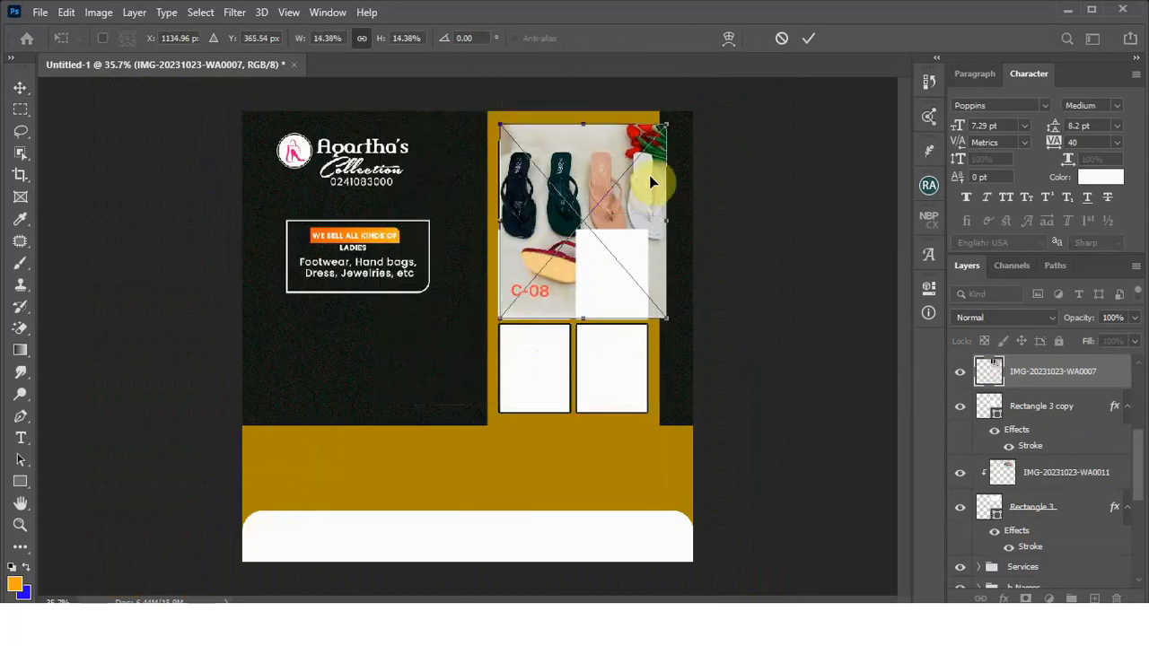
pyautogui.moveTo(665, 125); pyautogui.dragTo(588, 219)
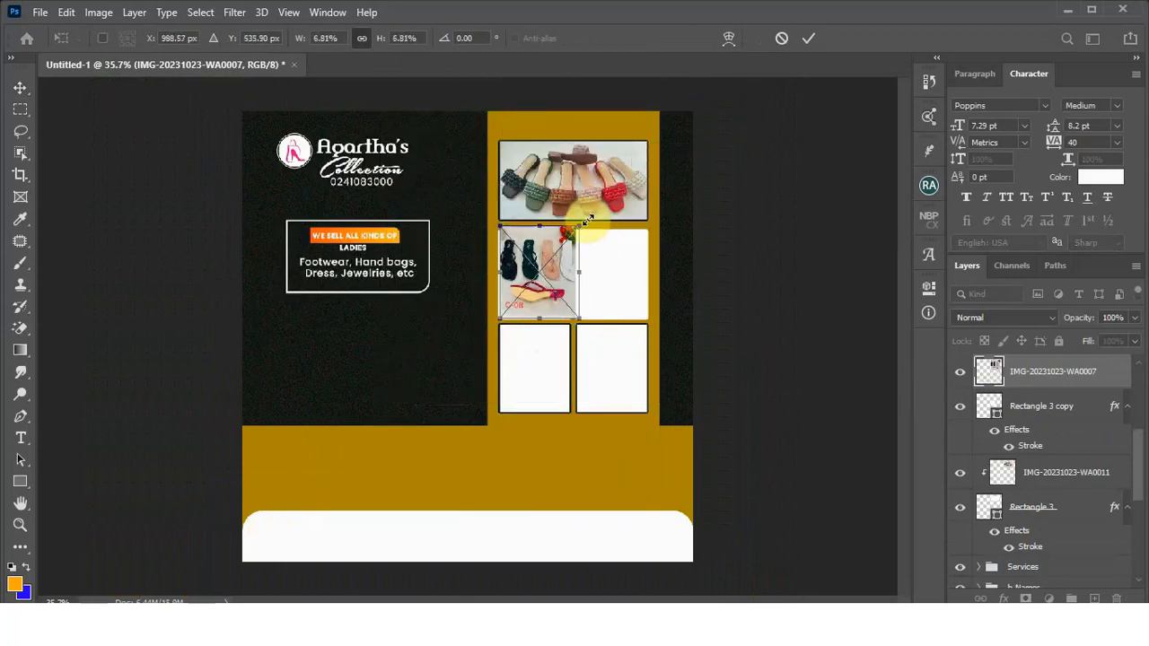
pyautogui.press('Return')
# Step: Rasterize the IMG-20231023-WA0007 photo layer
pyautogui.scroll(2, 543, 288)
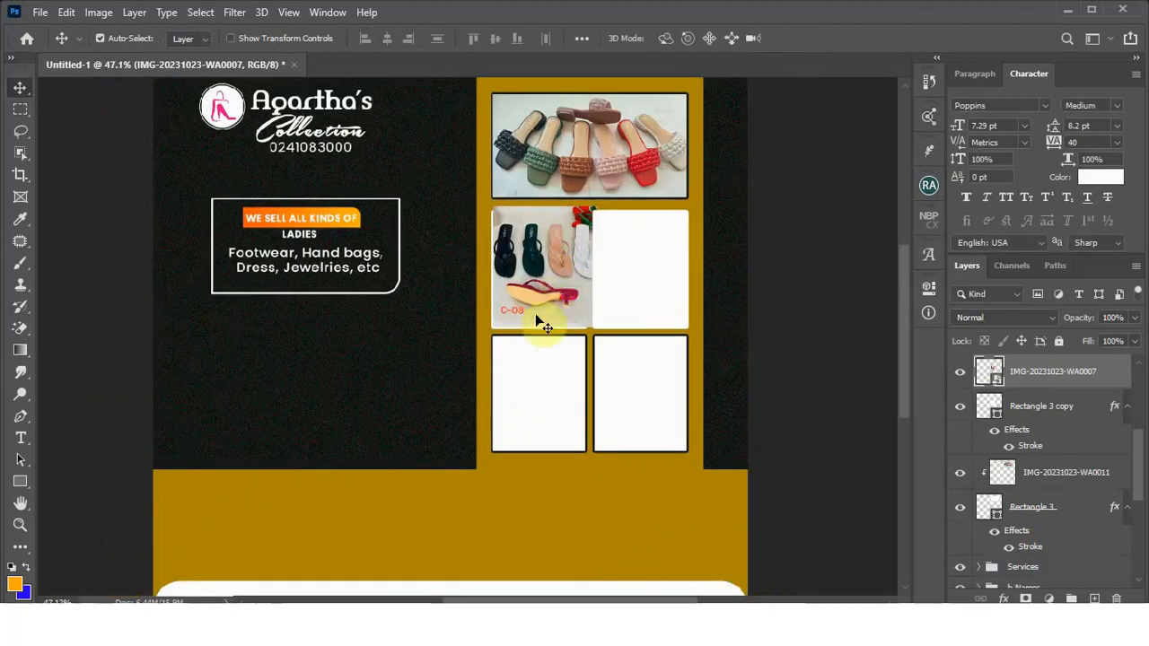
pyautogui.scroll(2, 531, 290)
pyautogui.scroll(2, 546, 328)
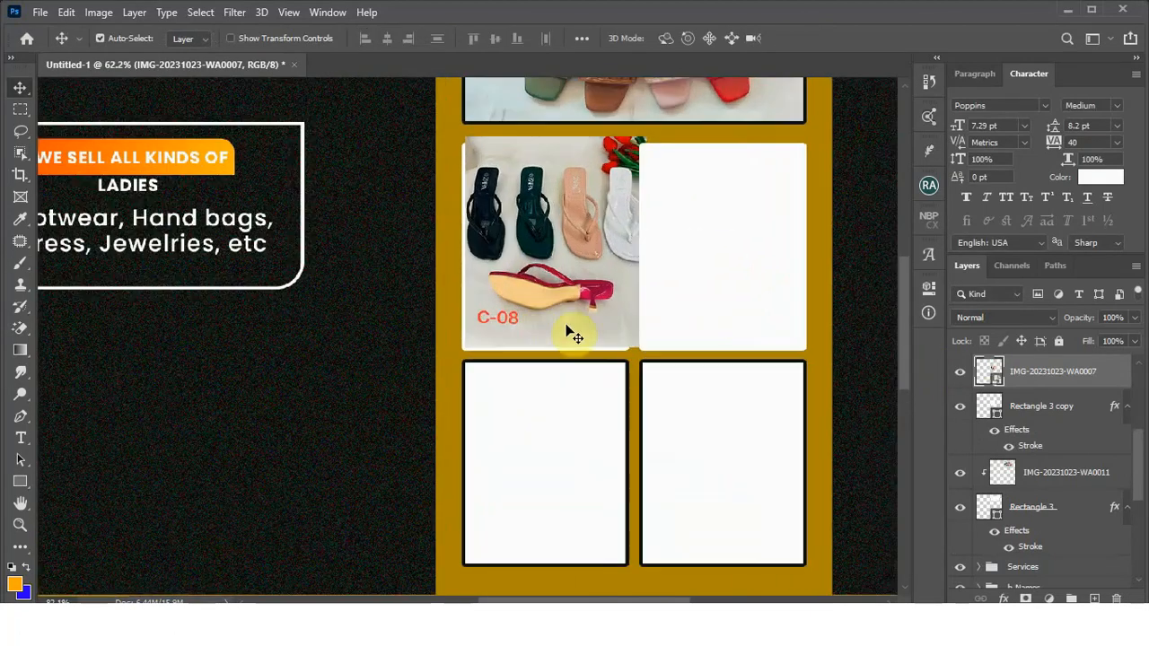
pyautogui.rightClick(1014, 374)
pyautogui.click(875, 310)
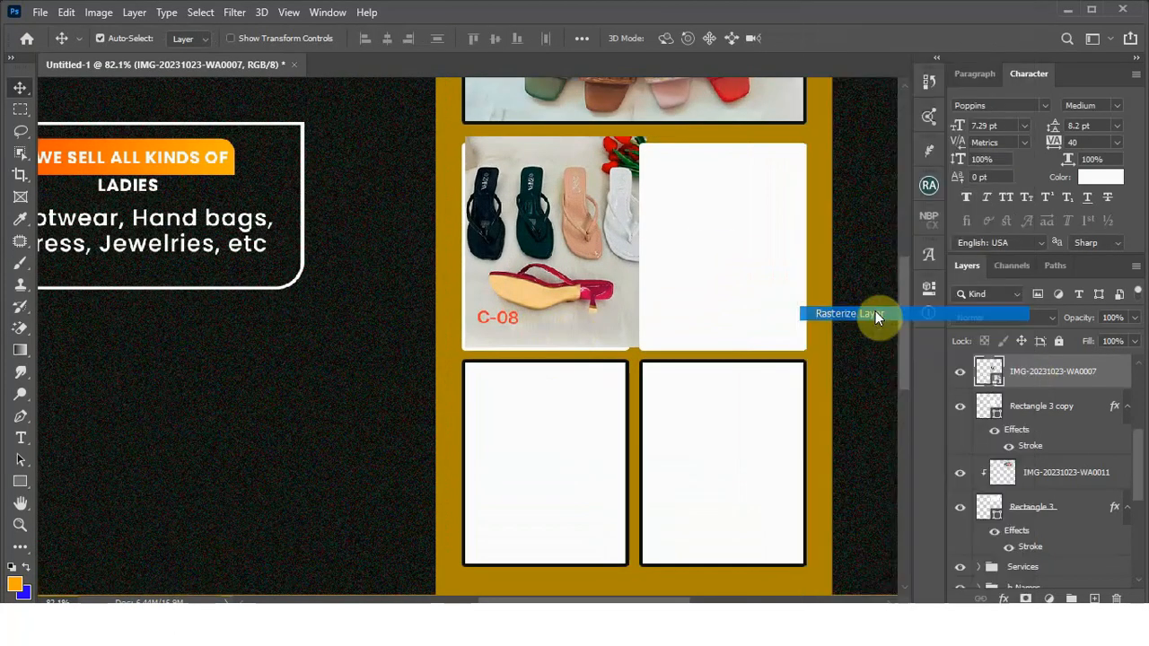
# Step: Patch out the red "C-08" text with clean background, deselect, and clip the photo to the Rectangle 3 copy frame
pyautogui.click(20, 241)
pyautogui.rightClick(20, 241)
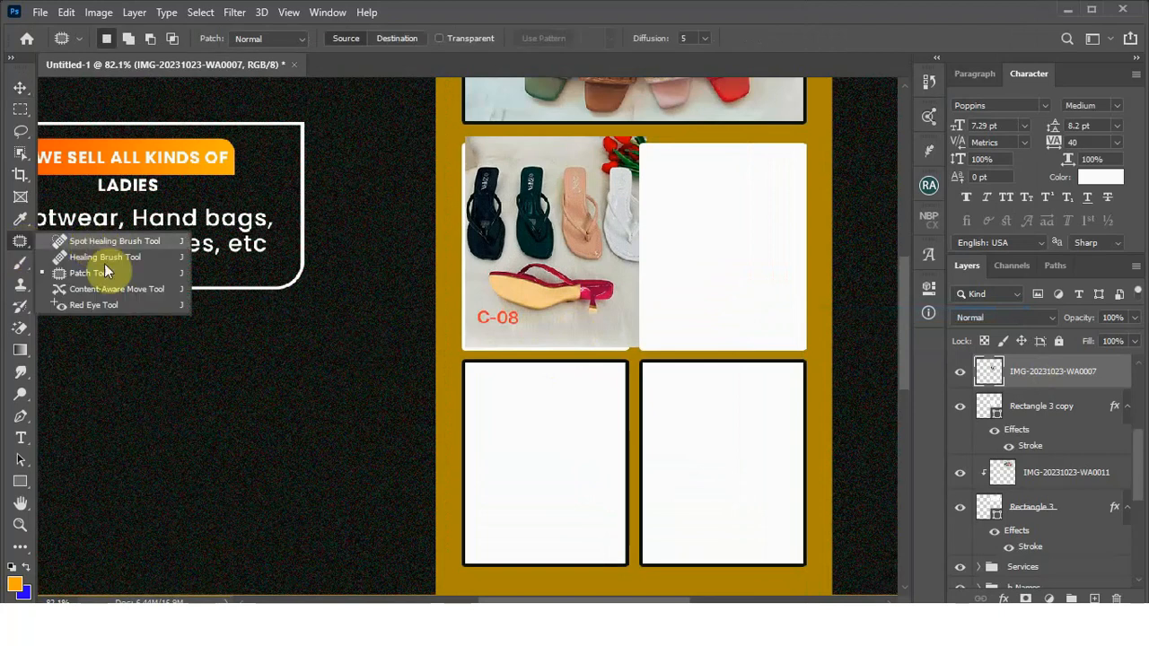
pyautogui.click(99, 281)
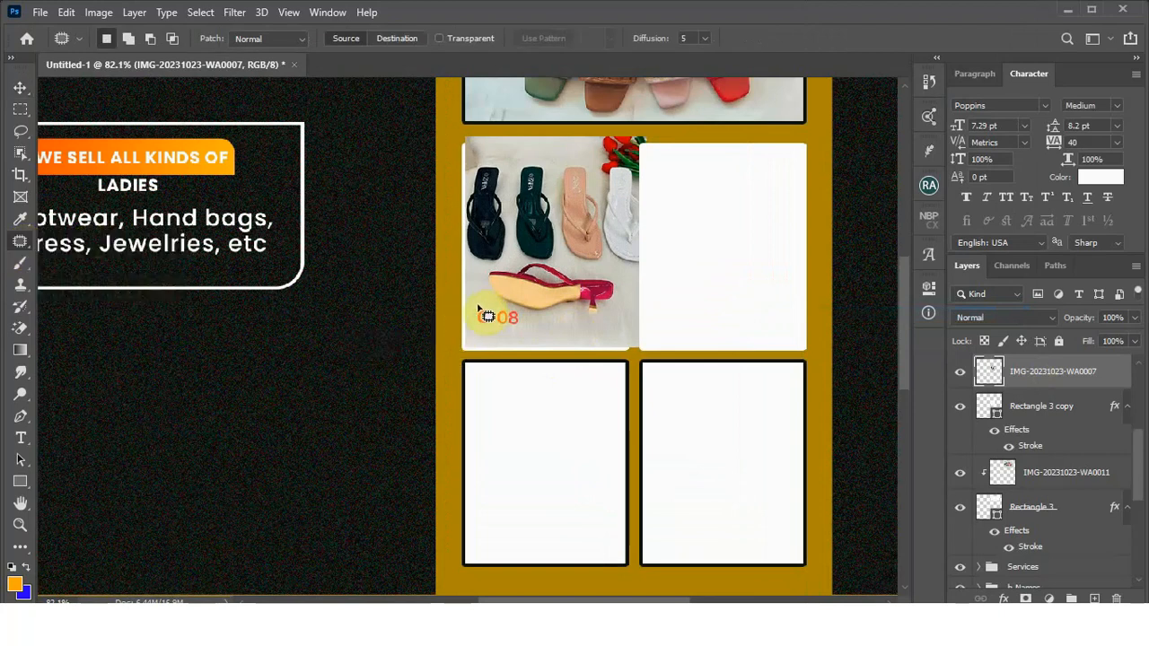
pyautogui.moveTo(535, 322)
pyautogui.mouseDown()
pyautogui.moveTo(497, 336)
pyautogui.moveTo(471, 325)
pyautogui.moveTo(470, 306)
pyautogui.moveTo(569, 334)
pyautogui.mouseUp()
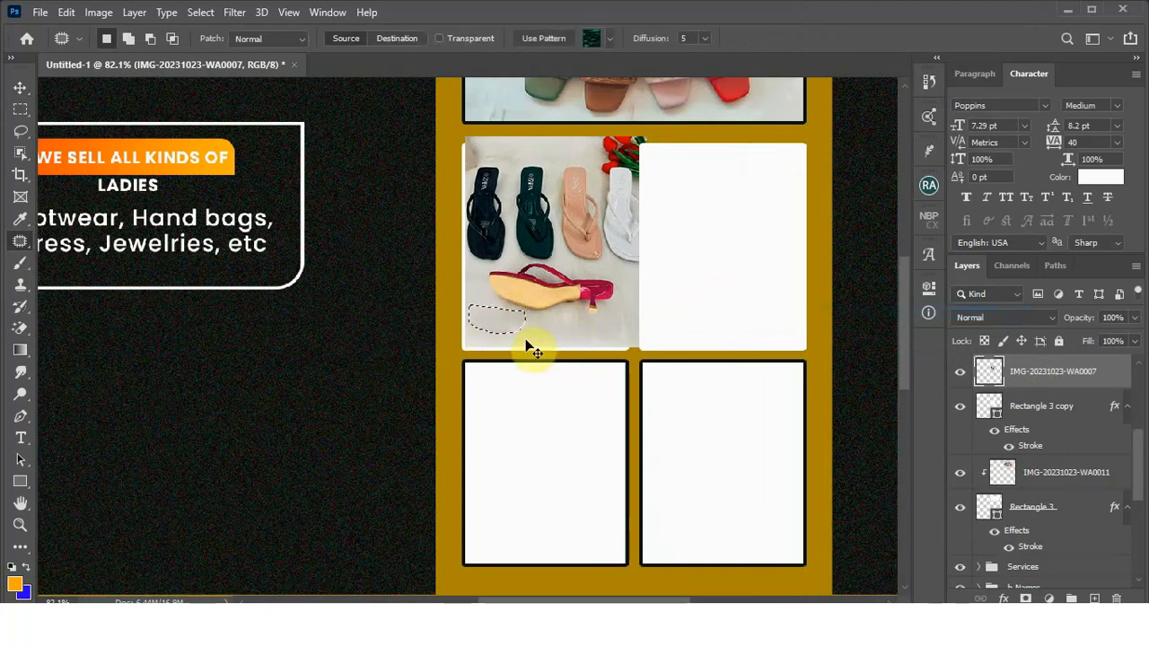
pyautogui.hotkey('ctrl', 'd')
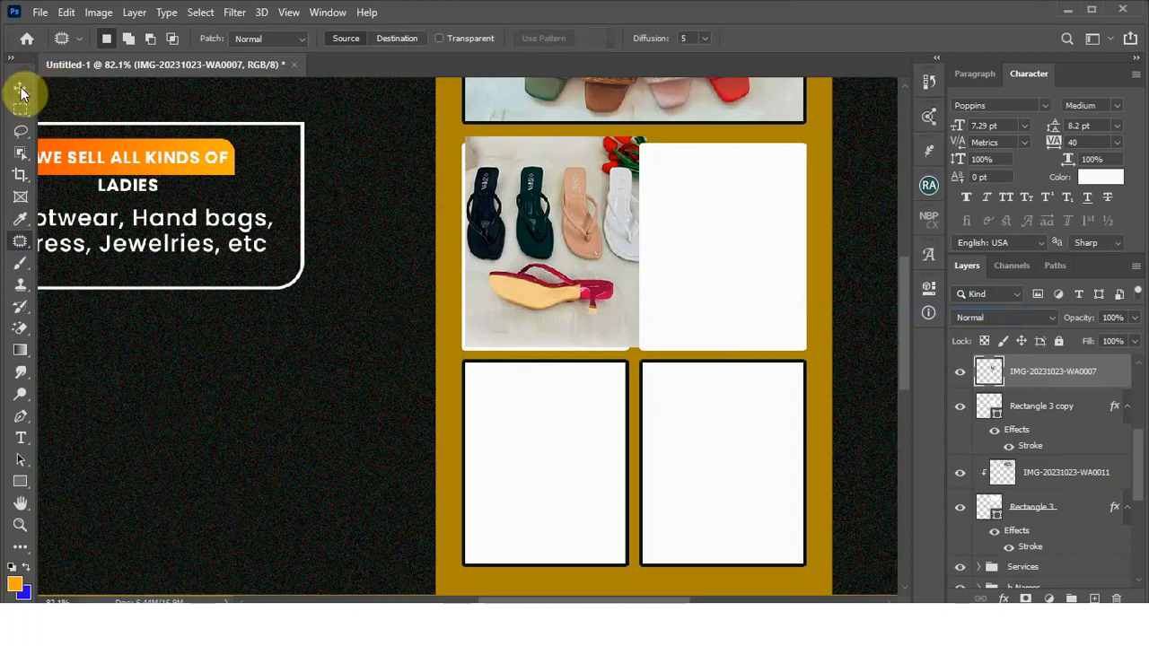
pyautogui.click(20, 88)
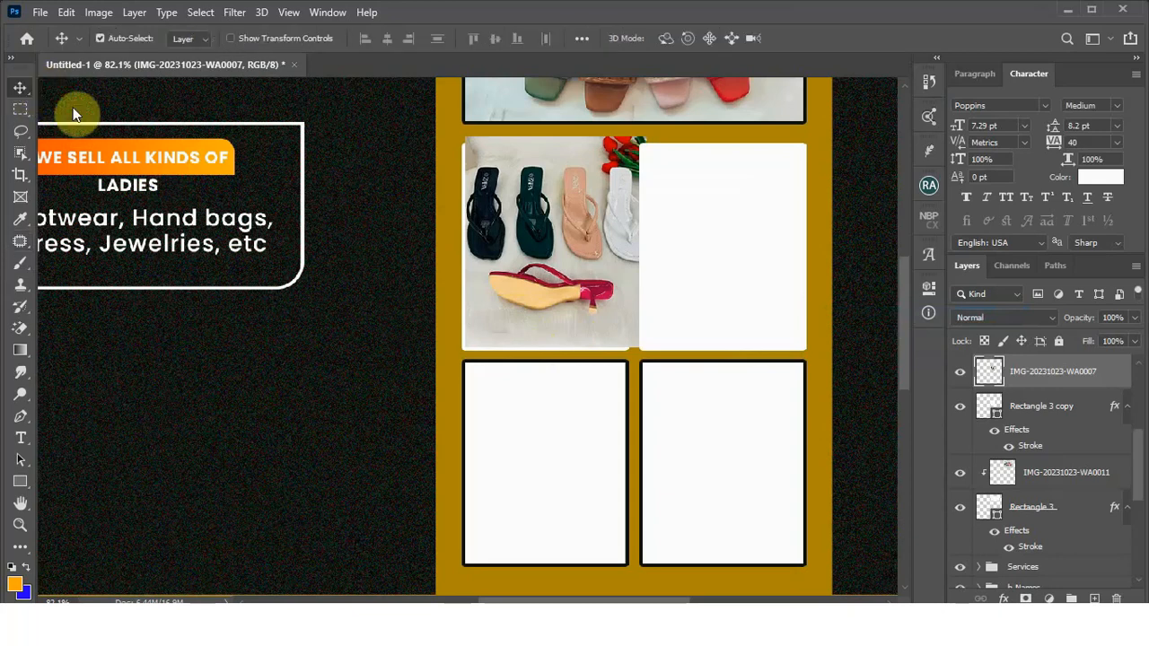
pyautogui.keyDown('alt'); pyautogui.click(1042, 384); pyautogui.keyUp('alt')
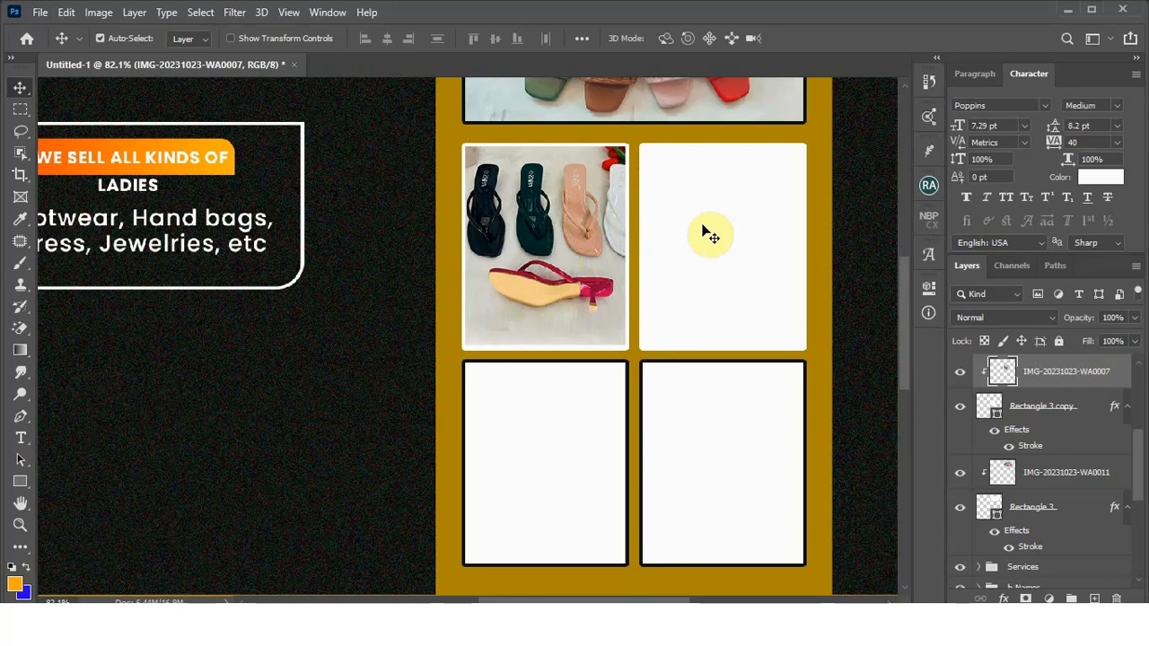
# Step: Place IMG-20231023-WA0012 from the Flyer folder into the document directly above the Rectangle 3 copy 2 layer
pyautogui.hotkey('ctrl', 'j')
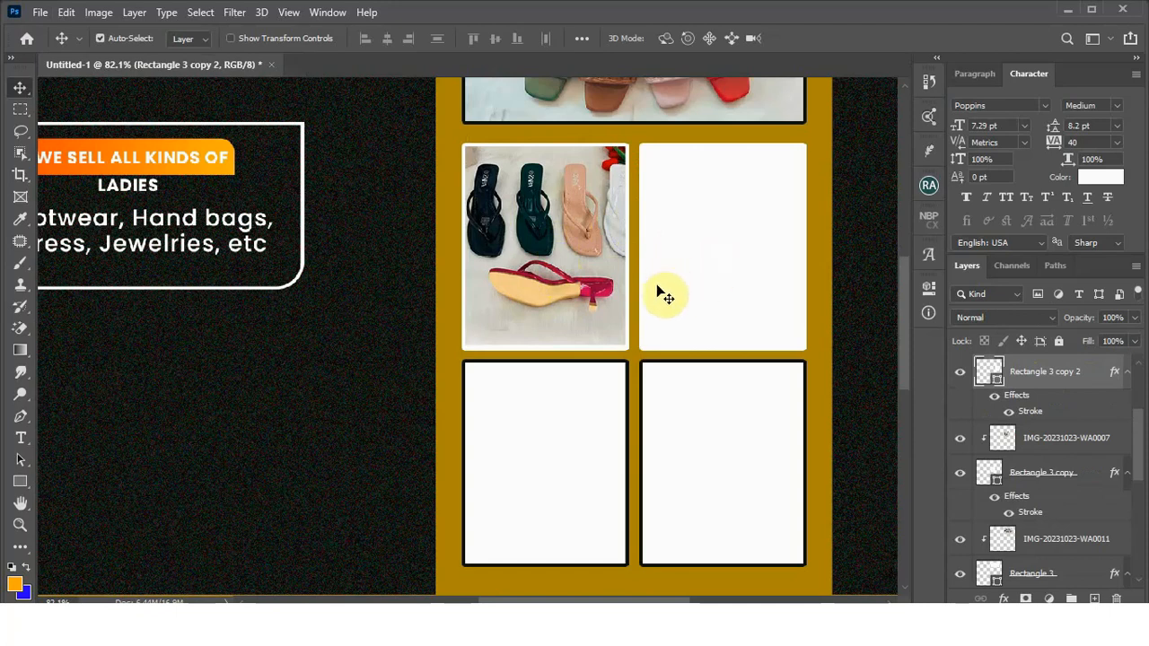
pyautogui.click(530, 616)
pyautogui.moveTo(1006, 241); pyautogui.dragTo(508, 312)
# Step: Scale and position the IMG-20231023-WA0012 photo over the Rectangle 3 copy 2 frame and clip it to that frame
pyautogui.scroll(-6, 508, 313)
pyautogui.moveTo(667, 190); pyautogui.dragTo(537, 287)
pyautogui.scroll(4, 522, 327)
pyautogui.moveTo(522, 328); pyautogui.dragTo(685, 283)
pyautogui.moveTo(715, 199); pyautogui.dragTo(704, 213)
pyautogui.press('Return')
pyautogui.keyDown('alt'); pyautogui.click(1069, 389); pyautogui.keyUp('alt')
pyautogui.scroll(2, 698, 275)
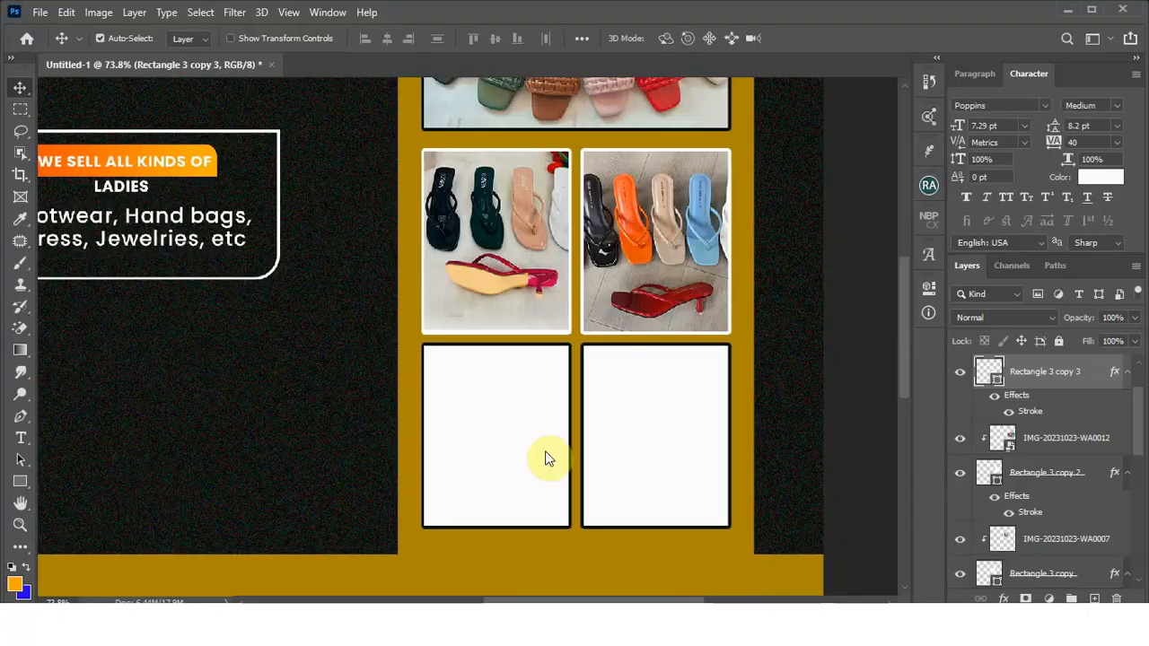
# Step: Place IMG-20231023-WA0004 from the Flyer folder over the empty lower-left product frame and clip it to that frame
pyautogui.moveTo(257, 329); pyautogui.dragTo(506, 358)
pyautogui.press('Return')
pyautogui.keyDown('alt'); pyautogui.click(1068, 389); pyautogui.keyUp('alt')
pyautogui.scroll(4, 539, 368)
# Step: Place IMG-20231023-WA0006 from the Flyer folder over the empty lower-right product frame, scale it down and clip it to that frame
pyautogui.click(652, 372)
pyautogui.moveTo(447, 329)
pyautogui.mouseDown()
pyautogui.moveTo(866, 588)
pyautogui.moveTo(574, 377)
pyautogui.mouseUp()
pyautogui.moveTo(561, 225); pyautogui.dragTo(606, 360)
pyautogui.press('Return')
pyautogui.keyDown('alt'); pyautogui.click(1068, 389); pyautogui.keyUp('alt')
# Step: Enlarge the clipped IMG-20231023-WA0006 handbag photo so that it fills its frame
pyautogui.scroll(4, 539, 359)
pyautogui.hotkey('ctrl', 't')
pyautogui.moveTo(719, 304); pyautogui.dragTo(749, 275)
pyautogui.click(809, 39)
pyautogui.scroll(-3, 603, 350)
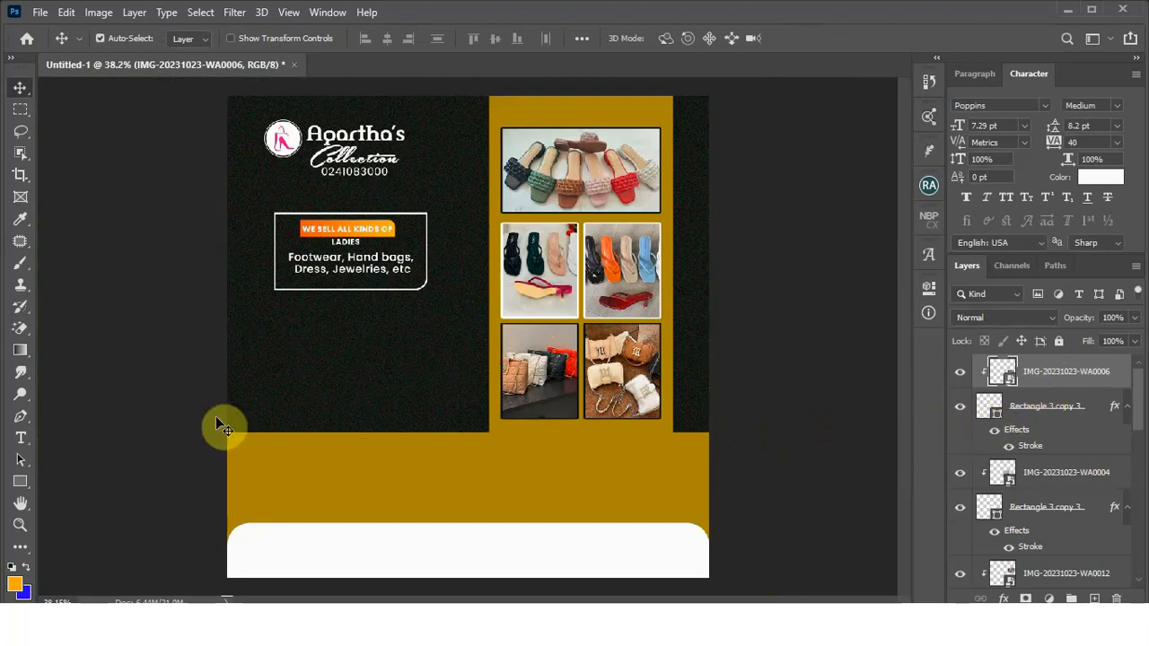
# Step: Draw a white rectangle about 305 by 256 px on the black area below the "WE SELL ALL KINDS OF" box
pyautogui.scroll(1, 277, 393)
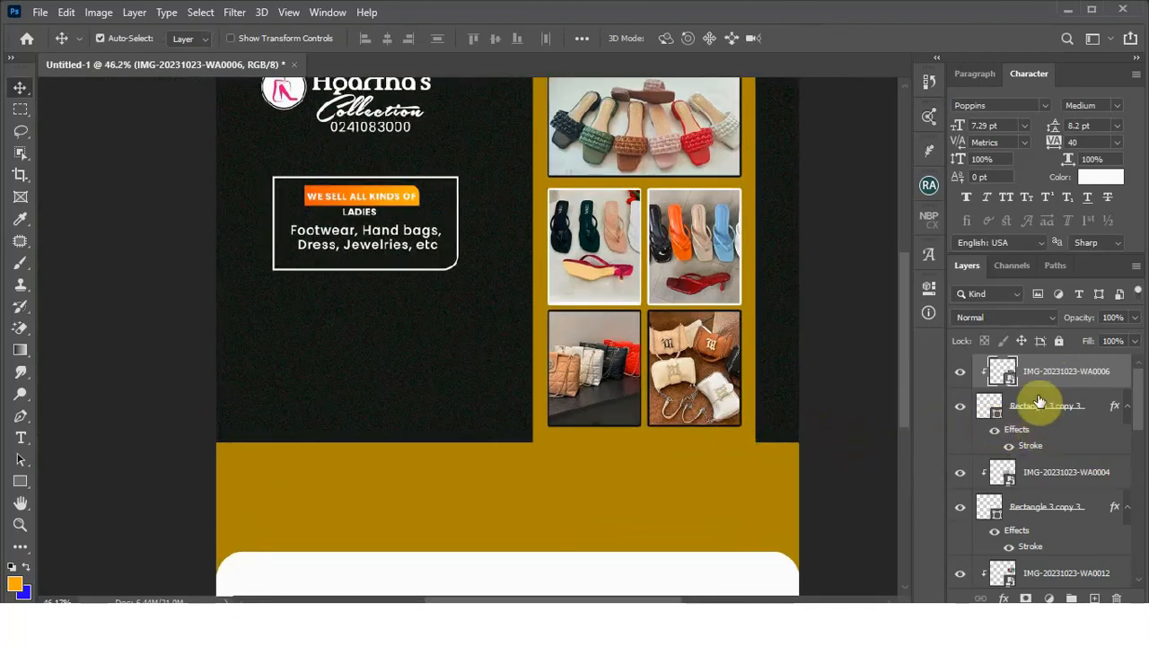
pyautogui.click(20, 482)
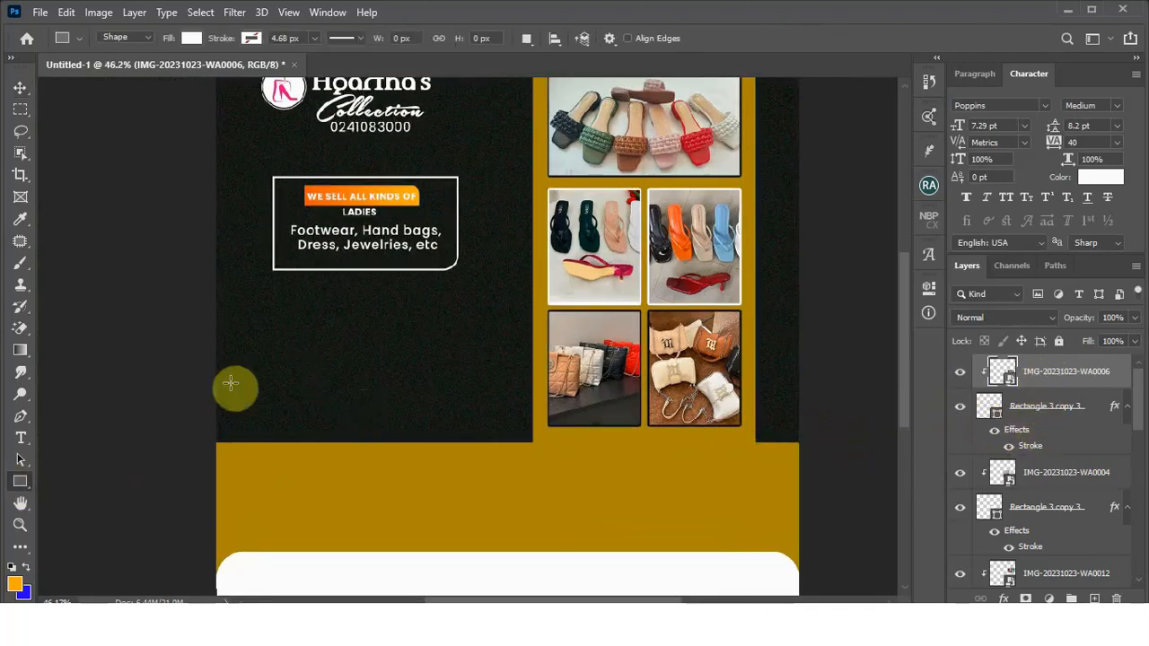
pyautogui.moveTo(333, 381); pyautogui.dragTo(368, 407)
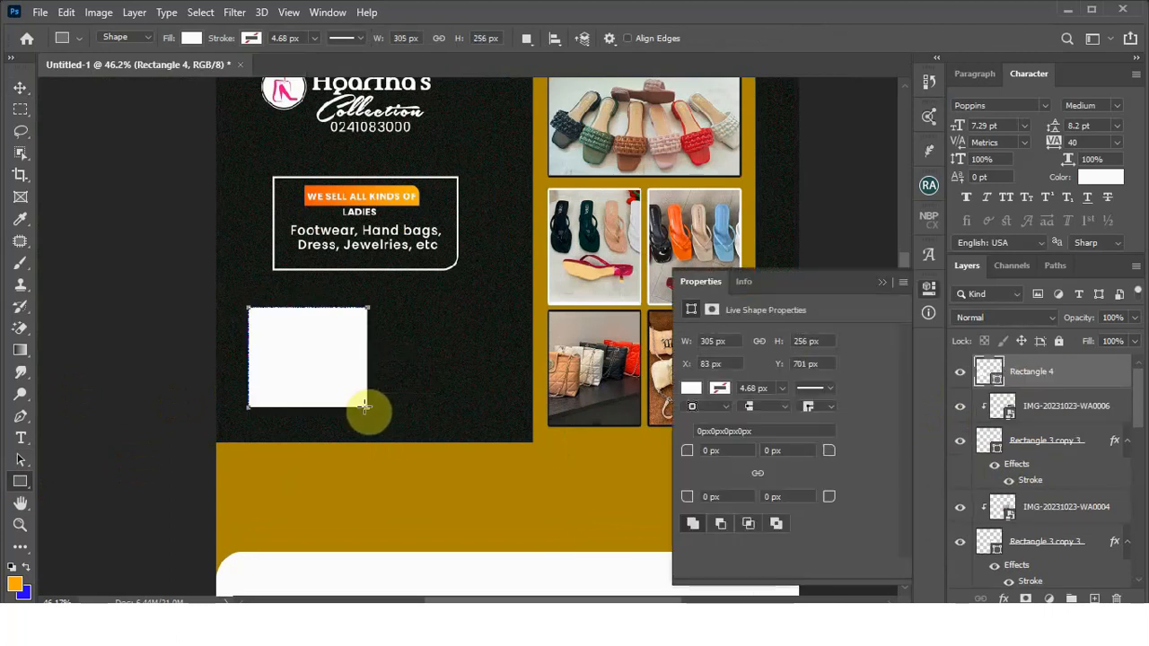
pyautogui.click(880, 282)
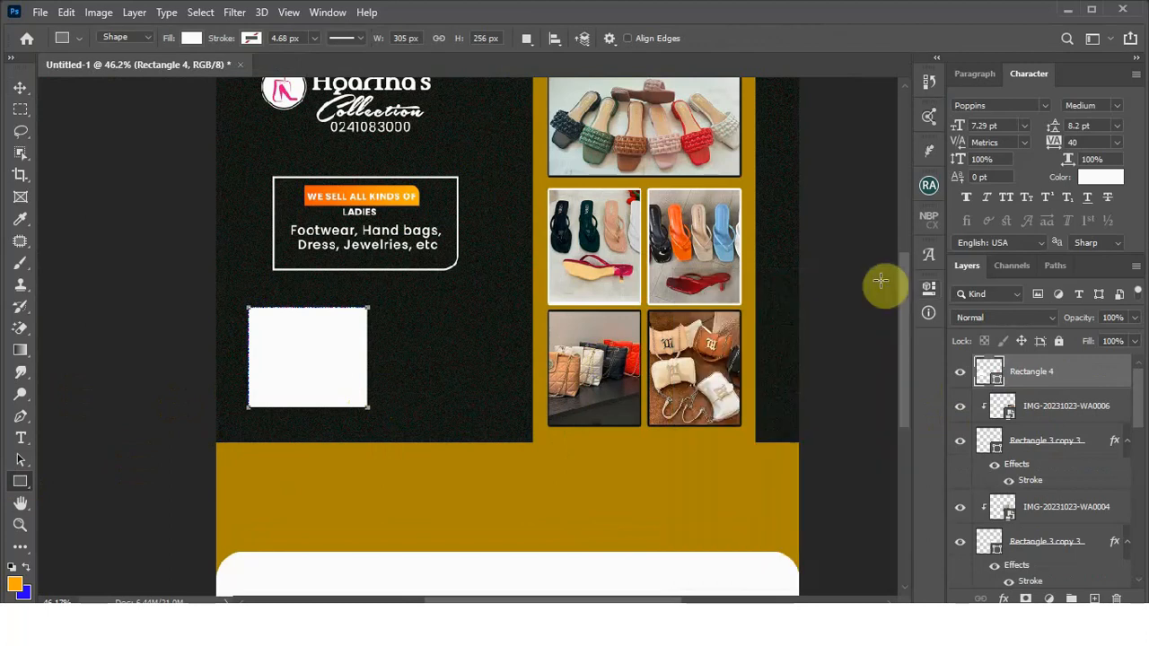
pyautogui.click(22, 89)
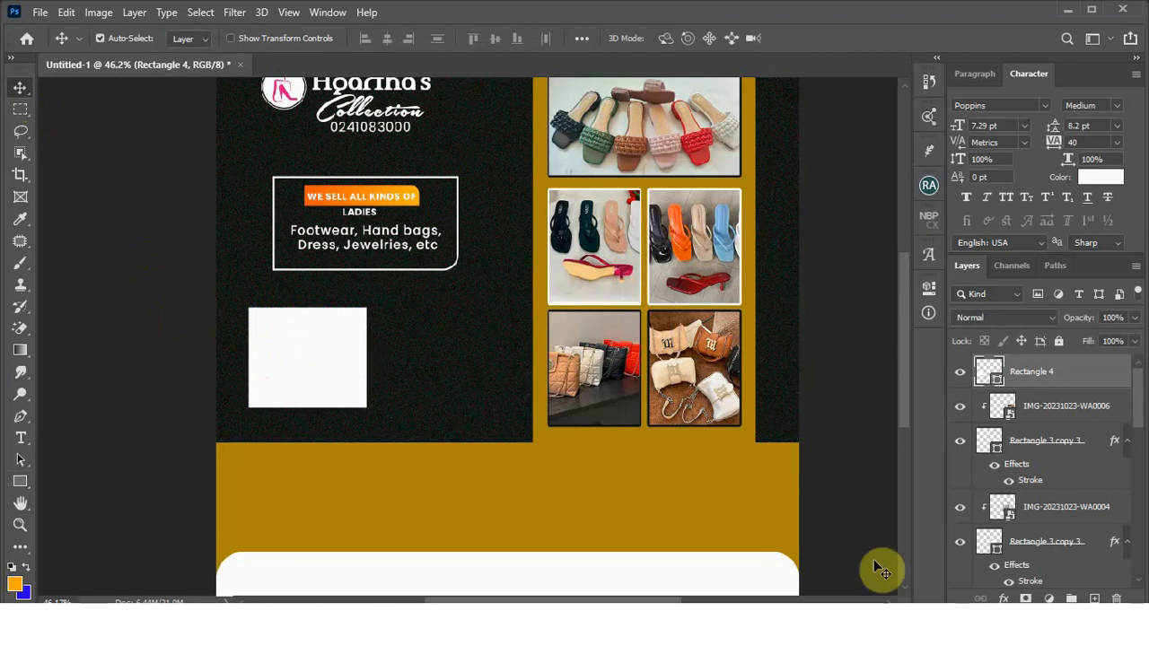
# Step: Add a 5 px white outside stroke to the new white rectangle and duplicate it directly to the right of the original
pyautogui.click(1004, 599)
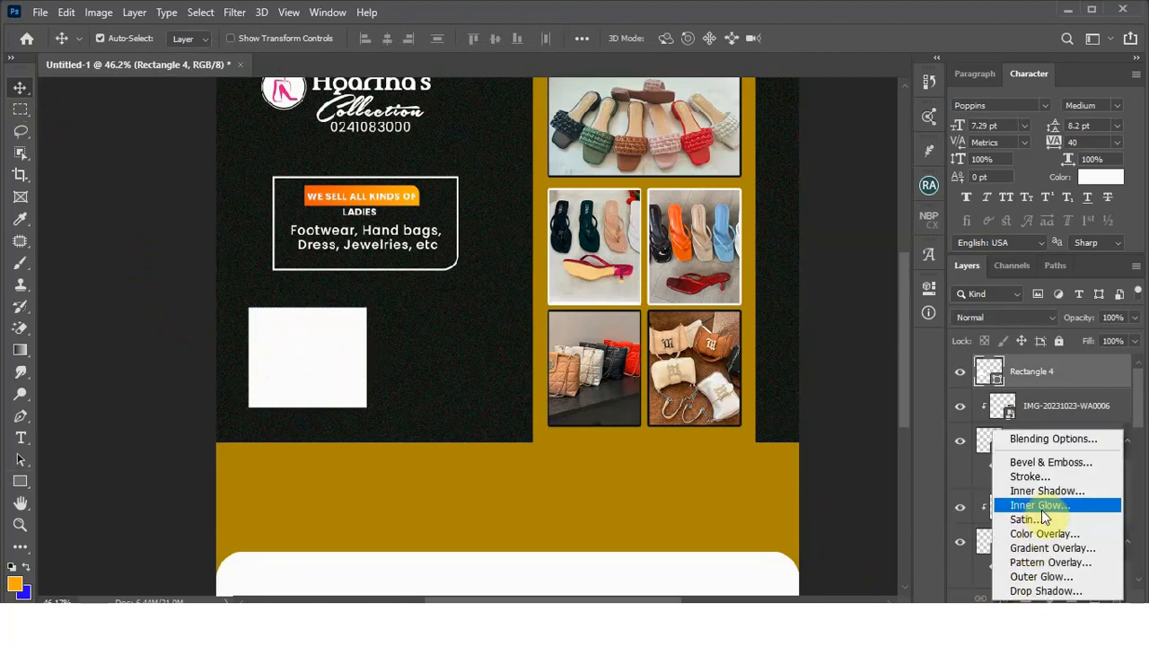
pyautogui.click(1048, 478)
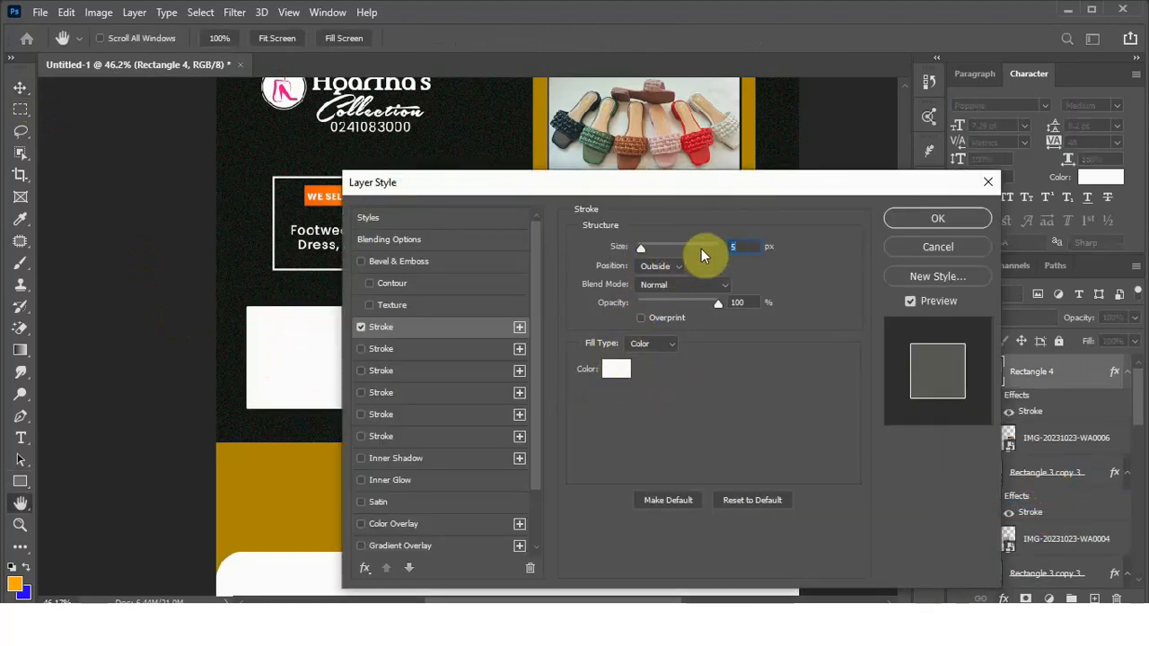
pyautogui.click(945, 219)
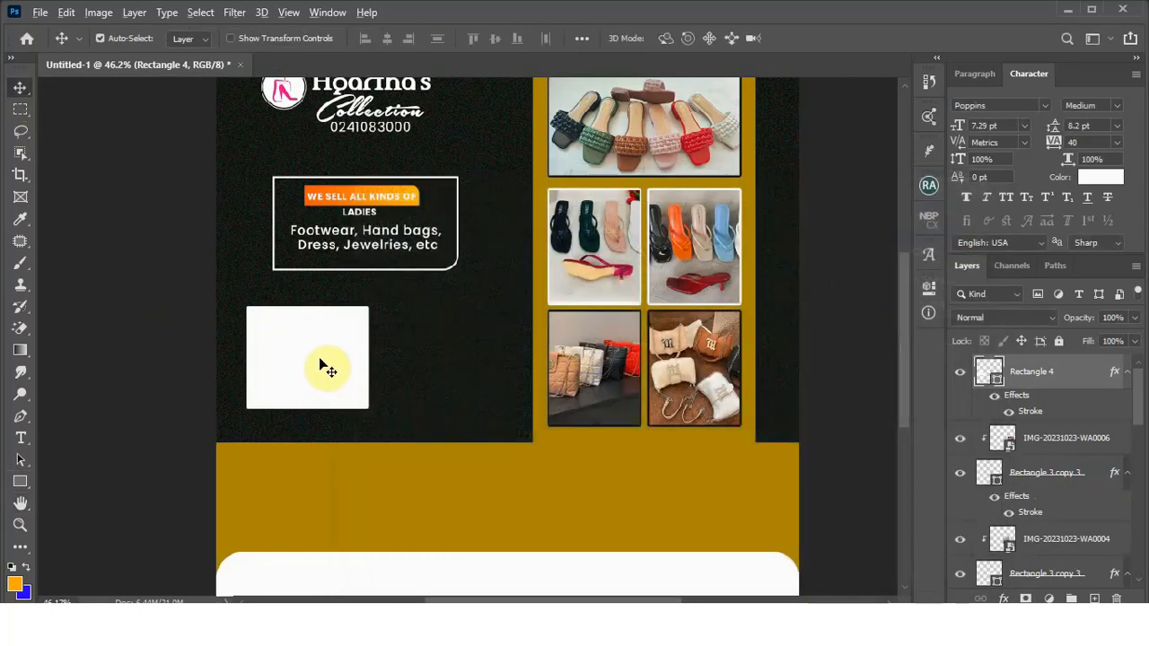
pyautogui.moveTo(332, 365); pyautogui.dragTo(451, 367)
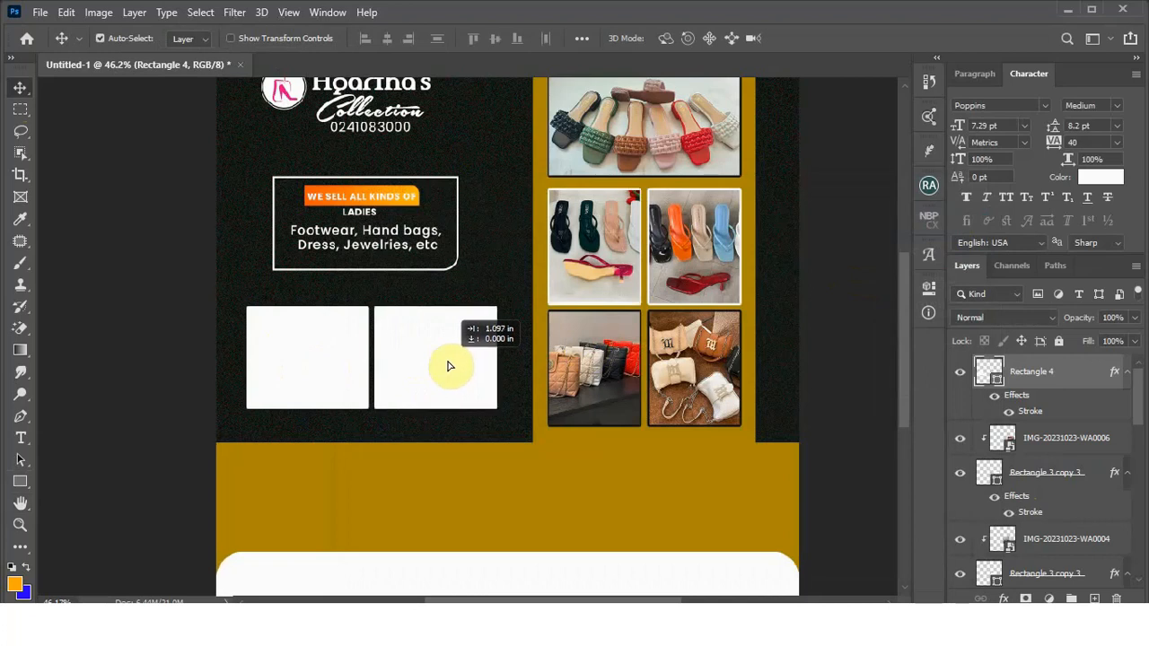
pyautogui.moveTo(452, 366); pyautogui.dragTo(454, 365)
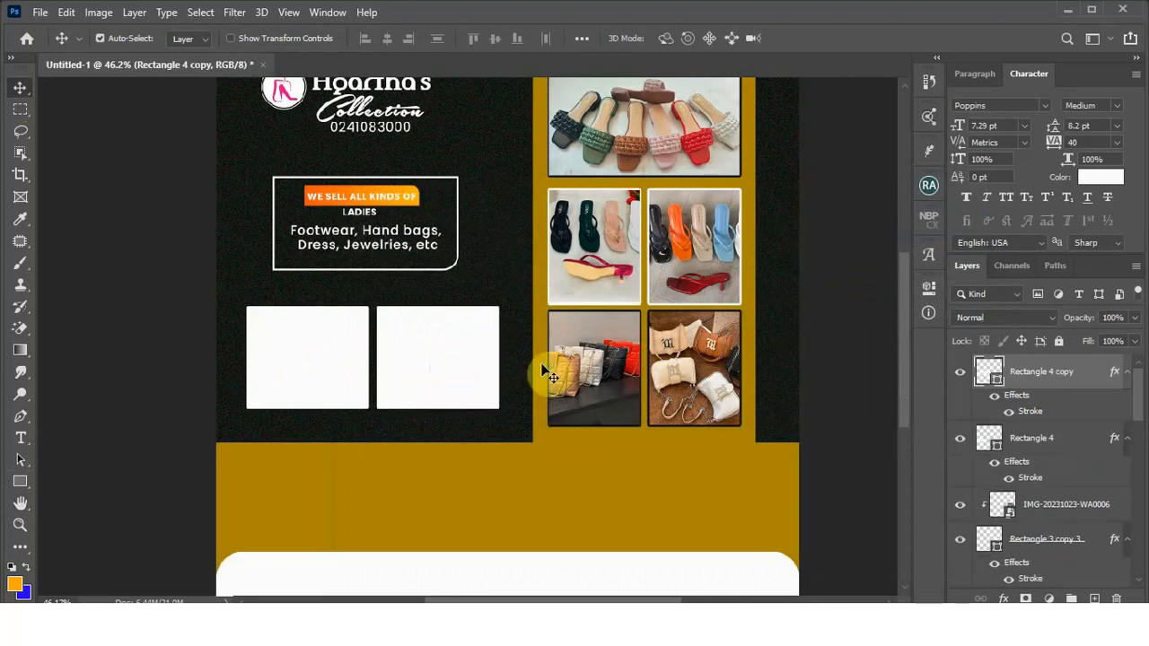
# Step: Place the orange jewelry box image H21a6e8b0cb574e9db227eb0ae2ff20c4k from the Flyer folder directly above the Rectangle 4 layer
pyautogui.click(325, 371)
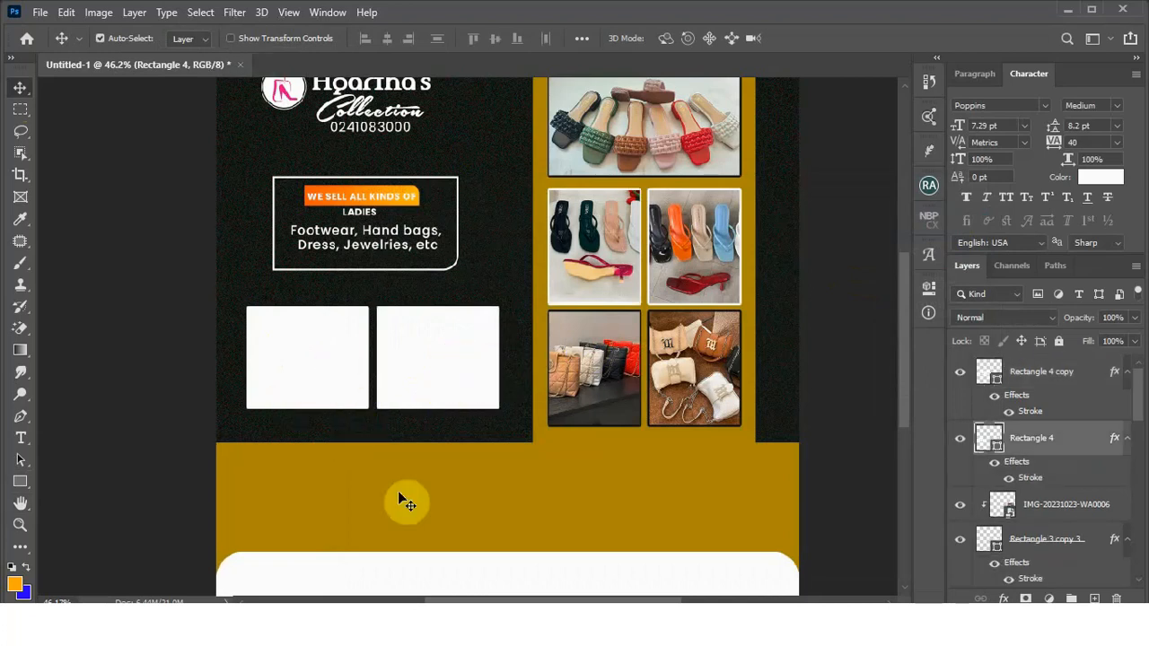
pyautogui.moveTo(515, 626)
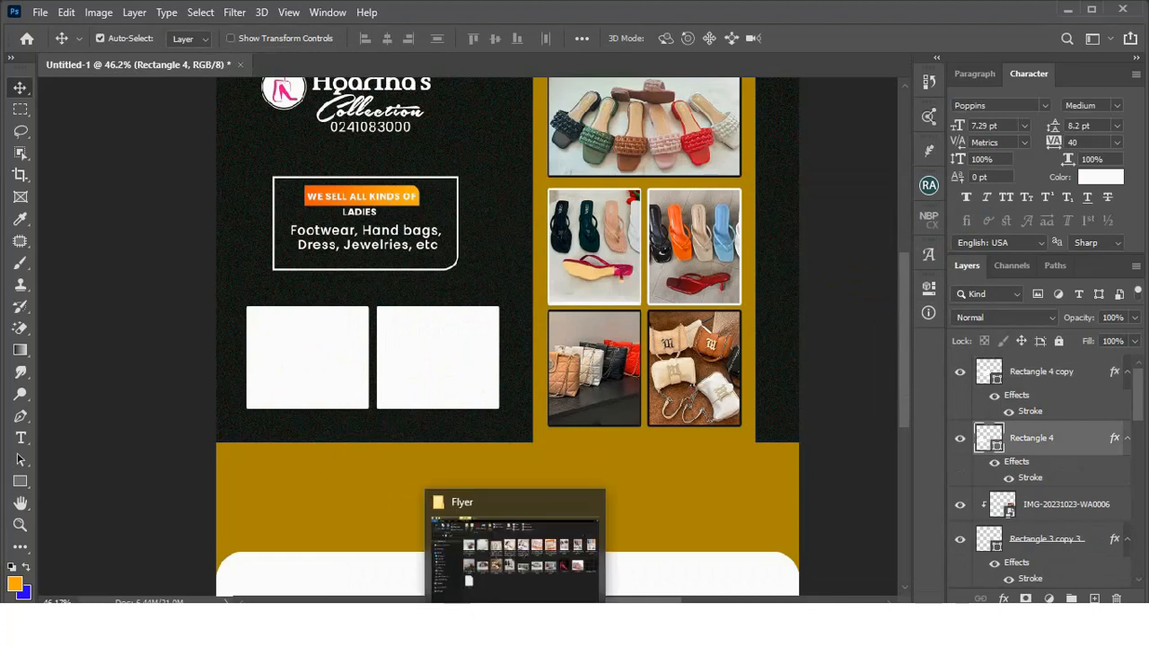
pyautogui.click(530, 566)
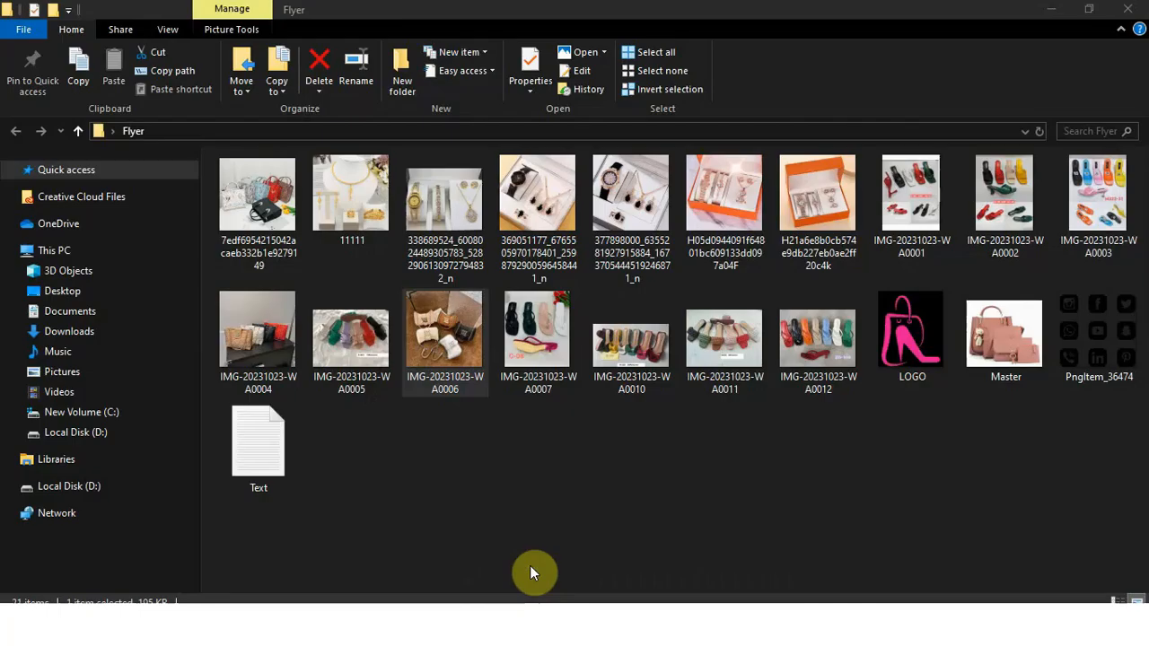
pyautogui.click(545, 486)
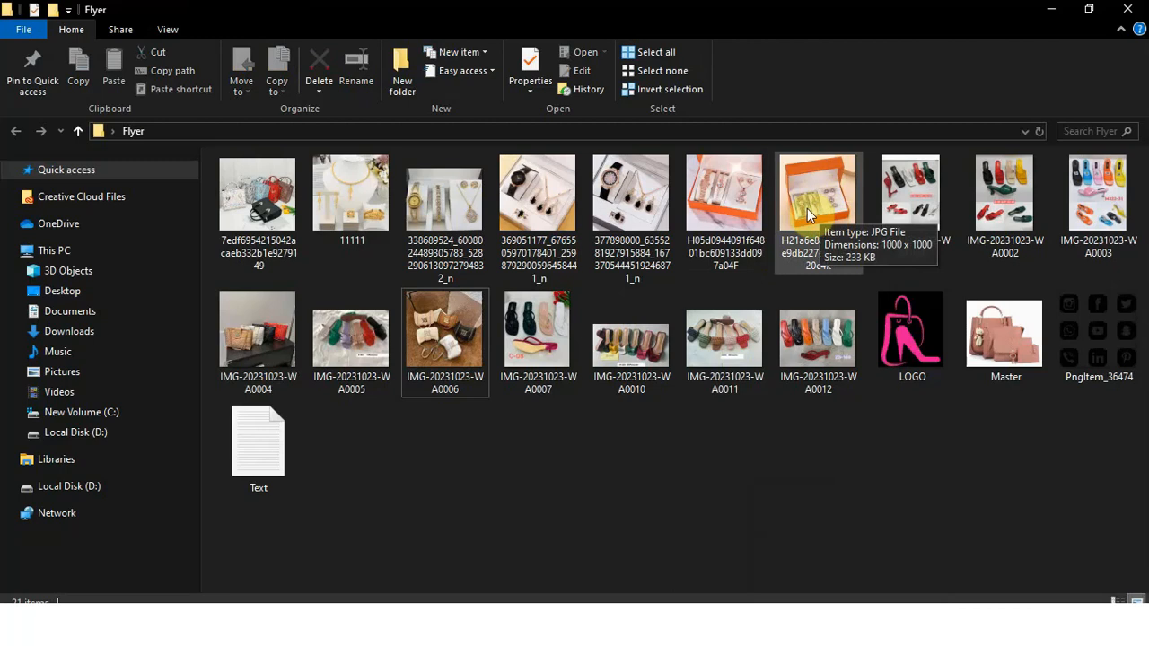
pyautogui.moveTo(816, 187); pyautogui.dragTo(319, 417)
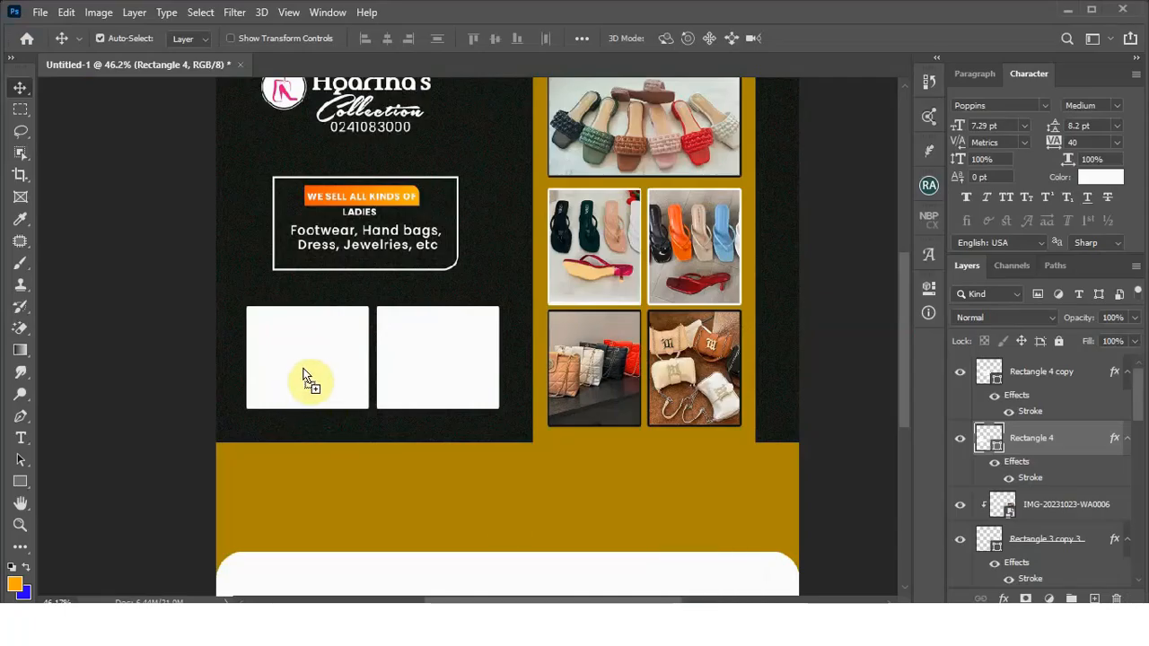
# Step: Scale the jewelry box photo to about 8.5%, position it over the left white rectangle and clip it to Rectangle 4
pyautogui.scroll(-7, 309, 366)
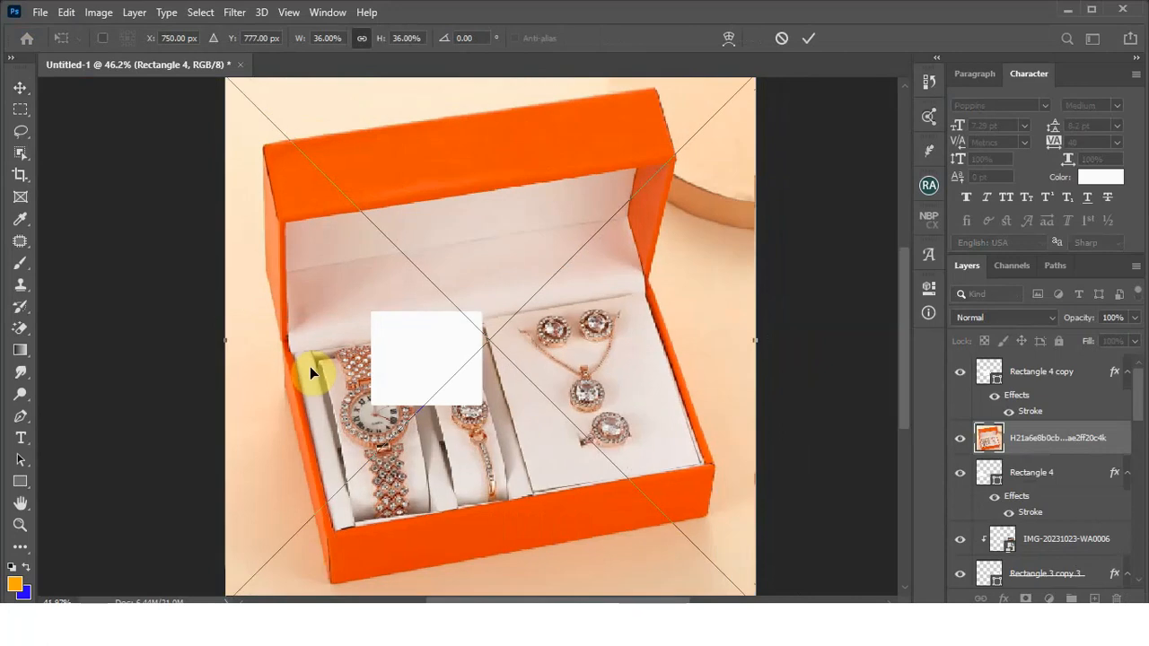
pyautogui.moveTo(613, 201); pyautogui.dragTo(333, 327)
pyautogui.scroll(3, 385, 341)
pyautogui.scroll(2, 315, 335)
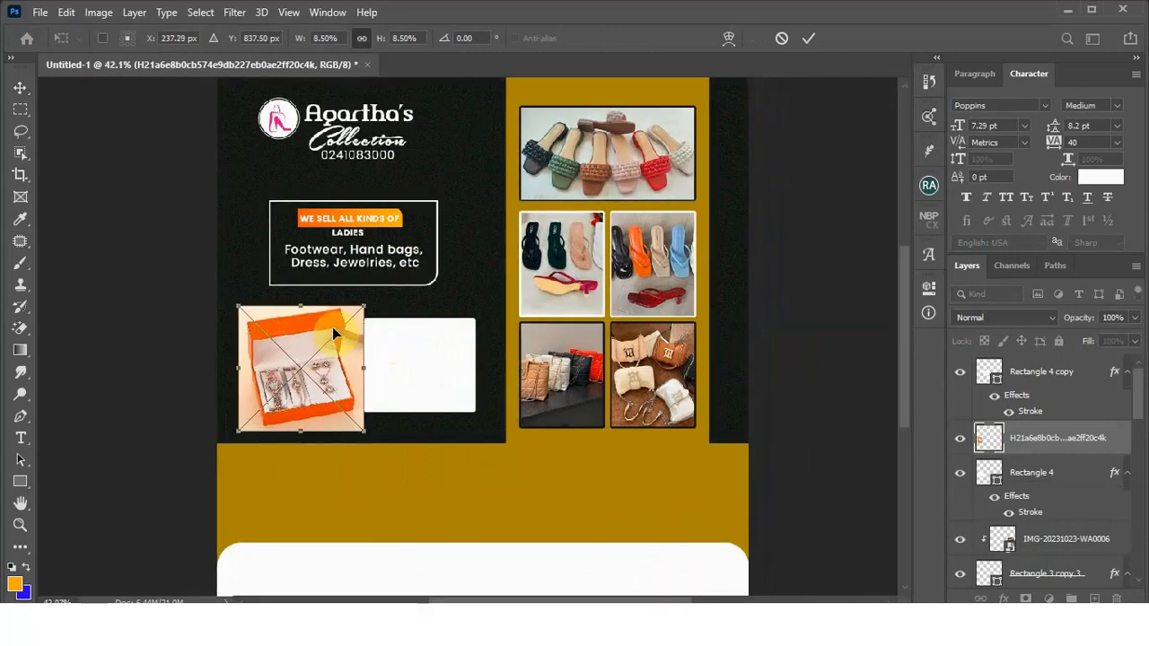
pyautogui.click(809, 37)
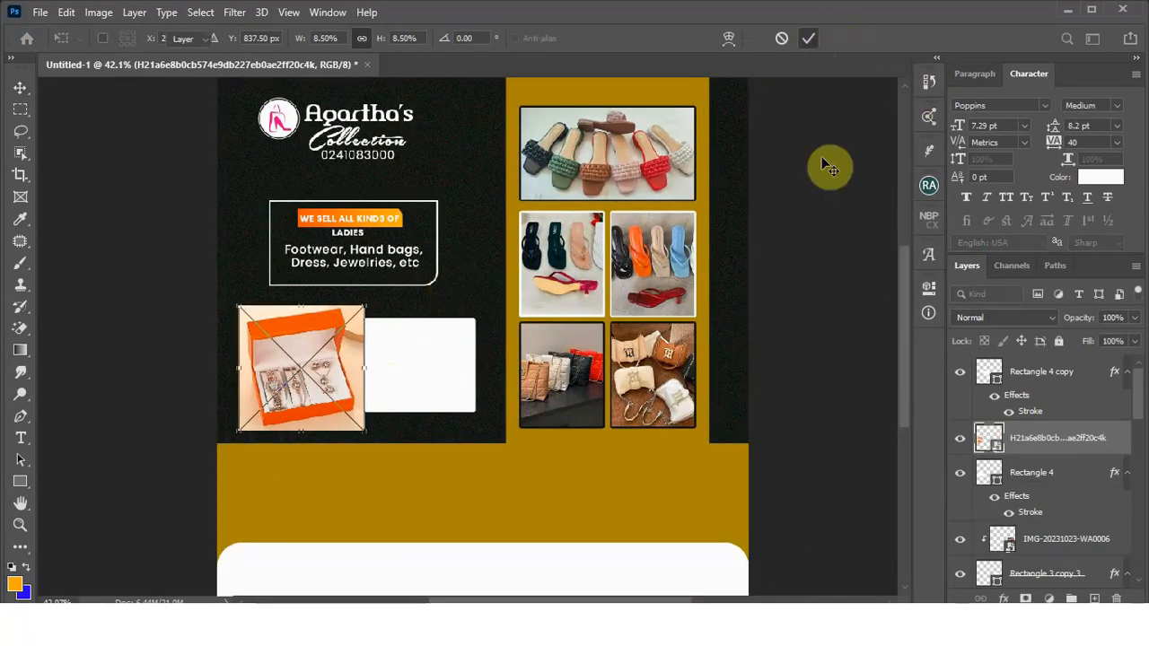
pyautogui.moveTo(990, 438); pyautogui.dragTo(1042, 449)
pyautogui.keyDown('alt'); pyautogui.click(1036, 451); pyautogui.keyUp('alt')
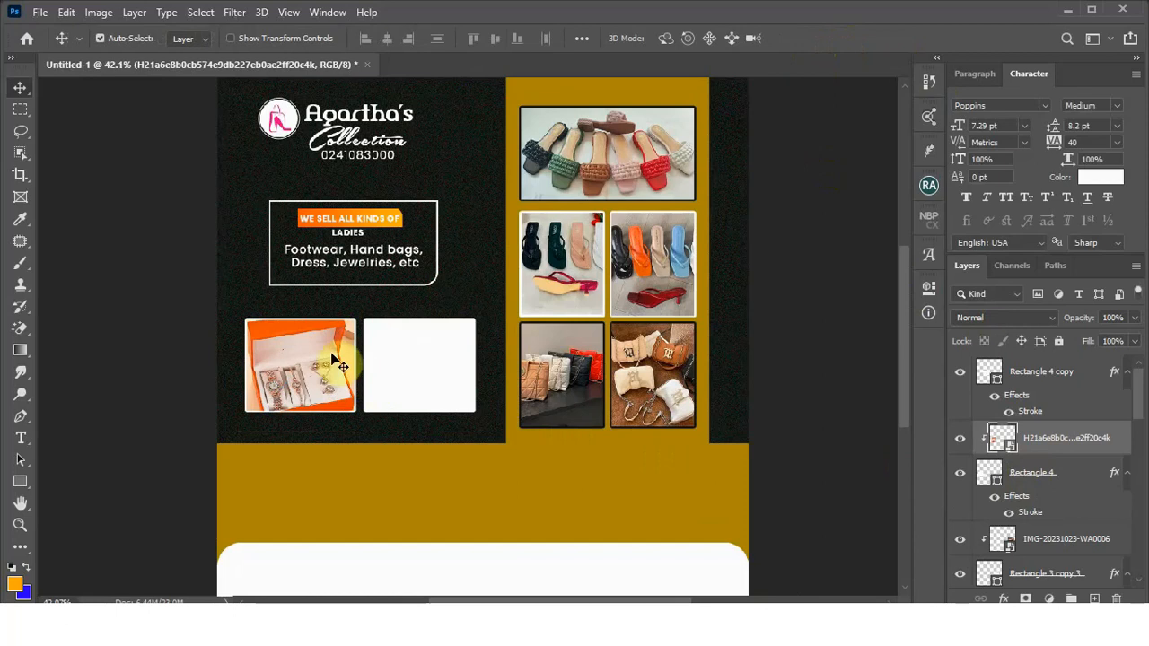
# Step: Rescale the clipped jewelry box photo to about 7.59% and reposition it so the whole box fits inside its frame
pyautogui.scroll(3, 297, 342)
pyautogui.scroll(2, 297, 344)
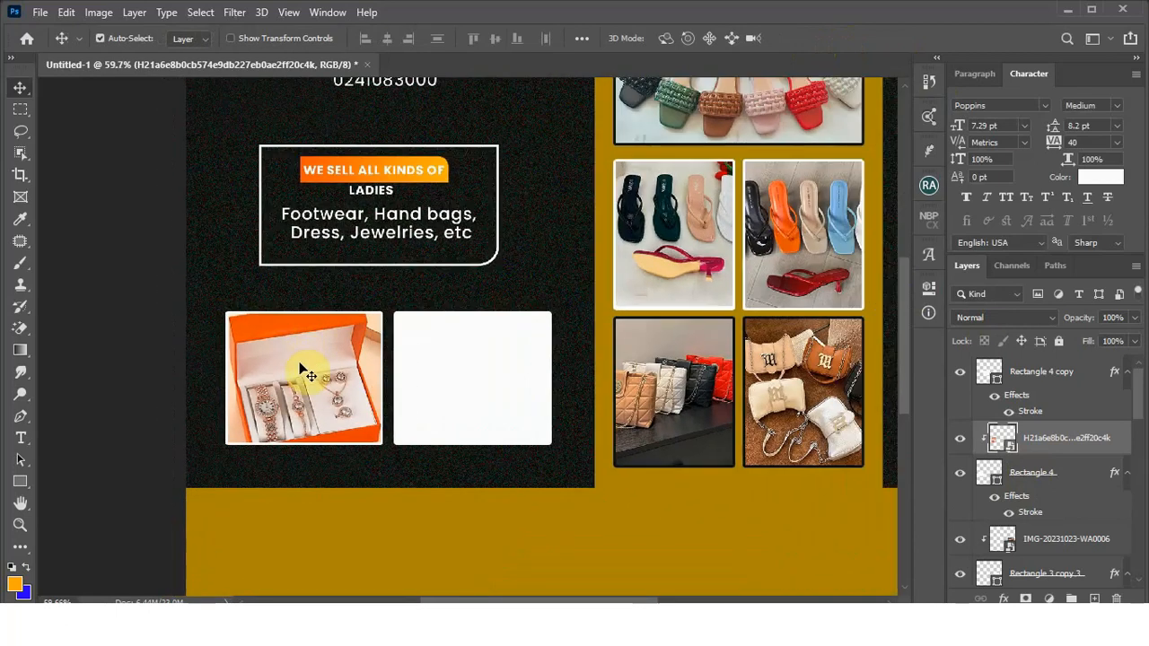
pyautogui.hotkey('ctrl', 't')
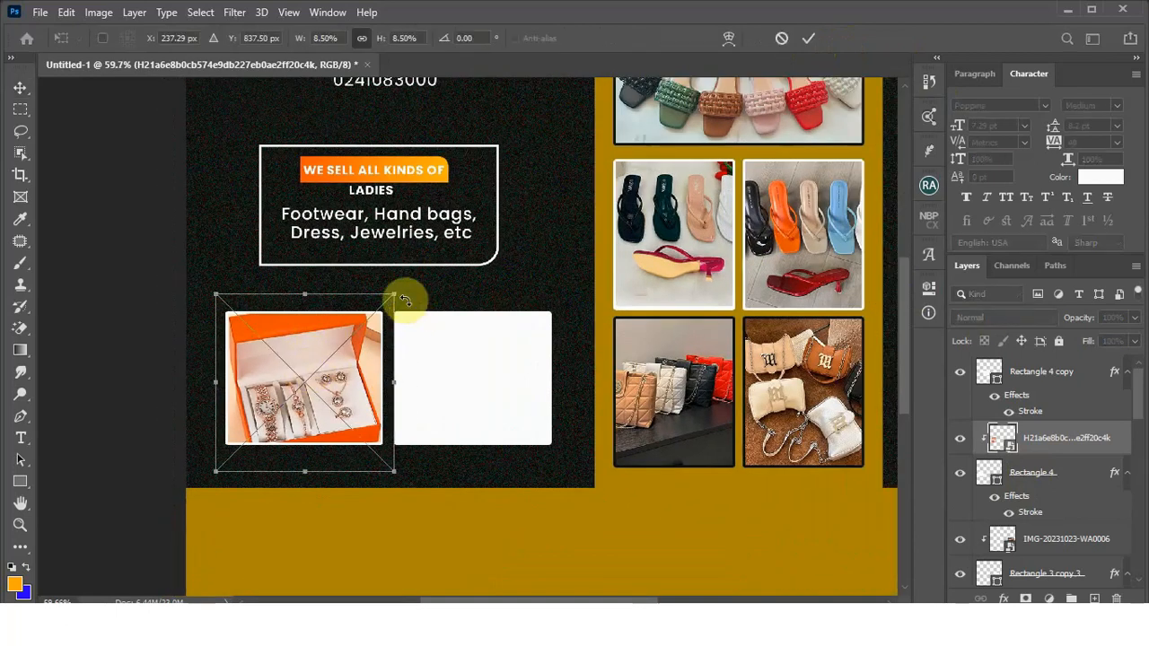
pyautogui.moveTo(380, 296); pyautogui.dragTo(391, 334)
pyautogui.moveTo(339, 372); pyautogui.dragTo(349, 362)
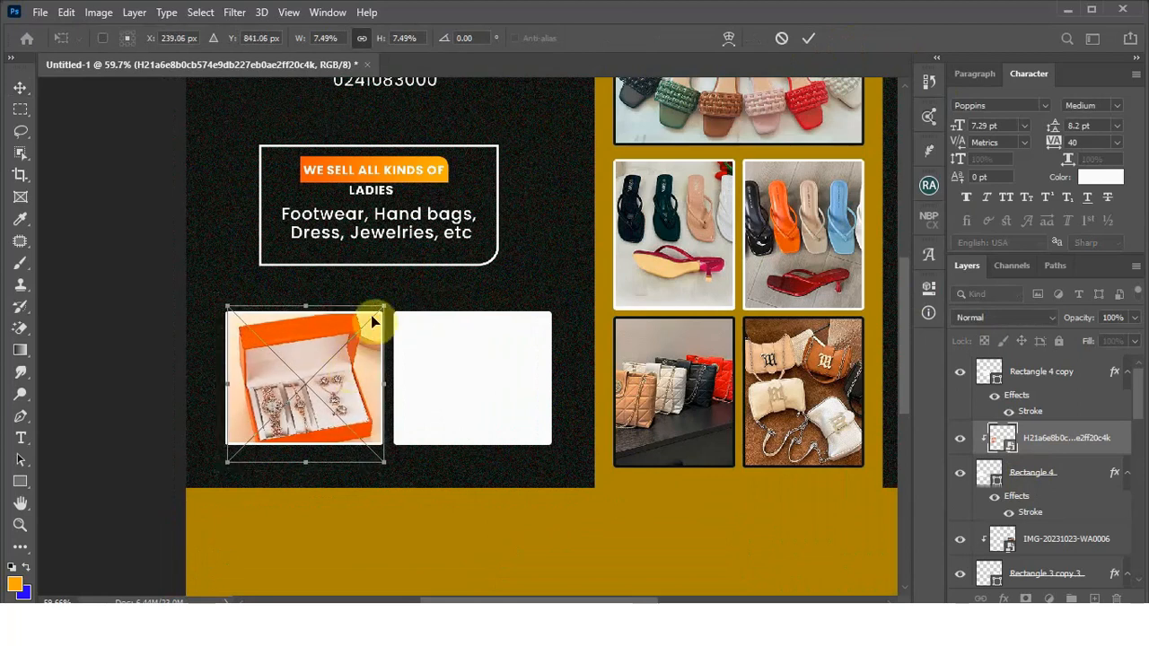
pyautogui.moveTo(383, 311); pyautogui.dragTo(361, 333)
pyautogui.moveTo(354, 377); pyautogui.dragTo(360, 366)
pyautogui.moveTo(372, 323); pyautogui.dragTo(390, 303)
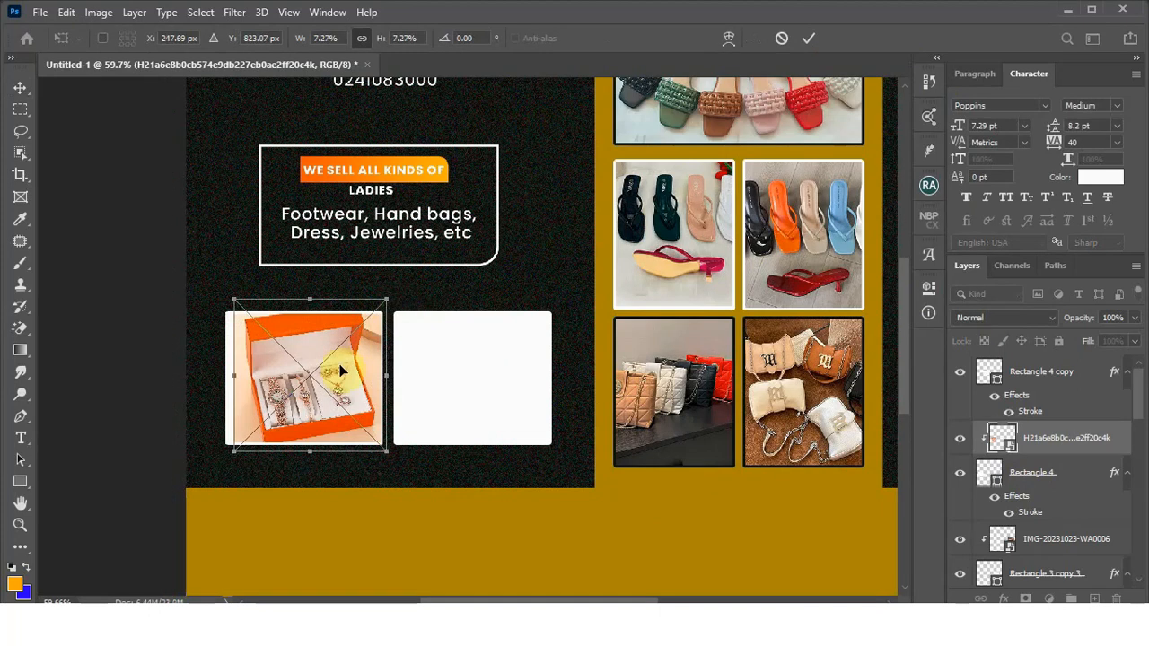
pyautogui.moveTo(341, 367); pyautogui.dragTo(334, 370)
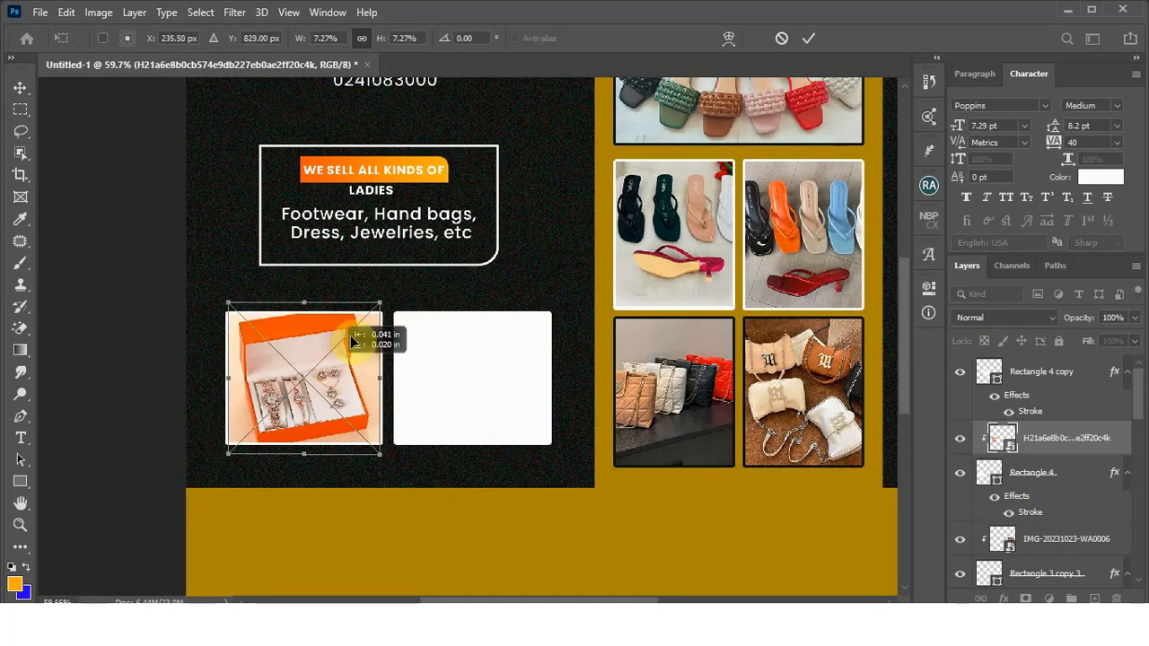
pyautogui.moveTo(384, 305); pyautogui.dragTo(385, 303)
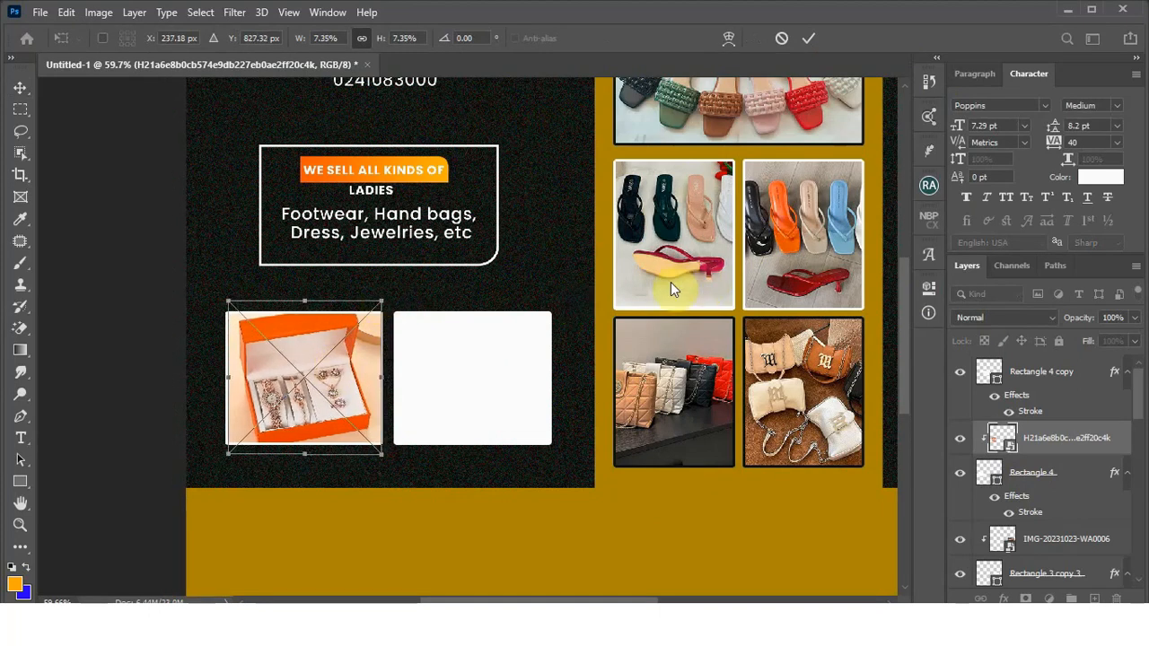
pyautogui.moveTo(225, 299); pyautogui.dragTo(224, 295)
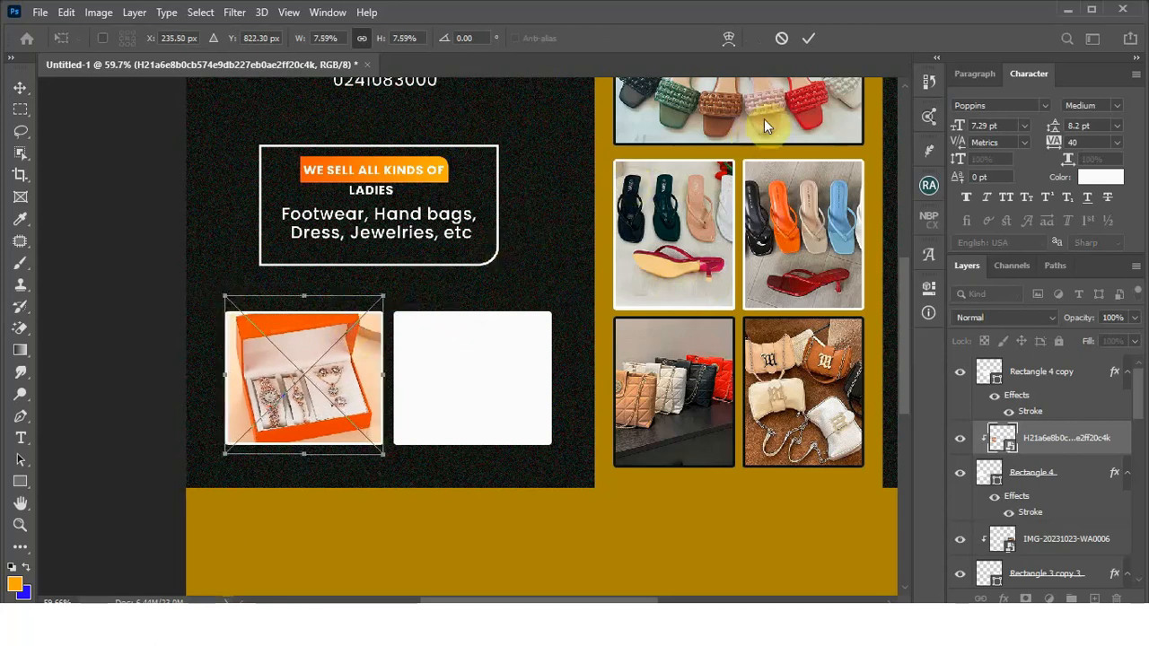
pyautogui.click(815, 43)
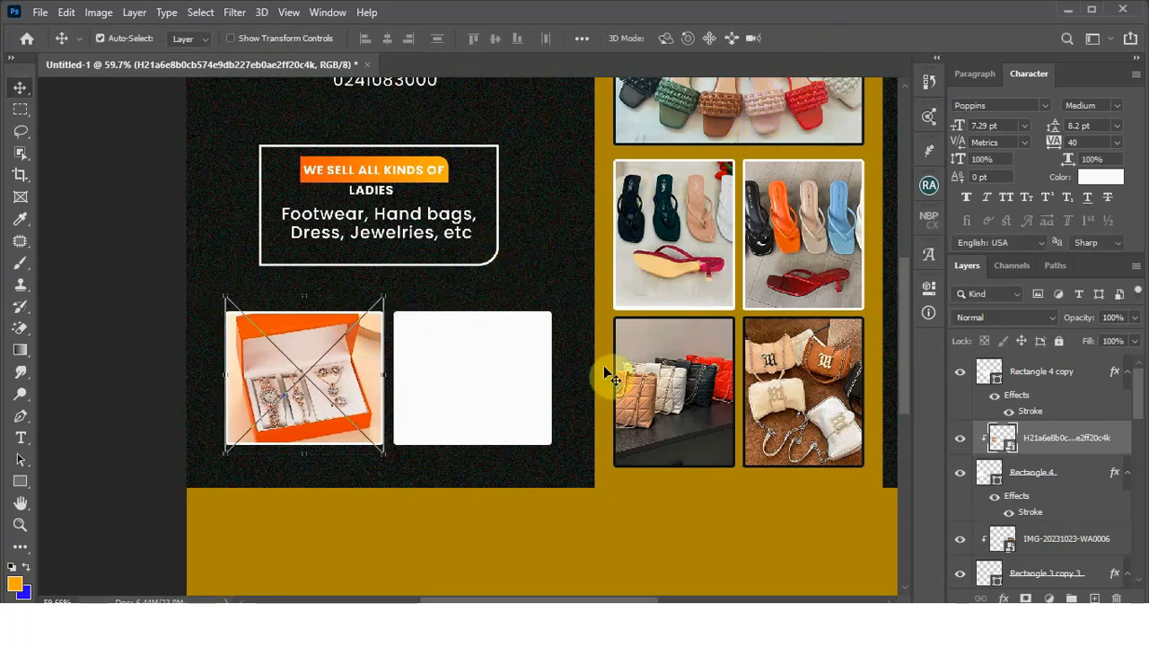
# Step: Place image 11111 from the Flyer folder into the document directly above the Rectangle 4 copy layer
pyautogui.click(486, 383)
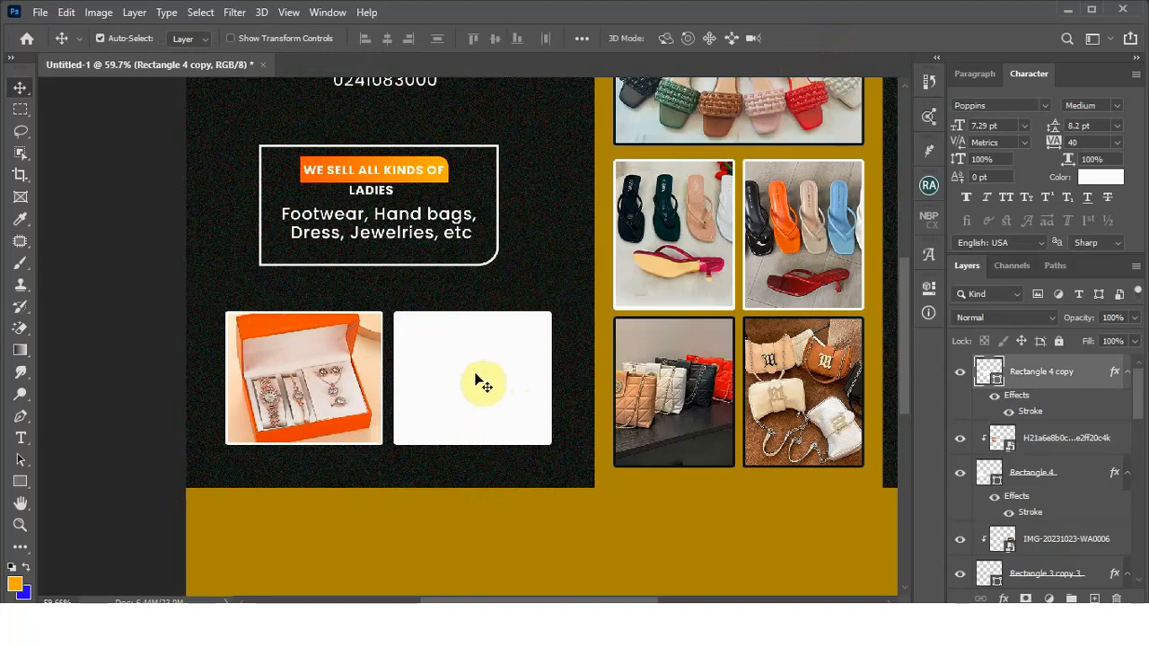
pyautogui.hotkey('alt', 'Tab')
pyautogui.click(825, 495)
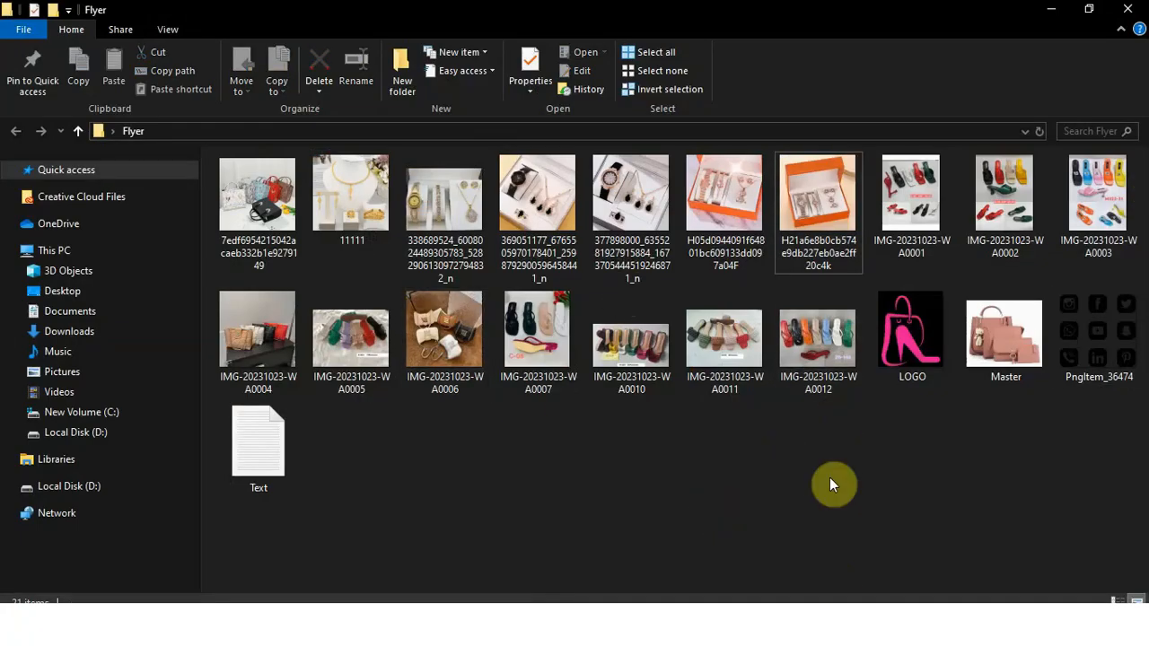
pyautogui.moveTo(869, 565)
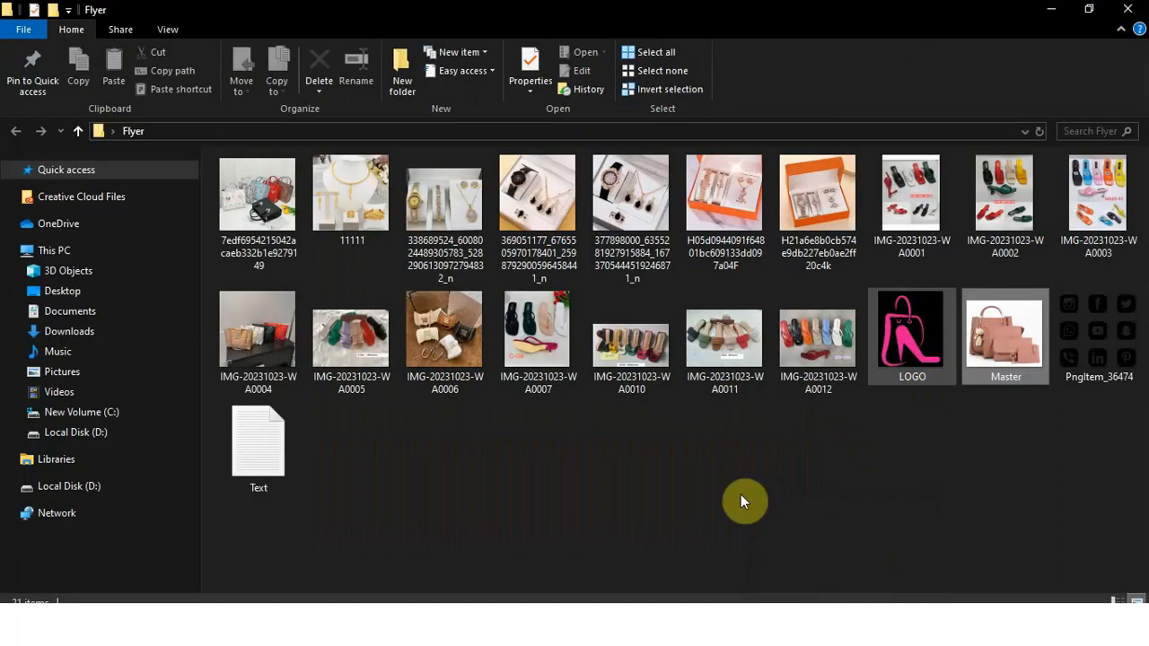
pyautogui.moveTo(355, 183); pyautogui.dragTo(491, 377)
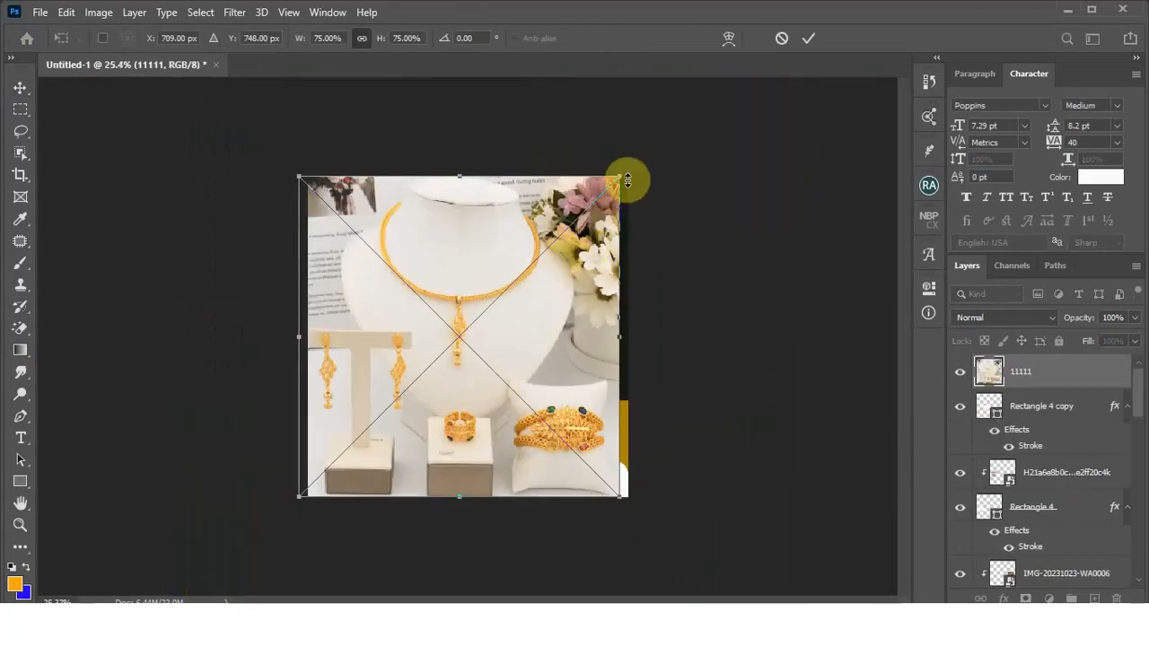
# Step: Scale the 11111 gold jewelry photo to about 16.73%, position it over the right white rectangle and clip it to Rectangle 4 copy
pyautogui.moveTo(618, 178); pyautogui.dragTo(517, 316)
pyautogui.scroll(2, 455, 339)
pyautogui.moveTo(455, 339); pyautogui.dragTo(415, 363)
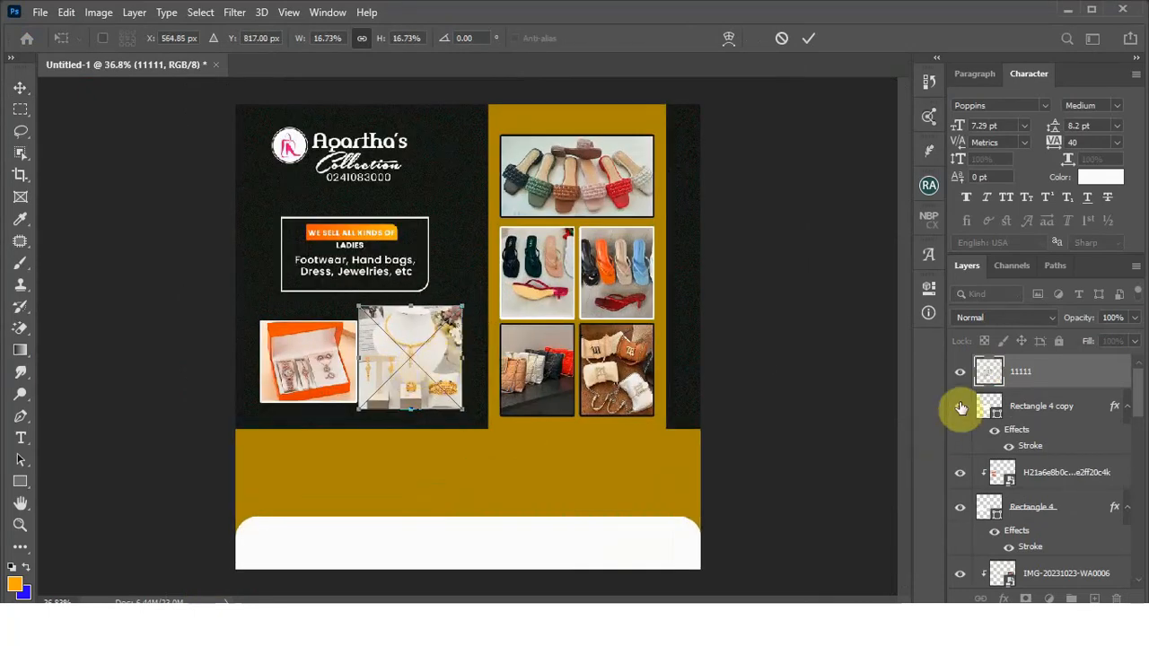
pyautogui.click(808, 39)
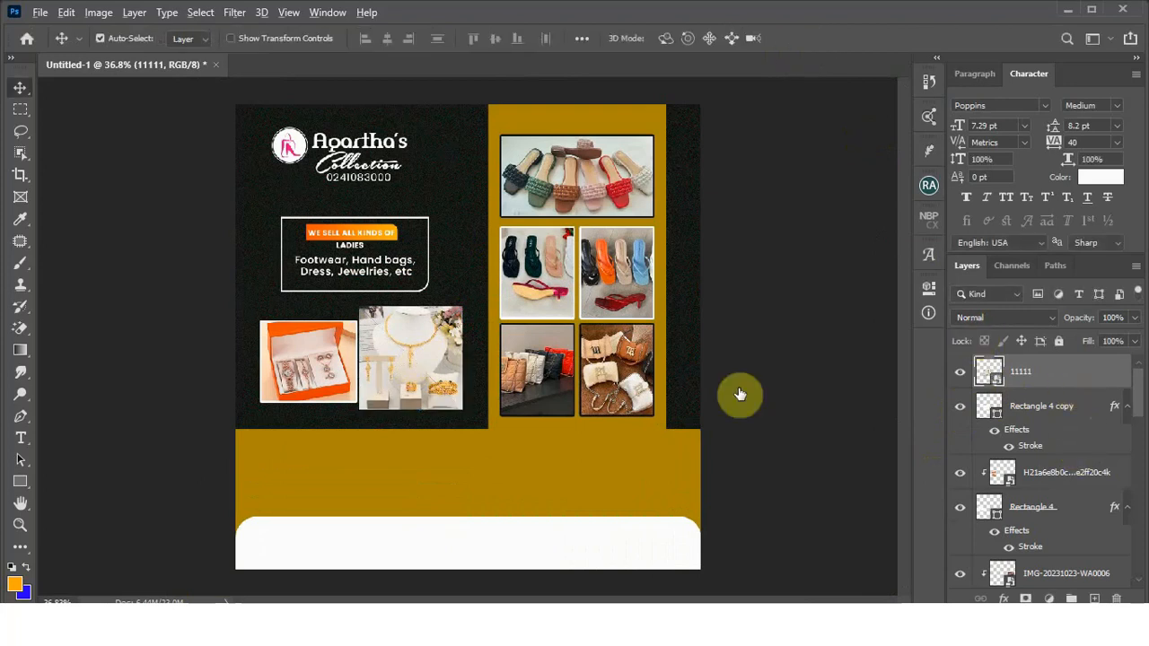
pyautogui.scroll(4, 441, 377)
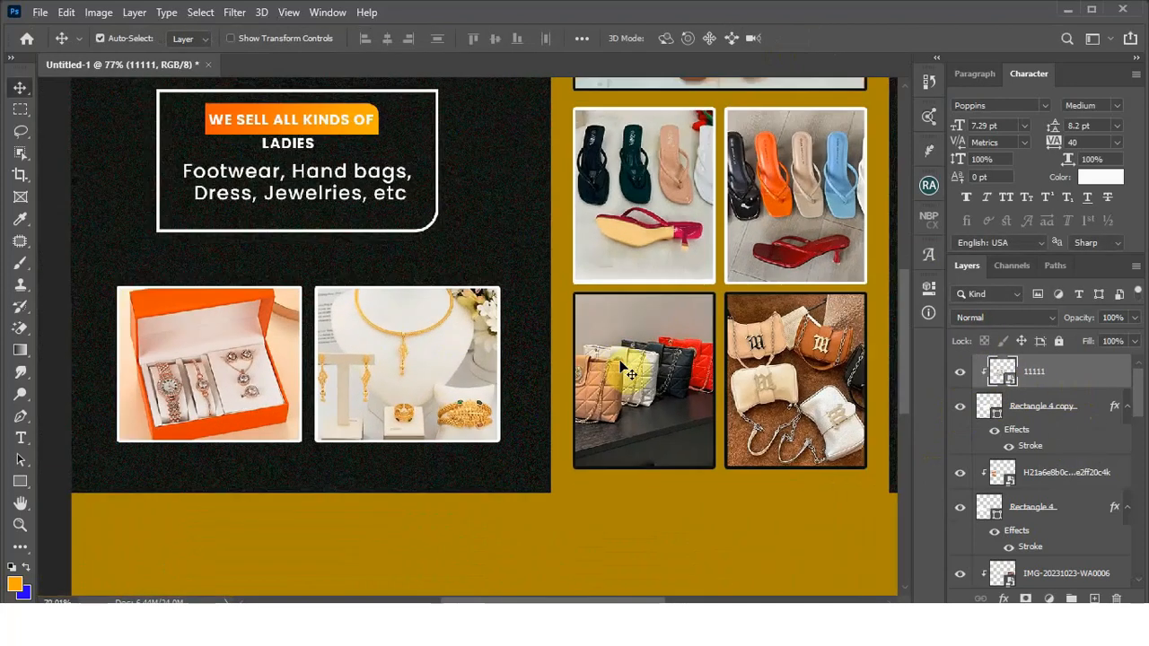
# Step: Nudge the right-column slipper and handbag photos together with their frames a few pixels right to widen the gap between columns
pyautogui.scroll(-4, 629, 373)
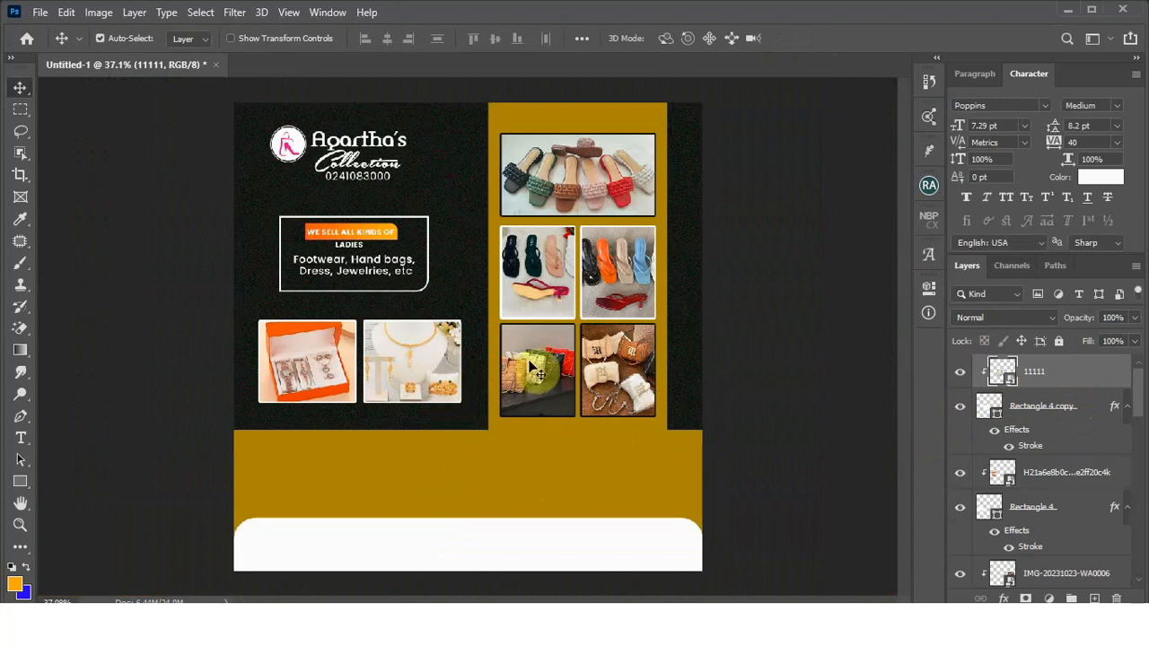
pyautogui.scroll(1, 559, 366)
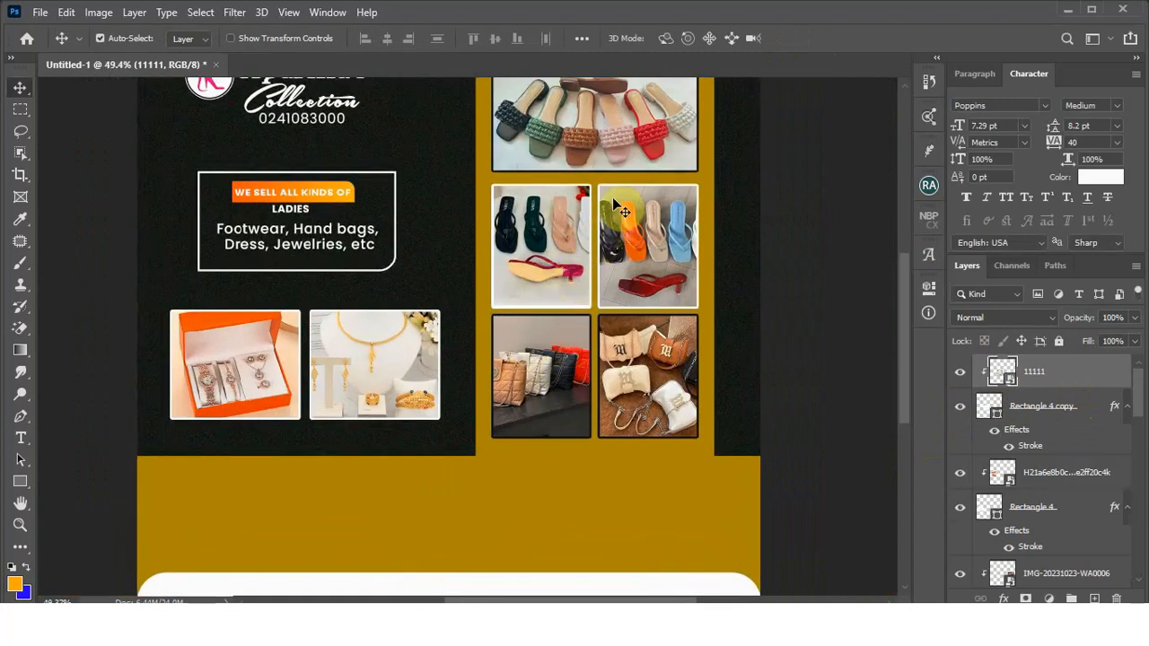
pyautogui.click(640, 260)
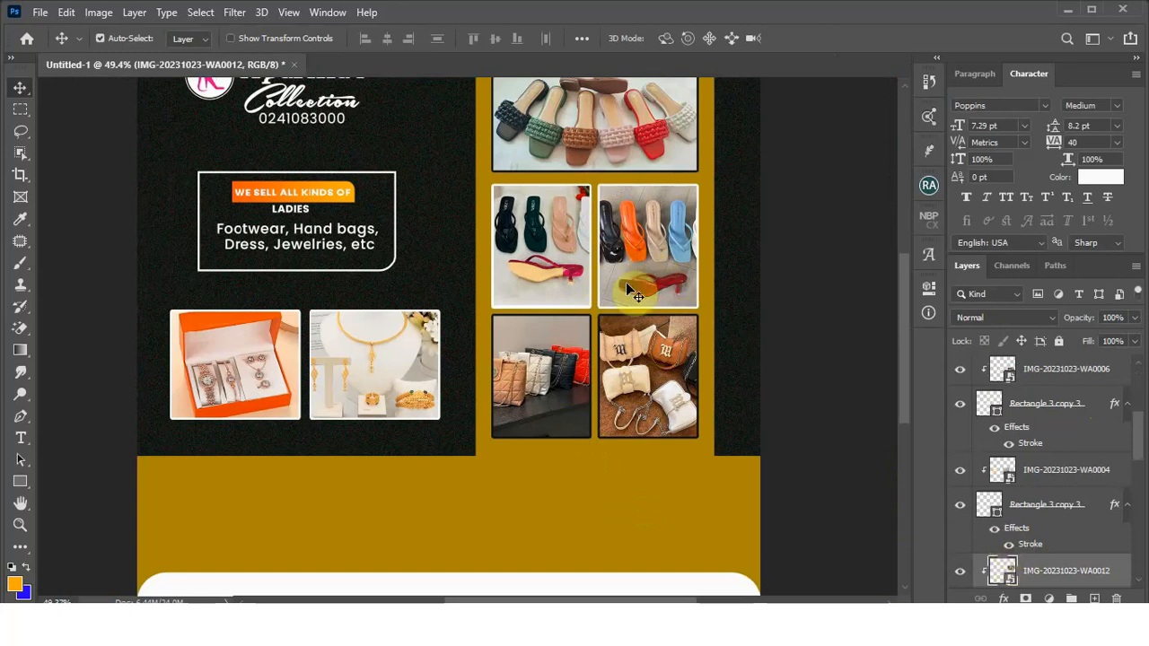
pyautogui.scroll(-1, 631, 270)
pyautogui.scroll(2, 648, 248)
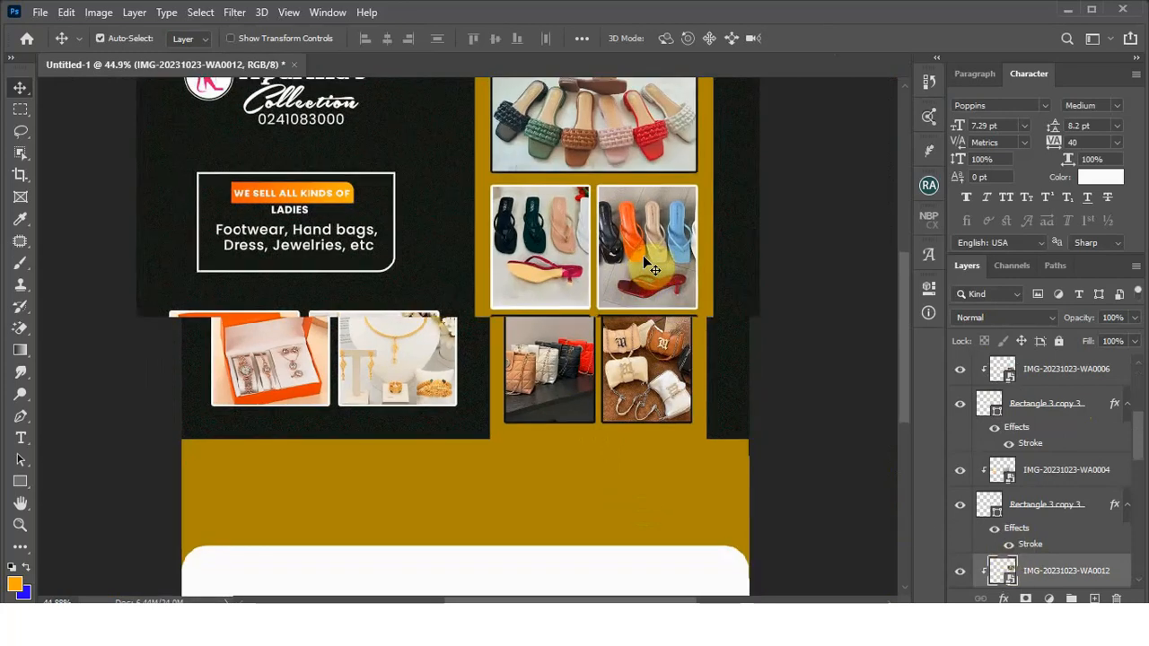
pyautogui.scroll(1, 658, 260)
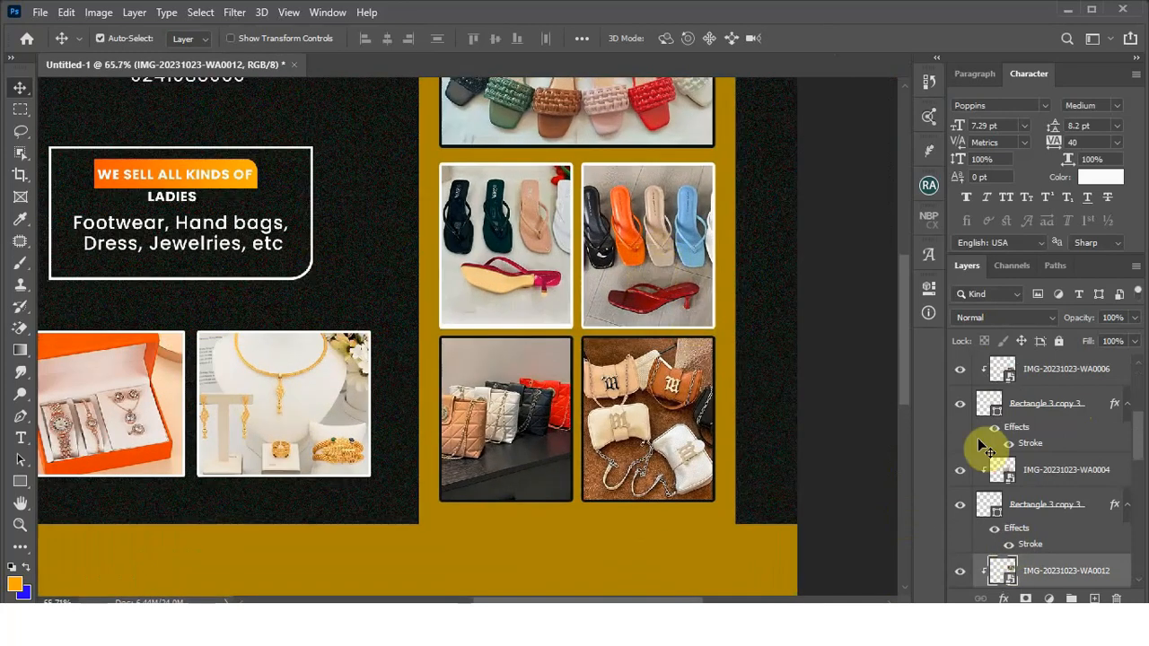
pyautogui.scroll(-2, 1013, 508)
pyautogui.scroll(-1, 1014, 517)
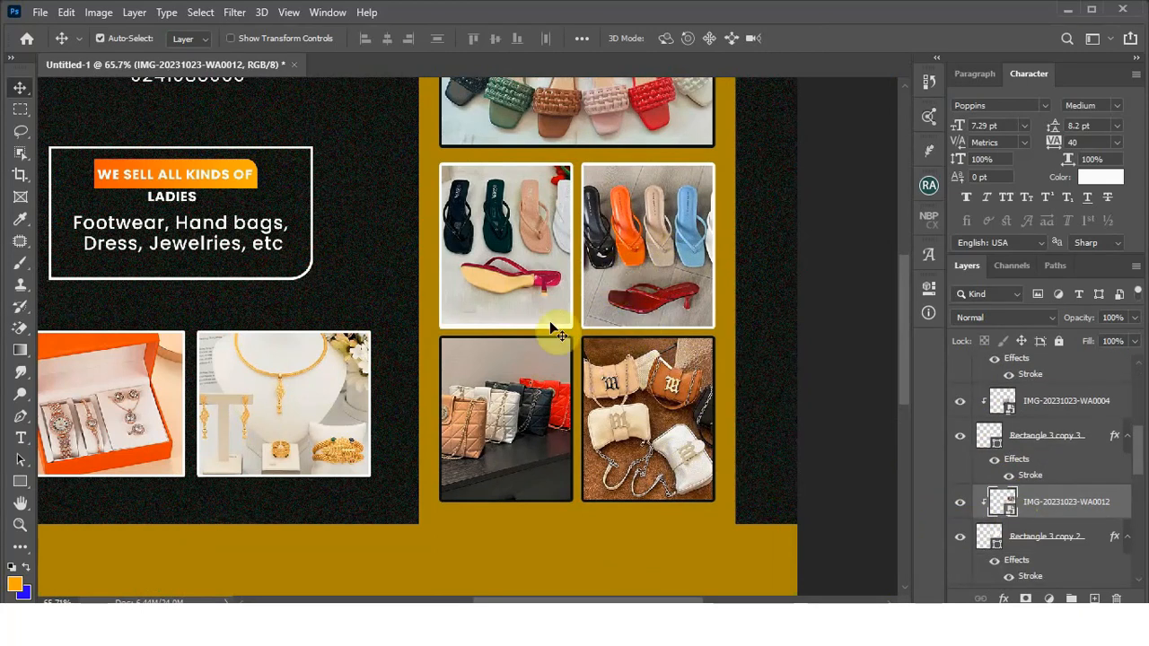
pyautogui.keyDown('ctrl'); pyautogui.click(1049, 540); pyautogui.keyUp('ctrl')
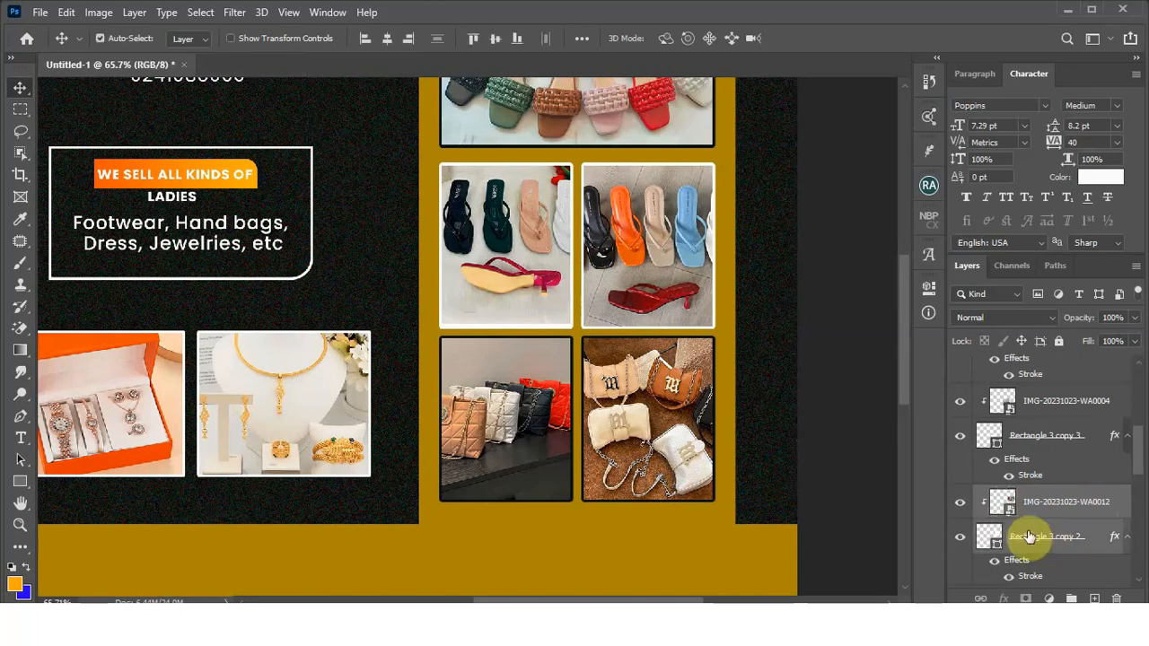
pyautogui.scroll(-1, 658, 393)
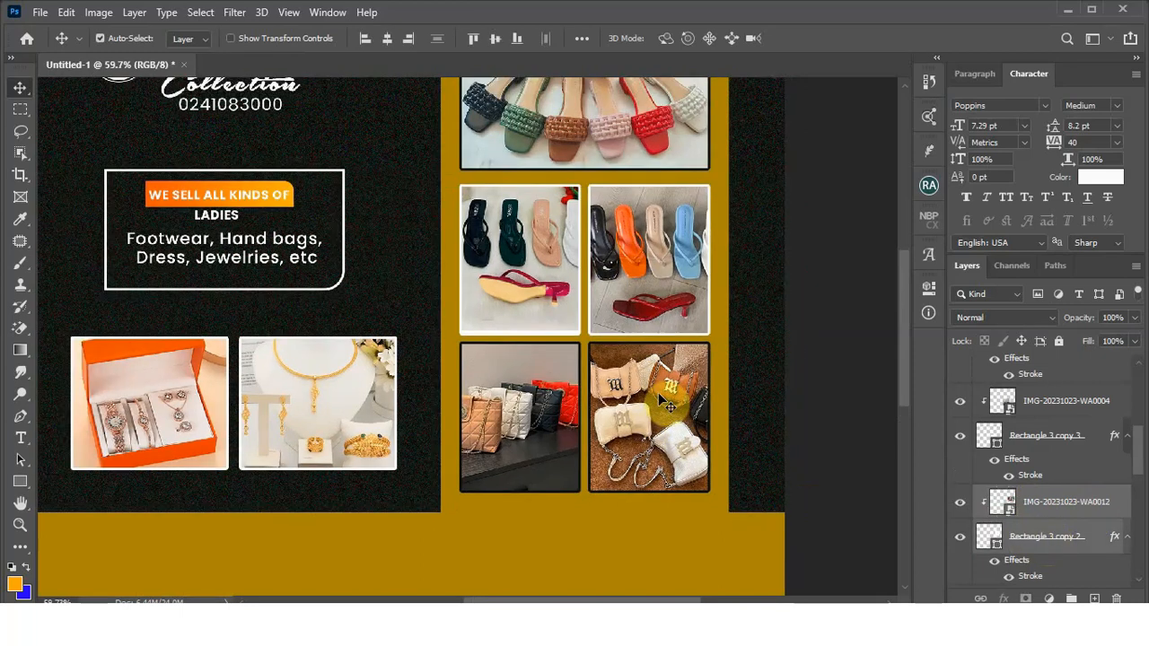
pyautogui.scroll(-5, 1098, 492)
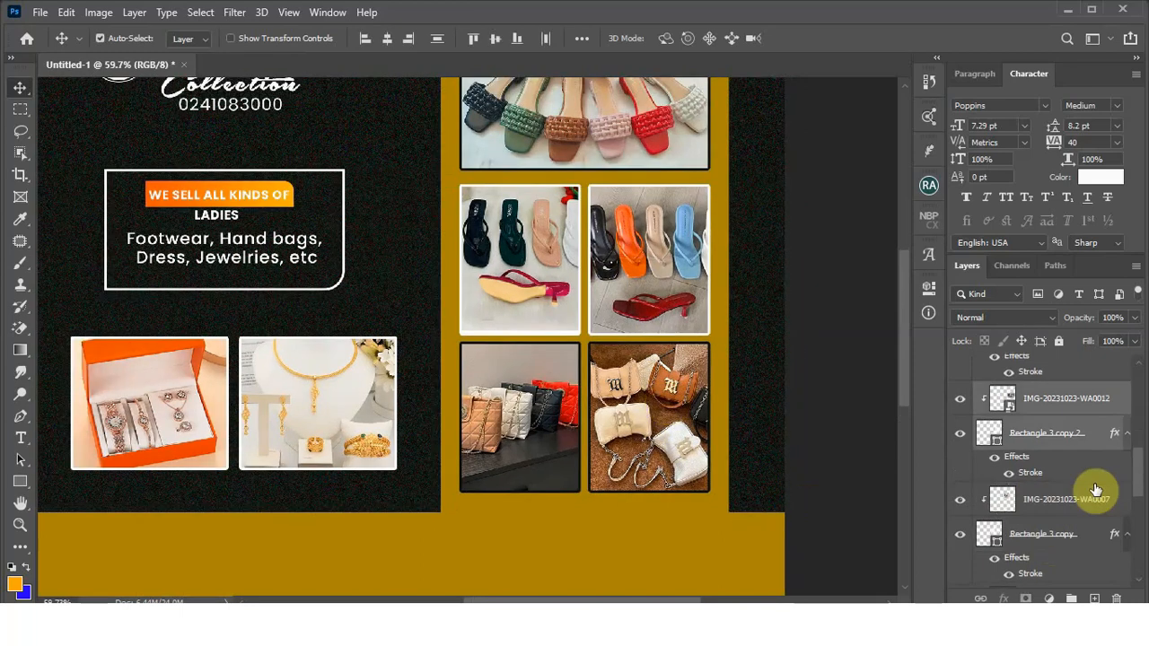
pyautogui.scroll(5, 1095, 490)
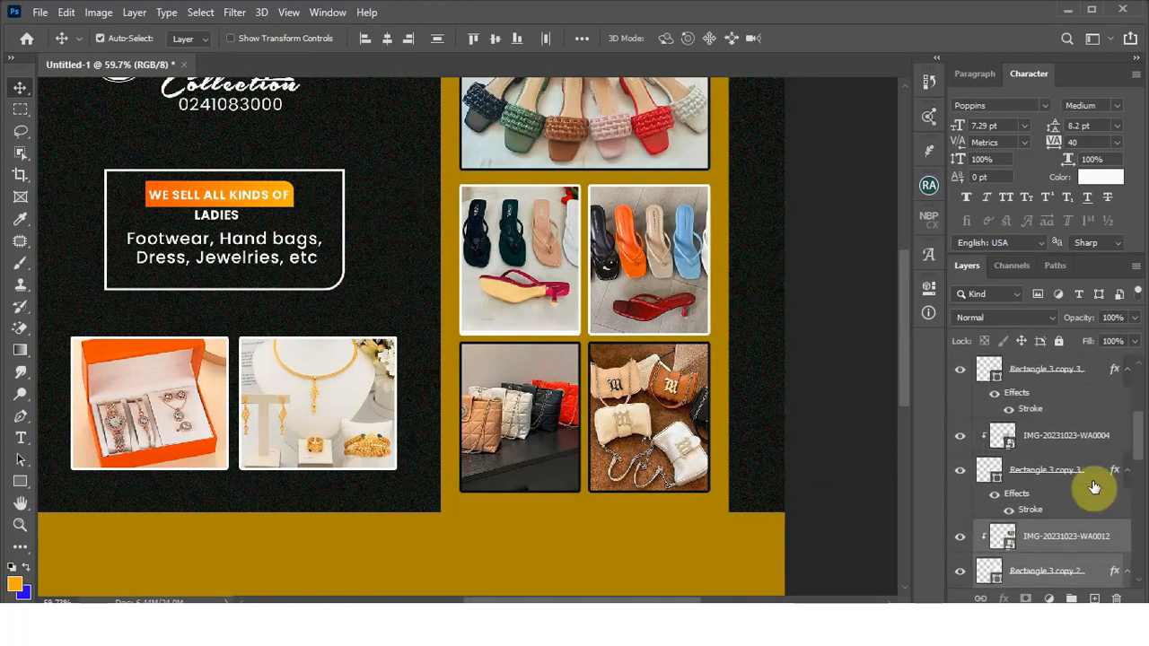
pyautogui.scroll(-1, 1064, 509)
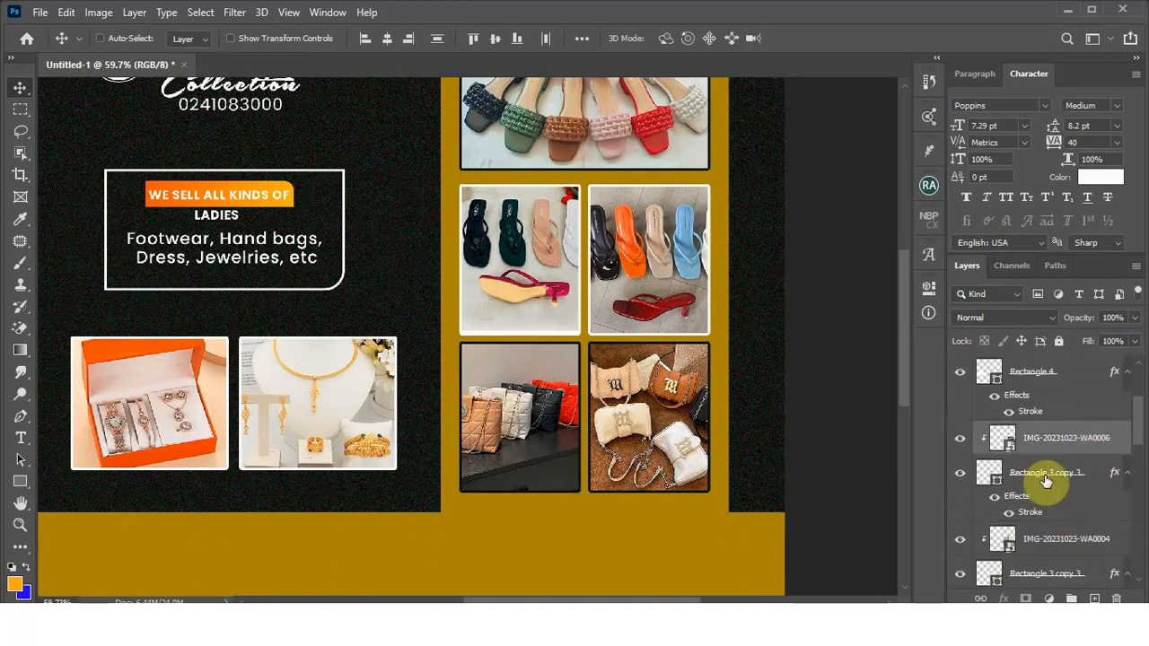
pyautogui.keyDown('ctrl'); pyautogui.click(1046, 482); pyautogui.keyUp('ctrl')
pyautogui.press('Right')
pyautogui.press('Right')
pyautogui.press('Right')
pyautogui.press('Right')
pyautogui.press('Right')
pyautogui.press('Right')
pyautogui.press('Right')
pyautogui.press('Right')
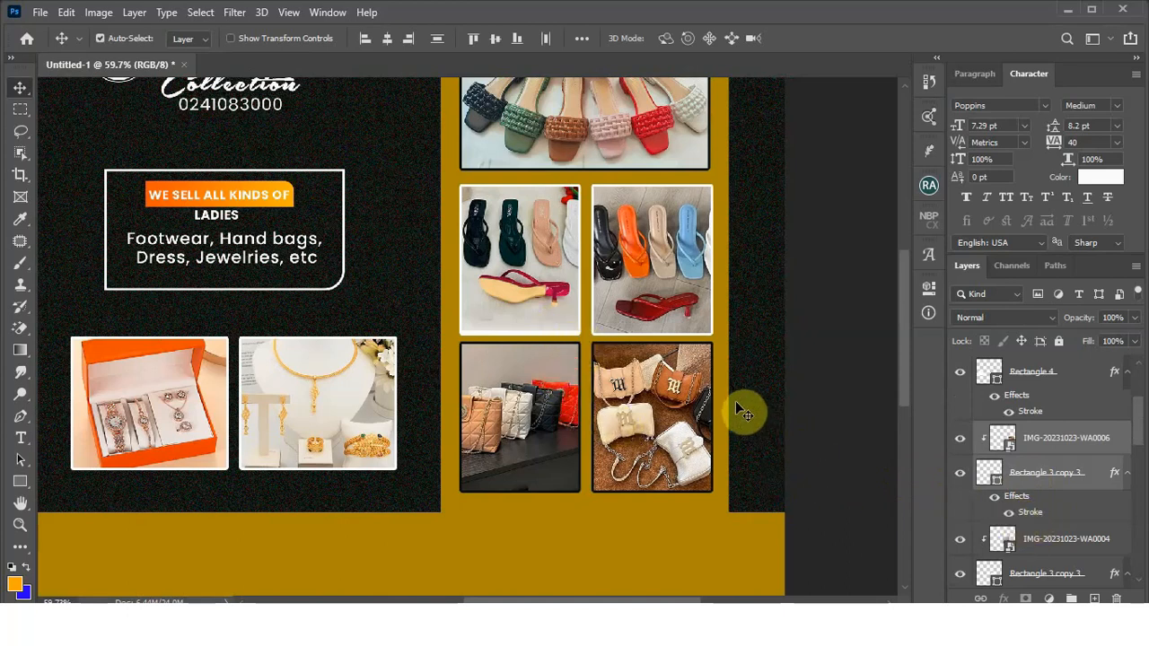
# Step: Nudge both handbag photos together with their frames a few pixels down to widen the gap below the slipper photos
pyautogui.click(701, 406)
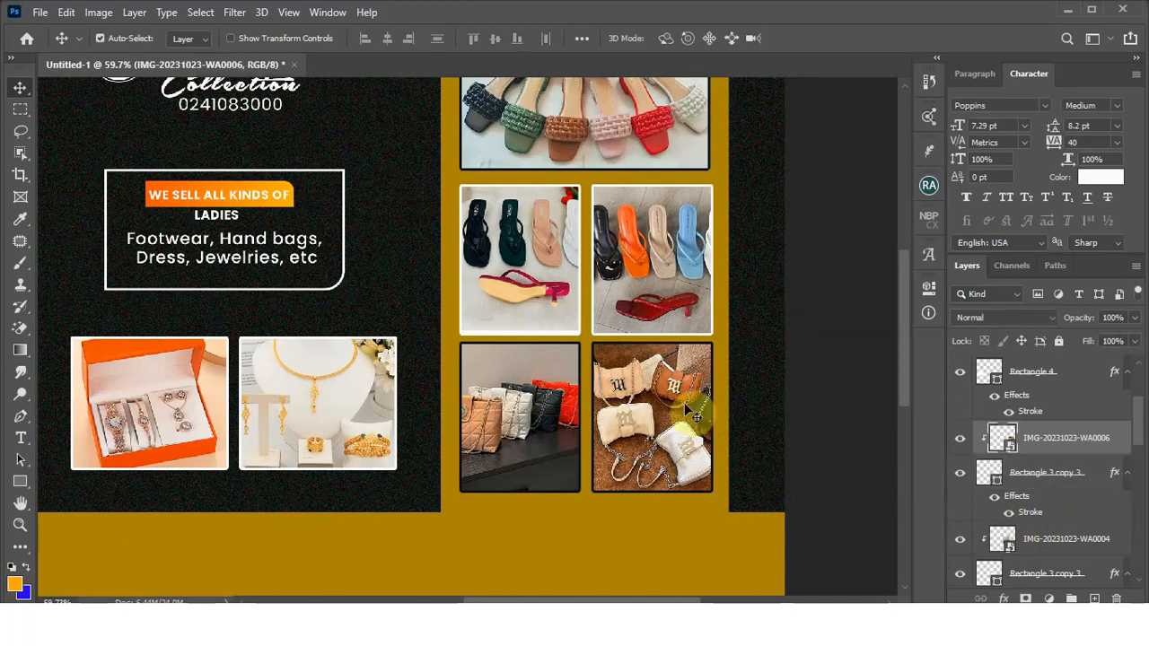
pyautogui.keyDown('ctrl'); pyautogui.click(1030, 471); pyautogui.keyUp('ctrl')
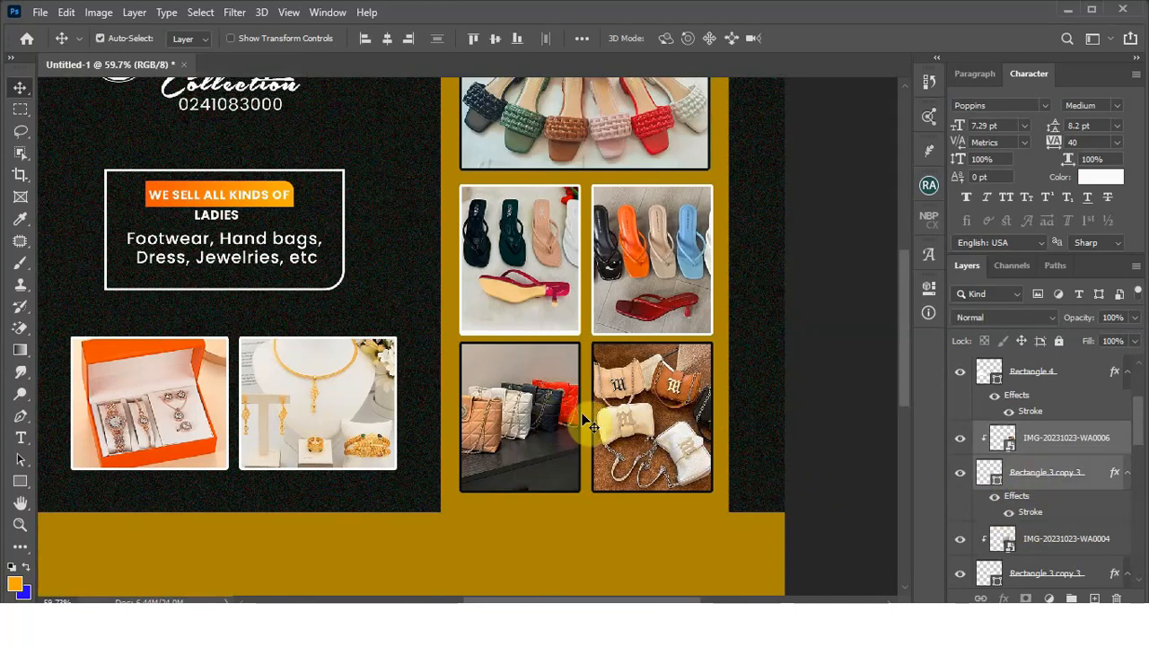
pyautogui.keyDown('ctrl'); pyautogui.click(1038, 583); pyautogui.keyUp('ctrl')
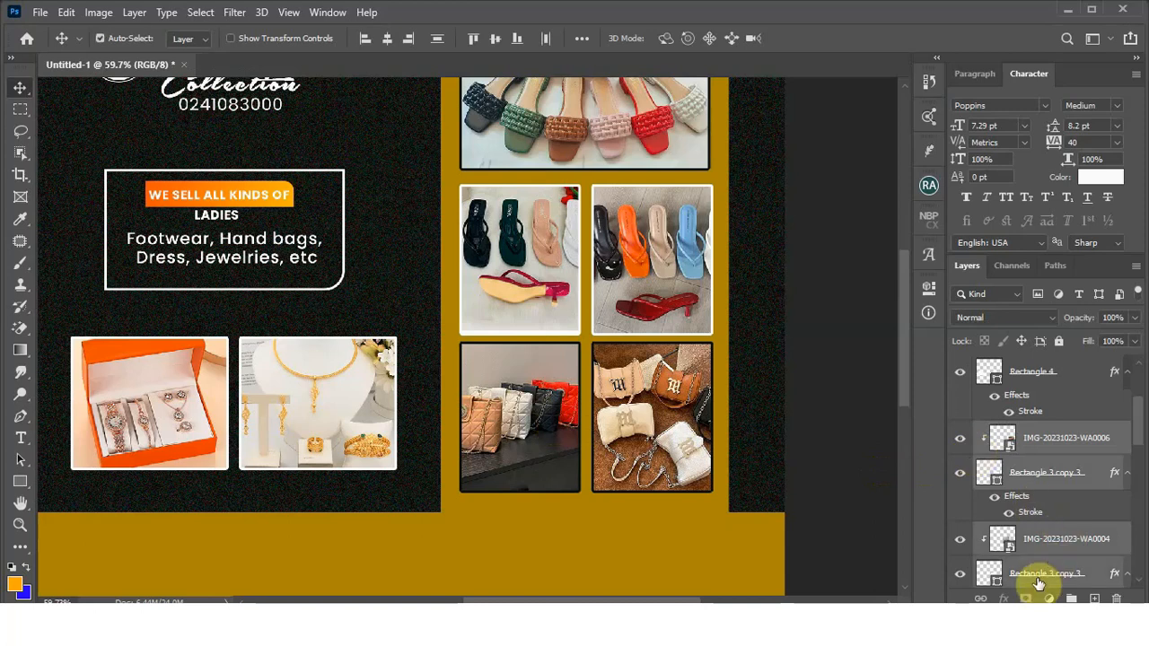
pyautogui.press('Down')
pyautogui.press('Down')
pyautogui.press('Down')
pyautogui.press('Down')
pyautogui.press('Down')
pyautogui.press('Down')
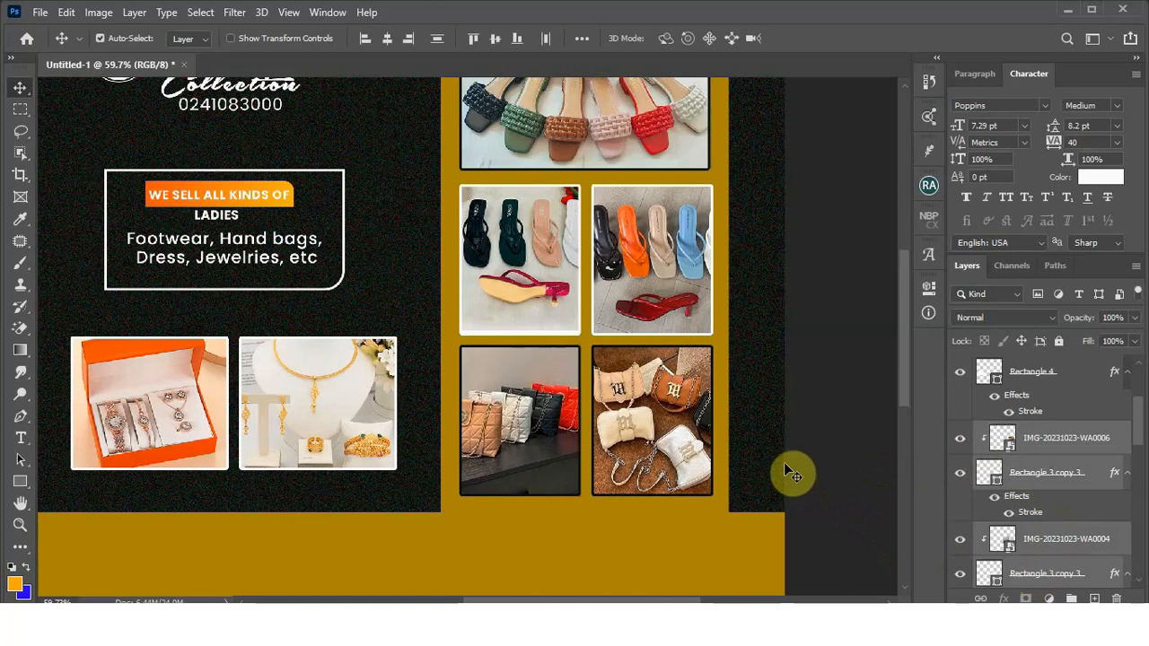
pyautogui.click(782, 397)
pyautogui.scroll(-4, 635, 335)
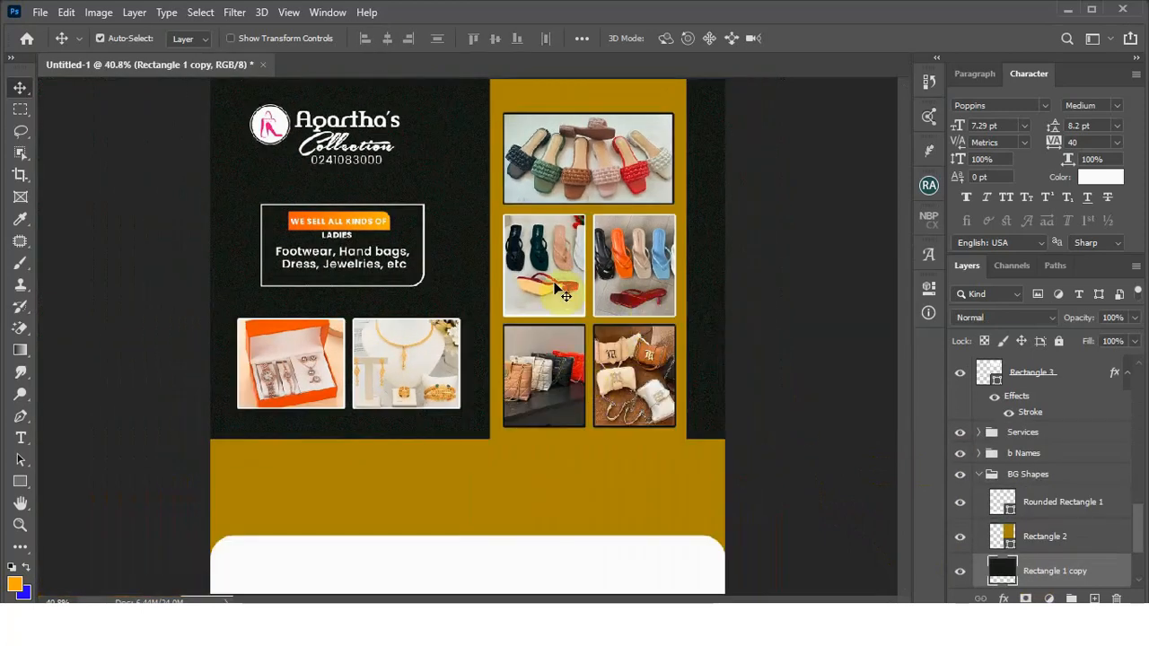
# Step: Draw a thin vertical rectangle about 3 px wide and 670 px tall in the gap between the two photo columns
pyautogui.scroll(1, 585, 225)
pyautogui.scroll(1, 595, 357)
pyautogui.scroll(3, 596, 357)
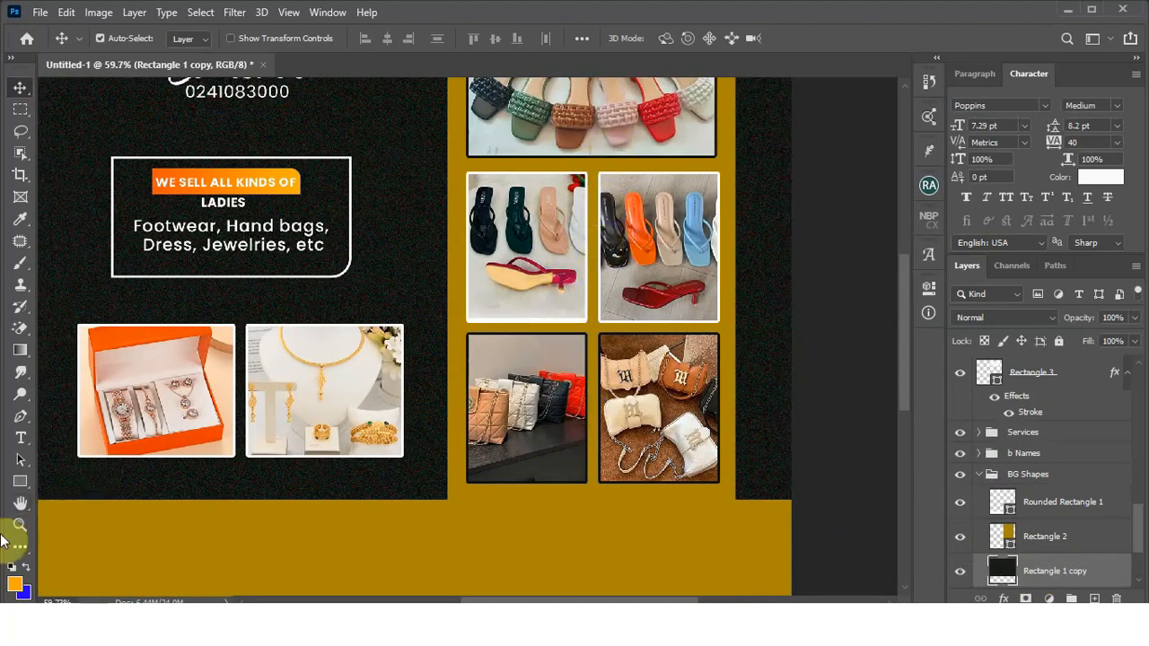
pyautogui.click(20, 485)
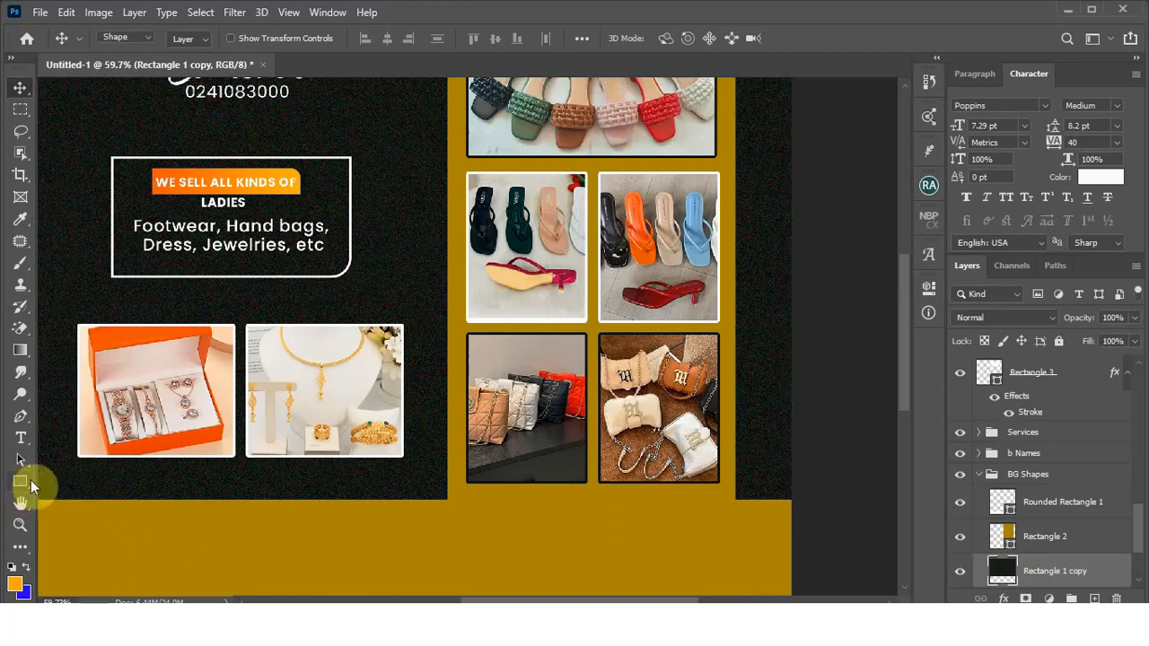
pyautogui.scroll(1, 607, 360)
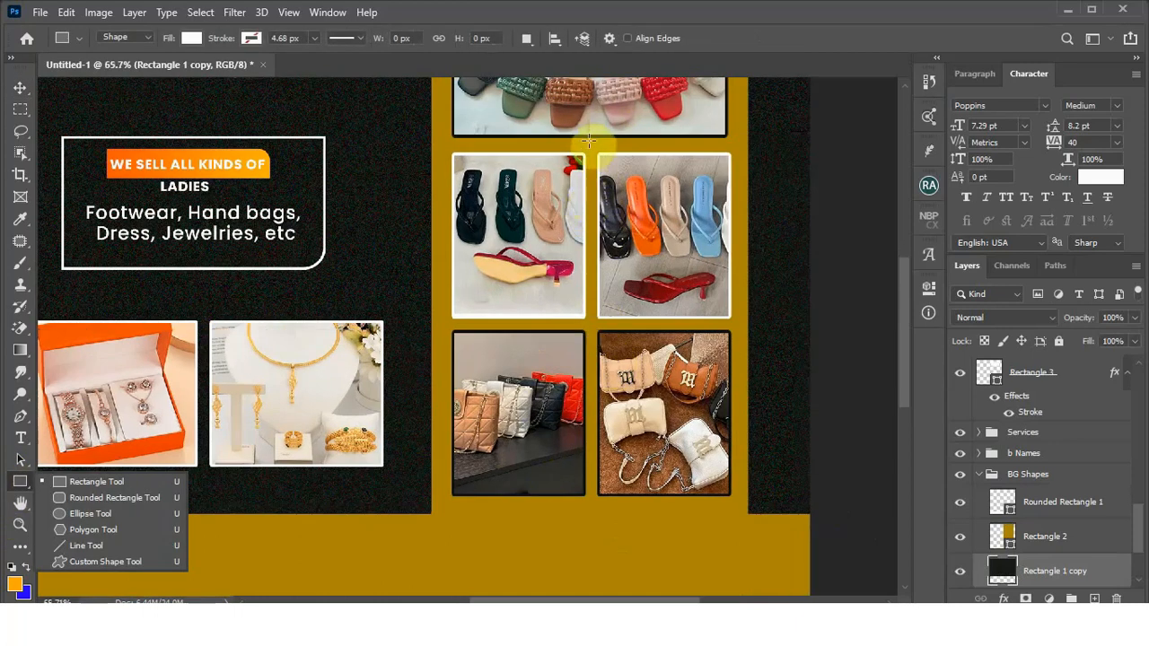
pyautogui.moveTo(592, 140); pyautogui.dragTo(590, 506)
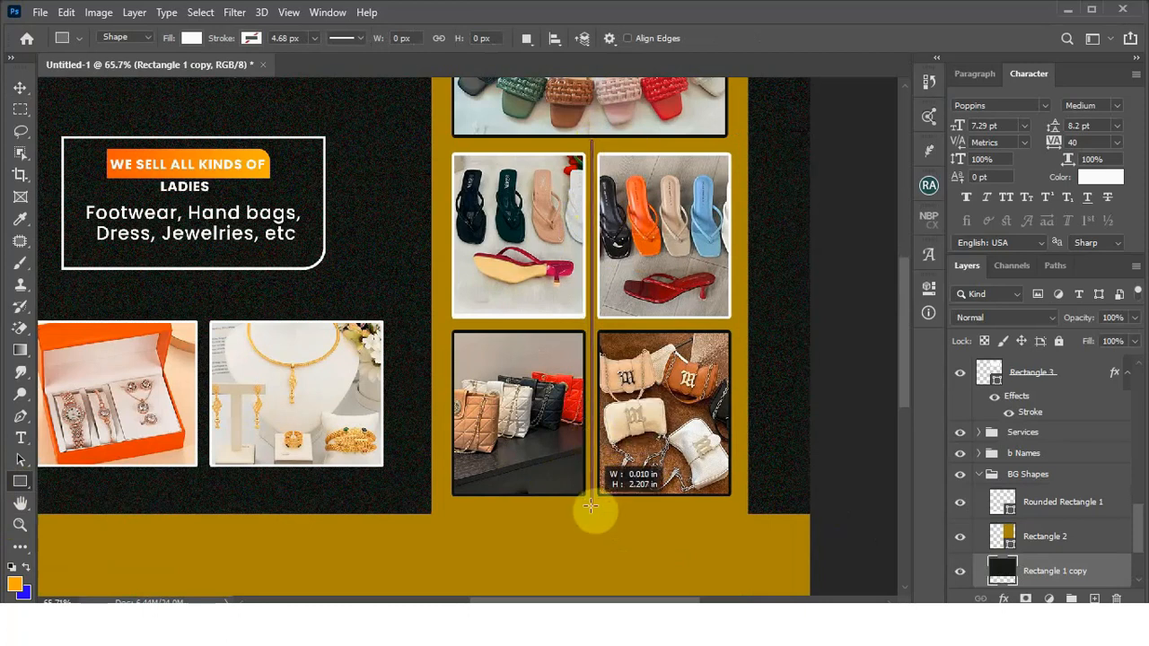
pyautogui.moveTo(590, 510); pyautogui.dragTo(591, 512)
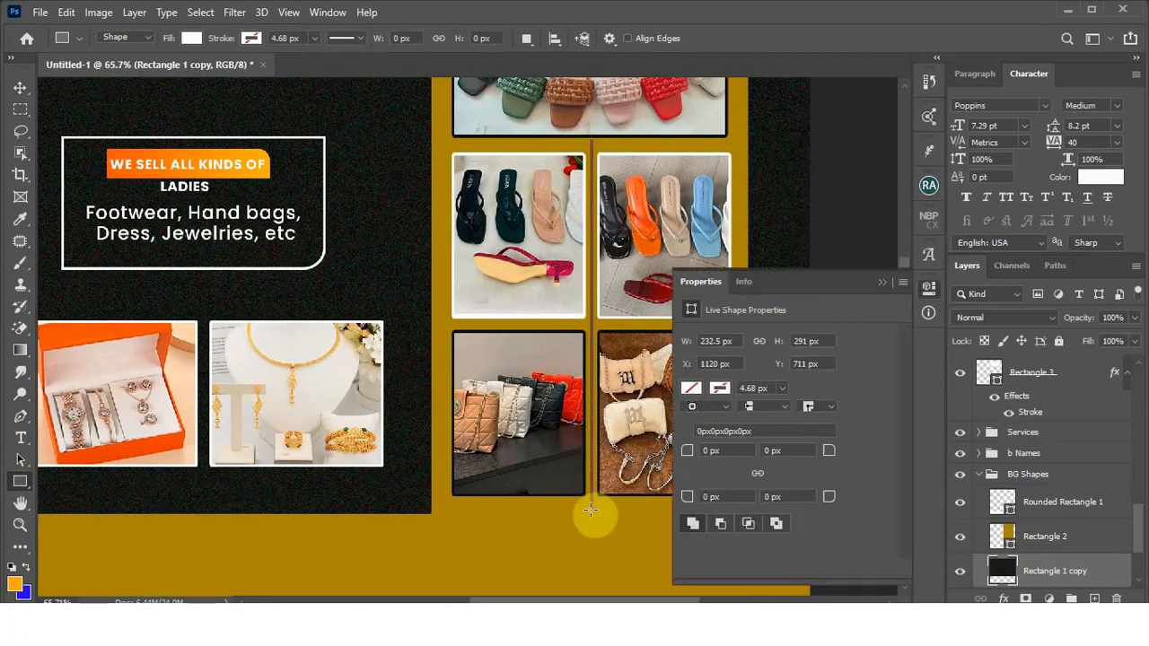
pyautogui.click(880, 284)
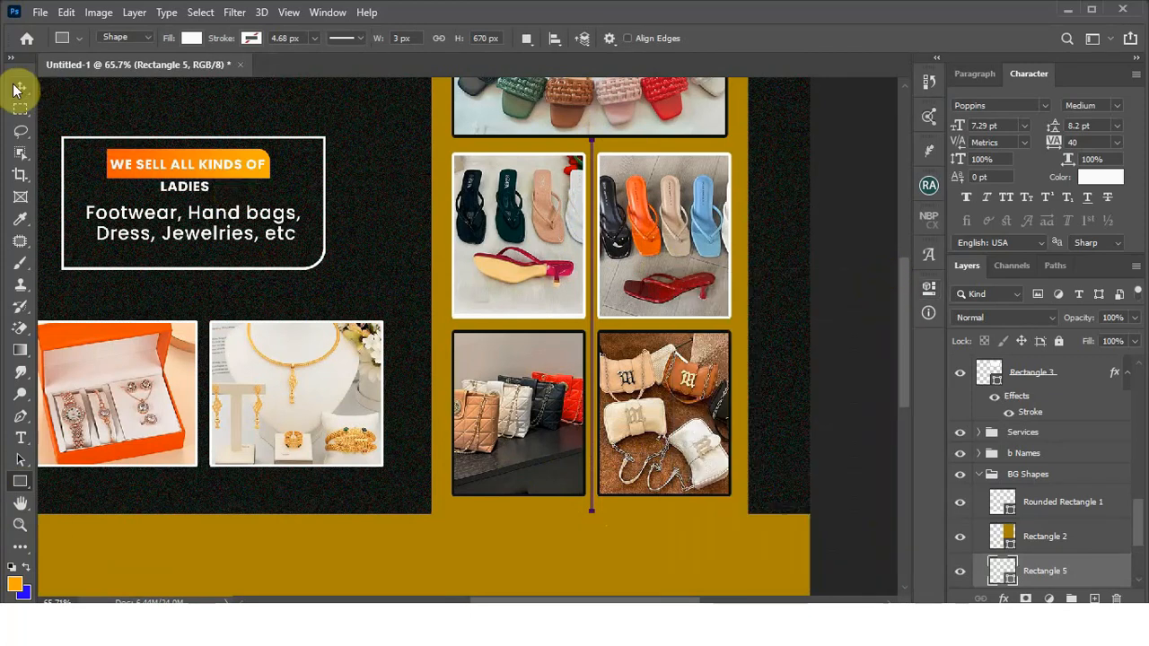
# Step: Check the thin rectangle's fill colour and its live shape properties
pyautogui.click(20, 89)
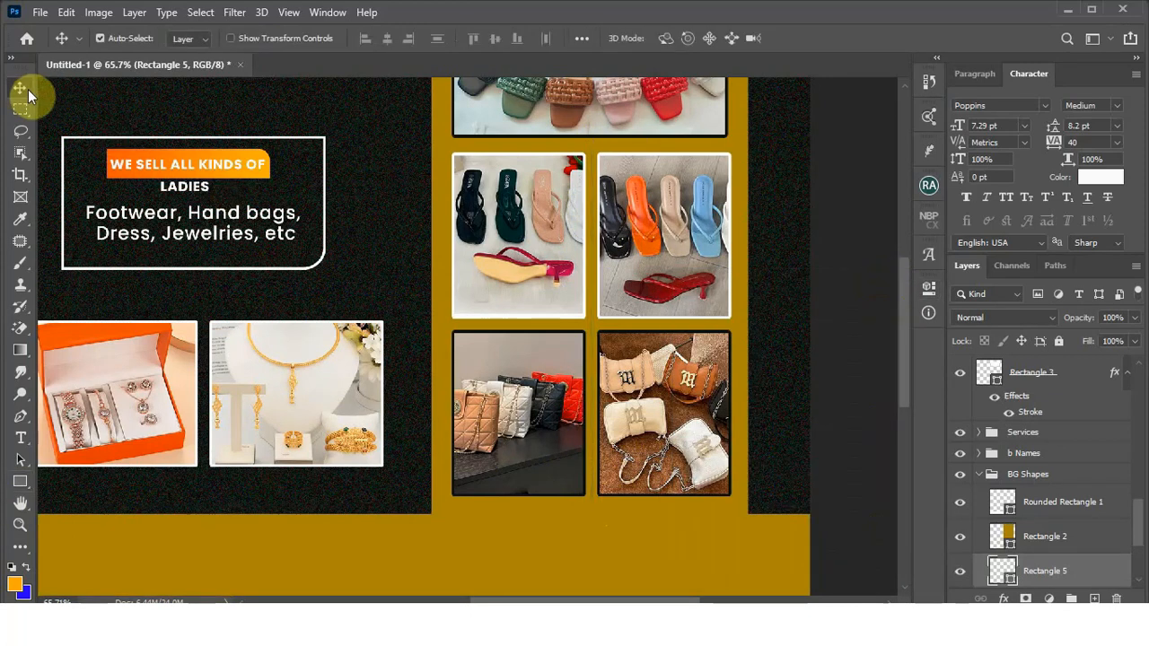
pyautogui.doubleClick(1010, 581)
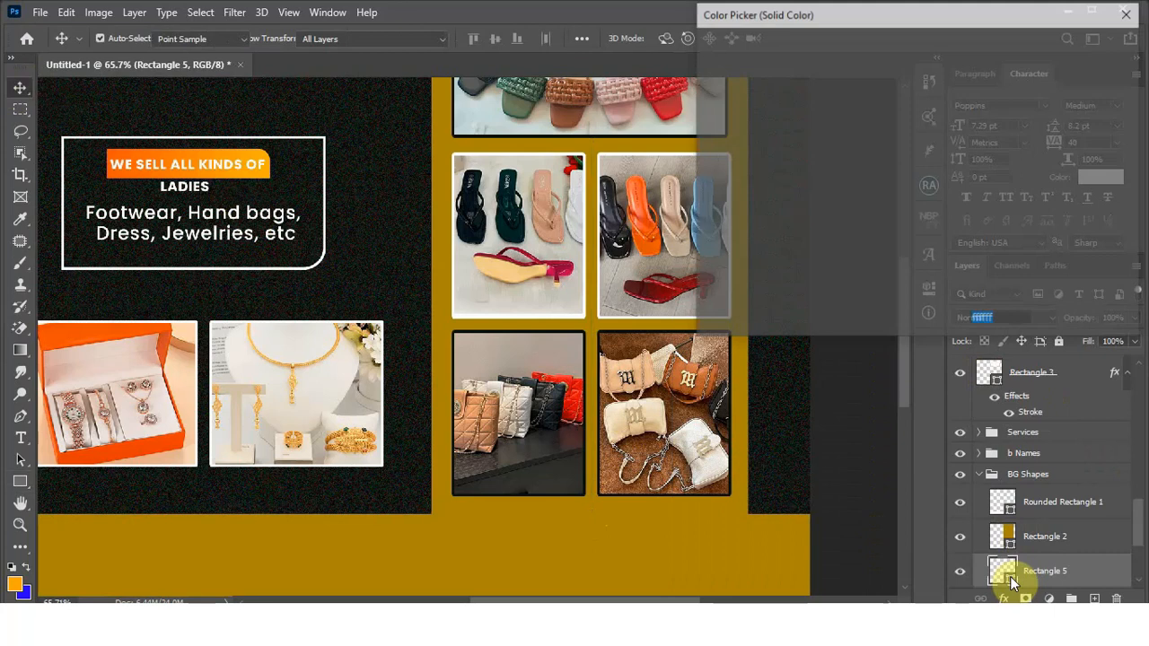
pyautogui.click(804, 203)
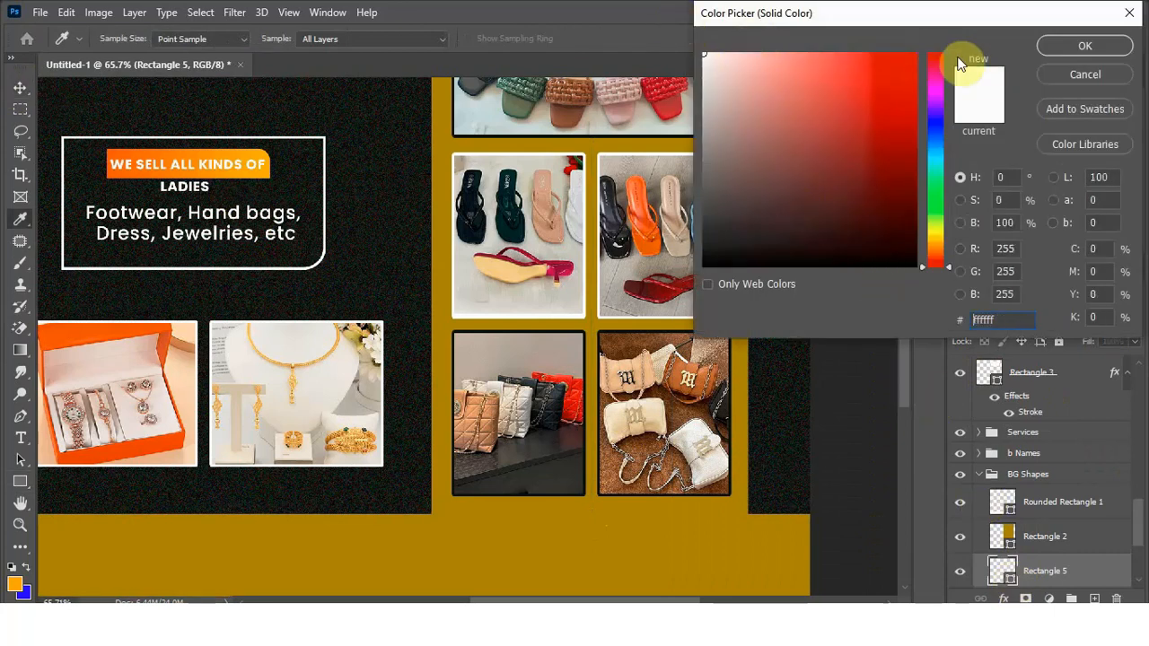
pyautogui.click(1097, 47)
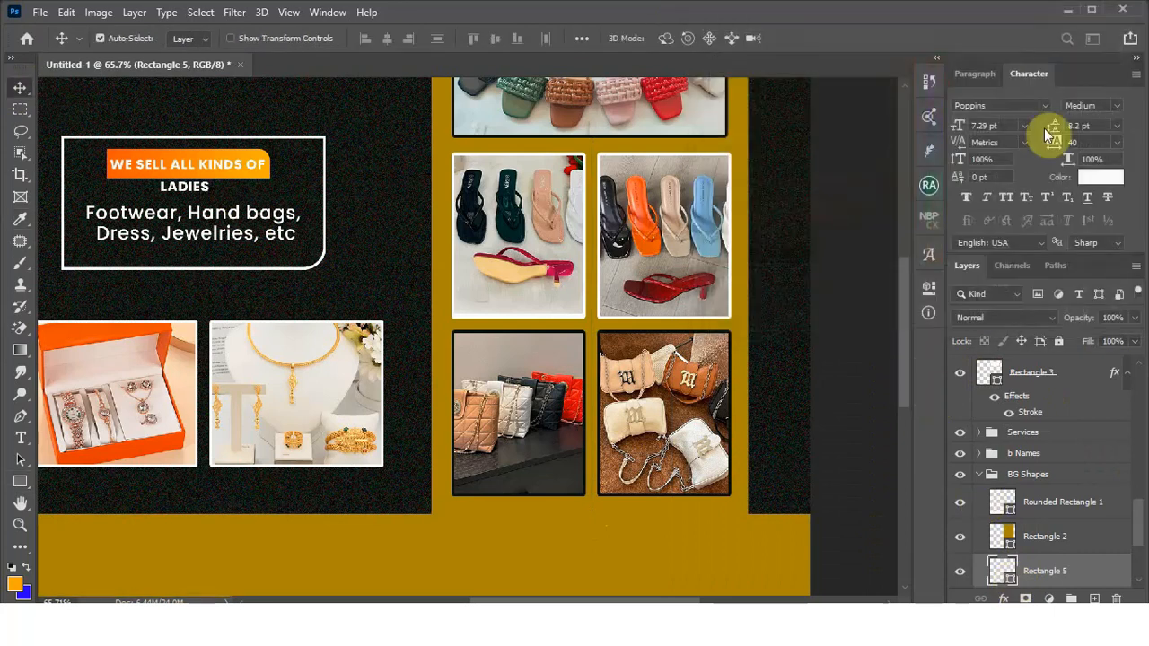
pyautogui.click(929, 287)
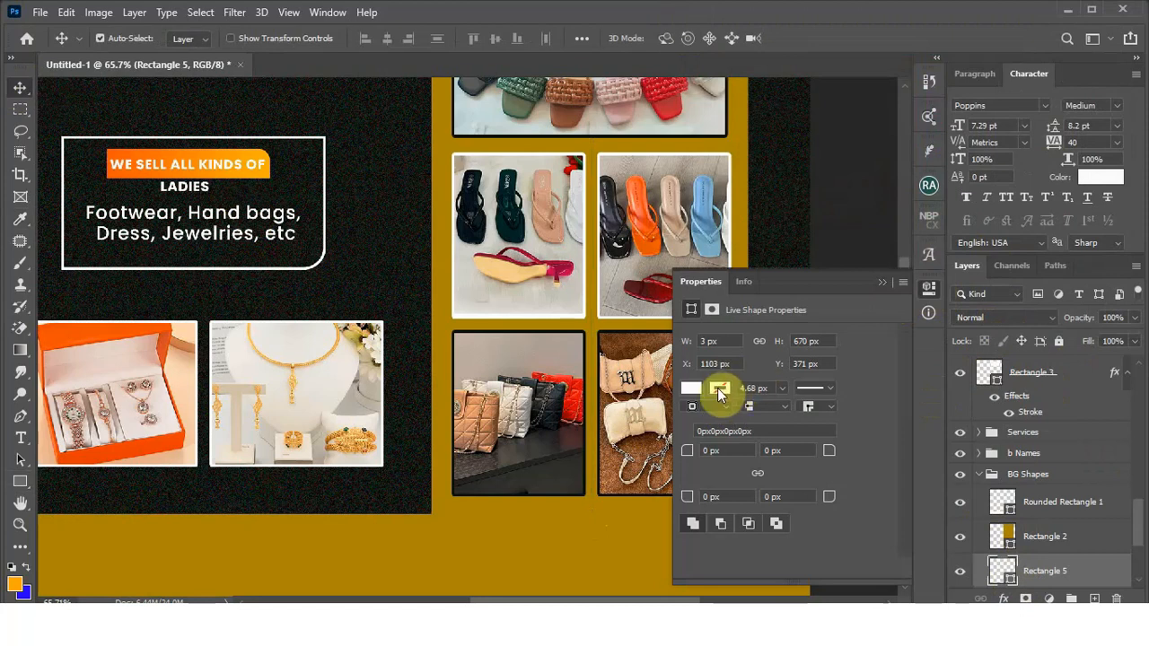
pyautogui.click(881, 282)
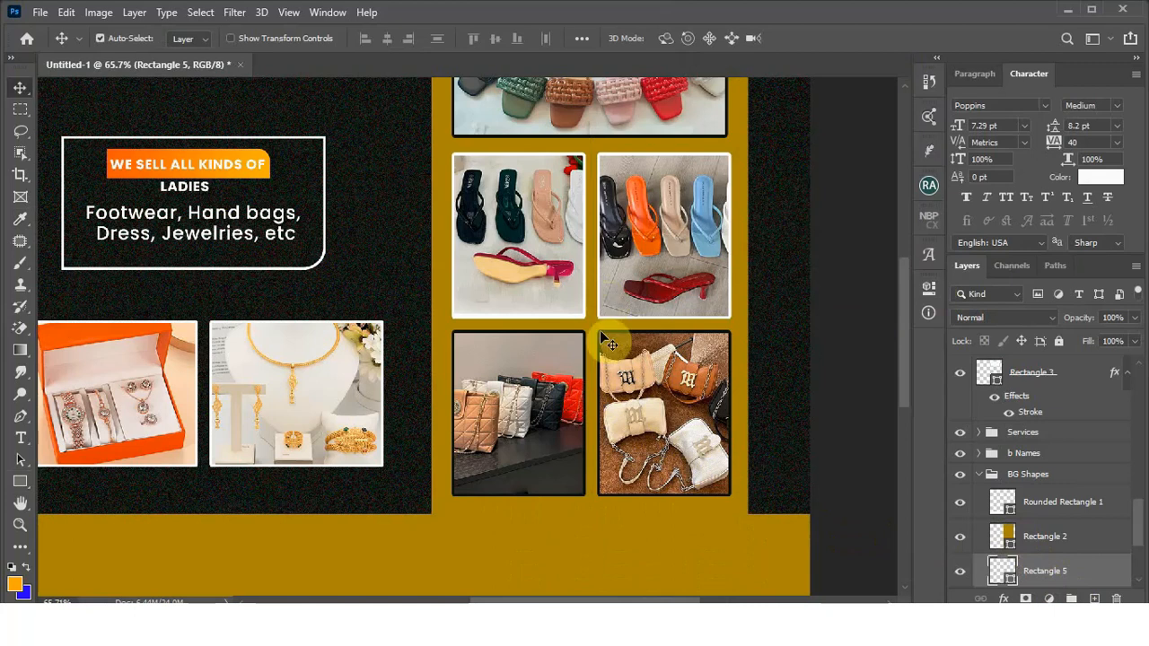
# Step: Bring the Rectangle 5 layer to the top of the layer stack and shift the line slightly down between the photo columns
pyautogui.moveTo(1039, 575); pyautogui.dragTo(1020, 364)
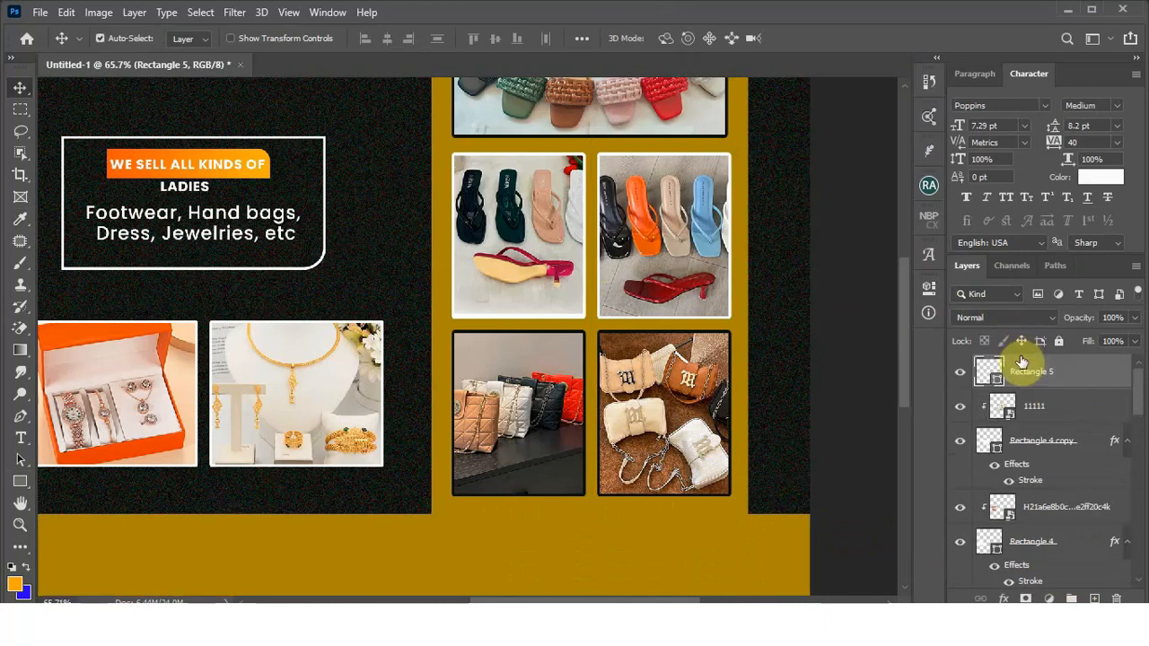
pyautogui.click(825, 338)
pyautogui.scroll(5, 583, 112)
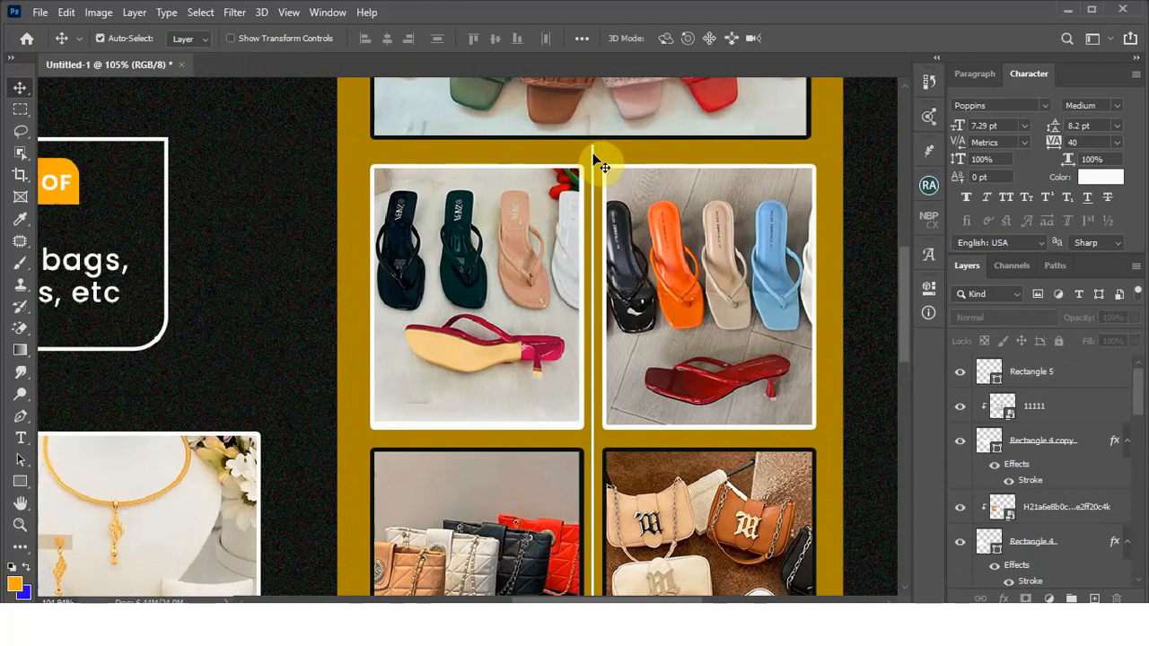
pyautogui.moveTo(593, 154); pyautogui.dragTo(594, 164)
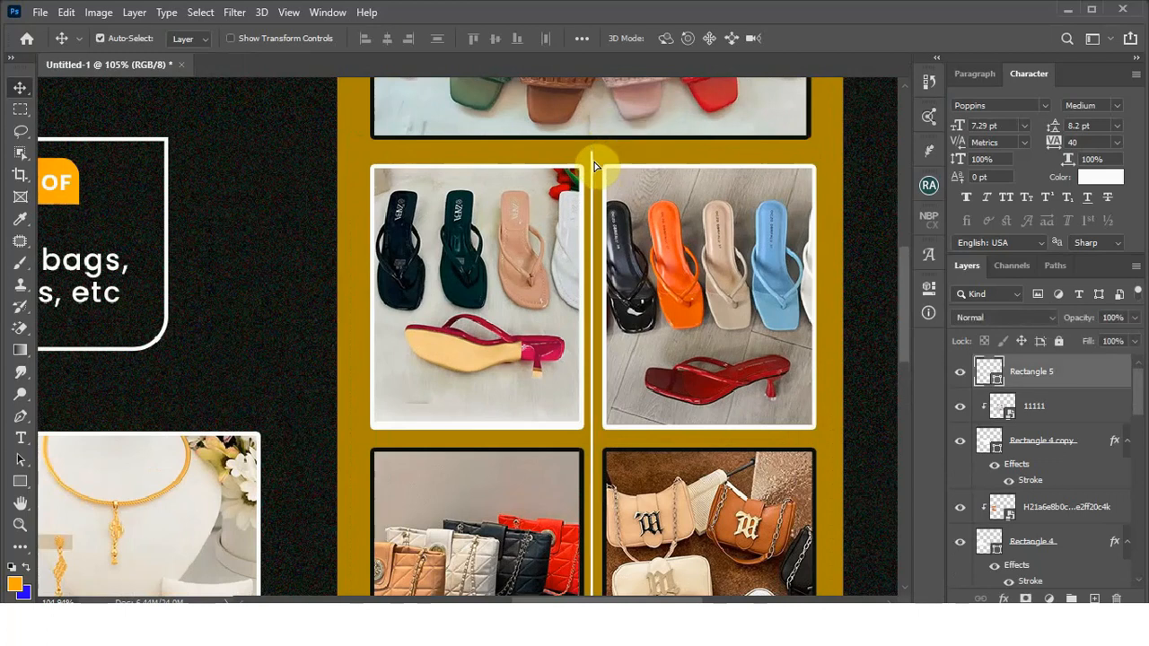
# Step: Shorten the thin vertical line from its lower end to about 97.8% of its height, ending just below the handbag frames
pyautogui.scroll(-5, 591, 406)
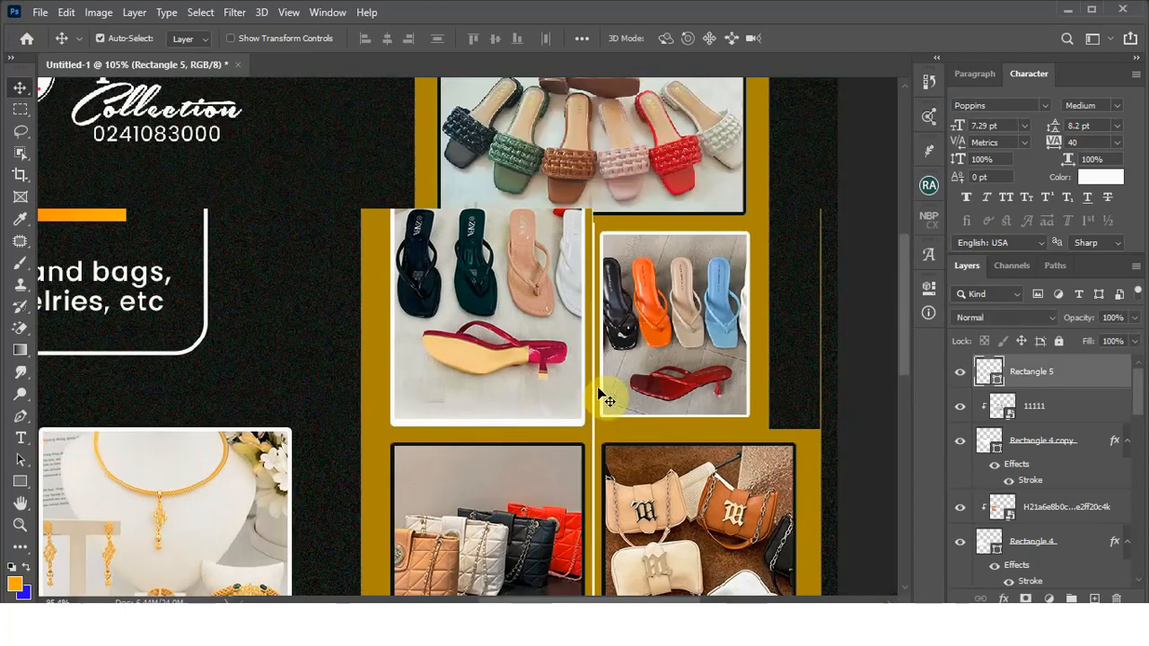
pyautogui.scroll(6, 603, 588)
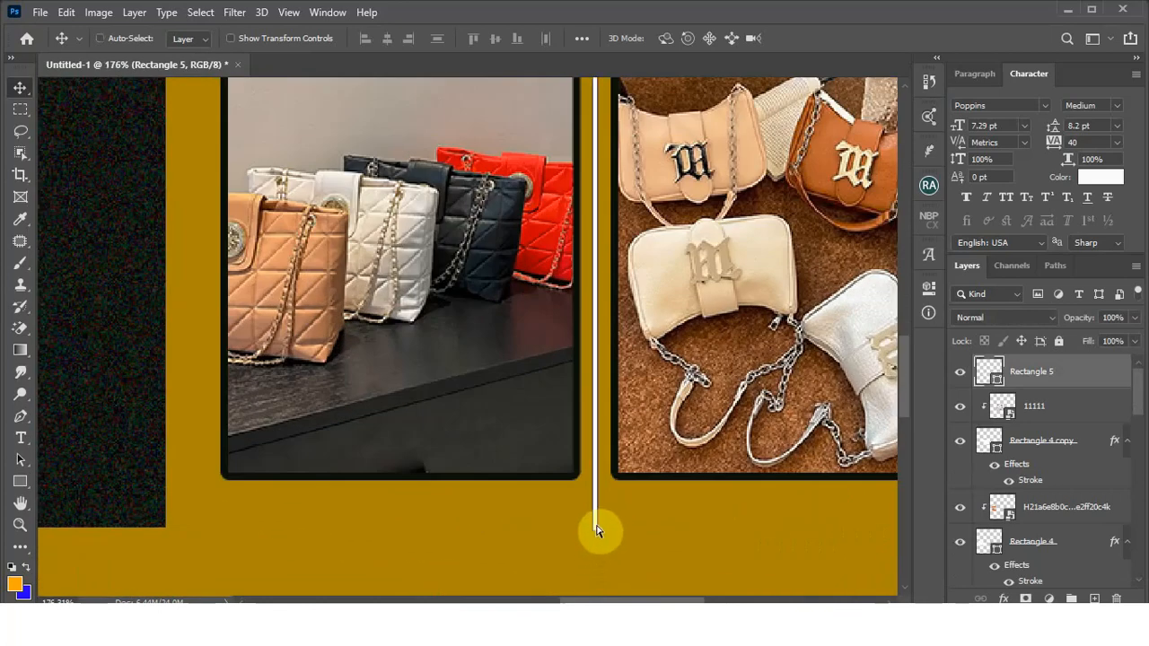
pyautogui.hotkey('ctrl', 't')
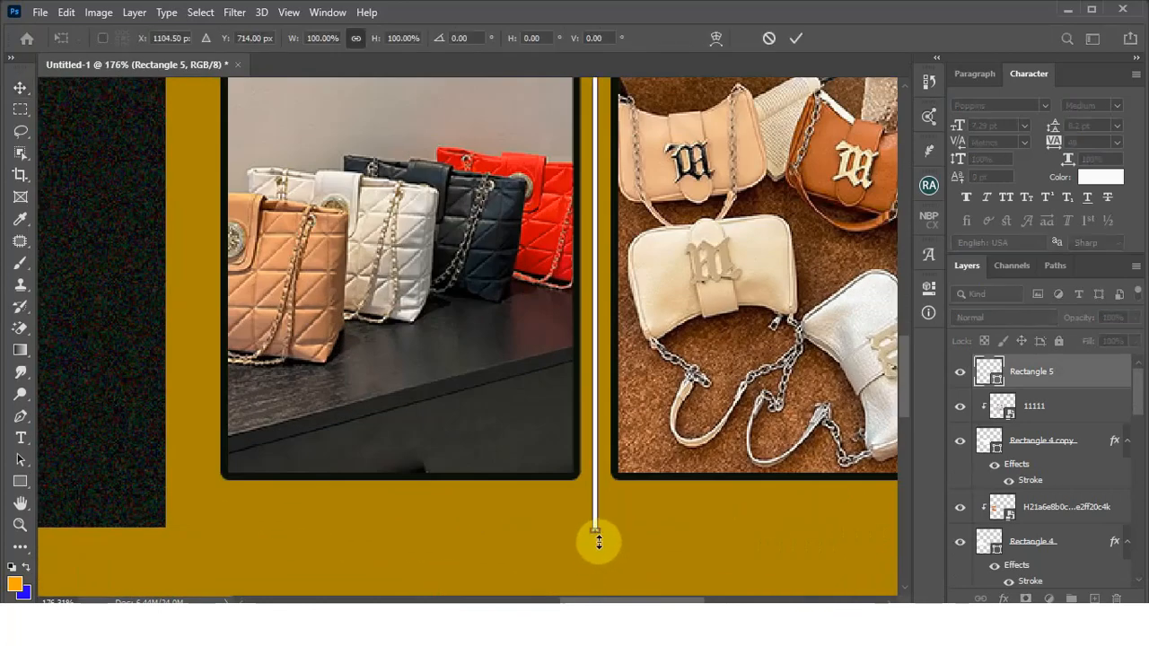
pyautogui.scroll(4, 598, 542)
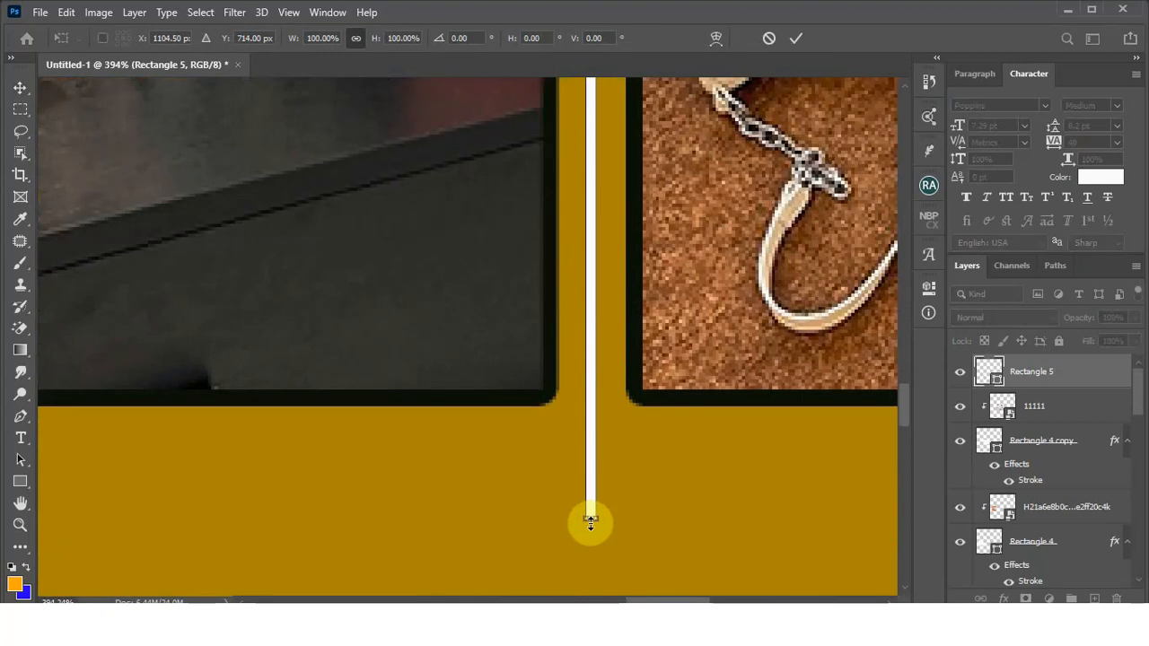
pyautogui.moveTo(590, 522); pyautogui.dragTo(591, 470)
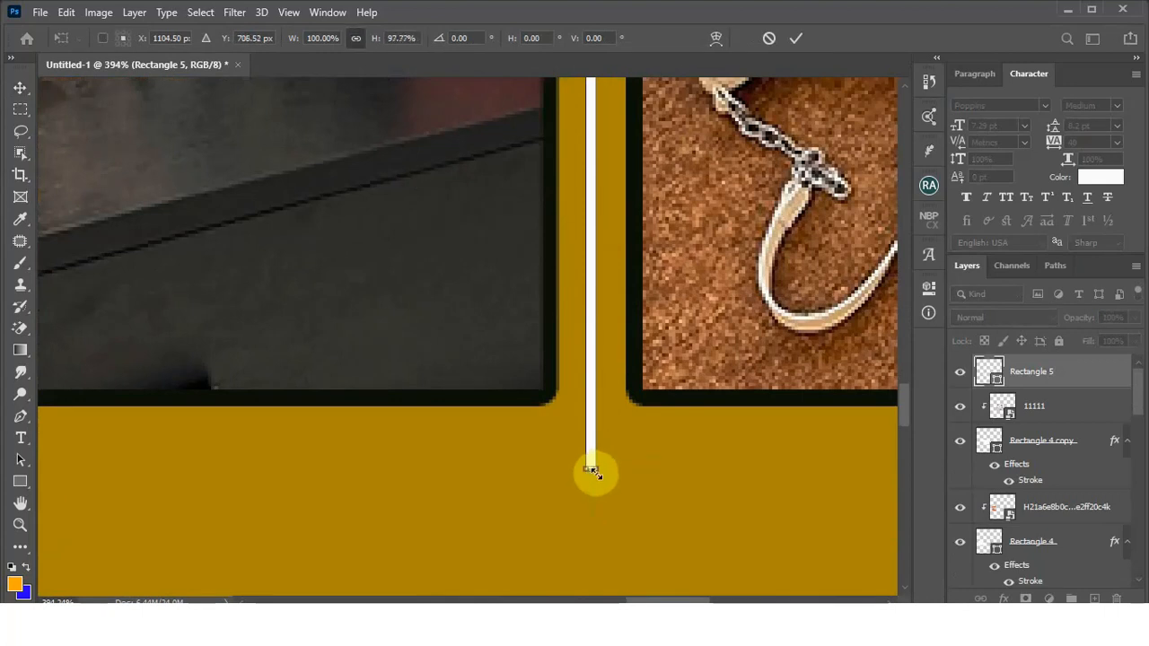
pyautogui.scroll(-6, 595, 472)
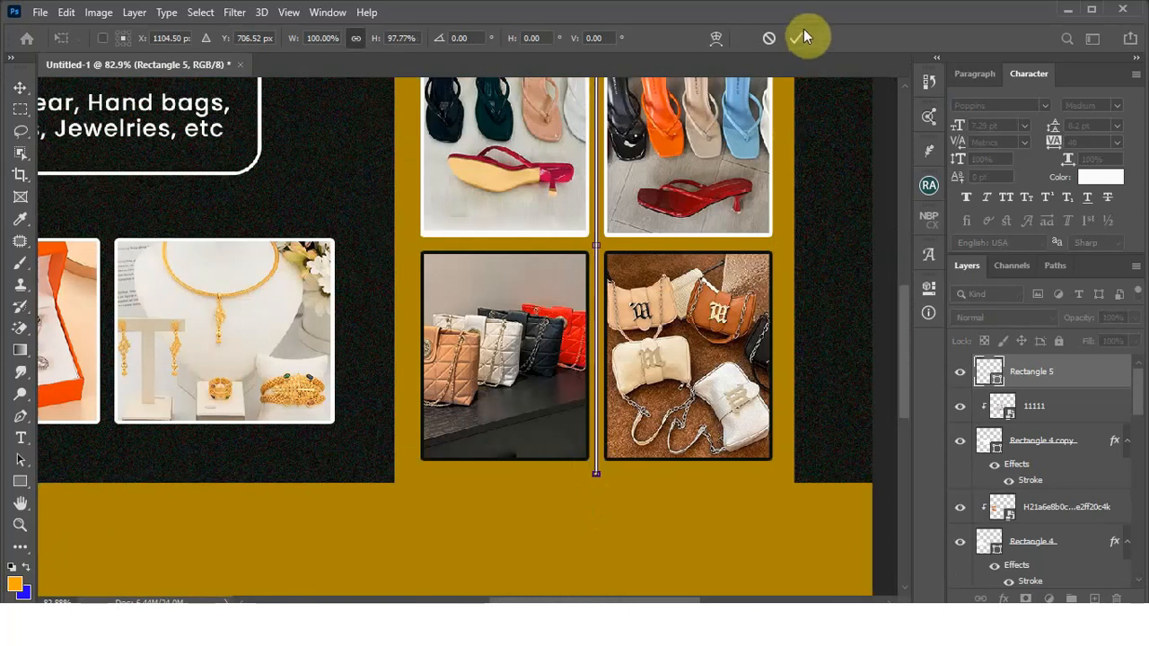
pyautogui.click(796, 38)
# Step: Duplicate the vertical line and rotate the copy 90° clockwise as a horizontal divider between the slipper and handbag photos
pyautogui.scroll(-2, 595, 333)
pyautogui.scroll(1, 594, 259)
pyautogui.scroll(4, 595, 258)
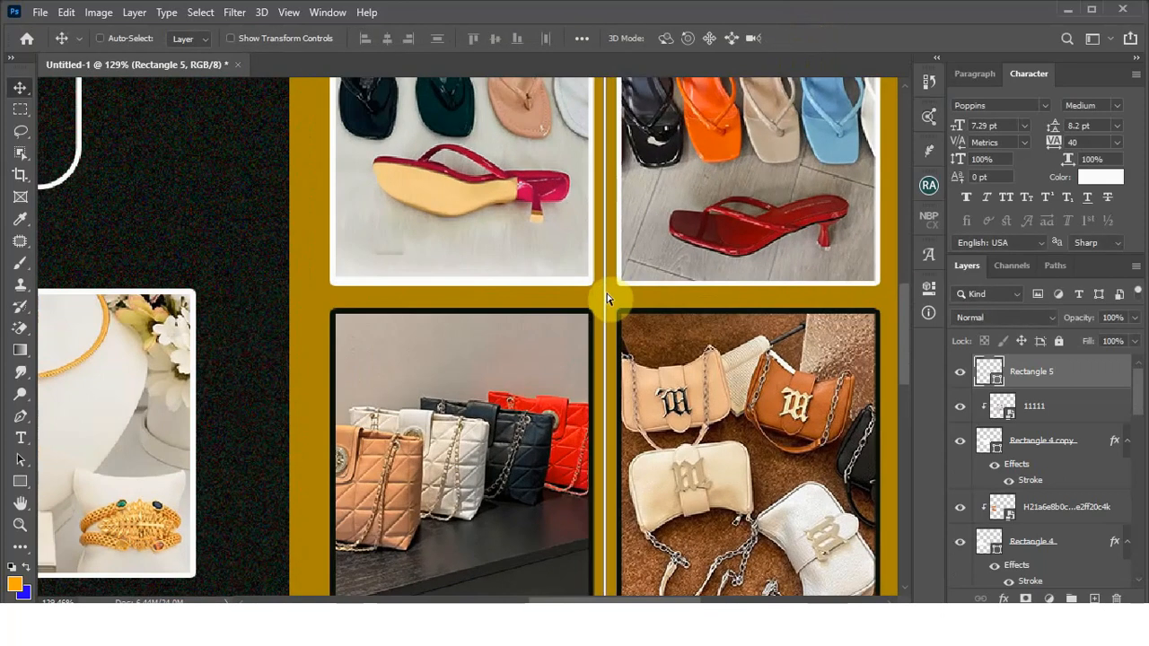
pyautogui.moveTo(607, 298); pyautogui.dragTo(611, 316)
pyautogui.hotkey('ctrl', 't')
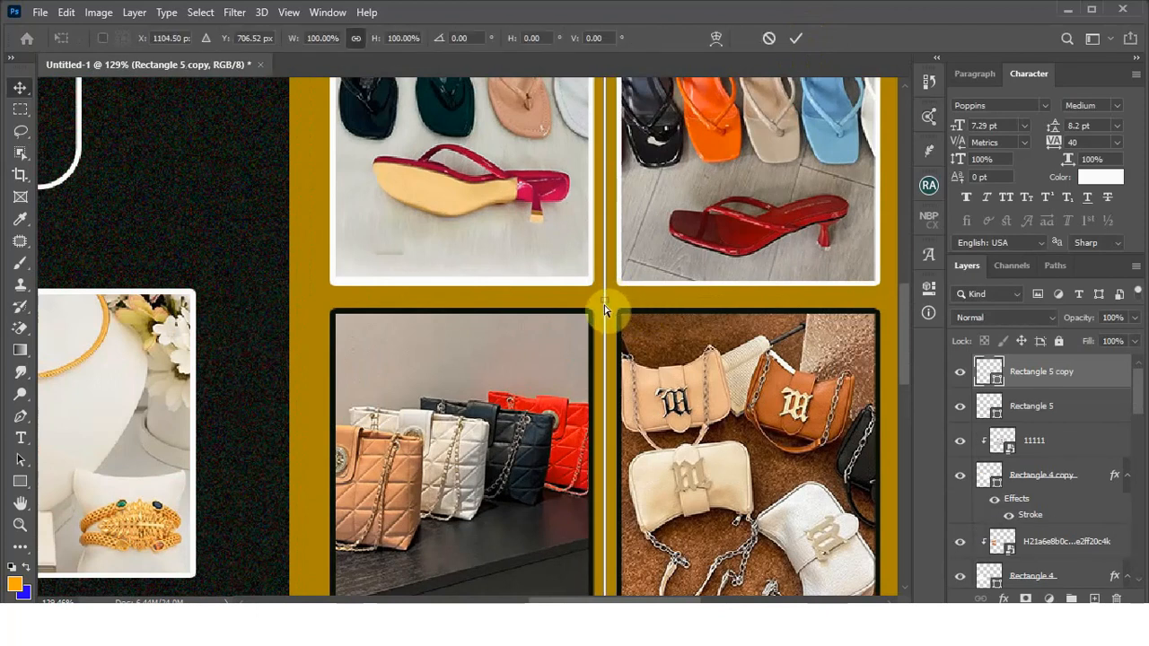
pyautogui.scroll(5, 608, 301)
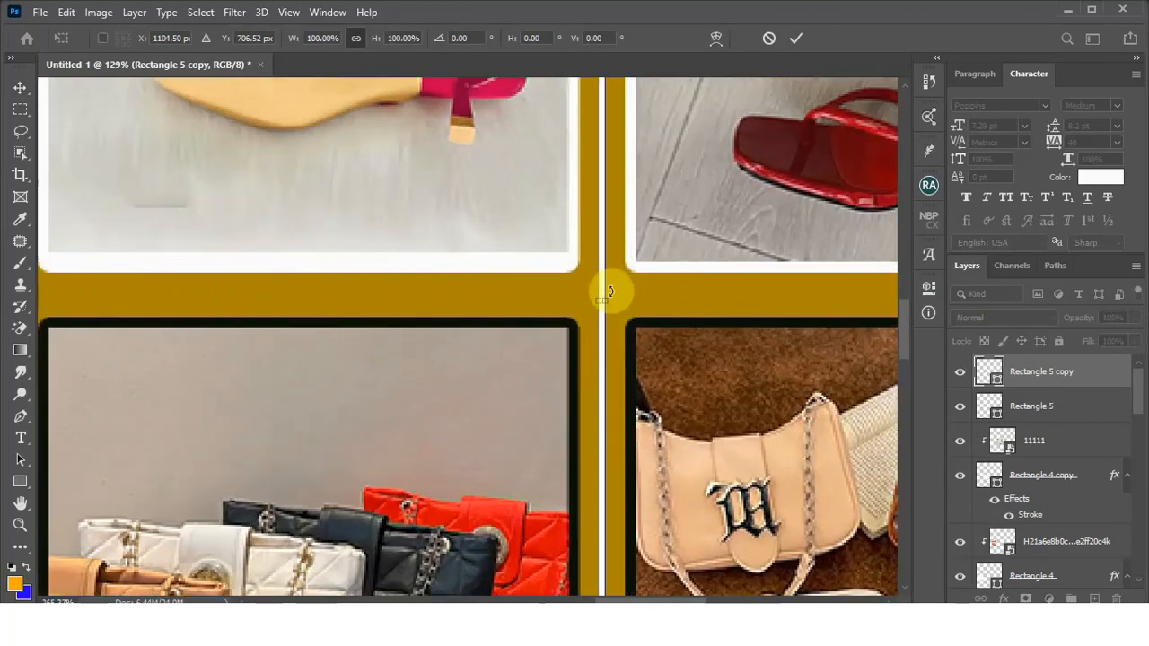
pyautogui.rightClick(585, 291)
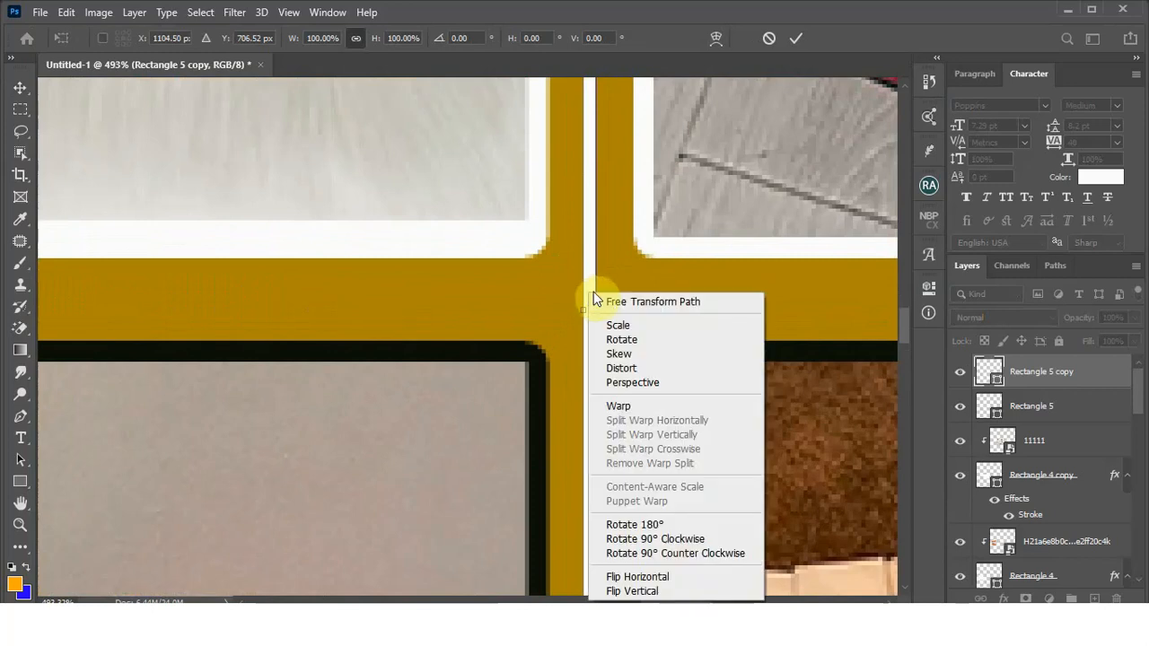
pyautogui.click(639, 539)
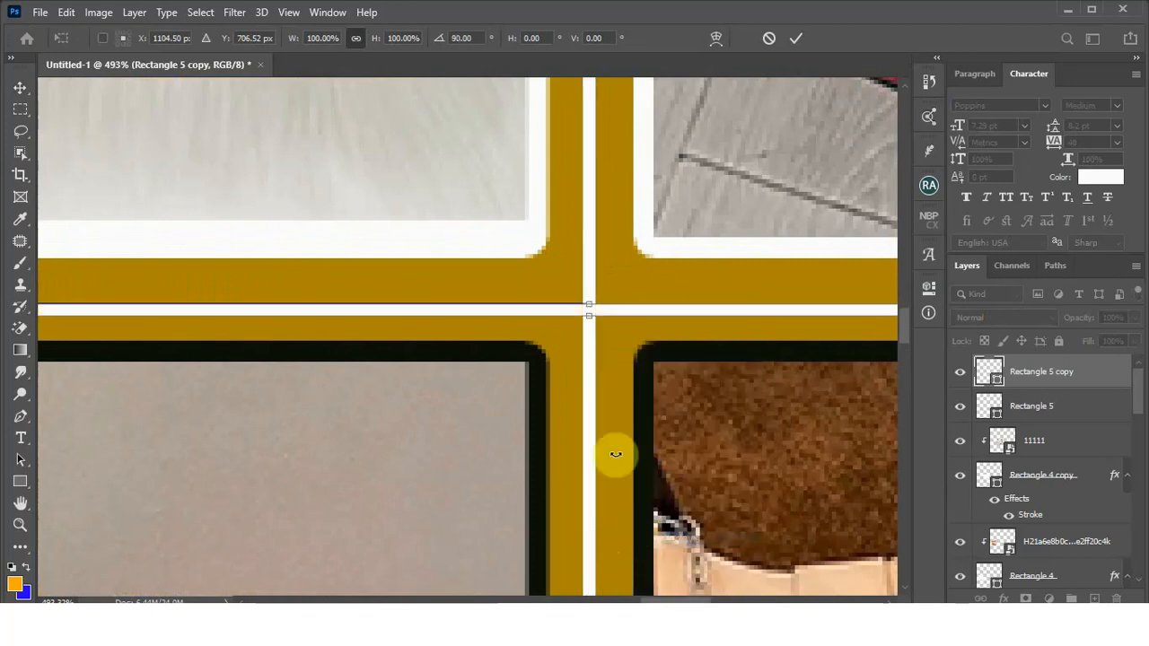
pyautogui.scroll(-6, 751, 308)
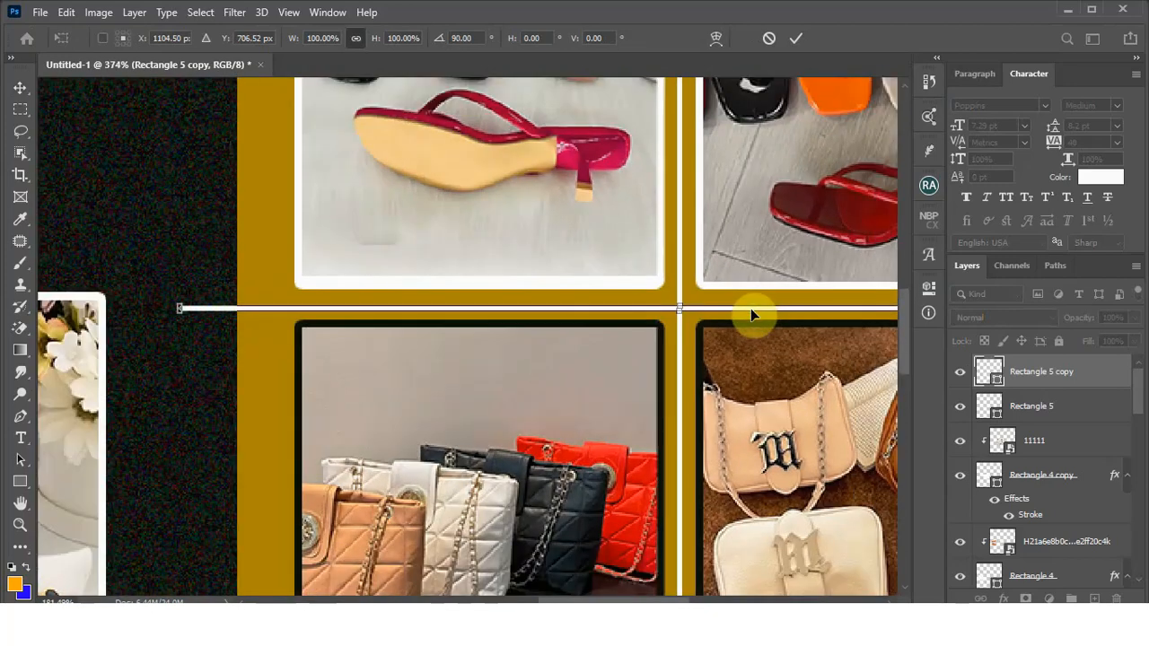
pyautogui.scroll(-3, 730, 311)
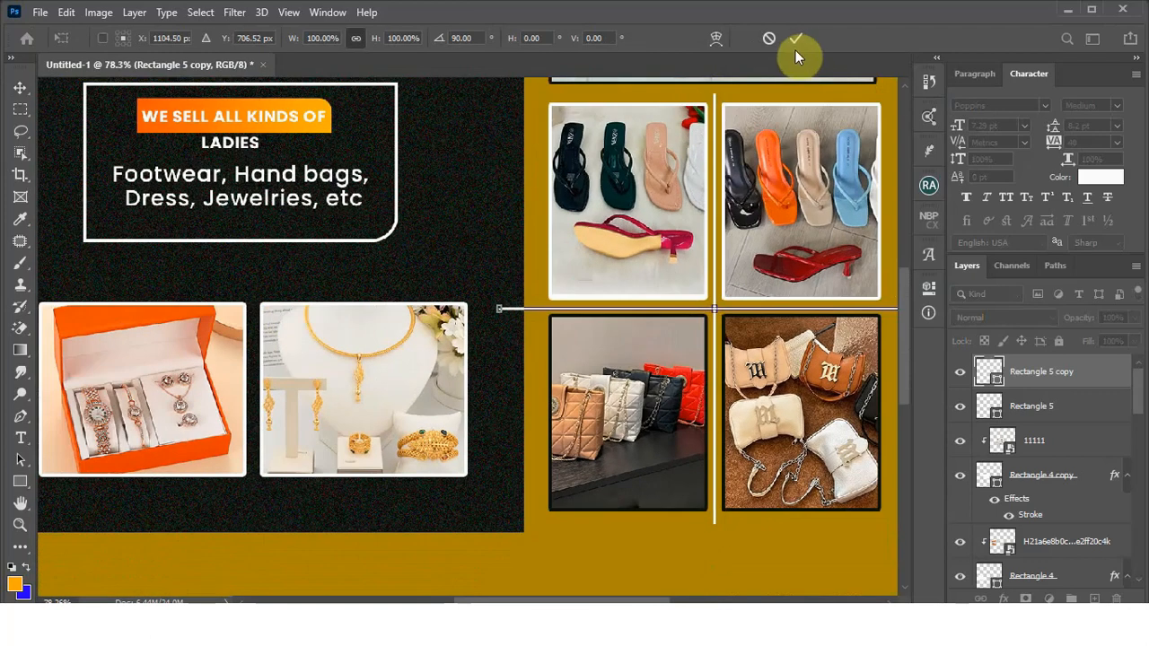
pyautogui.press('Return')
# Step: Shorten the horizontal line from its left end to about 88.2% width, aligning that end with the left photo frames
pyautogui.scroll(7, 559, 309)
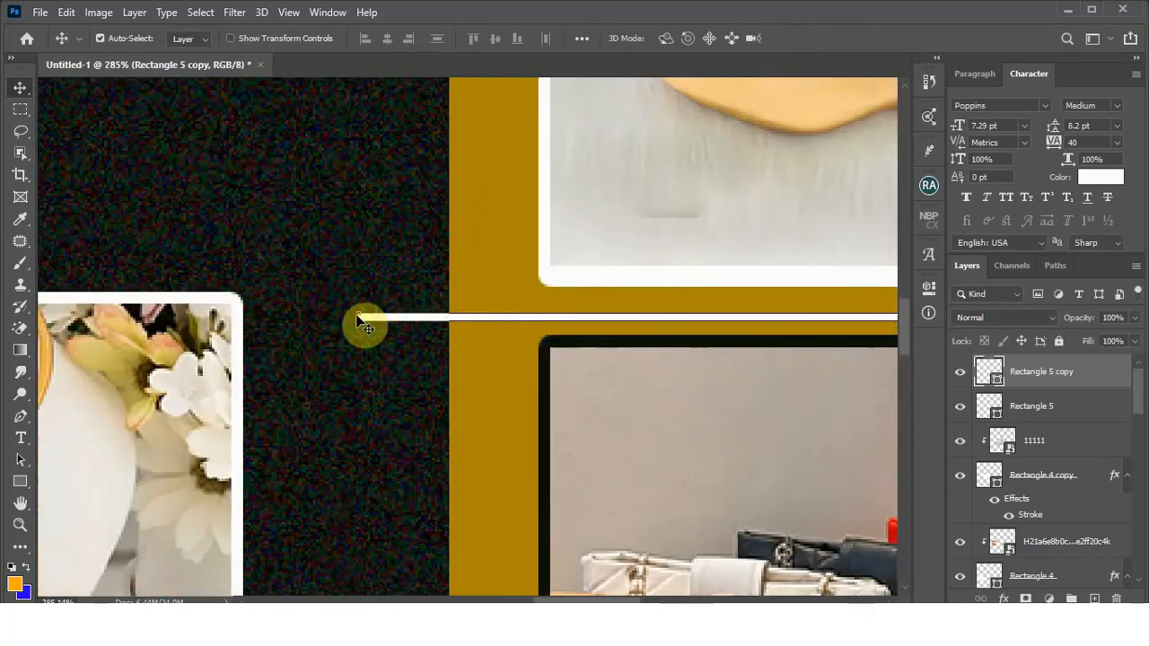
pyautogui.scroll(2, 359, 320)
pyautogui.scroll(2, 359, 321)
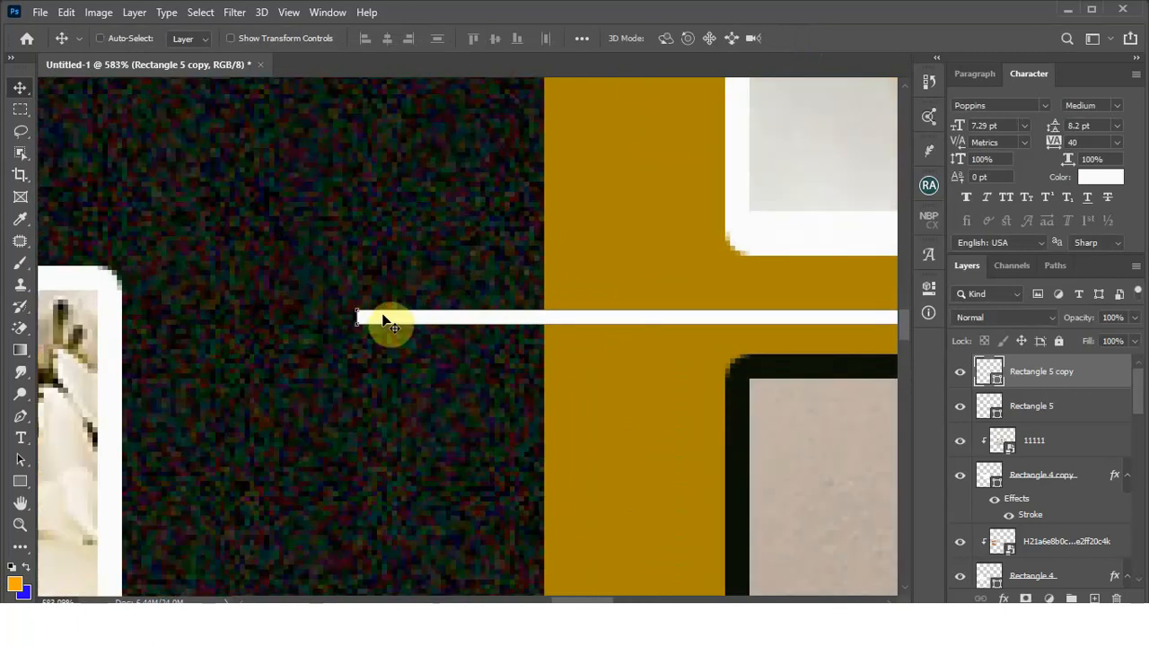
pyautogui.hotkey('ctrl', 't')
pyautogui.click(542, 259)
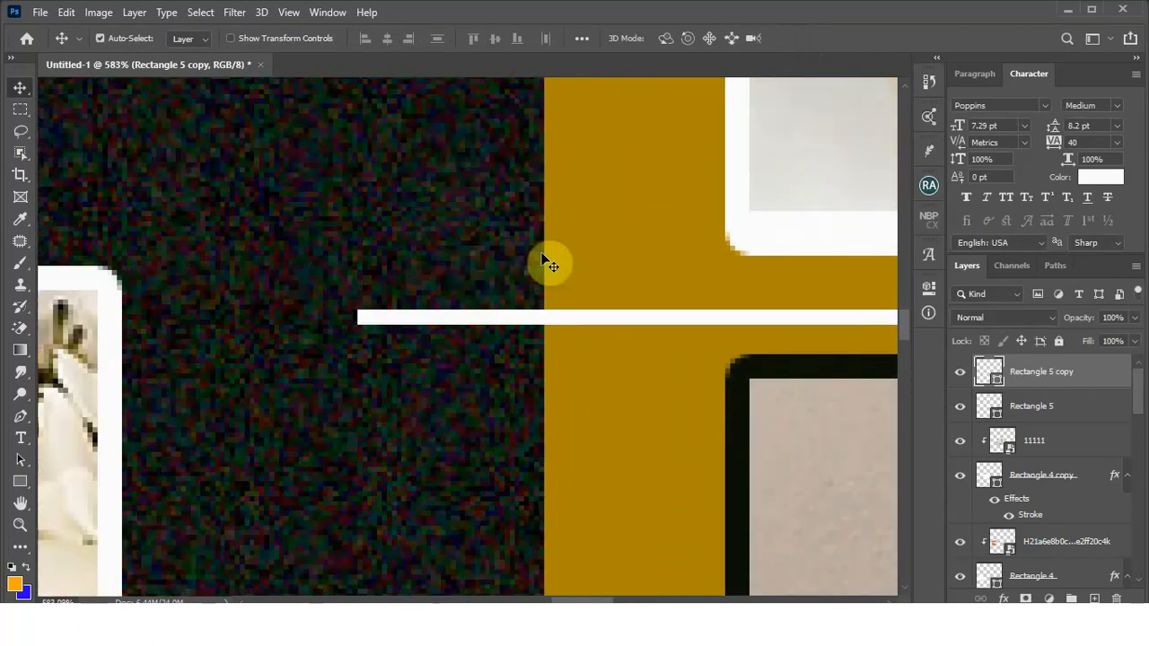
pyautogui.click(479, 322)
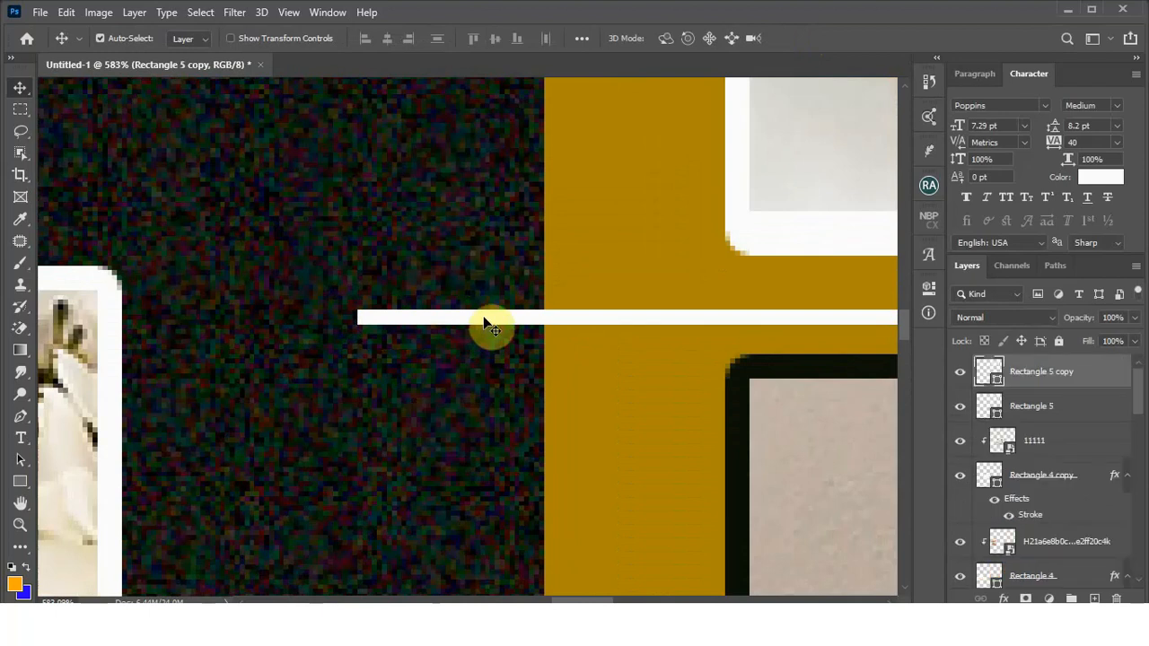
pyautogui.hotkey('ctrl', 't')
pyautogui.moveTo(357, 318); pyautogui.dragTo(729, 308)
pyautogui.scroll(-6, 513, 336)
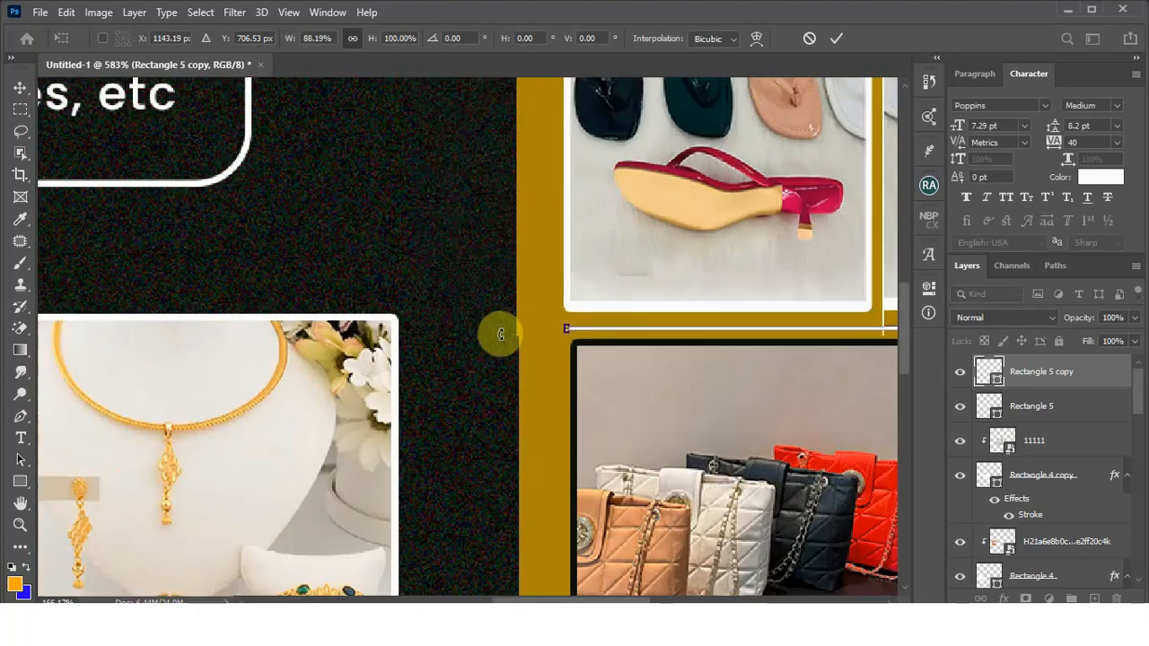
# Step: Pull in the horizontal line's right end to the right edge of the right-hand photo frames
pyautogui.scroll(-1, 847, 367)
pyautogui.scroll(3, 880, 322)
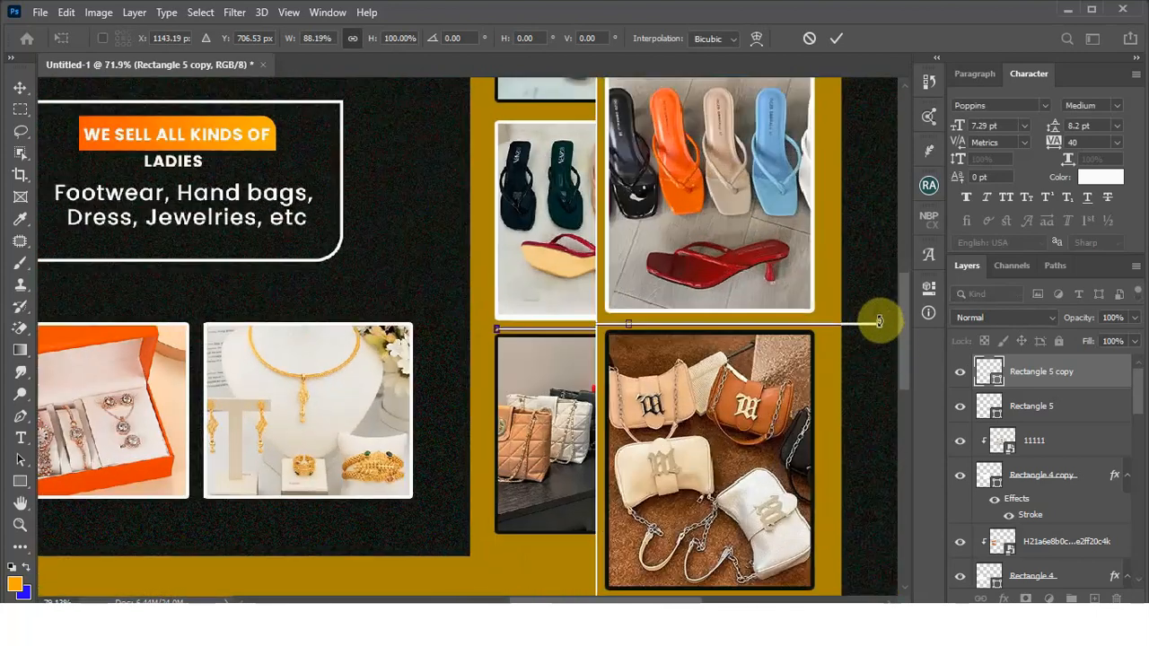
pyautogui.scroll(3, 878, 323)
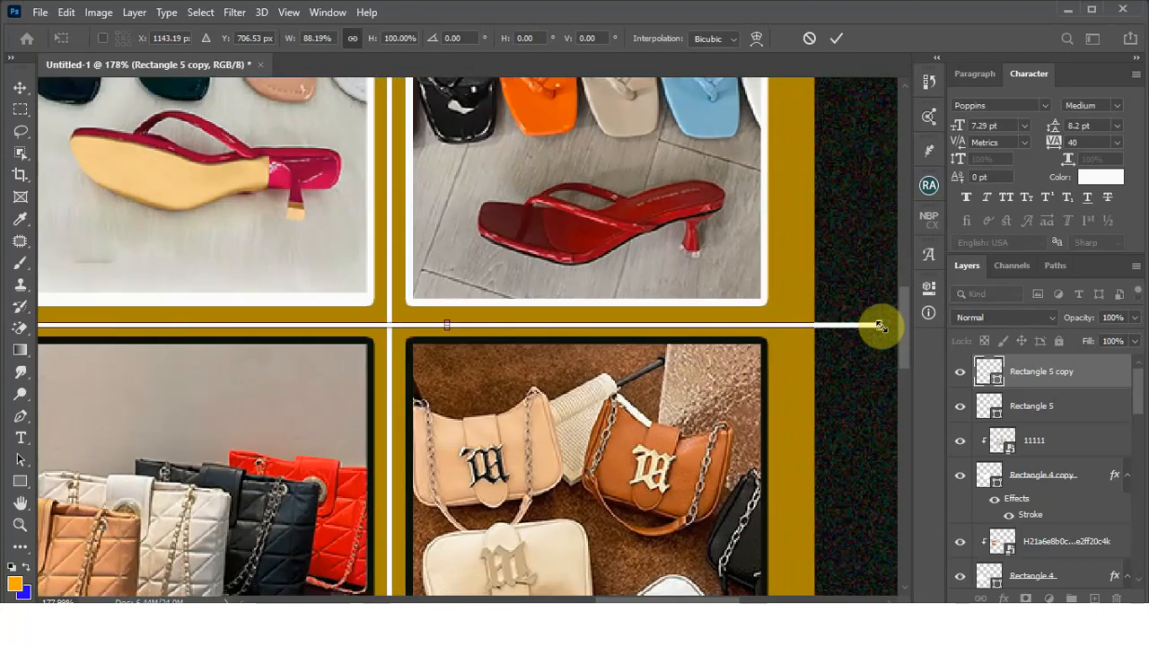
pyautogui.scroll(3, 879, 327)
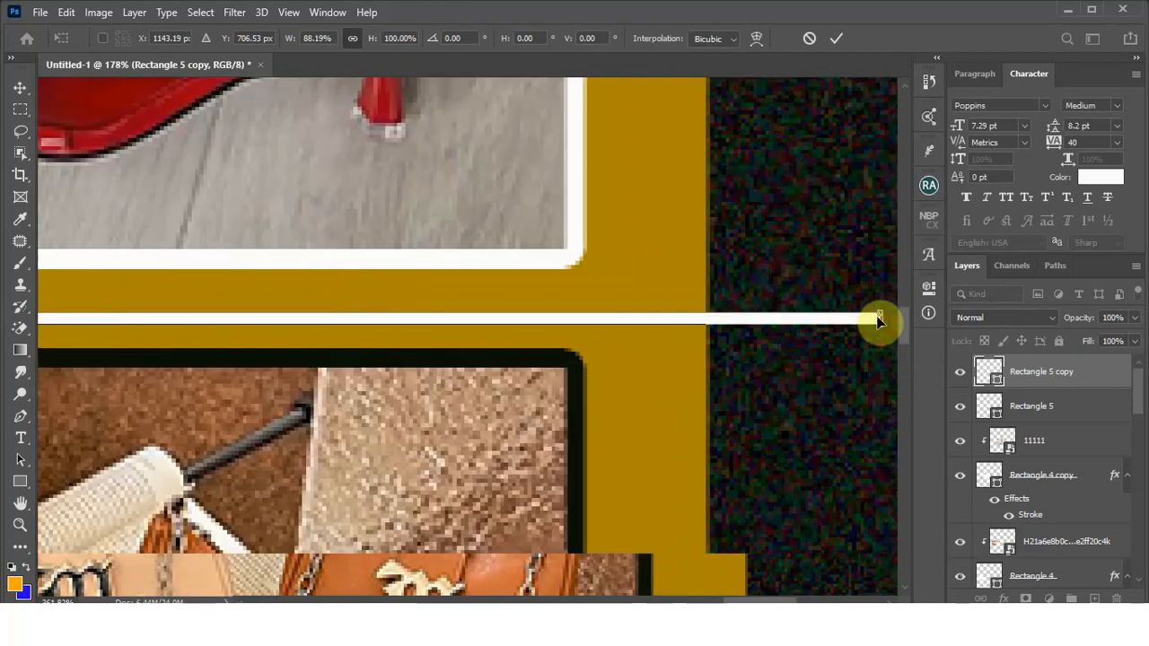
pyautogui.moveTo(879, 320); pyautogui.dragTo(571, 318)
pyautogui.click(832, 38)
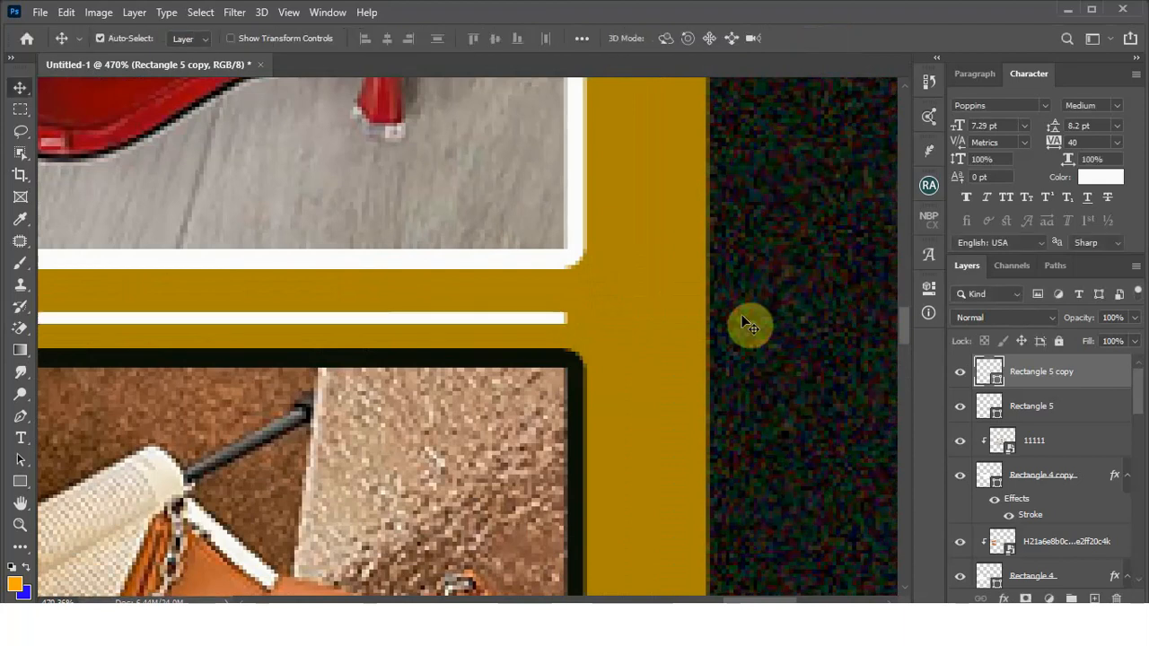
# Step: Place one copy of the horizontal line above the two lower slipper photos and another below the handbag photos
pyautogui.scroll(-4, 754, 320)
pyautogui.scroll(-4, 544, 310)
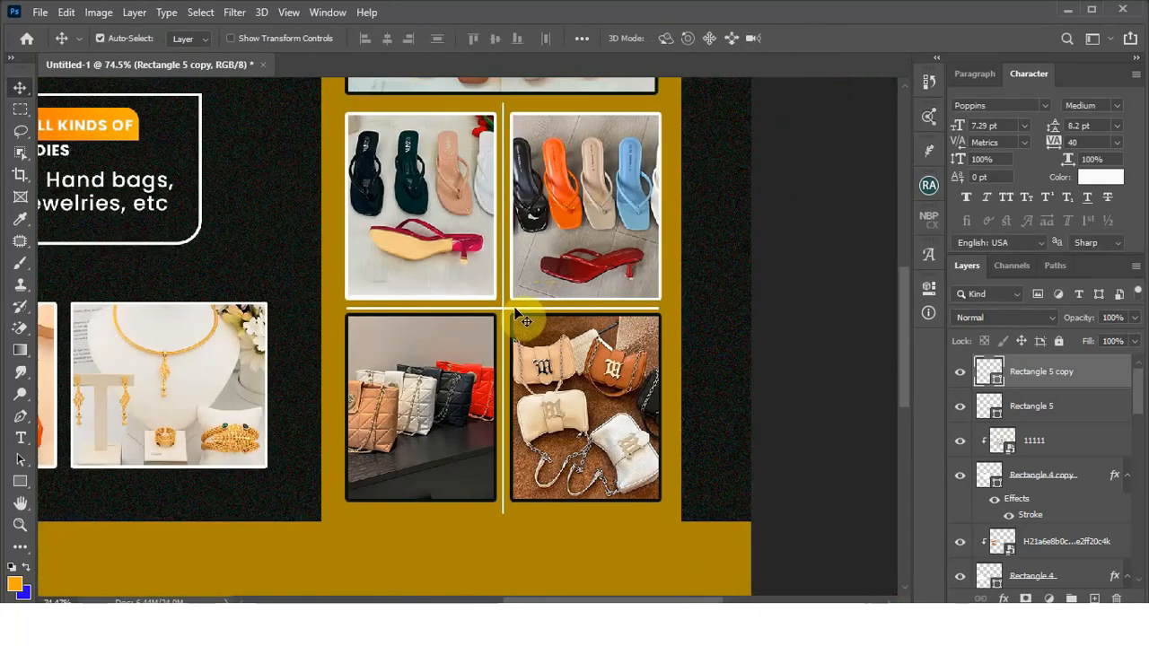
pyautogui.moveTo(517, 307); pyautogui.dragTo(525, 129)
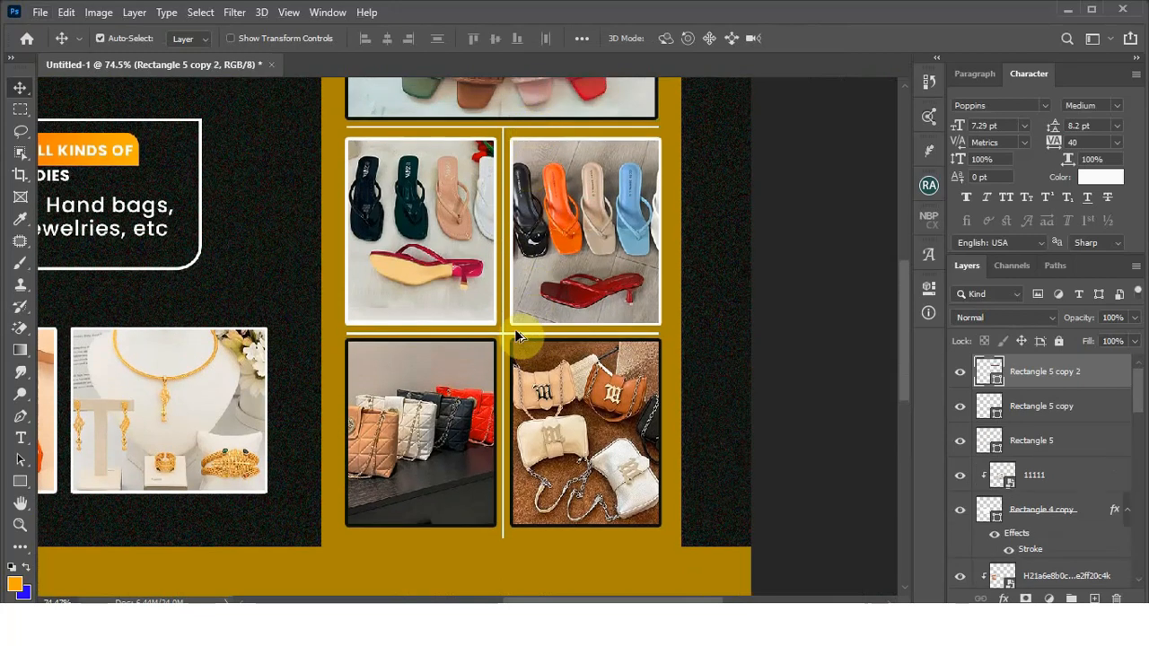
pyautogui.moveTo(518, 333); pyautogui.dragTo(526, 538)
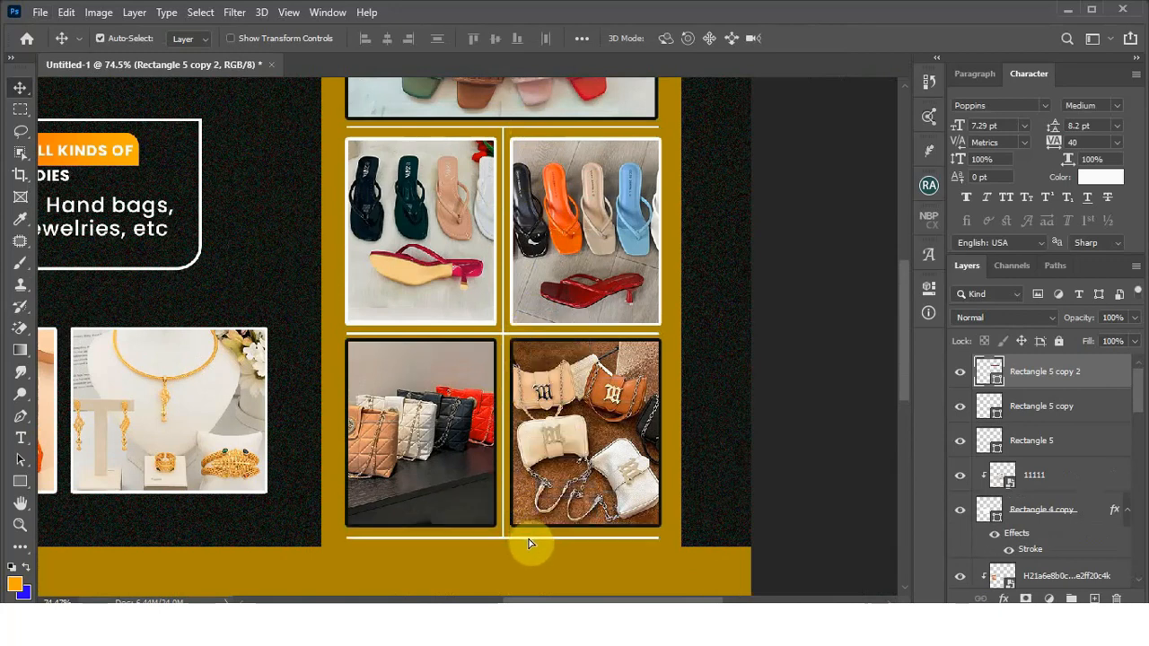
# Step: Deselect the layers and review the whole flyer's layout, including the divider lines around the product photos
pyautogui.scroll(-4, 742, 477)
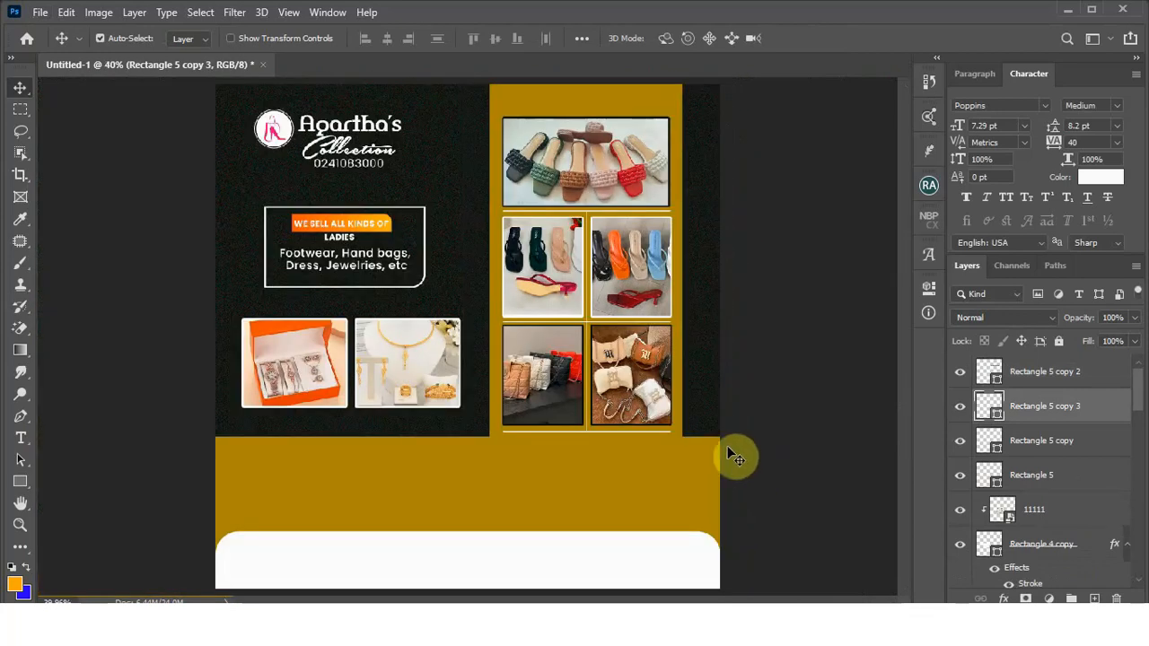
pyautogui.scroll(-2, 797, 313)
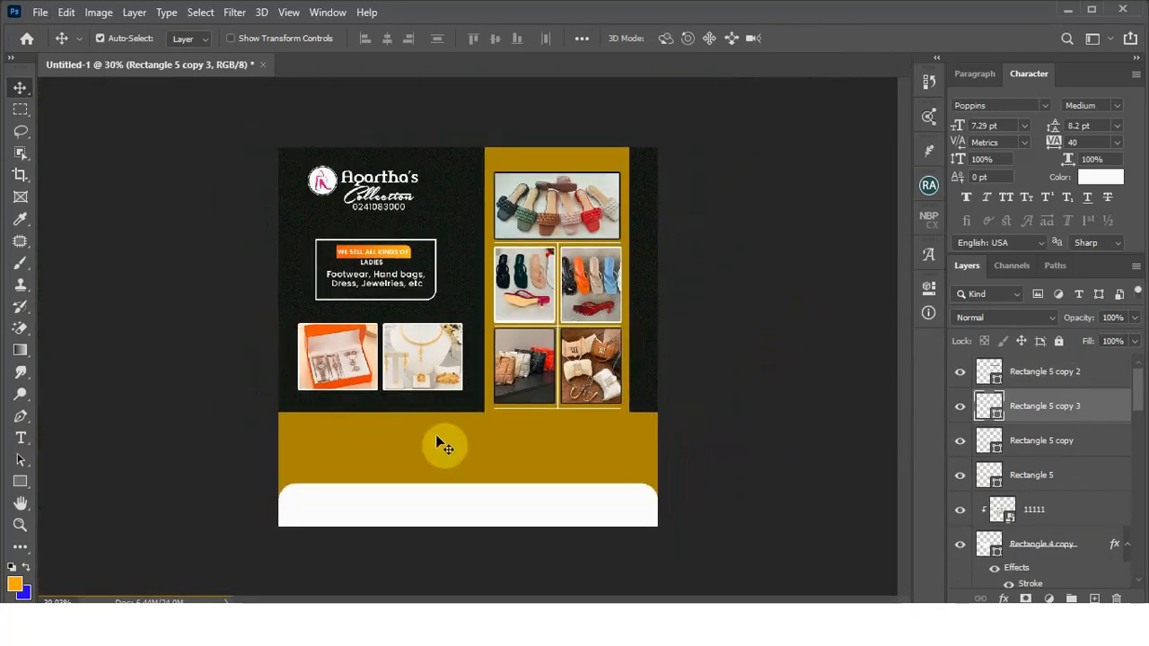
pyautogui.click(429, 420)
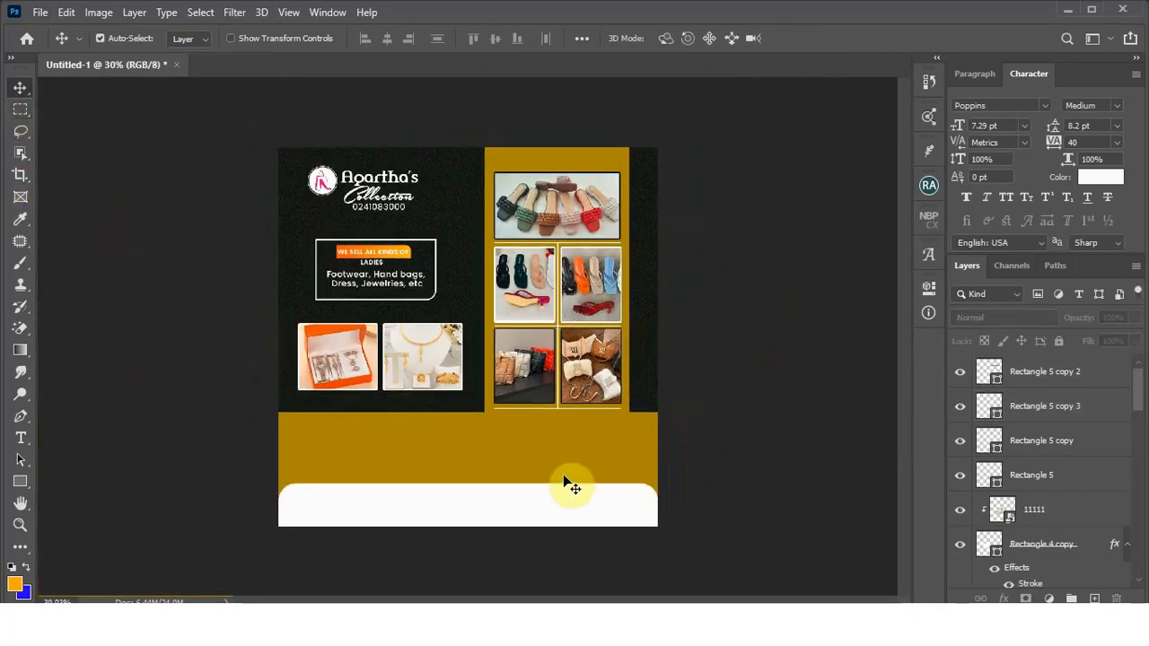
pyautogui.scroll(1, 552, 466)
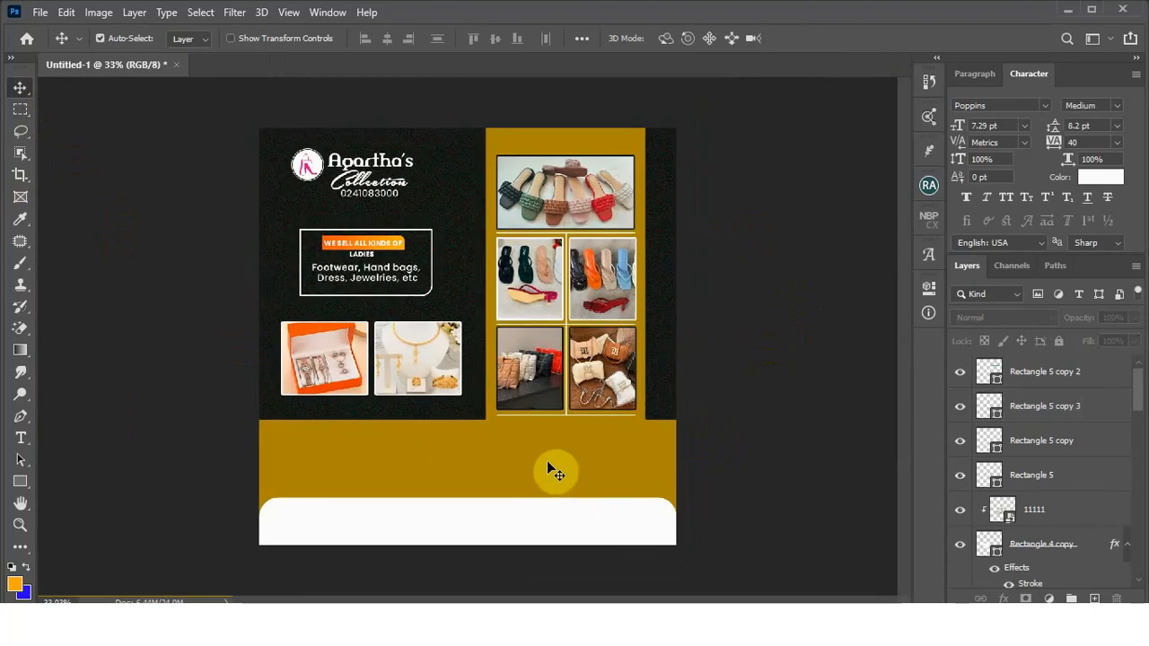
pyautogui.click(918, 630)
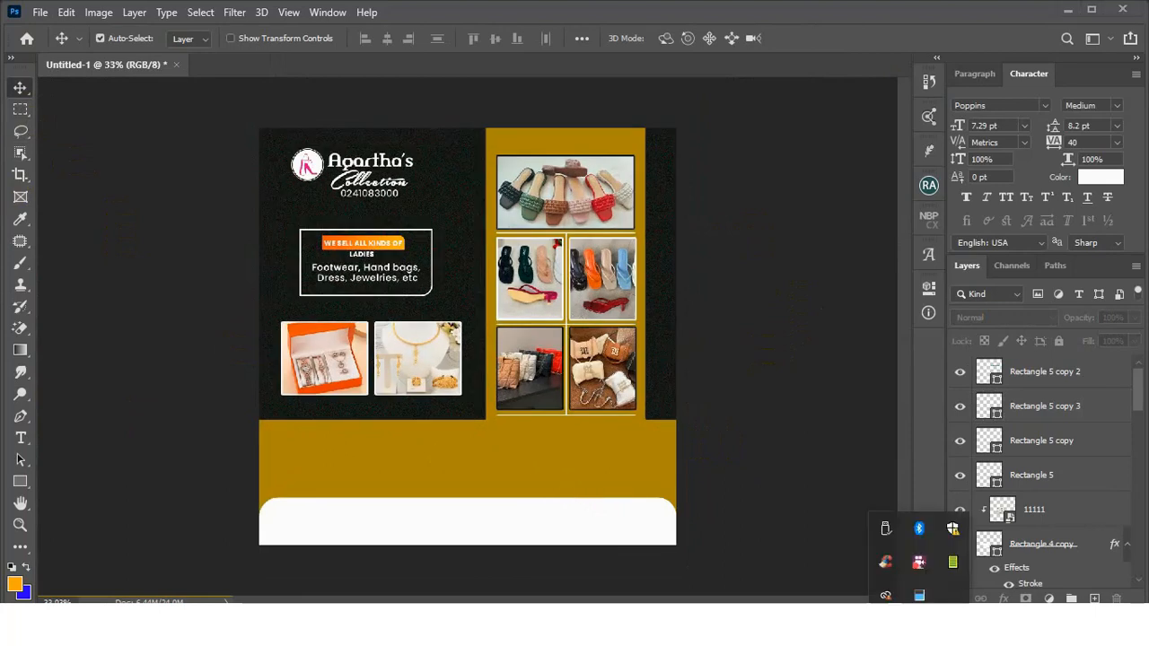
pyautogui.click(22, 88)
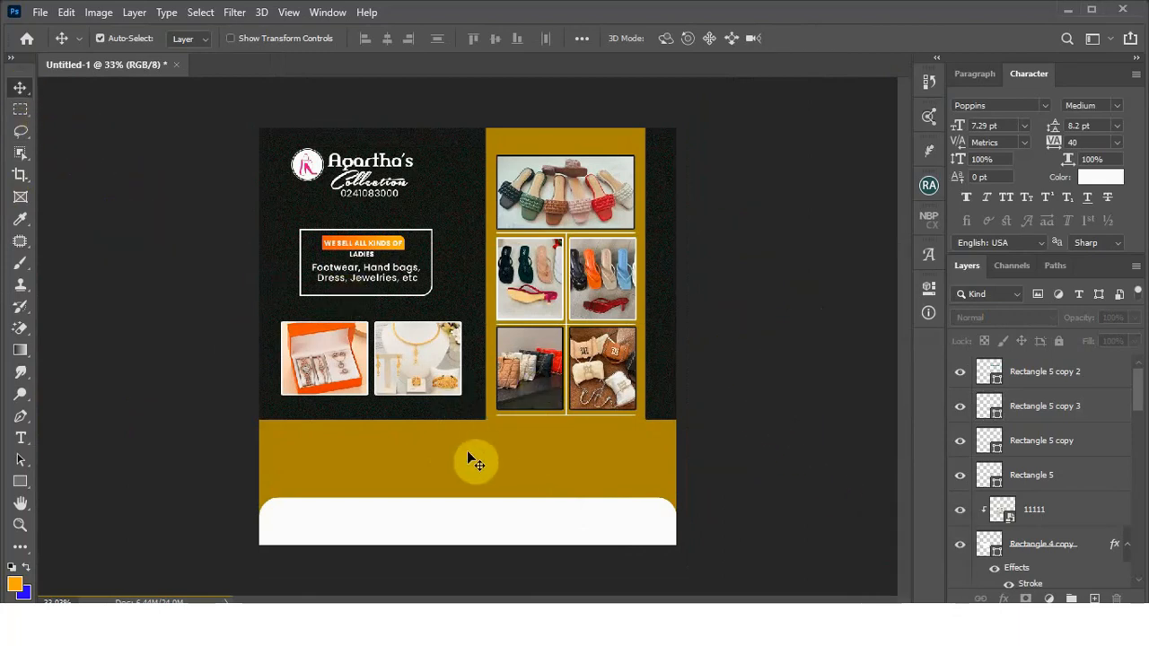
pyautogui.scroll(2, 499, 440)
pyautogui.scroll(1, 499, 440)
pyautogui.scroll(-3, 788, 419)
pyautogui.scroll(2, 457, 385)
pyautogui.scroll(-1, 456, 392)
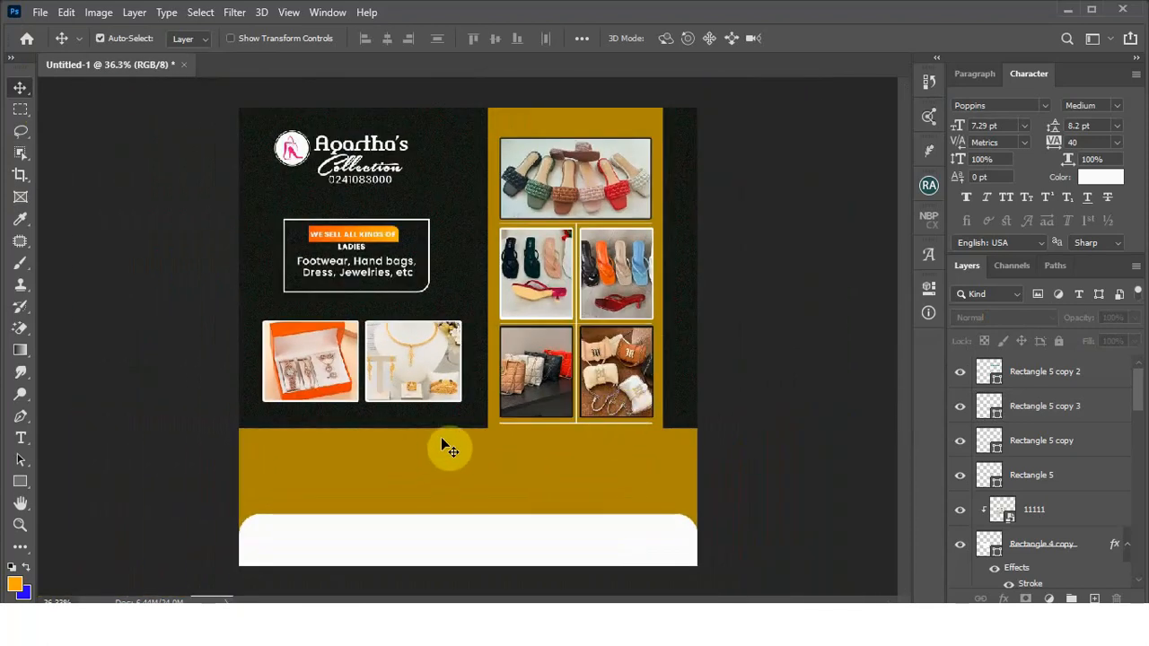
pyautogui.scroll(1, 442, 443)
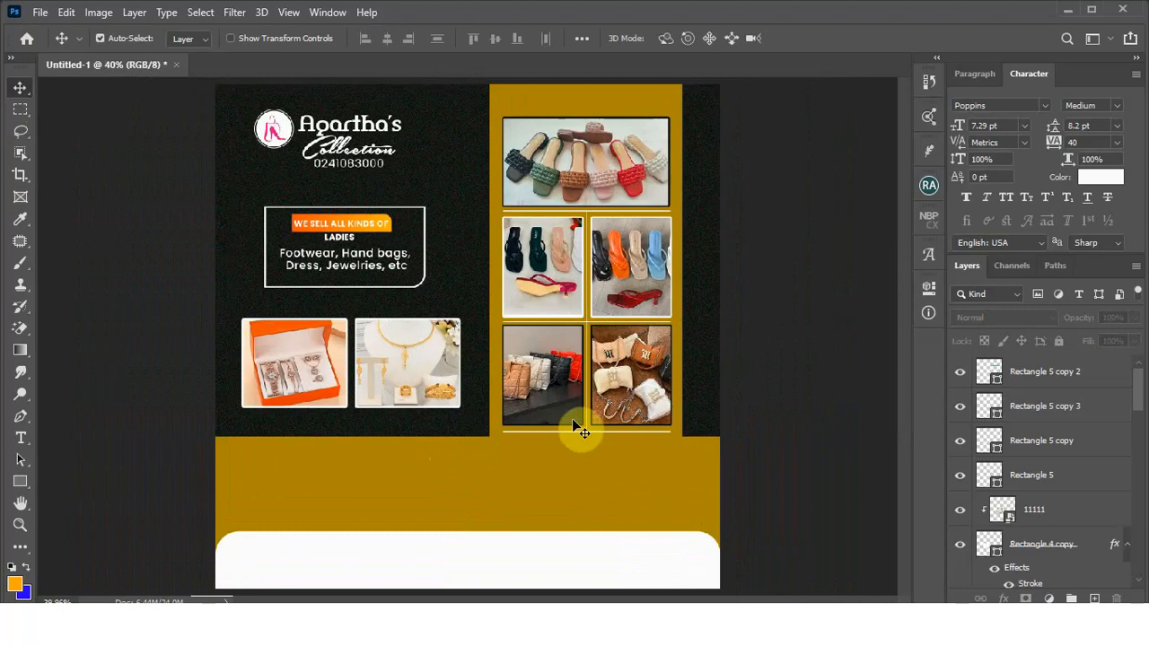
pyautogui.scroll(-1, 579, 352)
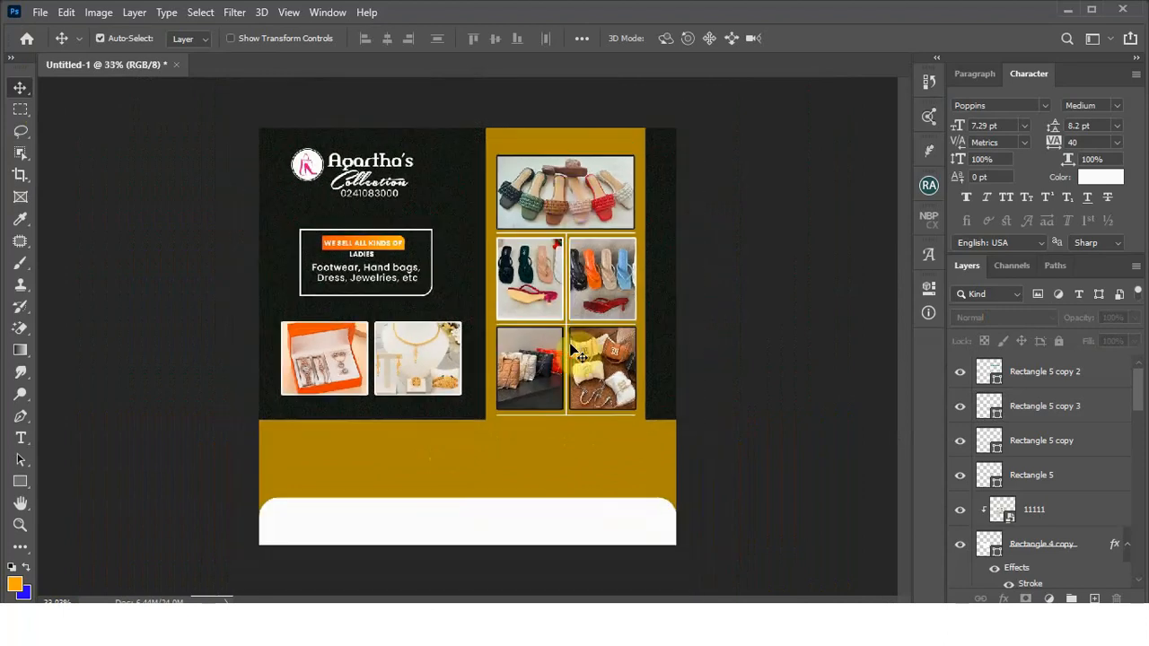
# Step: Draw a white bar about 494 by 22 px directly above the top slipper photo, matching the photo's width
pyautogui.click(577, 178)
pyautogui.scroll(2, 570, 137)
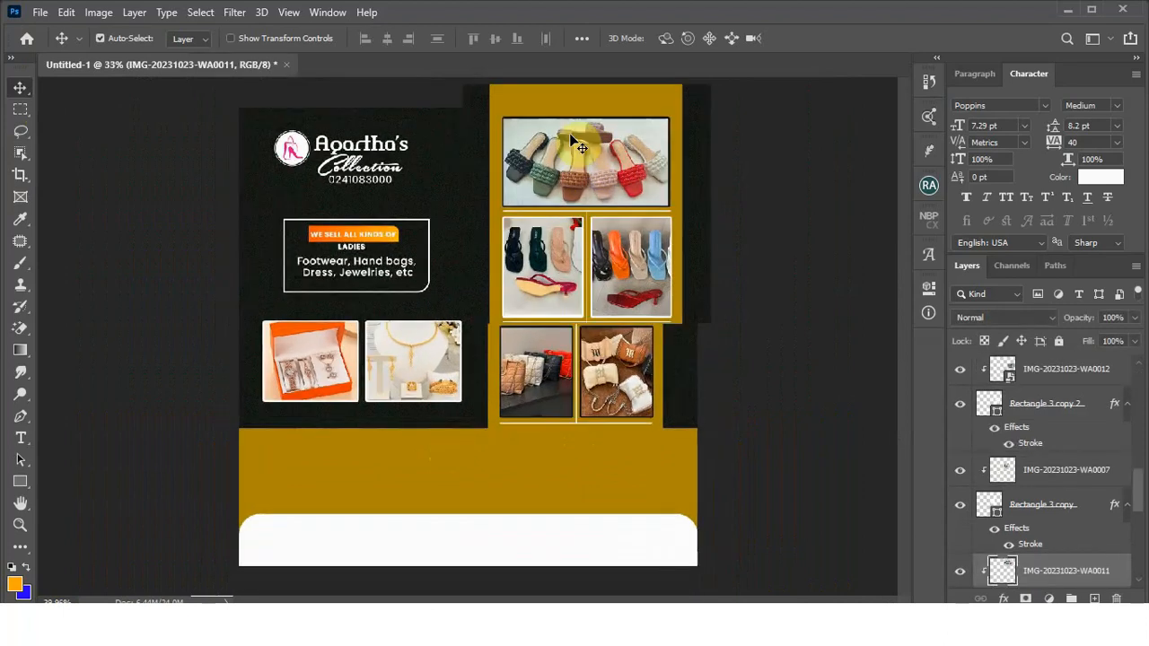
pyautogui.scroll(3, 570, 137)
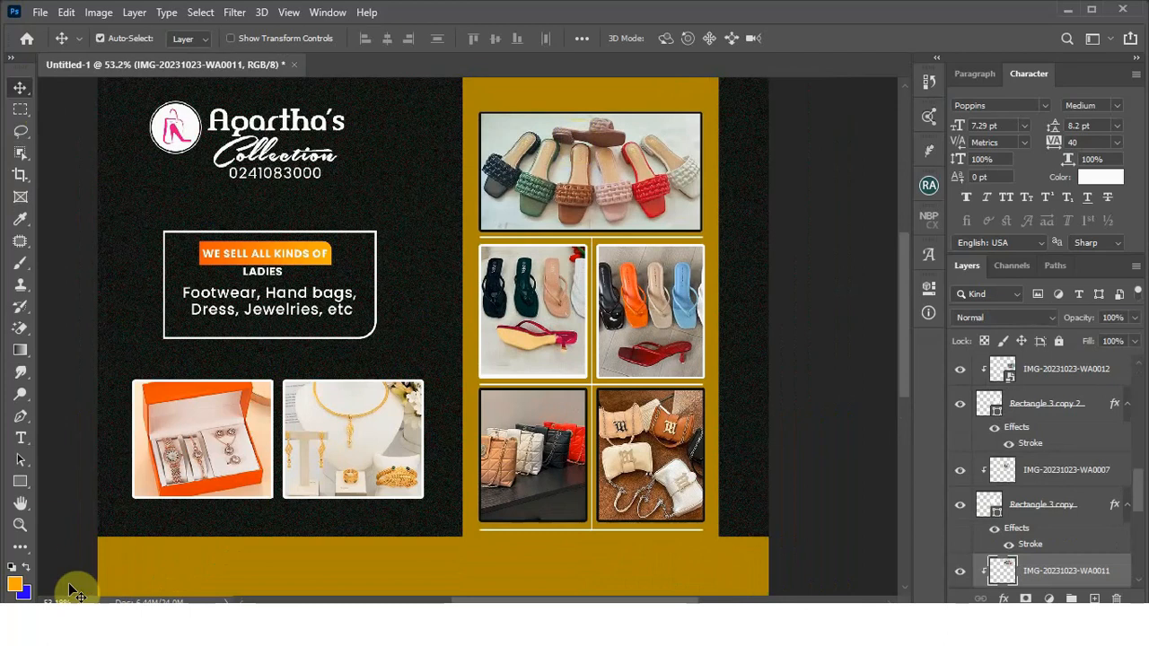
pyautogui.click(20, 485)
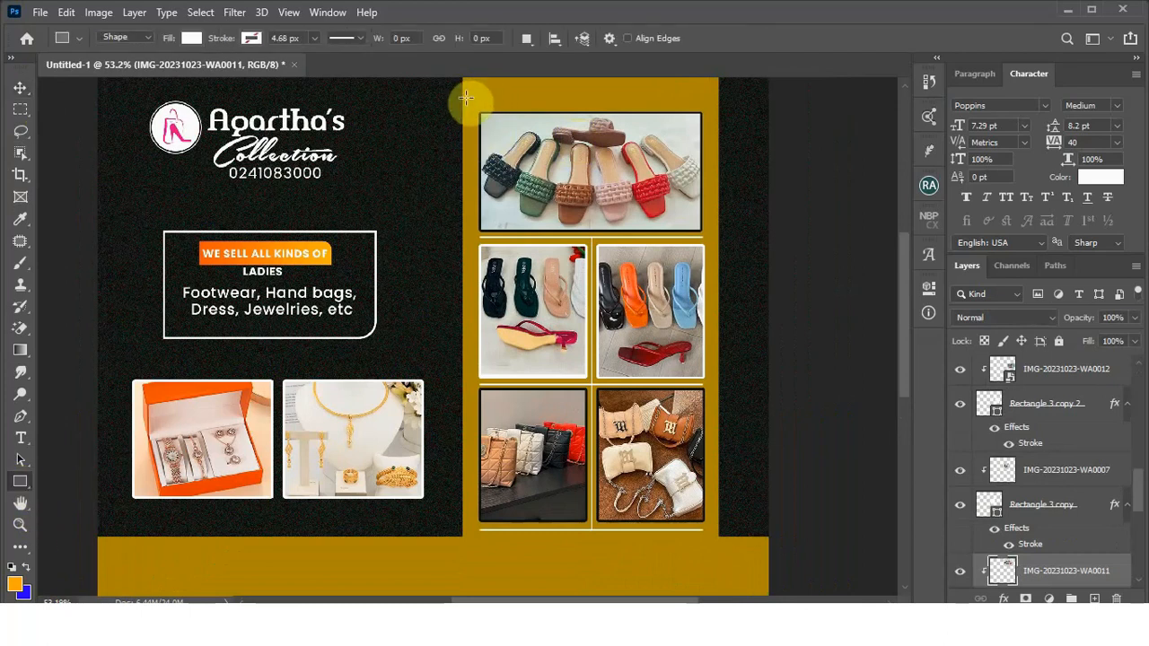
pyautogui.moveTo(478, 93); pyautogui.dragTo(699, 105)
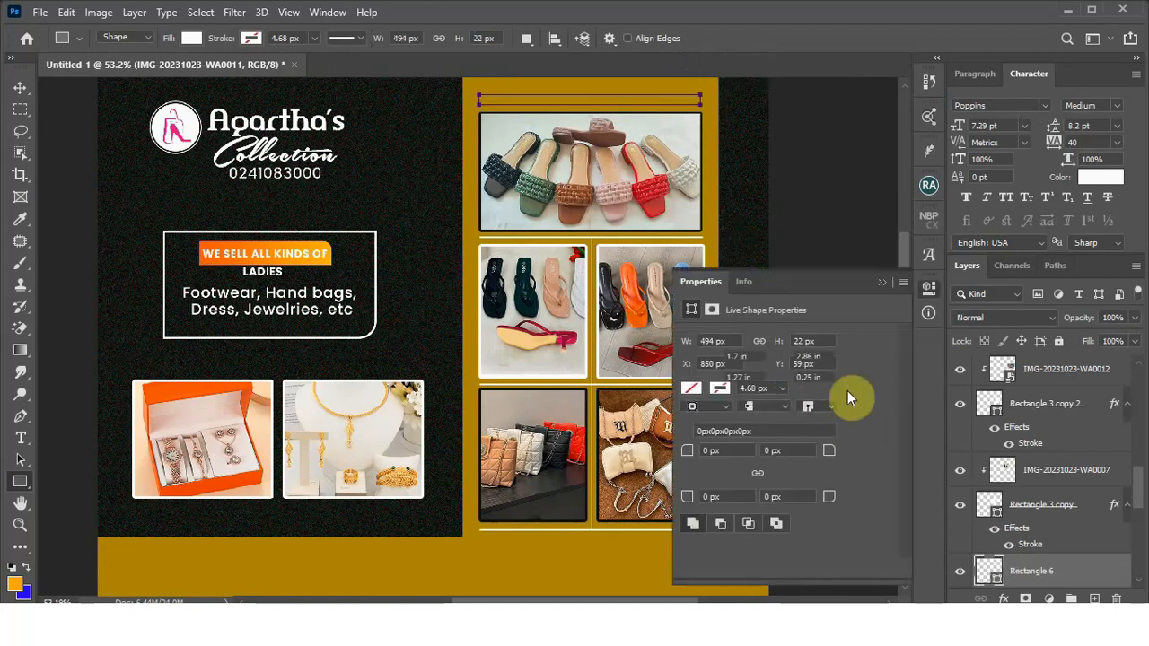
pyautogui.click(882, 284)
pyautogui.click(20, 87)
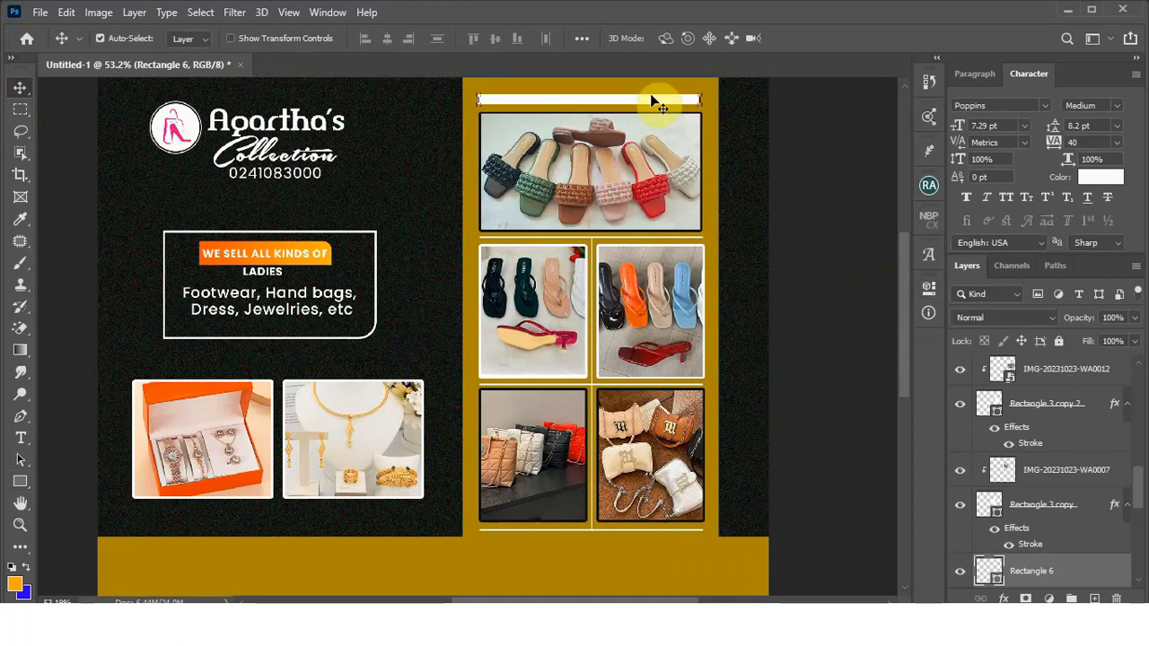
pyautogui.moveTo(660, 108); pyautogui.dragTo(652, 567)
pyautogui.hotkey('ctrl', 'z')
# Step: Collapse the BG Shapes group and draw a white rectangle about 1373 by 202 px across the lower gold band, above all other layers
pyautogui.scroll(-3, 772, 502)
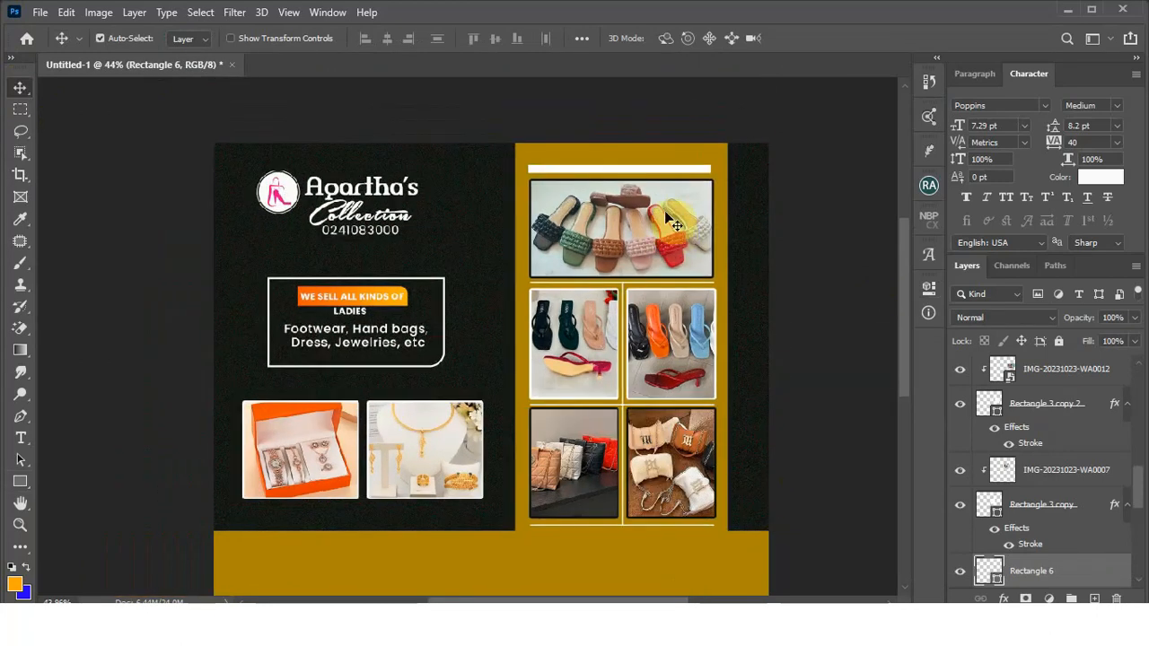
pyautogui.scroll(-2, 680, 368)
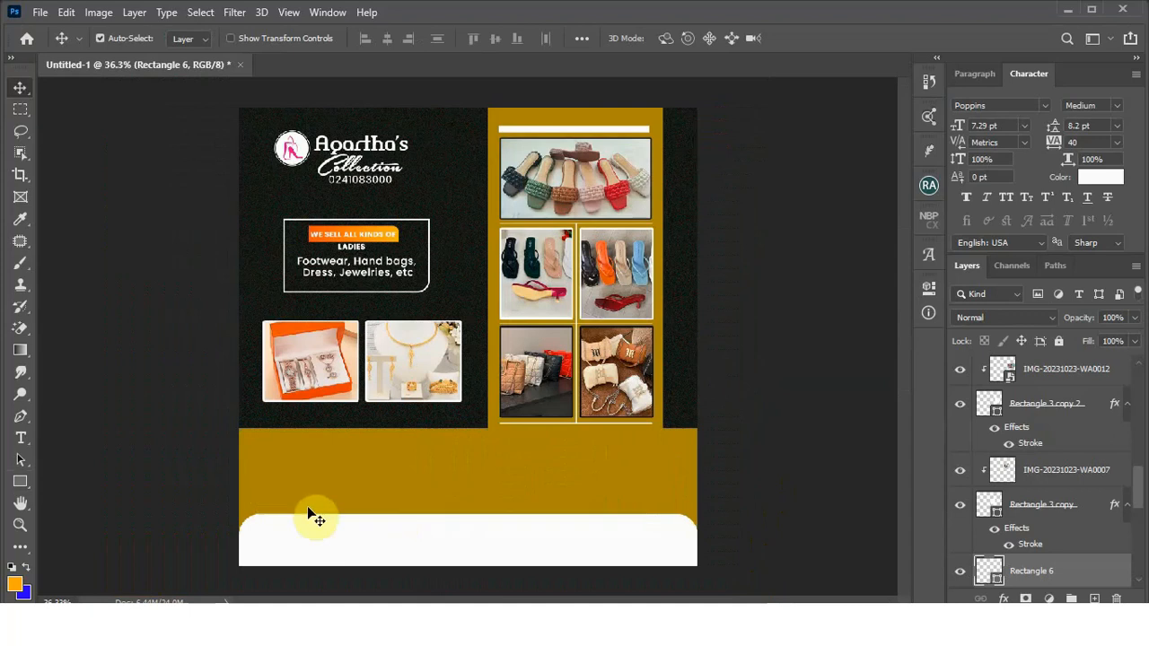
pyautogui.scroll(2, 333, 543)
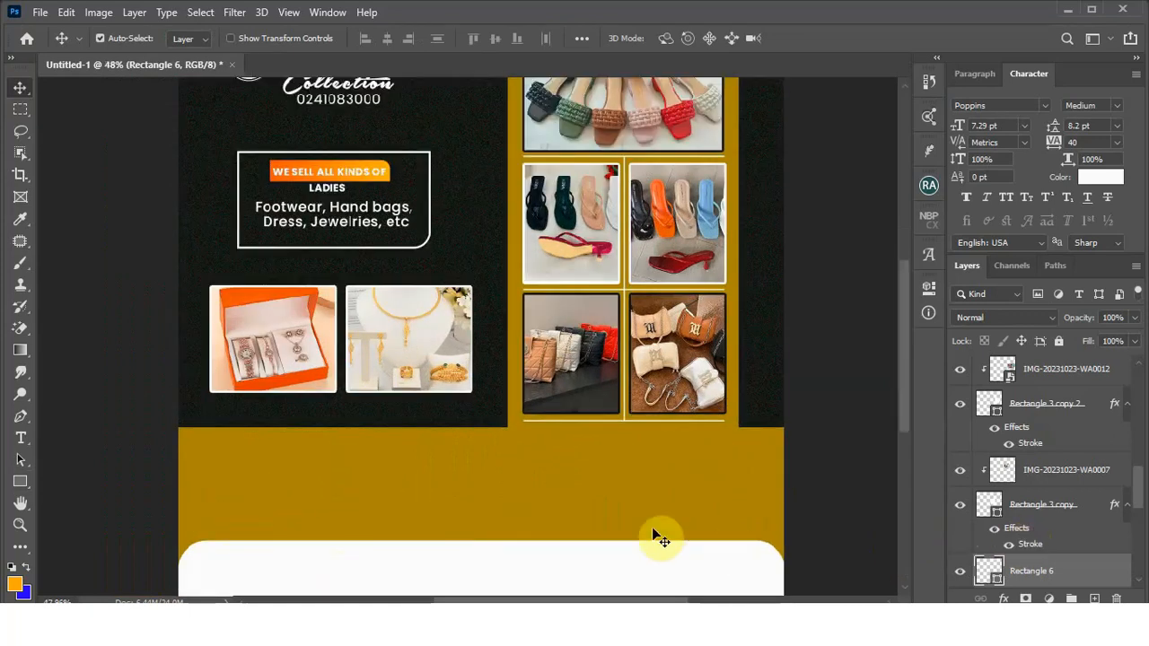
pyautogui.click(574, 480)
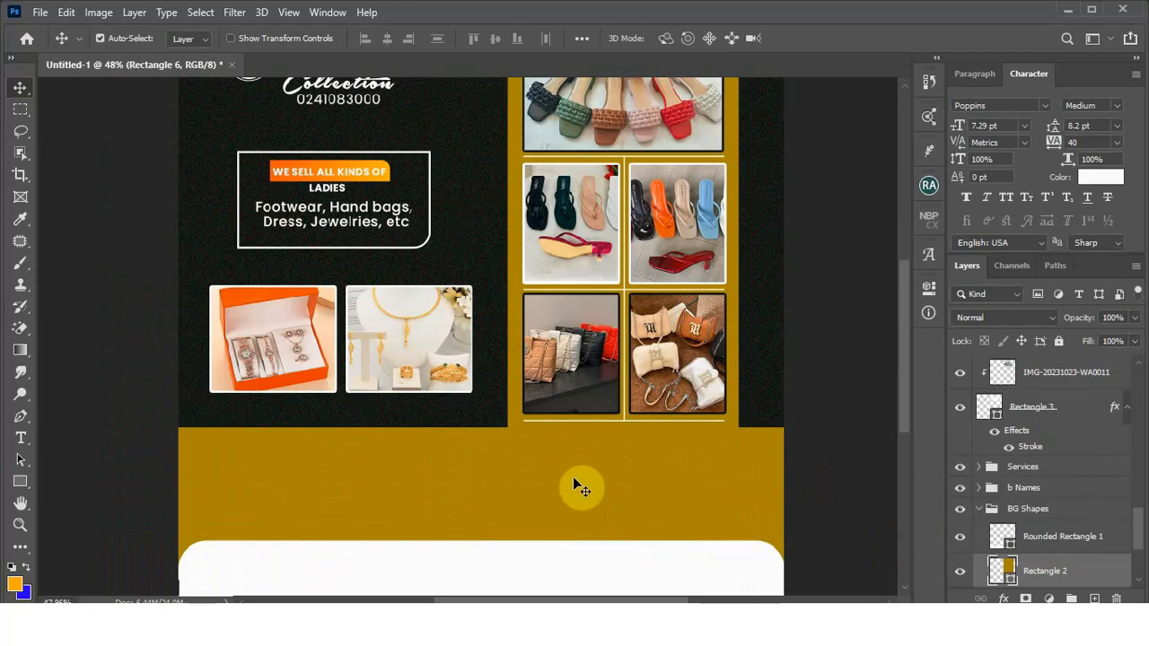
pyautogui.click(980, 513)
pyautogui.scroll(10, 1042, 389)
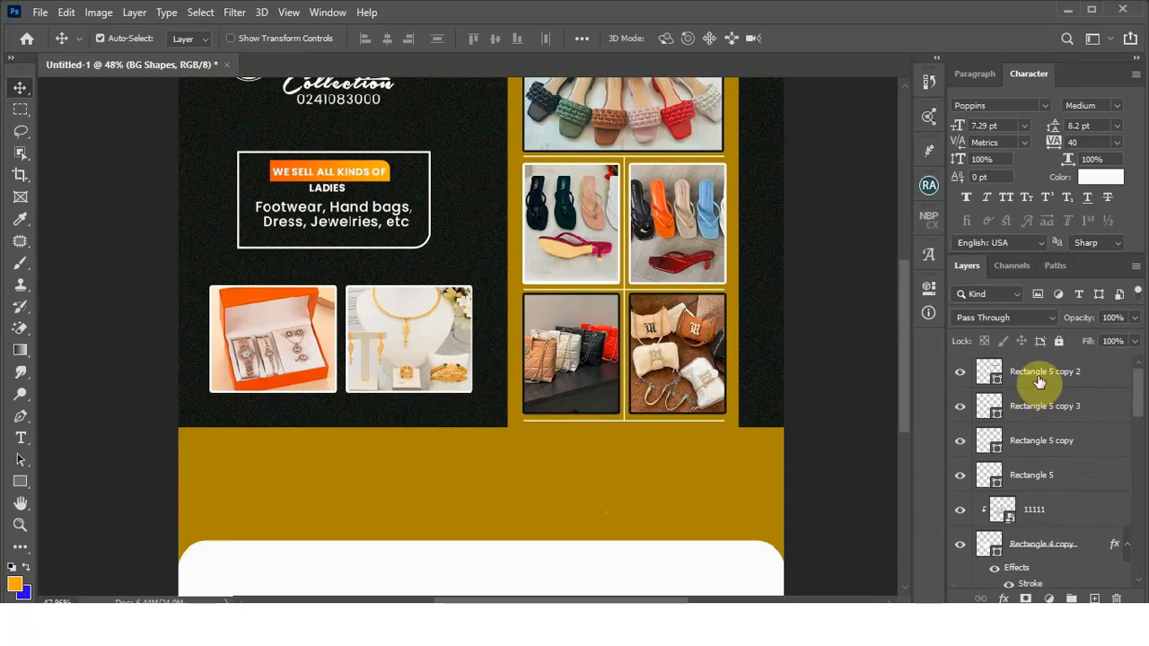
pyautogui.click(1038, 382)
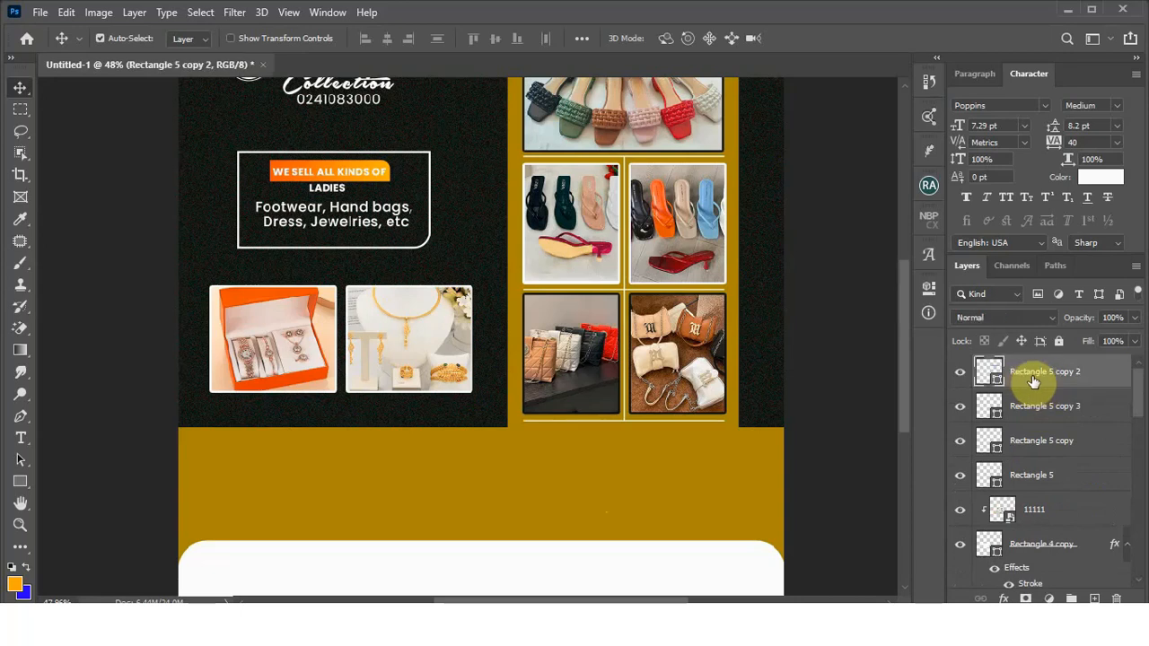
pyautogui.click(21, 488)
pyautogui.click(102, 481)
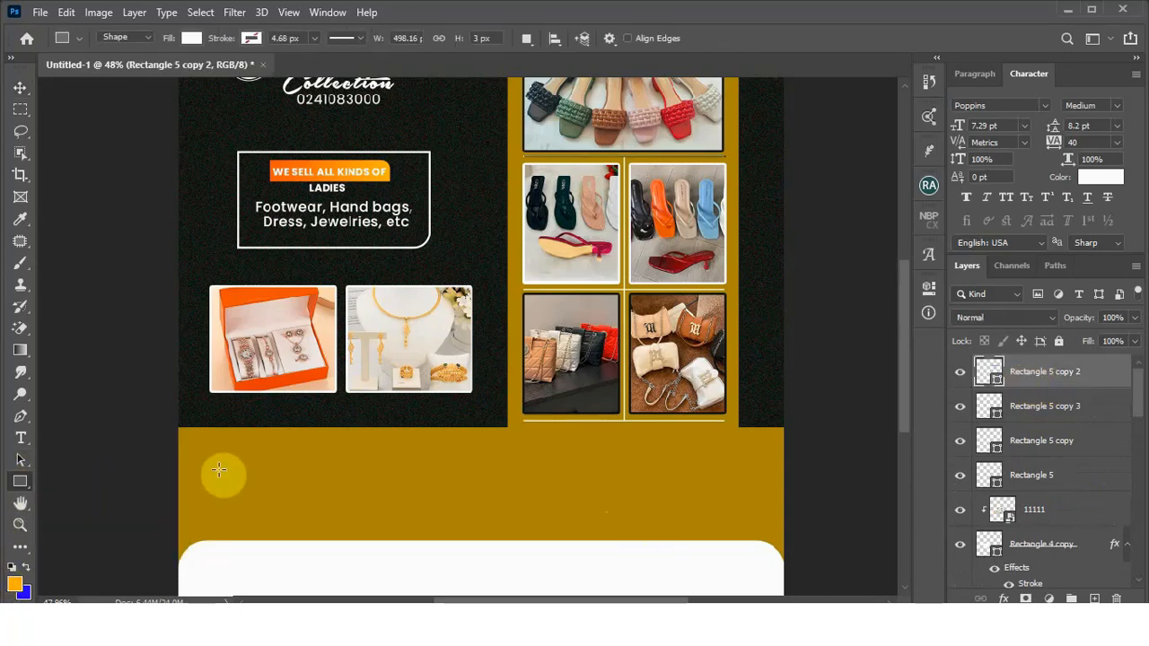
pyautogui.moveTo(200, 444); pyautogui.dragTo(756, 525)
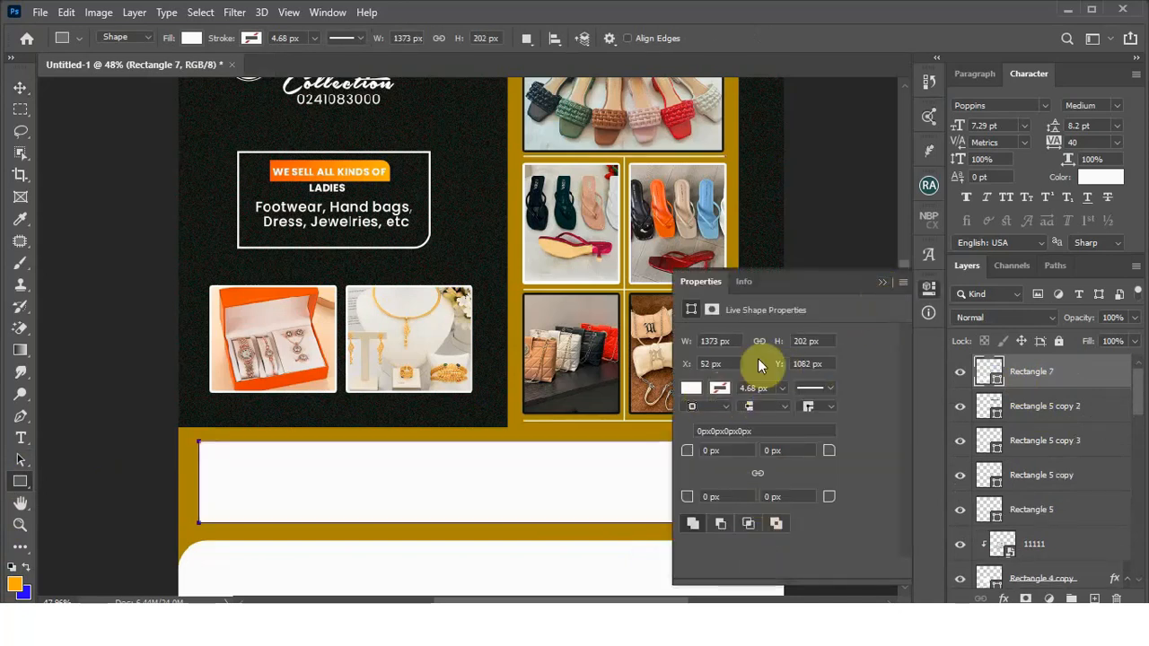
pyautogui.click(883, 281)
# Step: Apply a white 5 px outside stroke at 100% opacity to the wide rectangle in the lower gold band
pyautogui.click(1003, 599)
pyautogui.click(1022, 475)
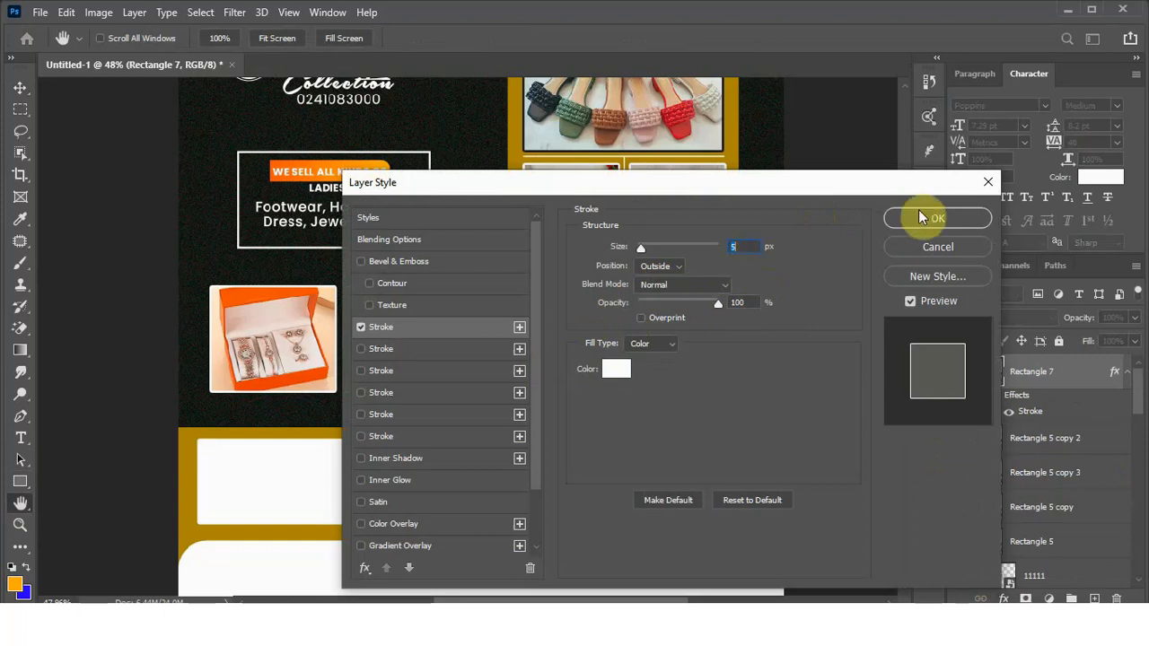
pyautogui.click(948, 218)
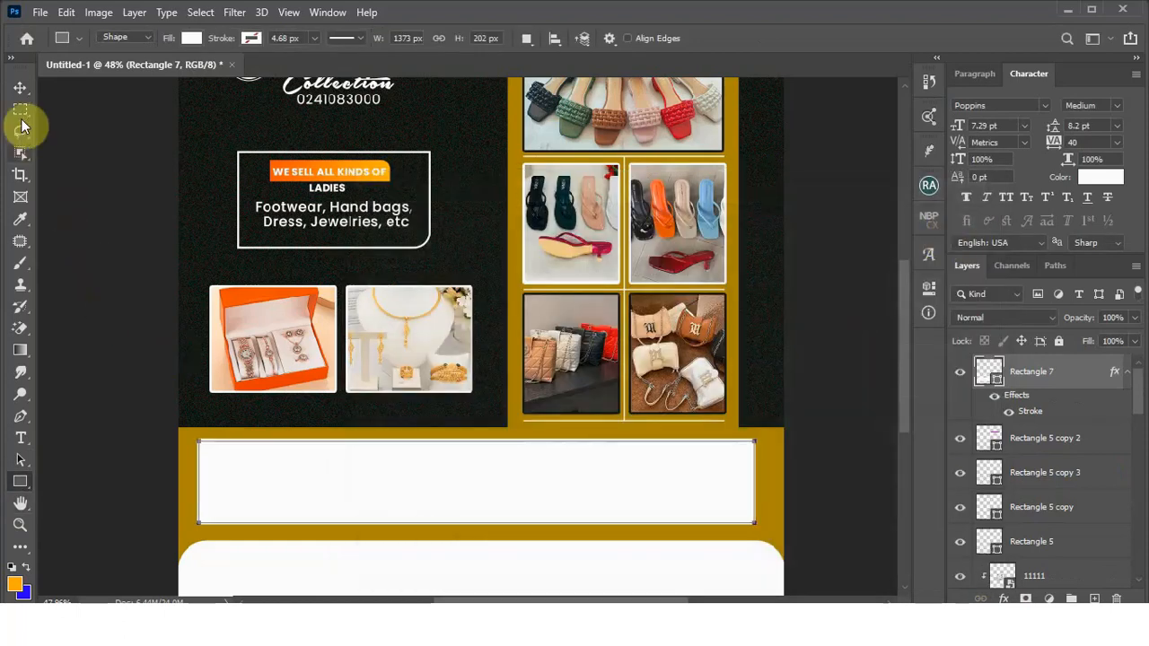
pyautogui.click(21, 88)
pyautogui.click(395, 409)
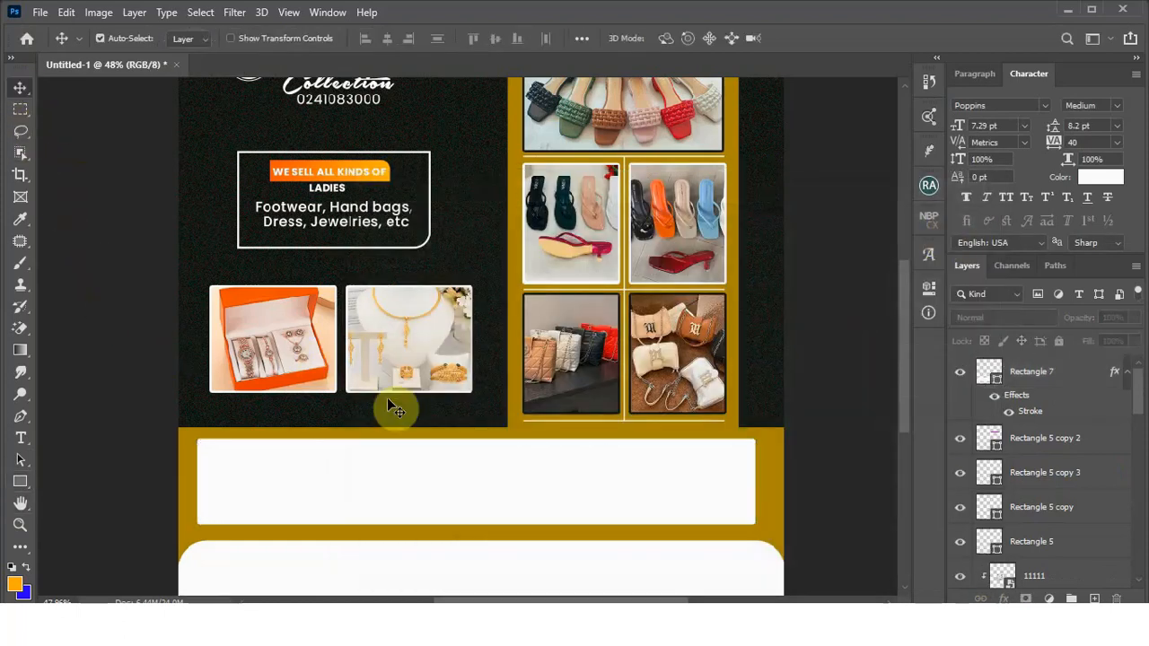
pyautogui.click(431, 487)
pyautogui.scroll(-3, 583, 468)
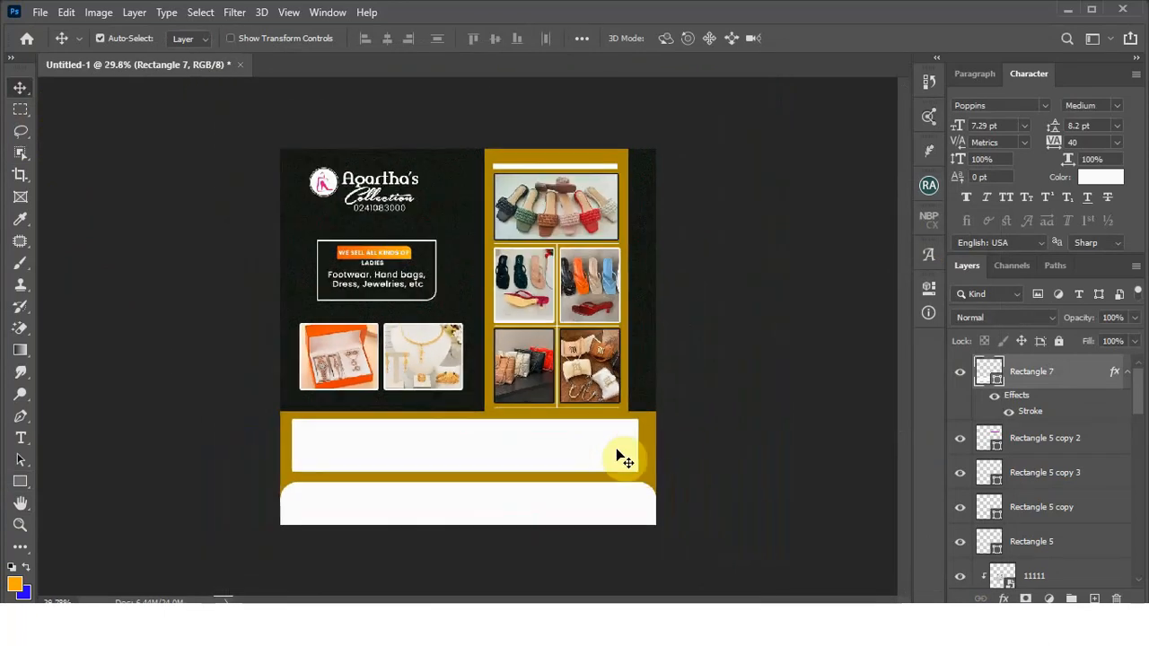
pyautogui.scroll(1, 444, 523)
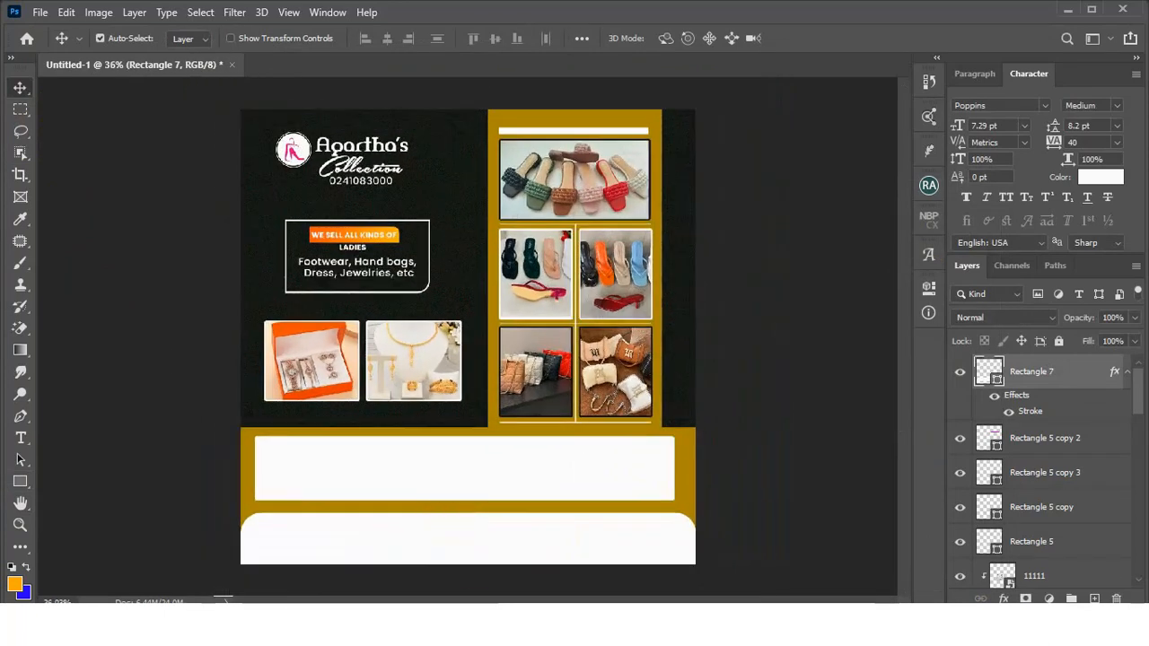
# Step: Switch to the Flyer folder and bring Master, IMG-20231023-WA0012 and the images starting 7edf695, 338689524 and 369051177 into the Photoshop flyer
pyautogui.hotkey('alt', 'Tab')
pyautogui.click(507, 486)
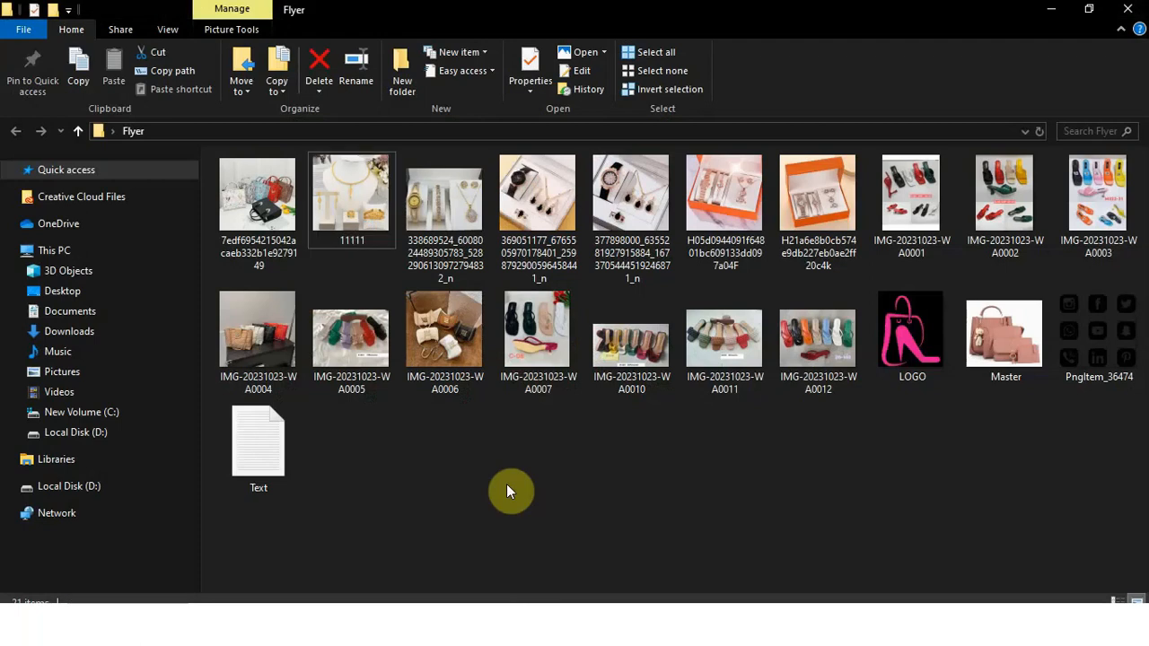
pyautogui.click(457, 210)
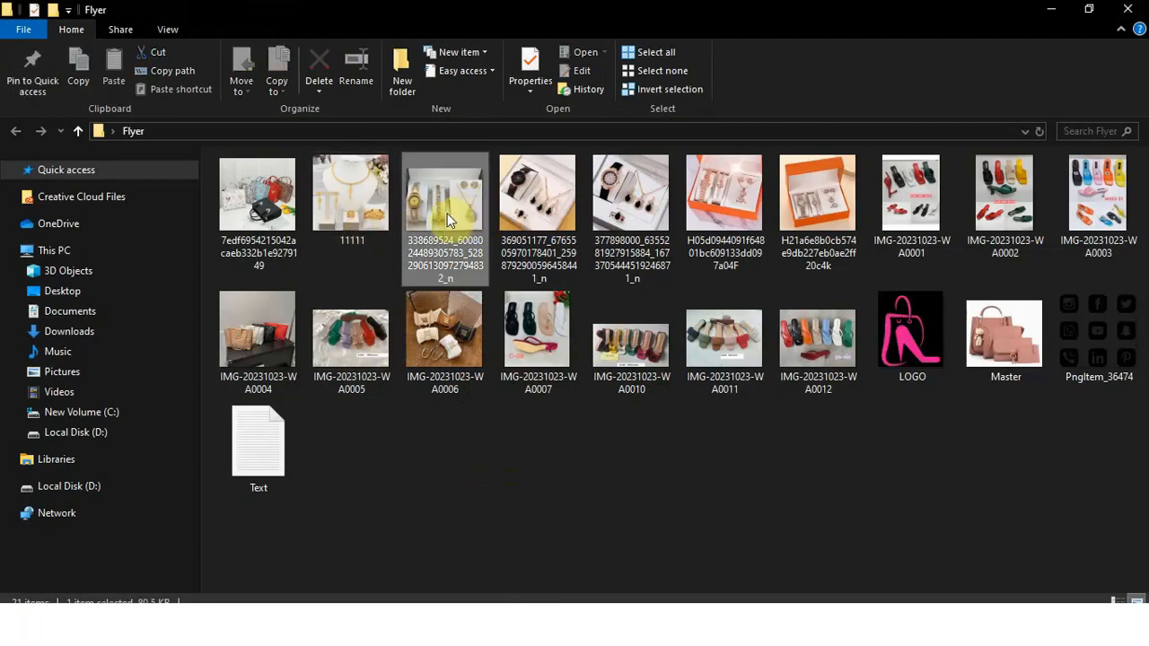
pyautogui.keyDown('ctrl'); pyautogui.click(267, 217); pyautogui.keyUp('ctrl')
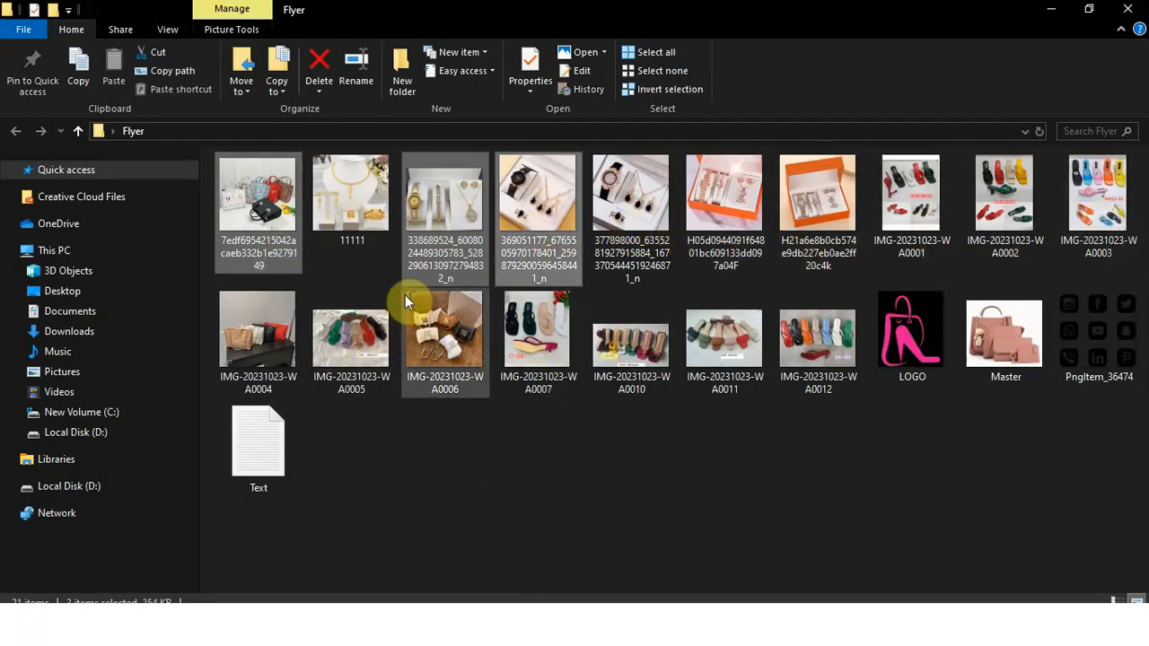
pyautogui.keyDown('ctrl'); pyautogui.click(998, 344); pyautogui.keyUp('ctrl')
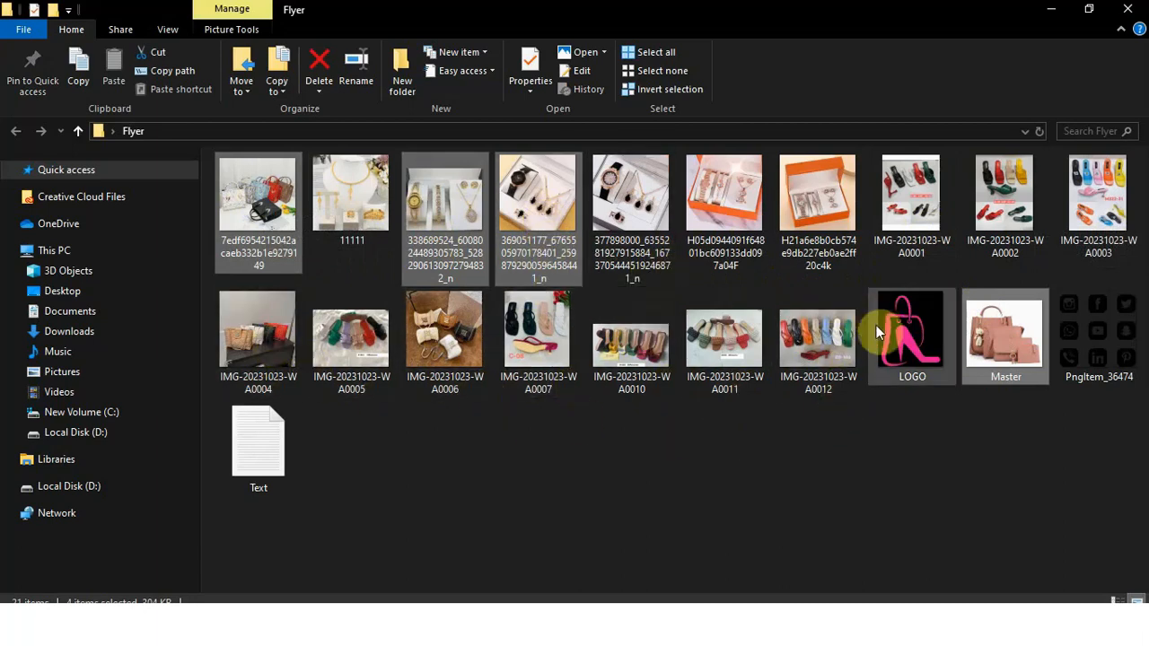
pyautogui.keyDown('ctrl'); pyautogui.click(808, 346); pyautogui.keyUp('ctrl')
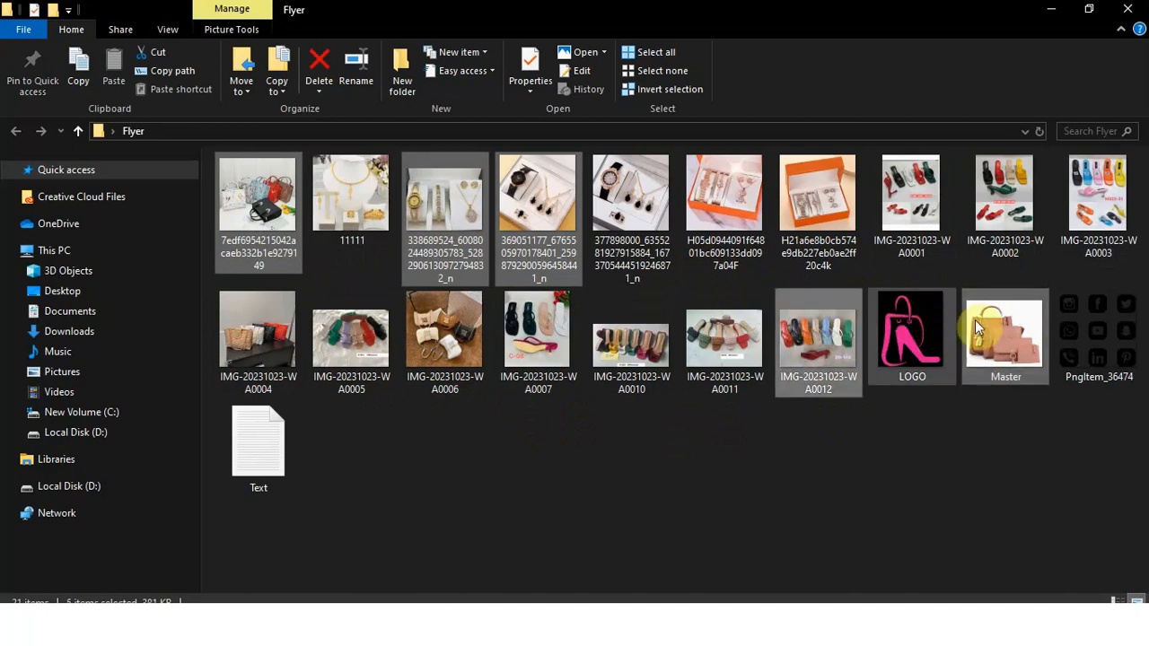
pyautogui.moveTo(988, 332); pyautogui.dragTo(583, 487)
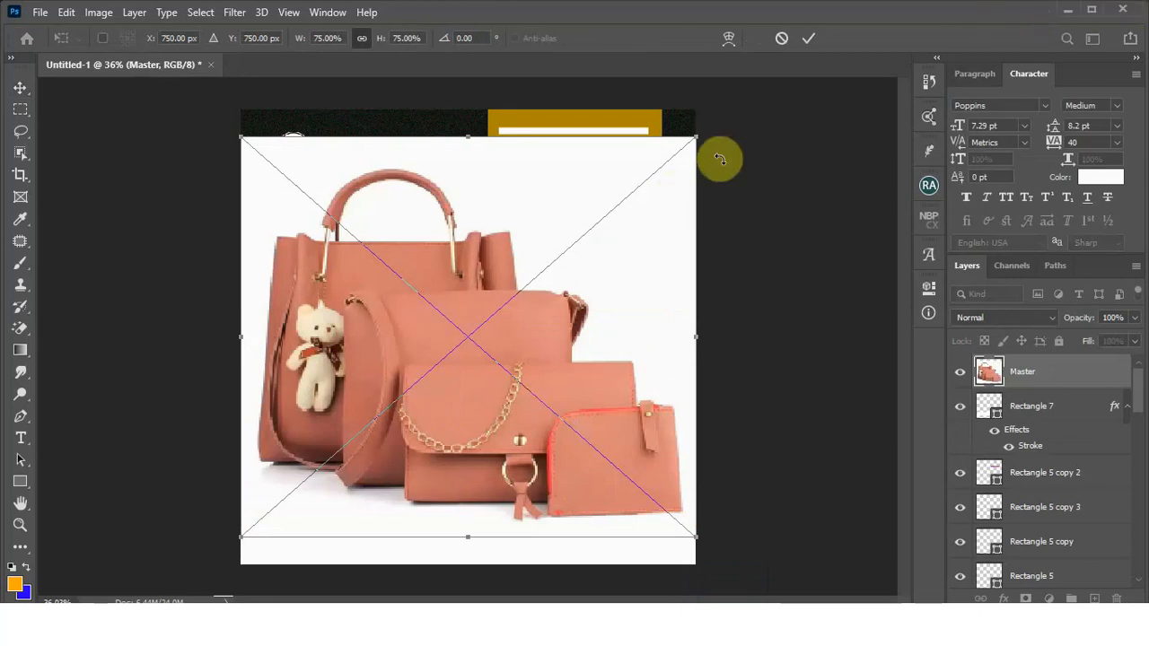
# Step: Scale the Master handbag photo to 14.82% at the wide rectangle's right end and the multicoloured handbag photo to 22.23% beside it
pyautogui.moveTo(693, 160); pyautogui.dragTo(446, 582)
pyautogui.moveTo(275, 527); pyautogui.dragTo(626, 484)
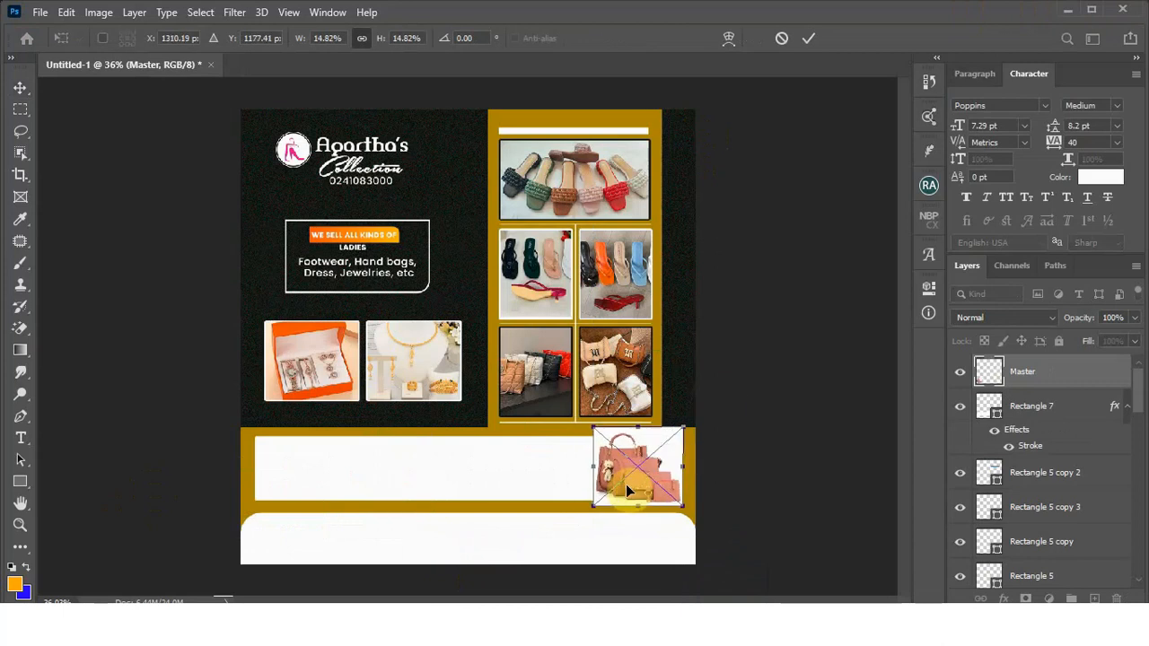
pyautogui.click(809, 40)
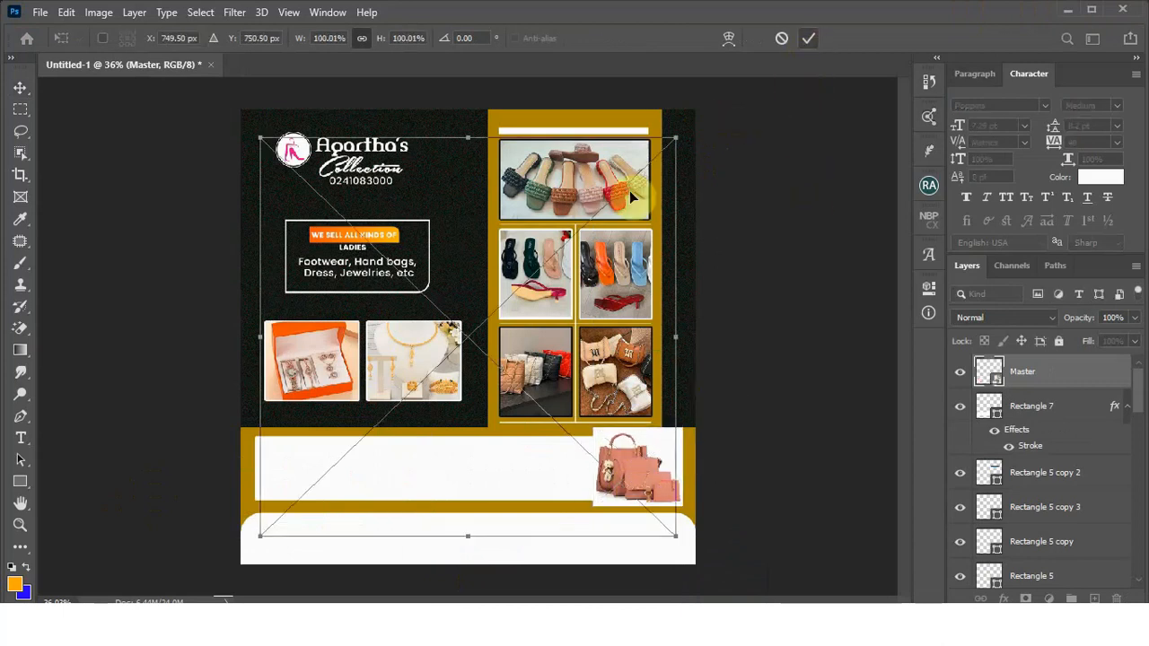
pyautogui.moveTo(679, 137); pyautogui.dragTo(400, 498)
pyautogui.moveTo(314, 502); pyautogui.dragTo(613, 468)
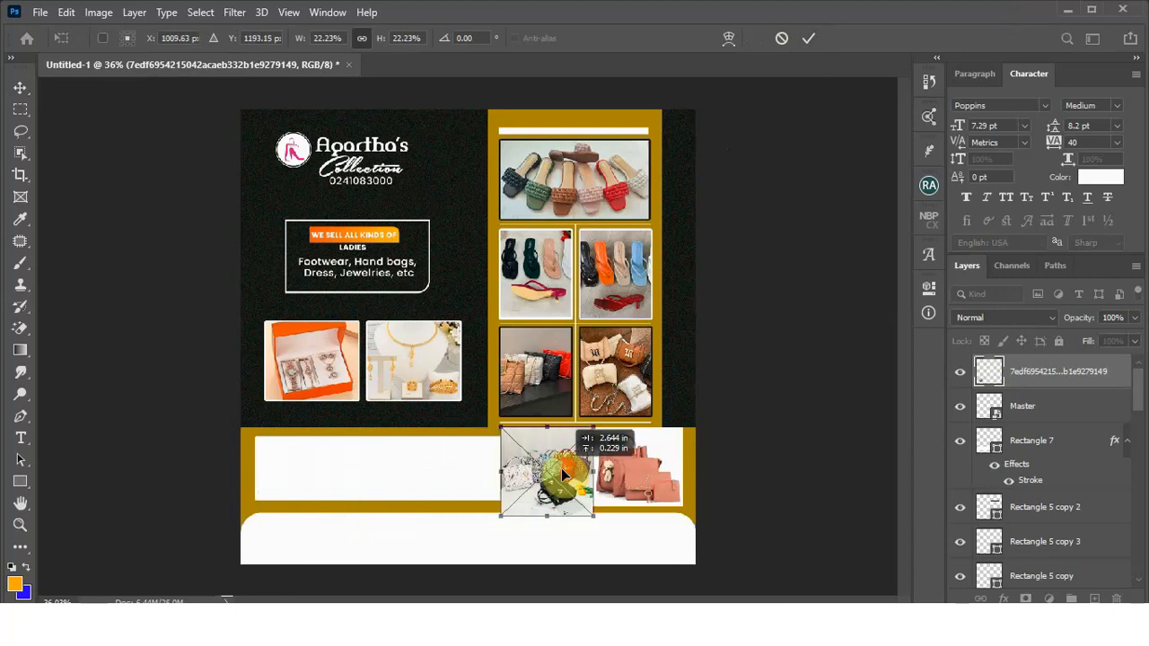
pyautogui.press('Return')
# Step: Shrink the gold watch set photo to about 8.6%, then the necklace set and slipper photos, lining them up leftward along the wide rectangle
pyautogui.moveTo(695, 151); pyautogui.dragTo(488, 449)
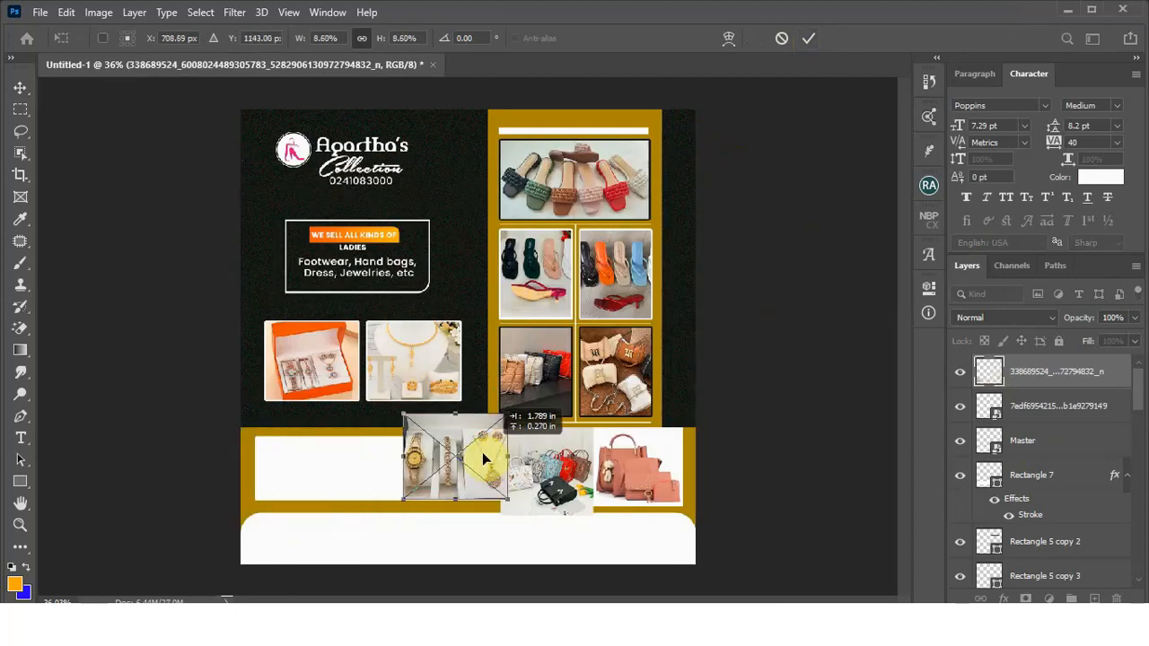
pyautogui.click(809, 38)
pyautogui.moveTo(694, 110); pyautogui.dragTo(378, 445)
pyautogui.click(809, 37)
pyautogui.moveTo(698, 168); pyautogui.dragTo(361, 474)
pyautogui.click(809, 37)
# Step: Clip all five newly placed product photos to the wide rectangle, Rectangle 7, with clipping masks
pyautogui.scroll(3, 297, 503)
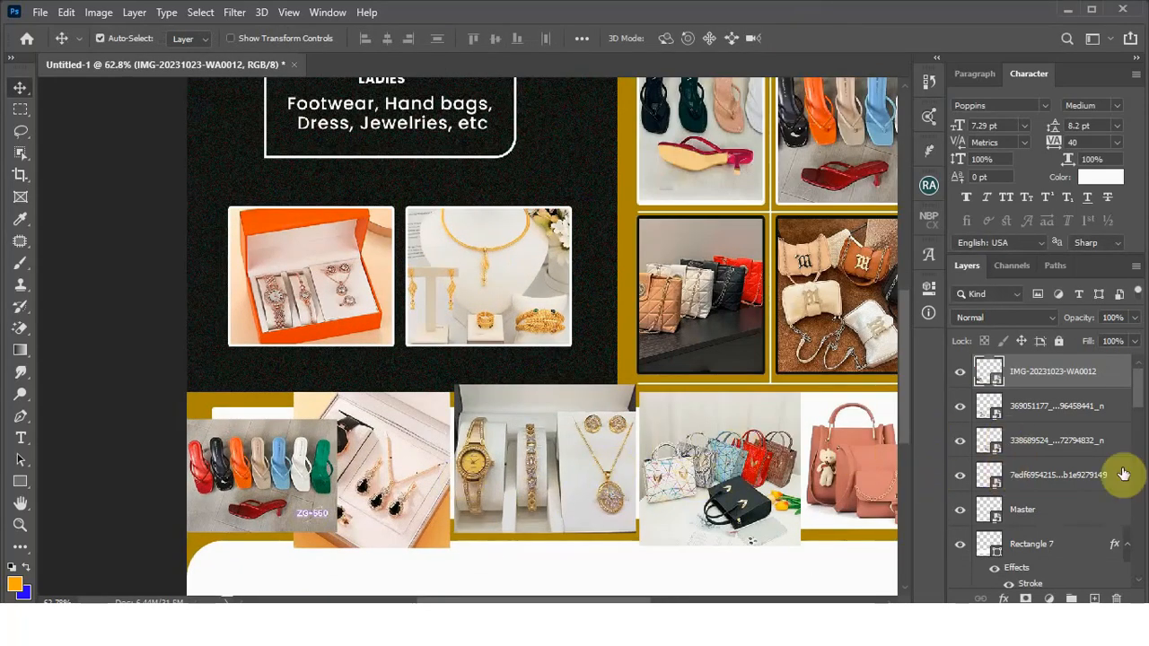
pyautogui.scroll(-1, 1032, 492)
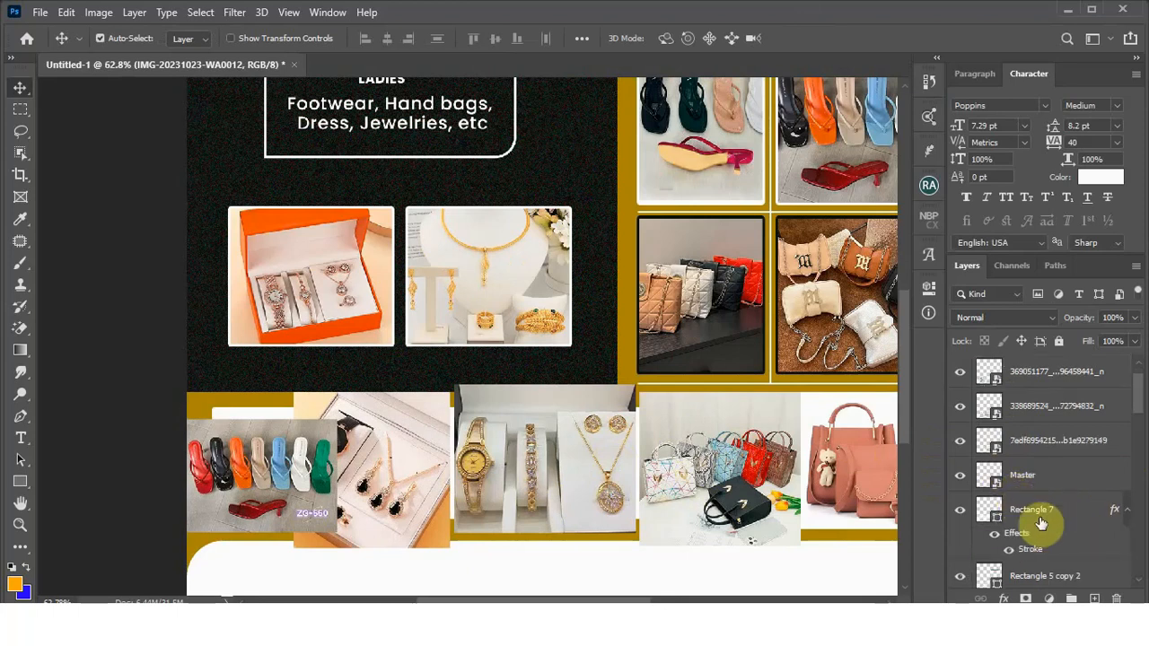
pyautogui.click(962, 516)
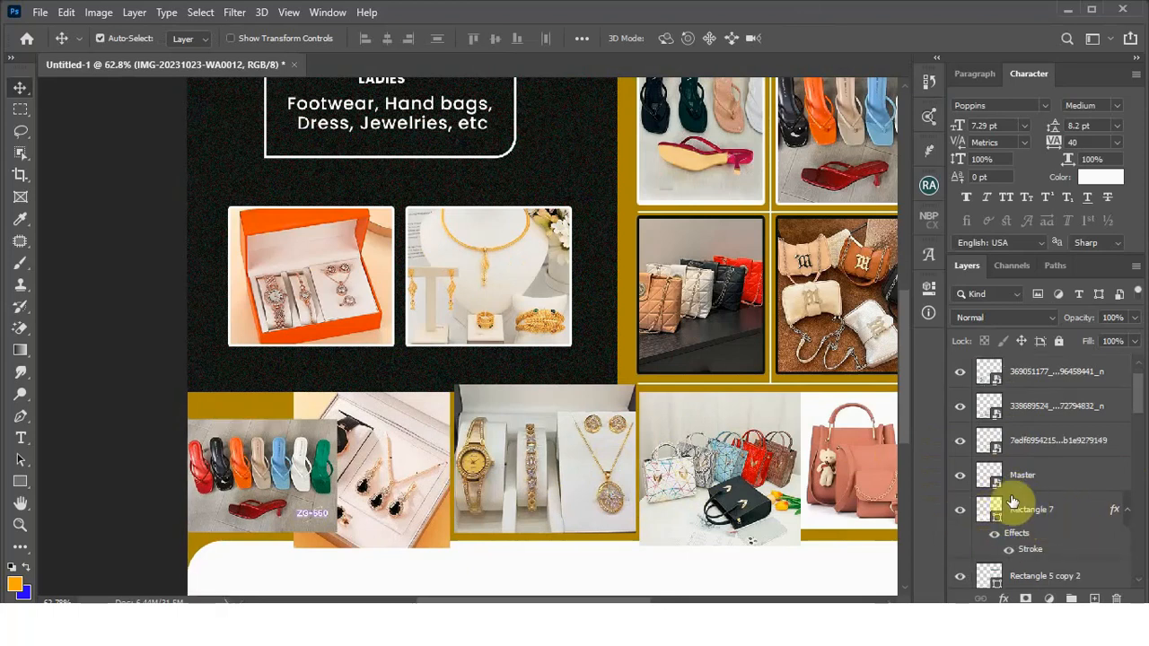
pyautogui.keyDown('alt'); pyautogui.click(1058, 455); pyautogui.keyUp('alt')
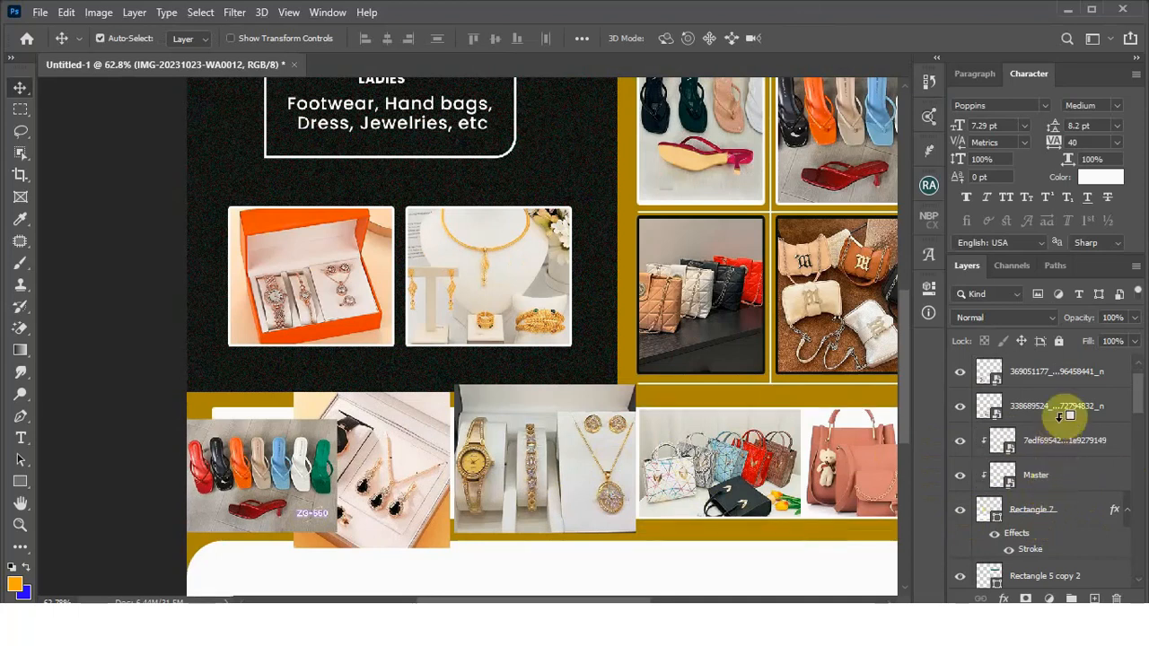
pyautogui.keyDown('alt'); pyautogui.click(1067, 415); pyautogui.keyUp('alt')
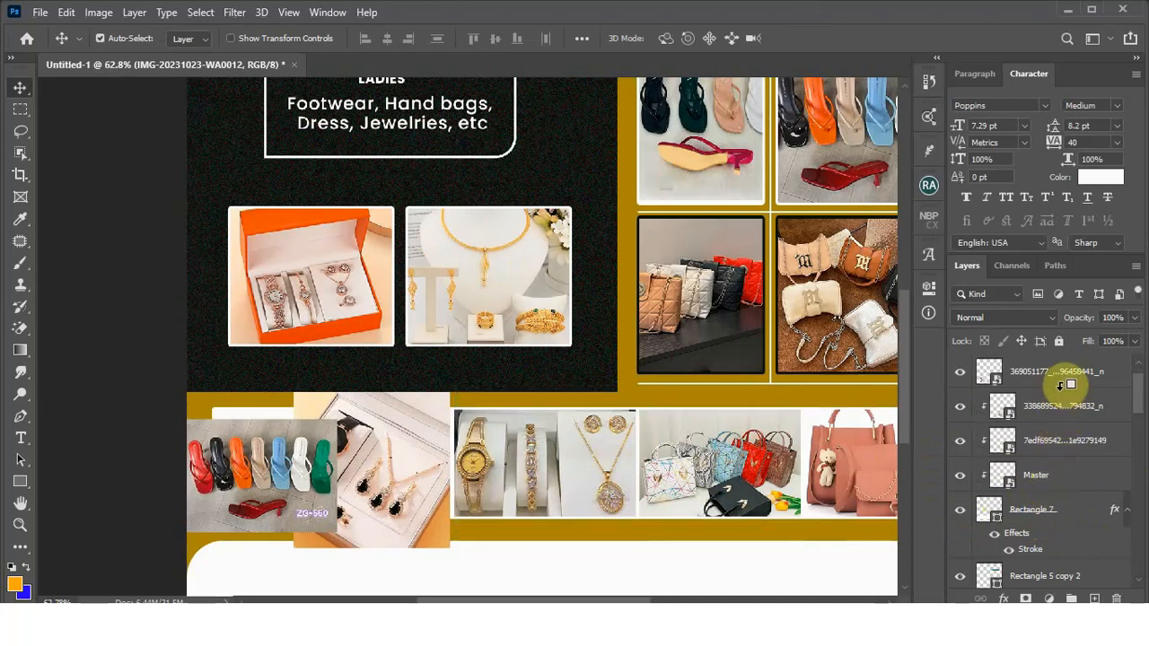
pyautogui.keyDown('alt'); pyautogui.click(1064, 384); pyautogui.keyUp('alt')
pyautogui.scroll(1, 1055, 411)
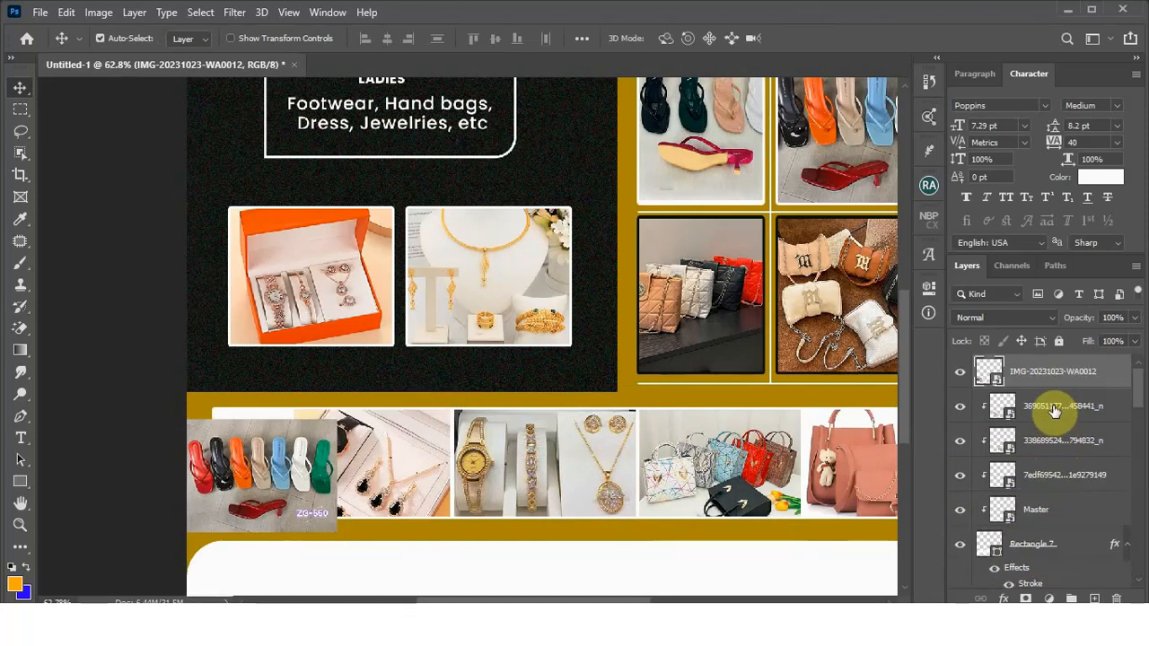
pyautogui.keyDown('alt'); pyautogui.click(1068, 387); pyautogui.keyUp('alt')
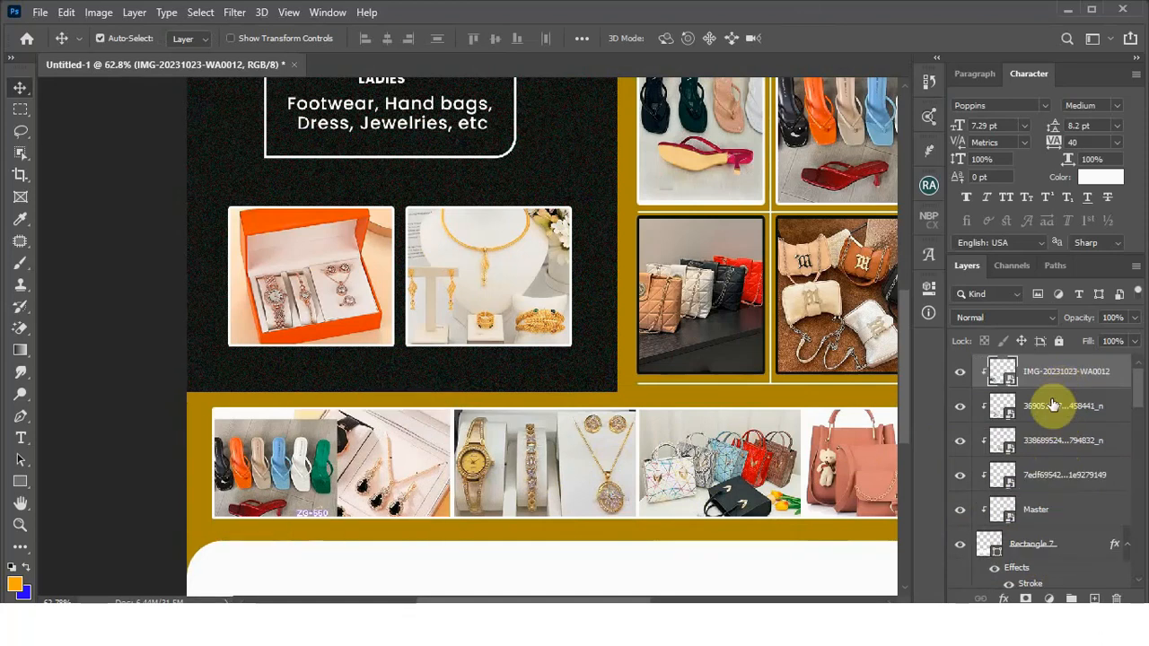
pyautogui.scroll(-1, 603, 456)
pyautogui.scroll(-2, 604, 456)
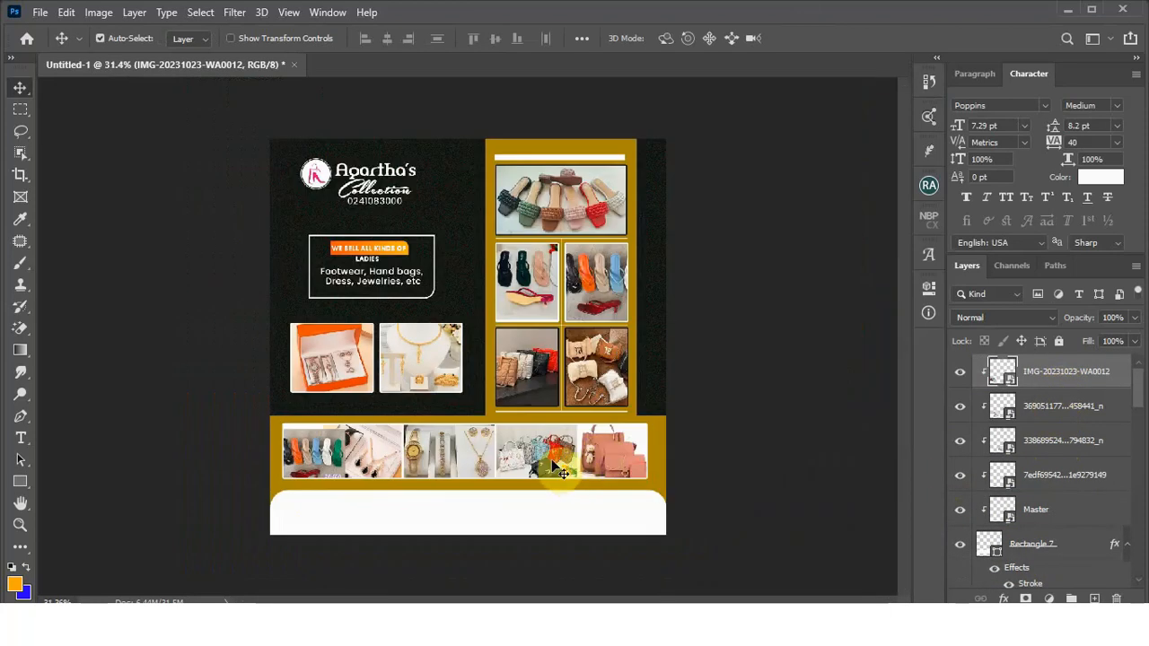
pyautogui.scroll(2, 574, 476)
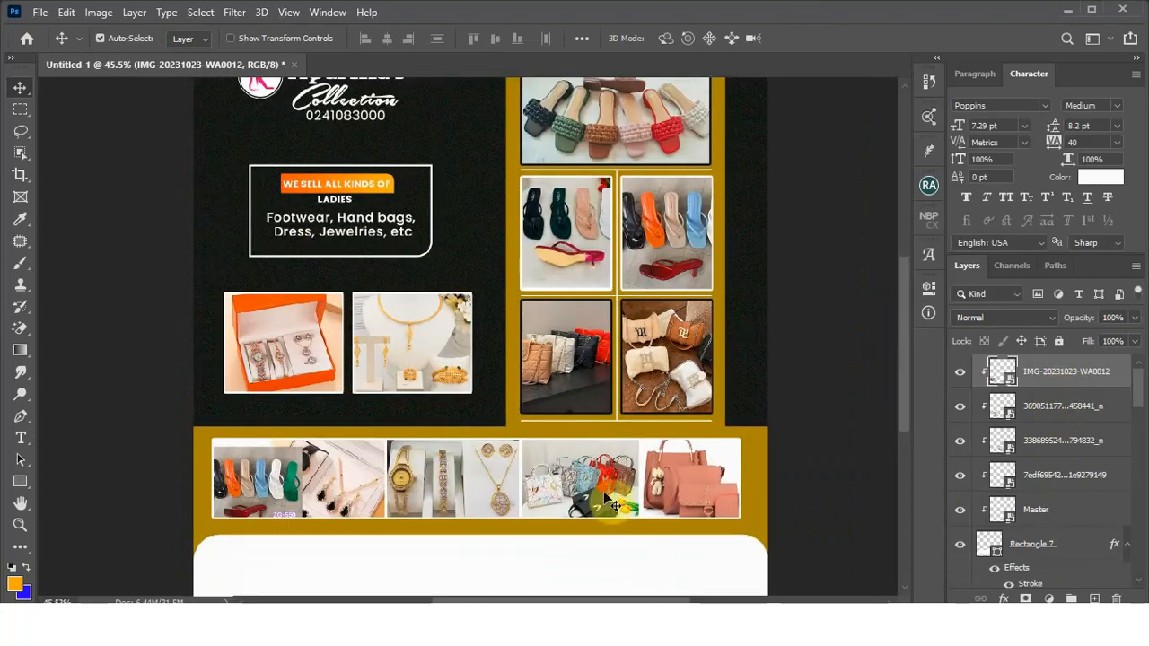
pyautogui.click(691, 489)
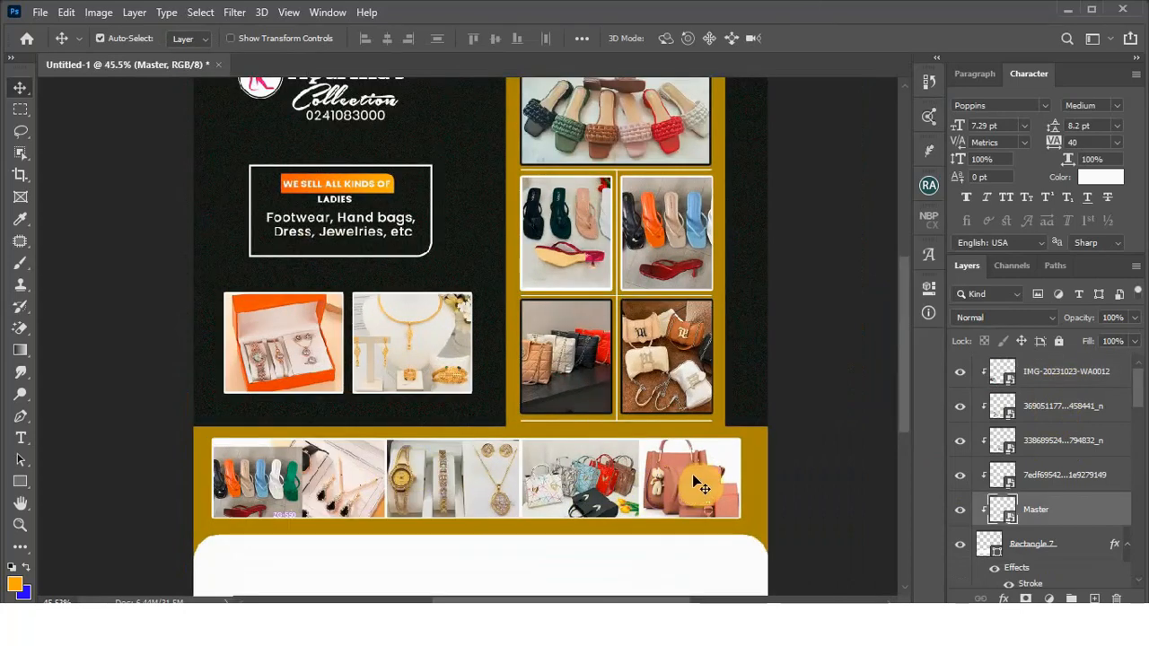
pyautogui.hotkey('ctrl', 't')
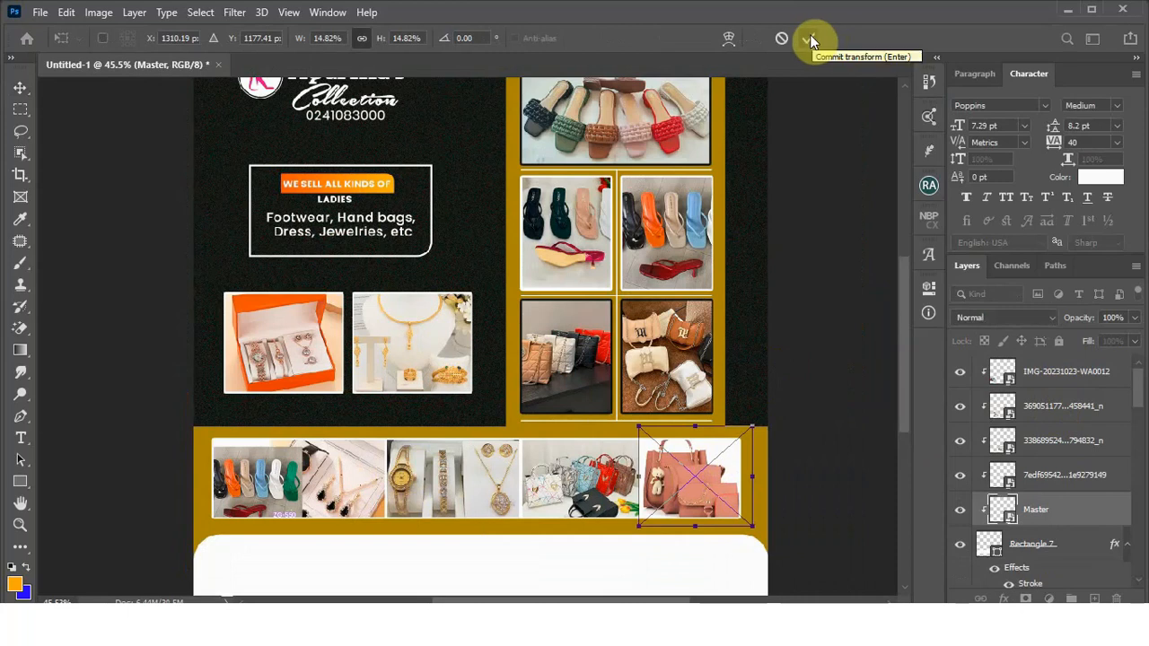
pyautogui.click(810, 38)
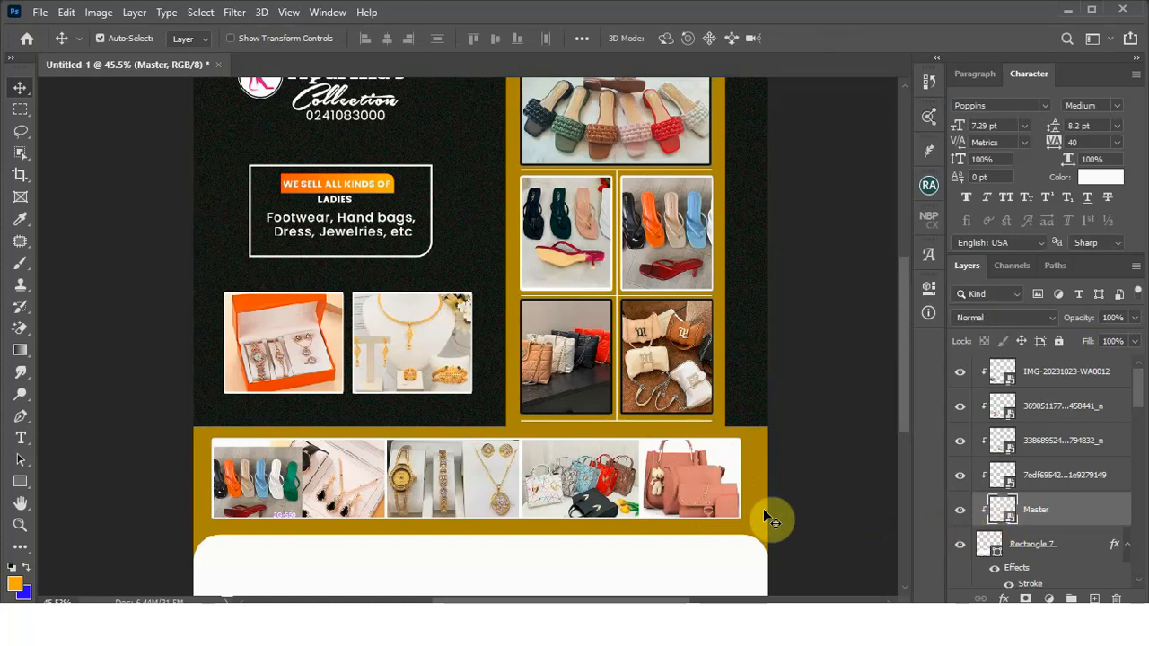
# Step: Recolour Rectangle 7 behind the strip photos with gold a38a00 sampled from the surrounding band
pyautogui.scroll(-2, 988, 510)
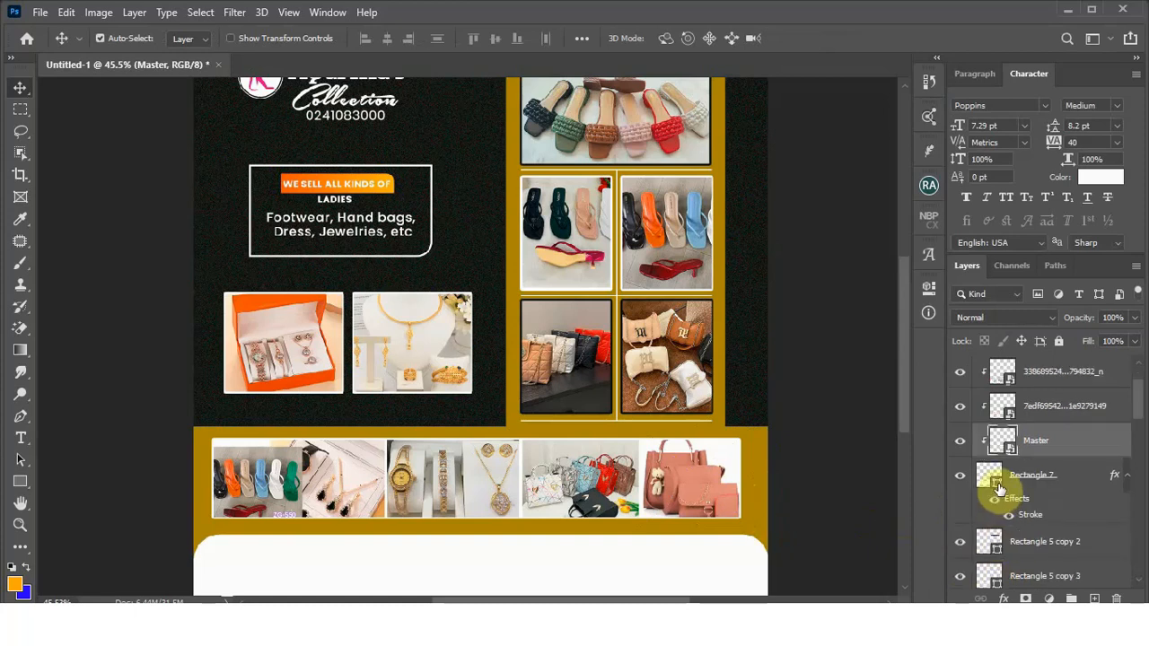
pyautogui.doubleClick(993, 480)
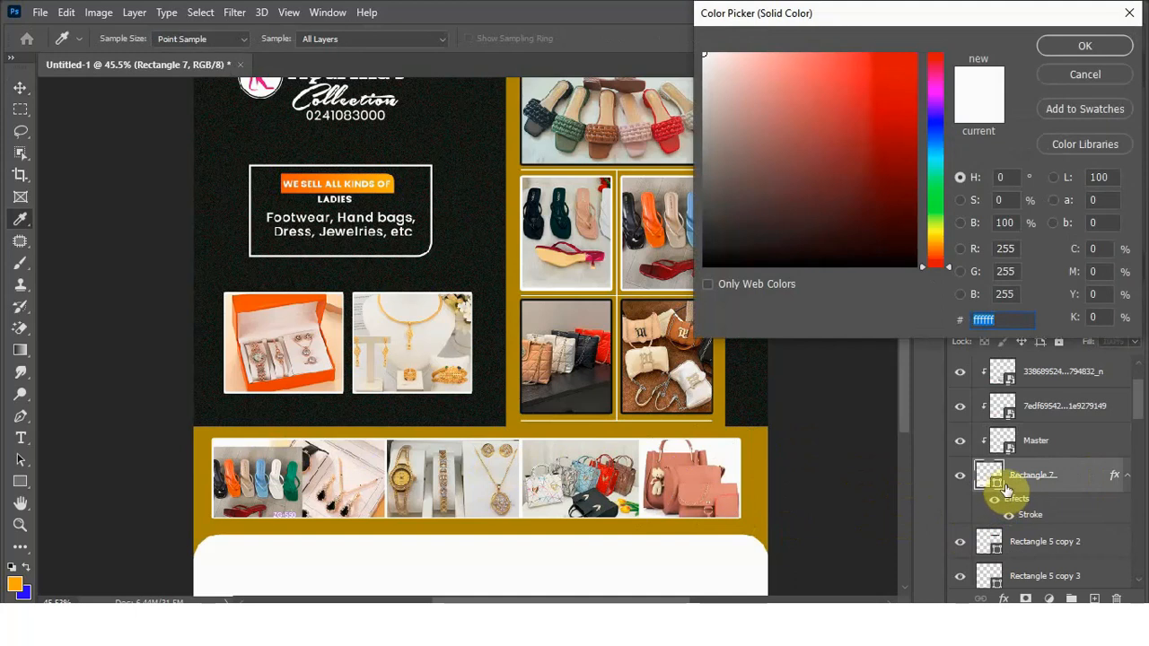
pyautogui.click(770, 478)
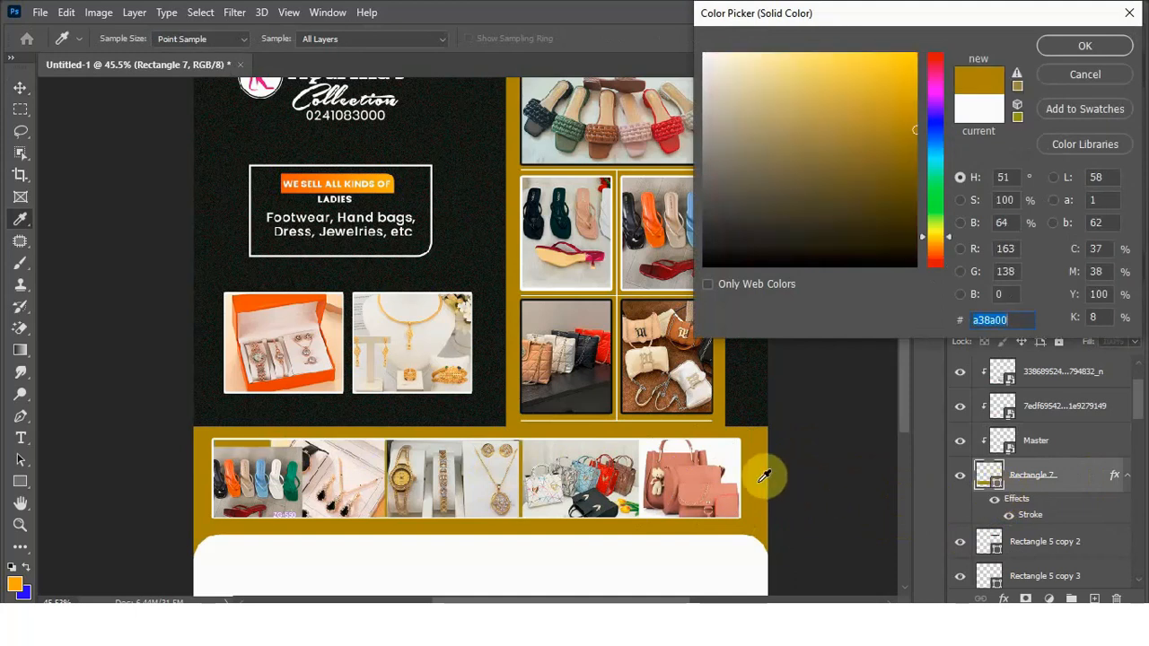
pyautogui.click(1085, 40)
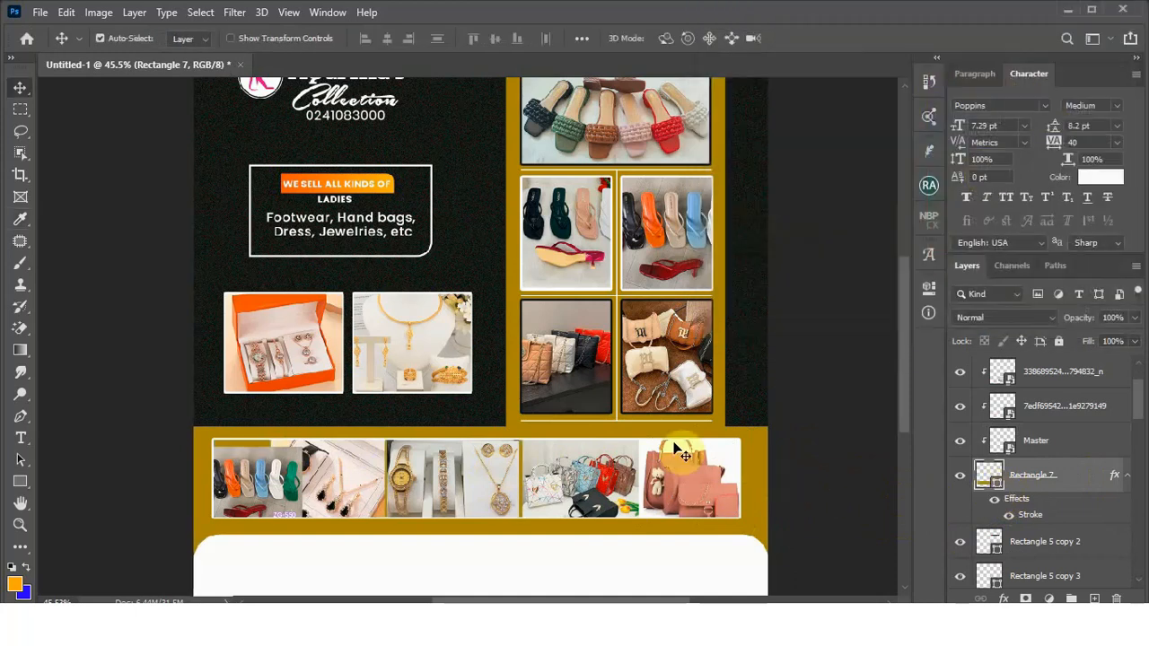
# Step: Move the Master handbag photo slightly right to open a gap, and scale it down at the strip's right end
pyautogui.click(680, 474)
pyautogui.moveTo(680, 473); pyautogui.dragTo(665, 486)
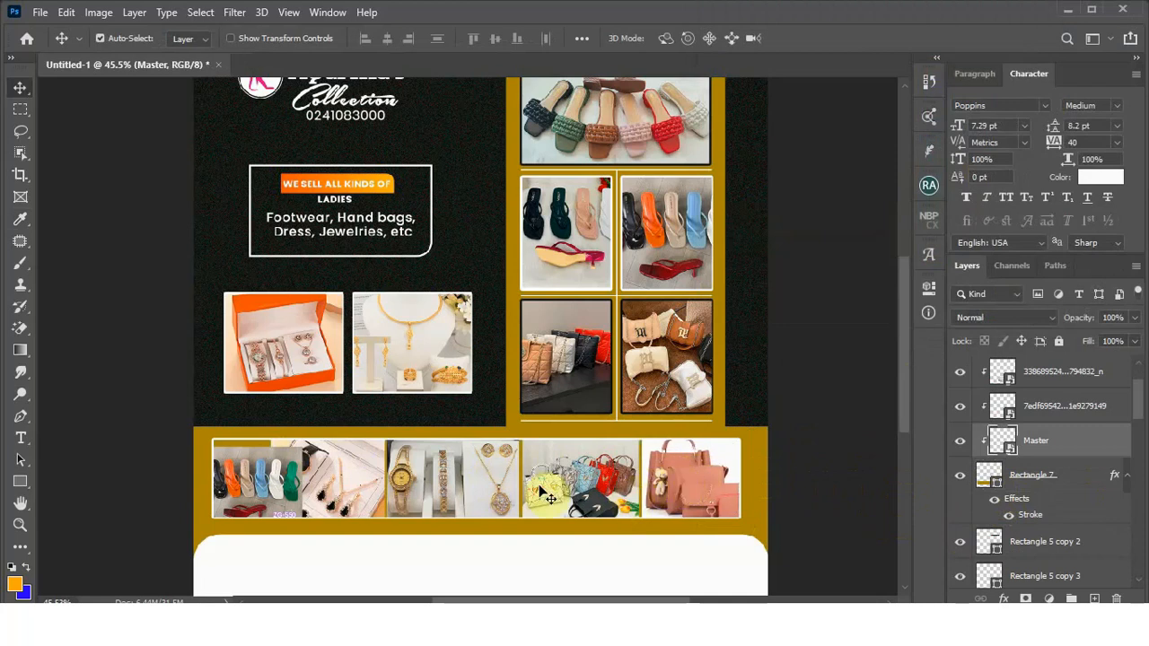
pyautogui.click(373, 485)
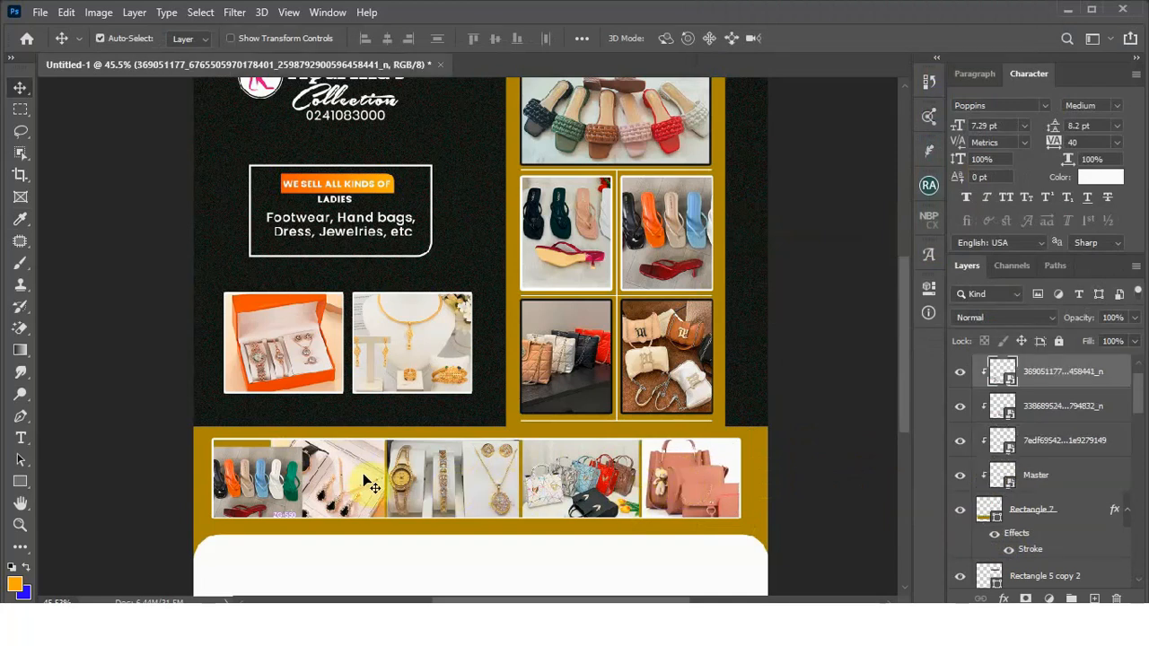
pyautogui.click(715, 485)
pyautogui.hotkey('ctrl', 't')
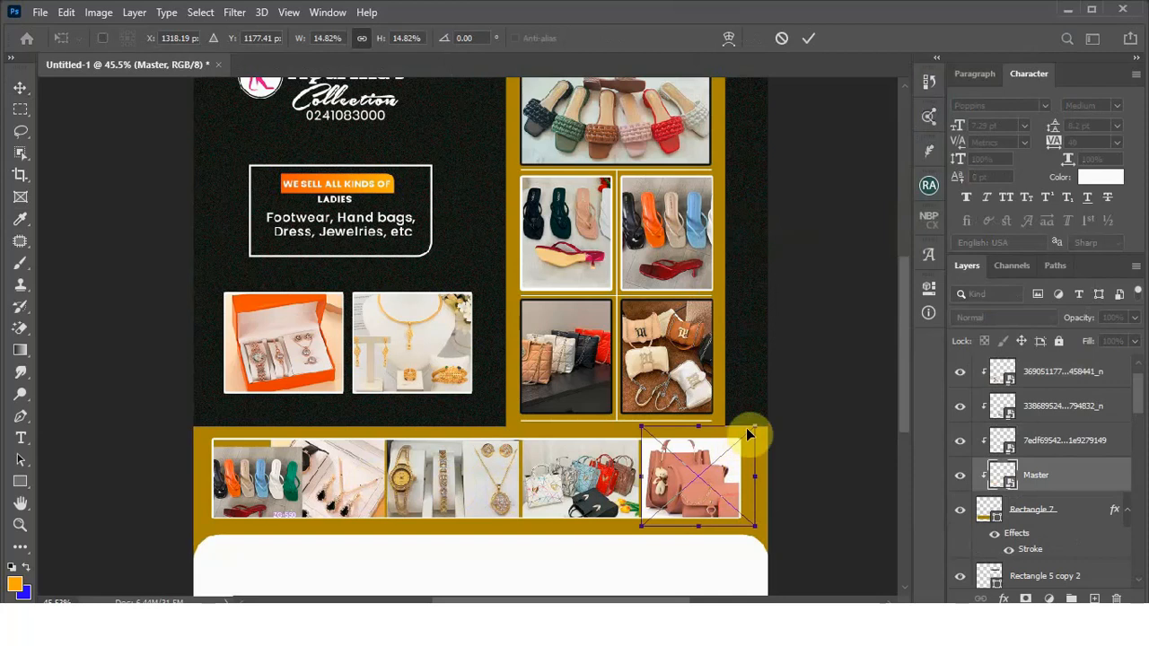
pyautogui.moveTo(742, 441); pyautogui.dragTo(714, 481)
pyautogui.click(817, 38)
# Step: Space out the multicoloured handbag, gold watch set and necklace set photos leftward with narrow gold gaps between them
pyautogui.moveTo(573, 464); pyautogui.dragTo(506, 483)
pyautogui.click(507, 486)
pyautogui.moveTo(361, 490); pyautogui.dragTo(331, 485)
# Step: Delete the IMG-20231023-WA0012 slipper photo from the strip's left end
pyautogui.moveTo(260, 489)
pyautogui.mouseDown()
pyautogui.moveTo(223, 478)
pyautogui.moveTo(288, 479)
pyautogui.moveTo(261, 470)
pyautogui.mouseUp()
pyautogui.scroll(-1, 228, 483)
pyautogui.scroll(5, 247, 476)
pyautogui.scroll(3, 250, 479)
pyautogui.press('Delete')
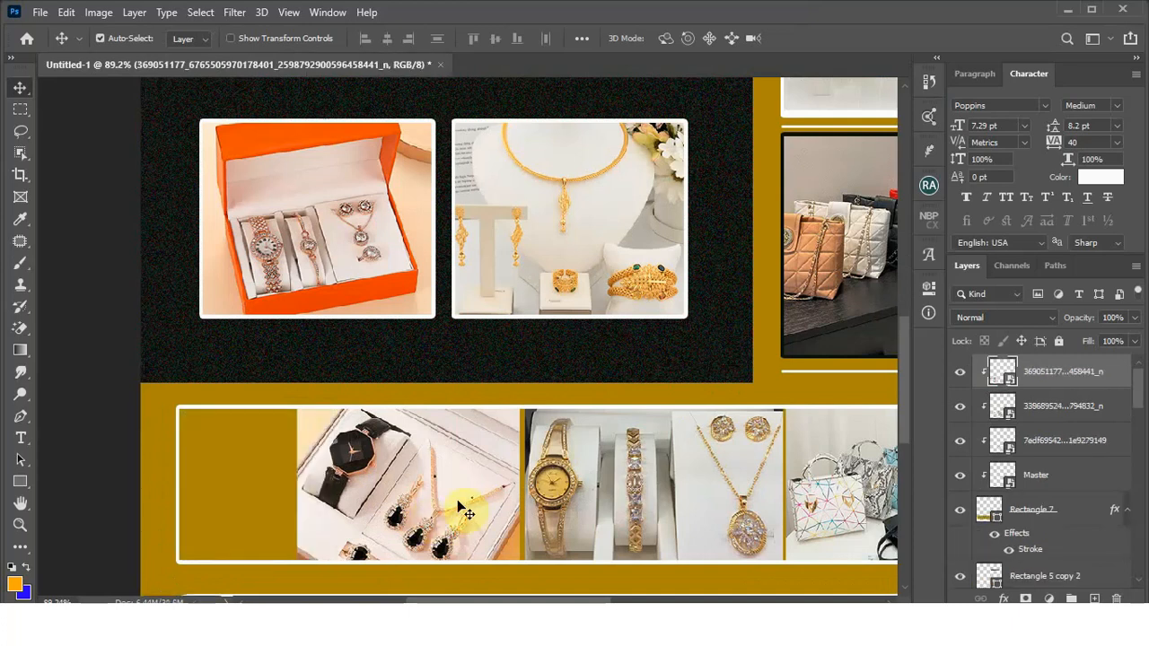
# Step: Bring IMG-20231023-WA0002 from the Flyer folder into the Photoshop flyer at 12.32% and clip it to Rectangle 7
pyautogui.hotkey('alt', 'Tab')
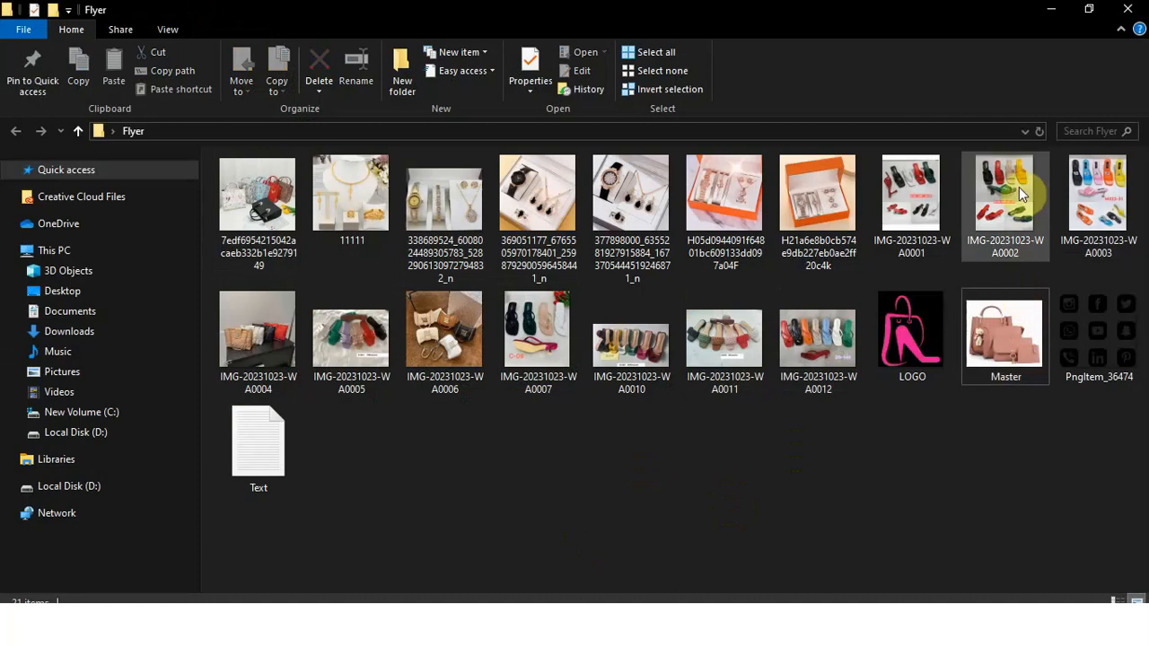
pyautogui.moveTo(1018, 186); pyautogui.dragTo(311, 473)
pyautogui.hotkey('ctrl', '0')
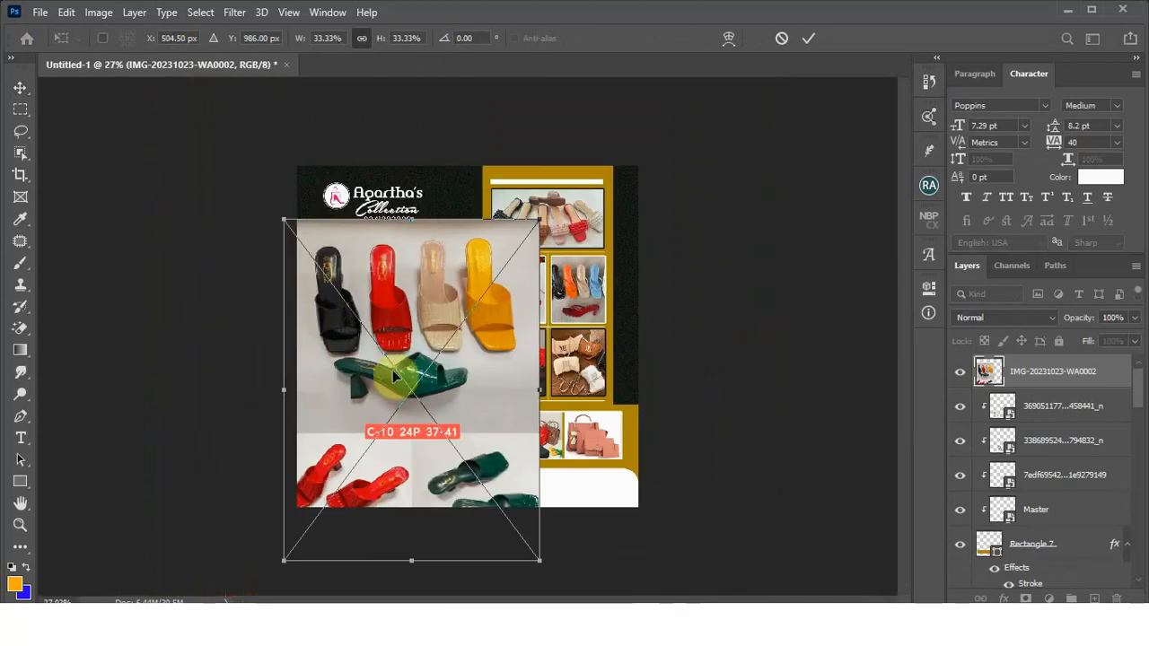
pyautogui.moveTo(535, 226); pyautogui.dragTo(338, 442)
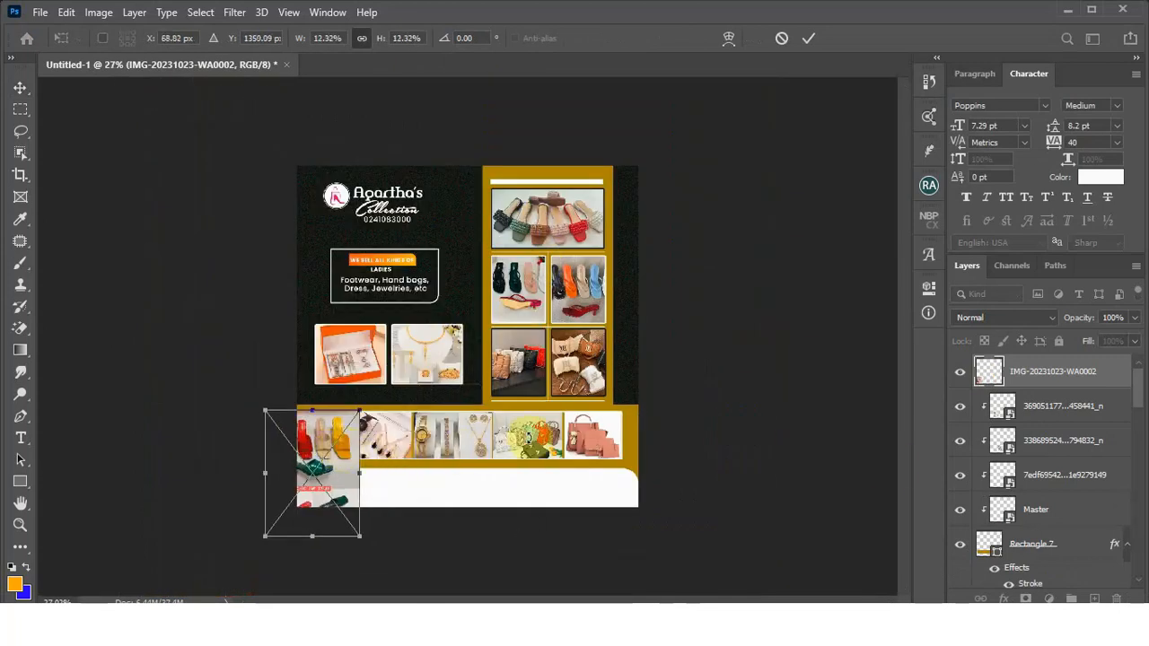
pyautogui.keyDown('alt'); pyautogui.click(1058, 386); pyautogui.keyUp('alt')
# Step: Scale the IMG-20231023-WA0002 slipper photo to 8.36% at the strip's left end, leaving a narrow gap beside the necklace set photo
pyautogui.scroll(4, 351, 503)
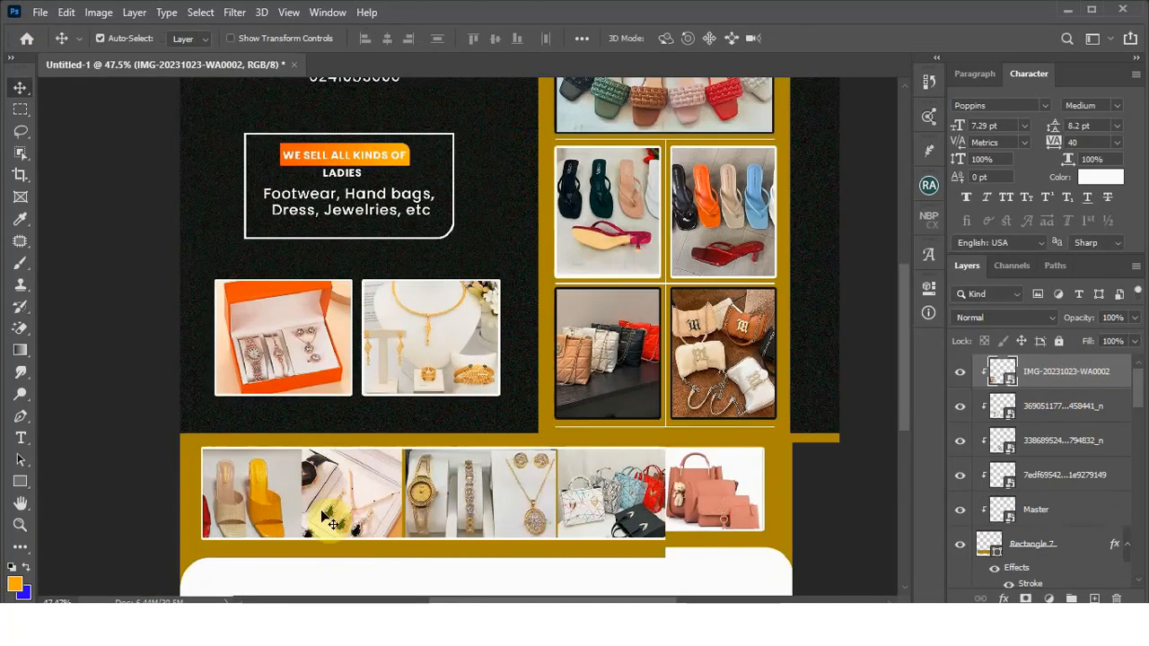
pyautogui.moveTo(264, 507); pyautogui.dragTo(241, 495)
pyautogui.hotkey('ctrl', 't')
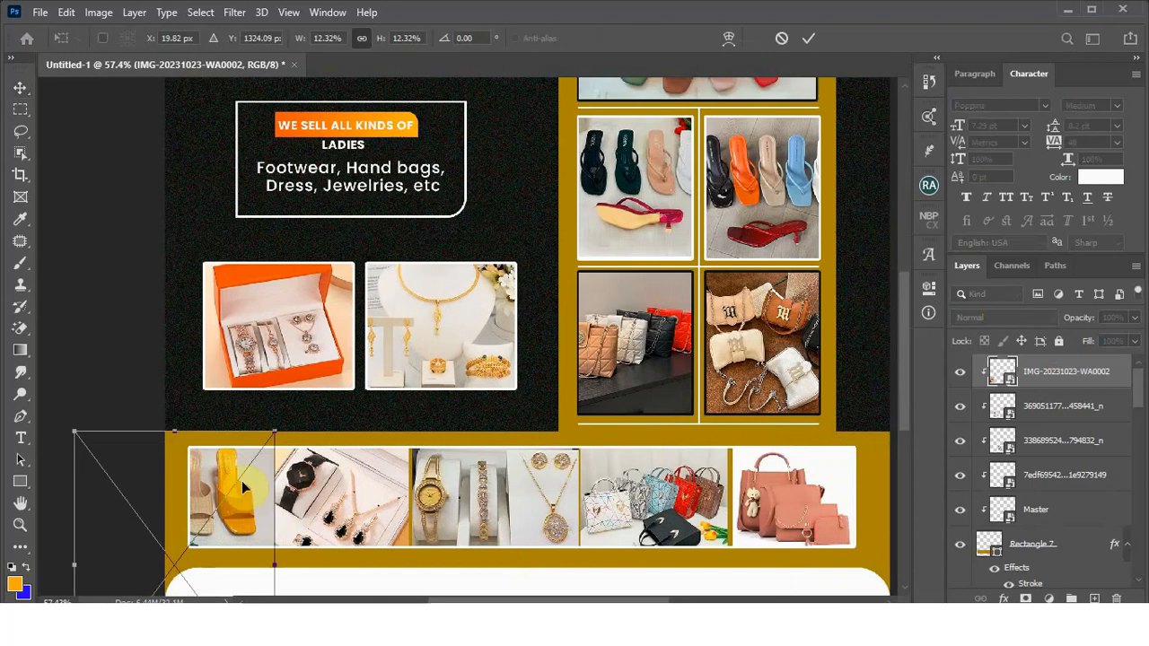
pyautogui.moveTo(74, 425); pyautogui.dragTo(119, 492)
pyautogui.moveTo(226, 498); pyautogui.dragTo(217, 454)
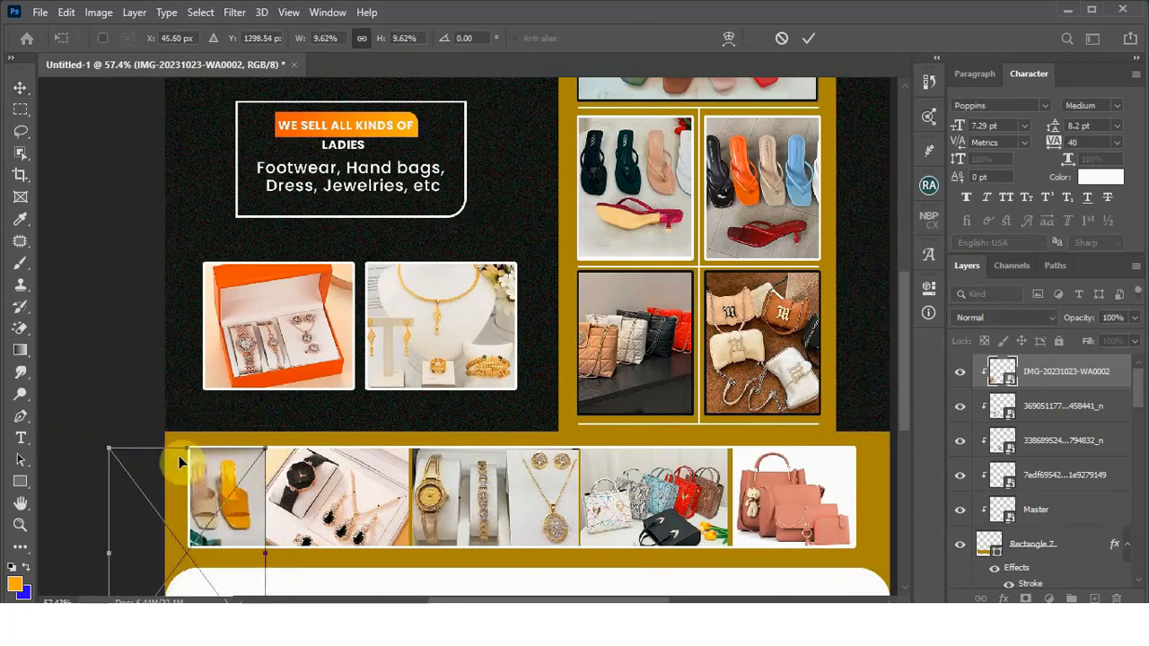
pyautogui.moveTo(101, 446); pyautogui.dragTo(197, 459)
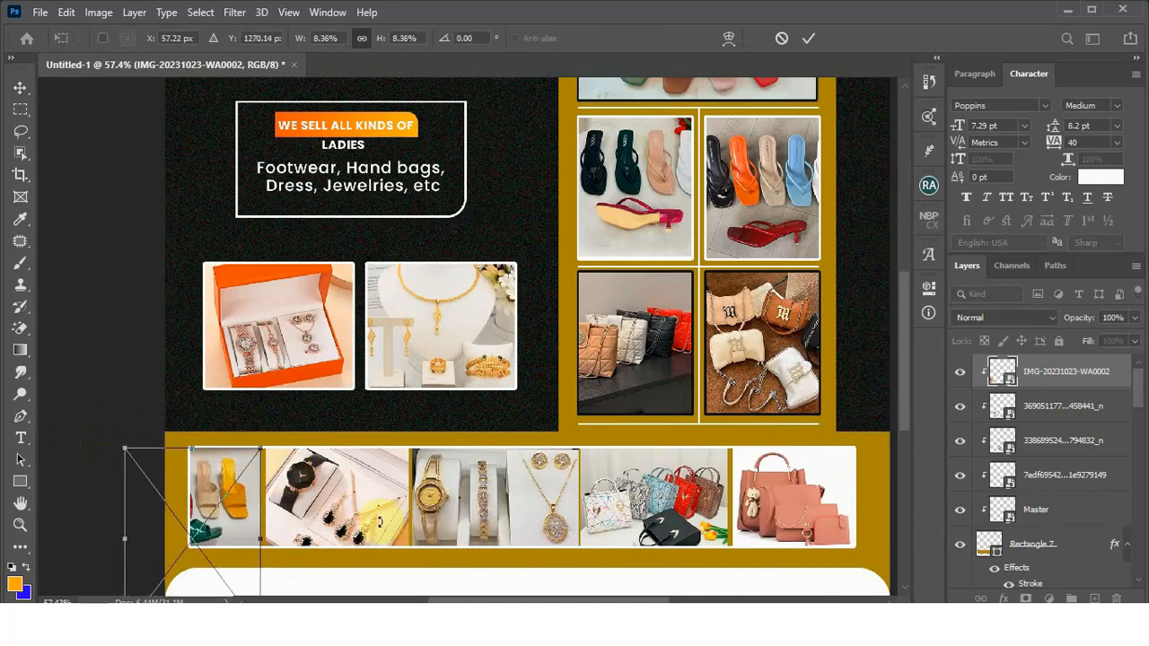
pyautogui.click(809, 38)
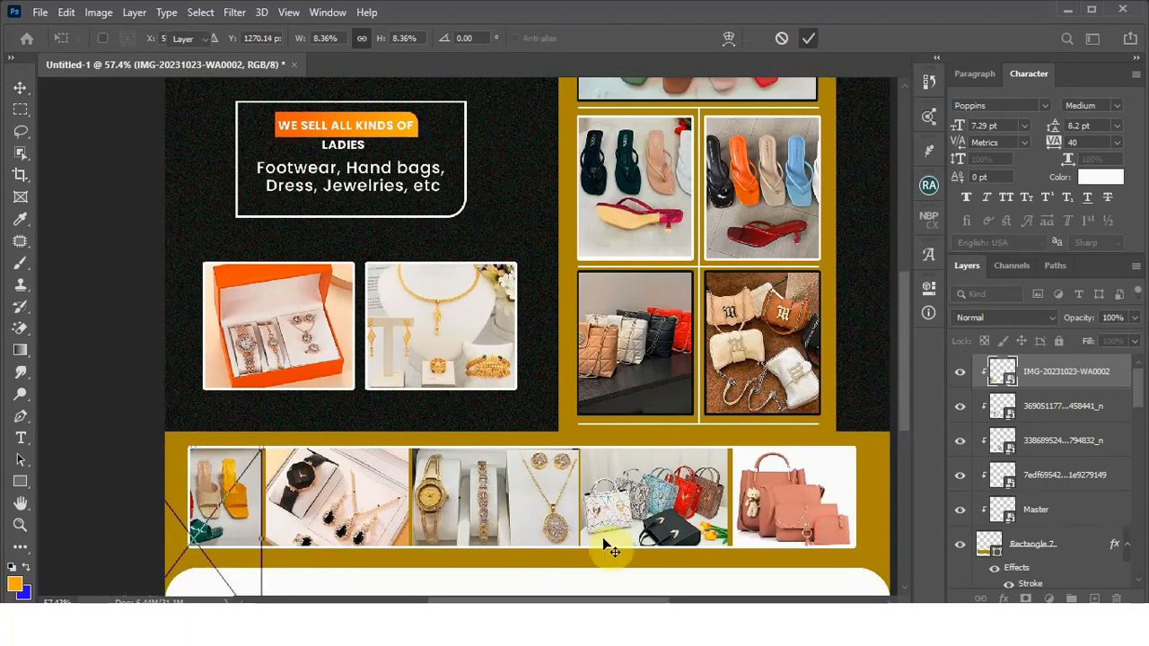
# Step: Nudge the multicoloured handbag photo slightly right to even out the gaps in the strip
pyautogui.click(697, 505)
pyautogui.moveTo(695, 500); pyautogui.dragTo(697, 500)
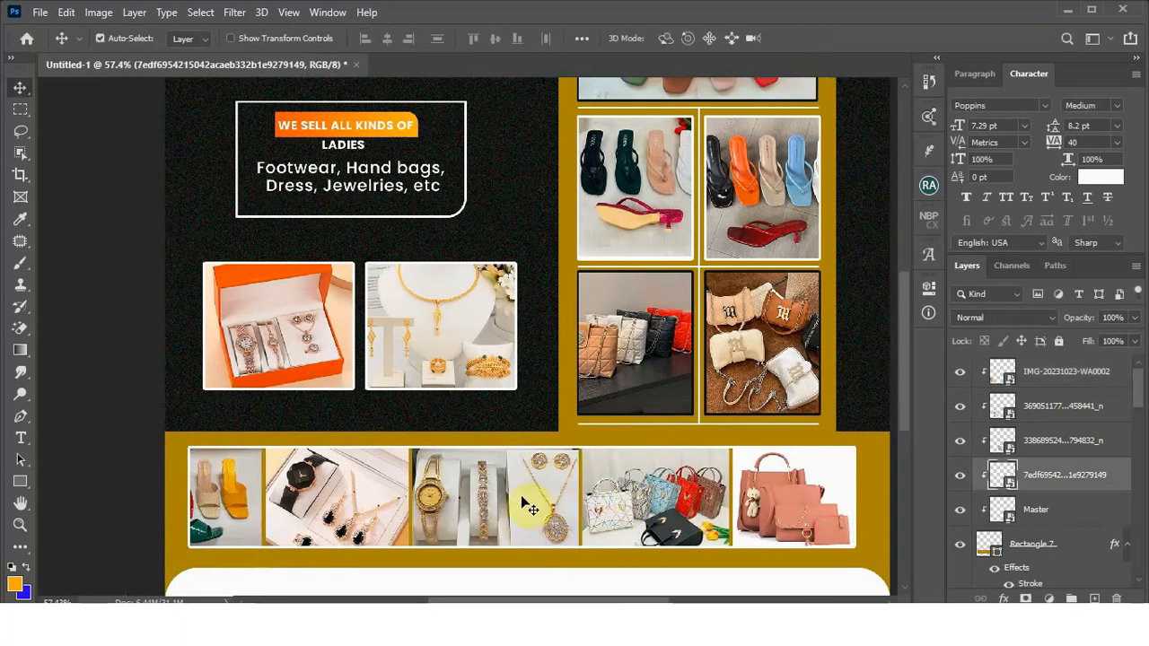
pyautogui.click(379, 509)
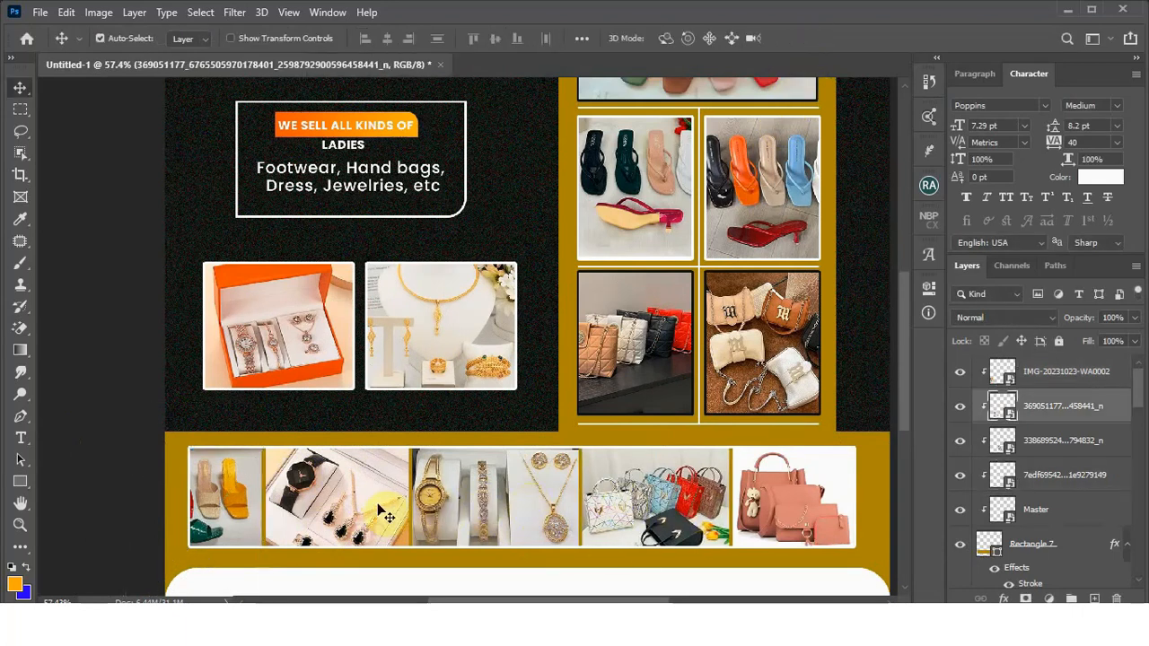
pyautogui.scroll(-5, 632, 413)
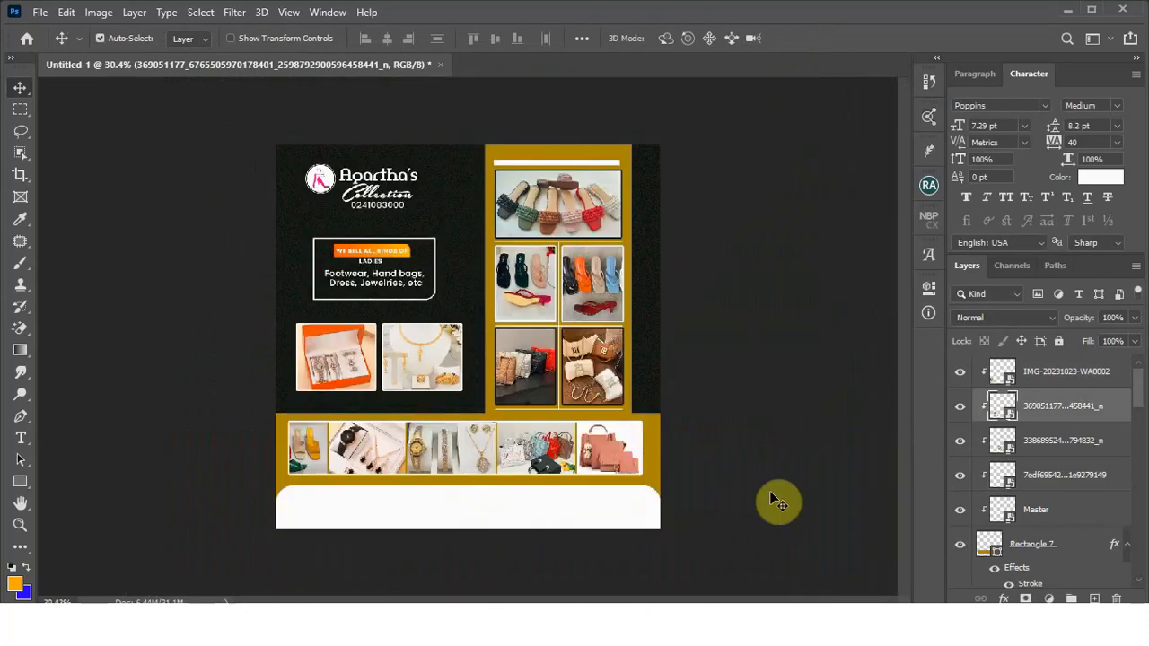
# Step: Group the five strip photos with Rectangle 7 and name the group D Pics
pyautogui.click(677, 526)
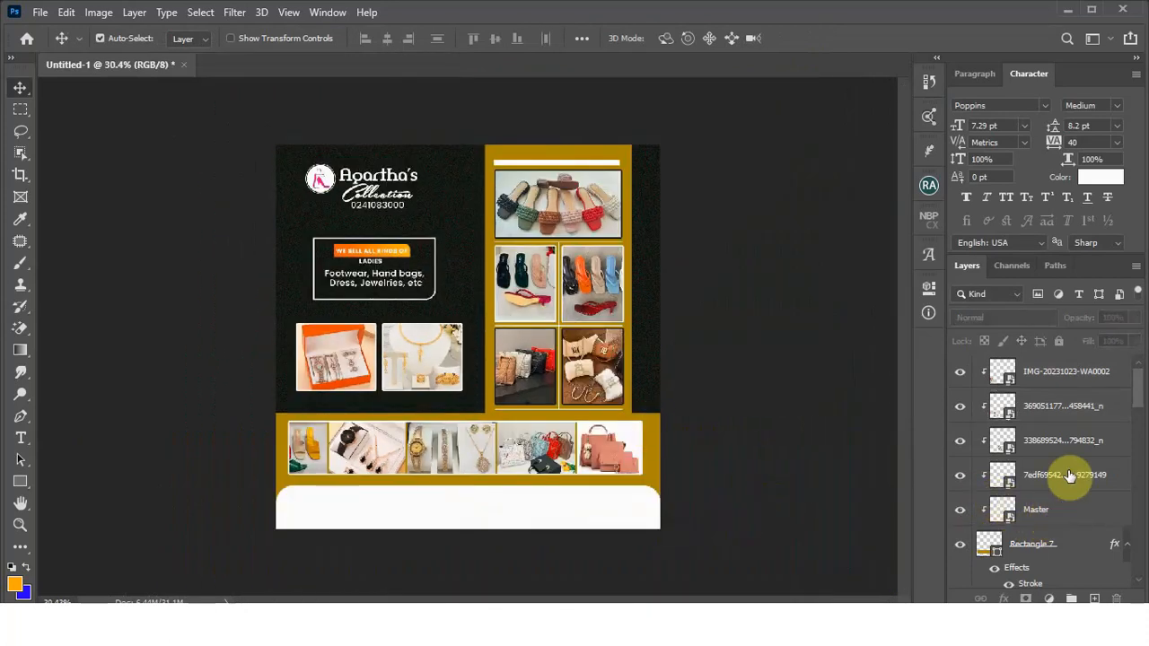
pyautogui.click(1059, 372)
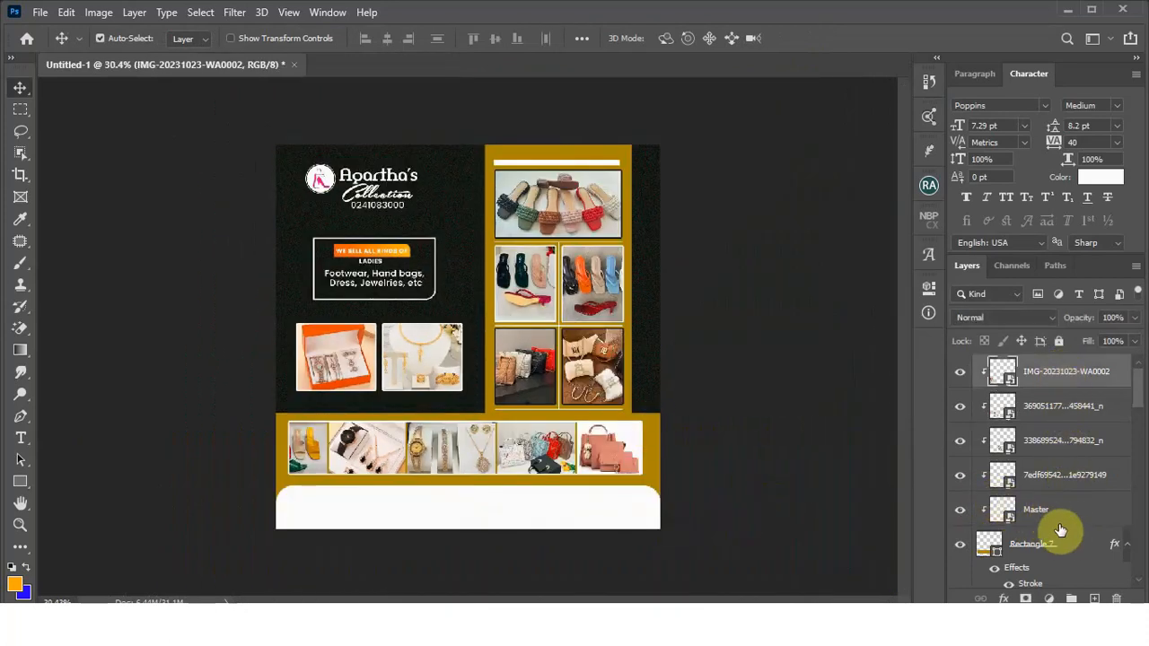
pyautogui.keyDown('shift'); pyautogui.click(1045, 546); pyautogui.keyUp('shift')
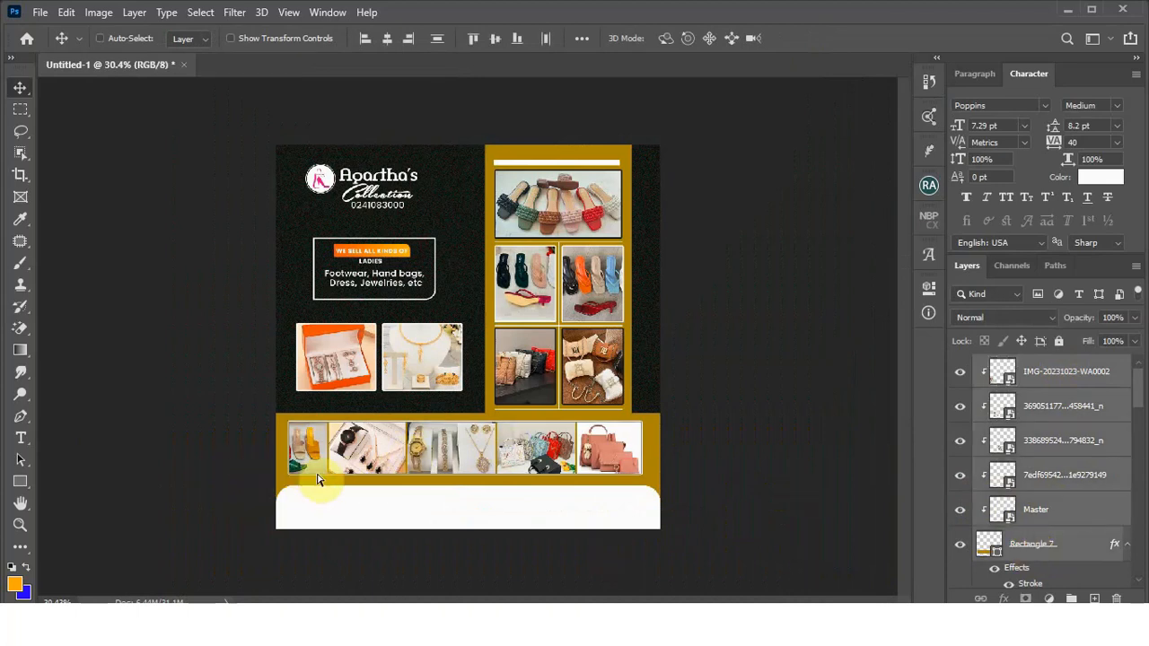
pyautogui.hotkey('ctrl', 'g')
pyautogui.click(961, 365)
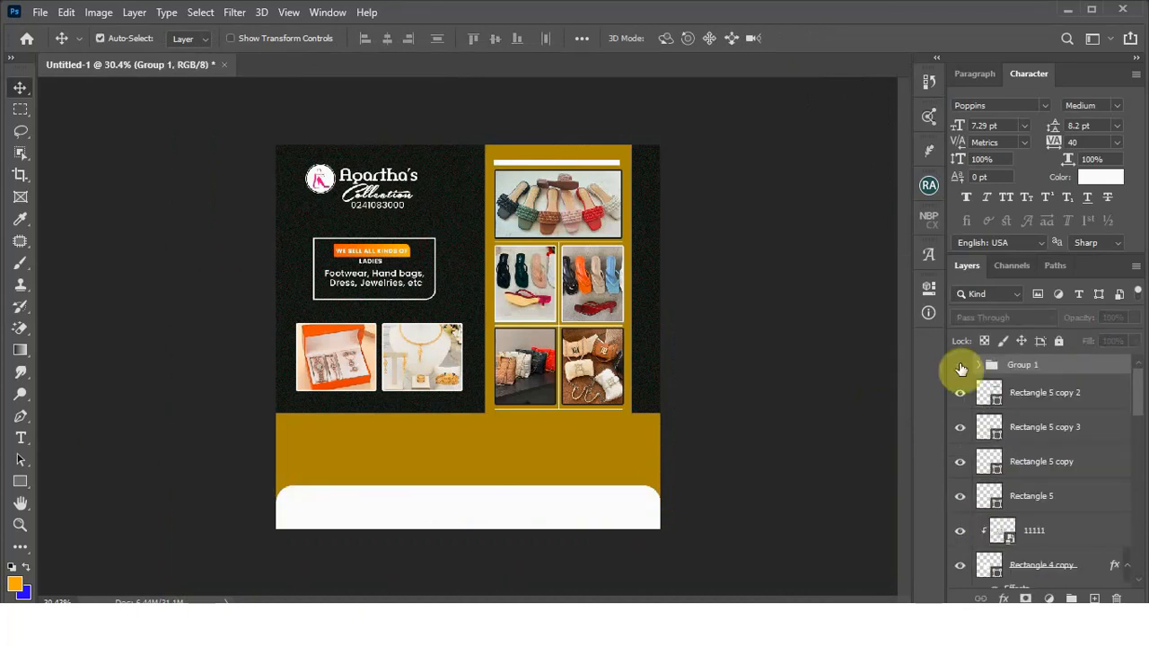
pyautogui.click(961, 366)
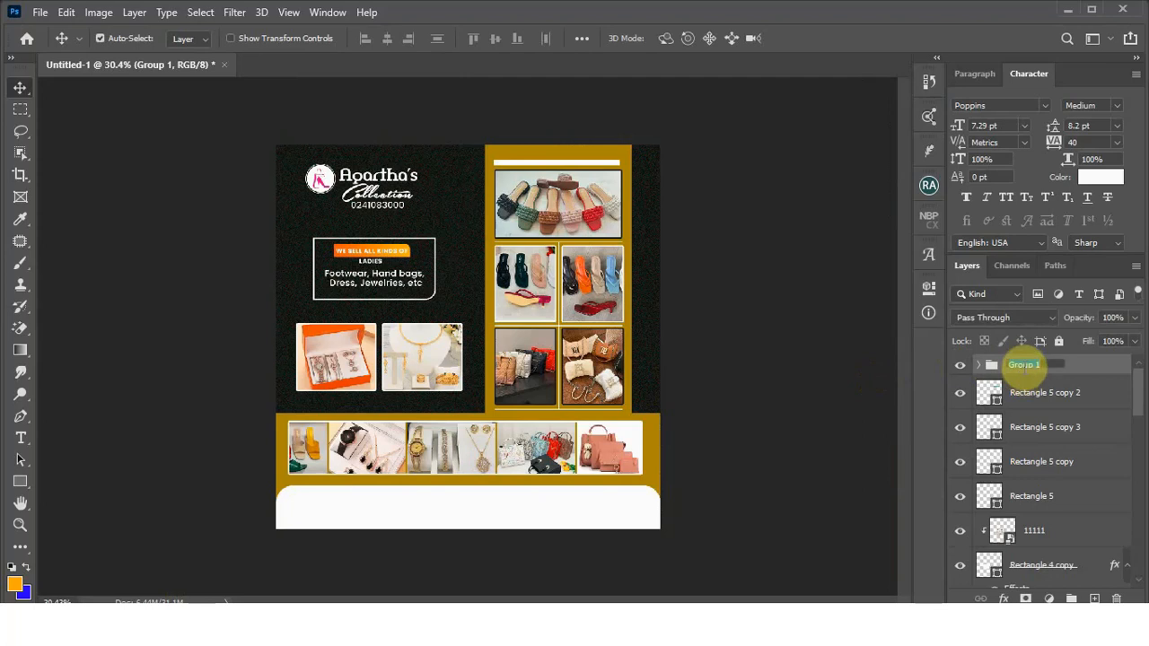
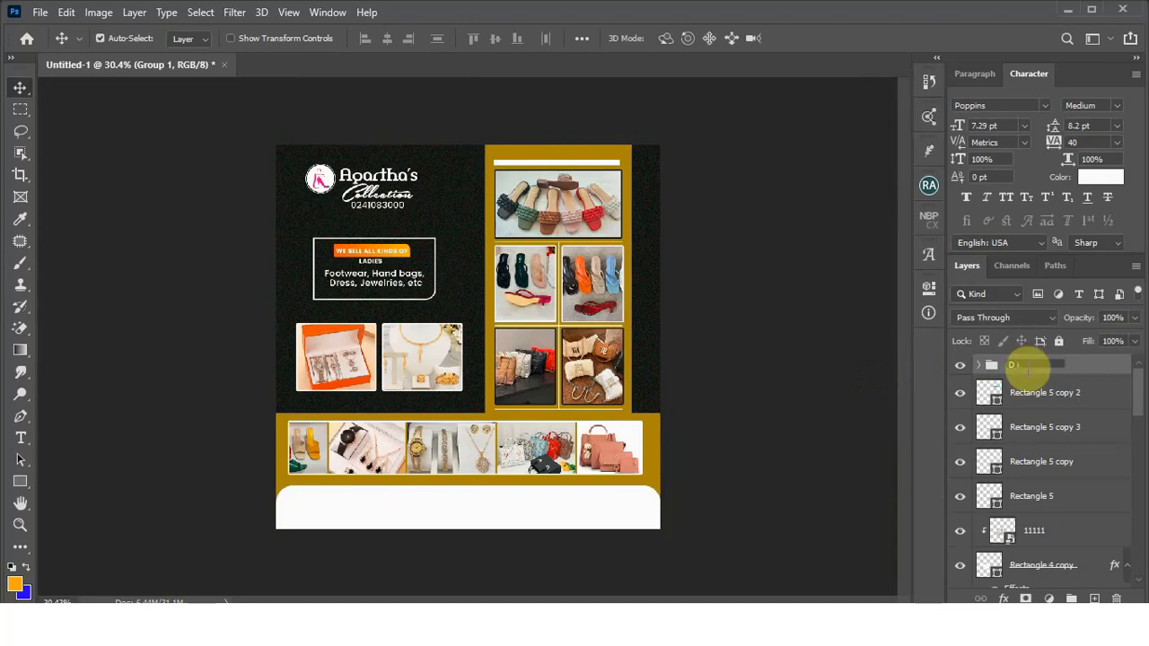
pyautogui.write('cs')
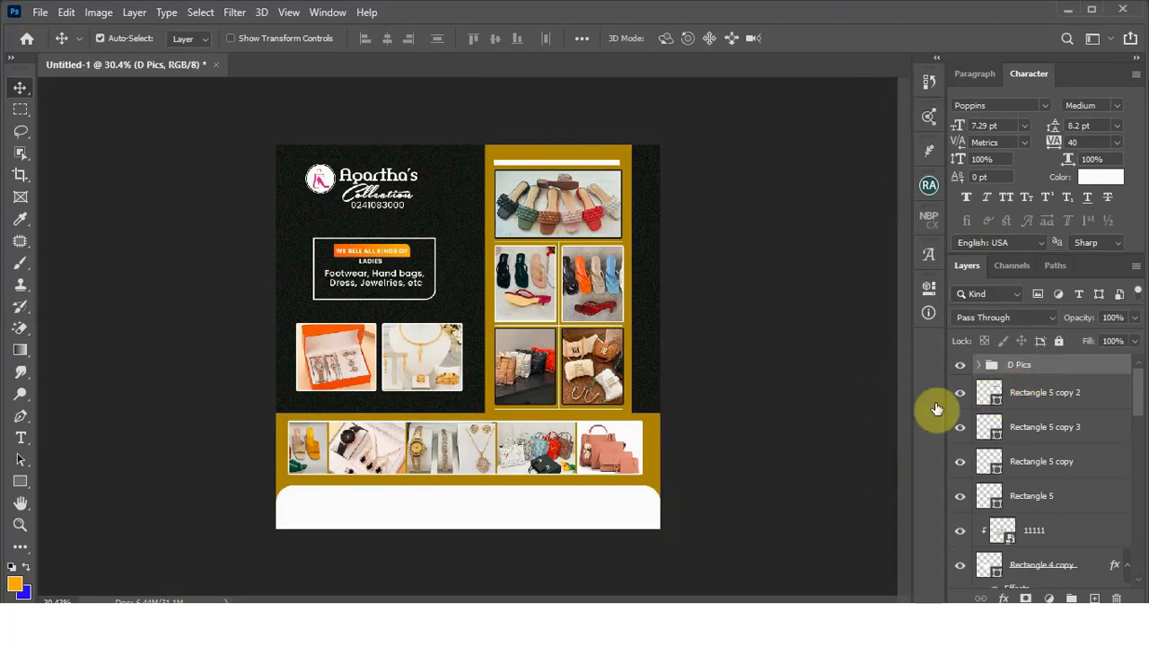
# Step: Group all layers from Rectangle 5 copy 2 down to Rectangle 3, covering the framed photos and divider lines
pyautogui.click(1052, 399)
pyautogui.scroll(-2, 1031, 461)
pyautogui.scroll(-5, 1032, 461)
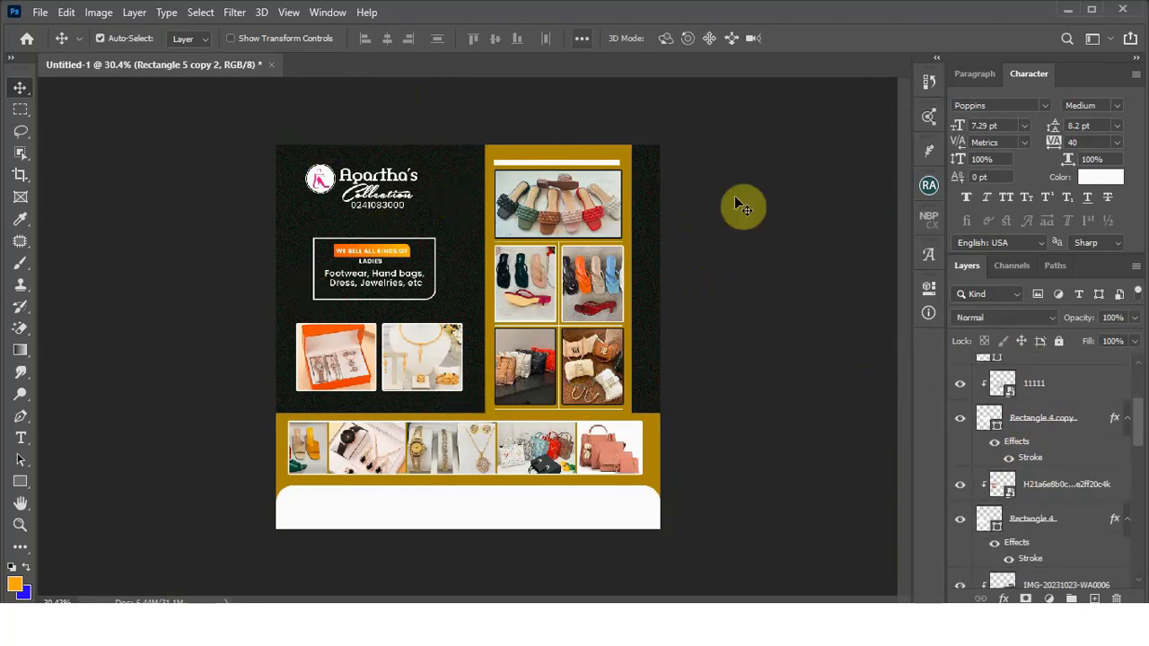
pyautogui.scroll(-2, 1059, 512)
pyautogui.scroll(-6, 1042, 509)
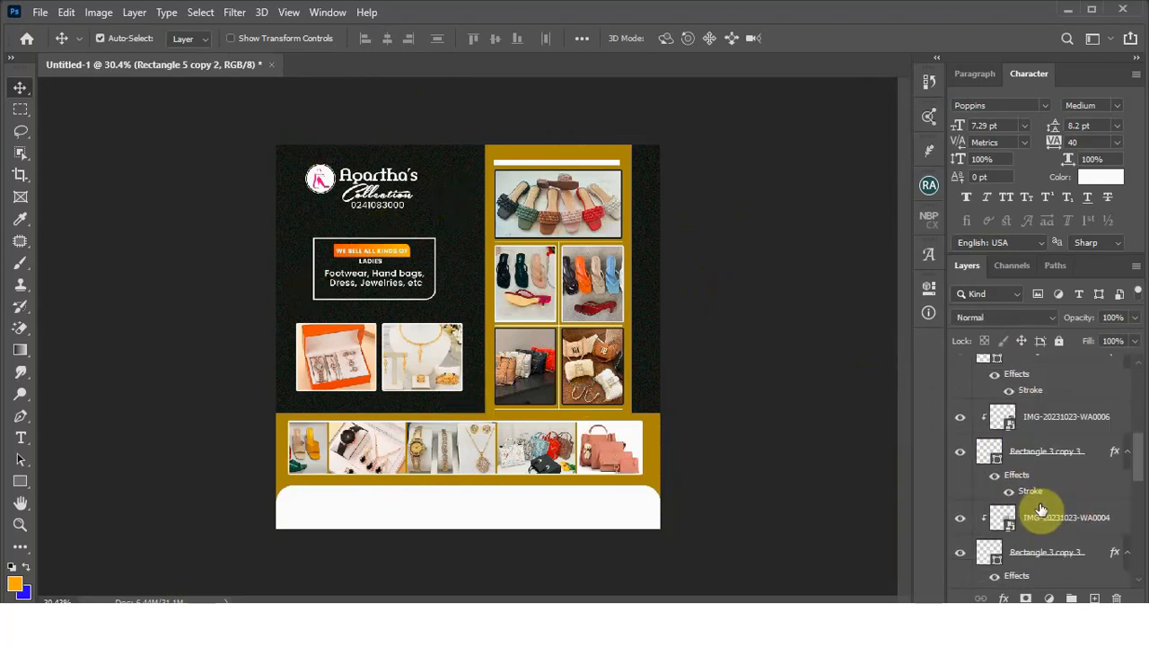
pyautogui.scroll(-5, 1040, 513)
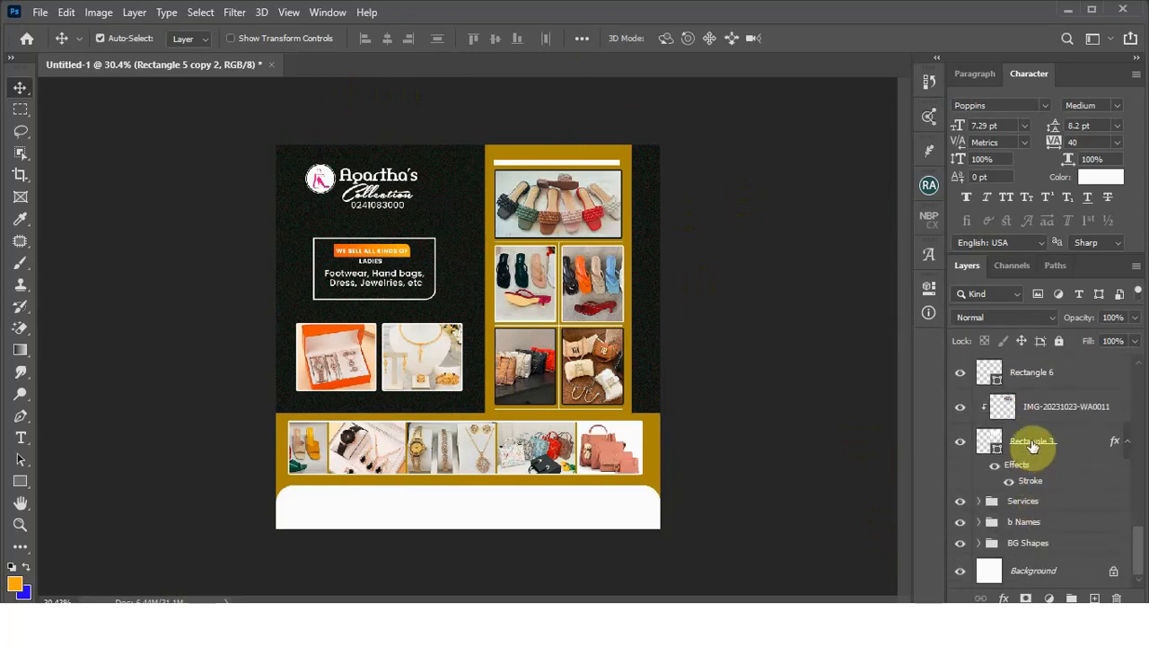
pyautogui.keyDown('shift'); pyautogui.click(1033, 442); pyautogui.keyUp('shift')
pyautogui.hotkey('ctrl', 'g')
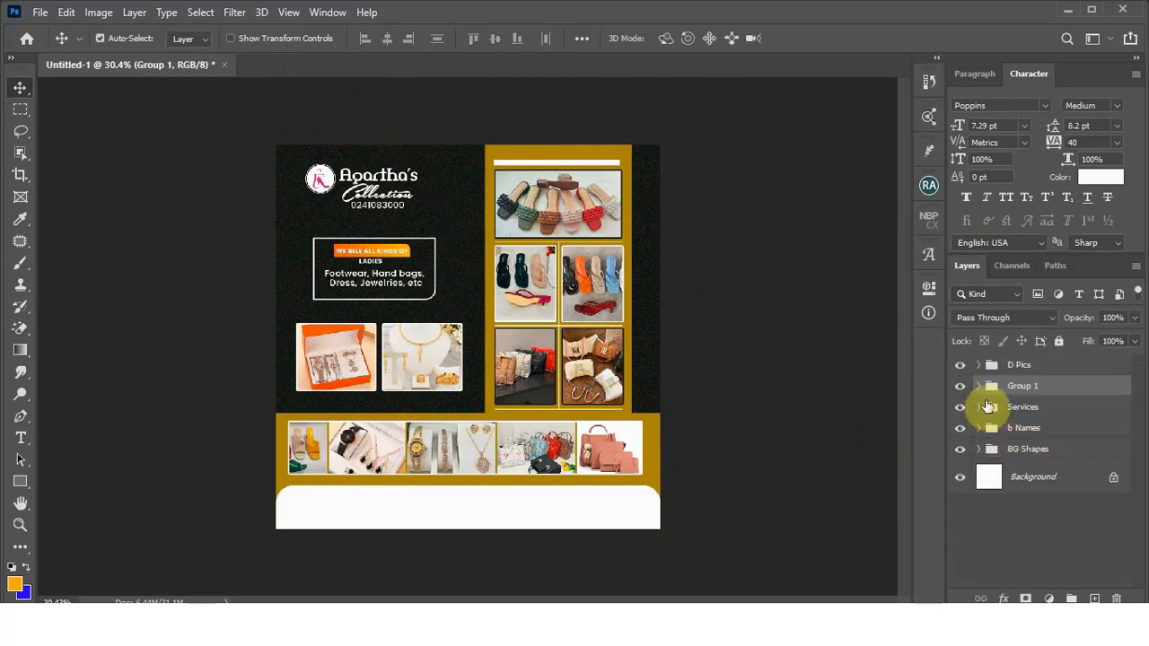
# Step: Check what Group 1 contains by toggling its visibility, and rename it Other Picts
pyautogui.click(959, 388)
pyautogui.click(960, 388)
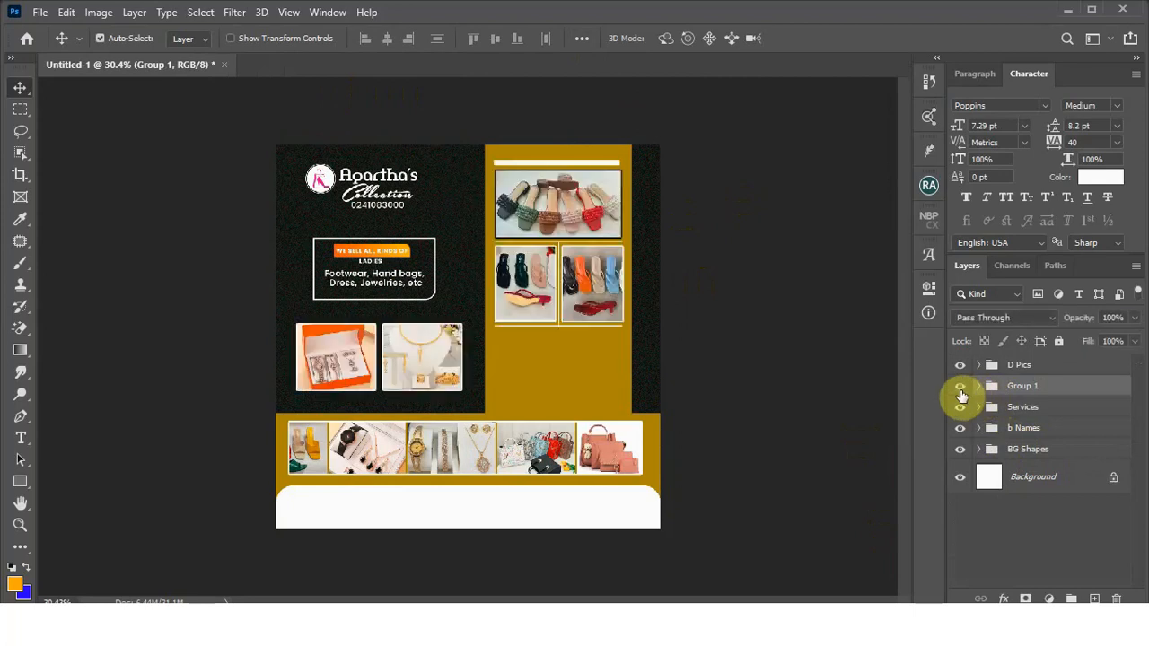
pyautogui.doubleClick(1022, 386)
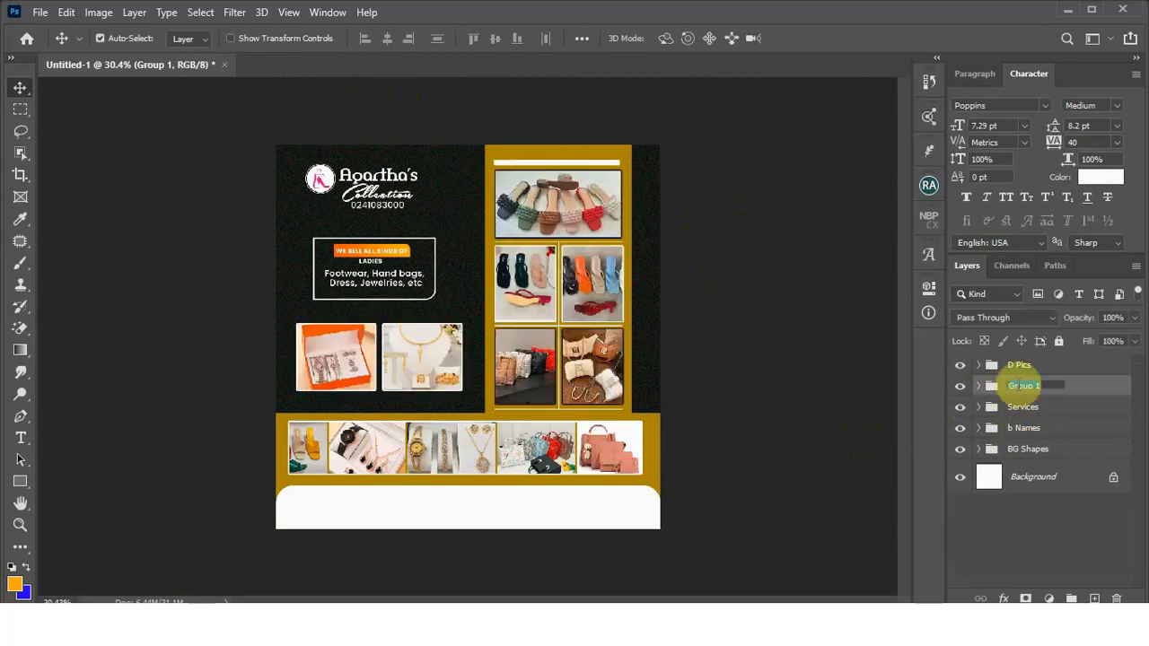
pyautogui.write('Oth')
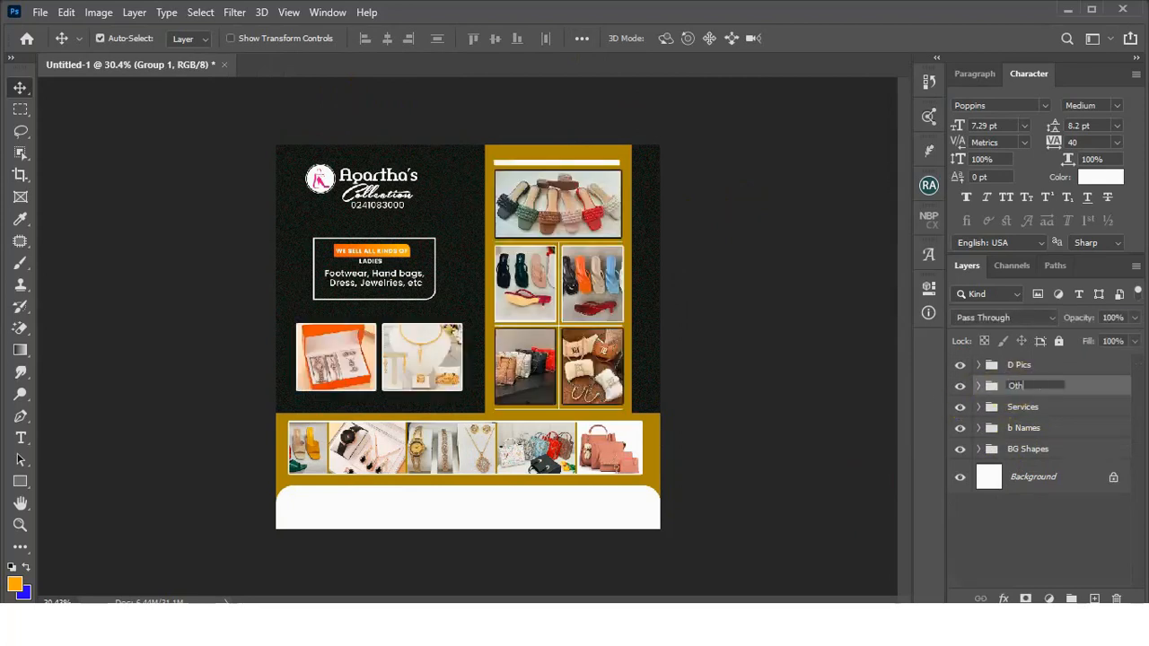
pyautogui.write('er Picts')
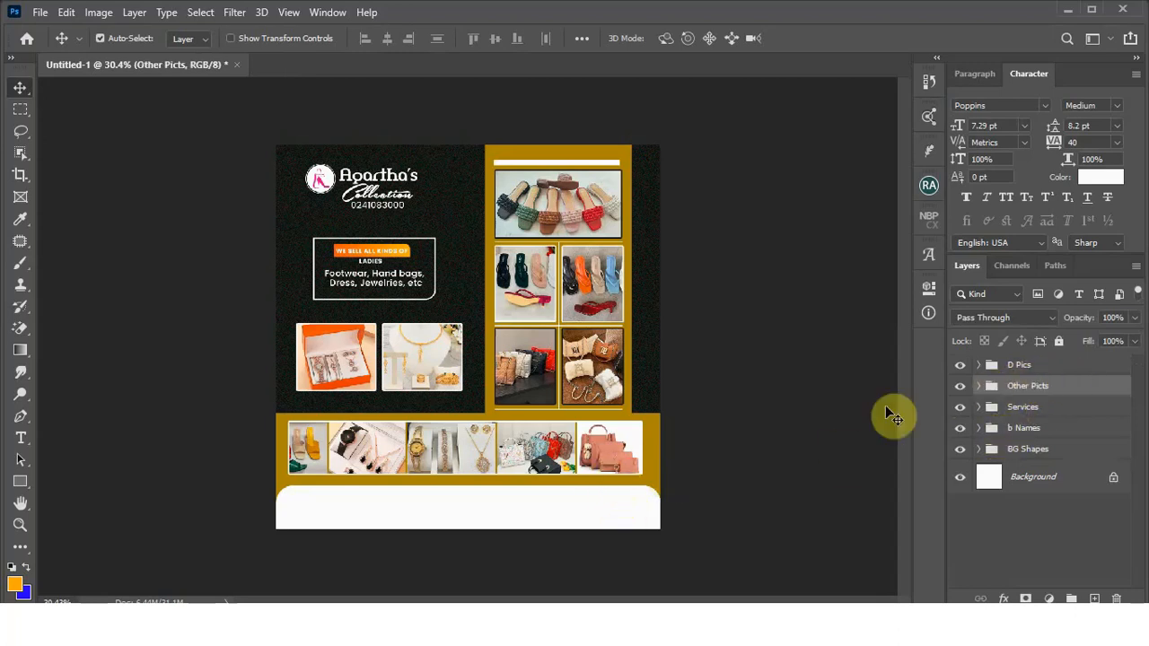
# Step: Nudge the white Rounded Rectangle 1 footer shape down to widen the gold band beneath the photo strip
pyautogui.scroll(1, 440, 411)
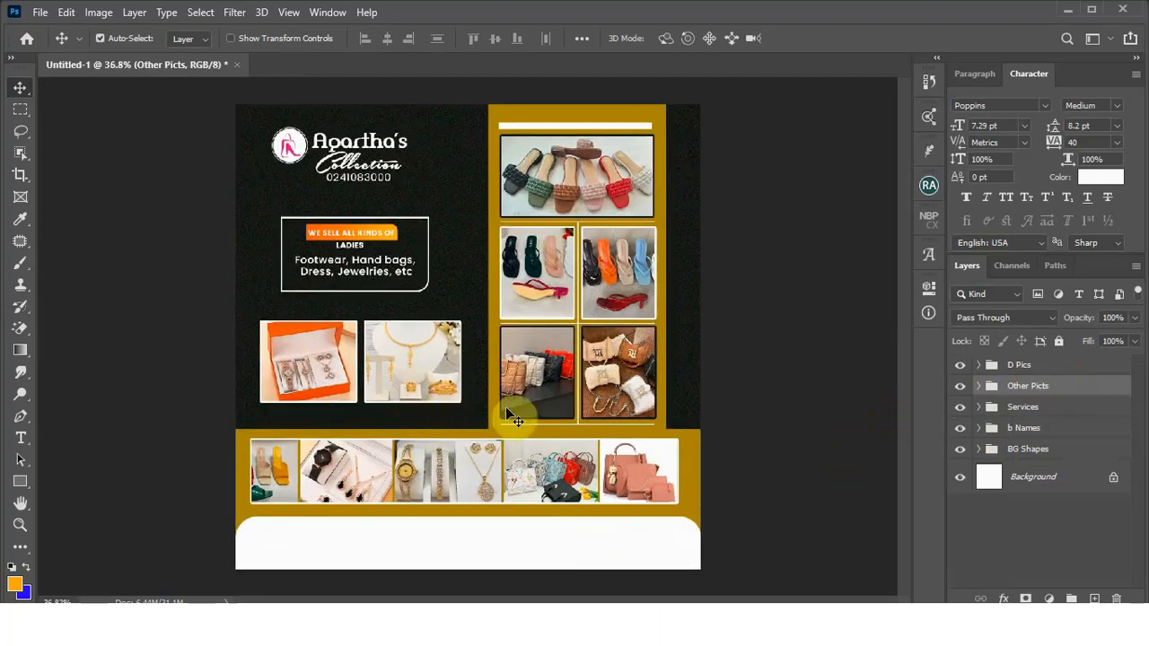
pyautogui.click(501, 531)
pyautogui.hotkey('shift', 'Down')
pyautogui.hotkey('shift', 'Down')
pyautogui.hotkey('shift', 'Down')
pyautogui.hotkey('shift', 'Down')
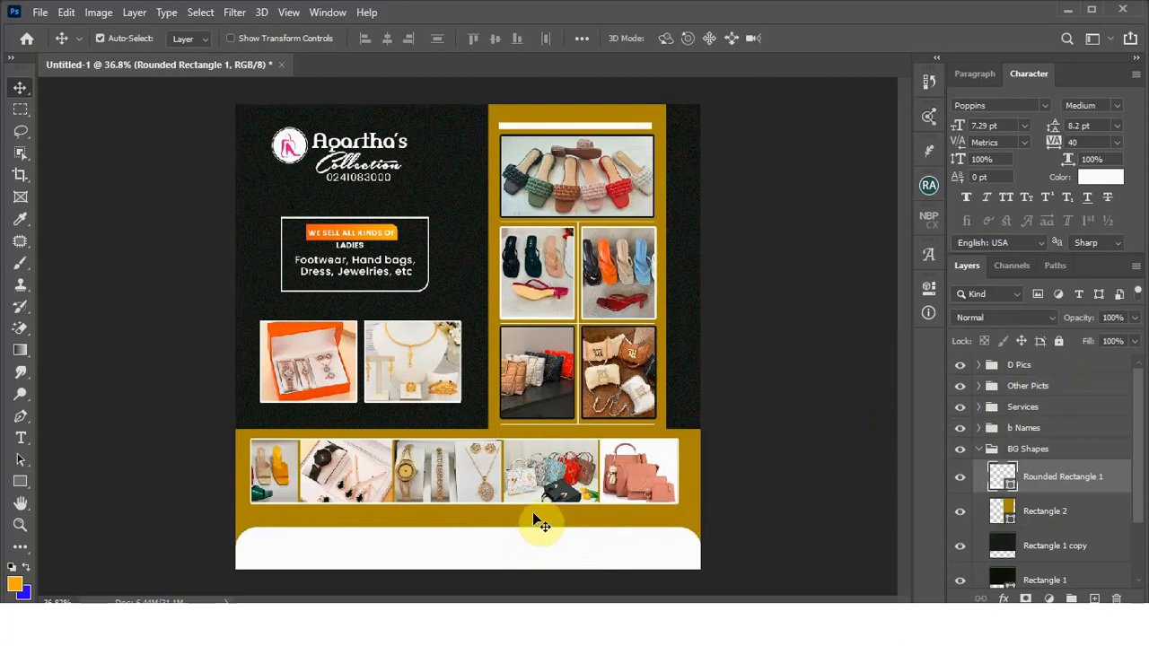
pyautogui.press('Down')
pyautogui.press('Down')
pyautogui.press('Down')
pyautogui.press('Down')
pyautogui.press('Down')
pyautogui.press('Down')
pyautogui.press('Down')
pyautogui.press('Down')
pyautogui.press('Down')
pyautogui.press('Down')
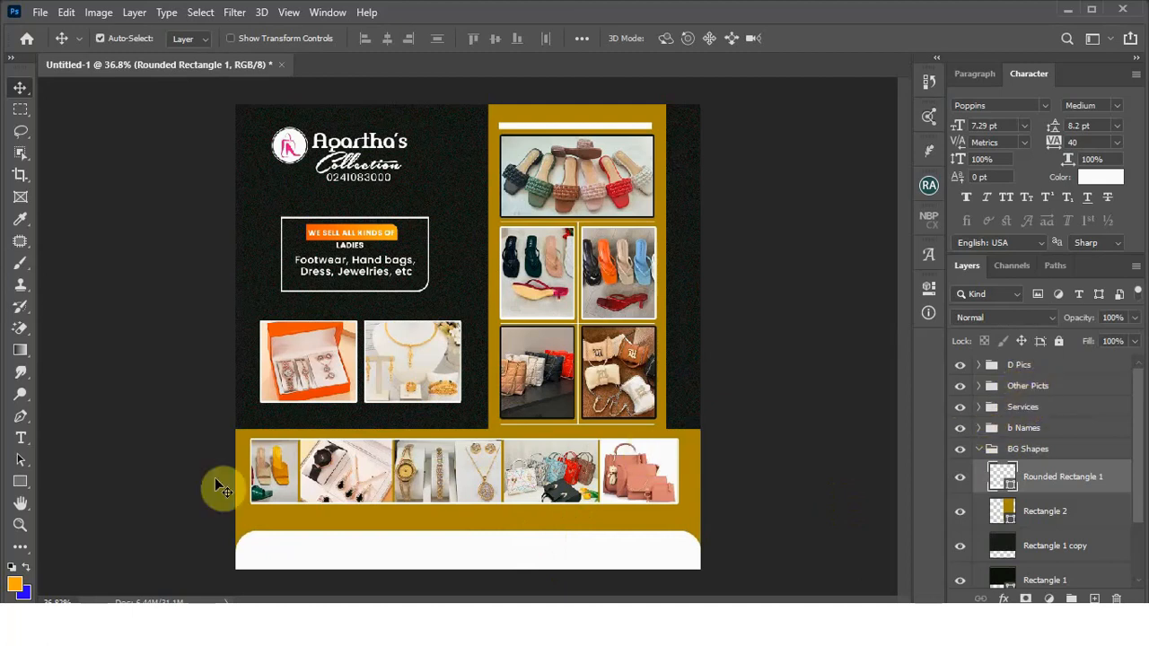
# Step: Nudge the D Pics group up slightly to leave more room beneath the photo strip
pyautogui.click(1039, 367)
pyautogui.hotkey('shift', 'Up')
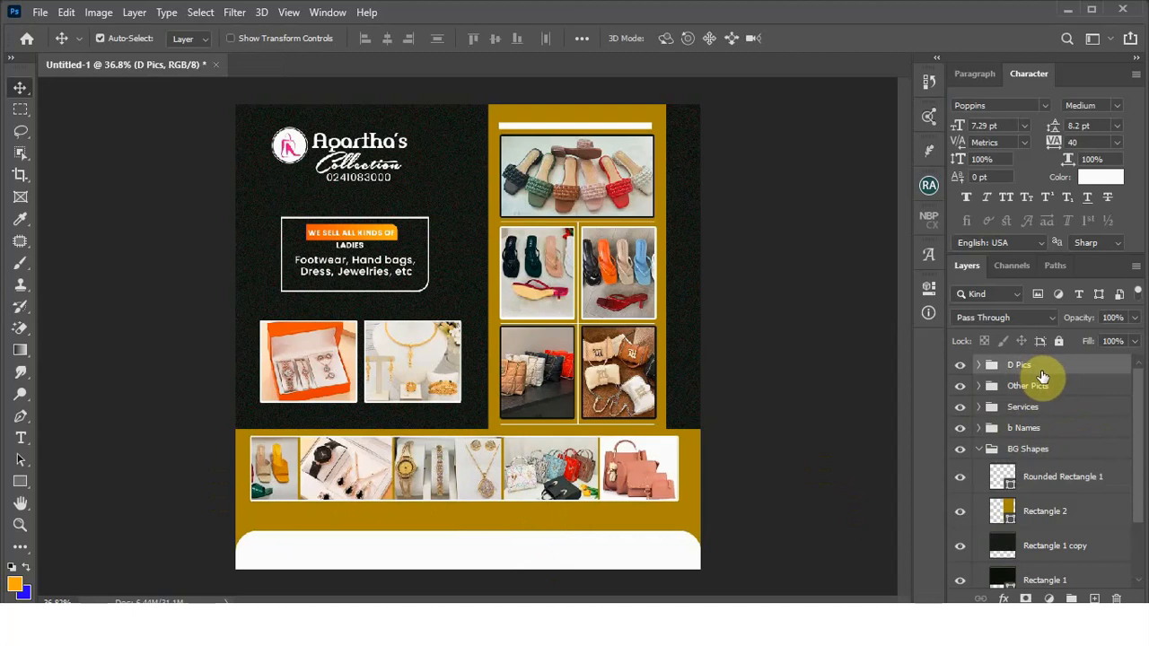
pyautogui.click(714, 528)
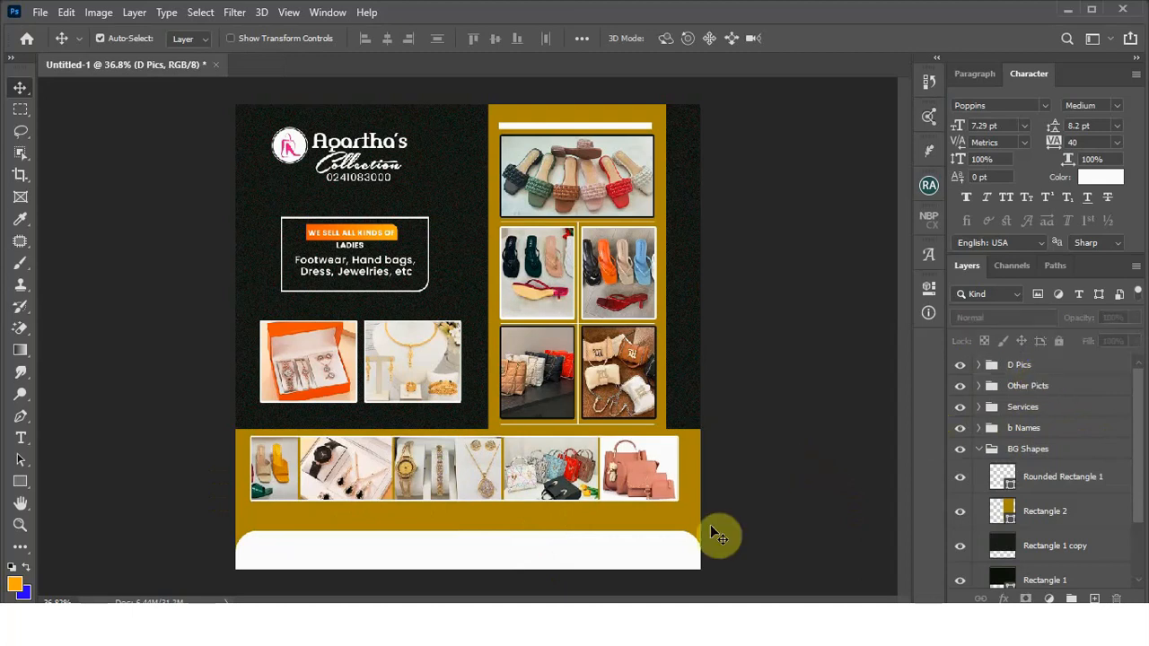
pyautogui.click(1033, 366)
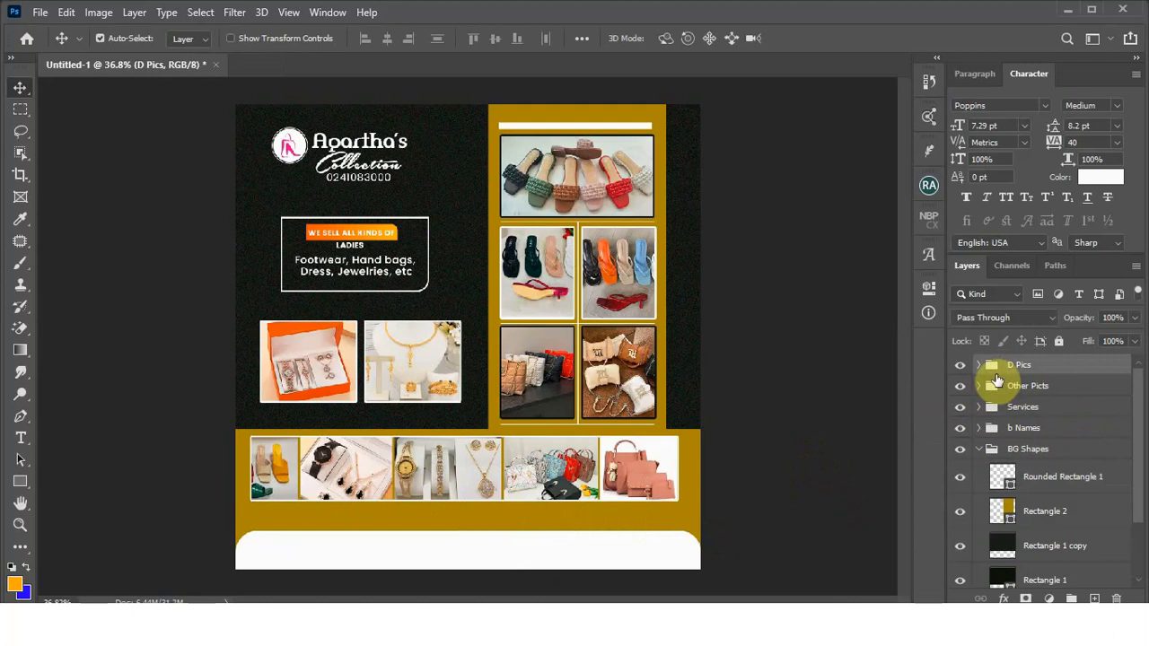
# Step: Add the text "Quality and affordable" from the Text note in the gold band below the photo strip, shifted slightly right
pyautogui.click(21, 438)
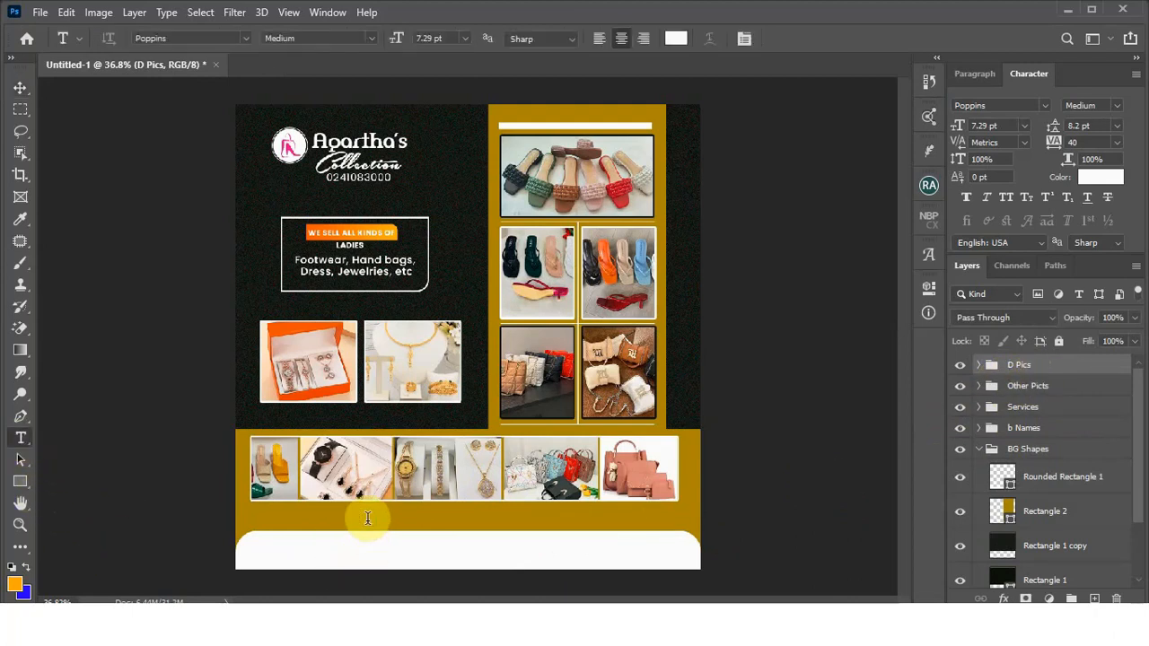
pyautogui.click(367, 518)
pyautogui.click(377, 618)
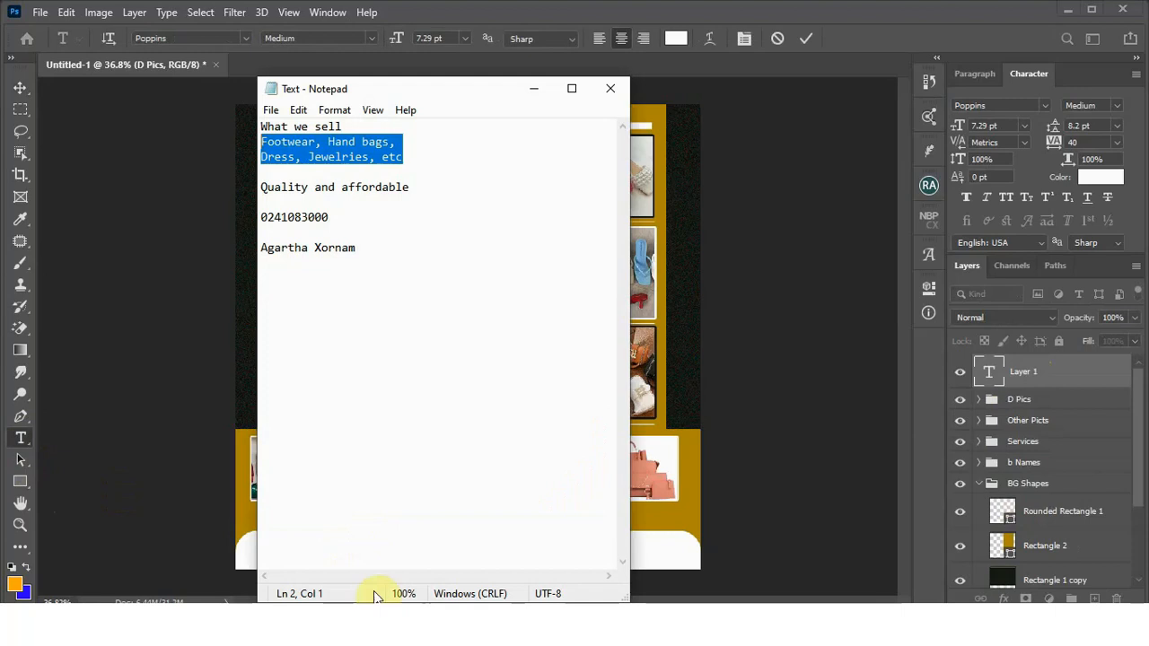
pyautogui.moveTo(411, 188); pyautogui.dragTo(258, 187)
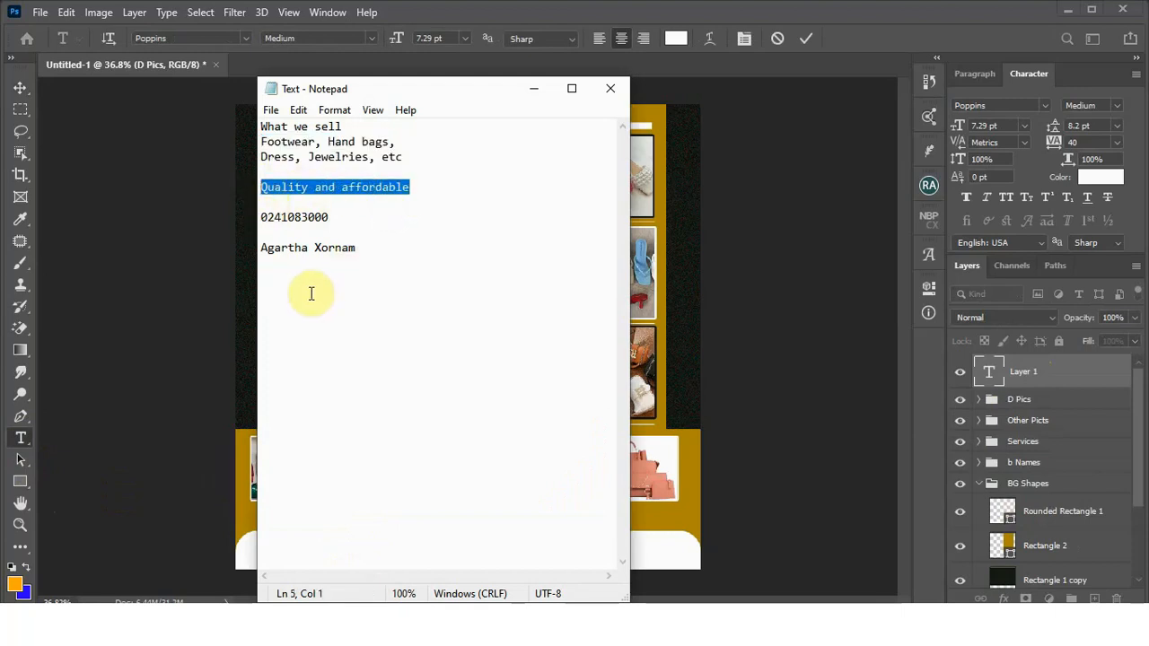
pyautogui.click(670, 517)
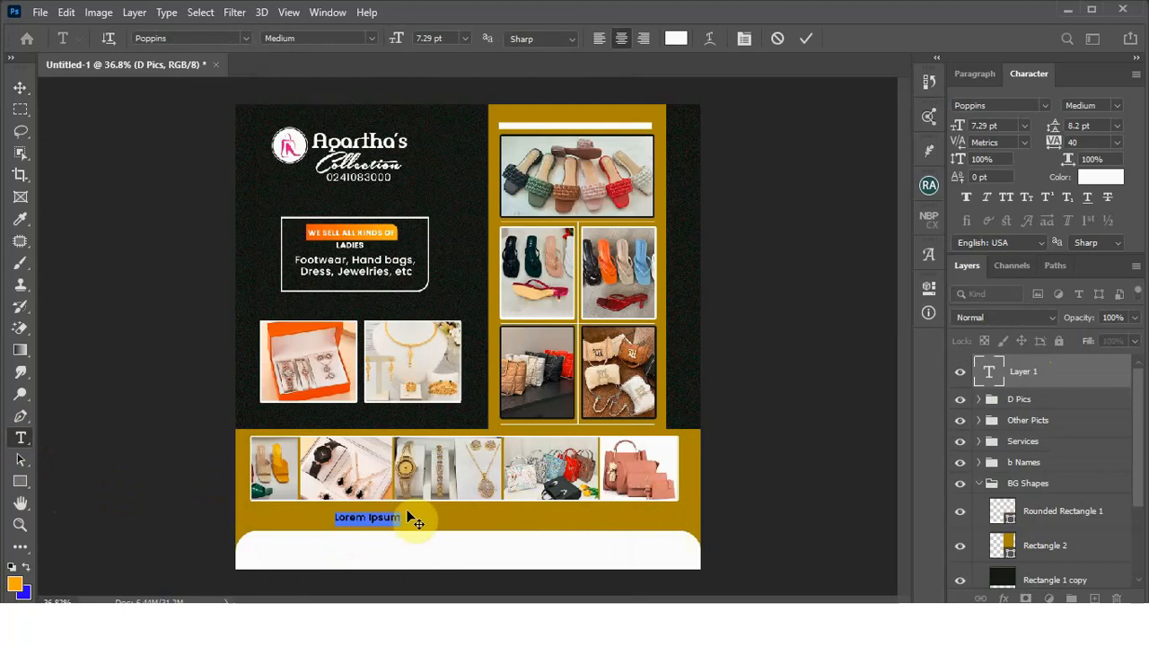
pyautogui.write('Quality and affordable')
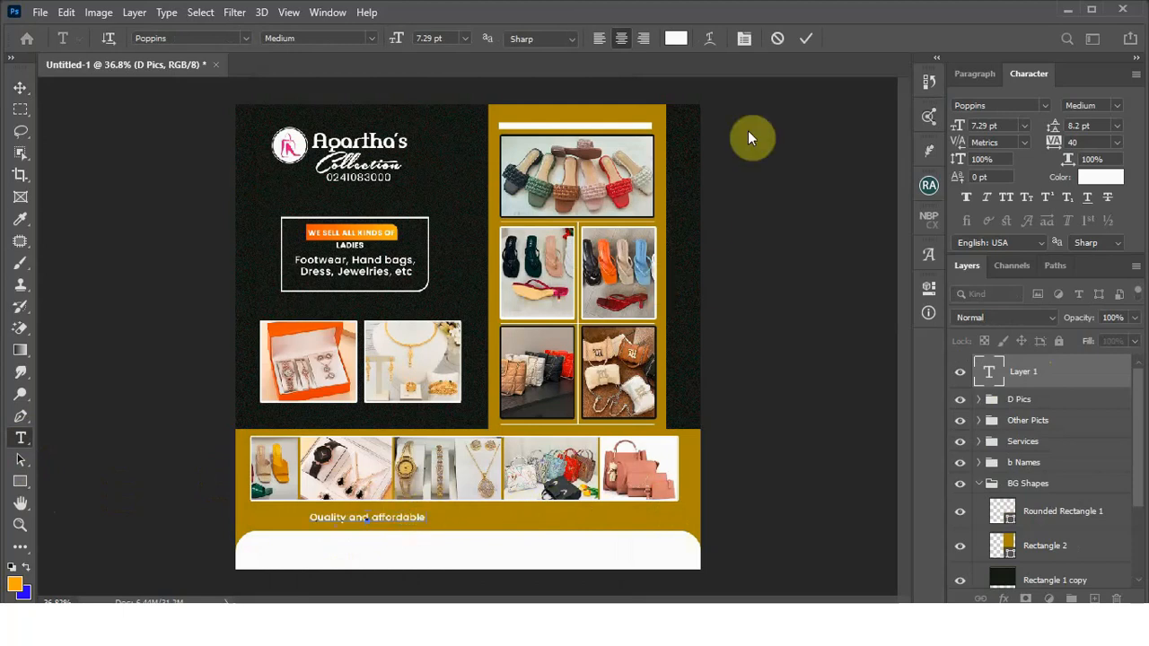
pyautogui.click(803, 42)
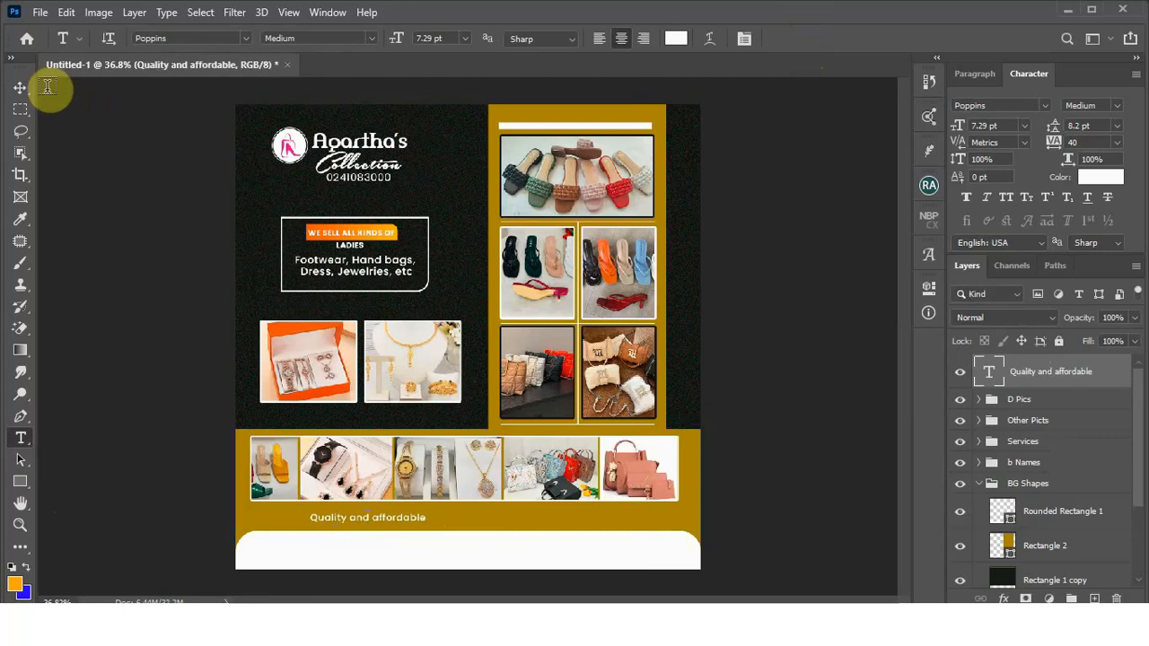
pyautogui.click(19, 90)
pyautogui.moveTo(359, 534); pyautogui.dragTo(393, 530)
# Step: Frame the tagline with five < signs before it and five > signs after it, separated from the words by spaces
pyautogui.scroll(4, 392, 530)
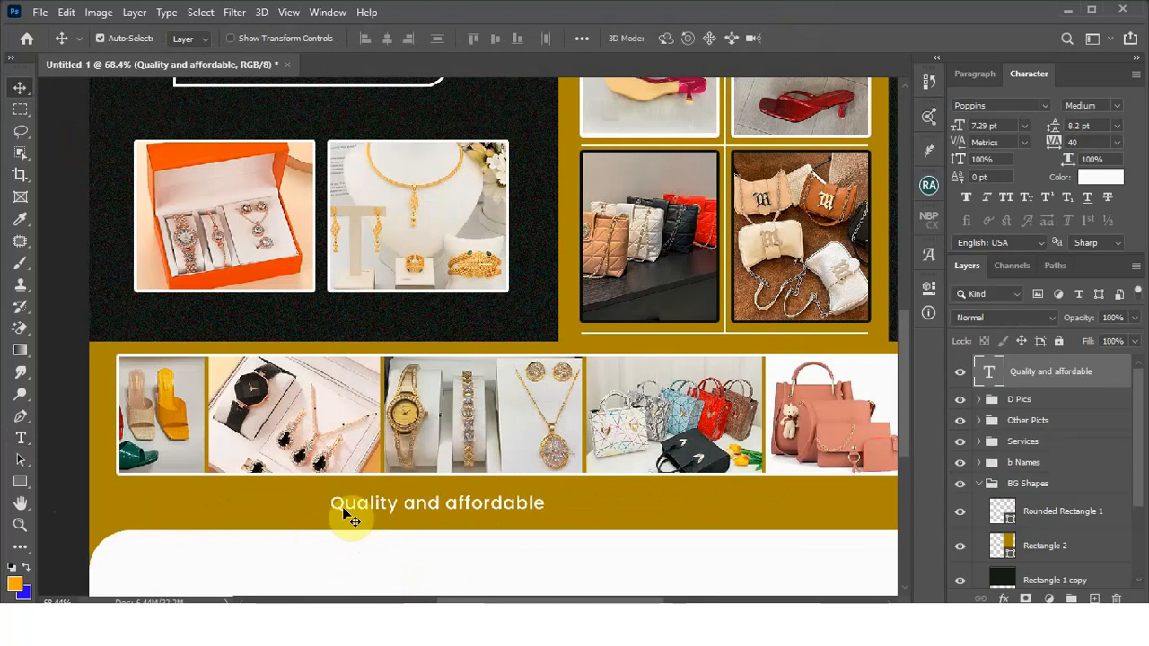
pyautogui.doubleClick(331, 502)
pyautogui.click(332, 504)
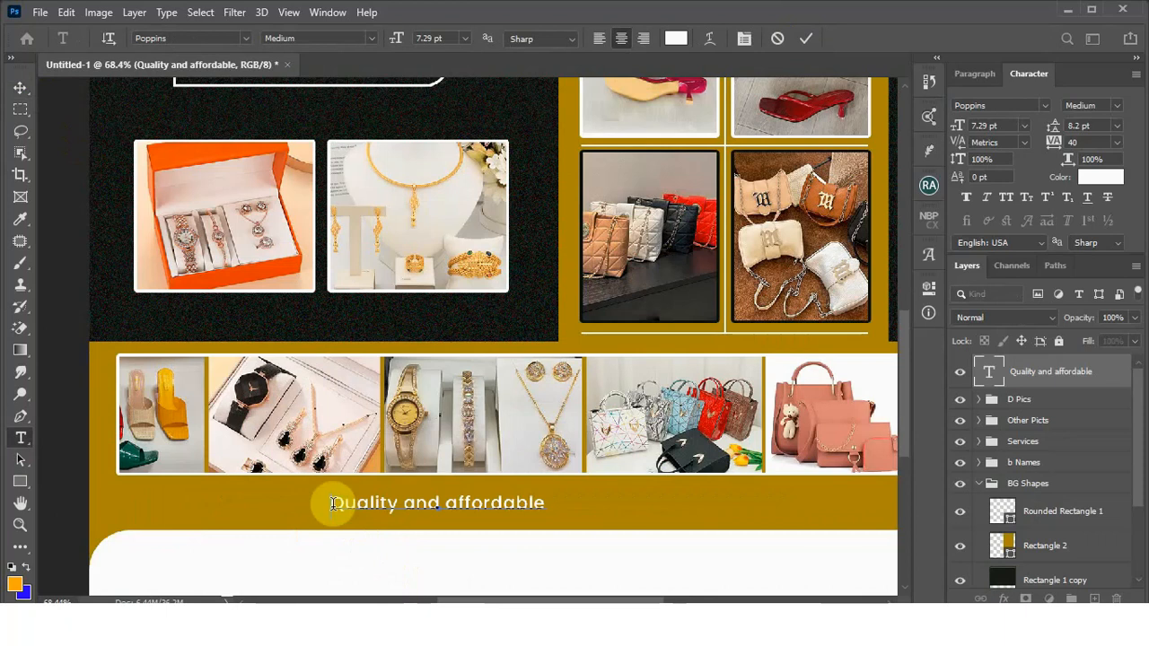
pyautogui.write('<<<<<<')
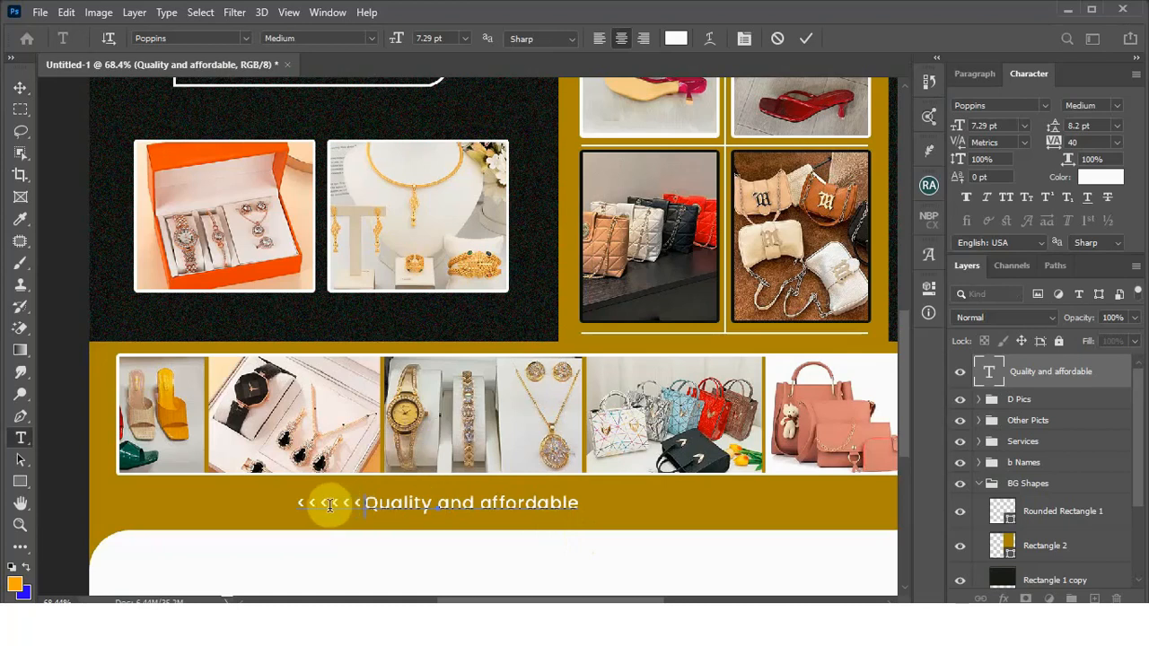
pyautogui.press('BackSpace')
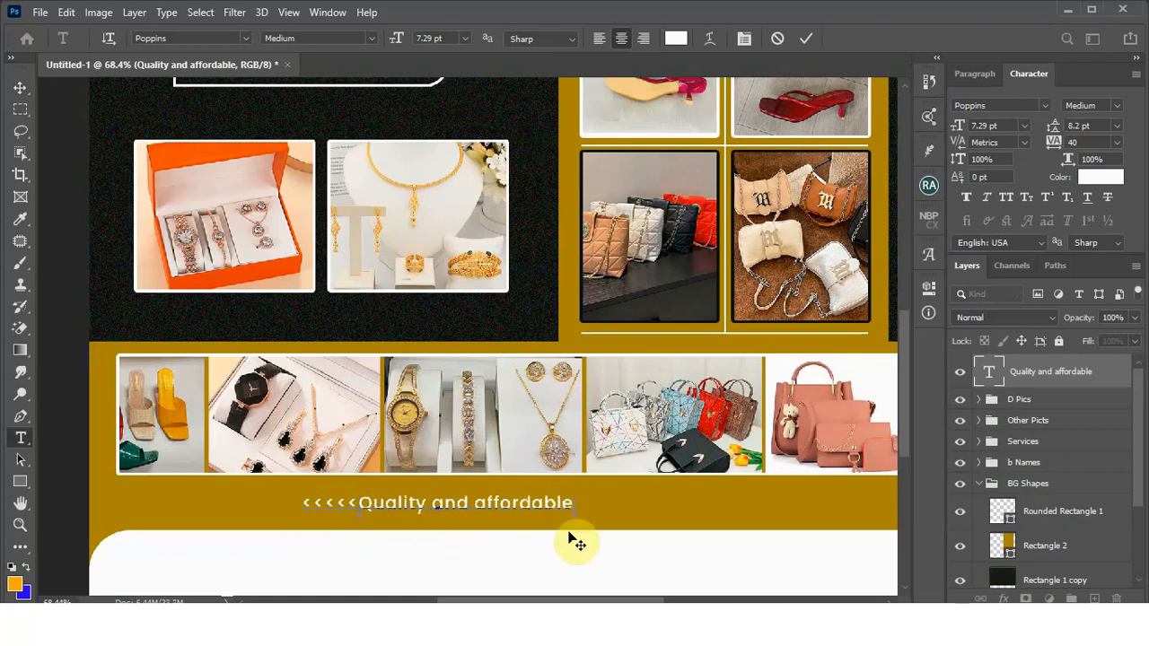
pyautogui.write('>>>>')
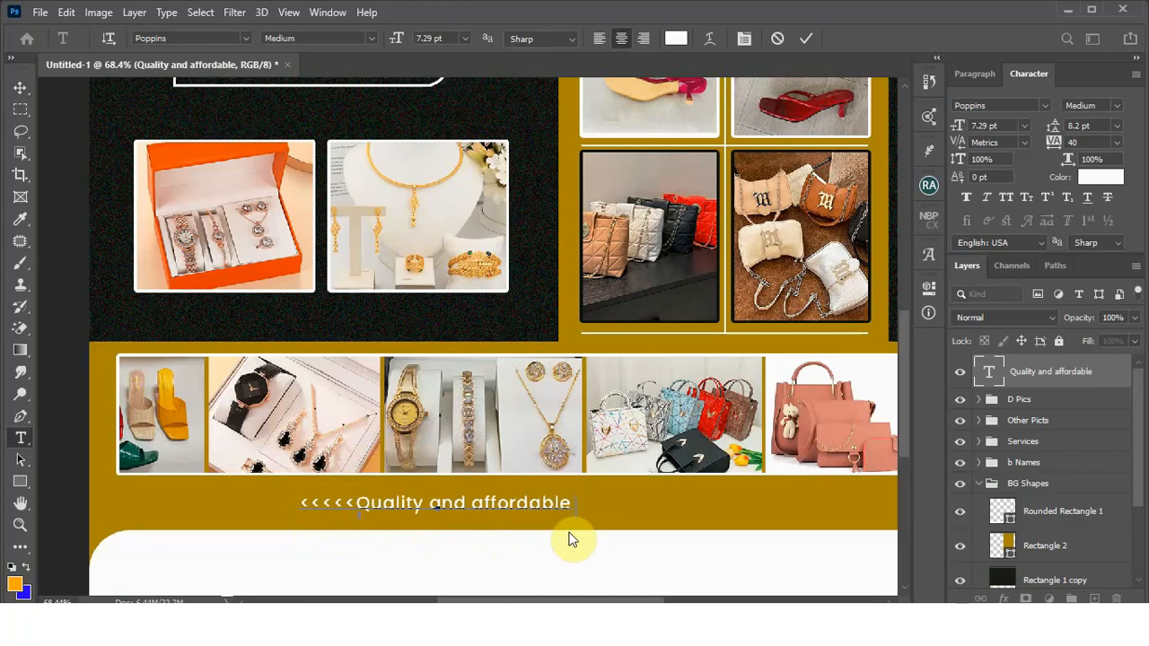
pyautogui.write('>')
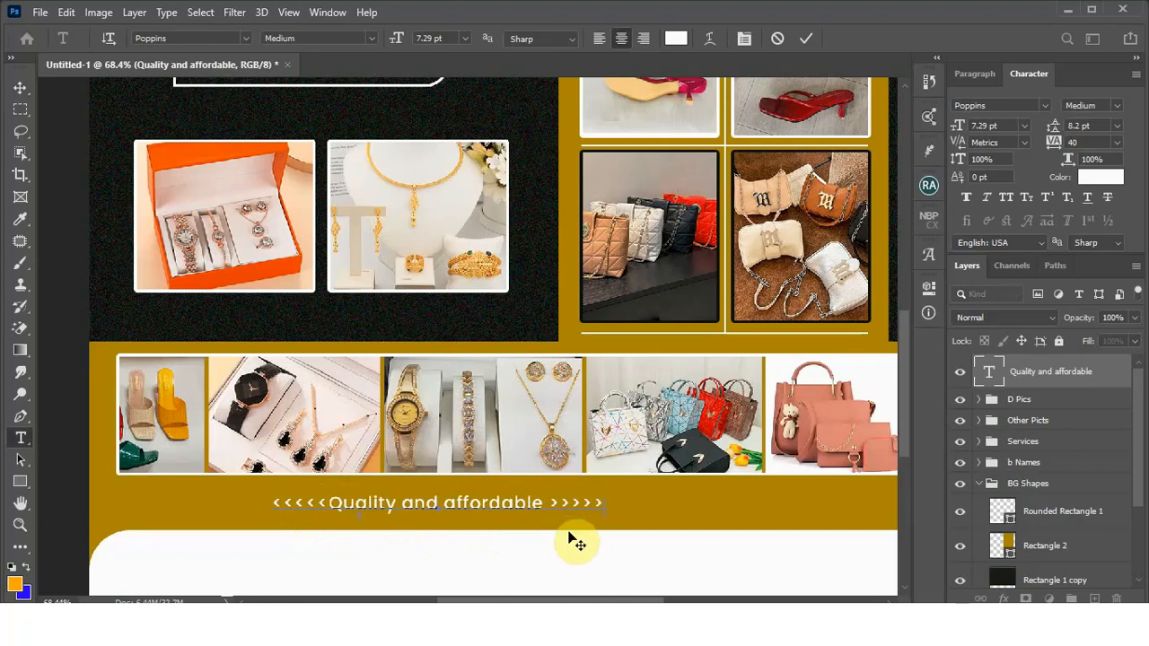
pyautogui.click(325, 503)
pyautogui.press('Return')
pyautogui.press('BackSpace')
pyautogui.click(802, 40)
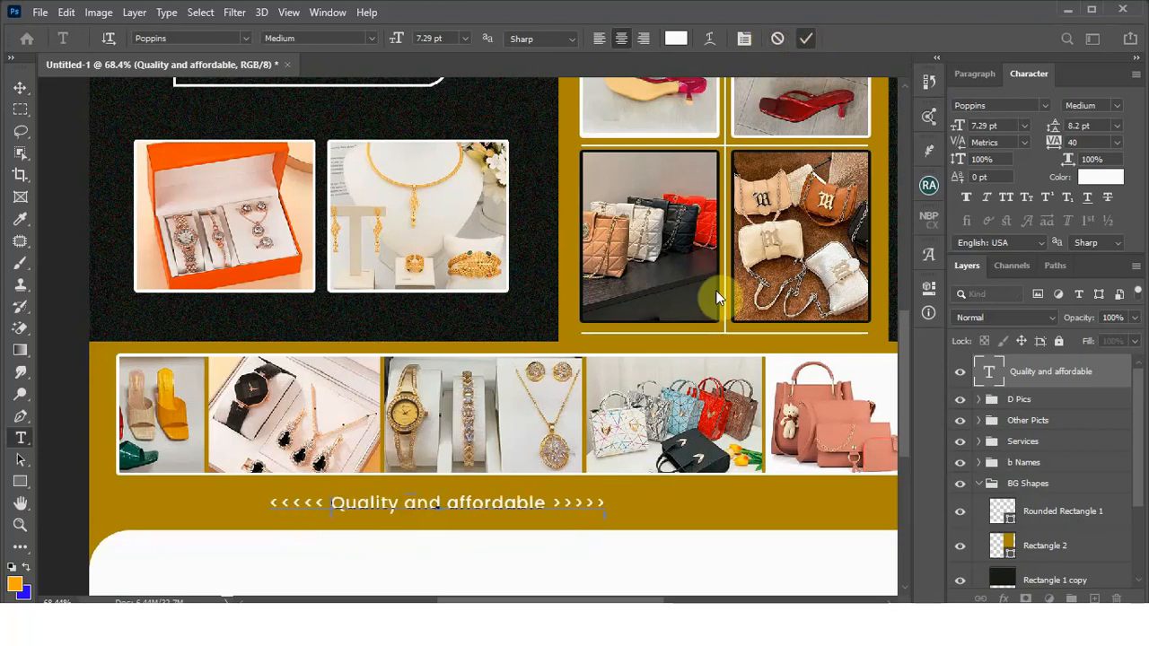
# Step: Set the tagline's font size to 12 pt and position it midway between the photo strip and the white footer
pyautogui.press('v')
pyautogui.moveTo(957, 128); pyautogui.dragTo(963, 128)
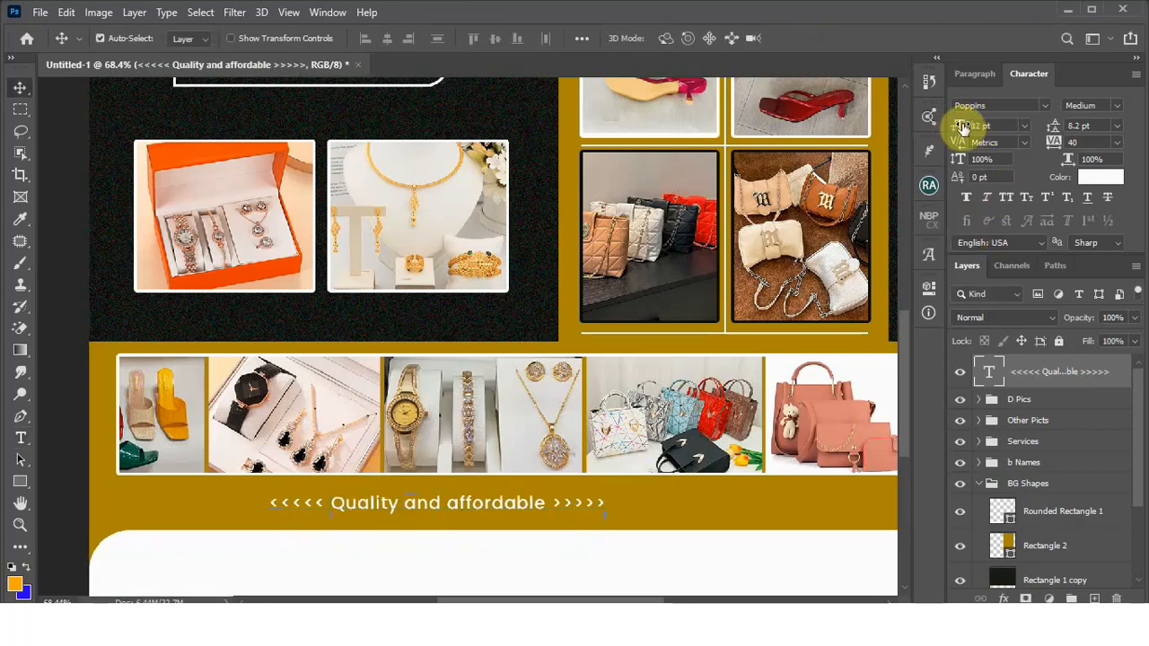
pyautogui.scroll(-3, 602, 283)
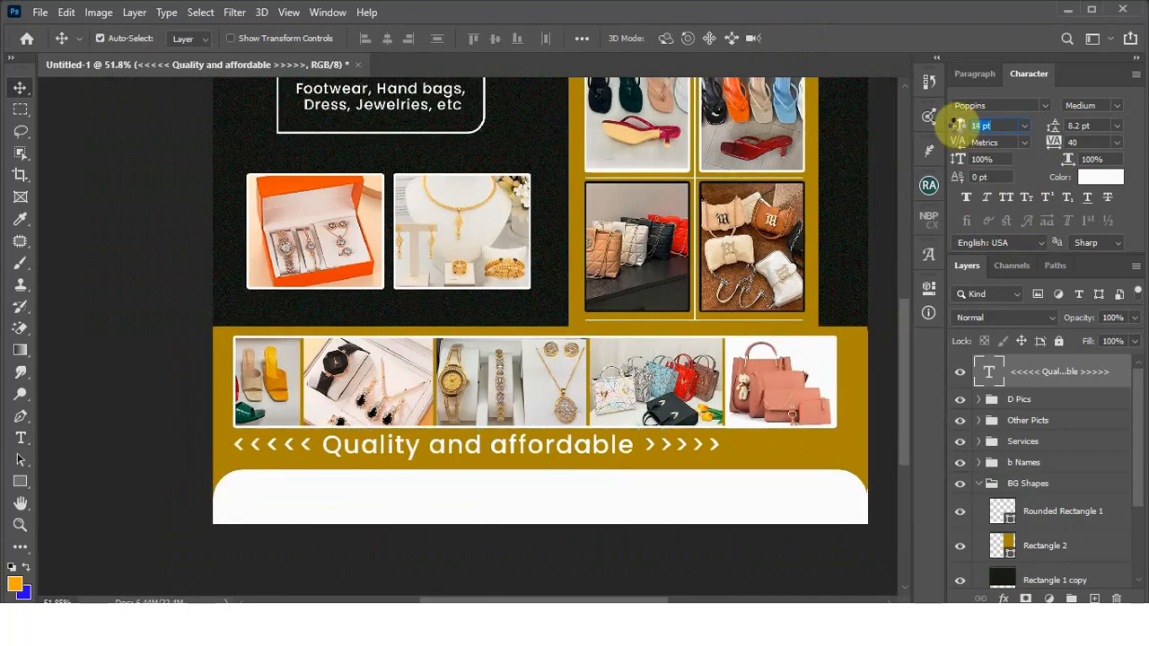
pyautogui.moveTo(602, 456); pyautogui.dragTo(656, 447)
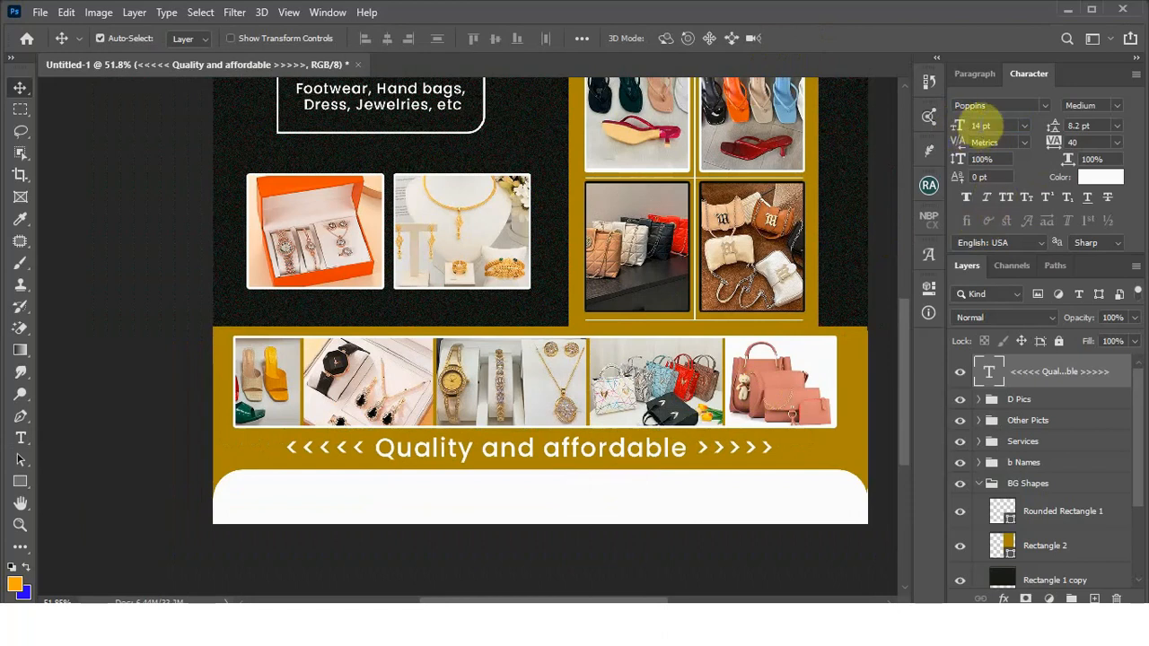
pyautogui.click(981, 125)
pyautogui.write('12')
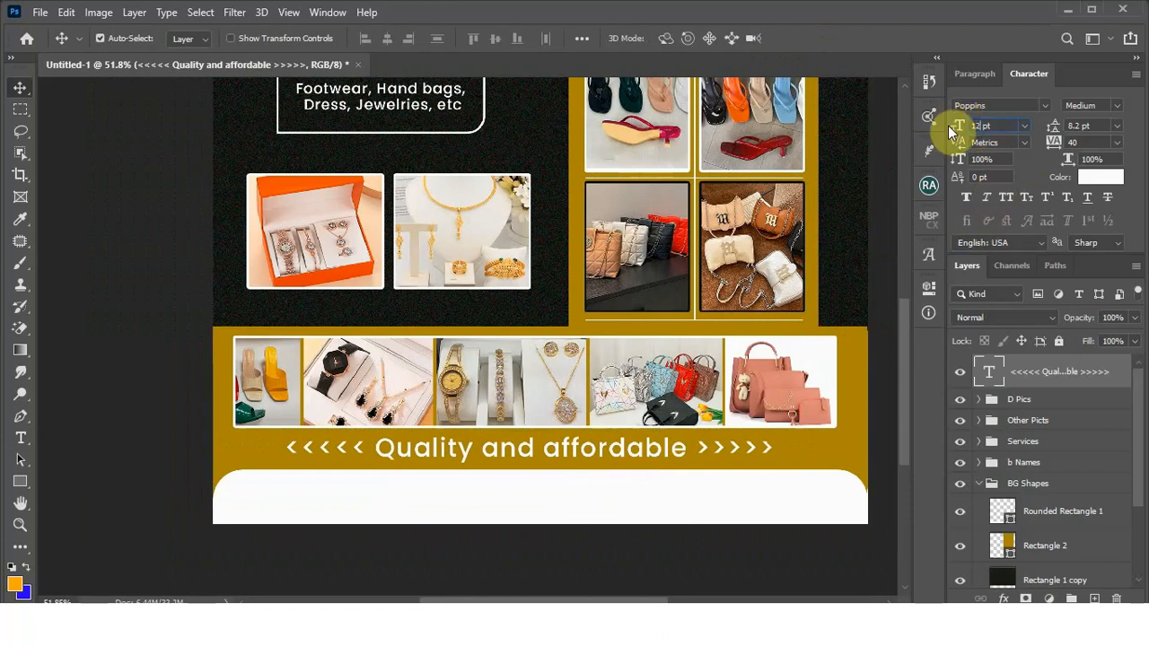
pyautogui.press('Return')
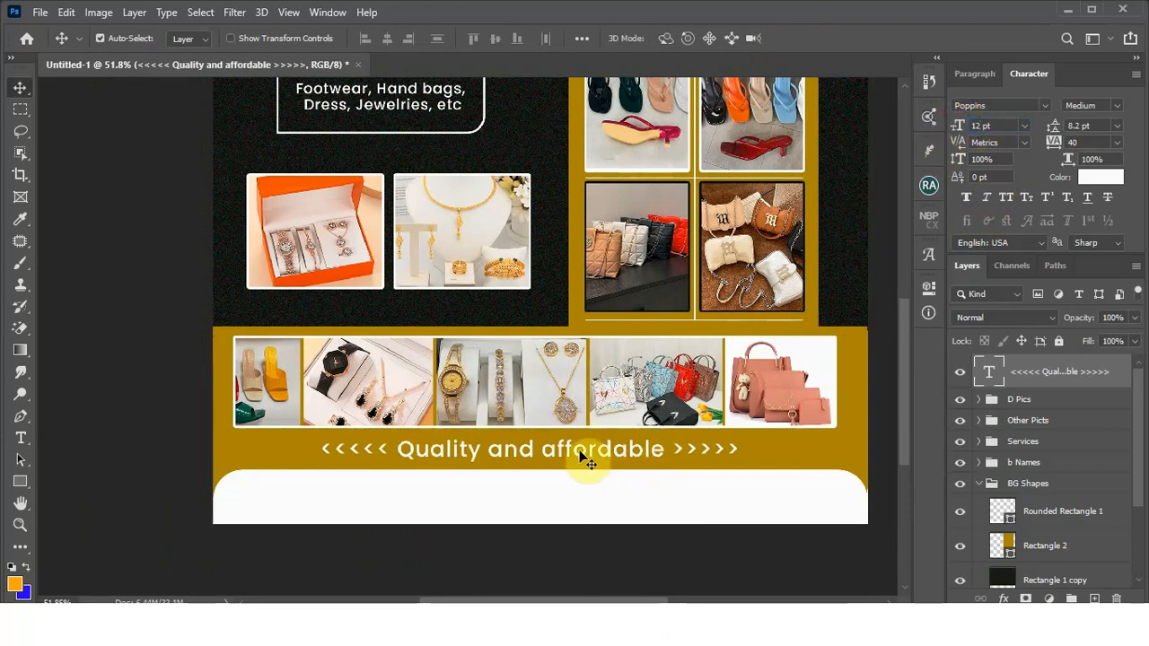
pyautogui.moveTo(580, 450); pyautogui.dragTo(577, 449)
# Step: Change the tagline's text colour to pure white, ffffff
pyautogui.click(1106, 178)
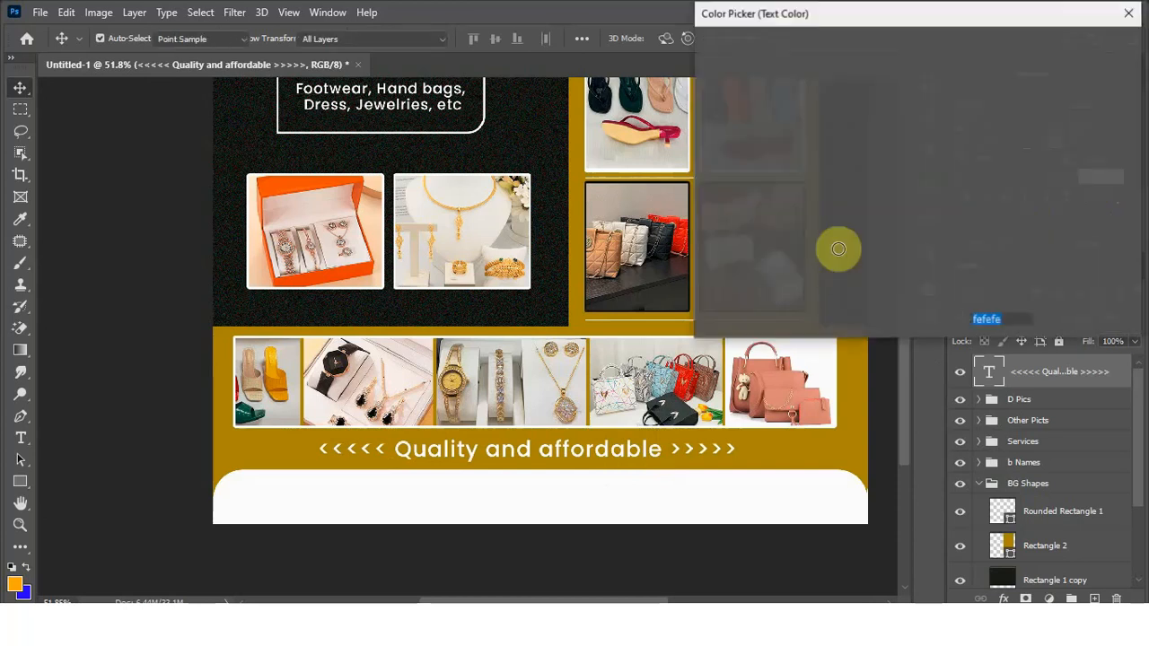
pyautogui.moveTo(874, 249)
pyautogui.mouseDown()
pyautogui.moveTo(928, 286)
pyautogui.moveTo(705, 30)
pyautogui.moveTo(704, 54)
pyautogui.mouseUp()
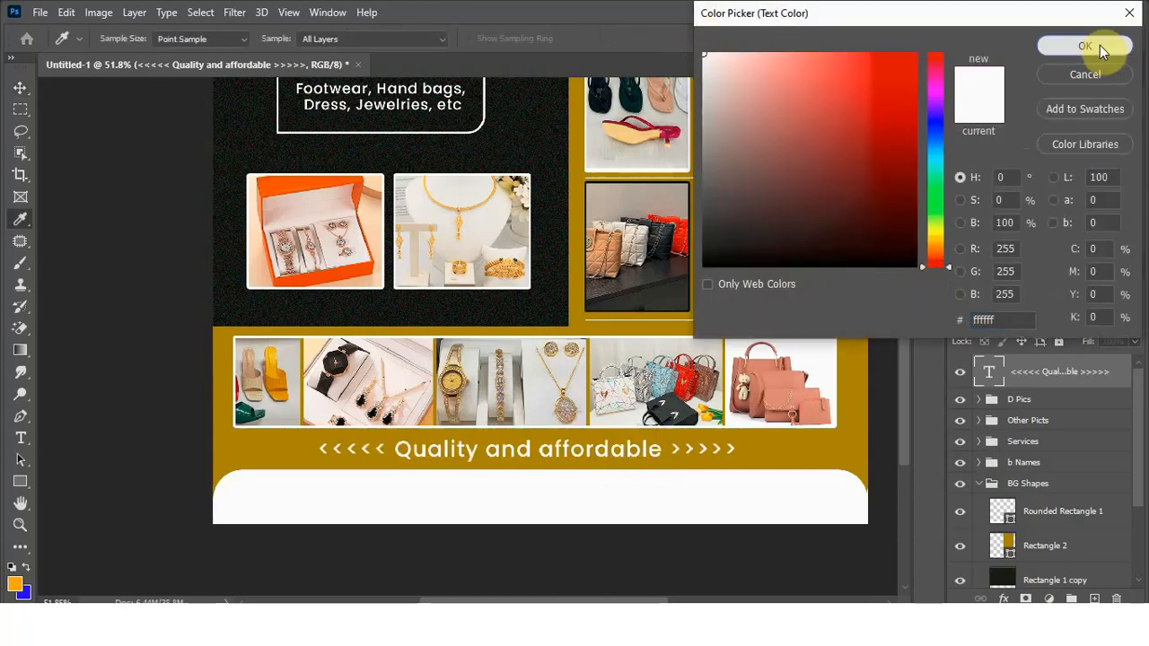
pyautogui.click(1085, 47)
# Step: Review the whole flyer, the tagline and empty footer area, and the available files in the Flyer folder
pyautogui.keyDown('alt'); pyautogui.scroll(-3, 726, 422); pyautogui.keyUp('alt')
pyautogui.scroll(-1, 724, 419)
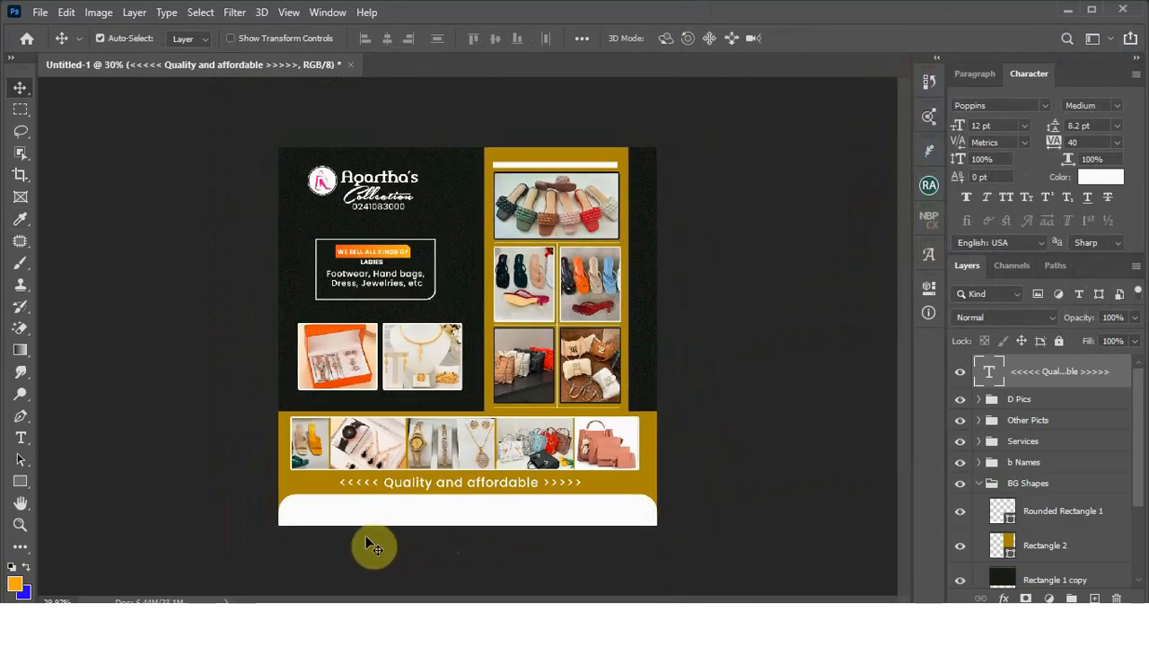
pyautogui.keyDown('alt'); pyautogui.scroll(2, 368, 542); pyautogui.keyUp('alt')
pyautogui.keyDown('alt'); pyautogui.scroll(3, 471, 540); pyautogui.keyUp('alt')
pyautogui.moveTo(473, 528); pyautogui.dragTo(537, 402)
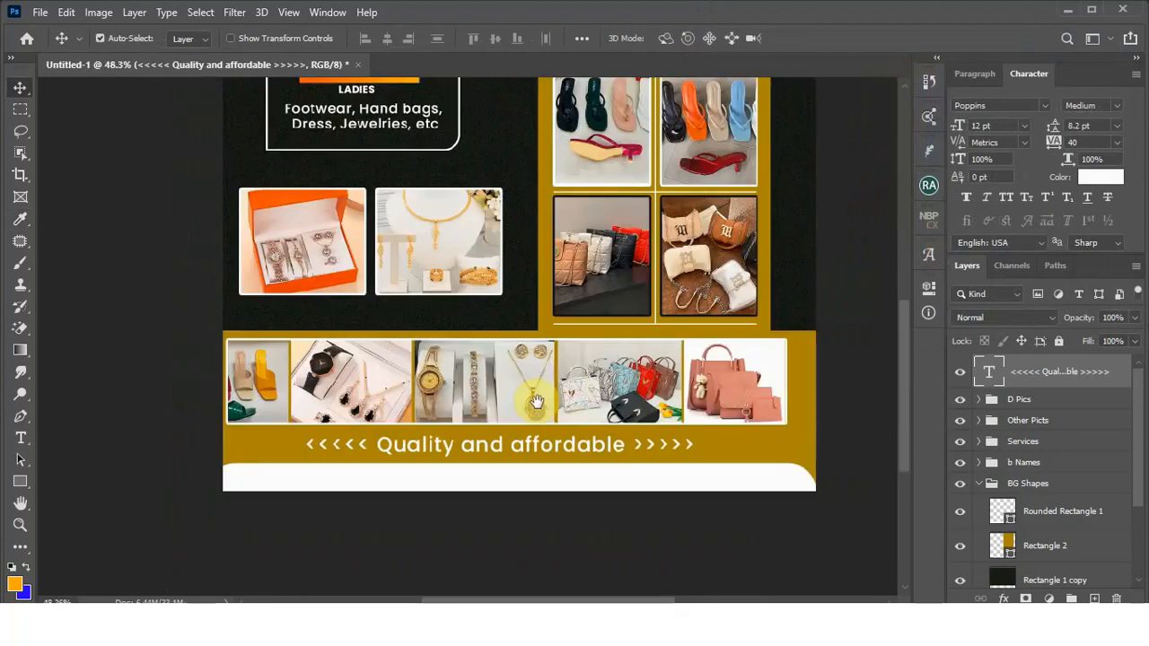
pyautogui.keyDown('alt'); pyautogui.scroll(2, 477, 503); pyautogui.keyUp('alt')
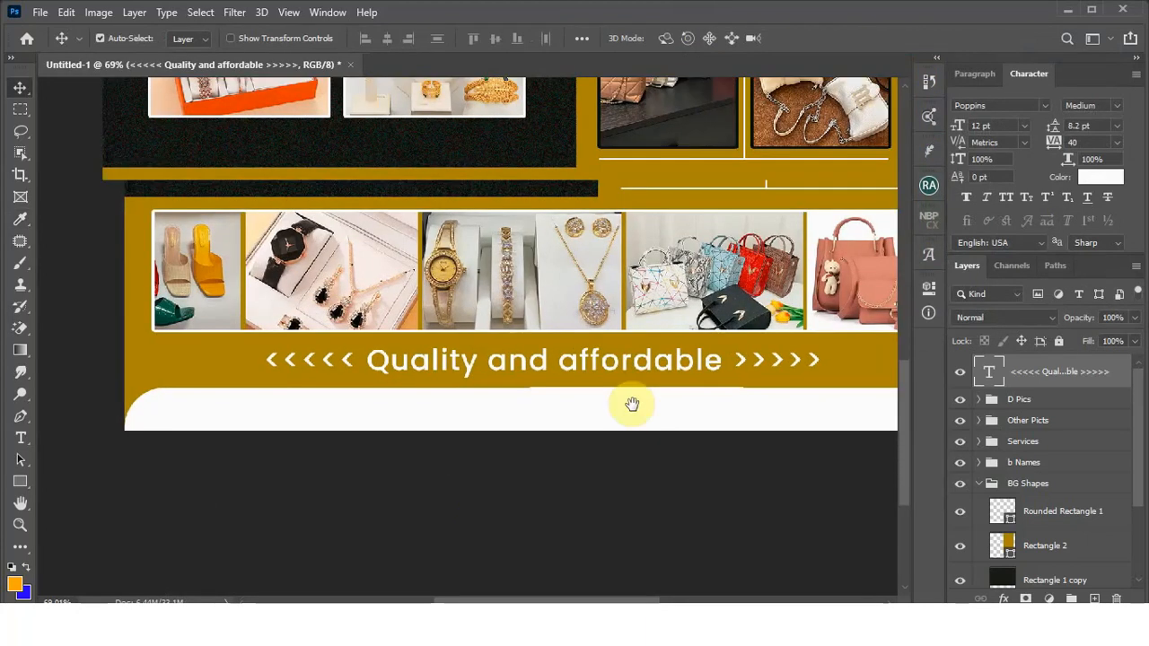
pyautogui.keyDown('alt'); pyautogui.scroll(-2, 632, 404); pyautogui.keyUp('alt')
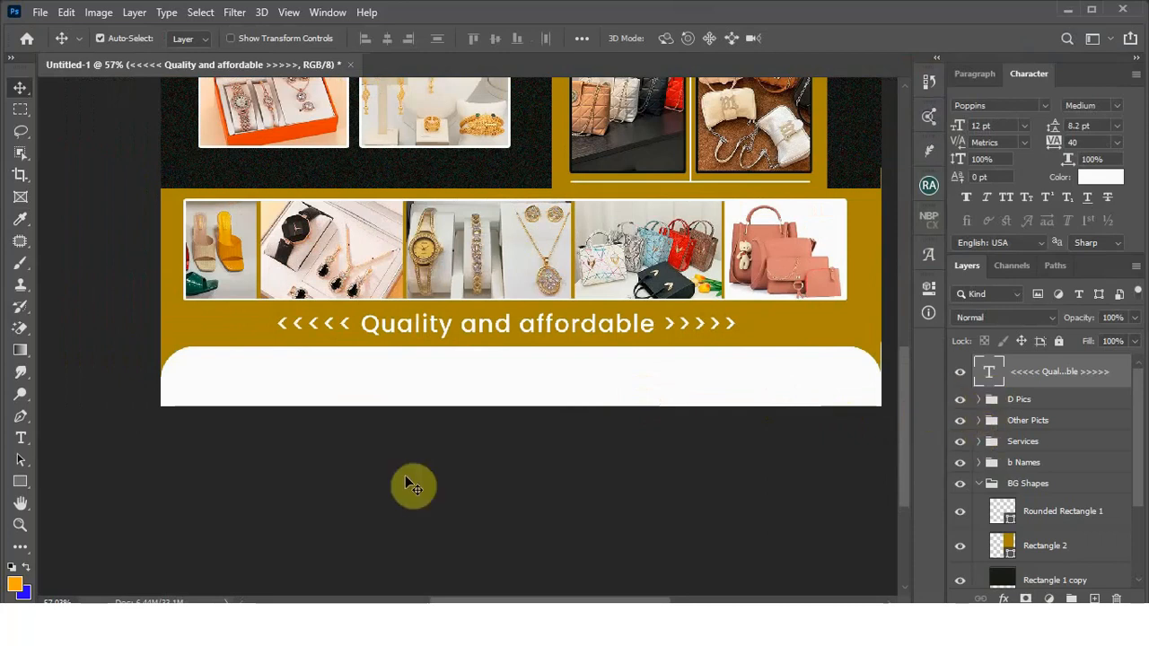
pyautogui.hotkey('alt', 'Tab')
pyautogui.click(576, 513)
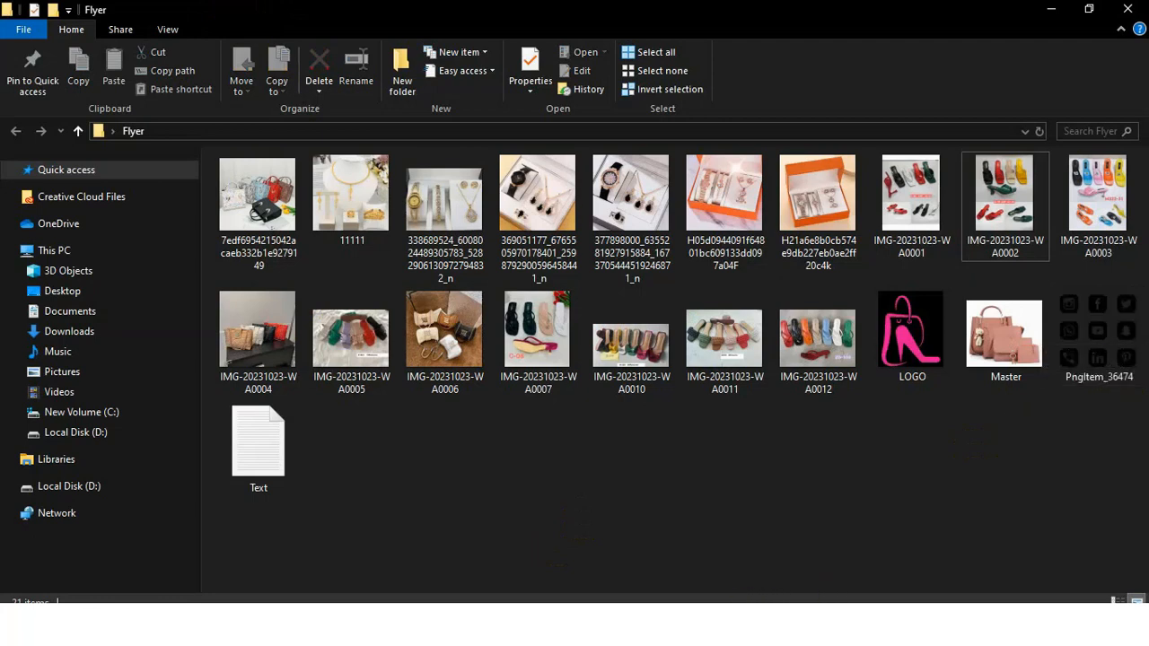
pyautogui.click(721, 629)
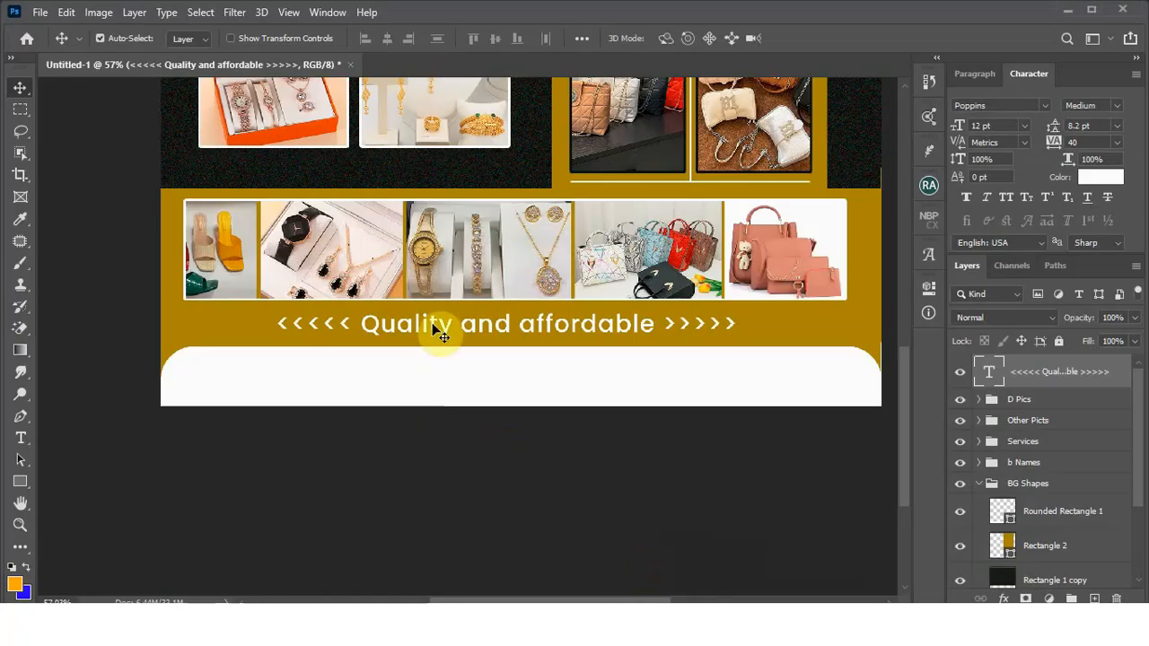
# Step: Duplicate the tagline into the white footer and change the copy's text colour to black
pyautogui.moveTo(432, 322)
pyautogui.mouseDown()
pyautogui.moveTo(419, 375)
pyautogui.moveTo(432, 325)
pyautogui.mouseUp()
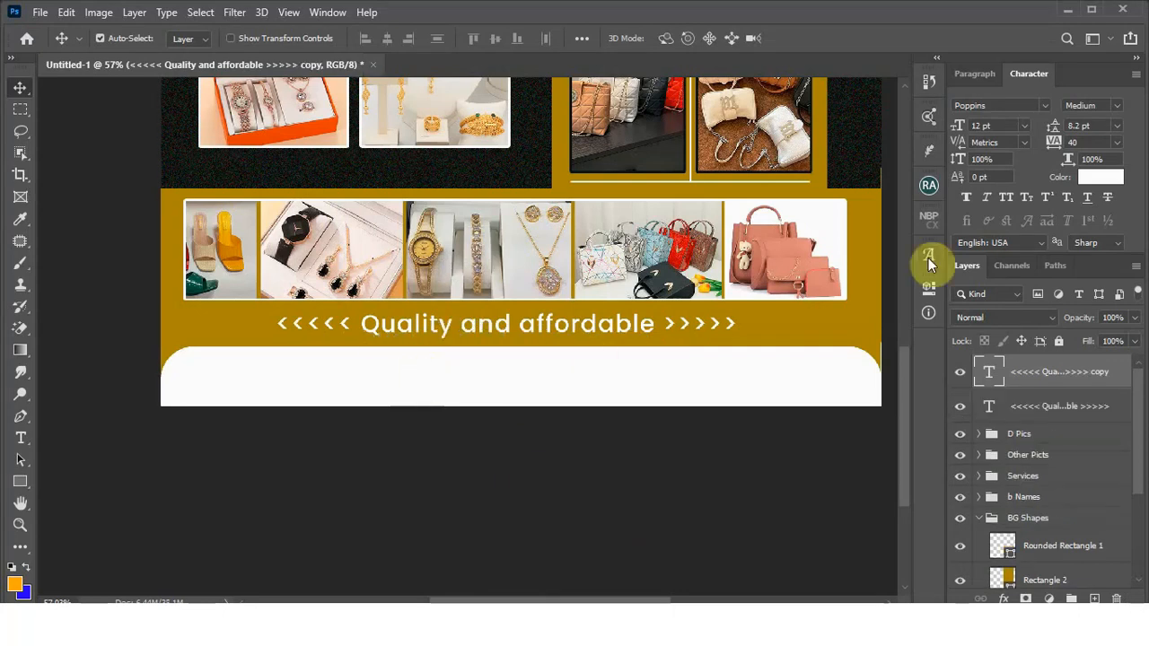
pyautogui.click(1100, 177)
pyautogui.click(799, 181)
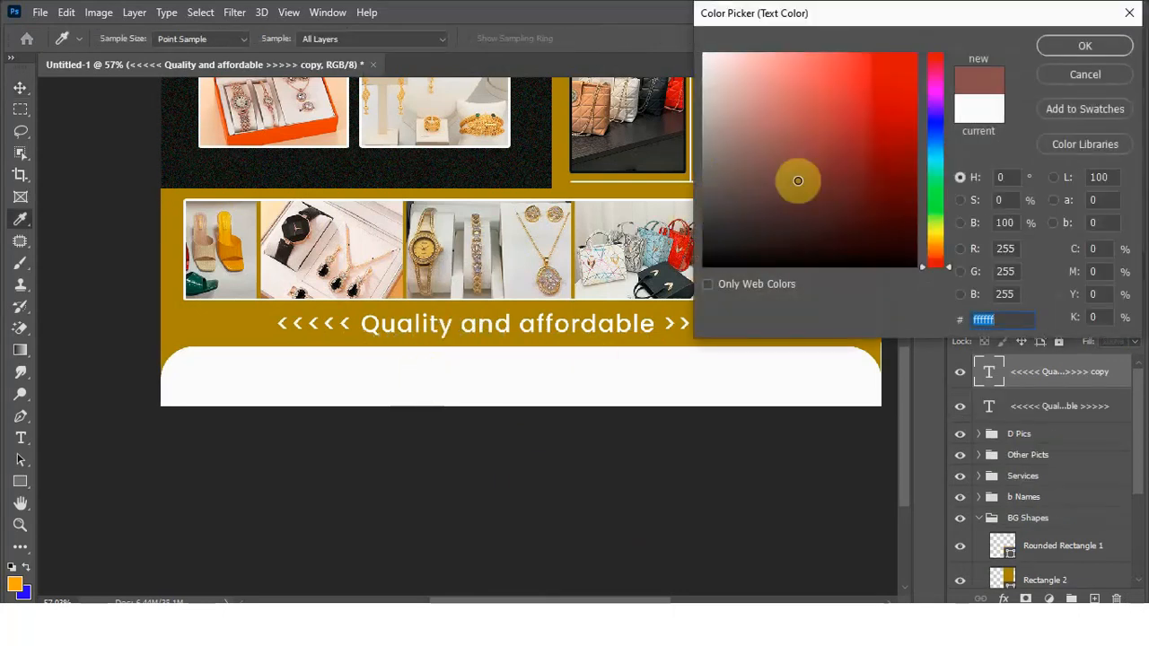
pyautogui.moveTo(799, 180); pyautogui.dragTo(926, 267)
pyautogui.click(1073, 45)
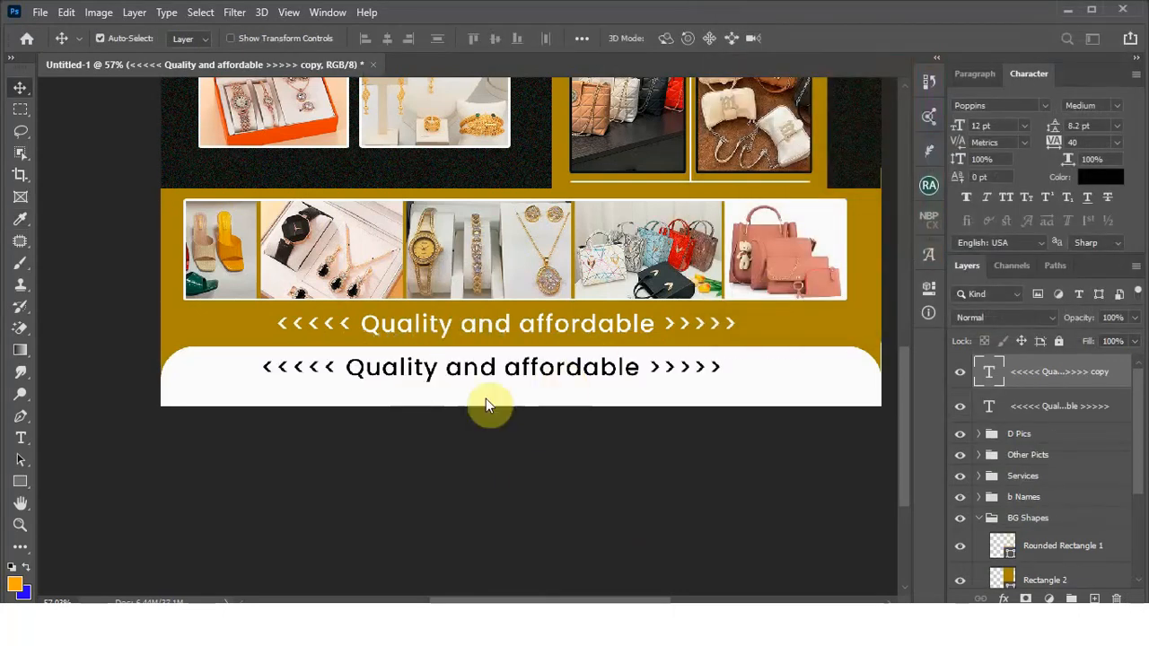
# Step: Replace the footer copy's text with the owner's name copied from the Text note
pyautogui.hotkey('alt', 'Tab')
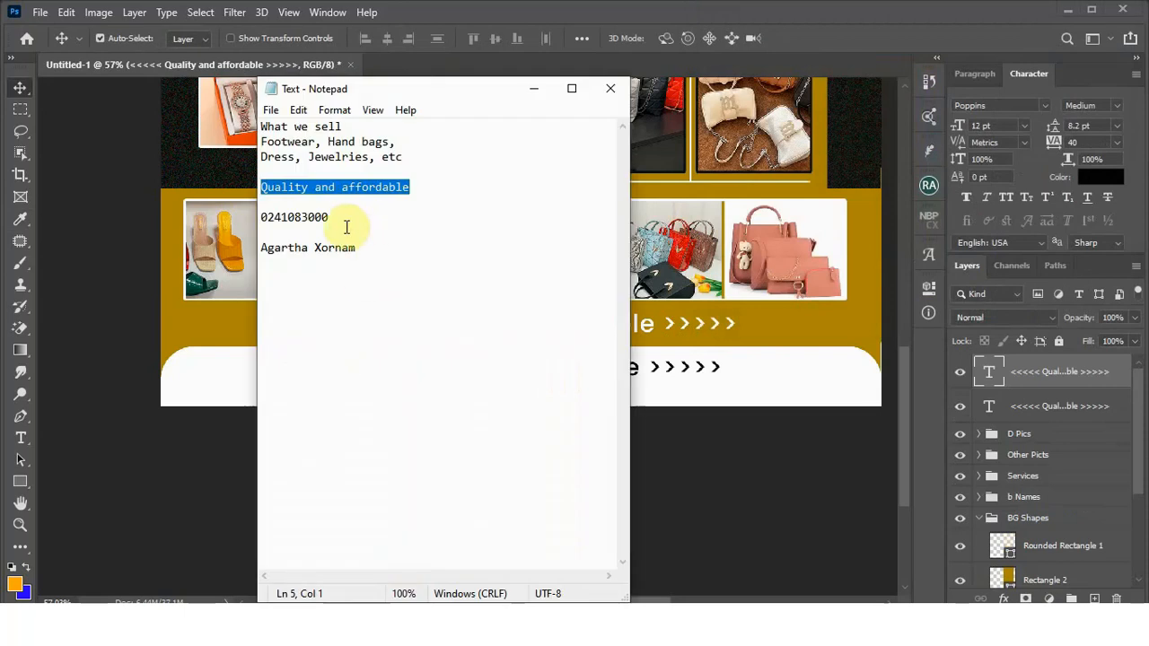
pyautogui.moveTo(358, 256); pyautogui.dragTo(273, 253)
pyautogui.hotkey('ctrl', 'c')
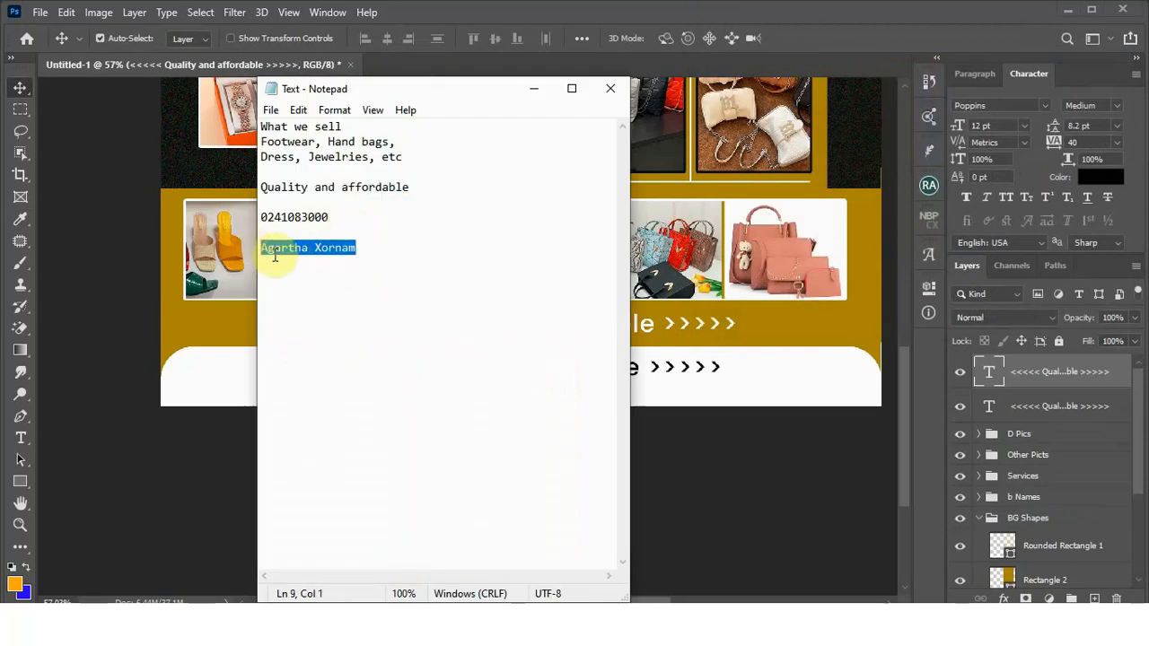
pyautogui.click(534, 93)
pyautogui.doubleClick(608, 373)
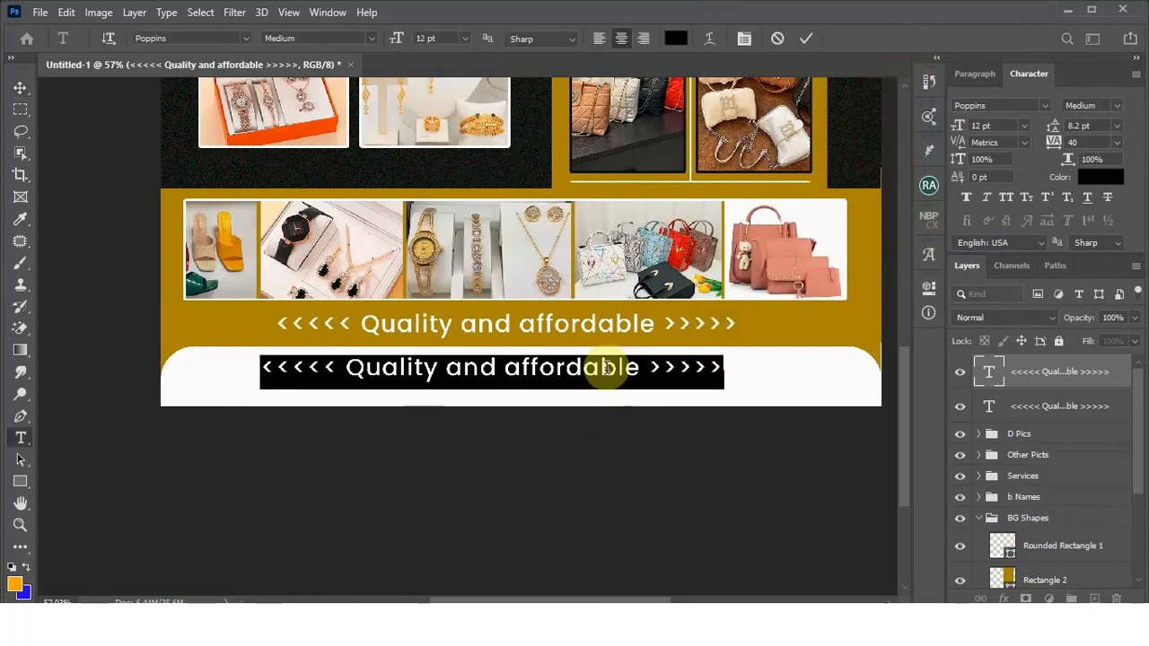
pyautogui.hotkey('ctrl', 'v')
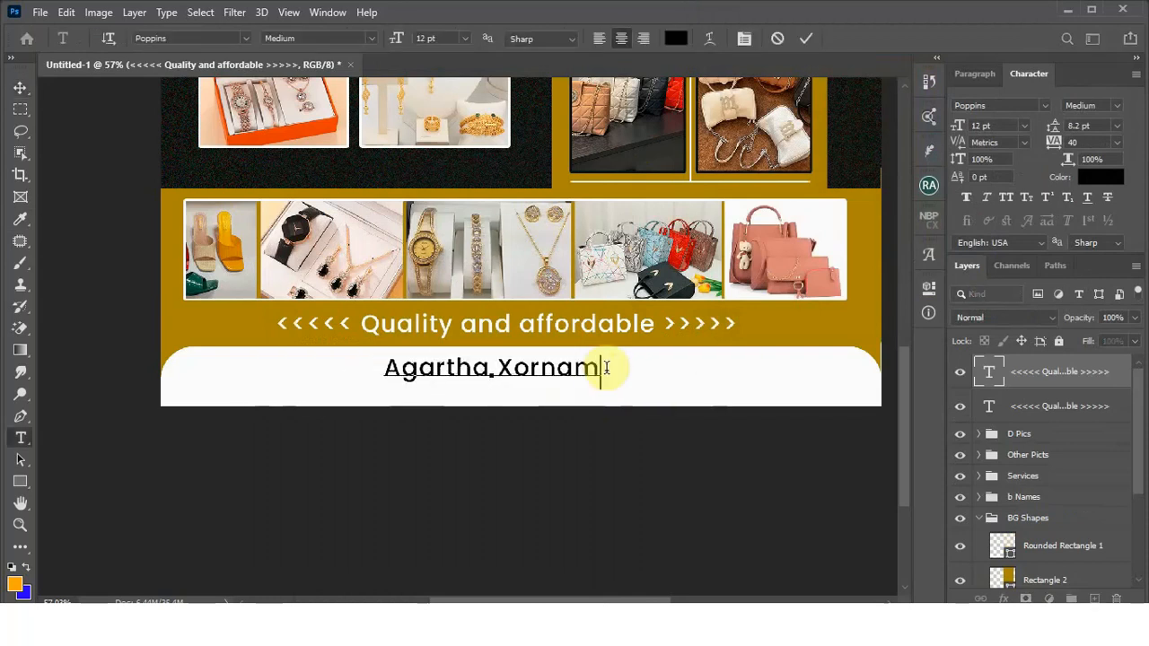
pyautogui.click(805, 38)
pyautogui.press('v')
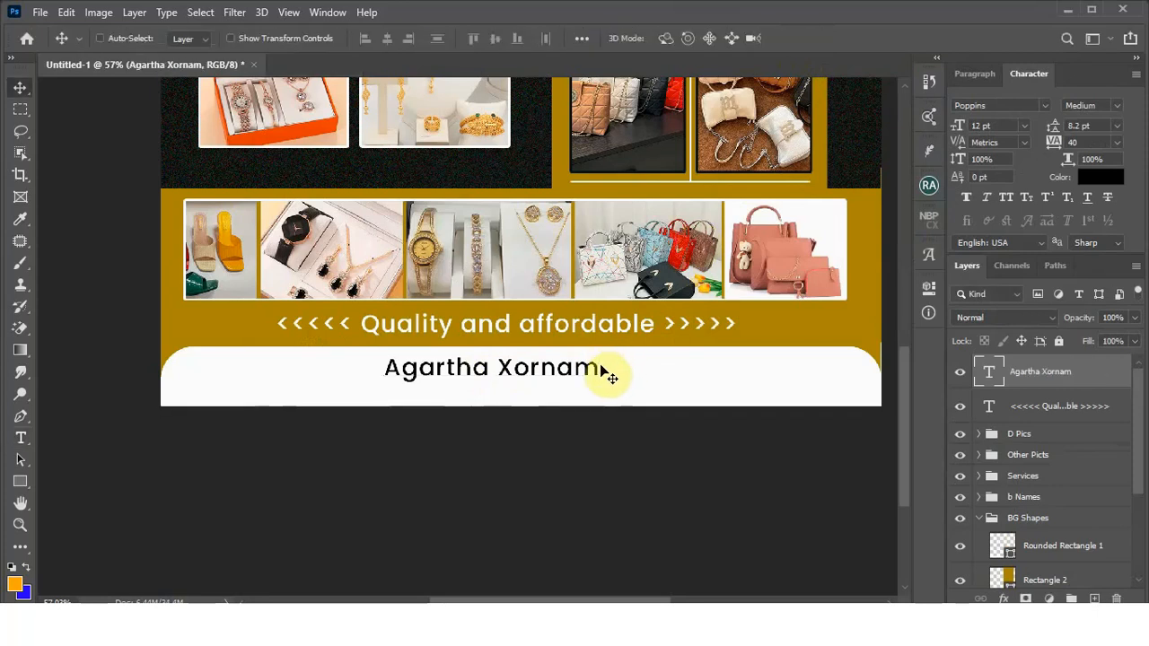
# Step: Scale the owner's name in the footer down to about 83%
pyautogui.hotkey('ctrl', 't')
pyautogui.moveTo(600, 359); pyautogui.dragTo(563, 366)
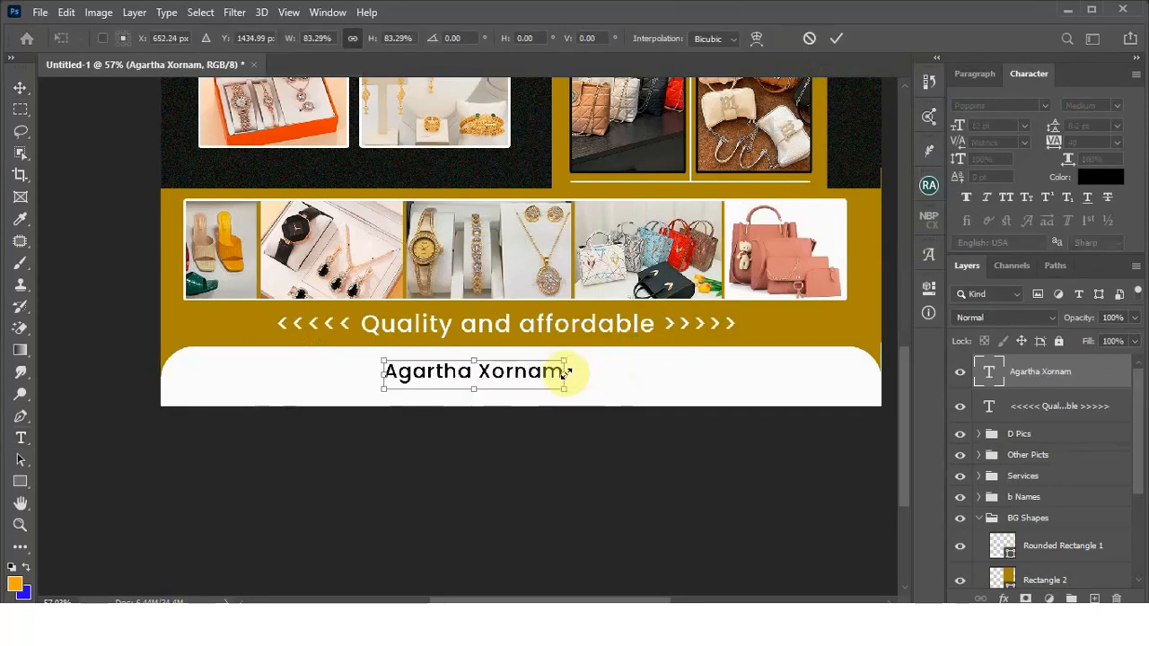
pyautogui.click(835, 40)
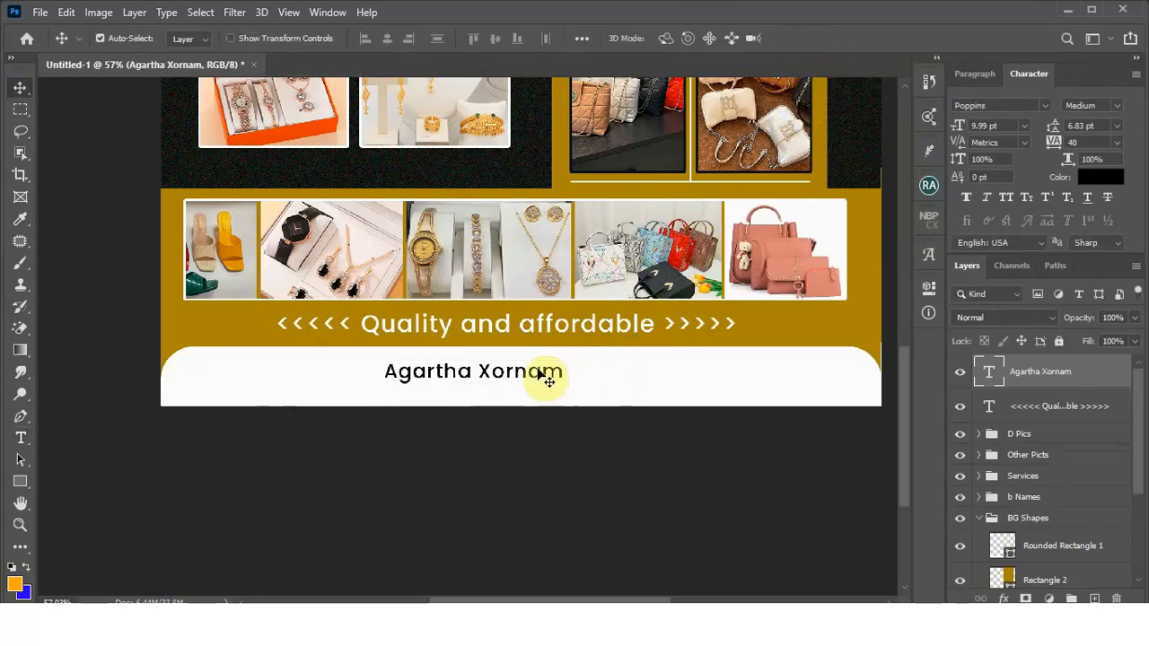
# Step: Place the name at the footer's right with a copy to its left, and replace the copy's text with the note's phone number
pyautogui.moveTo(543, 377); pyautogui.dragTo(498, 381)
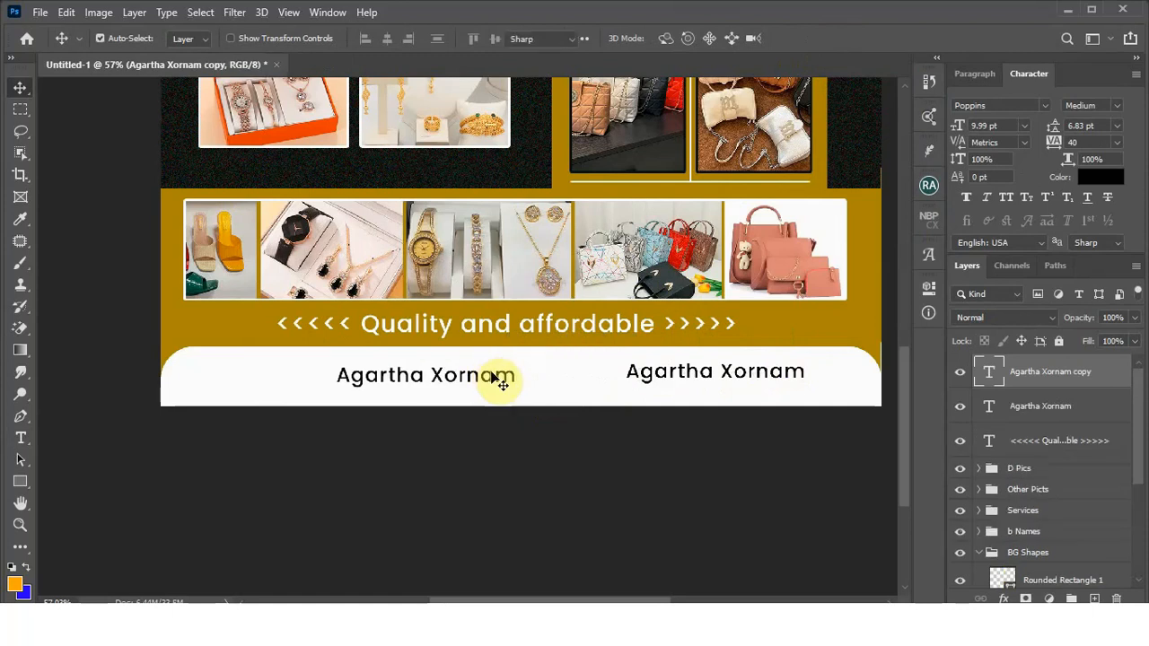
pyautogui.doubleClick(499, 379)
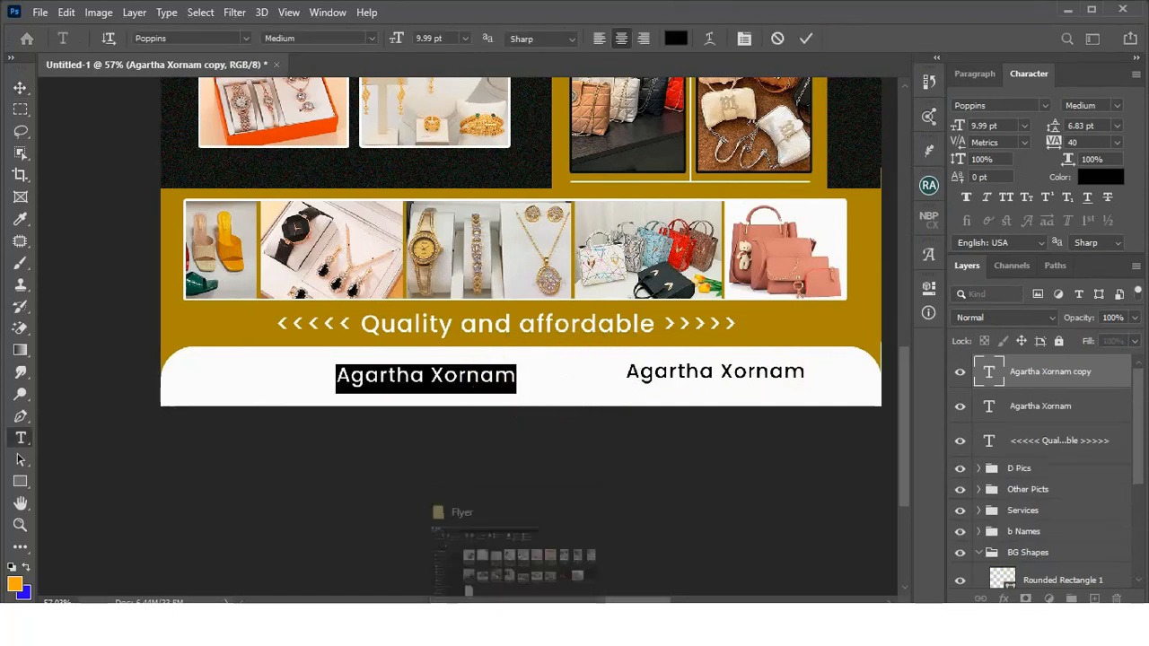
pyautogui.click(486, 621)
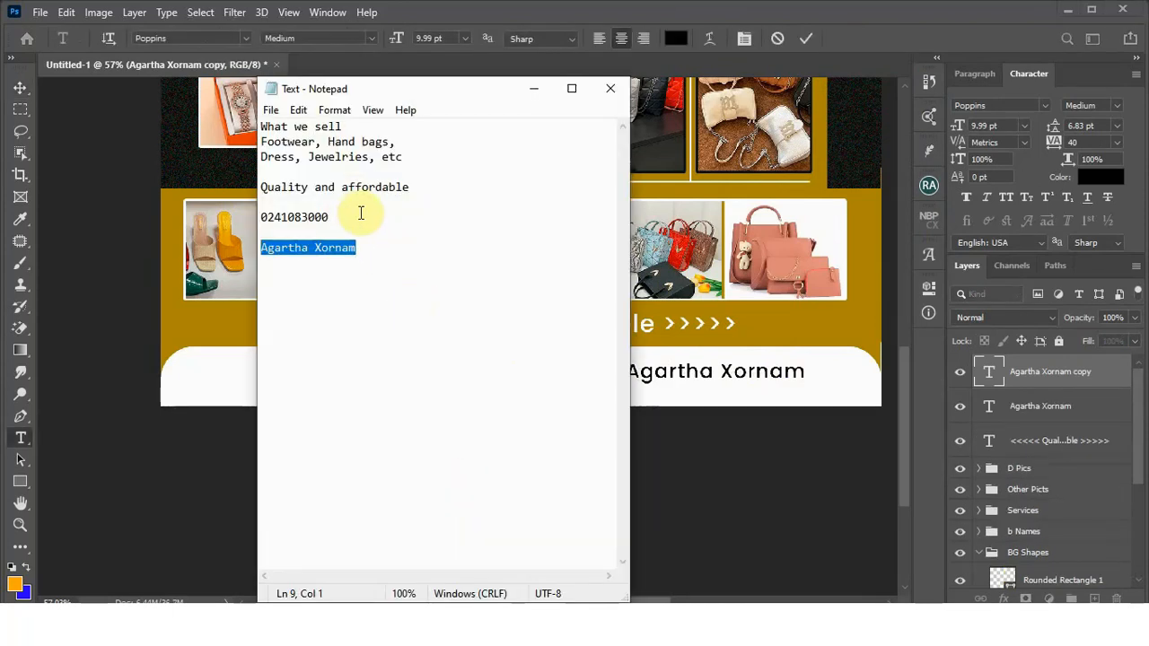
pyautogui.moveTo(361, 214); pyautogui.dragTo(245, 219)
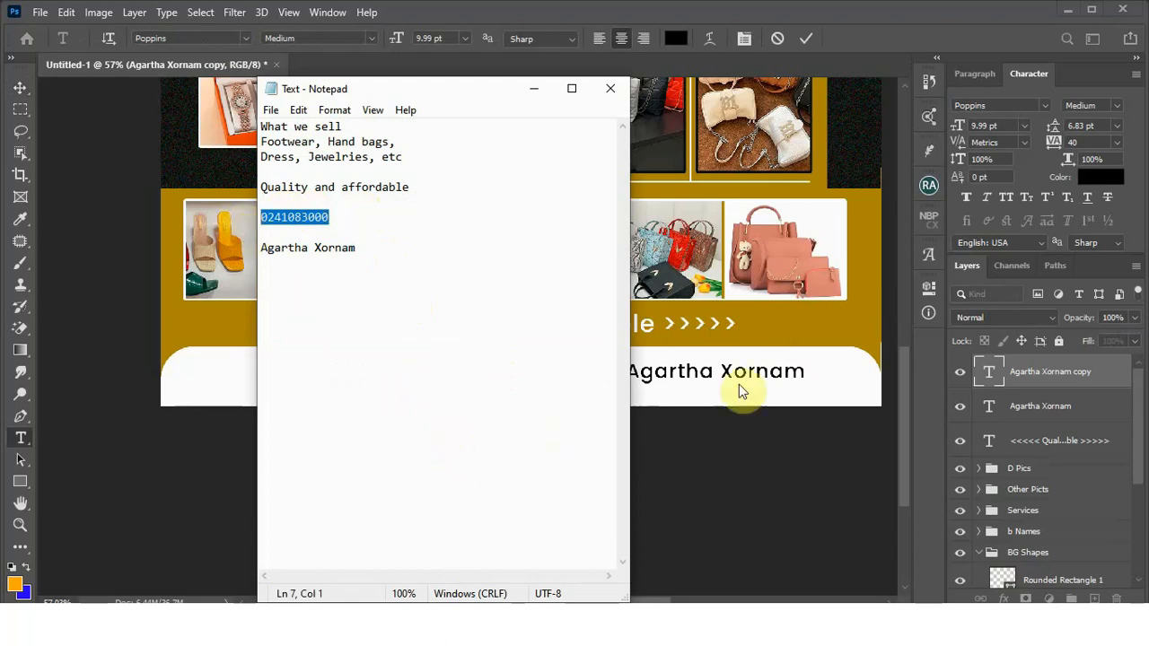
pyautogui.click(529, 90)
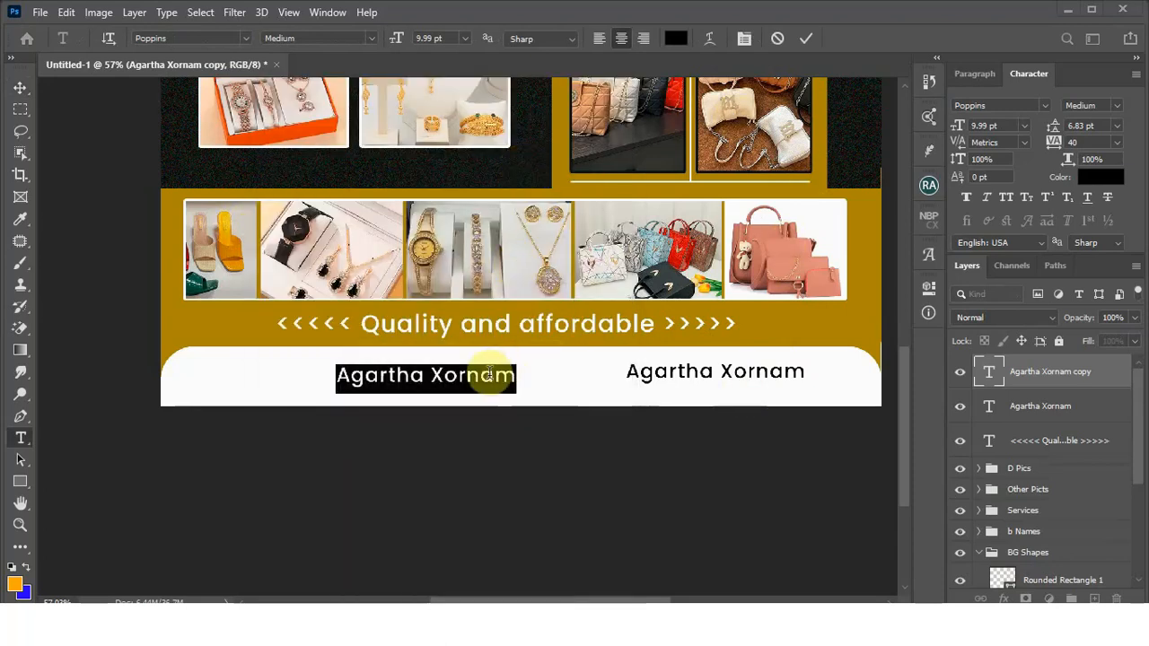
pyautogui.hotkey('ctrl', 'v')
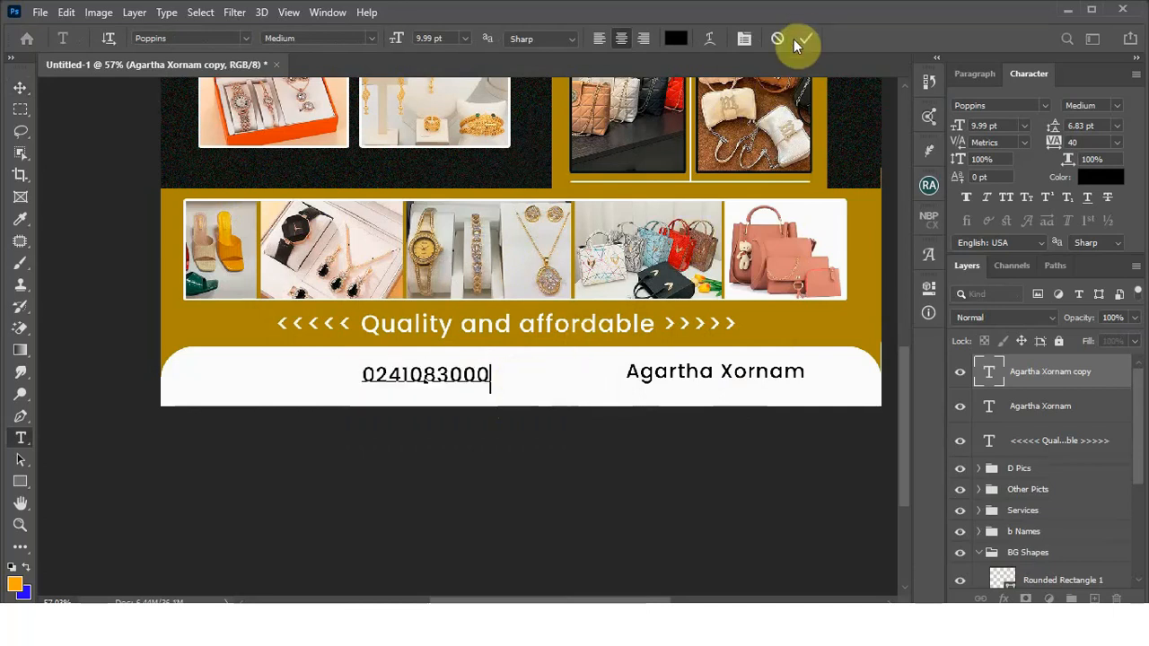
pyautogui.click(808, 40)
pyautogui.press('v')
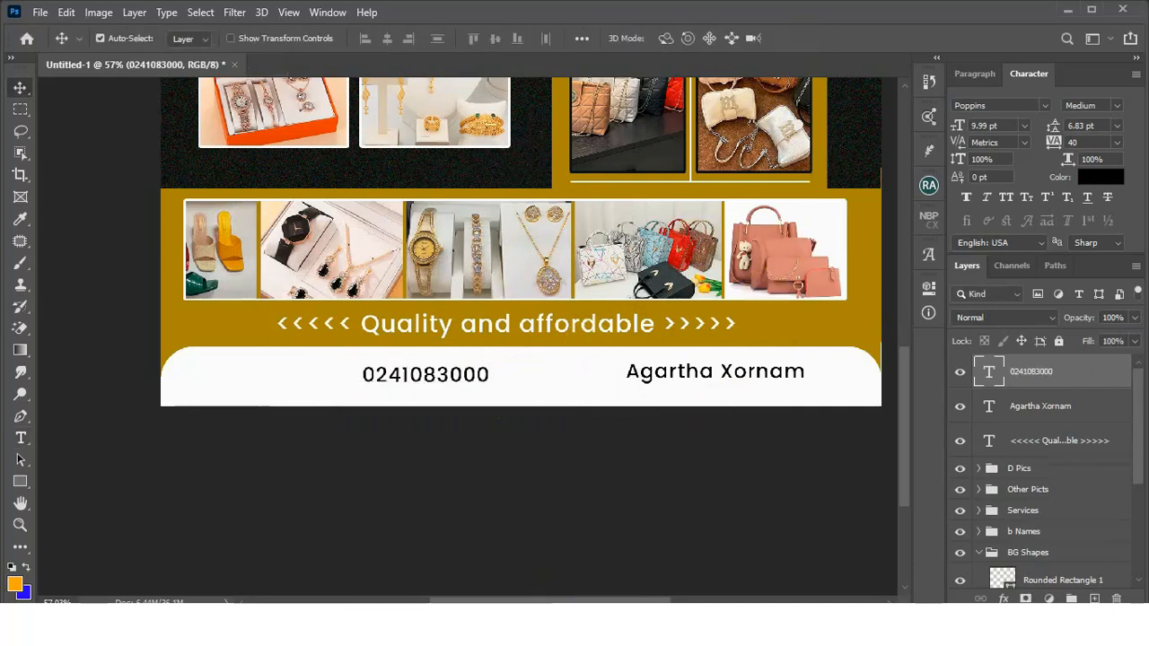
# Step: Place the PngItem_36474 icon sheet from the Flyer folder into the design and scale it down to about 13%
pyautogui.click(526, 620)
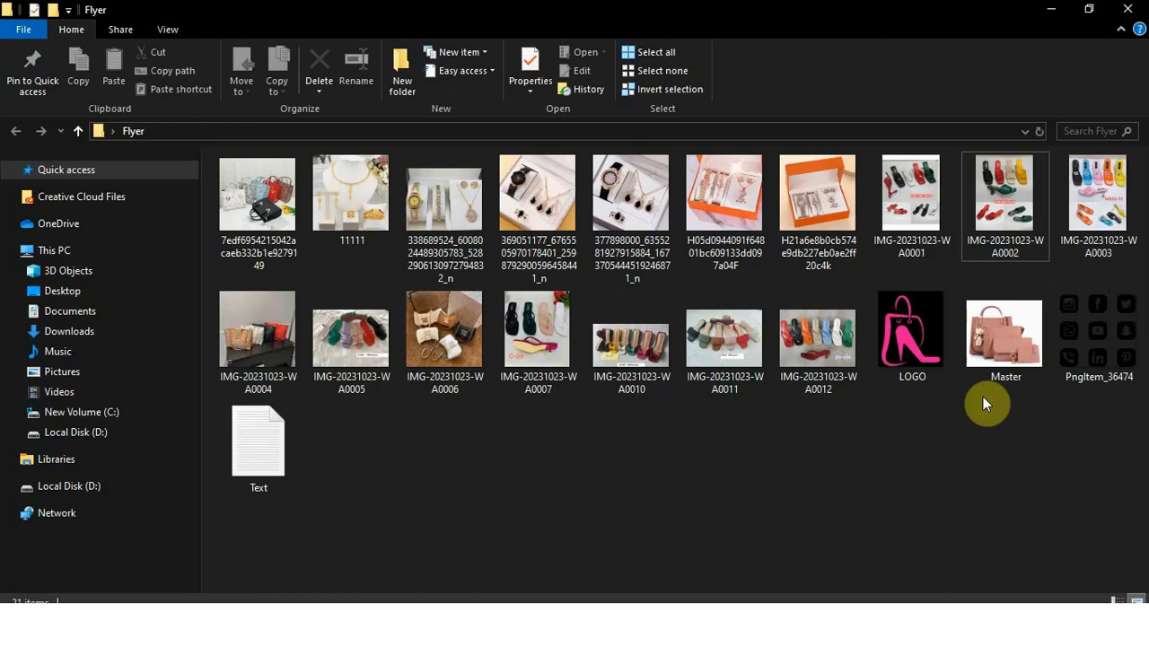
pyautogui.moveTo(1080, 339); pyautogui.dragTo(831, 570)
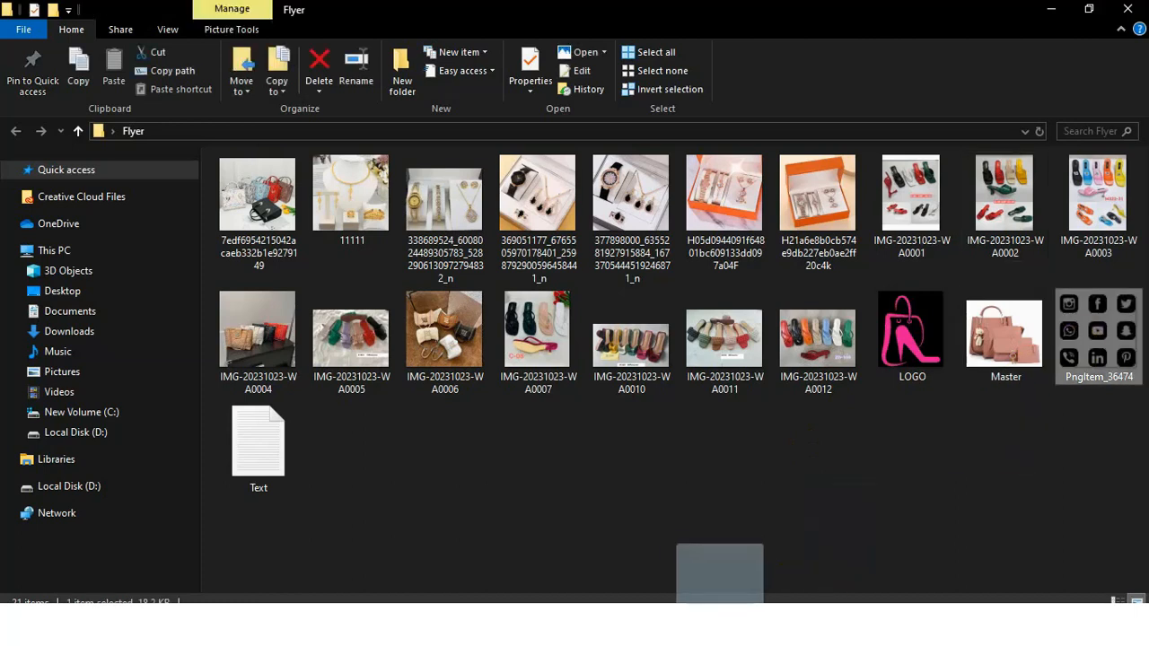
pyautogui.click(719, 599)
pyautogui.hotkey('ctrl', 'v')
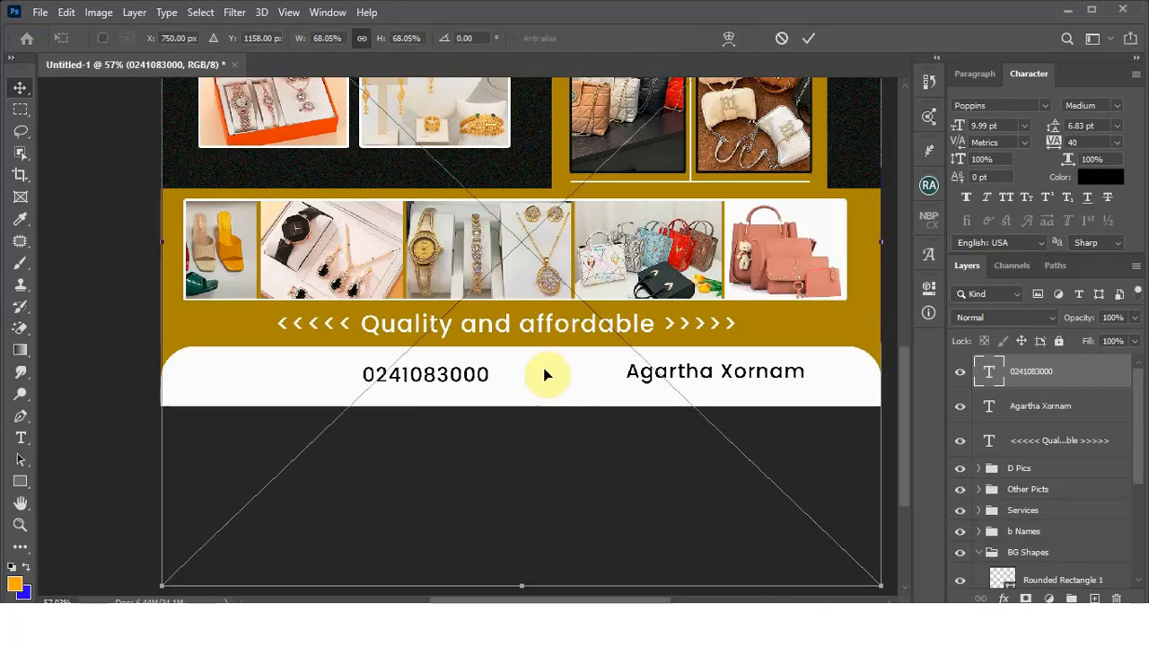
pyautogui.scroll(-5, 544, 370)
pyautogui.scroll(-4, 546, 375)
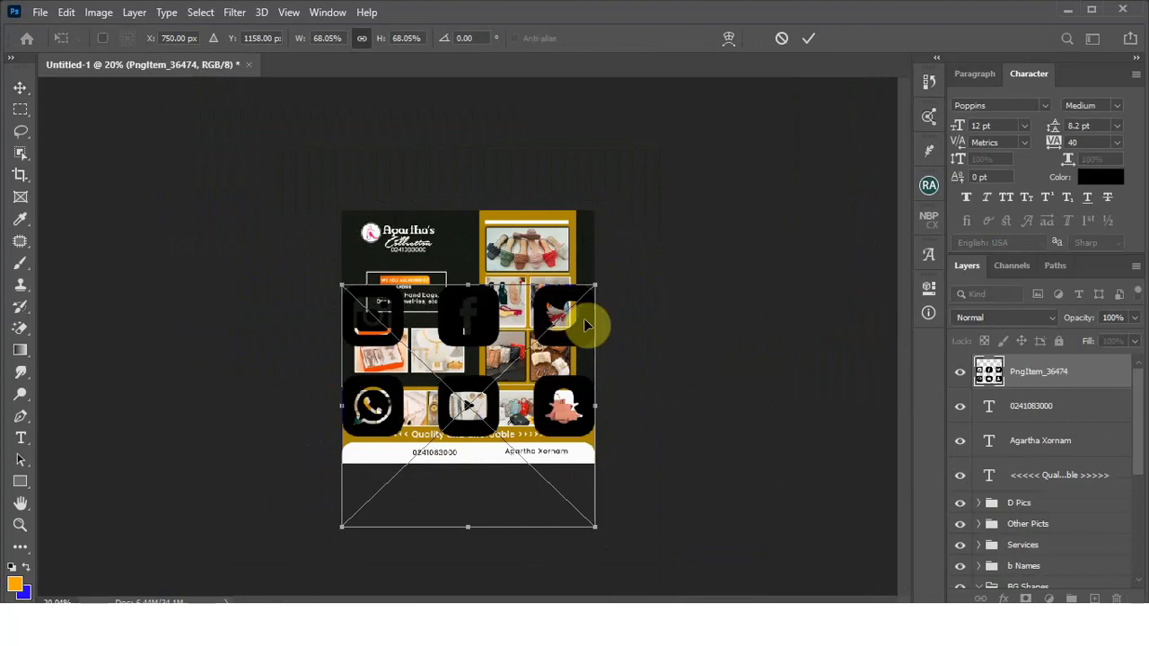
pyautogui.moveTo(578, 287); pyautogui.dragTo(431, 420)
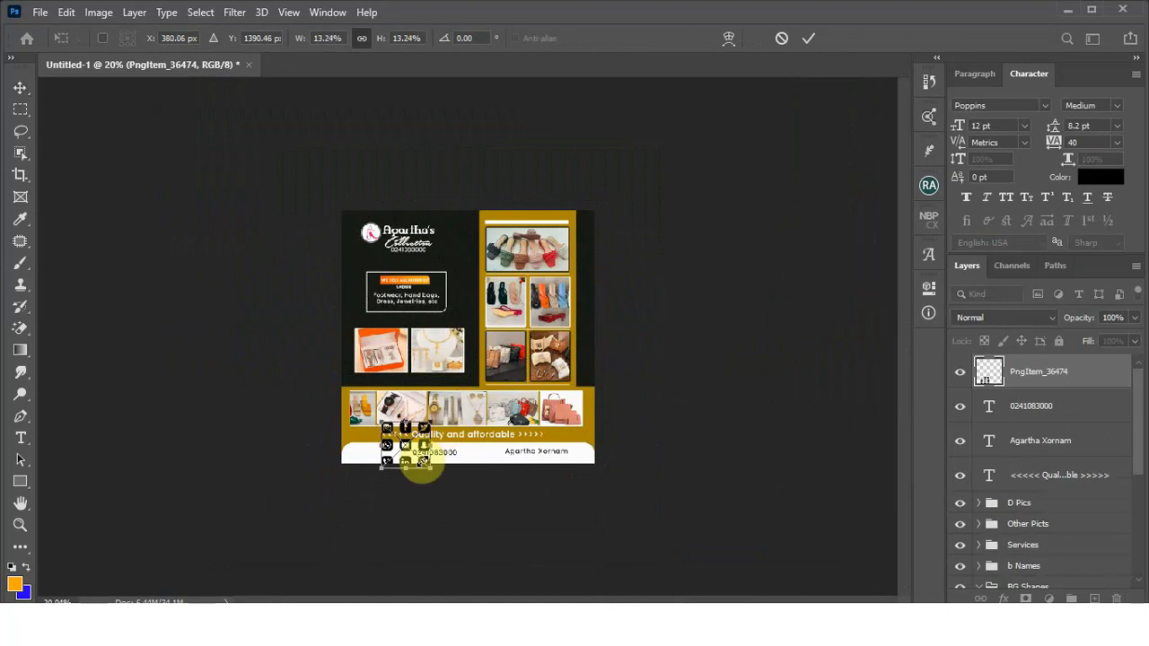
# Step: Reduce the icon sheet to about 7.8% and position it just left of the phone number, with its bottom row inside the footer
pyautogui.scroll(4, 419, 467)
pyautogui.press('Return')
pyautogui.scroll(5, 416, 461)
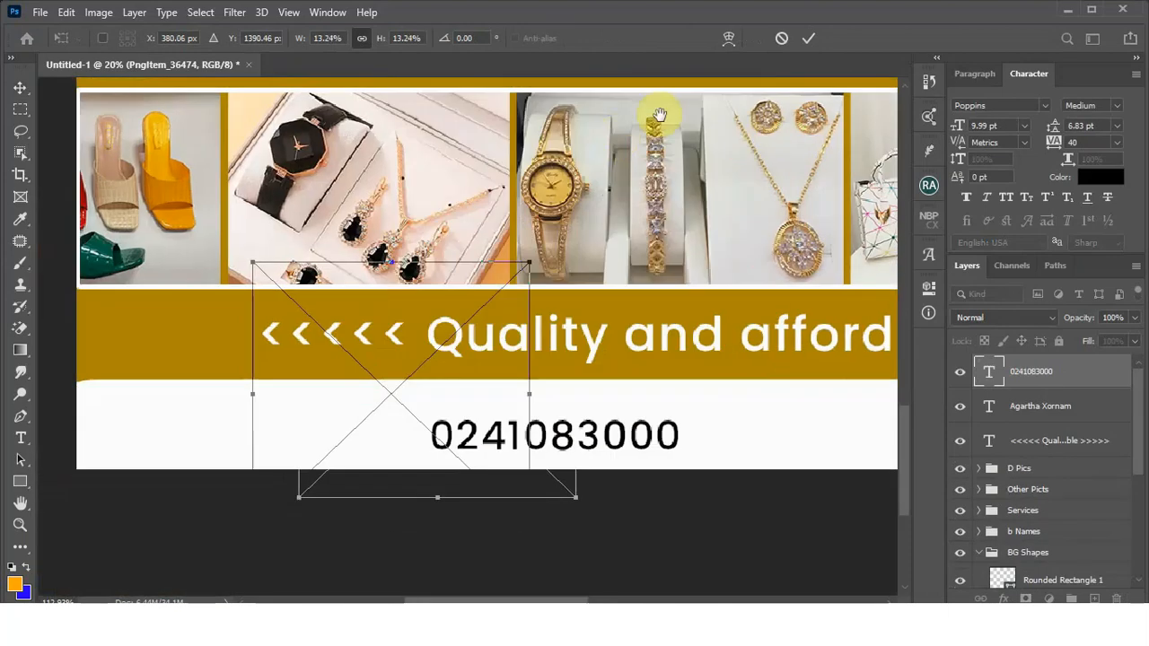
pyautogui.moveTo(660, 115); pyautogui.dragTo(732, 71)
pyautogui.moveTo(598, 213); pyautogui.dragTo(469, 348)
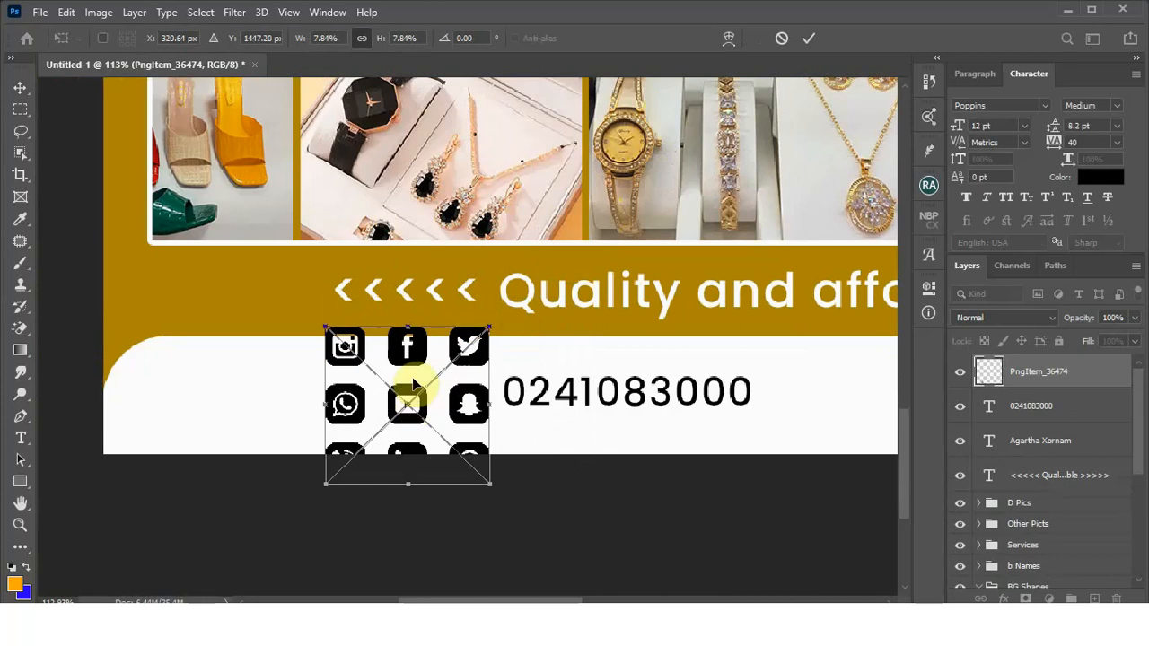
pyautogui.moveTo(420, 404); pyautogui.dragTo(408, 378)
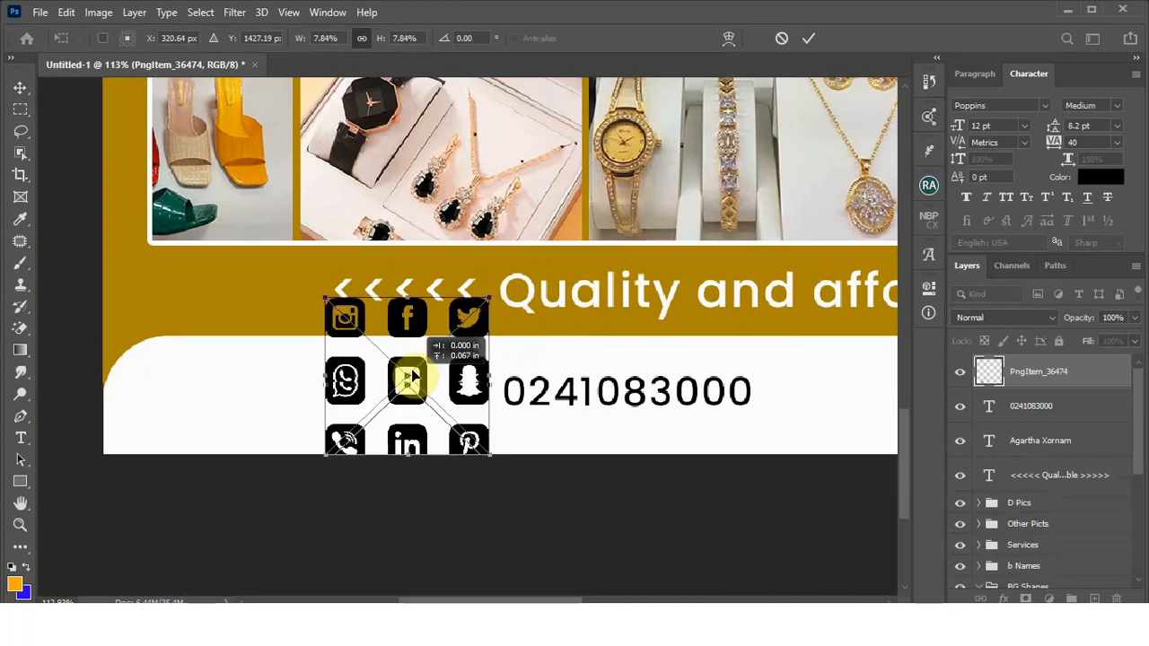
pyautogui.click(812, 39)
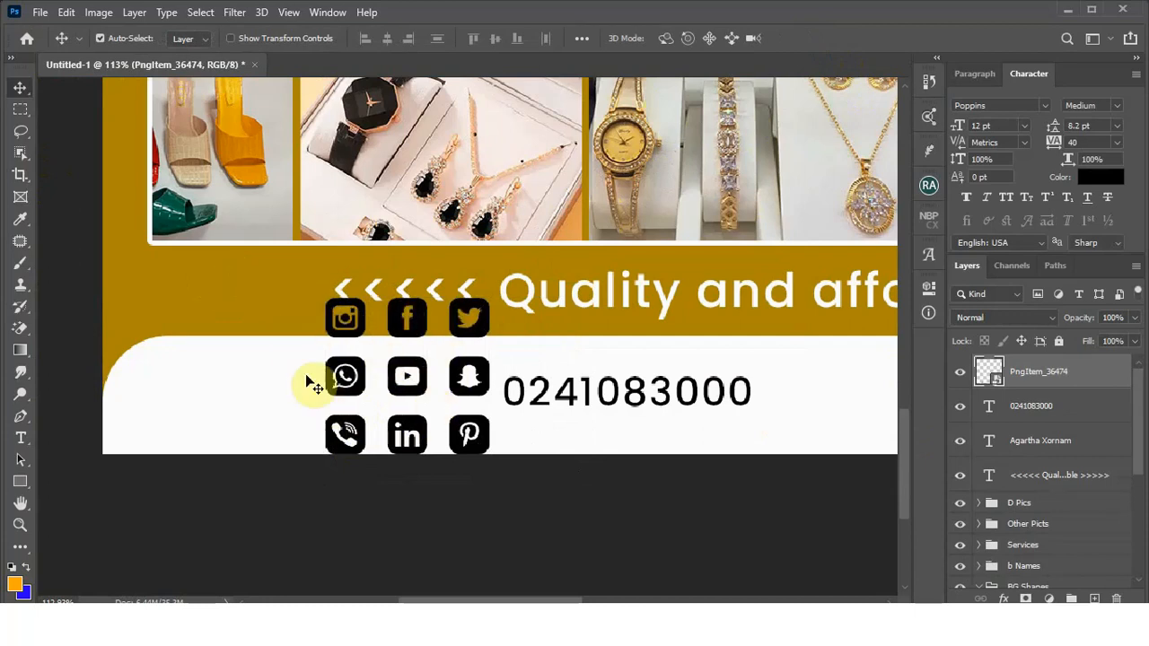
# Step: Select the phone-call icon in the icon sheet with a rectangular marquee and copy it to a new layer
pyautogui.click(21, 108)
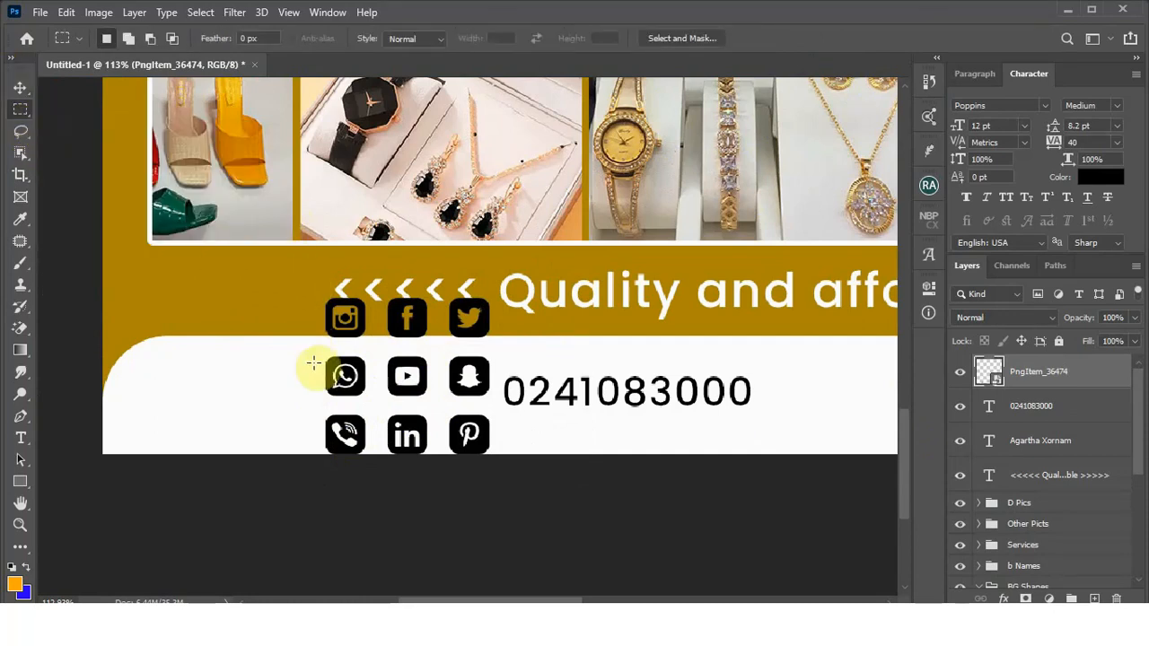
pyautogui.moveTo(323, 413); pyautogui.dragTo(368, 456)
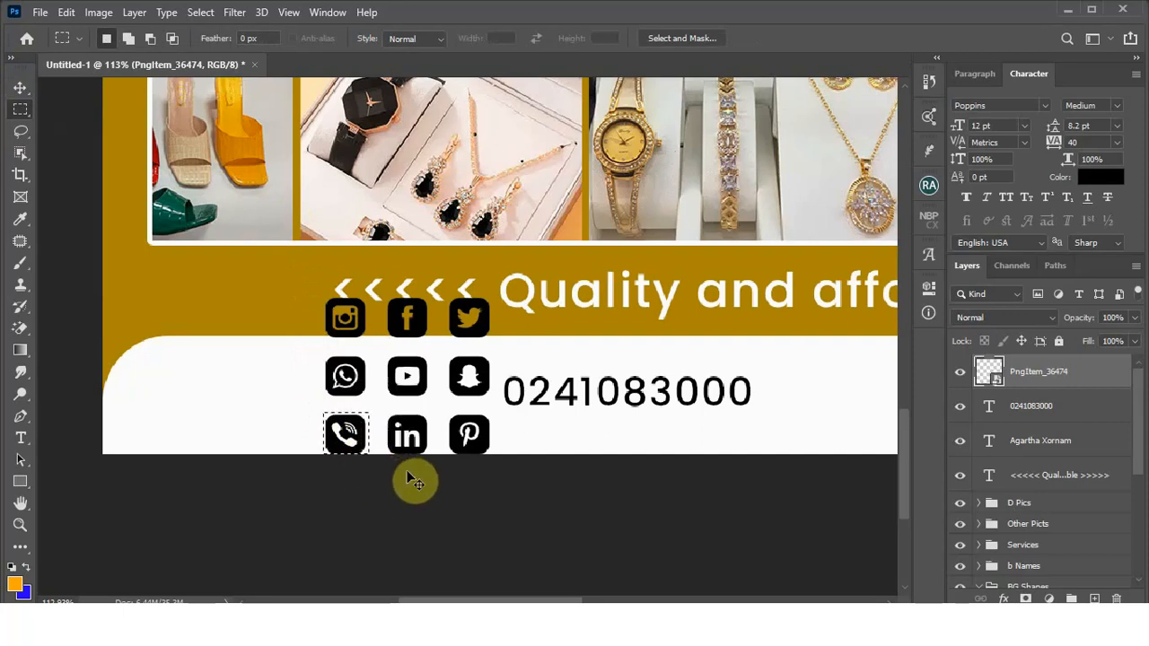
pyautogui.hotkey('ctrl', 'j')
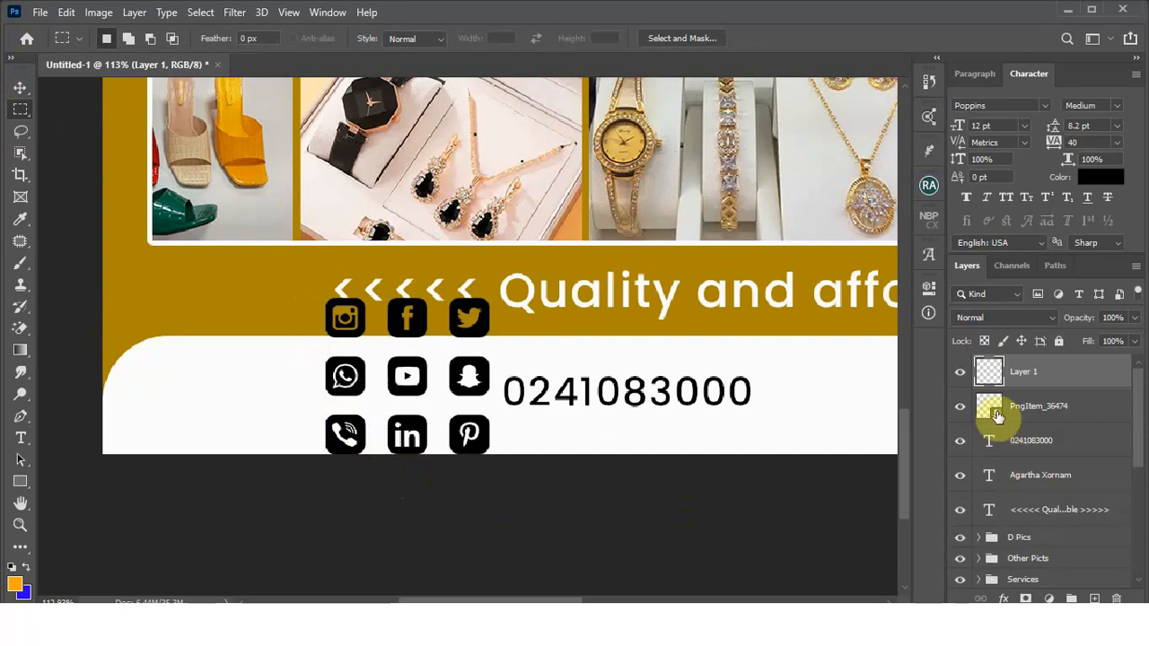
# Step: Copy the WhatsApp icon and the Instagram icon from the PngItem_36474 sheet onto separate new layers using rectangular marquee selections
pyautogui.click(1046, 413)
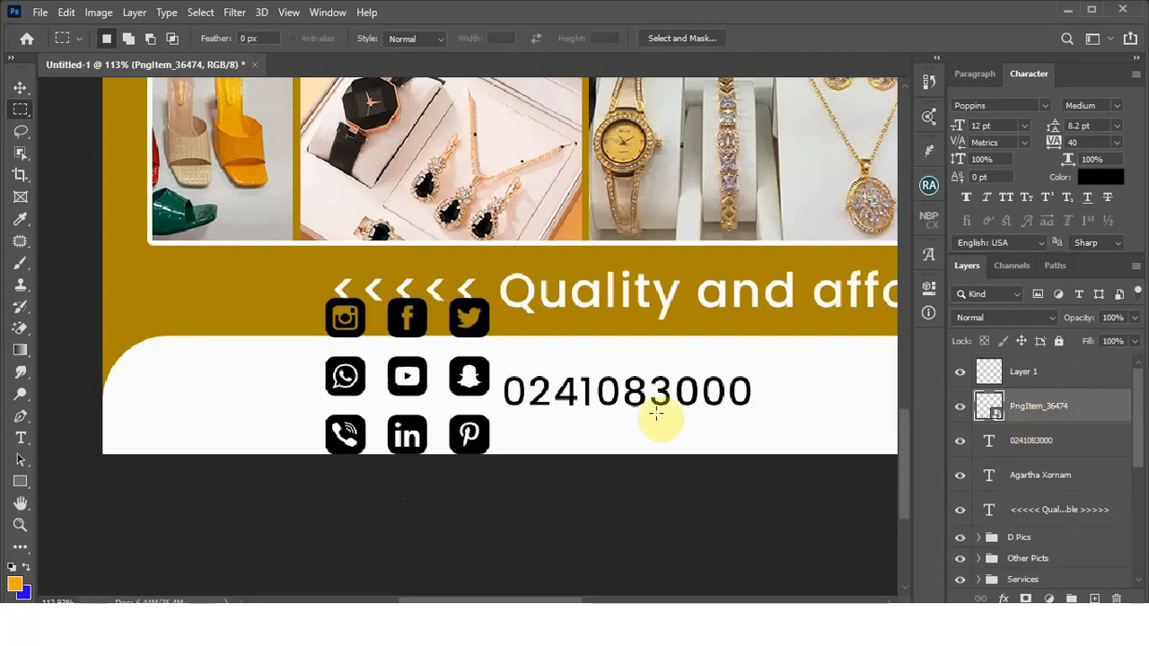
pyautogui.moveTo(323, 356); pyautogui.dragTo(367, 396)
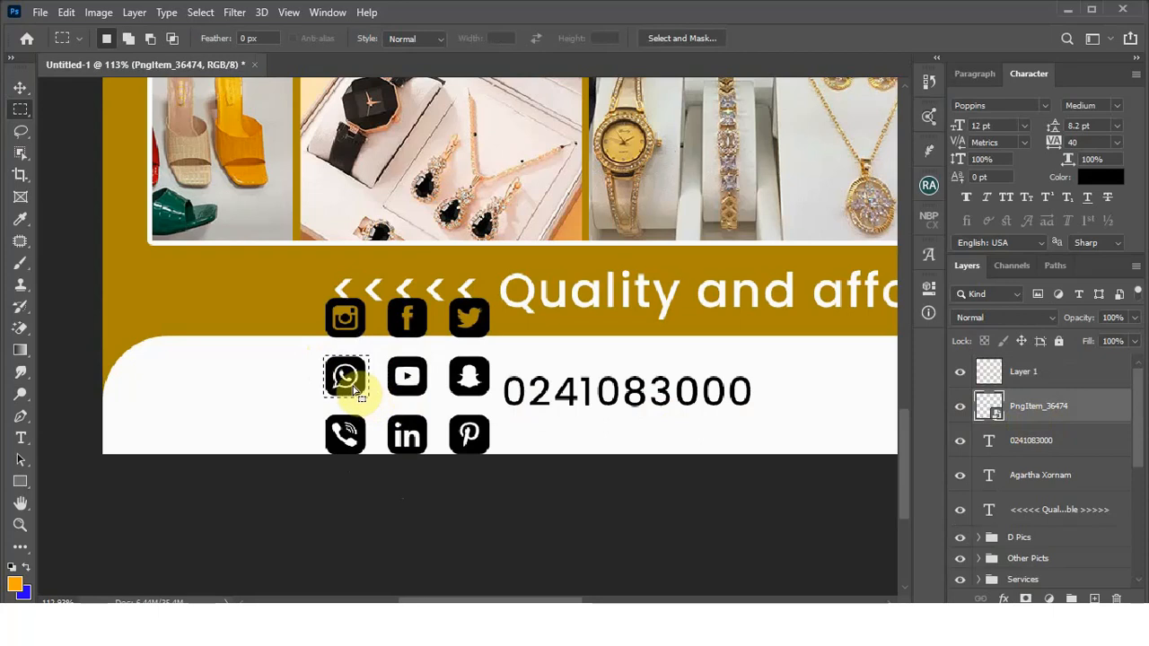
pyautogui.hotkey('ctrl', 'j')
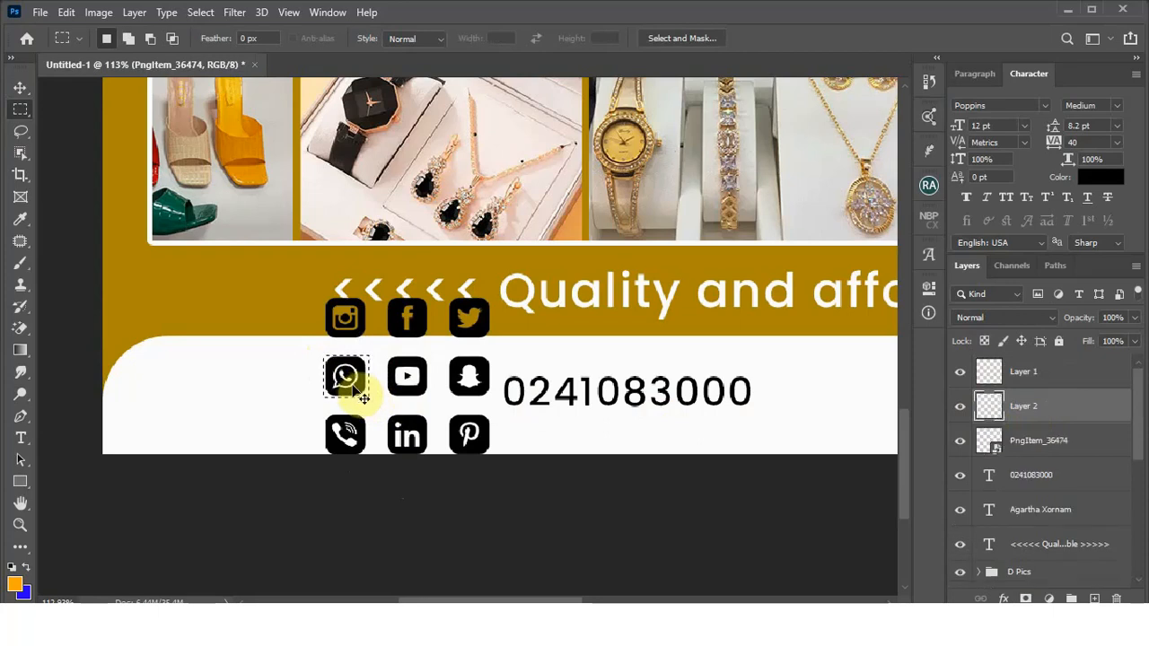
pyautogui.click(1047, 449)
pyautogui.moveTo(321, 295); pyautogui.dragTo(372, 347)
pyautogui.hotkey('ctrl', 'j')
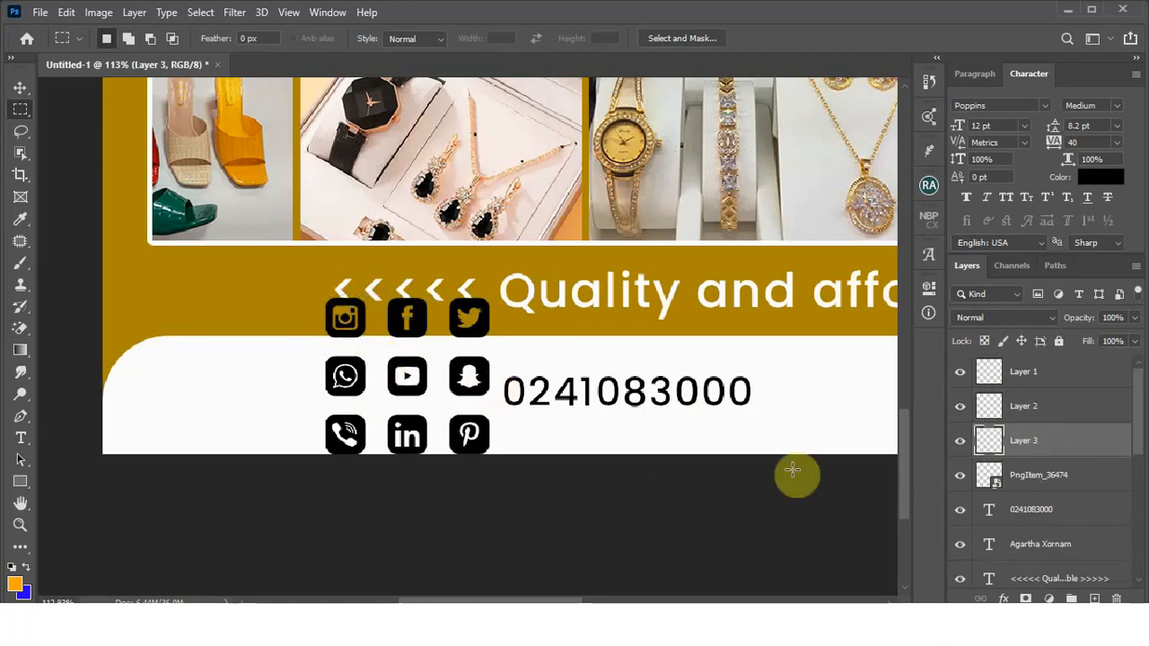
# Step: Copy the Facebook icon from the PngItem_36474 sheet onto its own layer and delete the sheet layer
pyautogui.click(1082, 477)
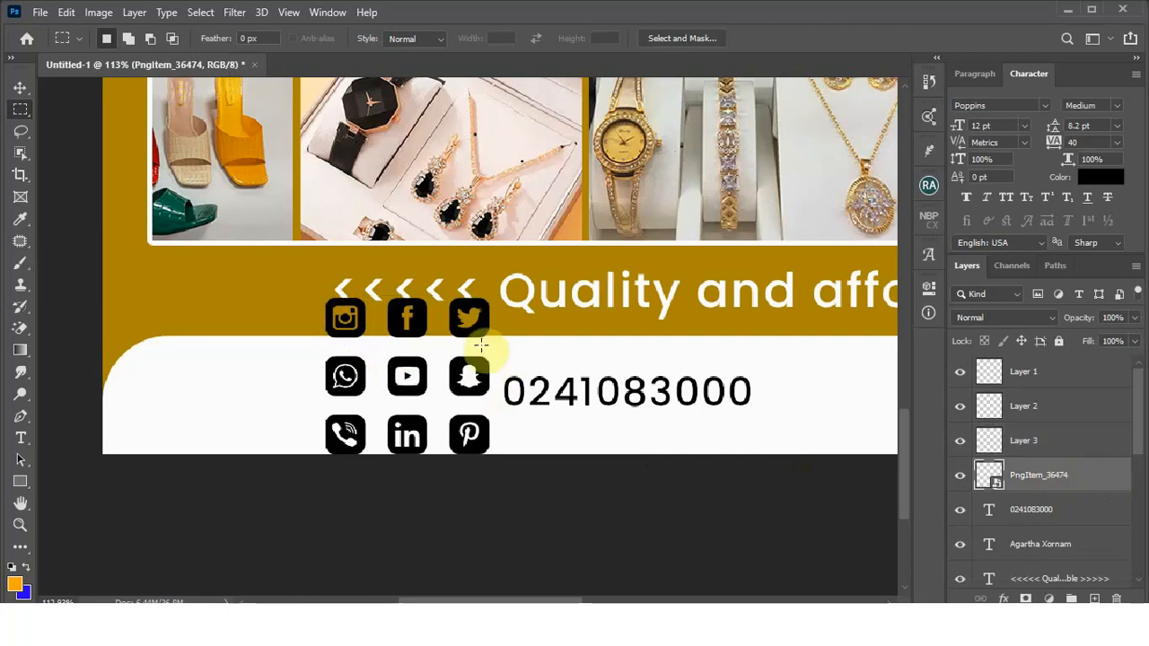
pyautogui.moveTo(384, 293); pyautogui.dragTo(428, 339)
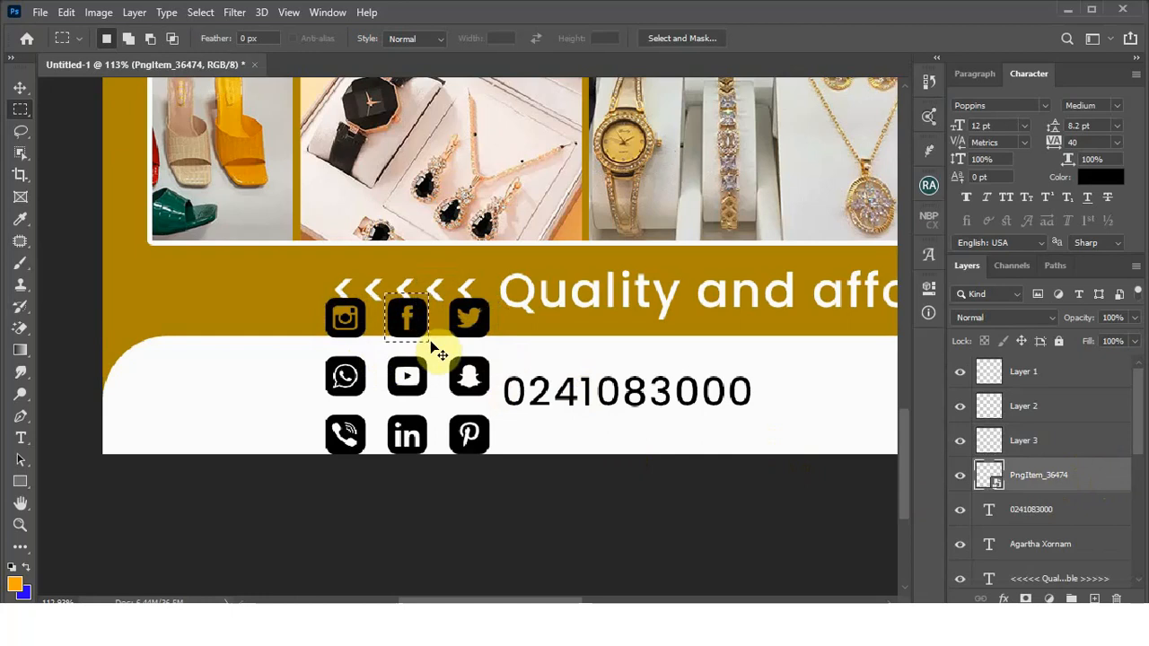
pyautogui.hotkey('ctrl', 'j')
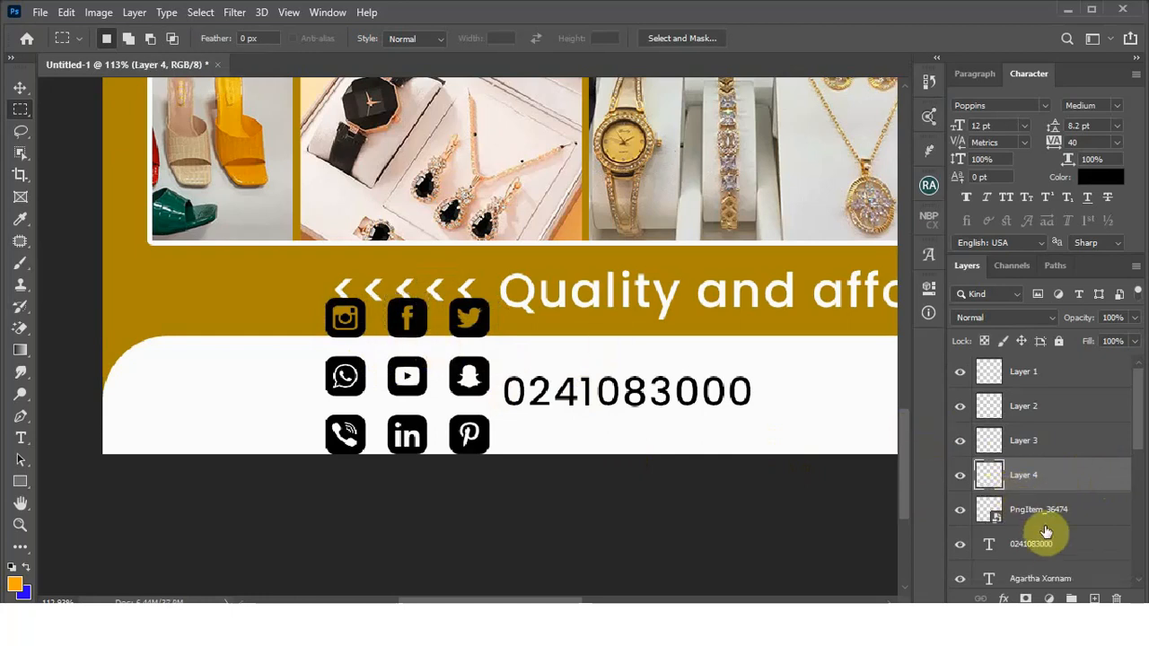
pyautogui.click(1046, 519)
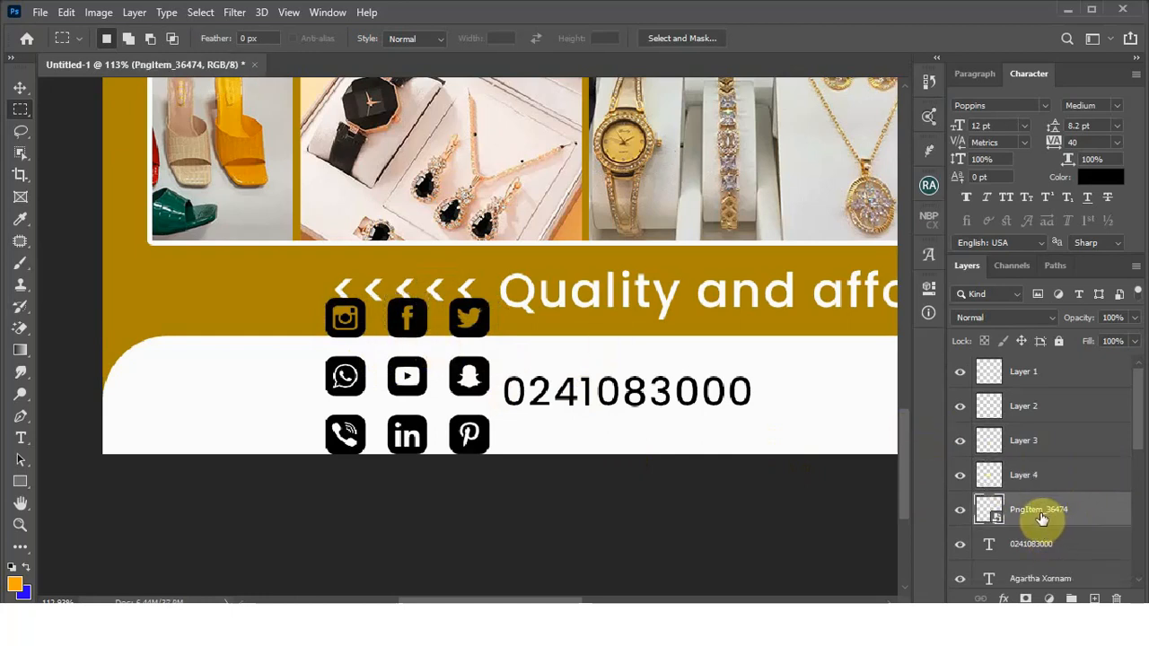
pyautogui.press('Delete')
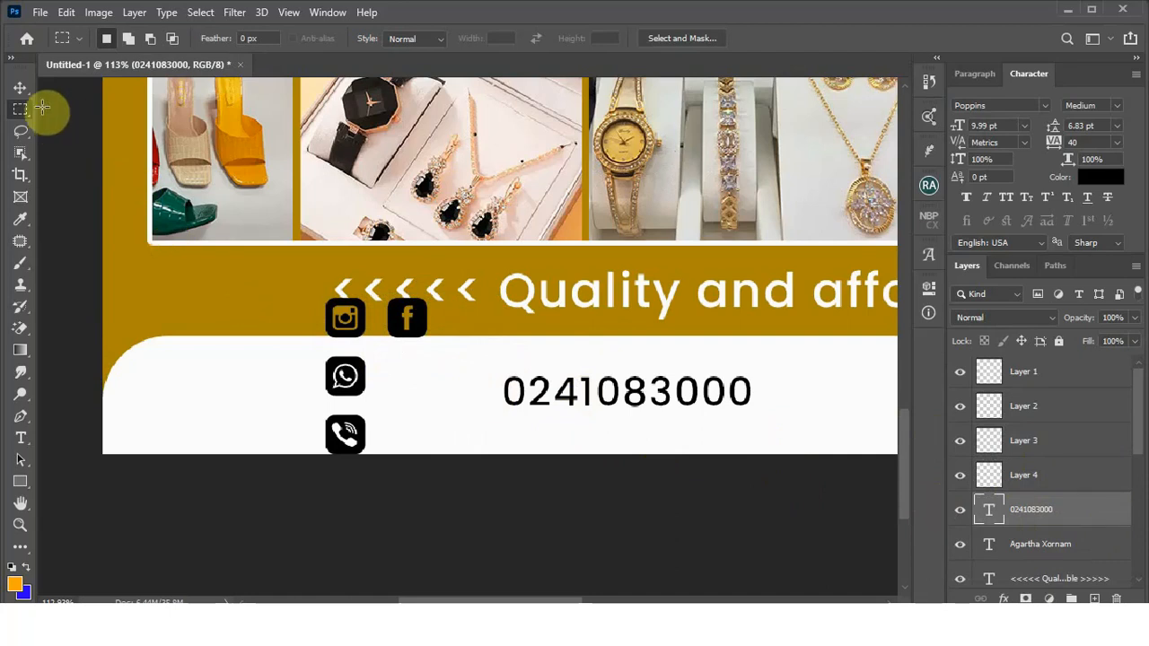
# Step: Move the phone-call icon directly in front of the phone number in the footer
pyautogui.click(28, 86)
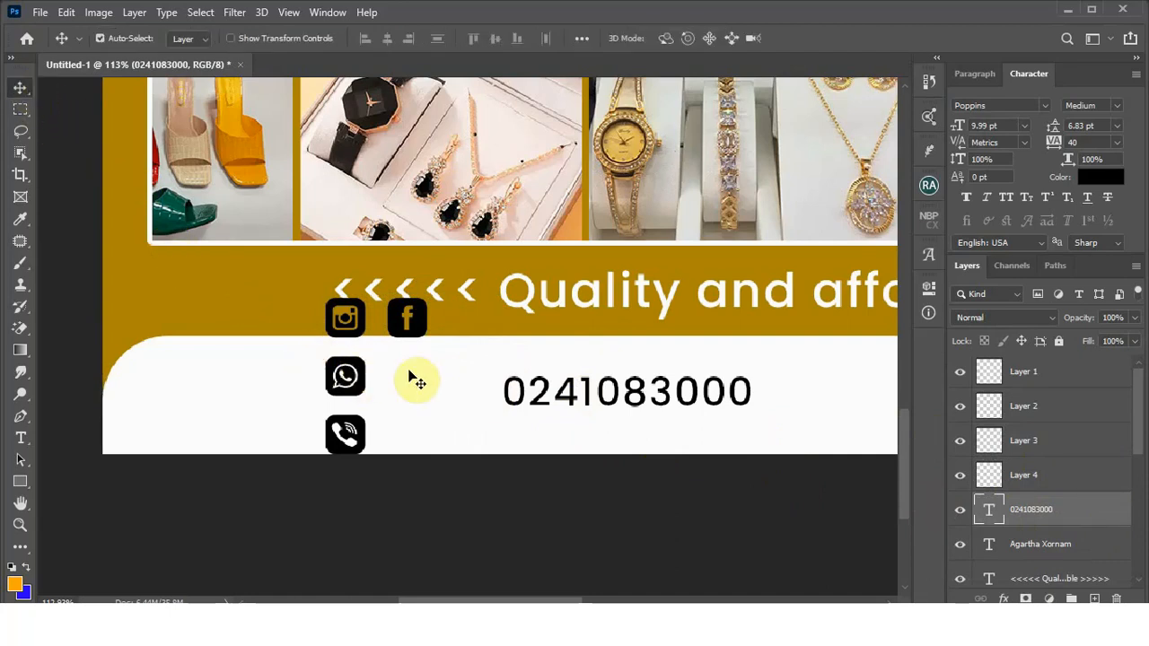
pyautogui.moveTo(359, 449); pyautogui.dragTo(491, 398)
pyautogui.scroll(-5, 321, 409)
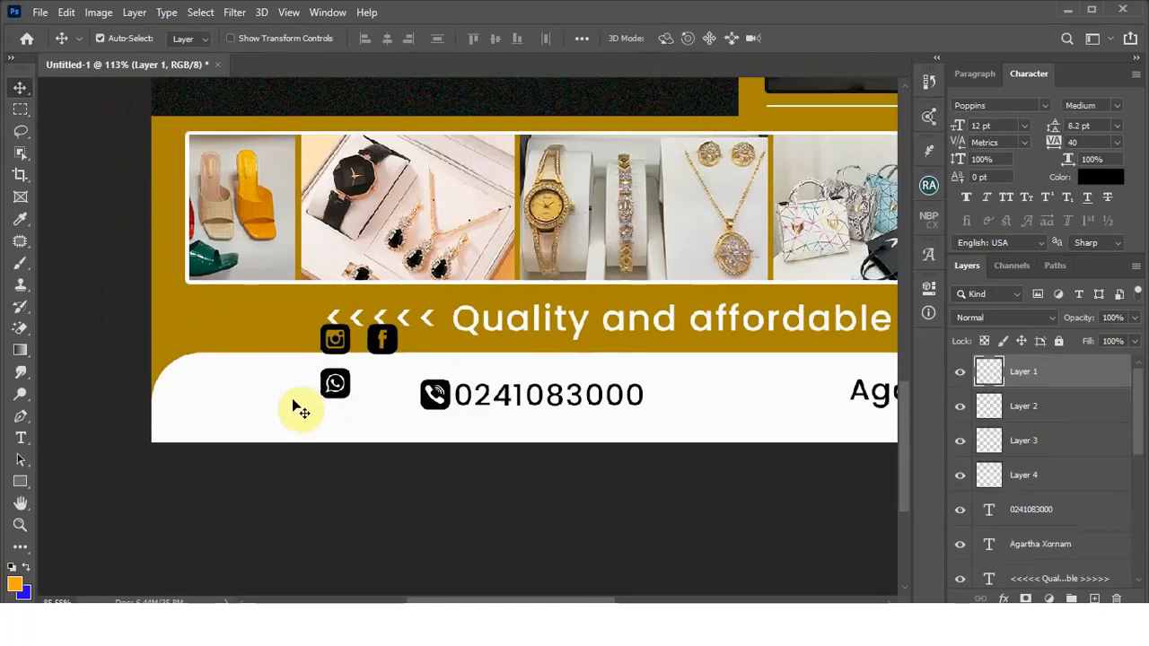
# Step: Enlarge the WhatsApp icon to about 110% and place it just left of the phone-call icon
pyautogui.scroll(3, 321, 398)
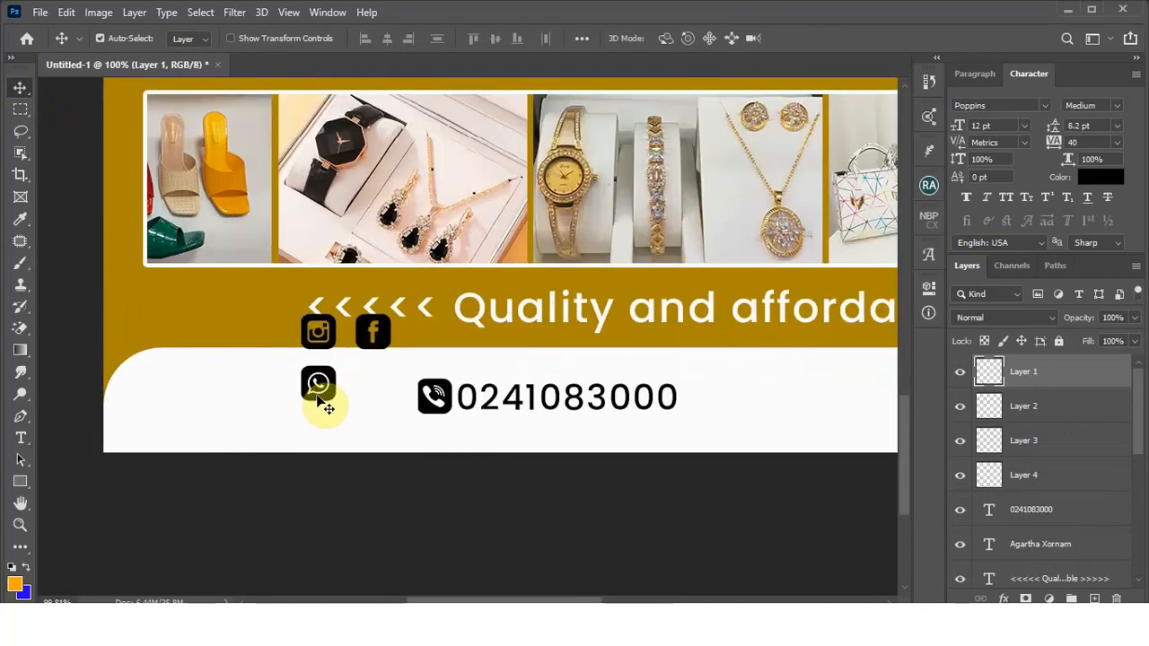
pyautogui.click(327, 405)
pyautogui.hotkey('ctrl', 't')
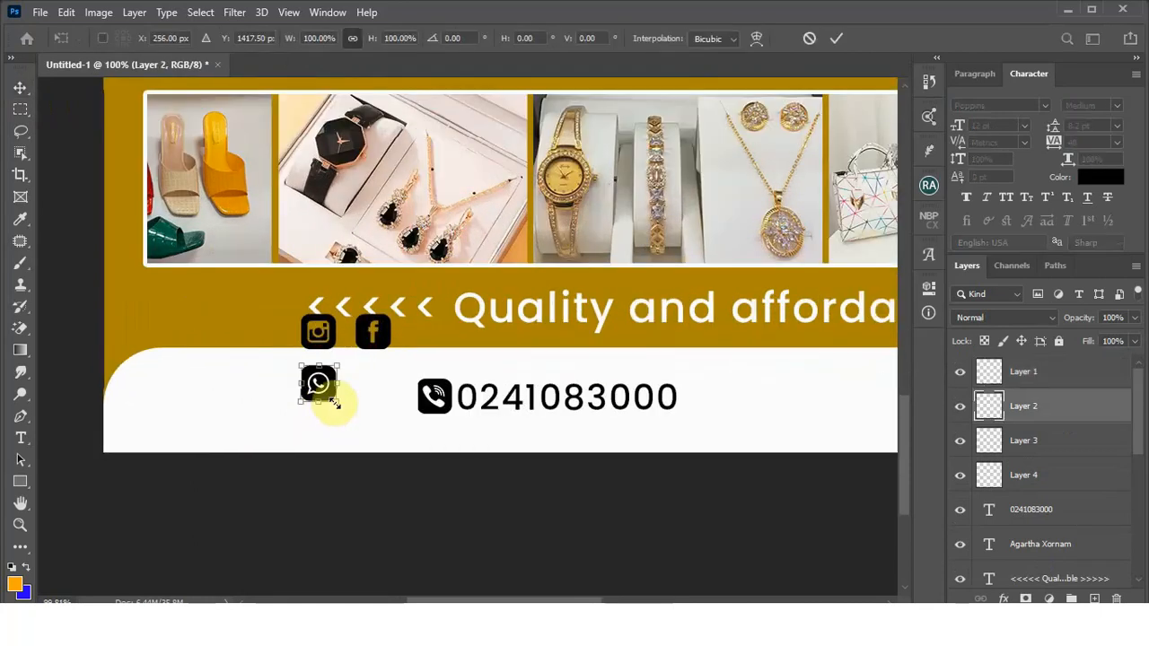
pyautogui.moveTo(334, 404); pyautogui.dragTo(341, 408)
pyautogui.click(838, 38)
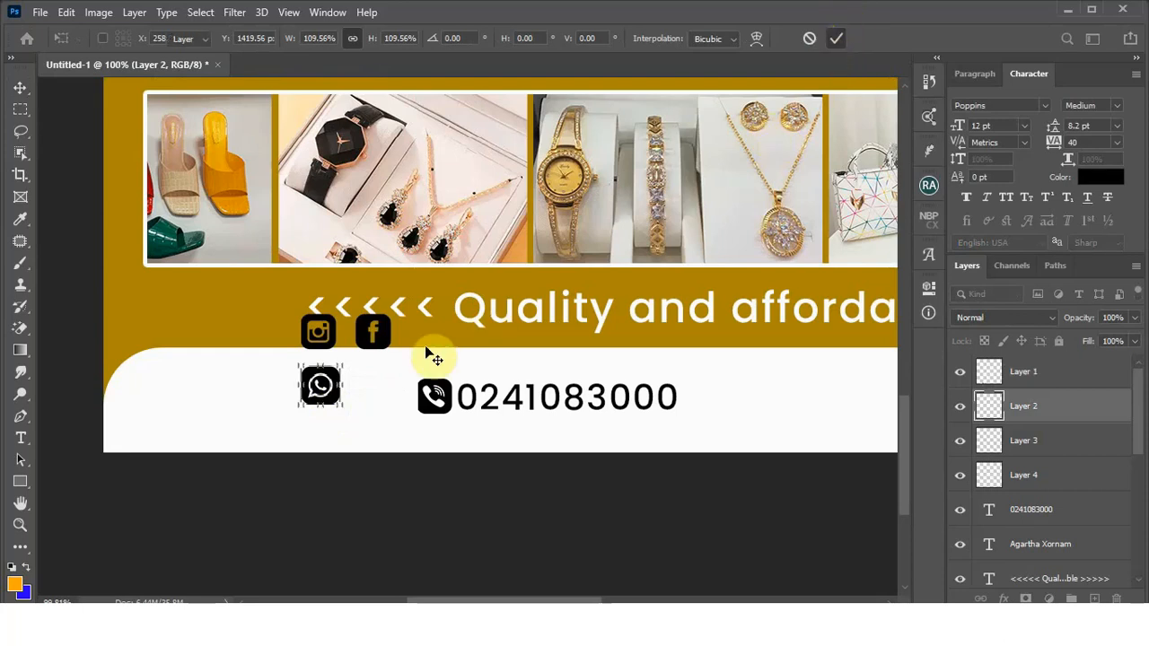
pyautogui.moveTo(340, 402); pyautogui.dragTo(414, 412)
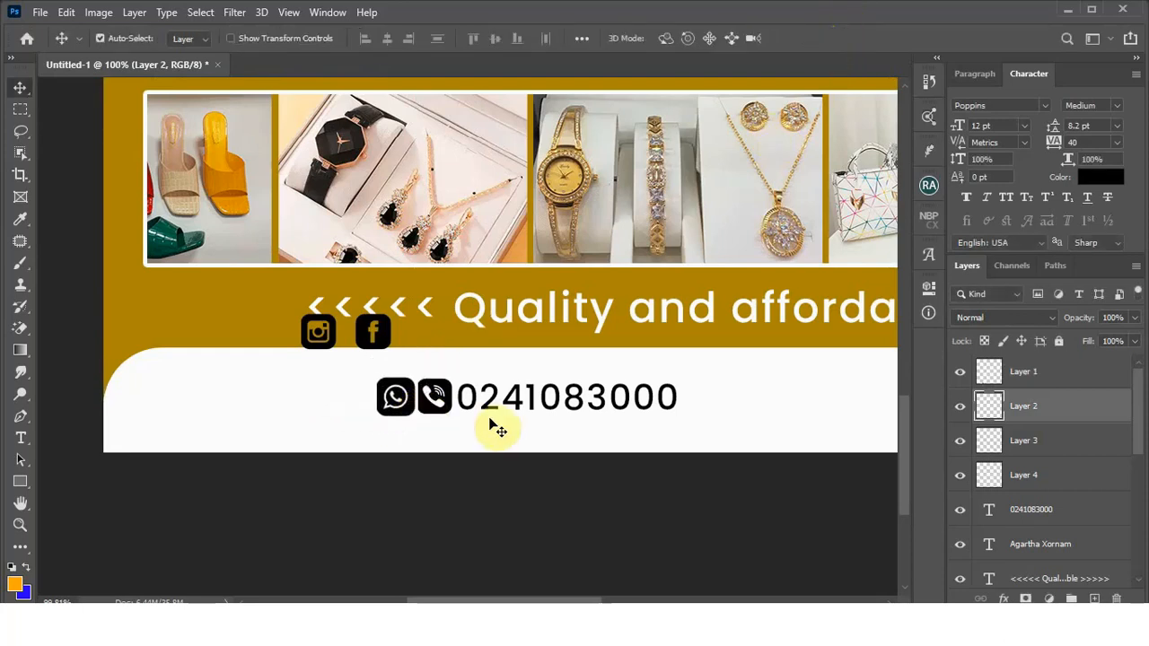
# Step: Move the Facebook icon and the Instagram icon side by side in front of the name in the footer
pyautogui.scroll(-1, 372, 403)
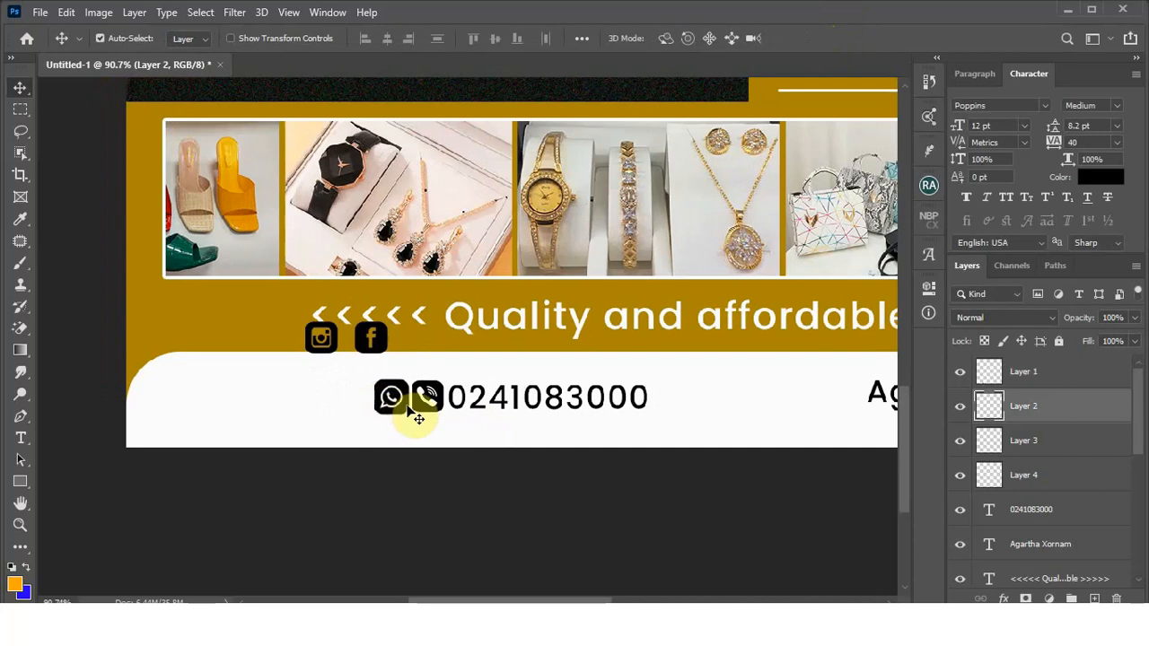
pyautogui.scroll(-2, 287, 348)
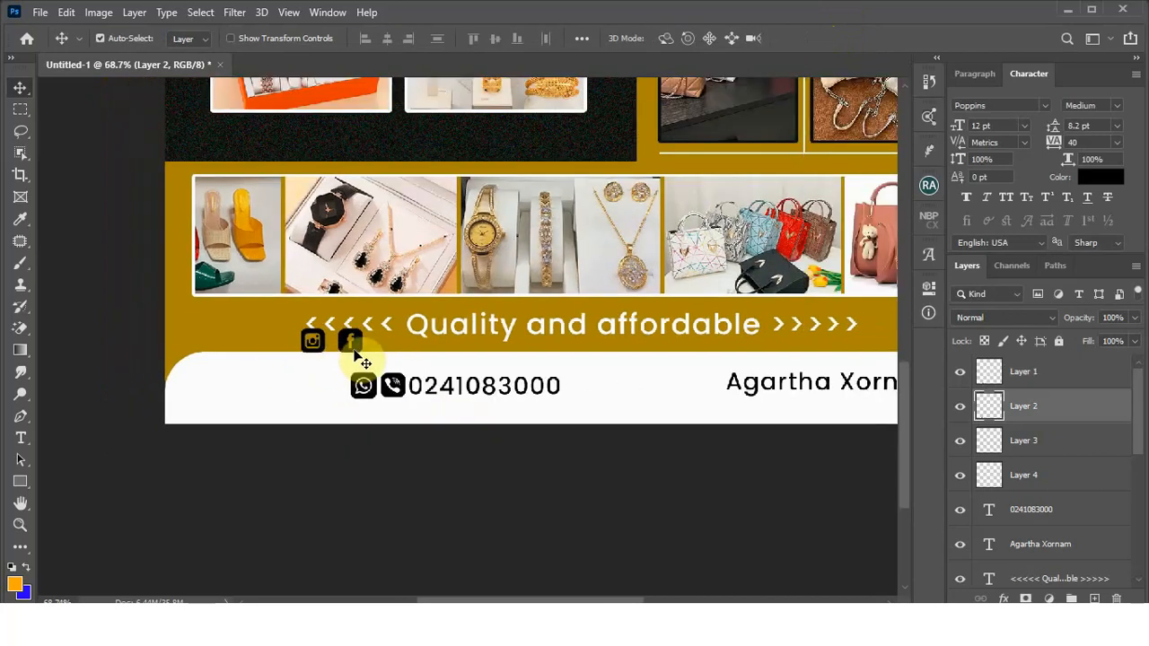
pyautogui.moveTo(362, 351); pyautogui.dragTo(707, 392)
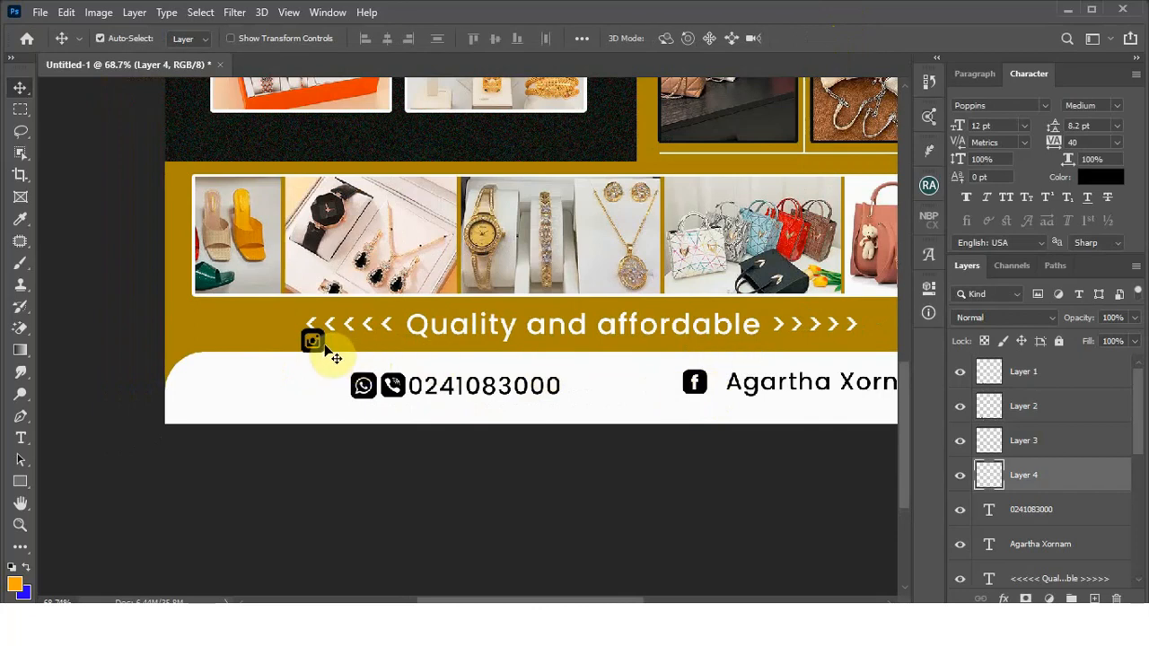
pyautogui.moveTo(329, 352); pyautogui.dragTo(665, 385)
# Step: Group the WhatsApp icon, phone-call icon and phone number, and move them further left and slightly down in the footer
pyautogui.scroll(-3, 431, 389)
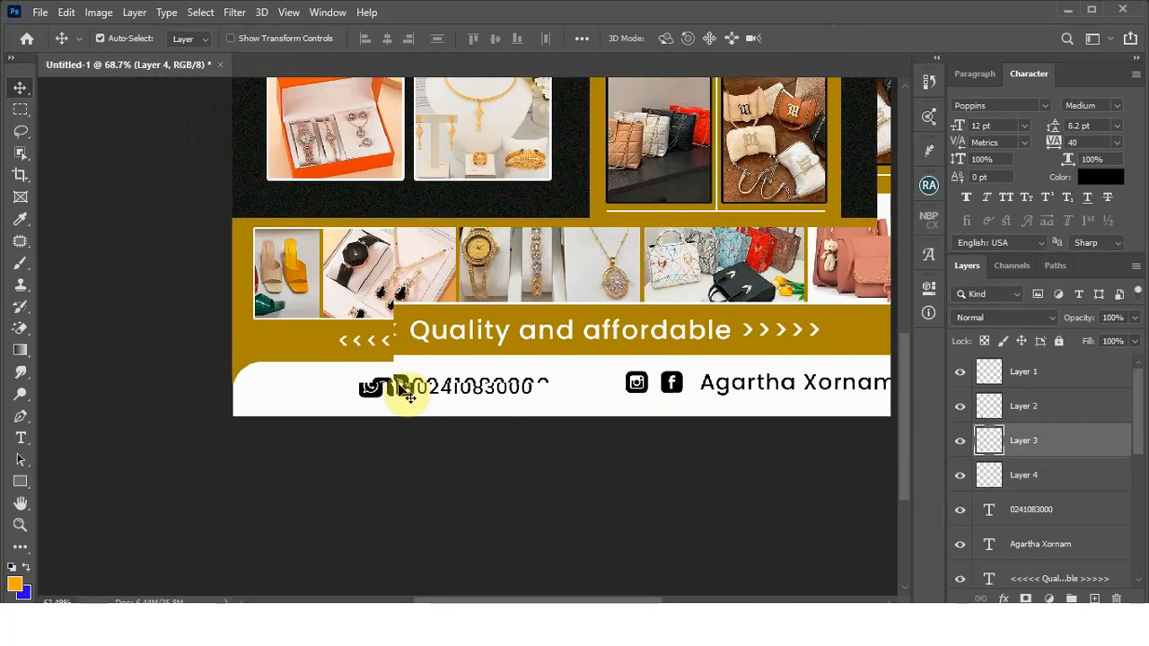
pyautogui.scroll(5, 519, 459)
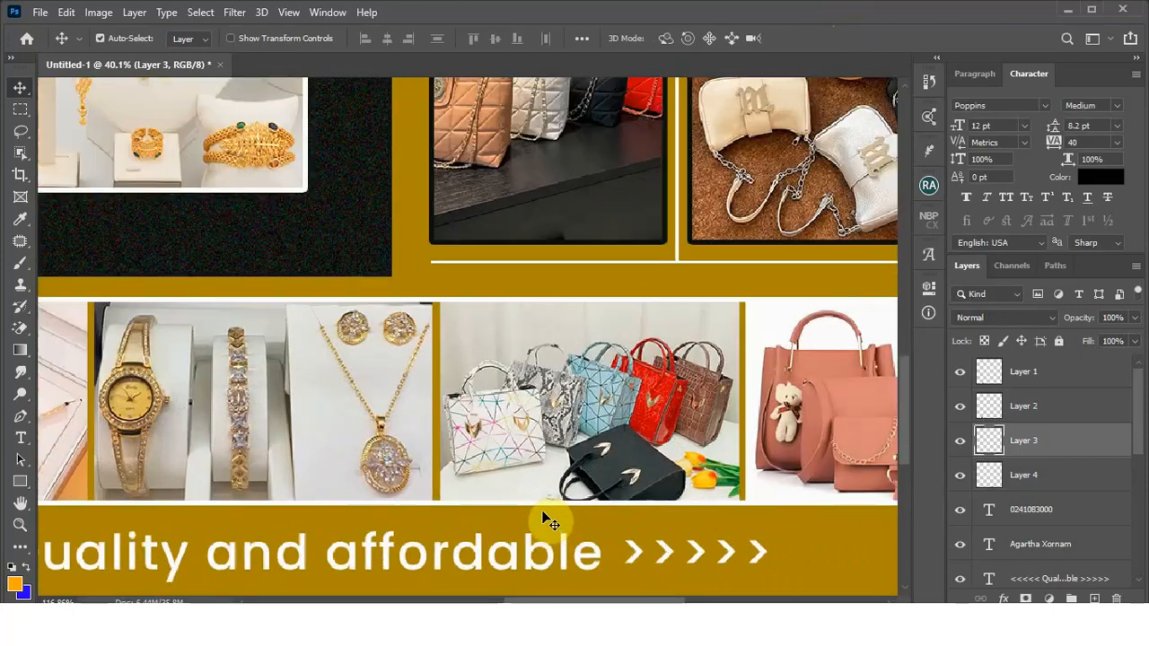
pyautogui.scroll(-6, 584, 377)
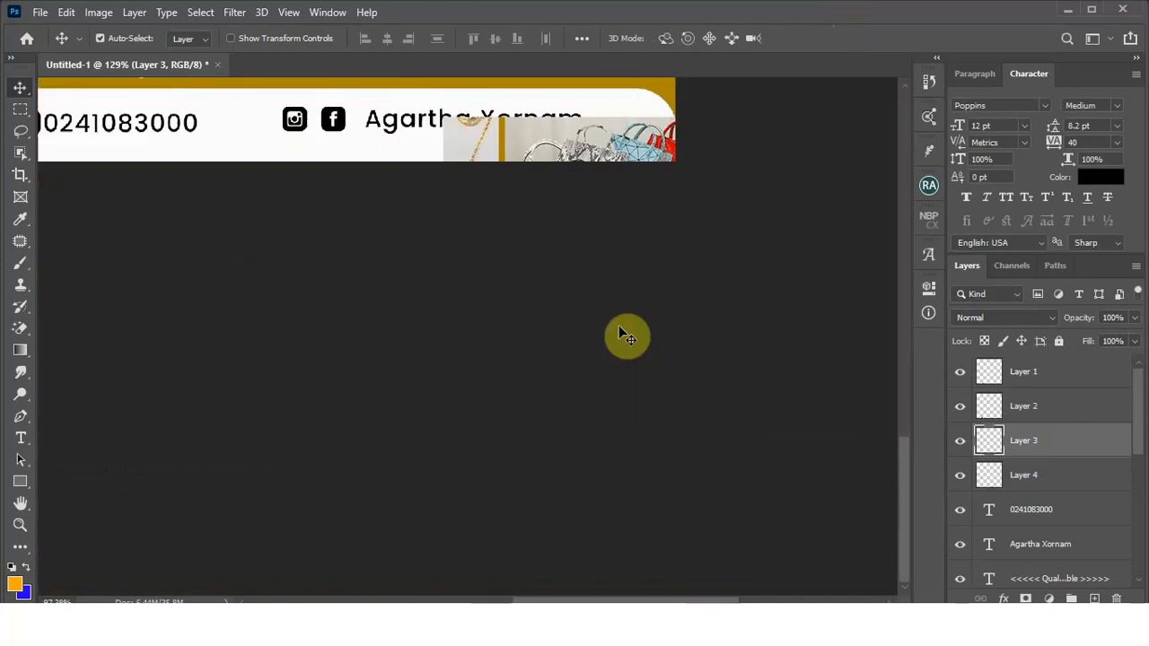
pyautogui.scroll(-3, 628, 336)
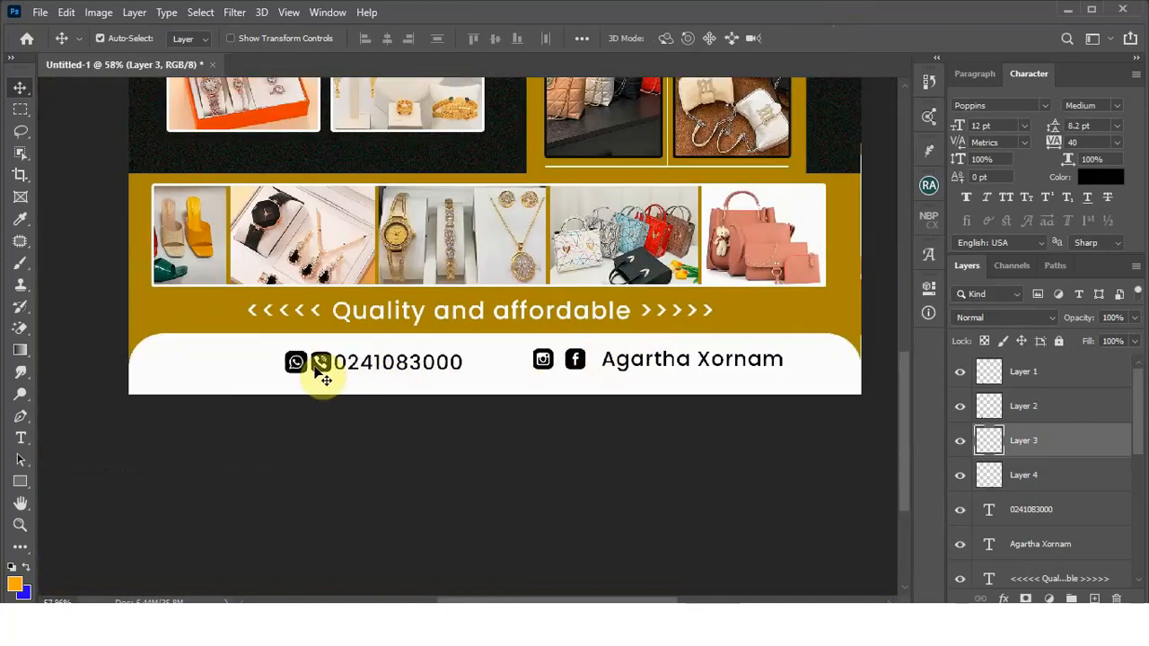
pyautogui.click(304, 370)
pyautogui.keyDown('shift'); pyautogui.click(317, 367); pyautogui.keyUp('shift')
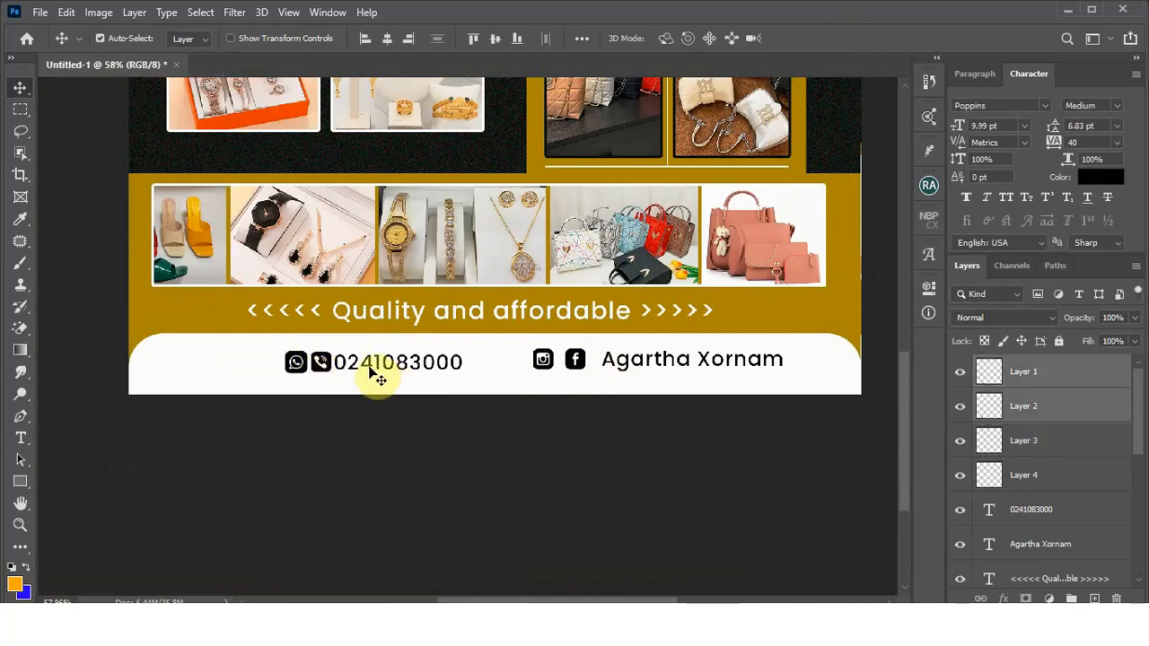
pyautogui.keyDown('shift'); pyautogui.click(372, 373); pyautogui.keyUp('shift')
pyautogui.moveTo(370, 369); pyautogui.dragTo(352, 370)
pyautogui.hotkey('ctrl', 'g')
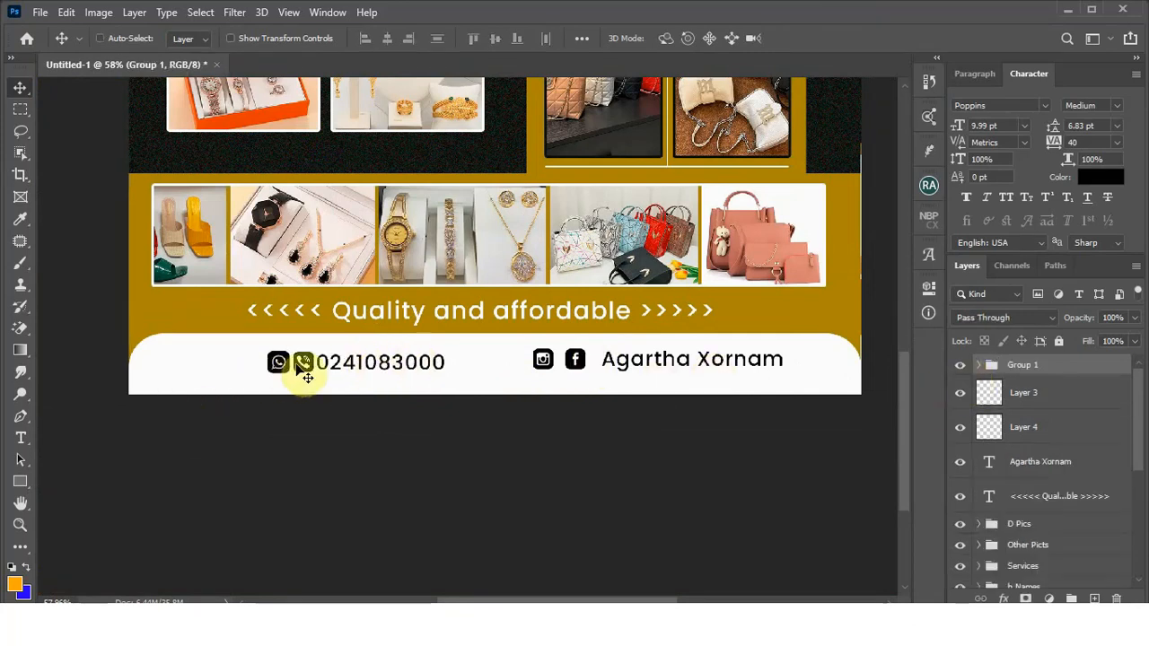
pyautogui.moveTo(299, 369); pyautogui.dragTo(238, 373)
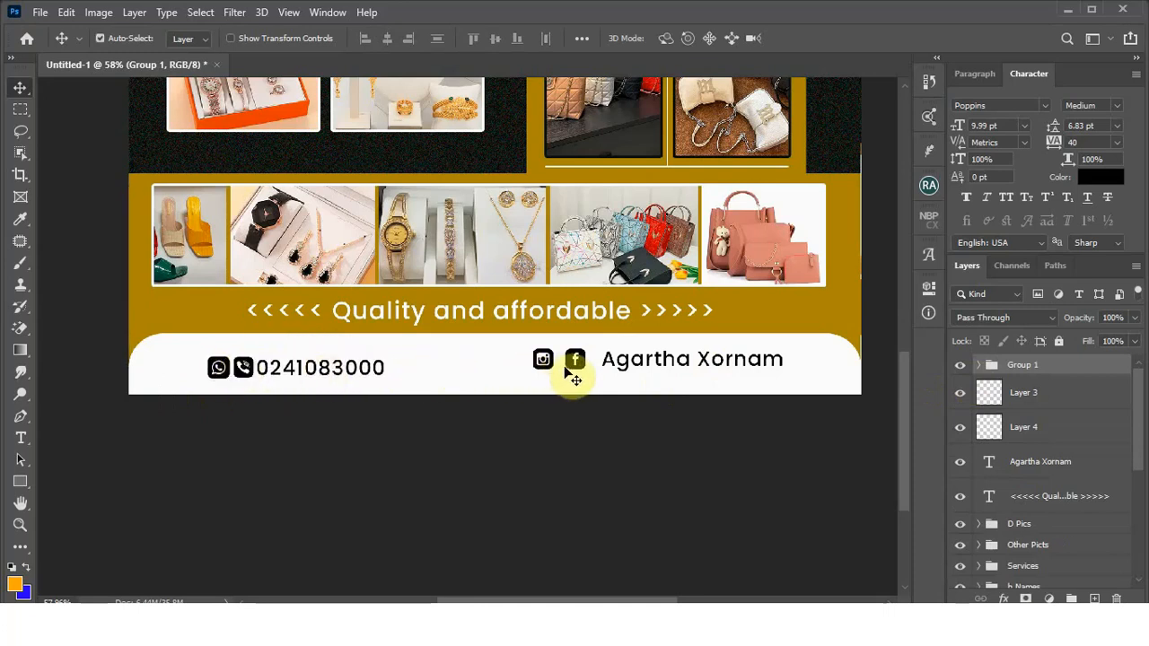
# Step: Place the Facebook icon with the name mid-footer, and the Instagram icon with a copy of the name at the footer's right
pyautogui.moveTo(575, 370); pyautogui.dragTo(447, 372)
pyautogui.moveTo(551, 366); pyautogui.dragTo(688, 373)
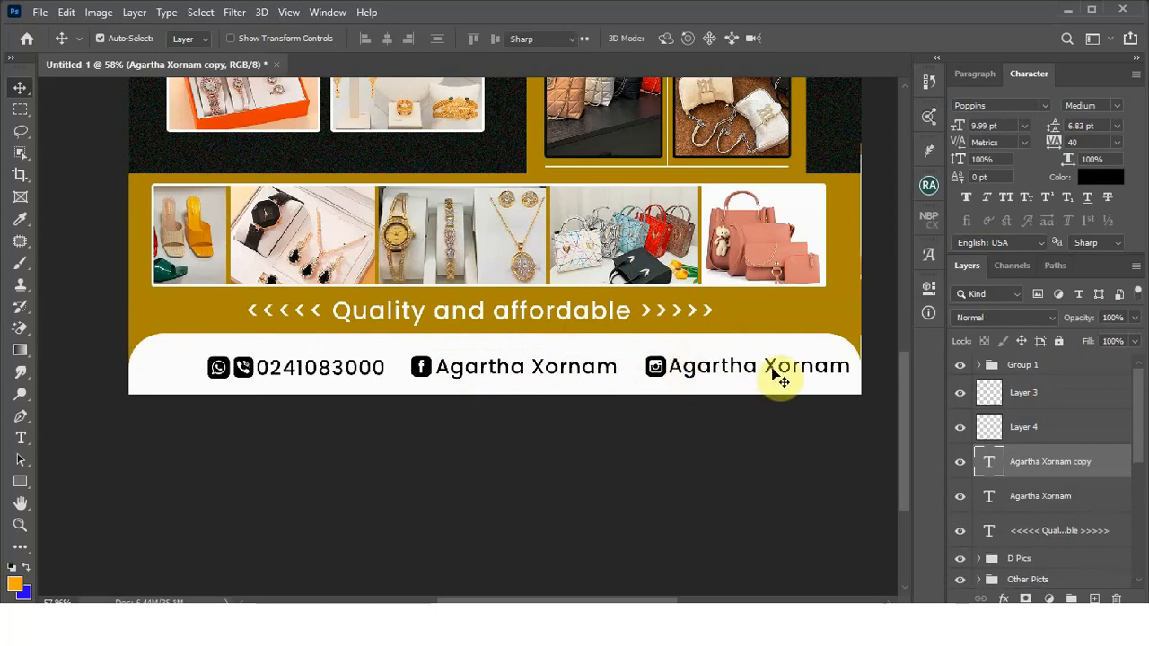
# Step: Replace the space in the Instagram name with an underscore and shift the Instagram icon left, clear of the text
pyautogui.doubleClick(765, 366)
pyautogui.click(768, 366)
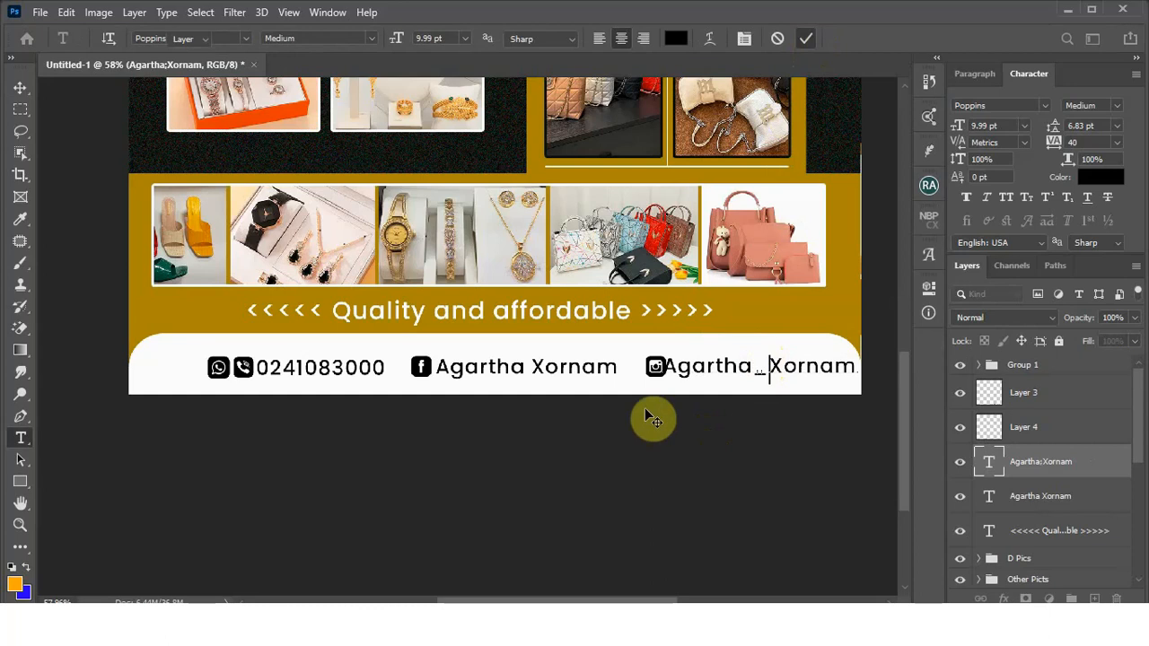
pyautogui.press('ctrl')
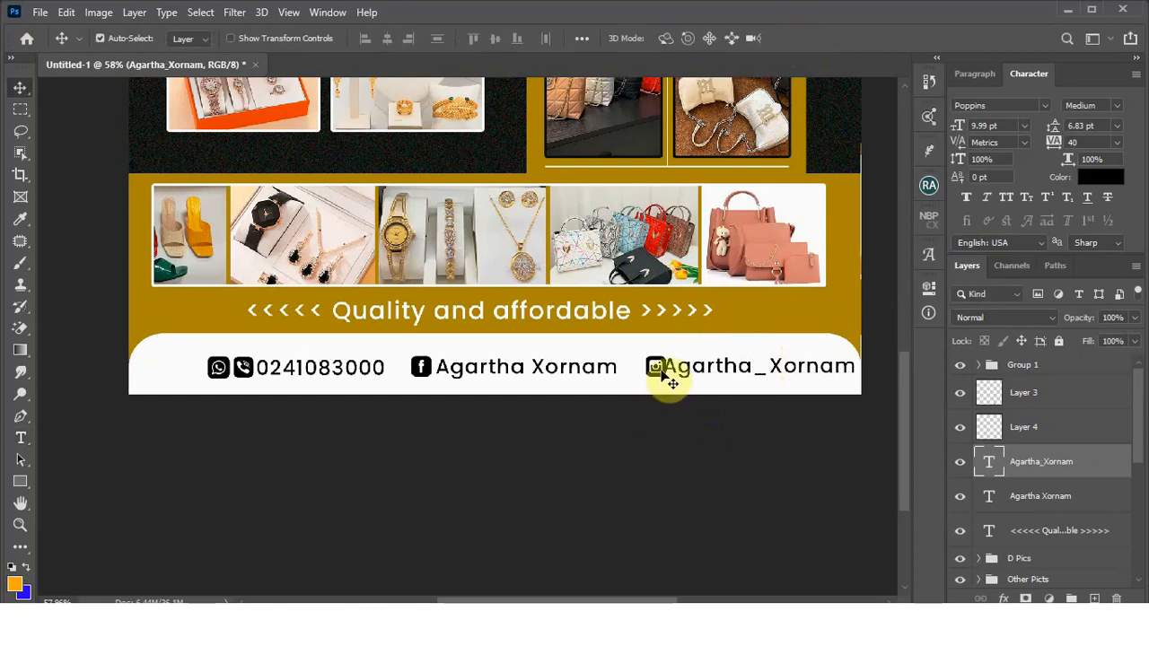
pyautogui.moveTo(664, 375); pyautogui.dragTo(678, 381)
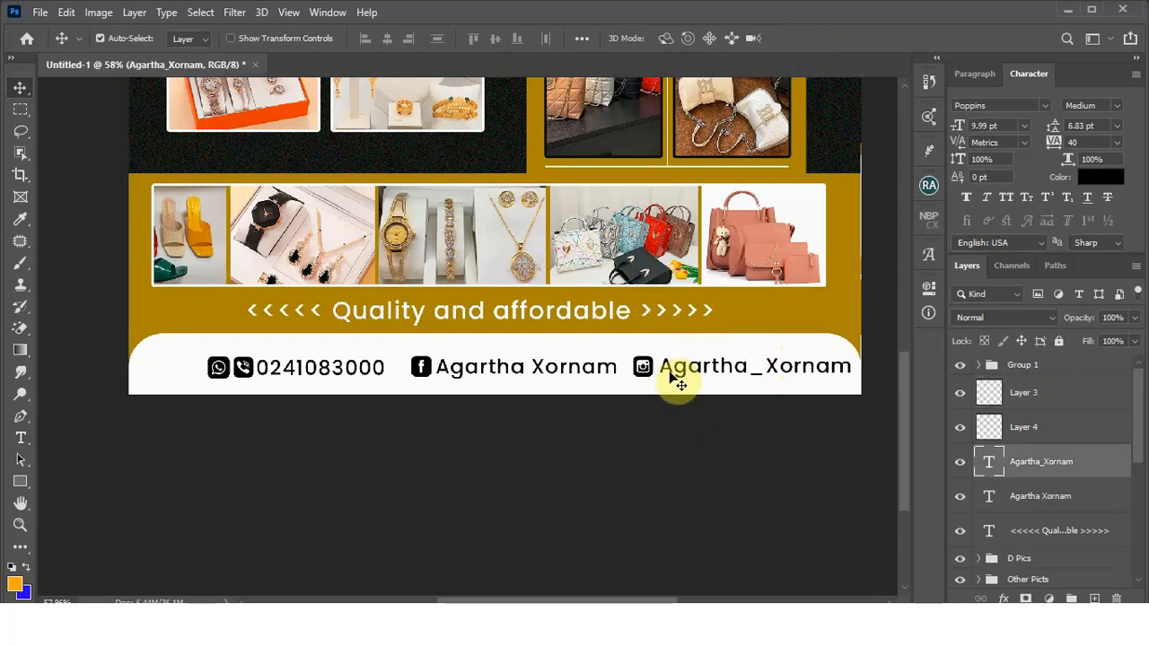
# Step: Nudge the Facebook name slightly left, group it with the Facebook icon, and toggle the group's visibility to check its contents
pyautogui.click(528, 381)
pyautogui.press('Left')
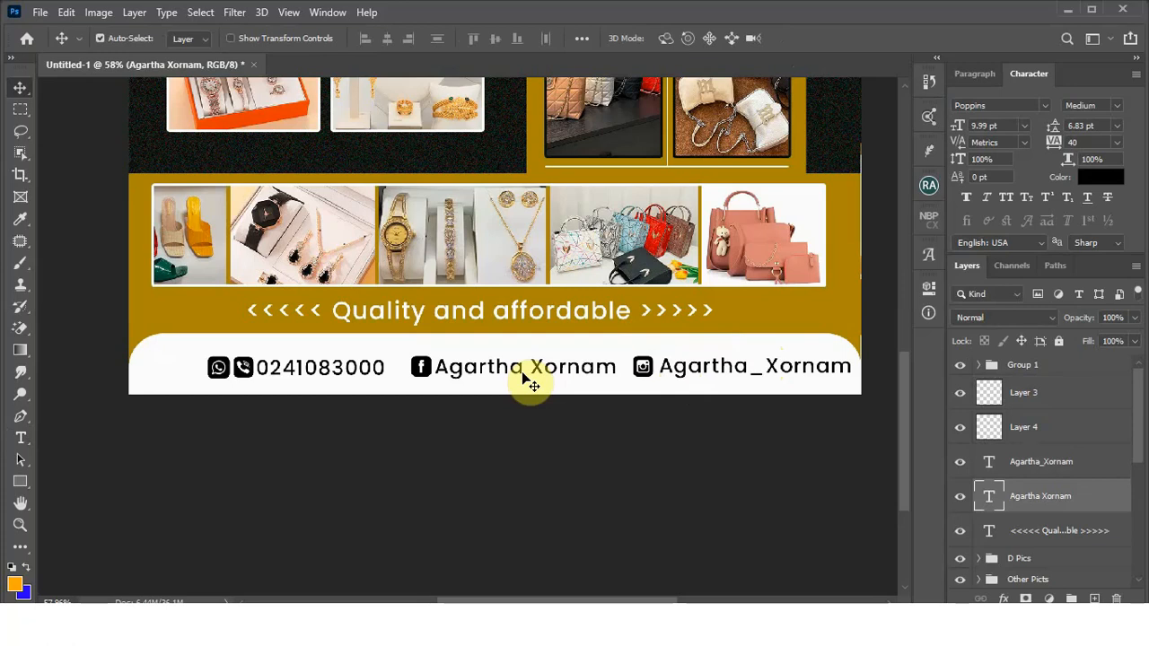
pyautogui.keyDown('shift'); pyautogui.click(430, 375); pyautogui.keyUp('shift')
pyautogui.hotkey('ctrl', 'g')
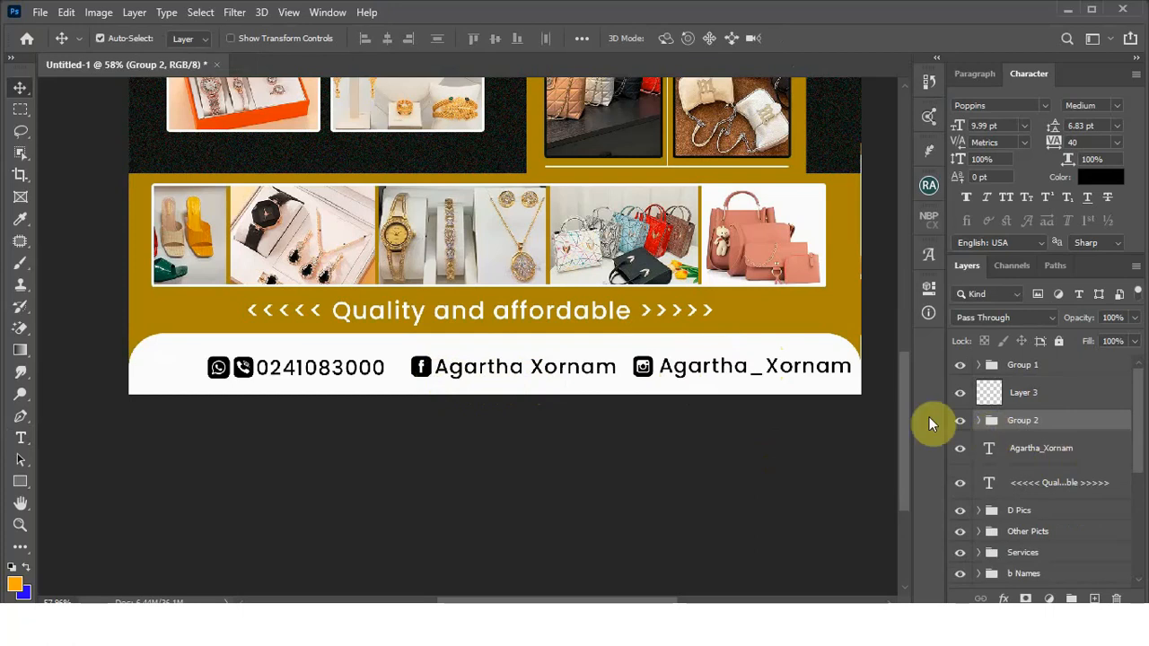
pyautogui.click(960, 423)
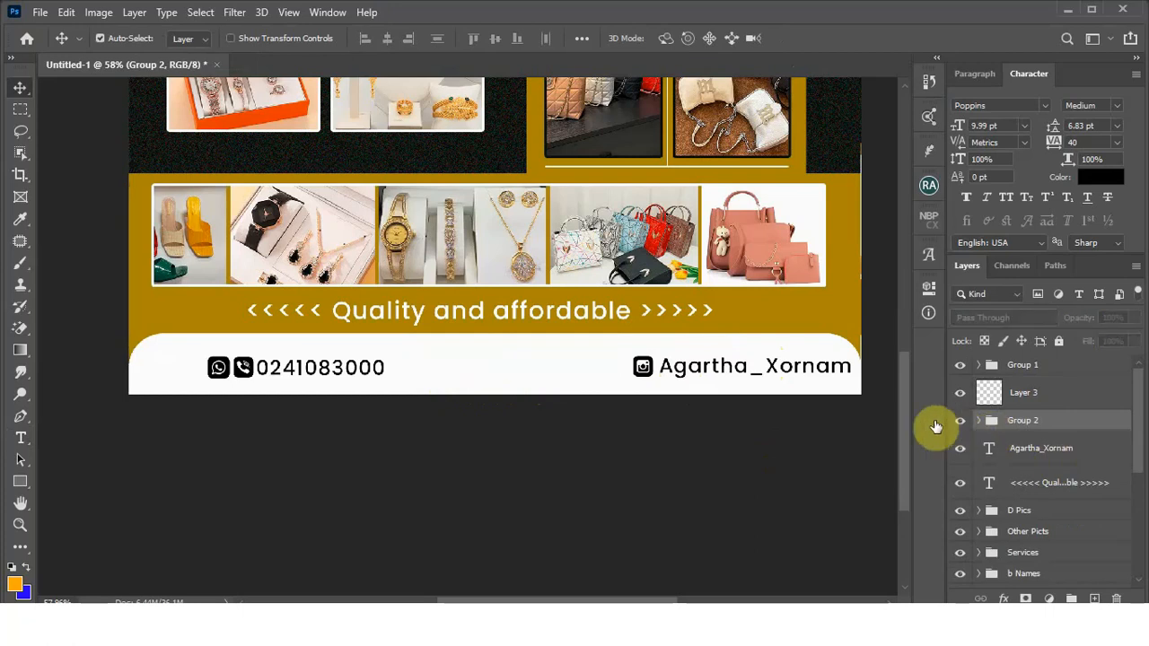
# Step: Group the Instagram icon with its underscored name
pyautogui.click(654, 379)
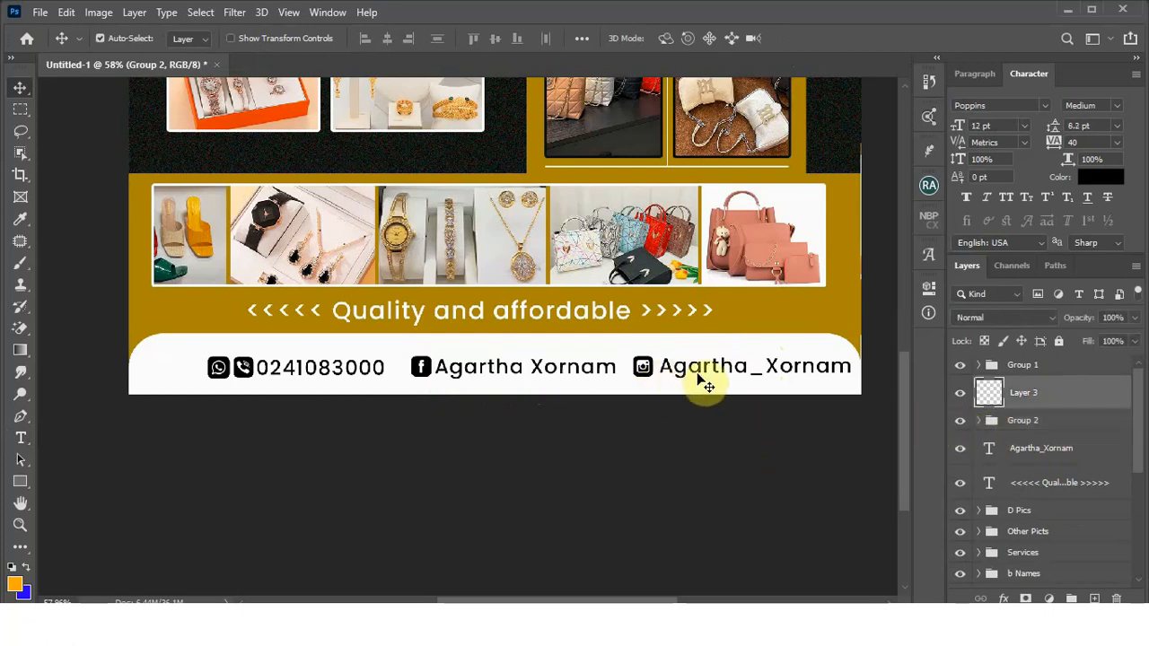
pyautogui.keyDown('shift'); pyautogui.click(786, 379); pyautogui.keyUp('shift')
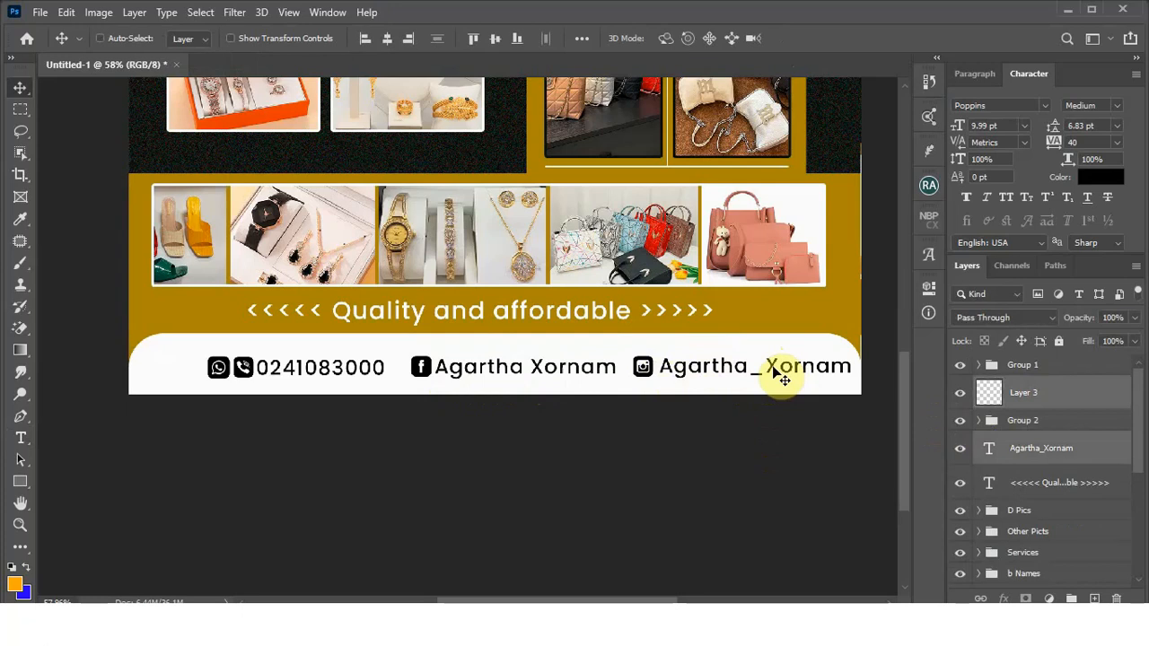
pyautogui.hotkey('ctrl', 'g')
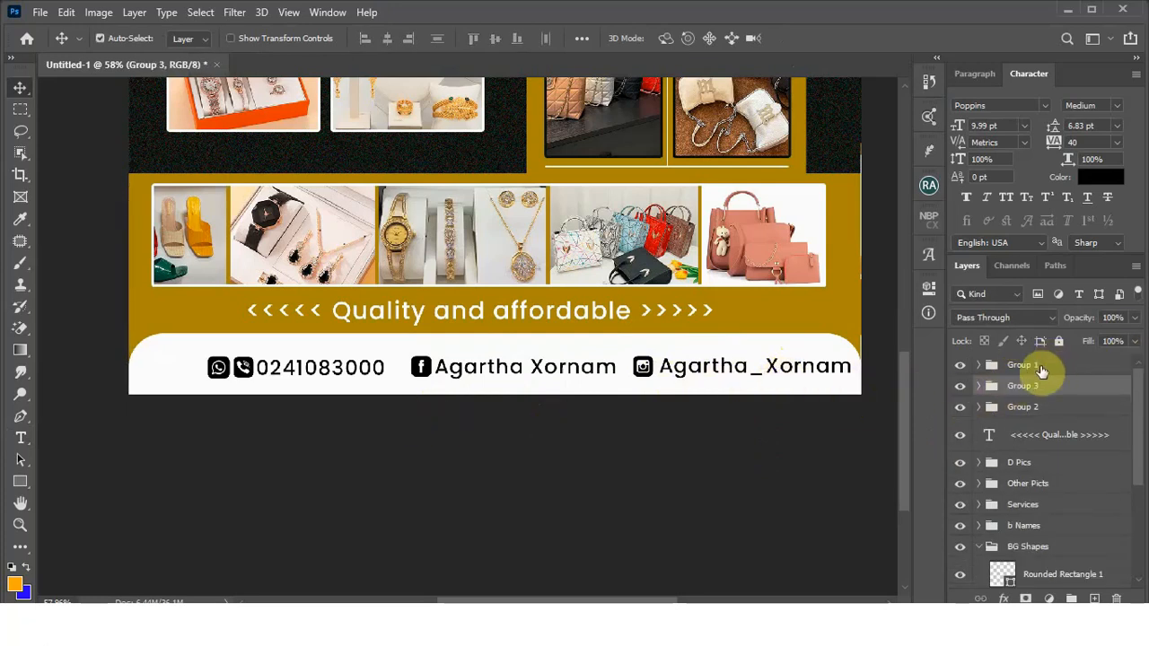
# Step: Select the phone, Facebook and Instagram contact groups together and shift them left until they sit centred in the white footer
pyautogui.keyDown('shift'); pyautogui.click(1033, 408); pyautogui.keyUp('shift')
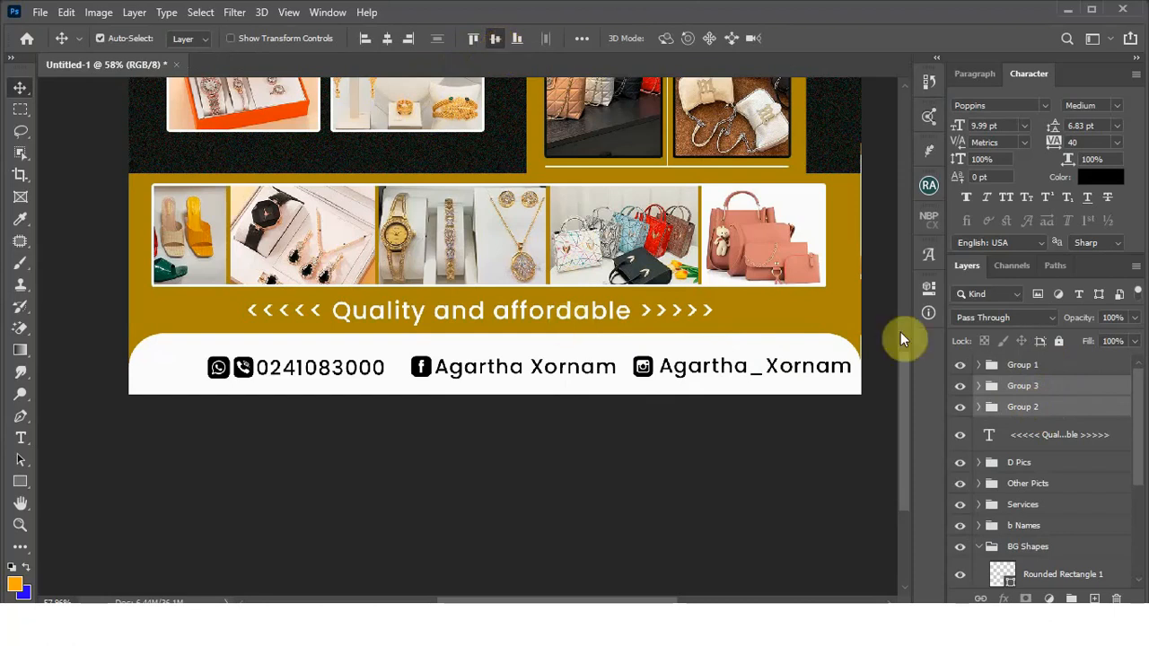
pyautogui.click(1022, 366)
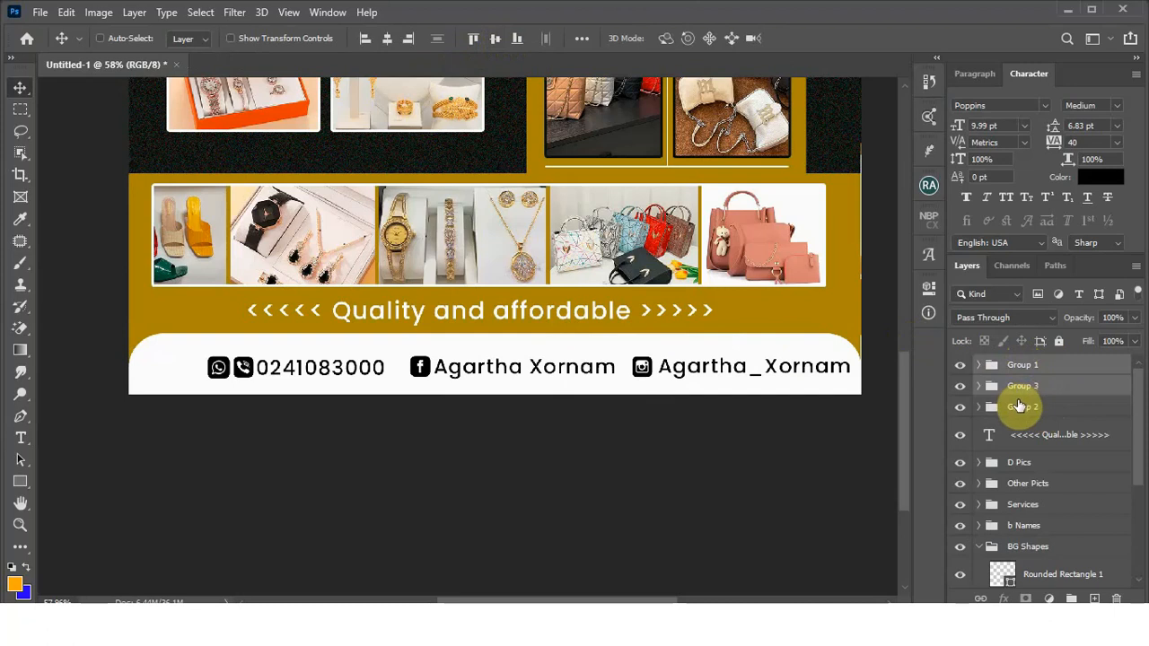
pyautogui.press('Left')
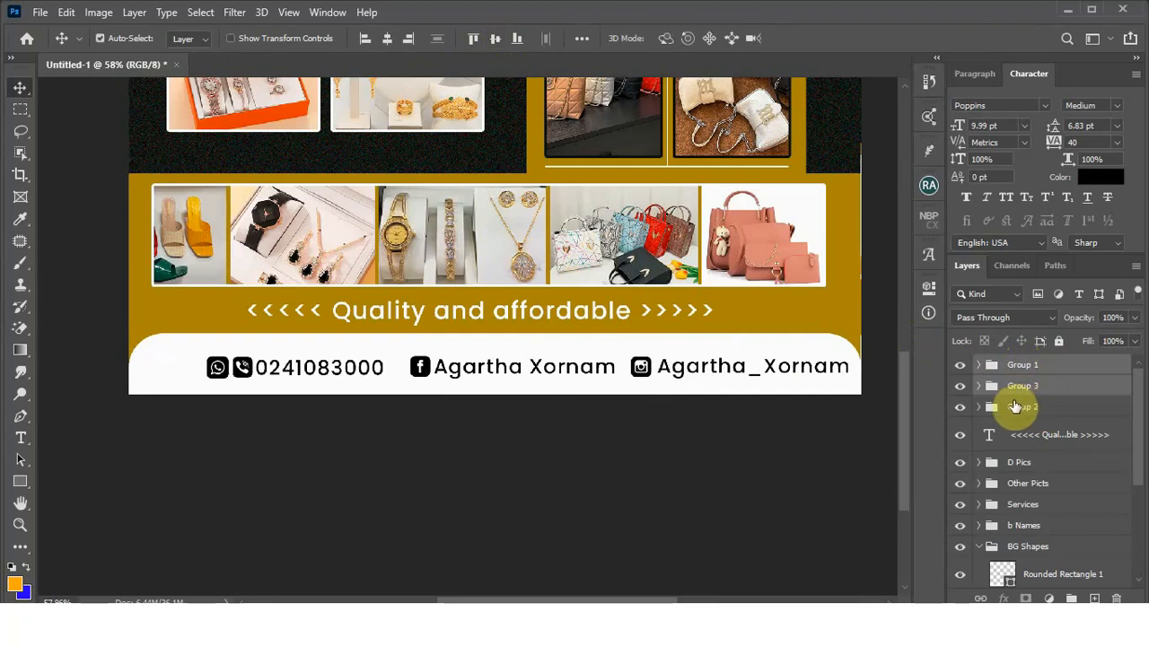
pyautogui.click(1014, 407)
pyautogui.keyDown('shift'); pyautogui.click(1027, 370); pyautogui.keyUp('shift')
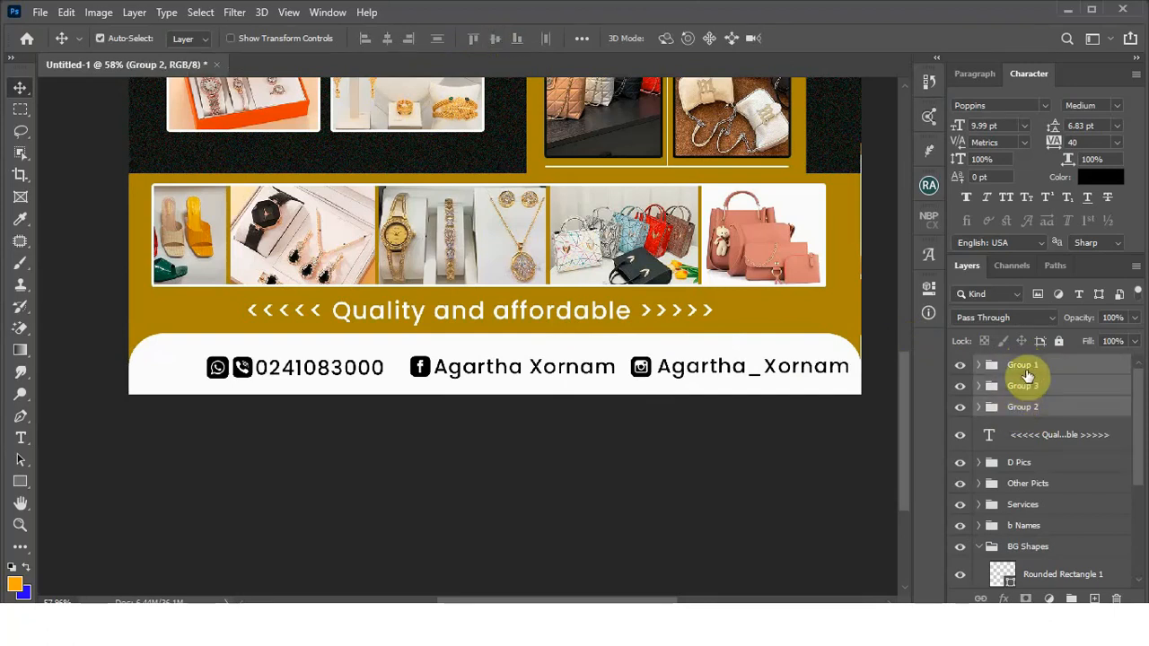
pyautogui.press('Left')
pyautogui.press('Left')
pyautogui.press('Left')
pyautogui.press('Left')
pyautogui.press('Left')
pyautogui.press('Left')
pyautogui.press('Left')
pyautogui.press('Left')
pyautogui.press('Left')
pyautogui.press('Left')
pyautogui.press('Left')
pyautogui.press('Left')
pyautogui.press('Left')
pyautogui.press('Left')
pyautogui.press('Left')
pyautogui.press('Left')
pyautogui.press('Left')
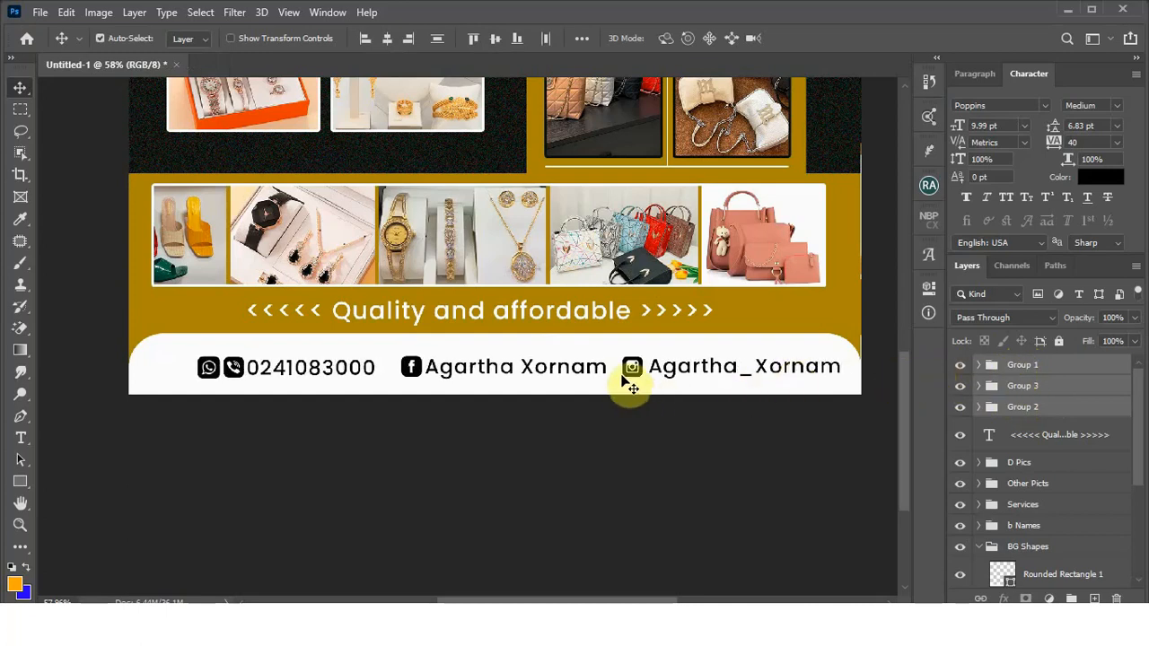
pyautogui.moveTo(622, 375); pyautogui.dragTo(601, 372)
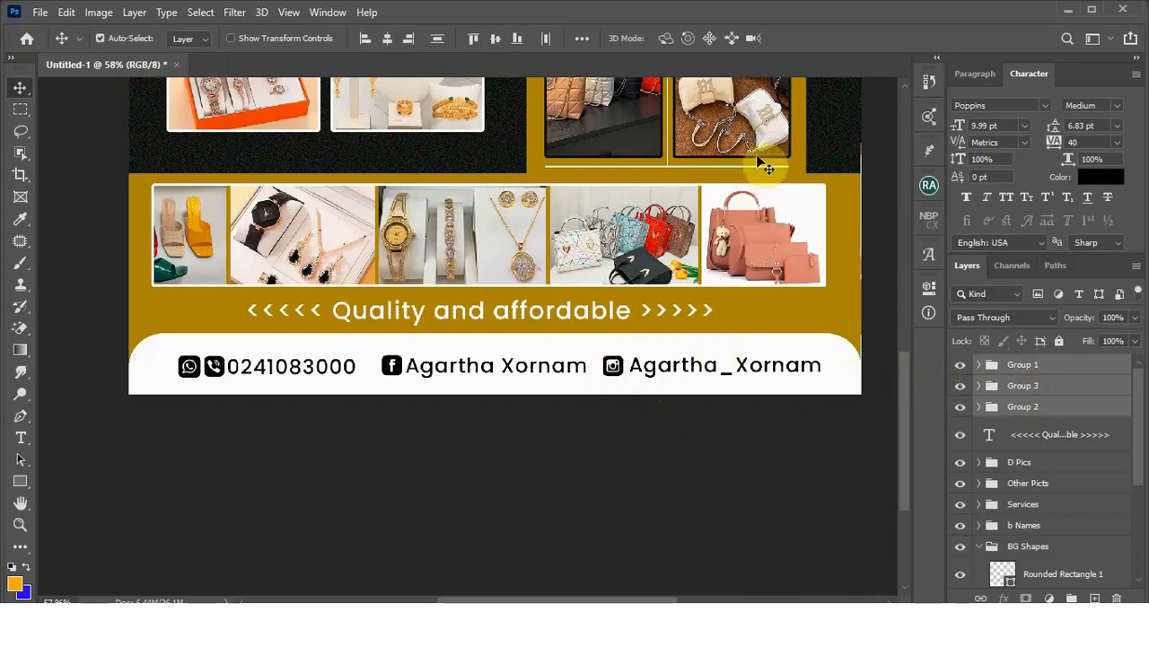
pyautogui.press('Left')
pyautogui.press('Left')
pyautogui.press('Left')
pyautogui.press('Left')
pyautogui.press('Left')
pyautogui.press('Left')
pyautogui.press('Left')
pyautogui.press('Left')
pyautogui.press('Left')
pyautogui.press('Left')
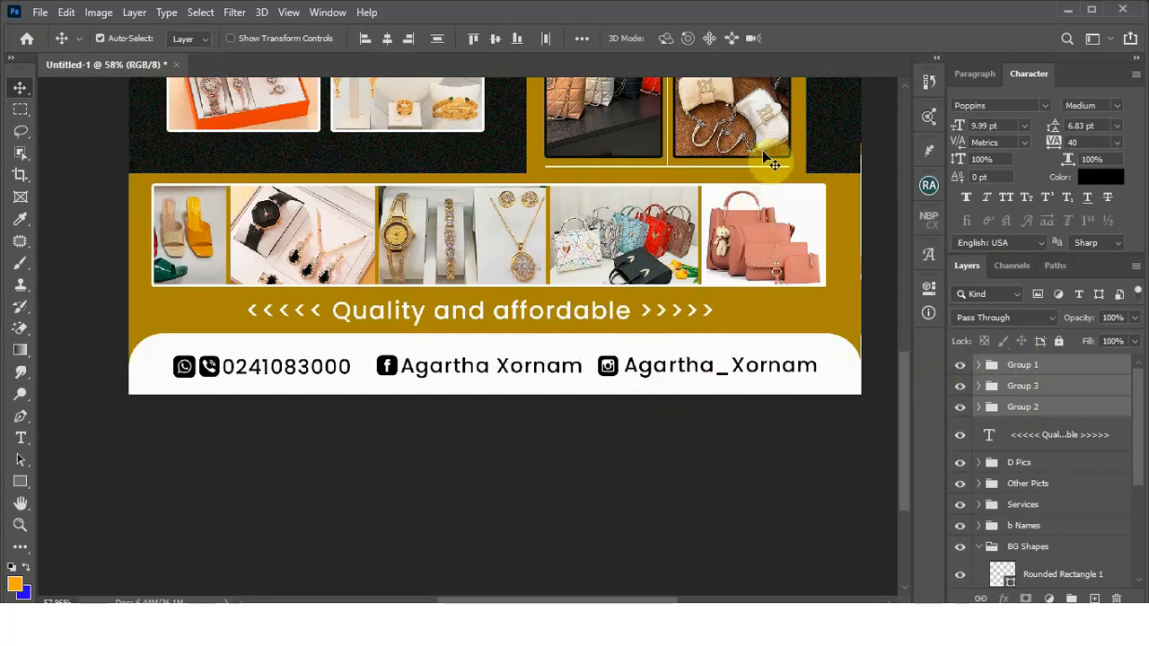
pyautogui.scroll(-3, 753, 348)
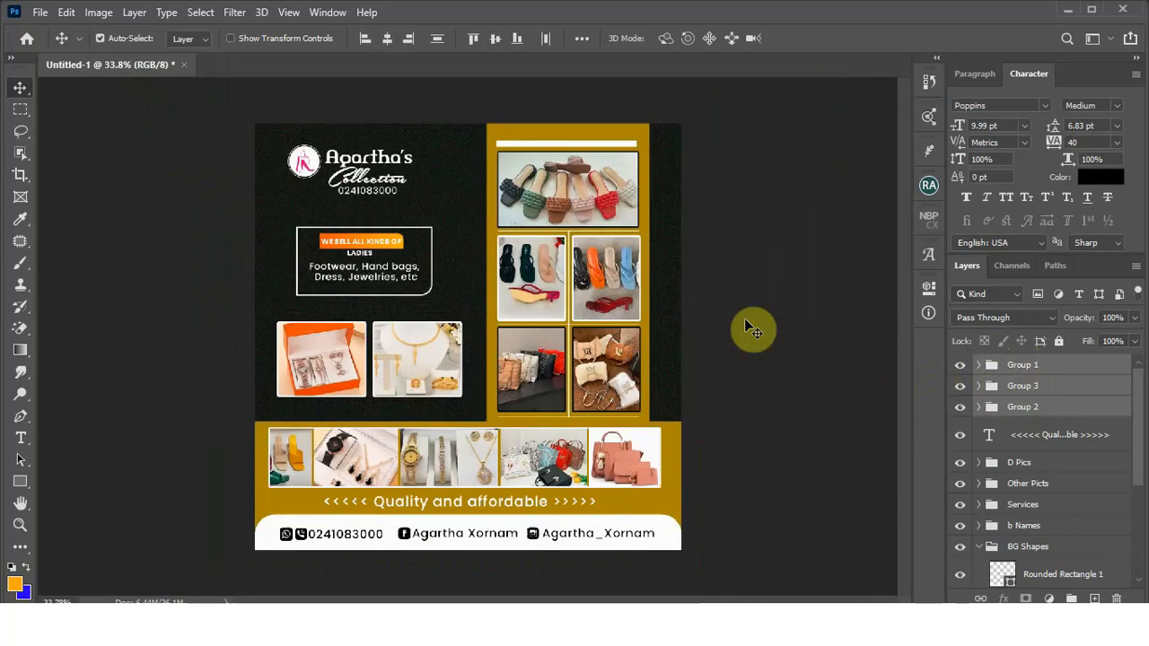
pyautogui.click(368, 326)
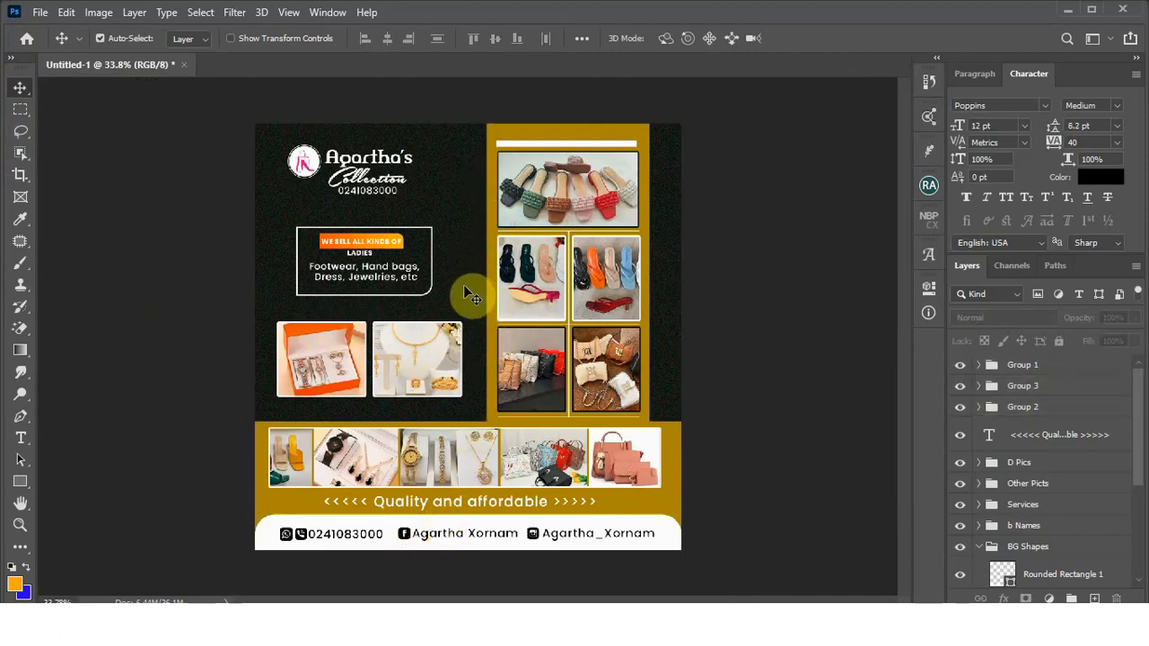
# Step: Apply a Color Overlay to the logo at the flyer's upper left, sampling gold a38a00 from the gold panel behind the product photos
pyautogui.scroll(3, 275, 141)
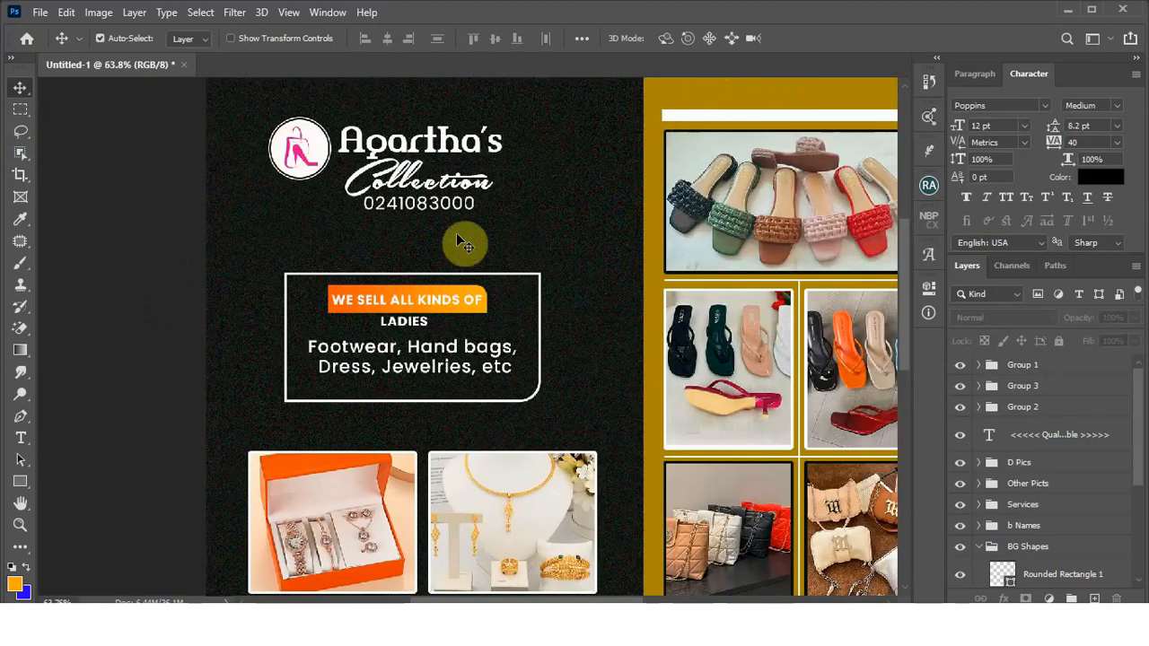
pyautogui.click(297, 151)
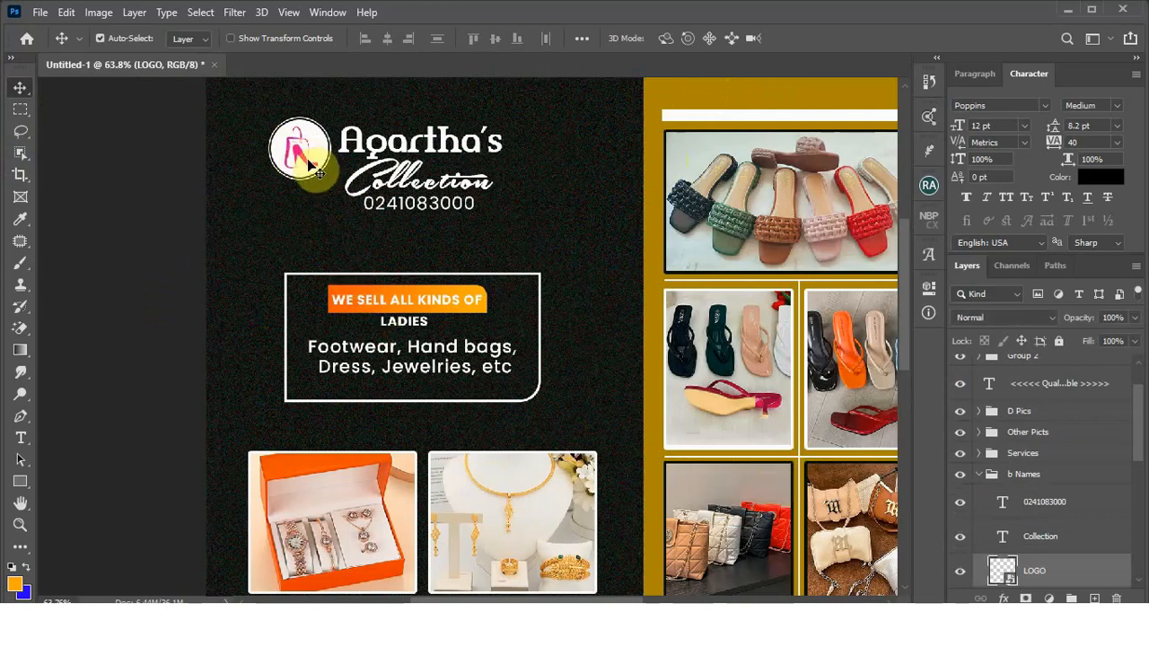
pyautogui.click(1004, 598)
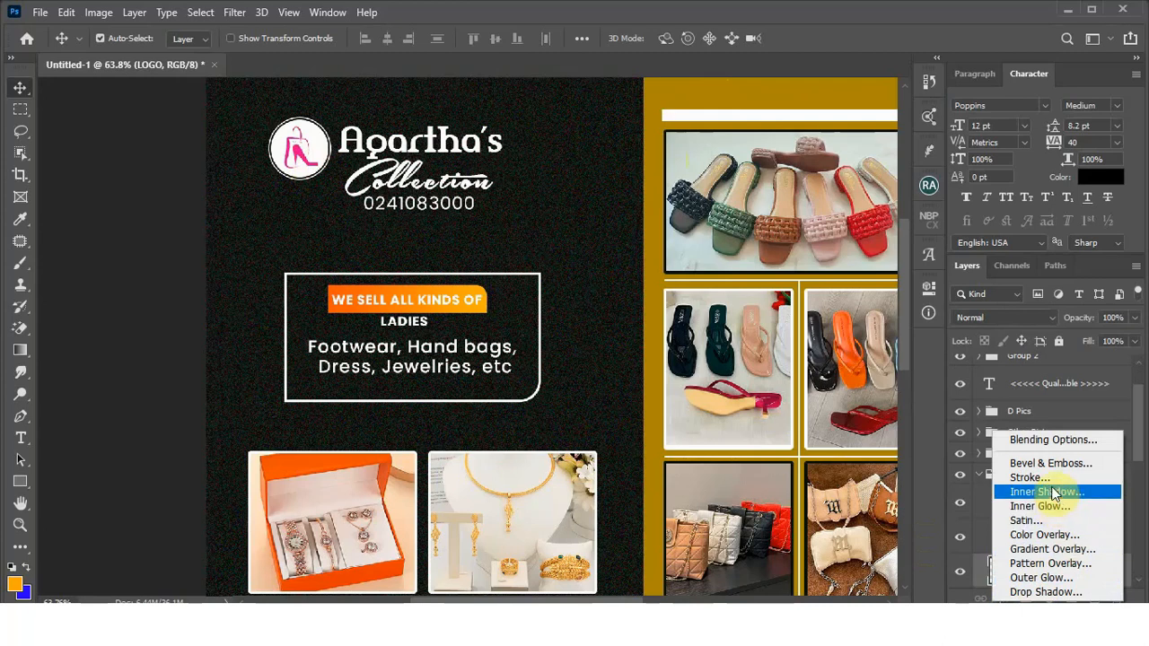
pyautogui.click(1032, 537)
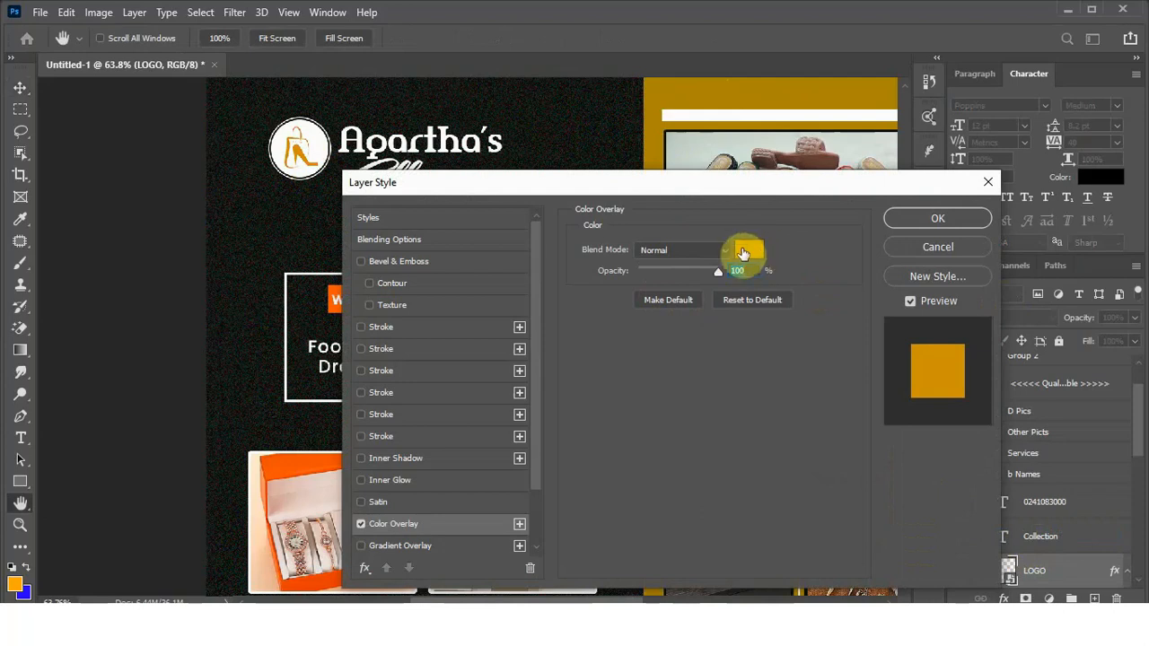
pyautogui.click(749, 253)
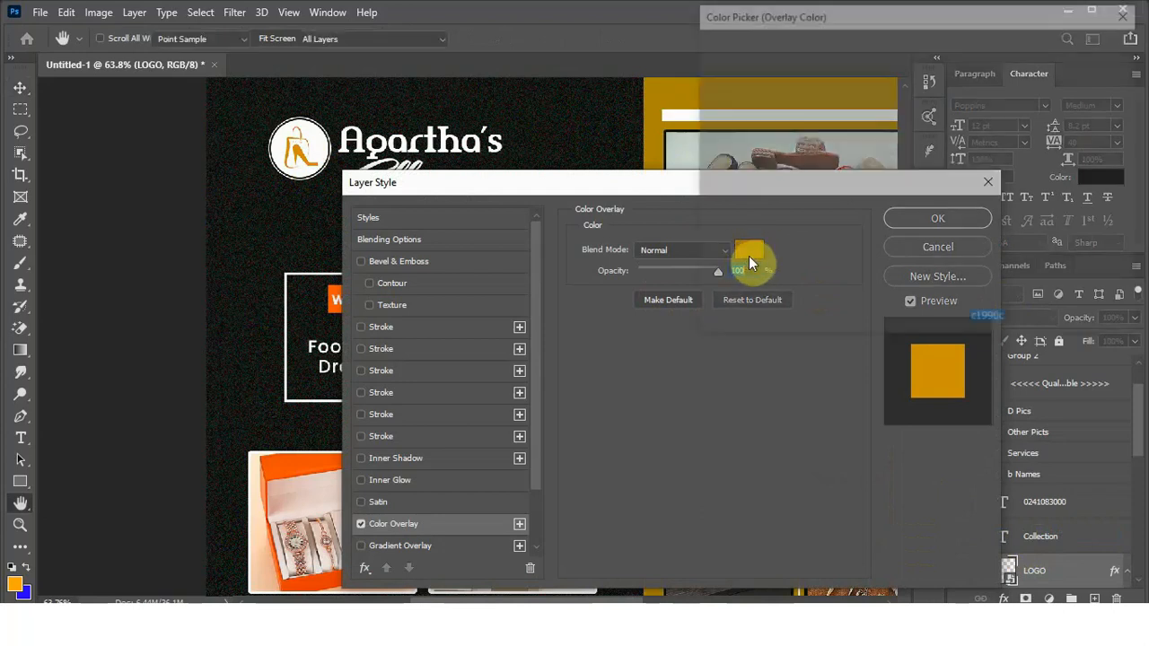
pyautogui.moveTo(964, 18); pyautogui.dragTo(999, 66)
pyautogui.click(1117, 94)
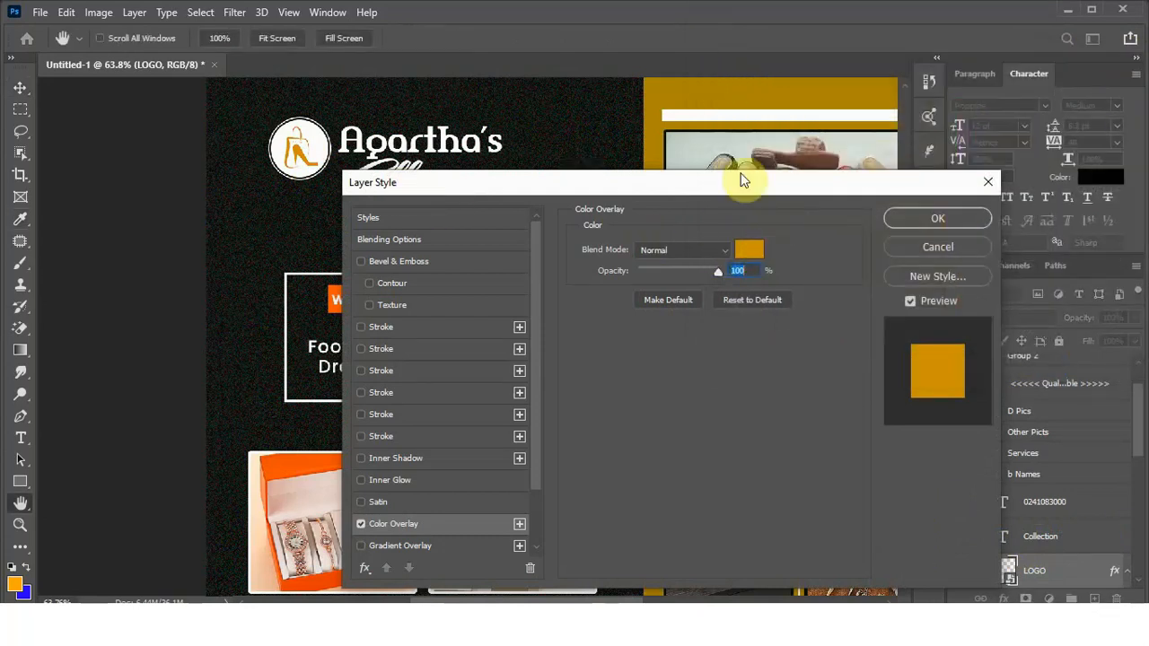
pyautogui.click(752, 250)
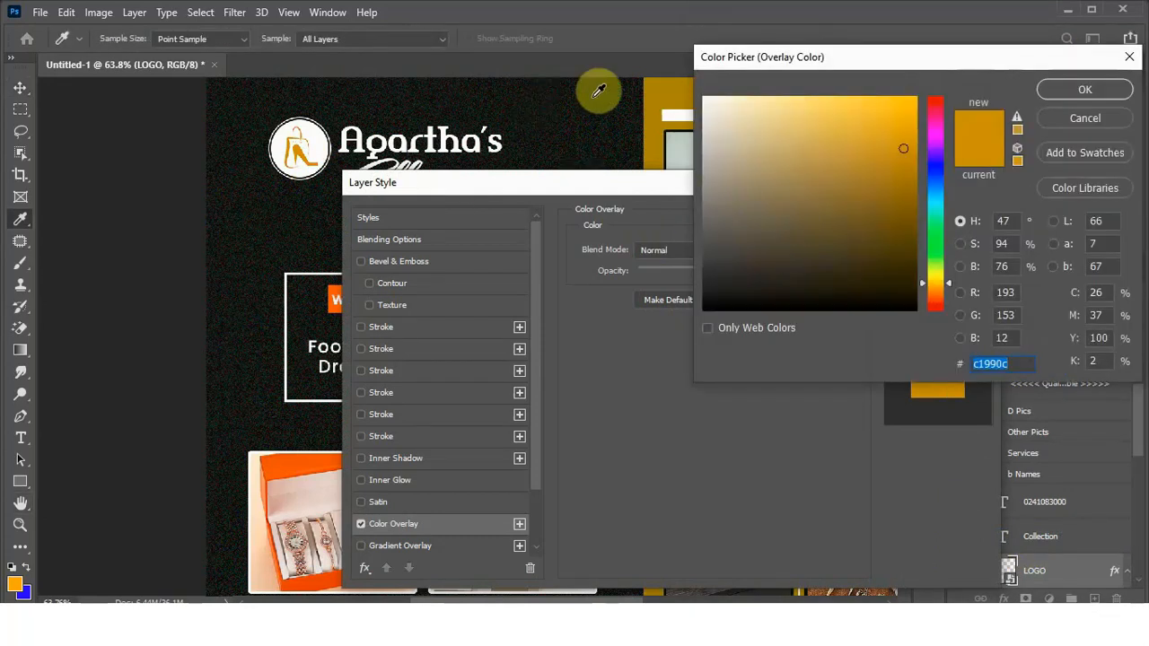
pyautogui.click(665, 93)
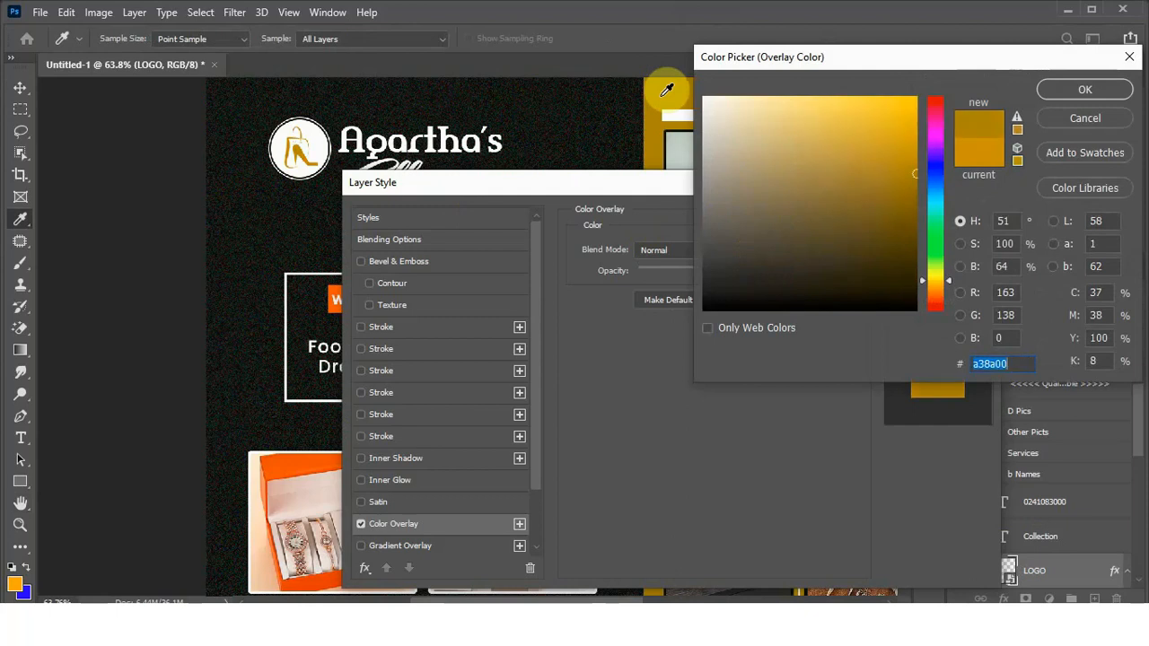
pyautogui.click(1067, 85)
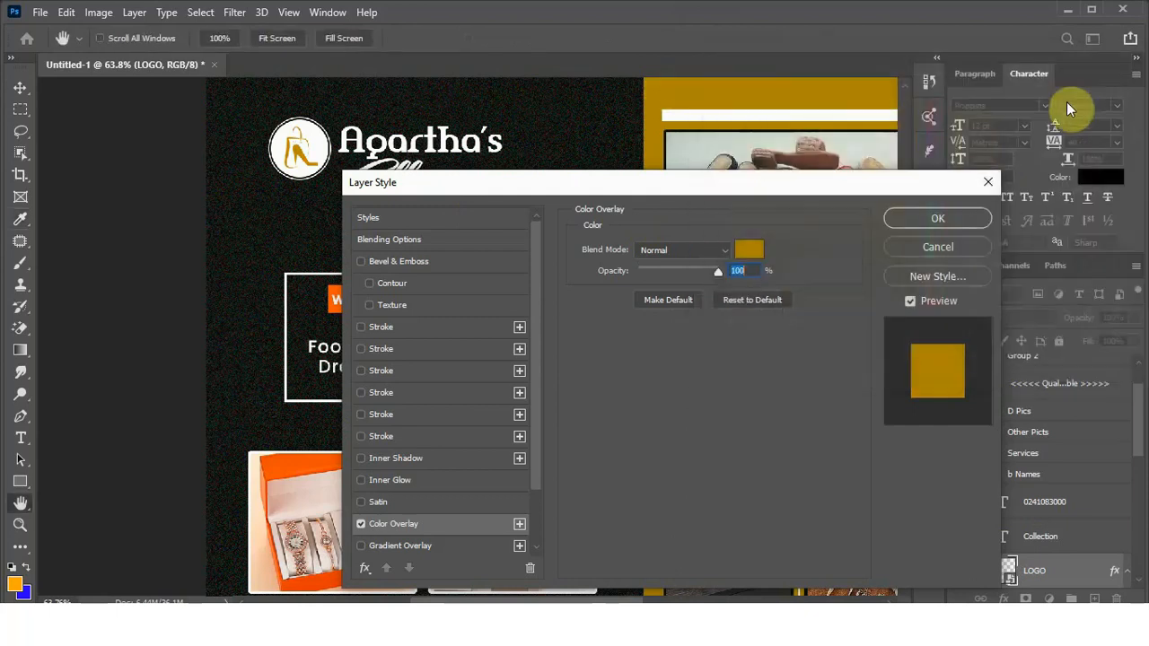
pyautogui.click(940, 217)
pyautogui.scroll(-5, 856, 204)
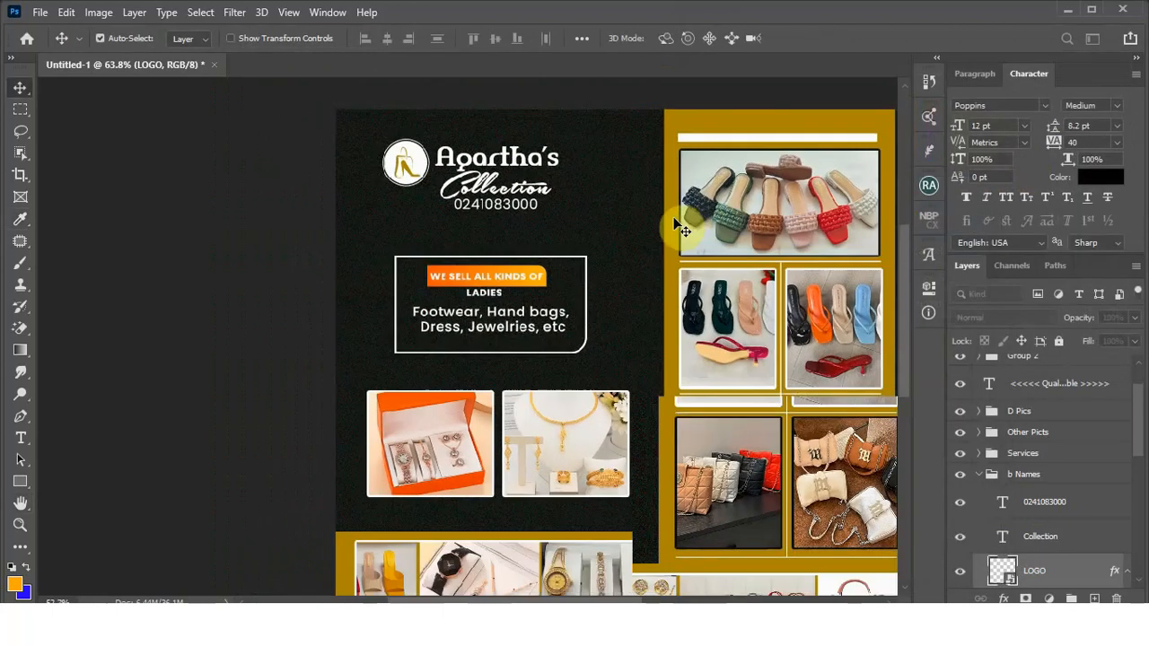